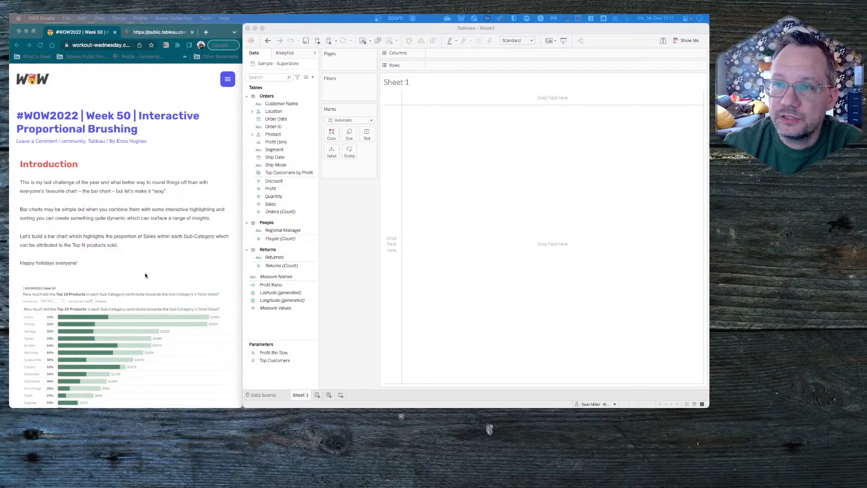
- Review the challenge introduction and try the published dashboard's options, including highlighting the Top 15 products
scroll(136, 271, "down", 4)
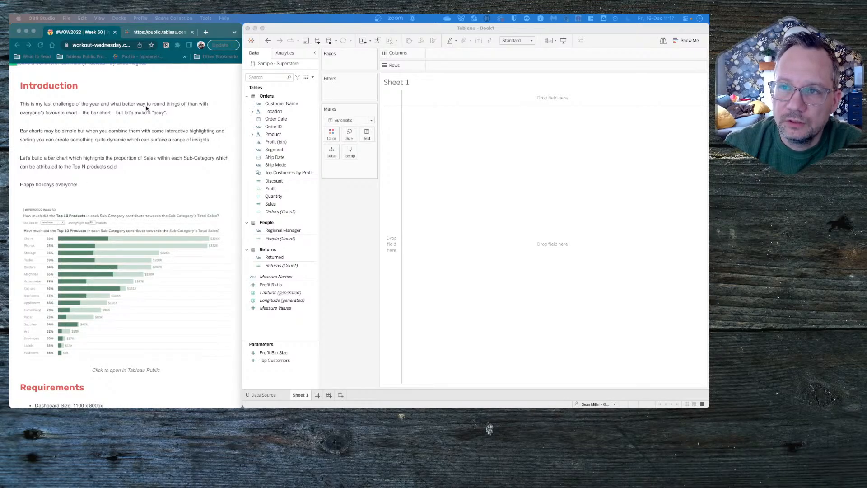
left_click(160, 30)
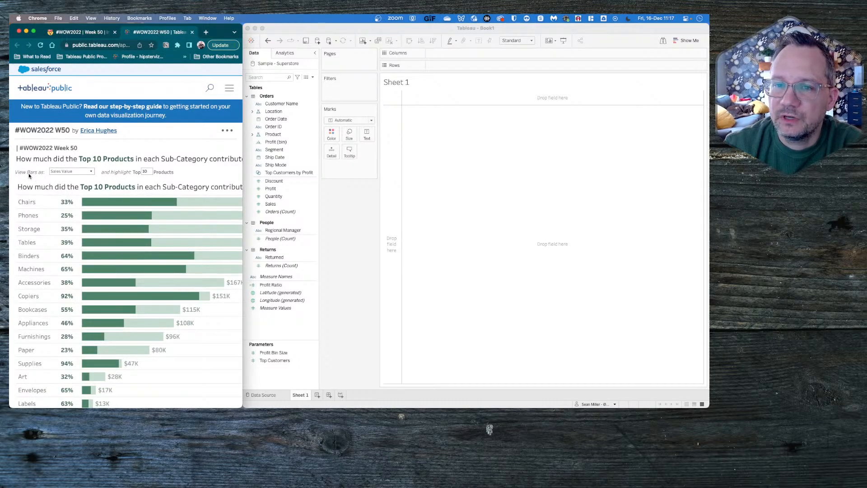
left_click(84, 172)
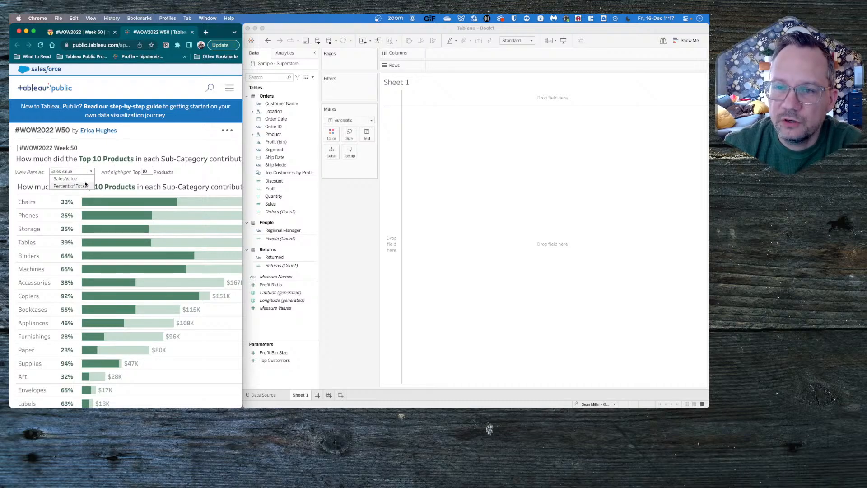
left_click(85, 184)
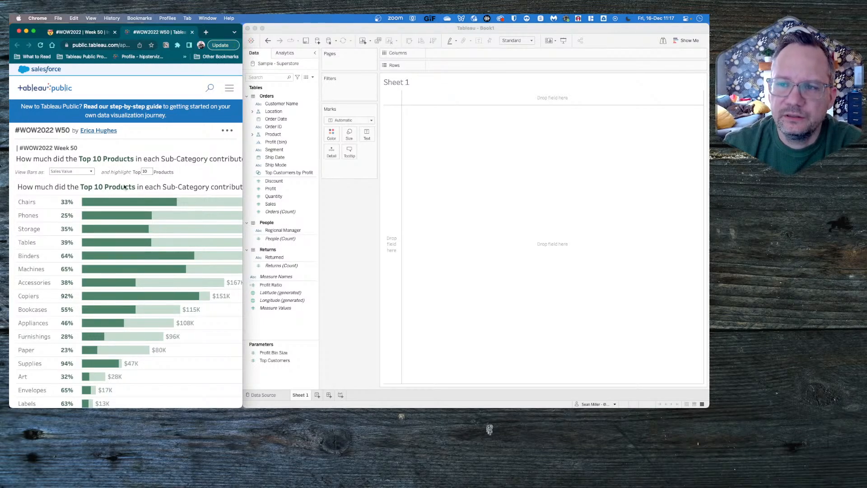
double_click(144, 173)
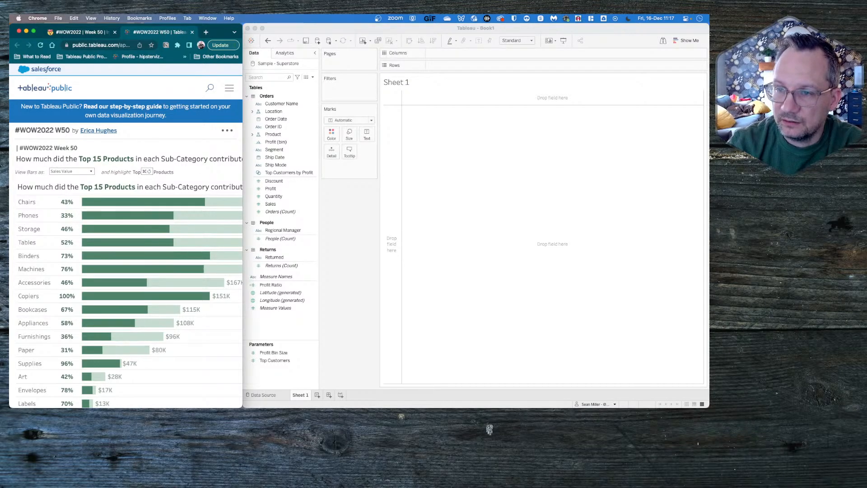
- In Tableau, expand the Product hierarchy and add Sub-Category to the rows of the sheet
left_click(335, 225)
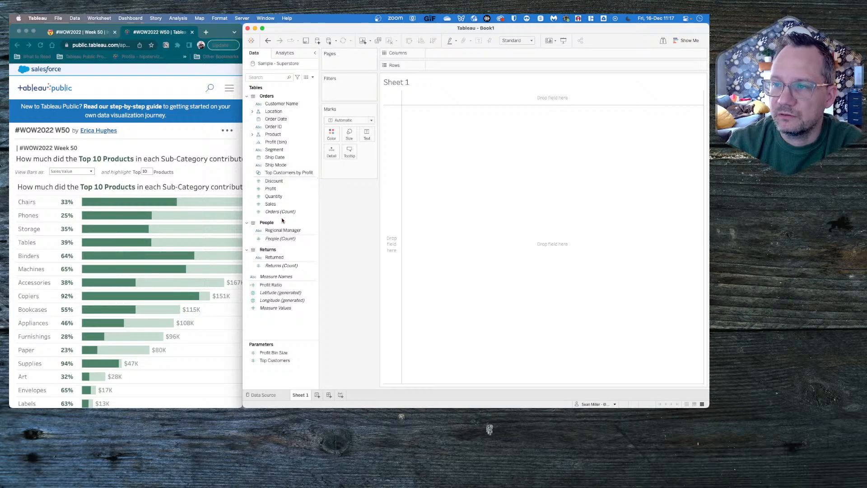
left_click(252, 134)
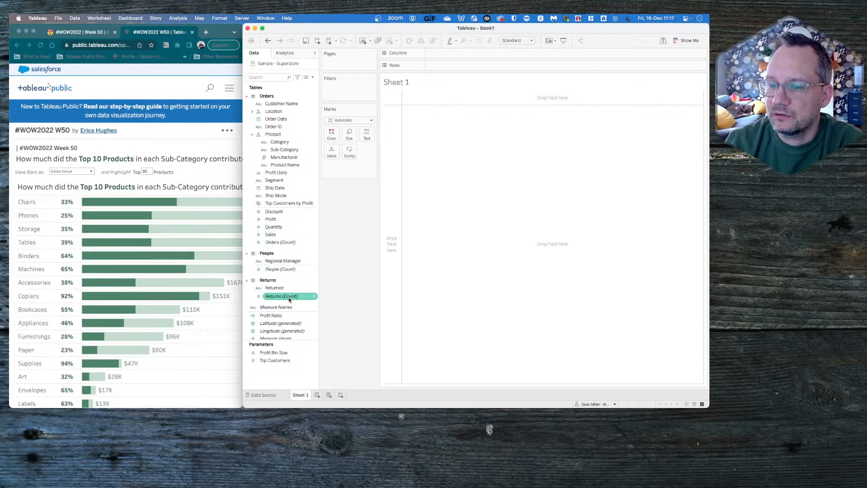
left_click(291, 142)
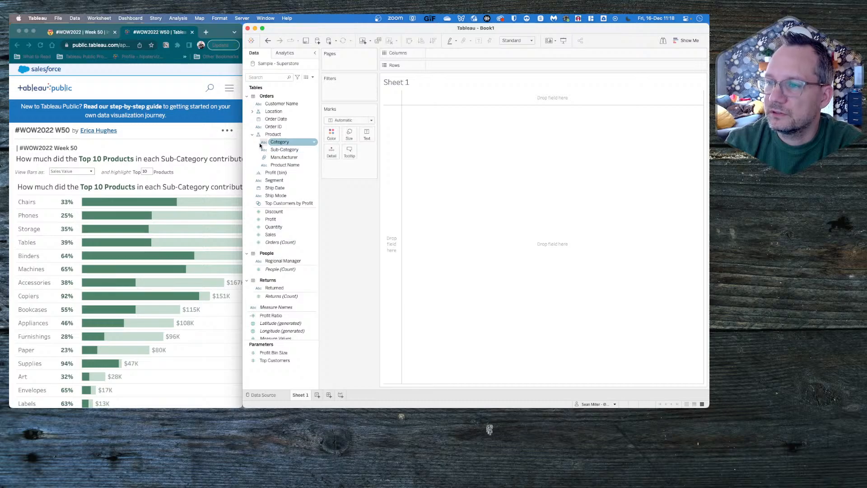
mouse_move(280, 149)
left_mouse_down()
mouse_move(337, 135)
mouse_move(459, 68)
left_mouse_up()
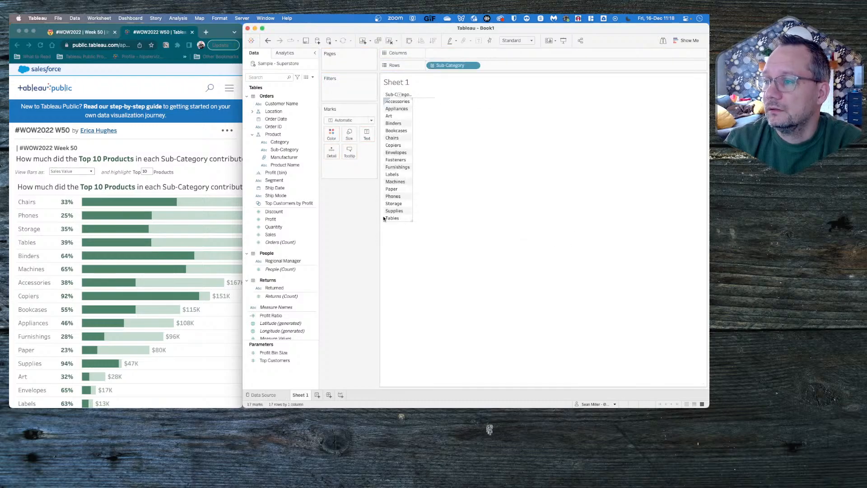
- Fit the sheet to Entire View and plot Sales as horizontal bars per sub-category, sorted in descending order
left_click(517, 41)
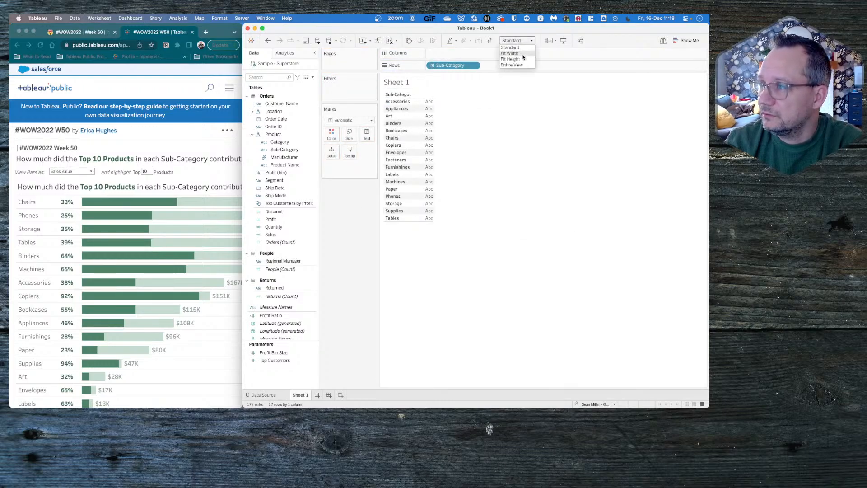
left_click(520, 65)
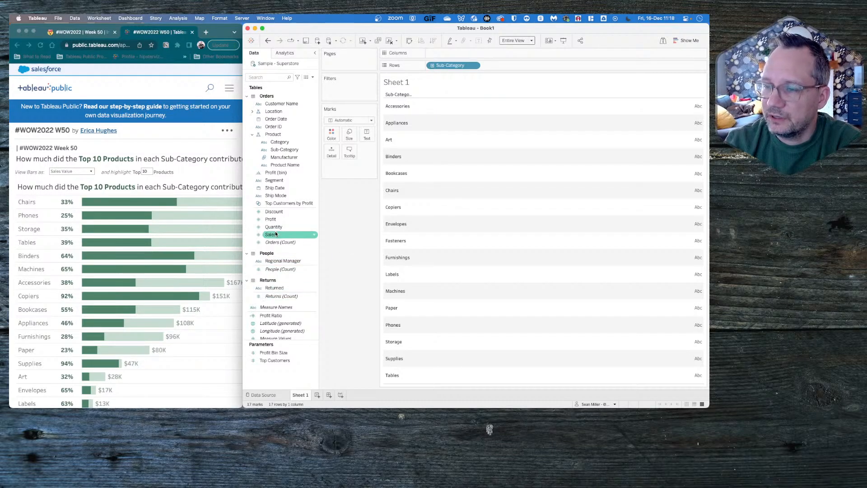
left_click_drag(276, 234, 455, 51)
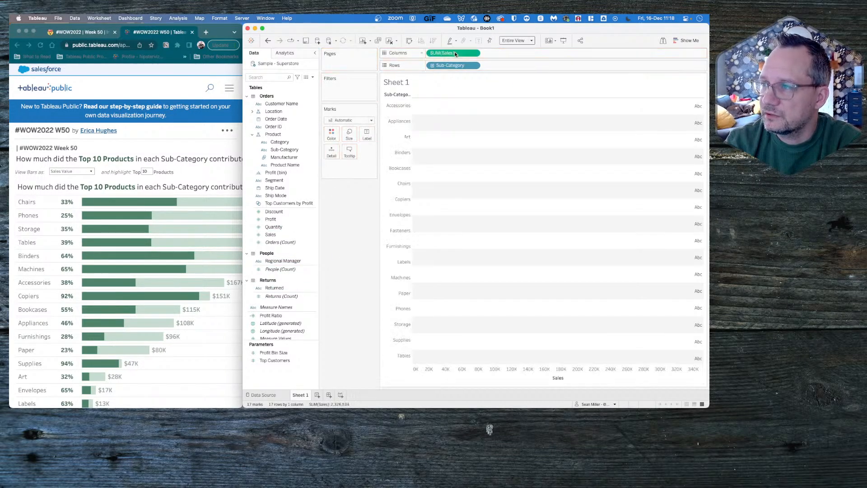
left_click(434, 41)
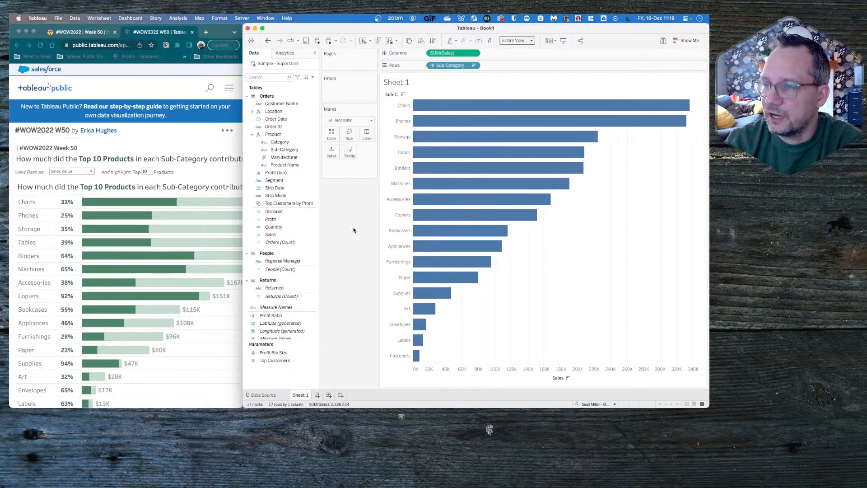
- Start a new set from Product Name that keeps the top products by sum of Sales
left_click(286, 165)
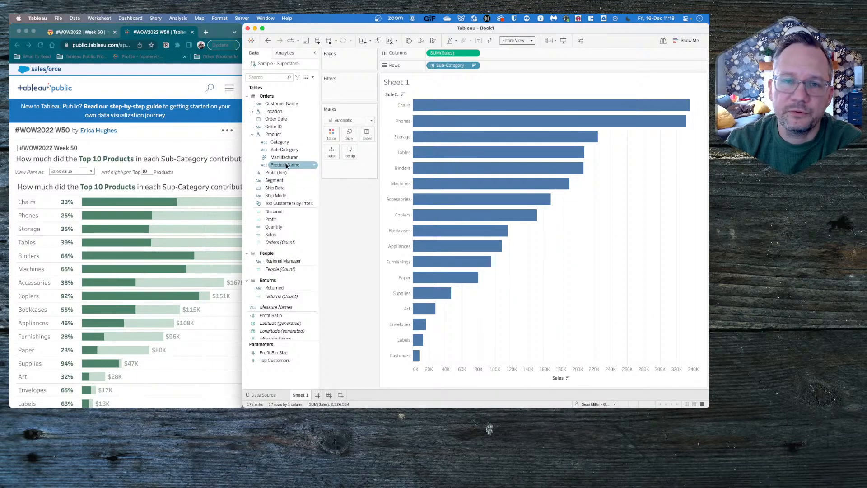
right_click(286, 166)
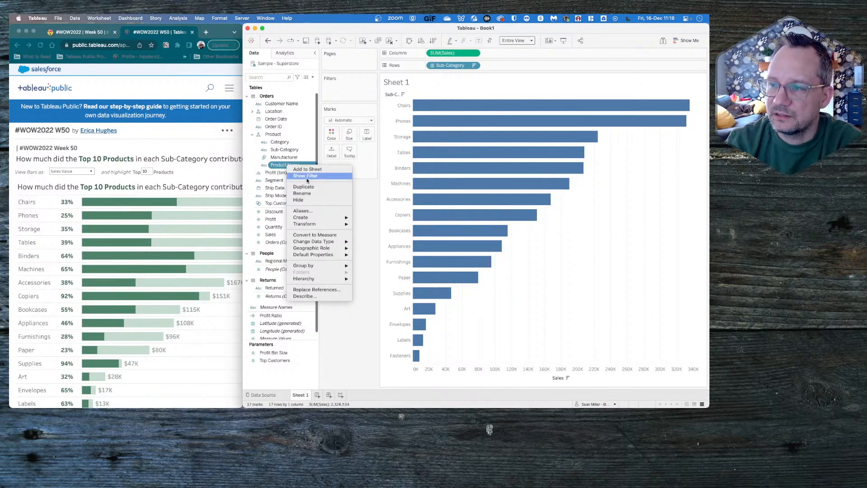
mouse_move(337, 216)
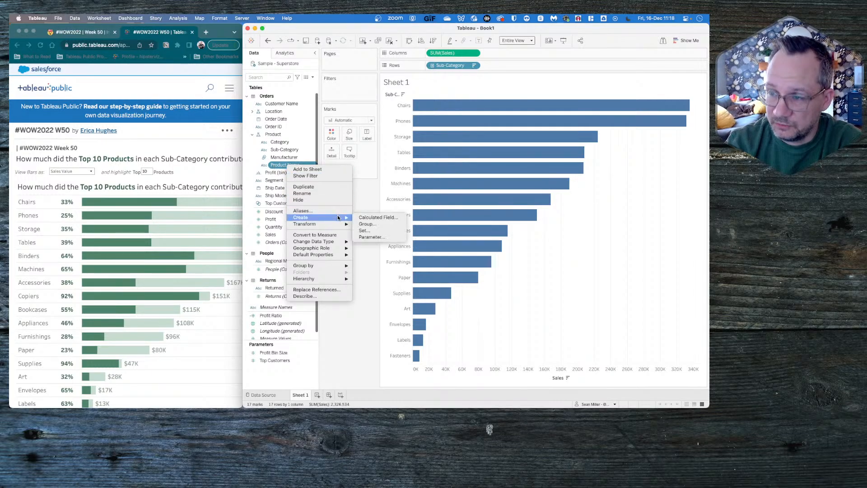
left_click(382, 230)
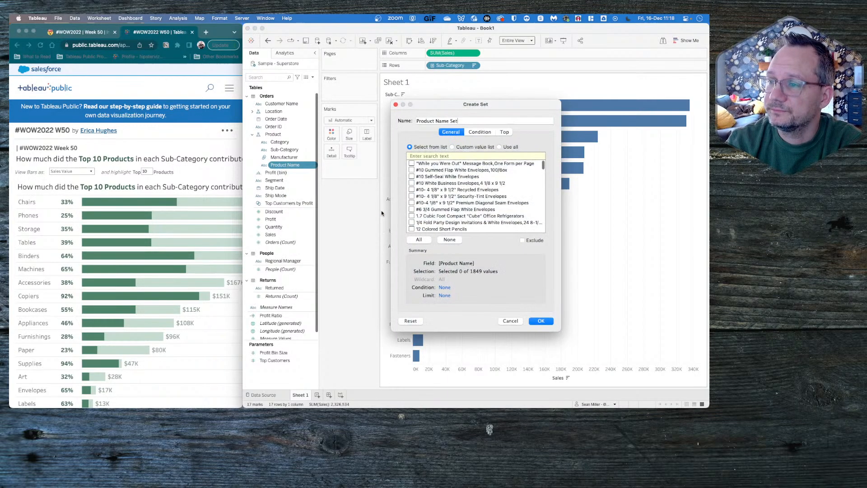
left_click(505, 132)
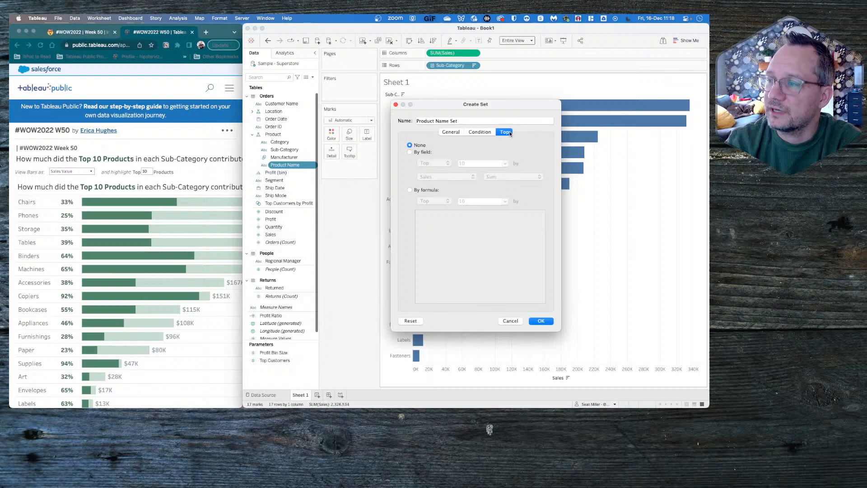
left_click(410, 152)
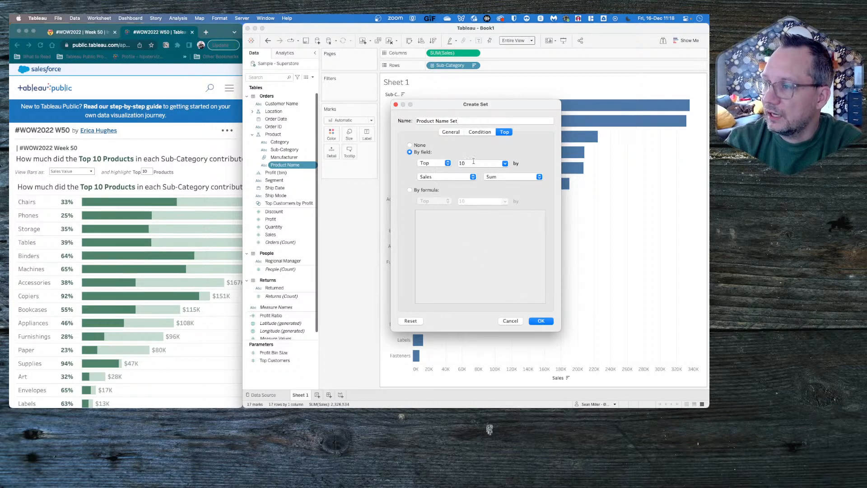
- Create a parameter named Top N Products with all values allowed, use it as the set's limit and save the set
left_click(504, 163)
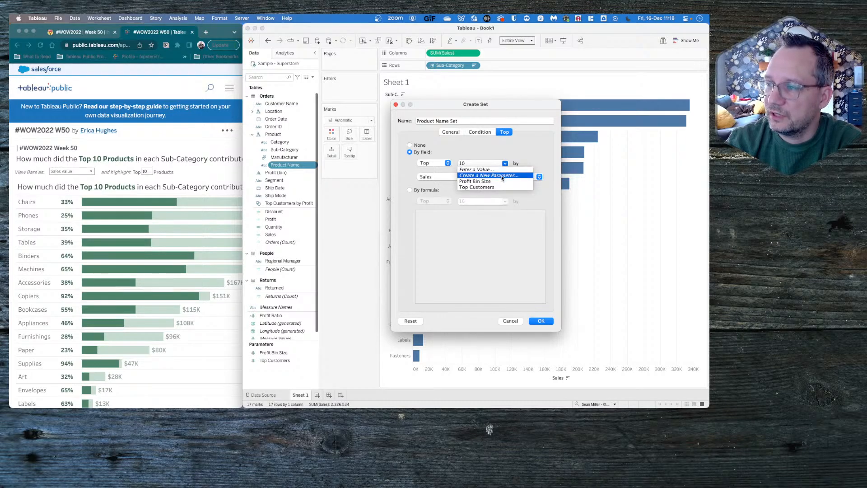
left_click(501, 176)
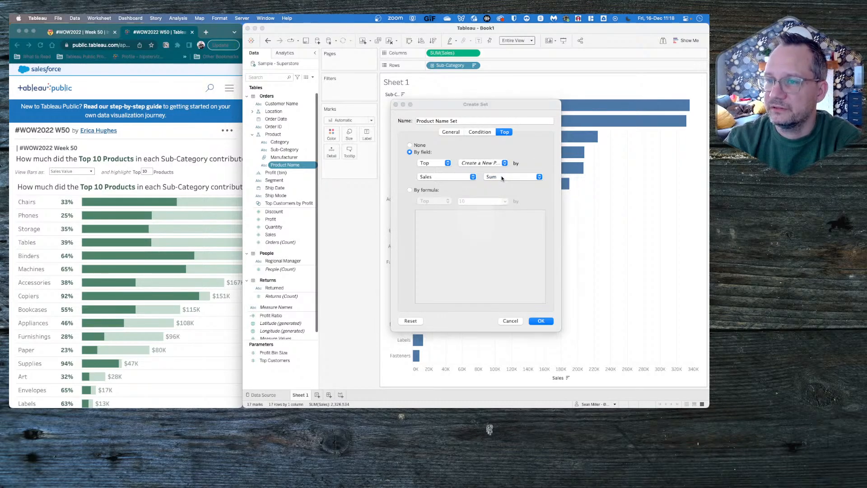
triple_click(423, 149)
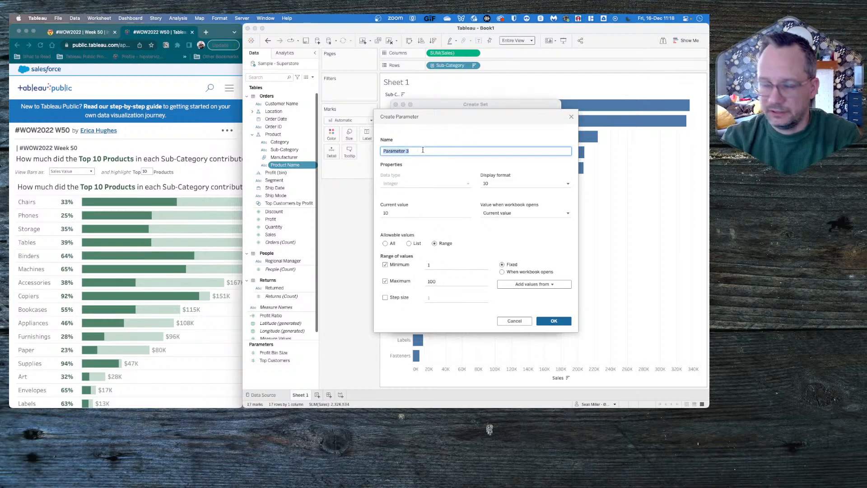
type("Top N")
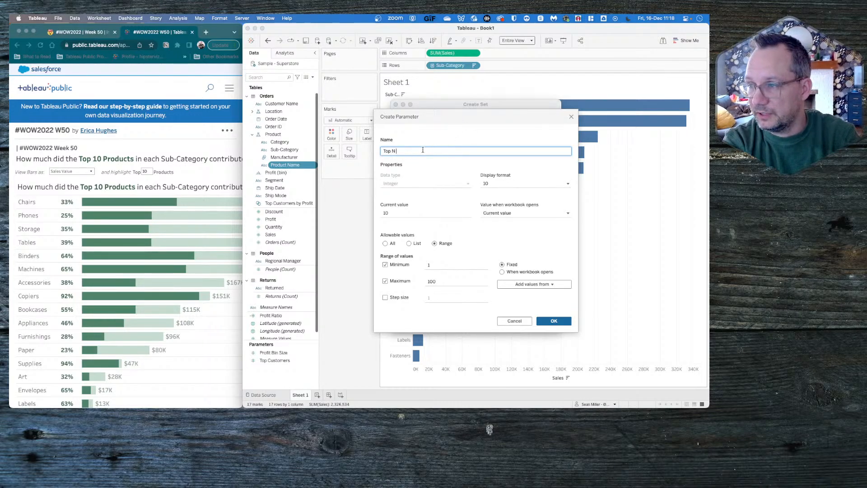
type(" Products")
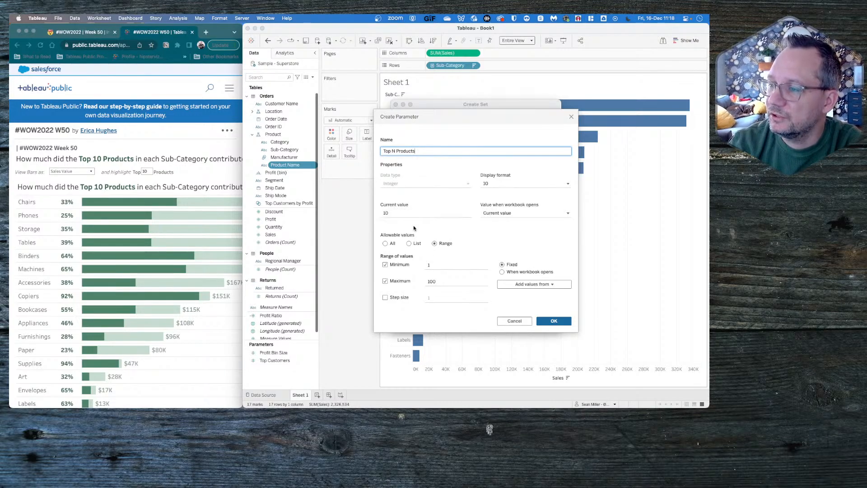
left_click(391, 245)
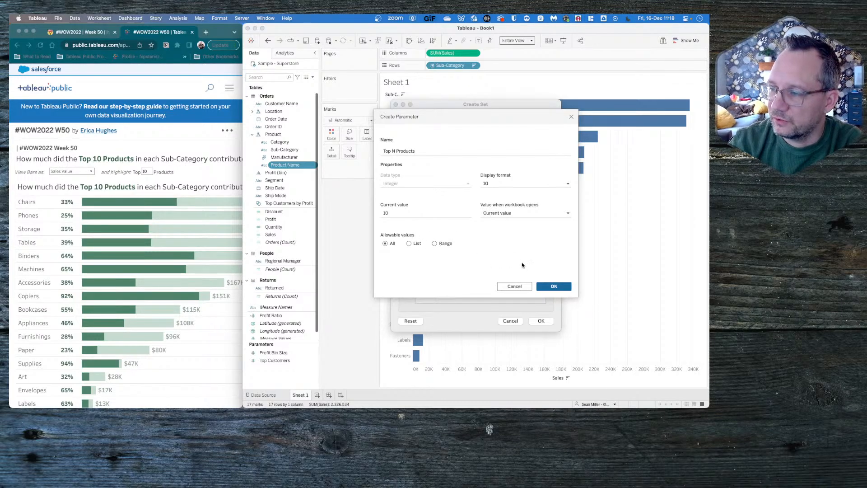
left_click(549, 286)
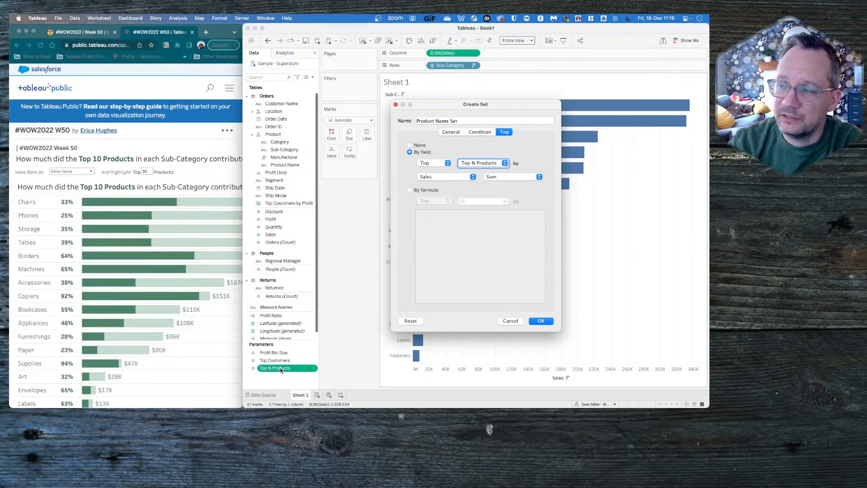
left_click(541, 321)
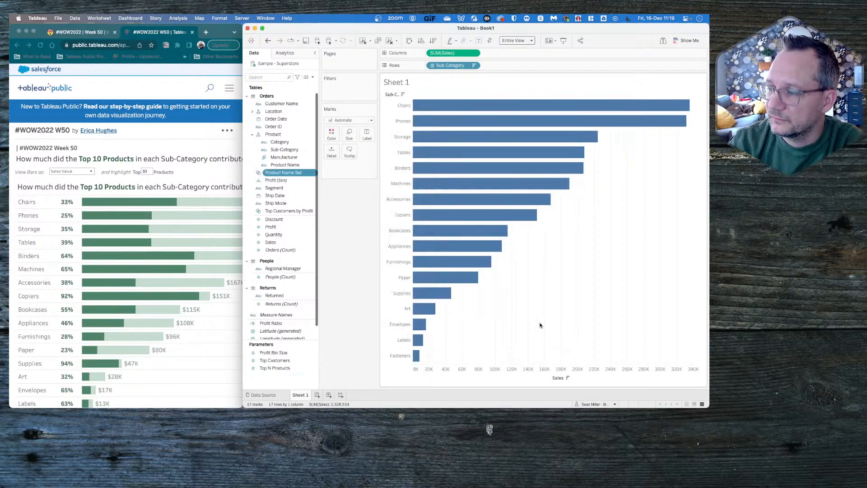
- Show the Top N Products parameter control and move it beneath the Marks card
right_click(281, 366)
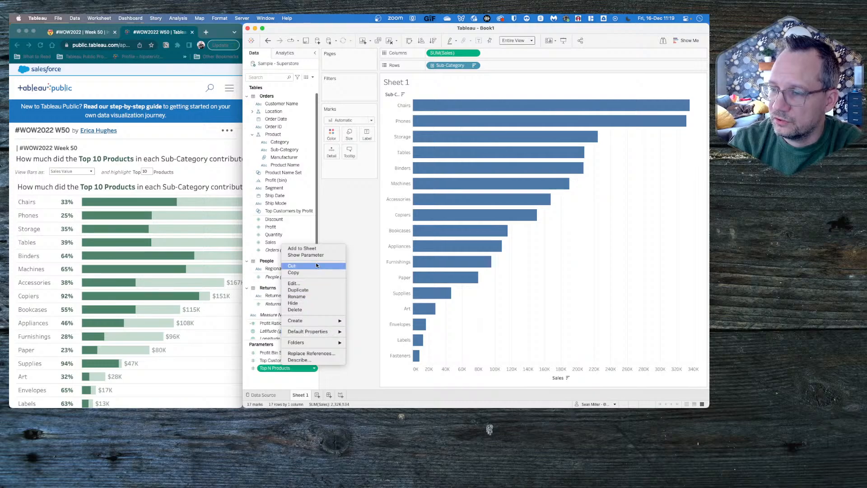
left_click(306, 255)
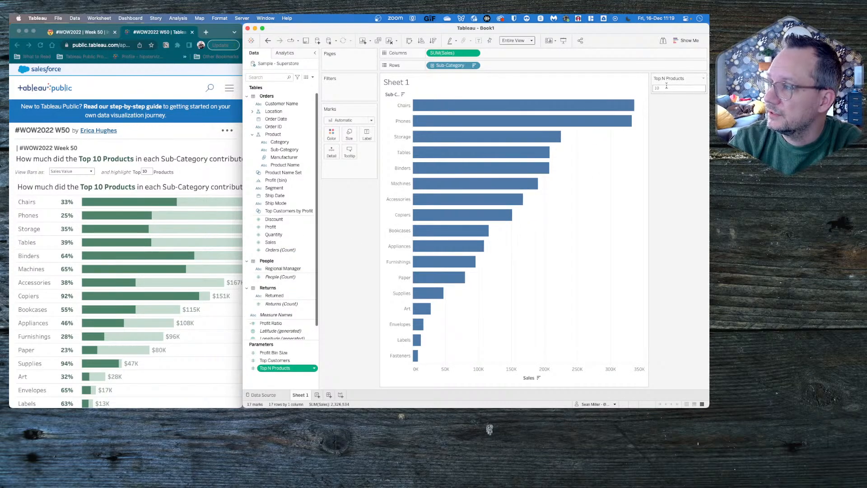
left_click_drag(676, 80, 348, 187)
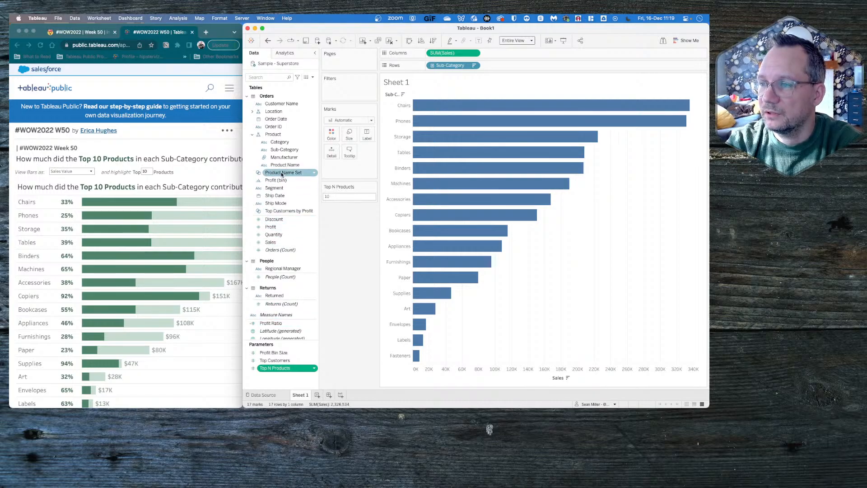
- Color the sales bars by membership in the Product Name set
left_click_drag(283, 173, 331, 136)
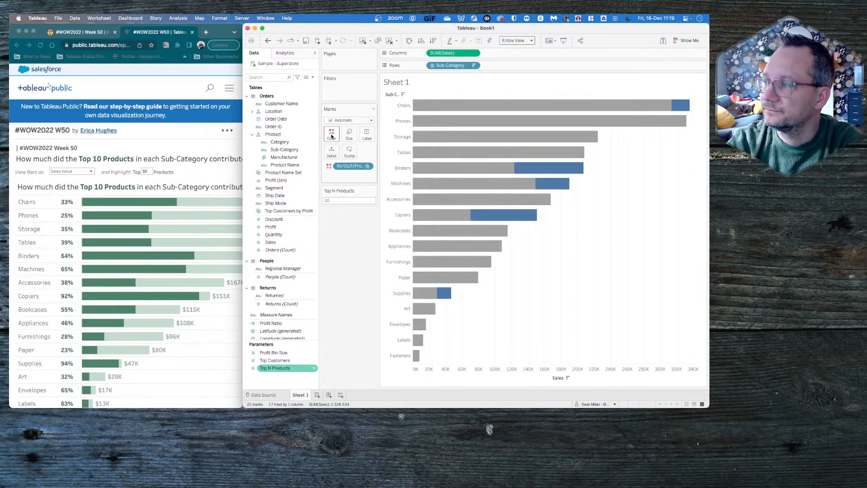
mouse_move(679, 104)
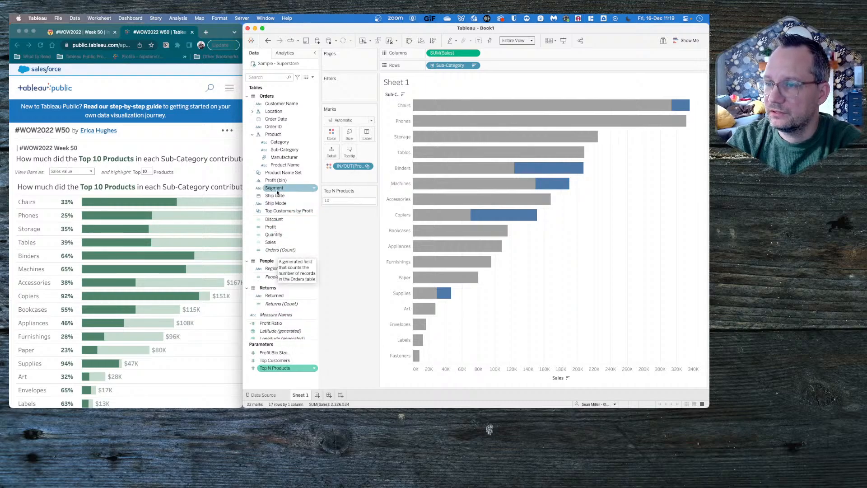
- Try to limit the Product Name set to the top Top N Products by the formula { FIXED [Sub-Category]:SUM([Sales])}
right_click(279, 176)
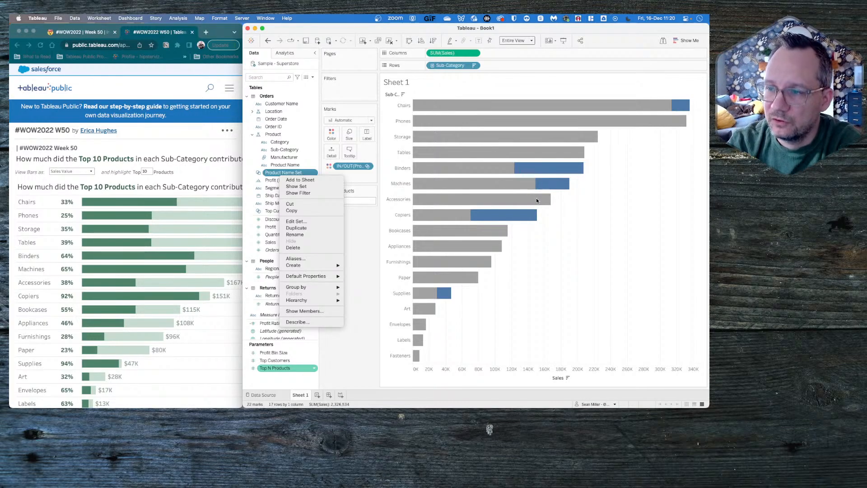
left_click(306, 221)
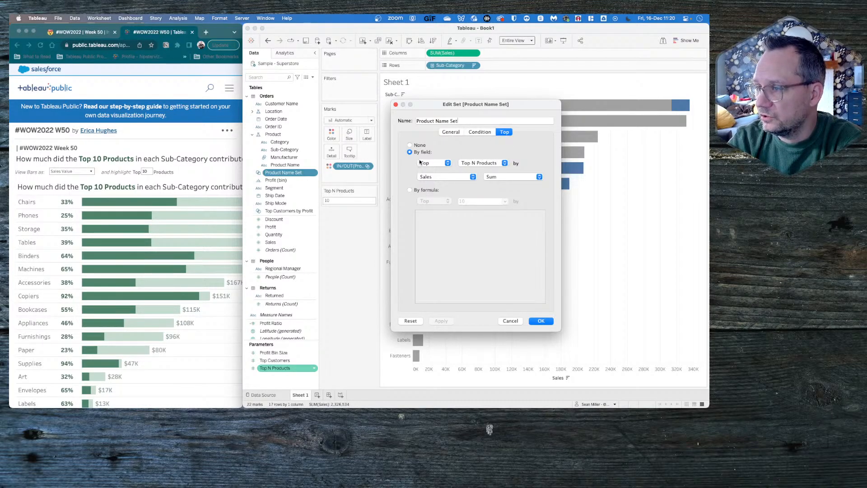
left_click(421, 191)
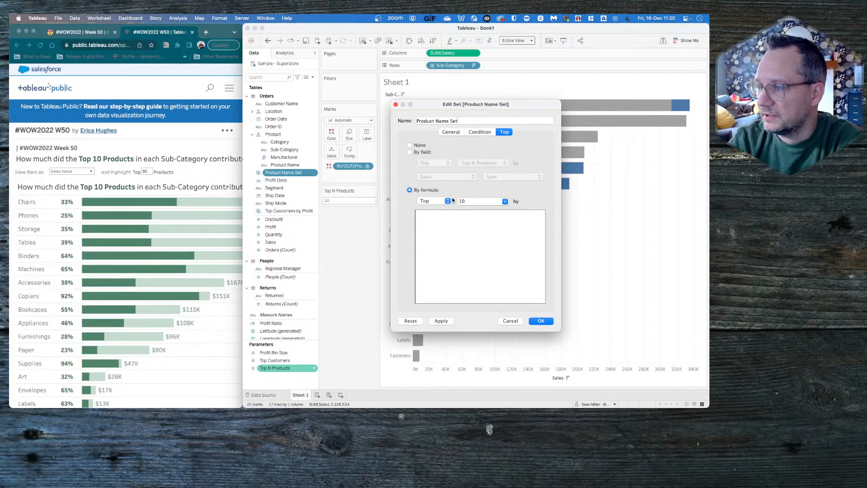
left_click(505, 201)
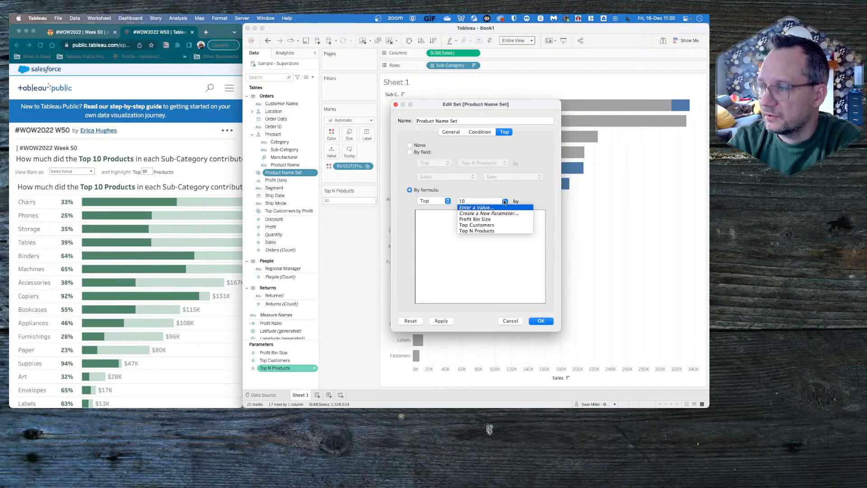
left_click(490, 231)
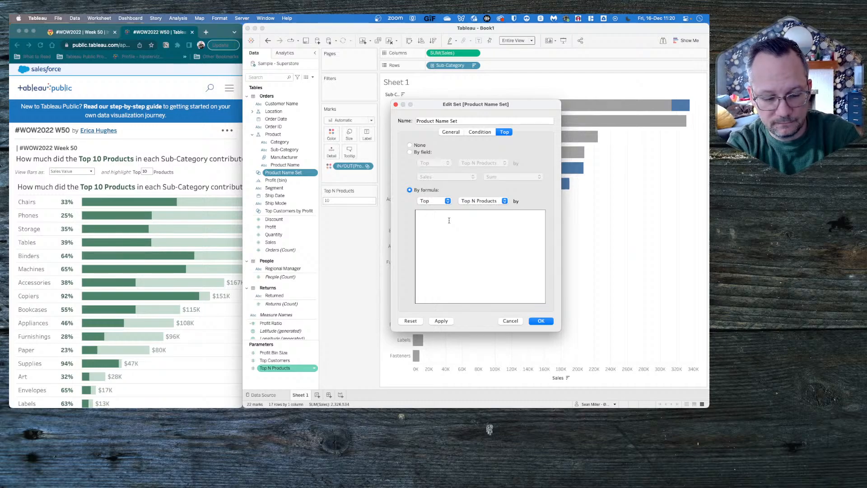
type("{ FIXED")
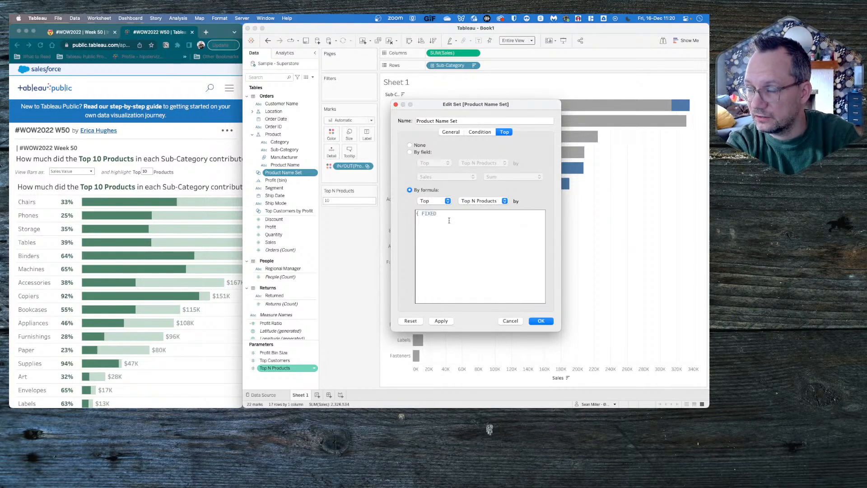
type(" [Sub-Category")
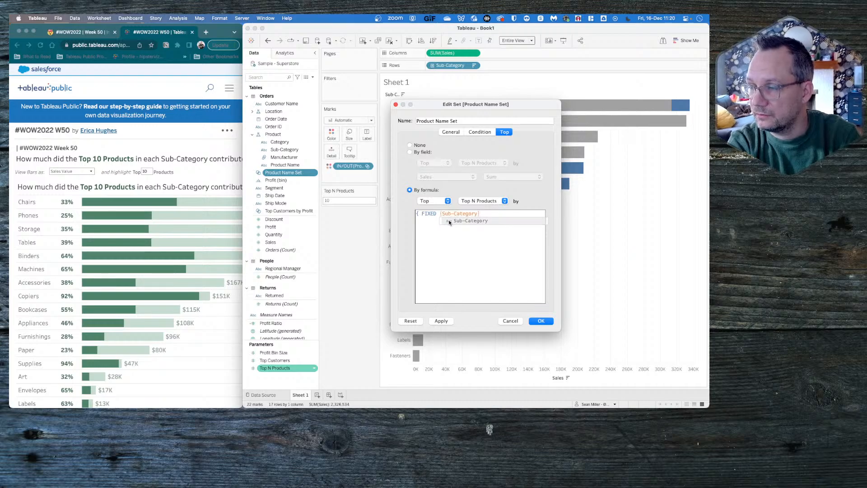
key("Return")
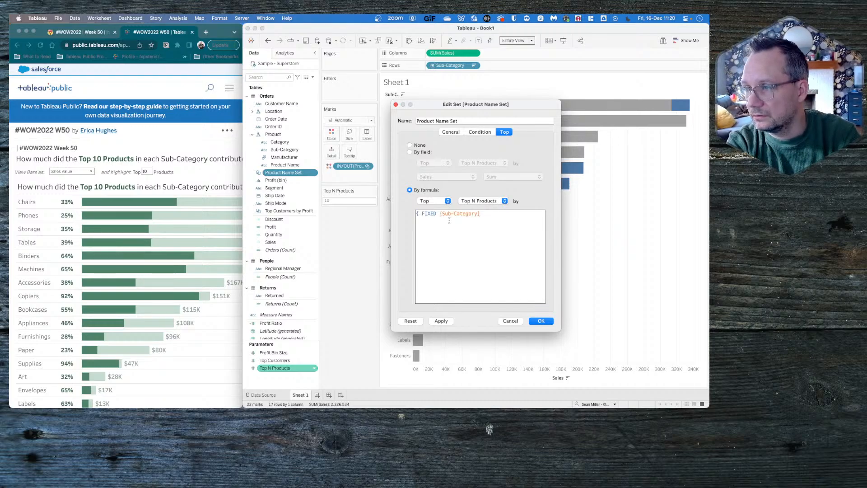
type(":su")
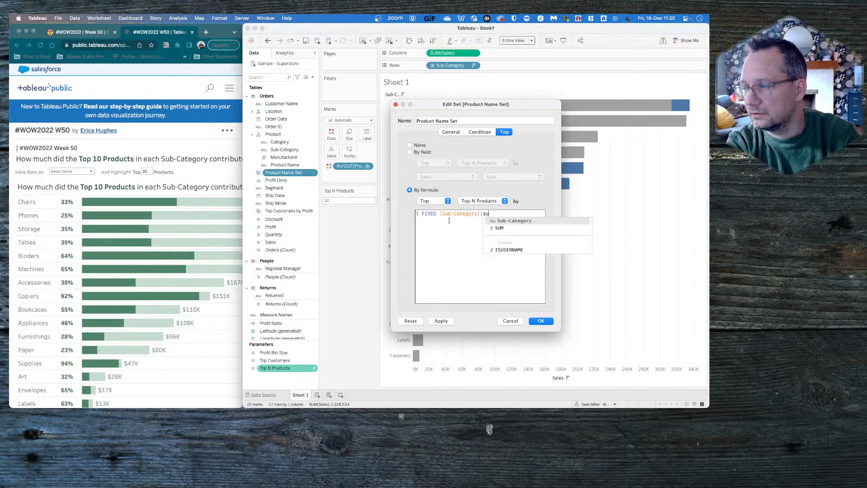
type("M([Sales])")
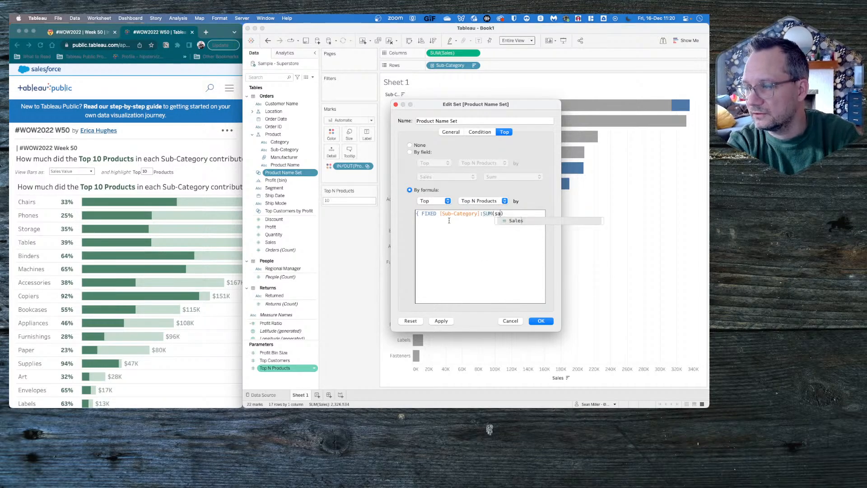
type("}")
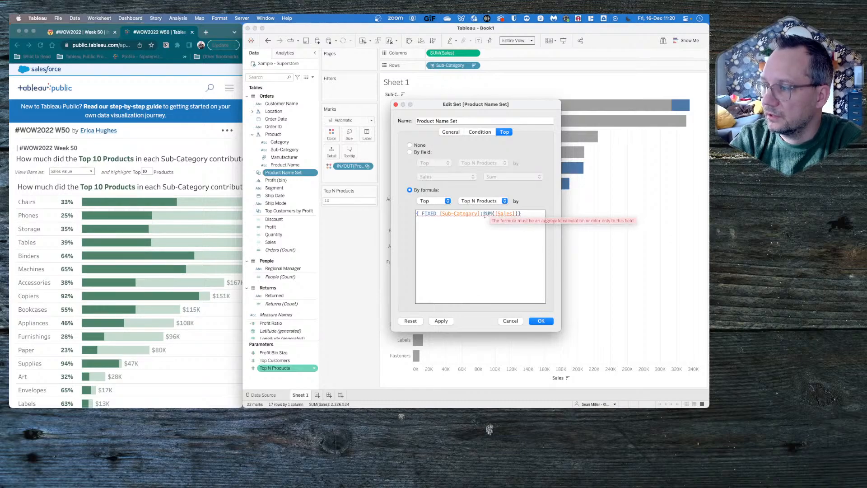
mouse_move(491, 215)
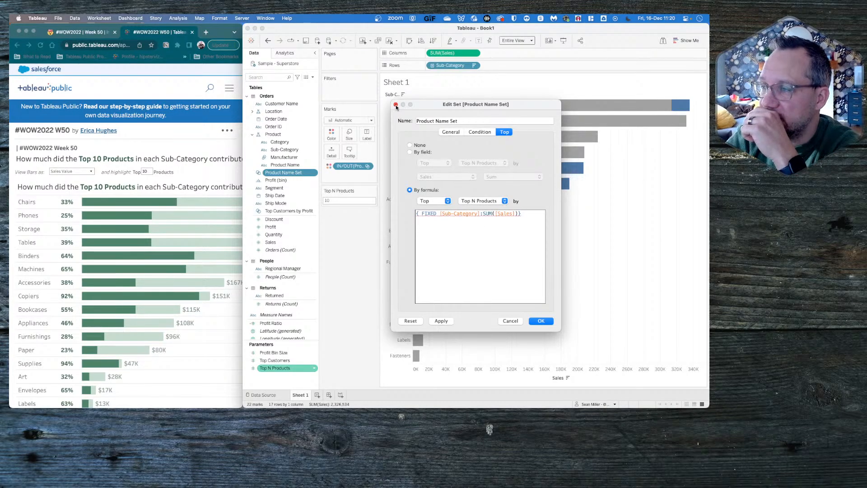
left_click(510, 321)
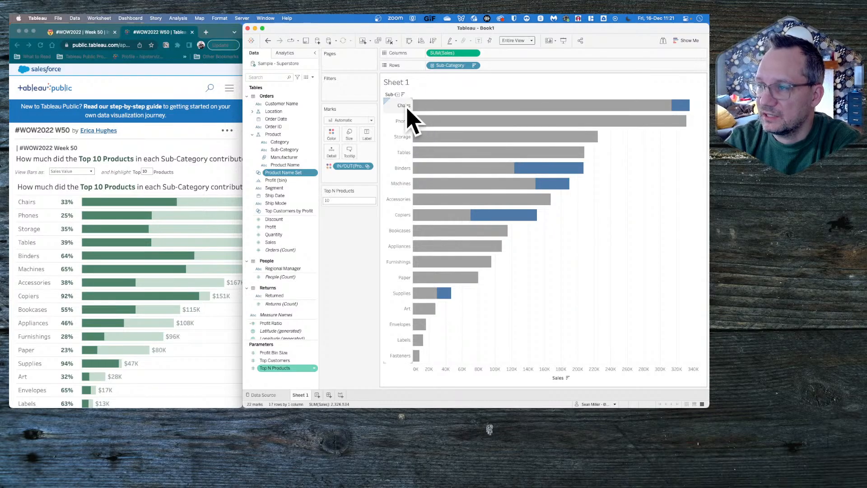
left_click(313, 80)
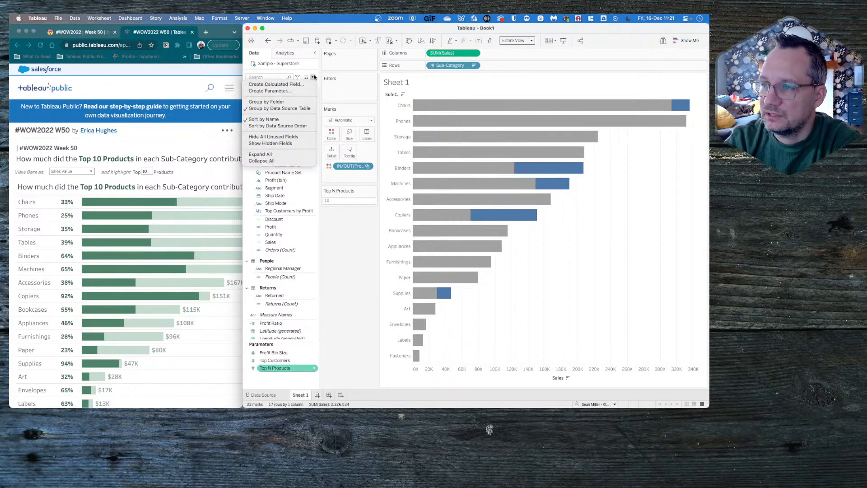
left_click(278, 84)
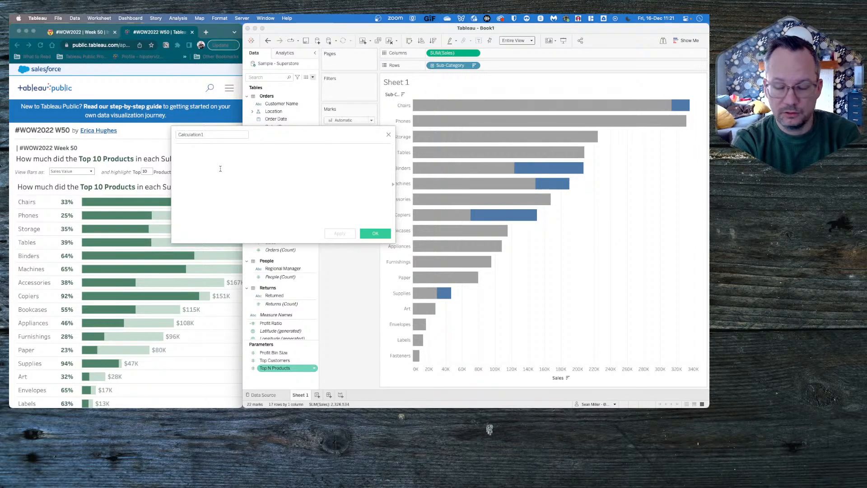
type("{ FIXED")
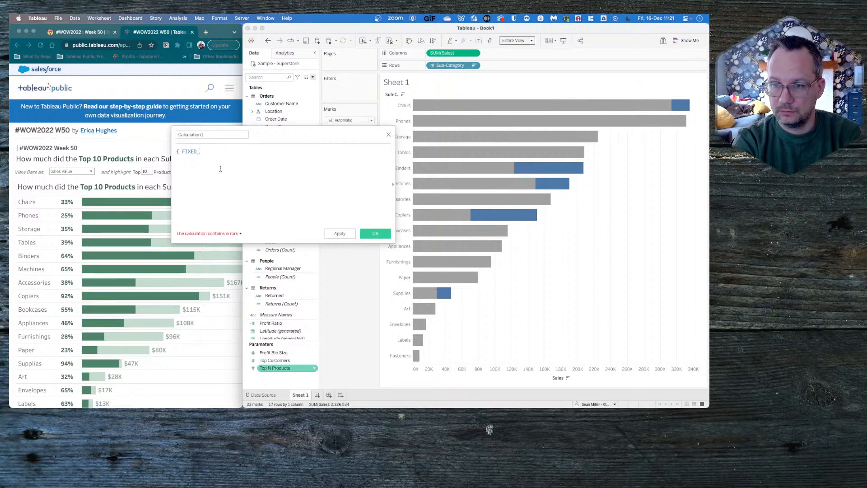
key("BackSpace")
key("BackSpace")
key("BackSpace")
key("BackSpace")
key("BackSpace")
key("BackSpace")
key("BackSpace")
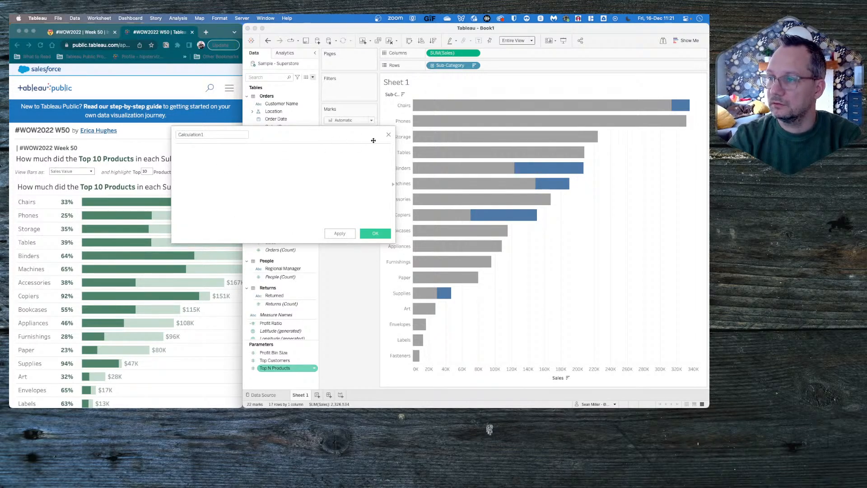
left_click(389, 135)
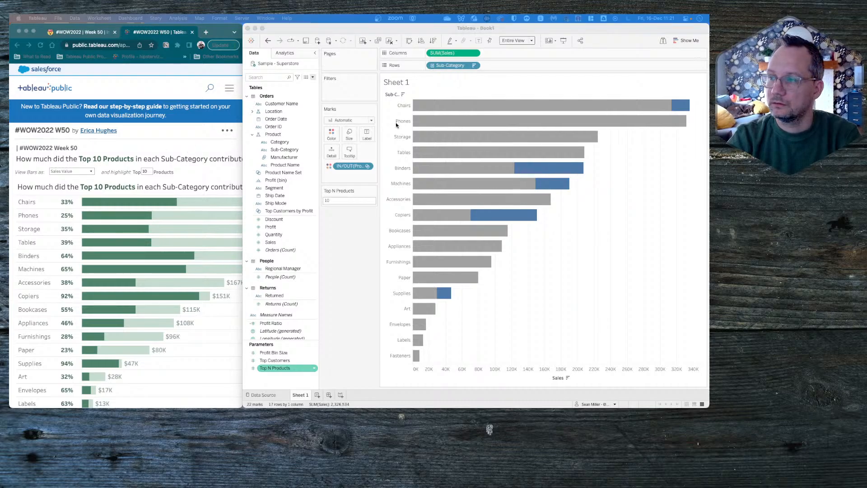
left_click(350, 253)
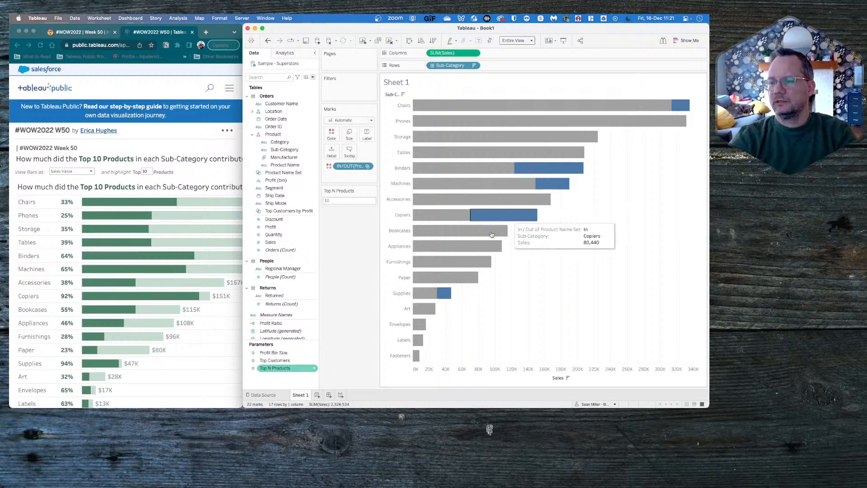
- Build a text table on a new worksheet listing Sub-Category and Product Name as rows with the sum of Sales
left_click(317, 395)
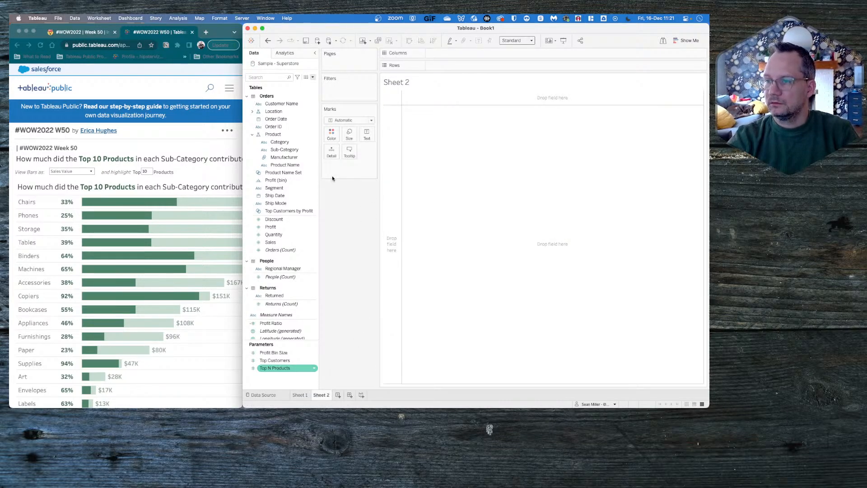
left_click_drag(284, 151, 528, 68)
left_click(476, 216)
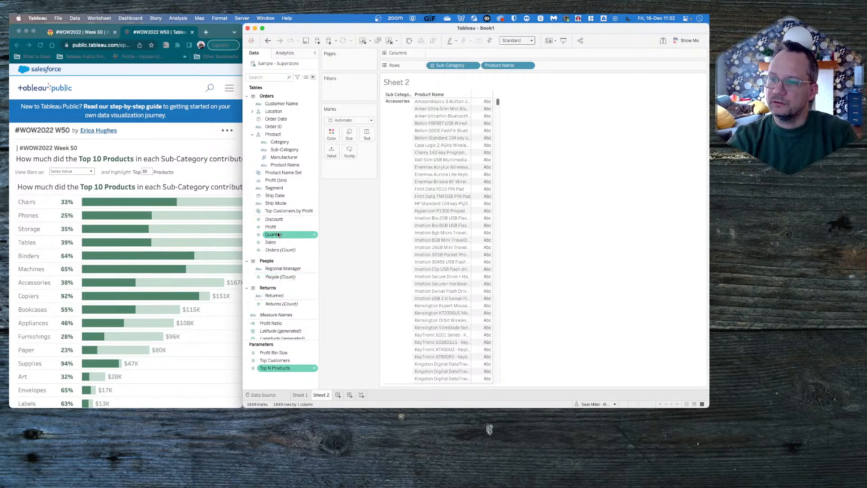
left_click_drag(271, 242, 360, 133)
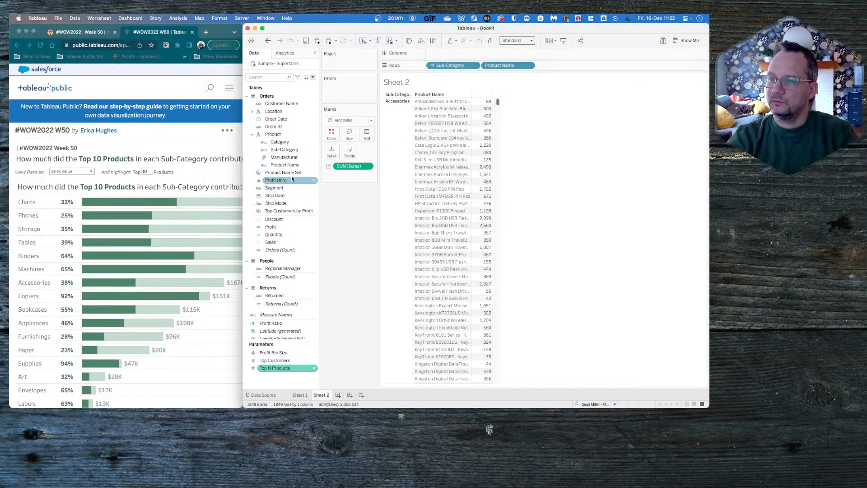
- Check which products belong to the Product Name set using it as color and as a row level, and take it off again
left_click_drag(284, 172, 332, 135)
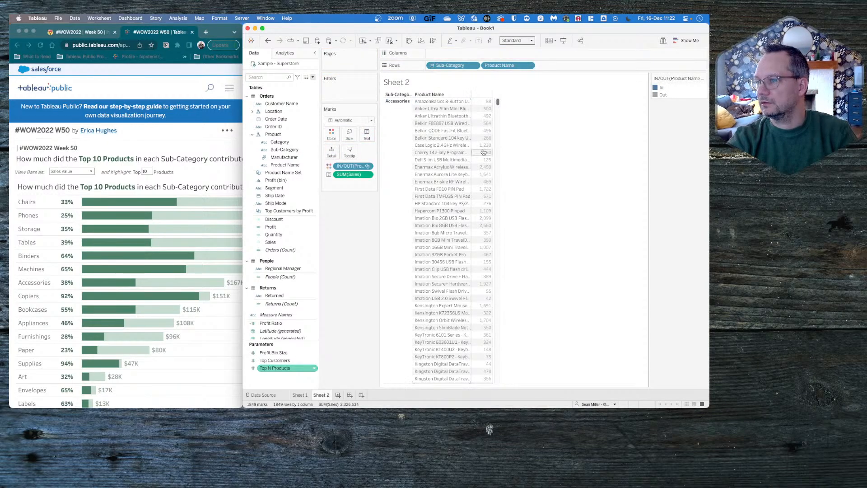
left_click_drag(355, 166, 481, 67)
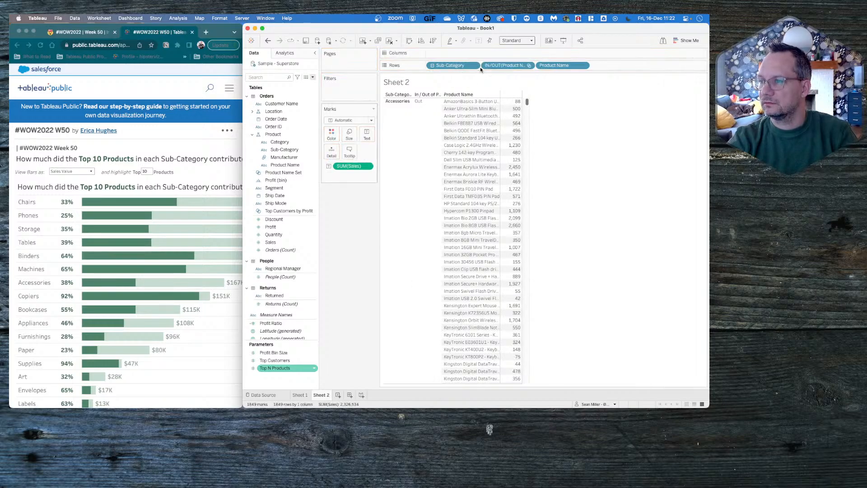
scroll(440, 159, "down", 5)
scroll(439, 159, "down", 15)
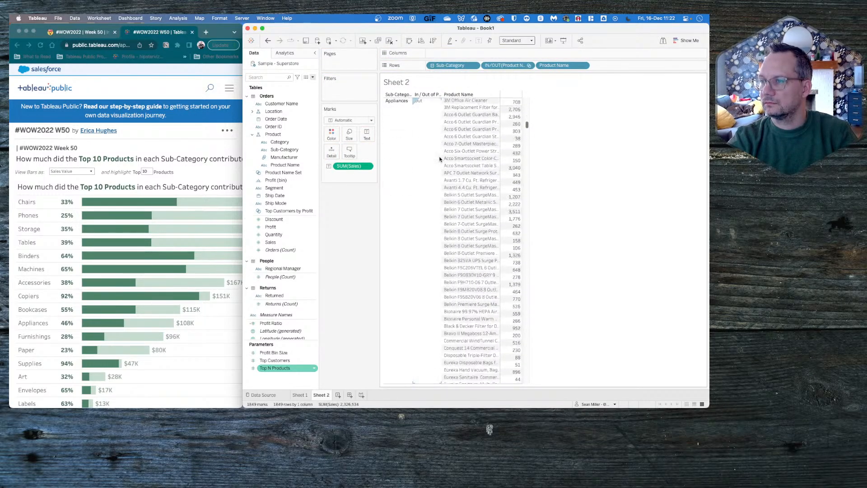
scroll(439, 159, "up", 20)
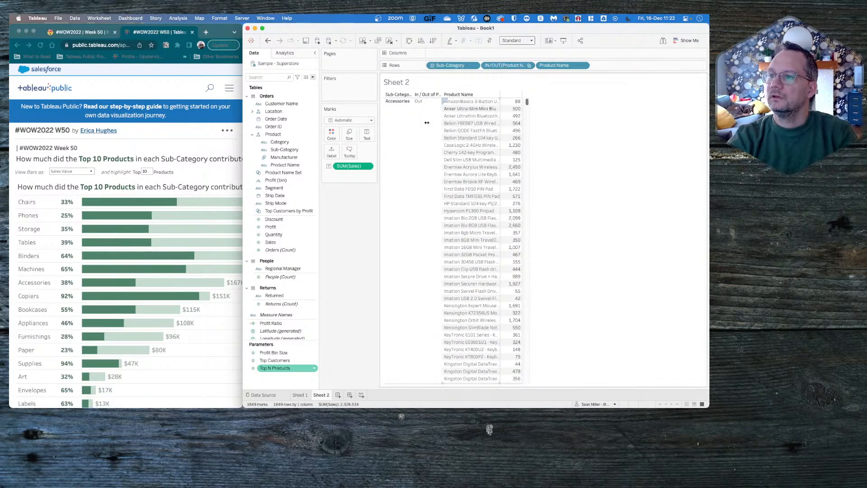
left_click_drag(514, 63, 337, 251)
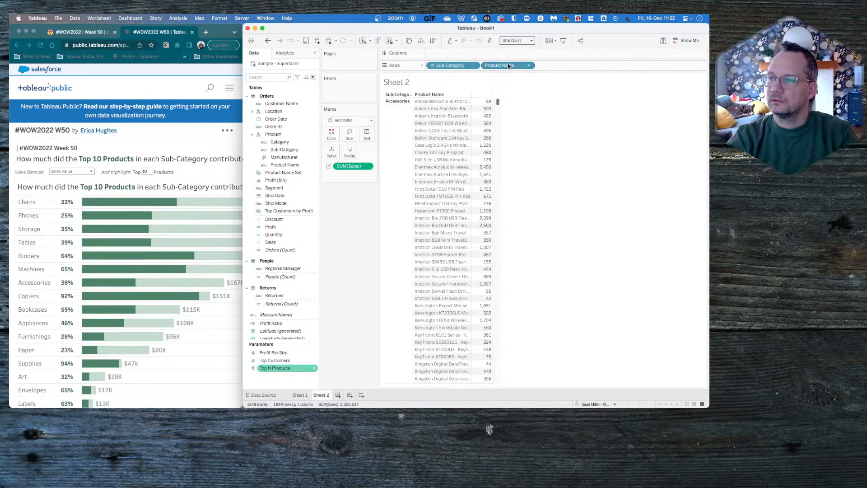
mouse_move(508, 63)
left_mouse_down()
mouse_move(369, 234)
mouse_move(519, 74)
mouse_move(513, 63)
left_mouse_up()
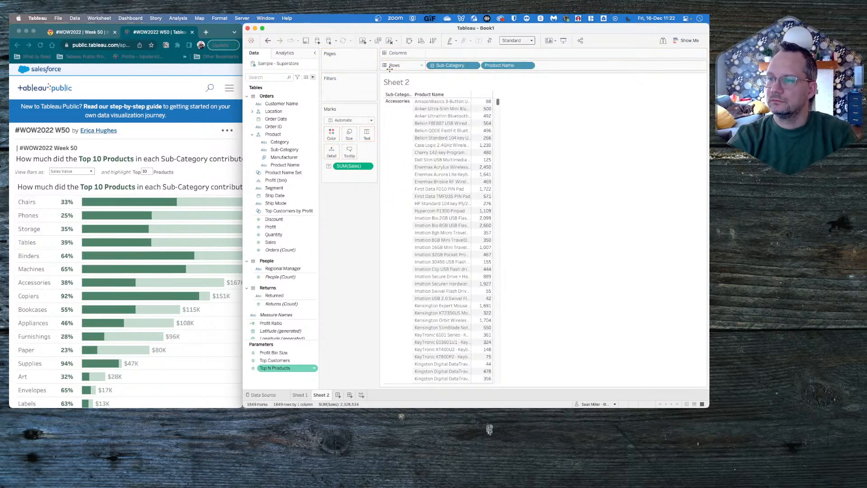
- Start a new calculated field and select its default name for editing
left_click(312, 77)
left_click(302, 85)
left_click(249, 158)
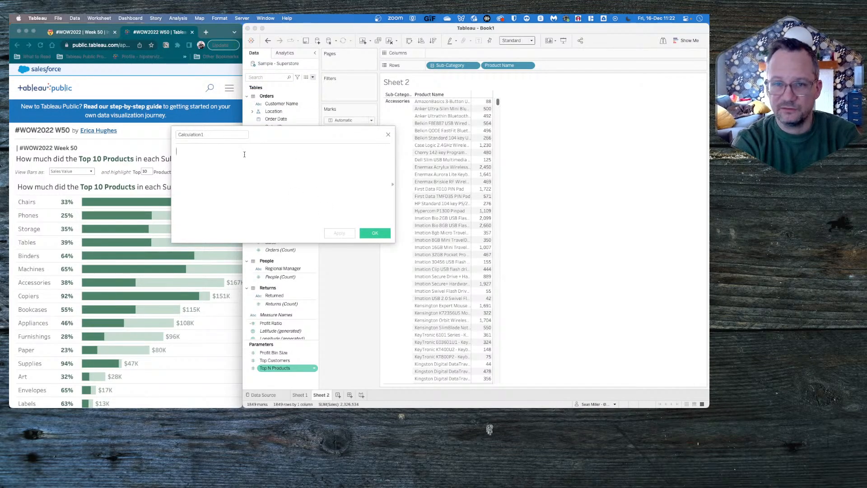
double_click(211, 136)
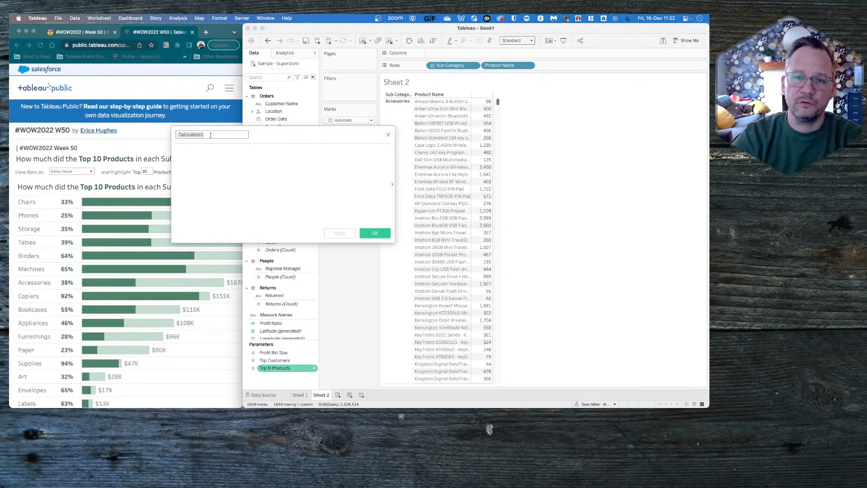
- Sort both the sub-categories and the products within them in descending order of SUM(Sales)
left_click(412, 95)
mouse_move(436, 122)
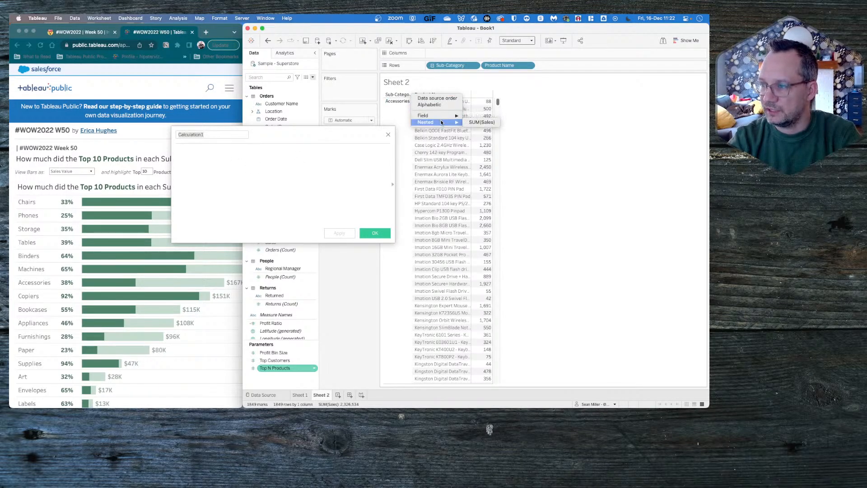
left_click(471, 123)
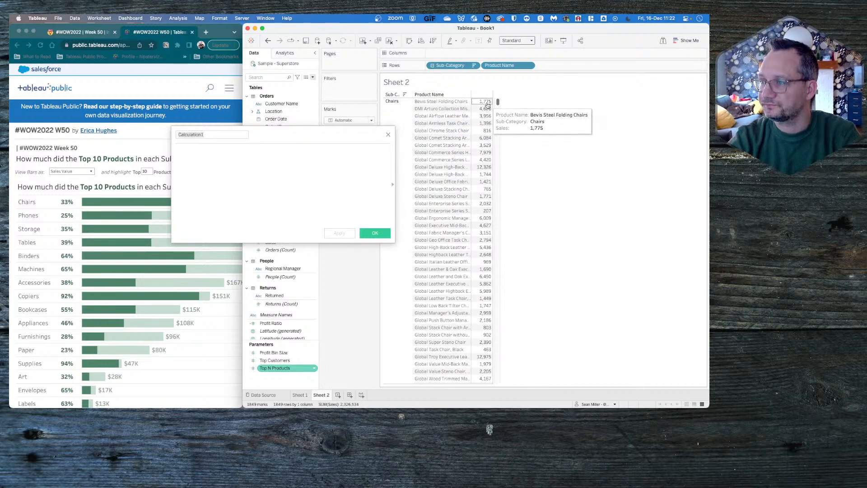
left_click(468, 96)
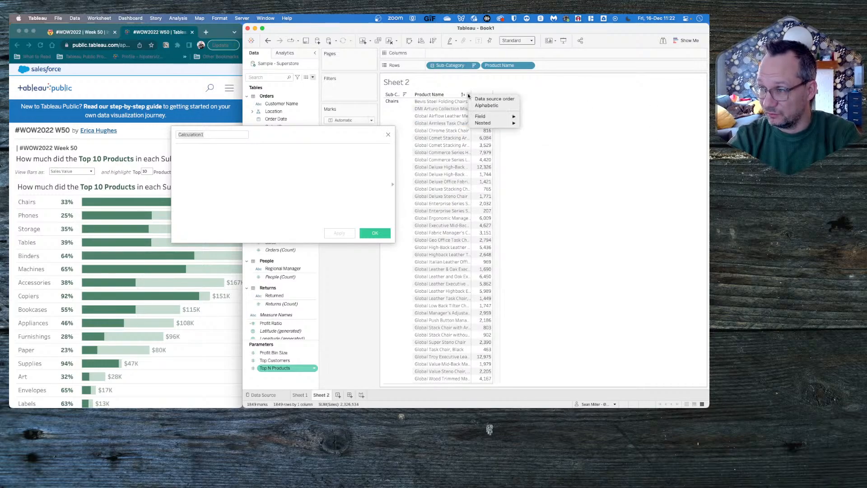
mouse_move(499, 119)
left_click(535, 117)
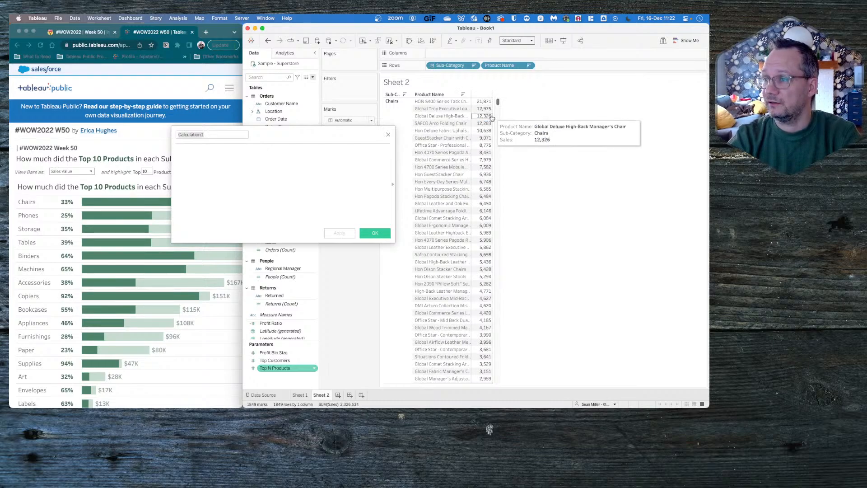
mouse_move(497, 107)
left_mouse_down()
mouse_move(497, 122)
mouse_move(497, 101)
left_mouse_up()
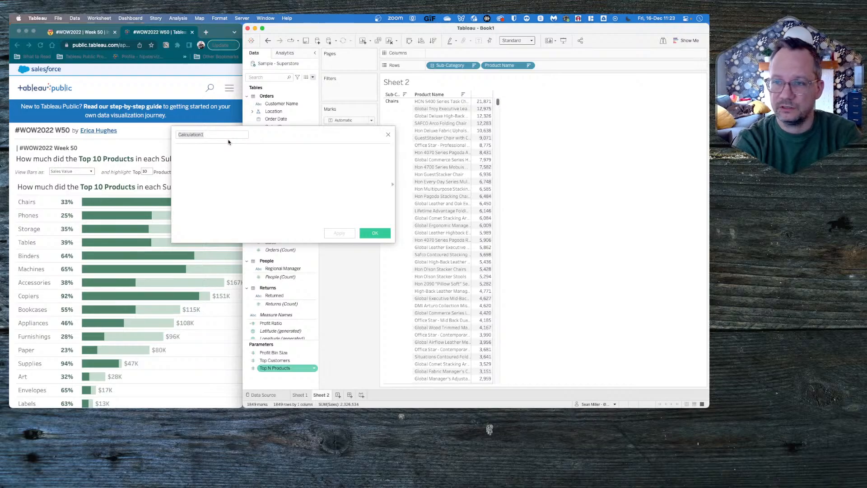
- Name the new calculated field "Rank of product by subcategory"
left_click_drag(228, 139, 226, 137)
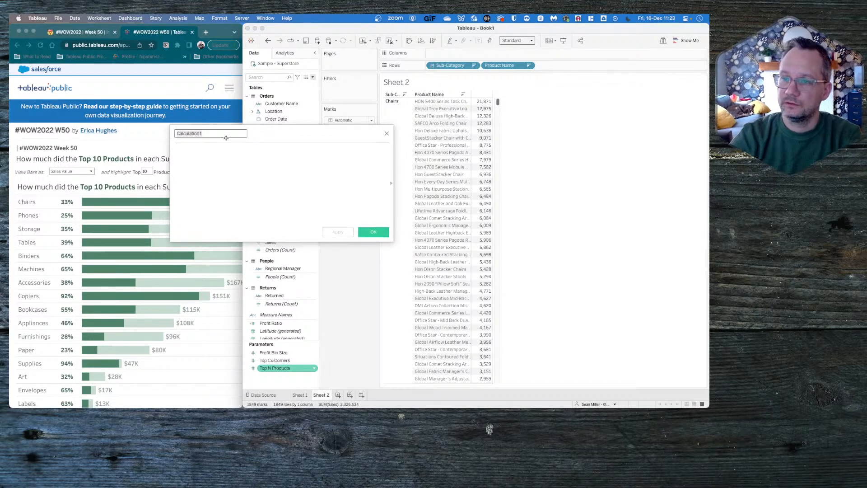
type("Rank of pr")
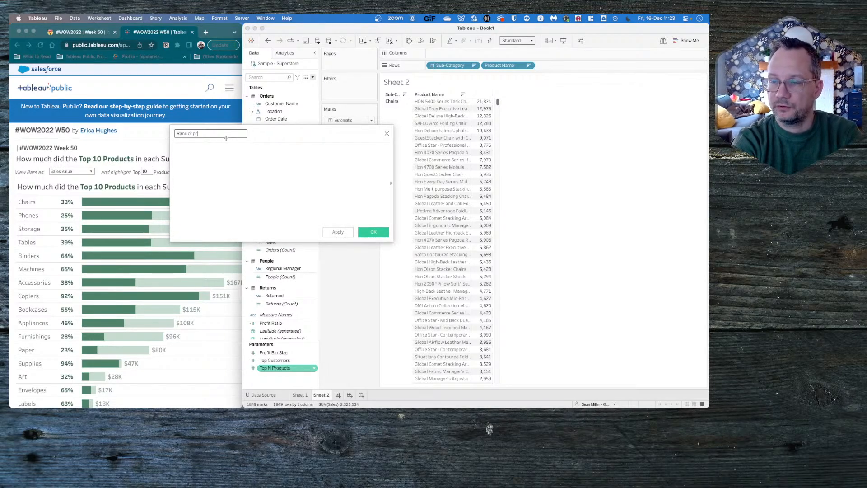
type("oduct by")
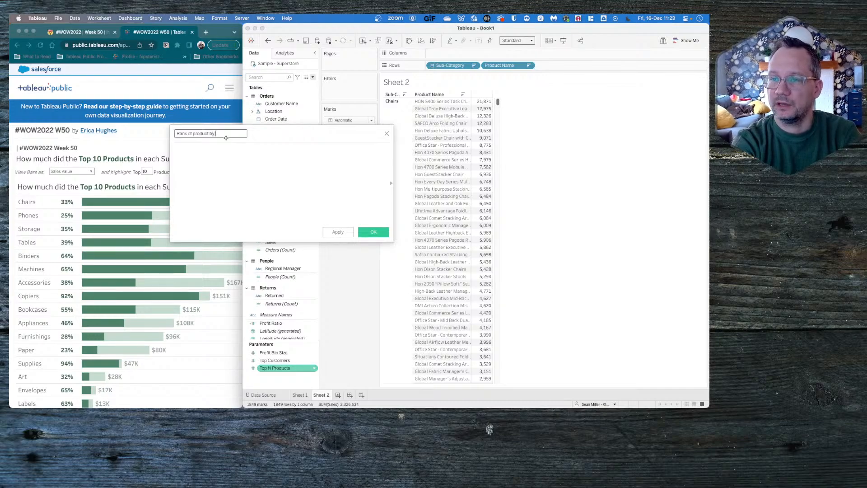
type(" category")
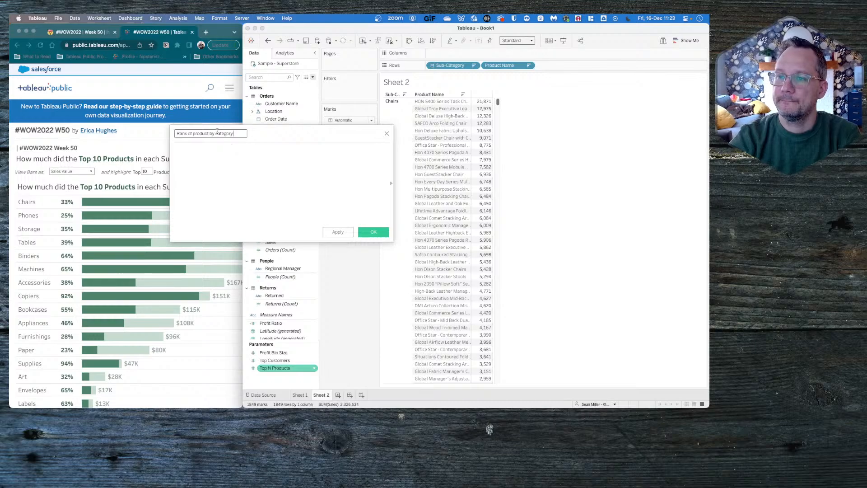
left_click(216, 133)
type("sub")
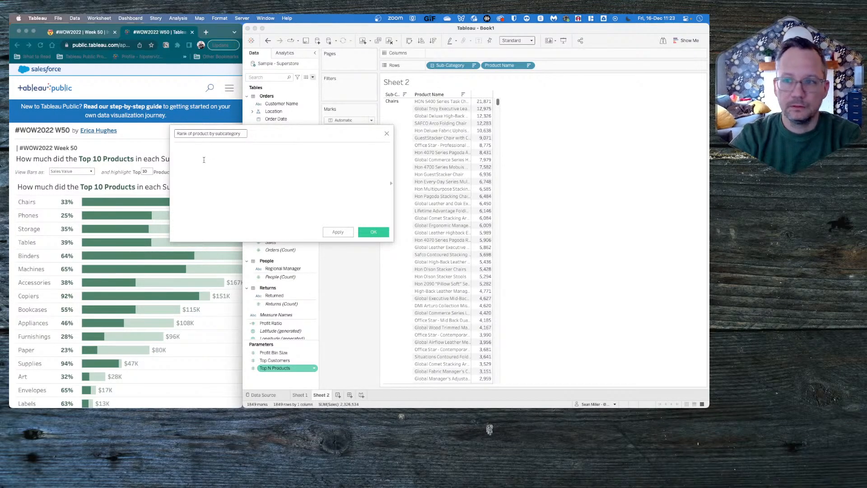
- Enter index() as the formula of the rank calculation and save the field
left_click(202, 164)
type("inde")
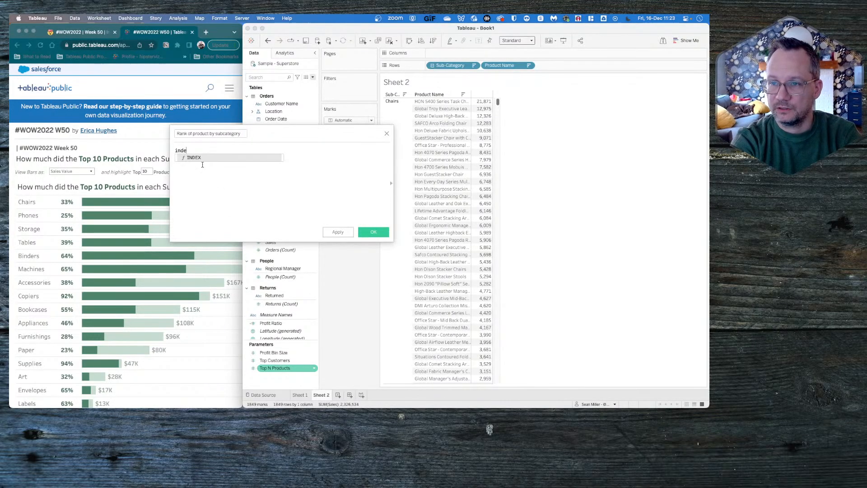
type("x()")
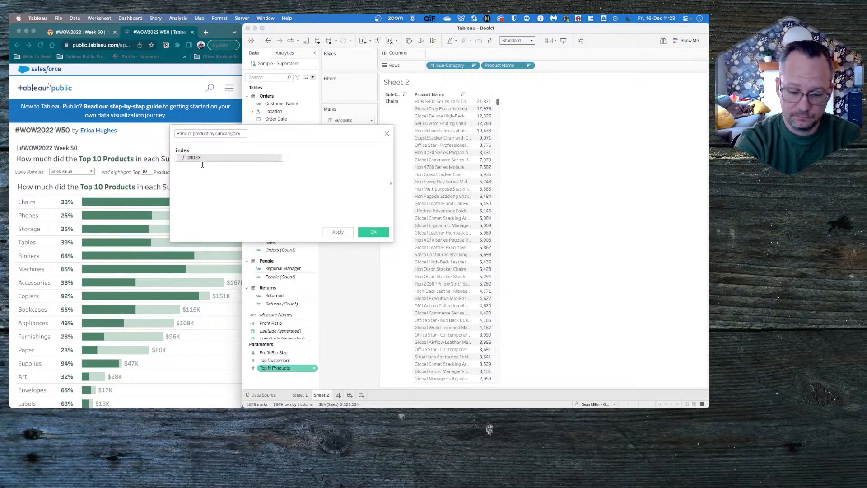
left_click(371, 231)
- Add the Rank of product by subcategory field to the rows after Product Name, make it discrete, and check its numbering across sub-categories
scroll(288, 323, "down", 2)
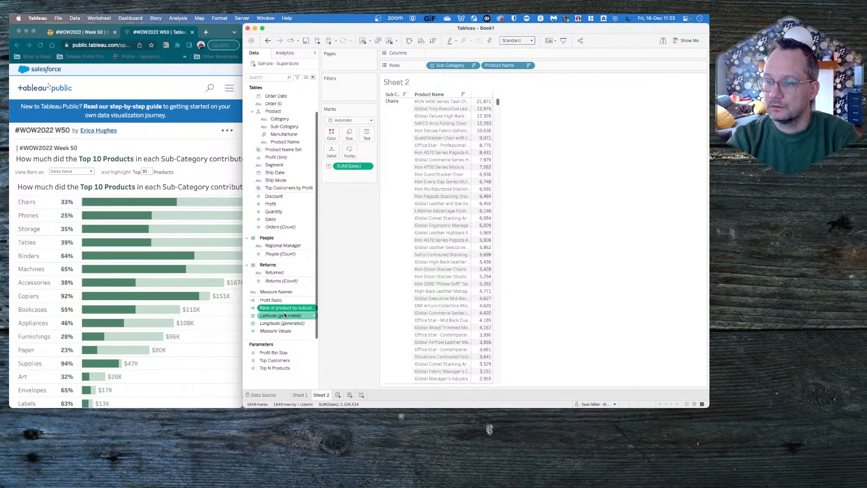
left_click_drag(287, 308, 560, 65)
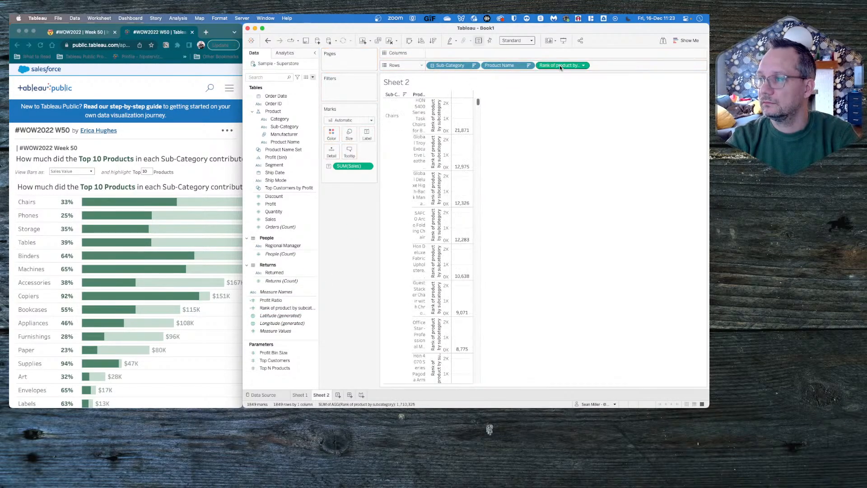
left_click(585, 65)
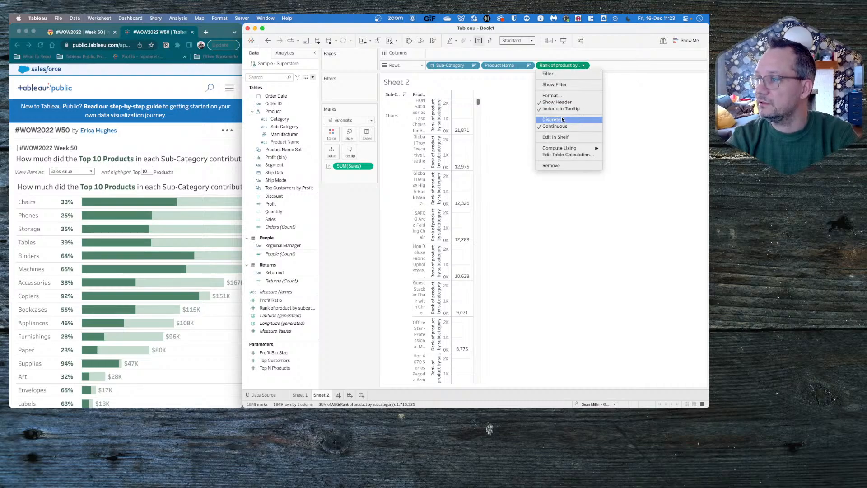
left_click(563, 120)
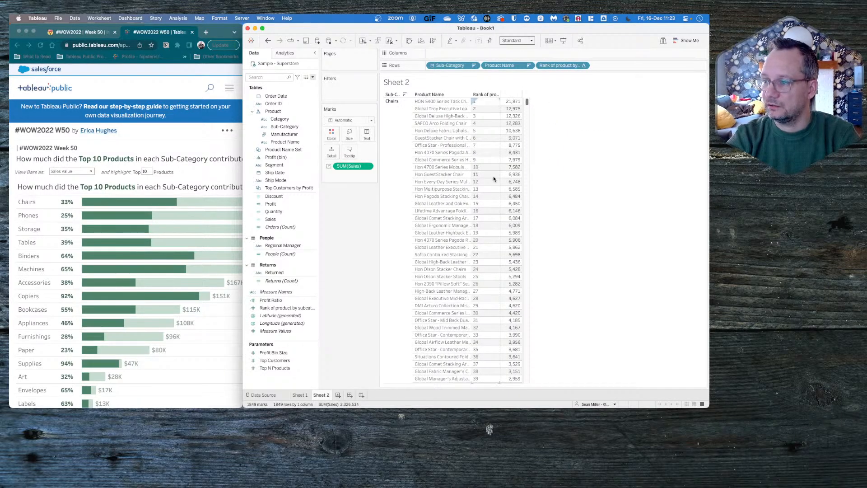
left_click_drag(526, 103, 527, 113)
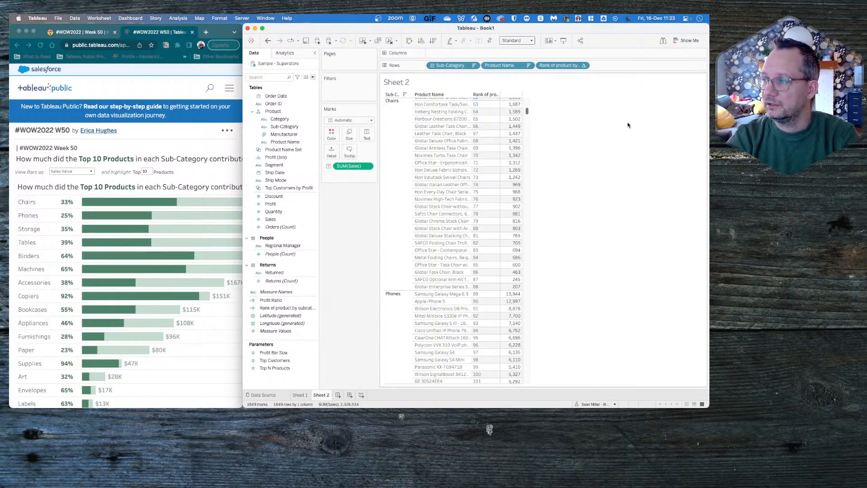
- Turn on the Do Not Disturb focus for 1 hour
left_click(628, 18)
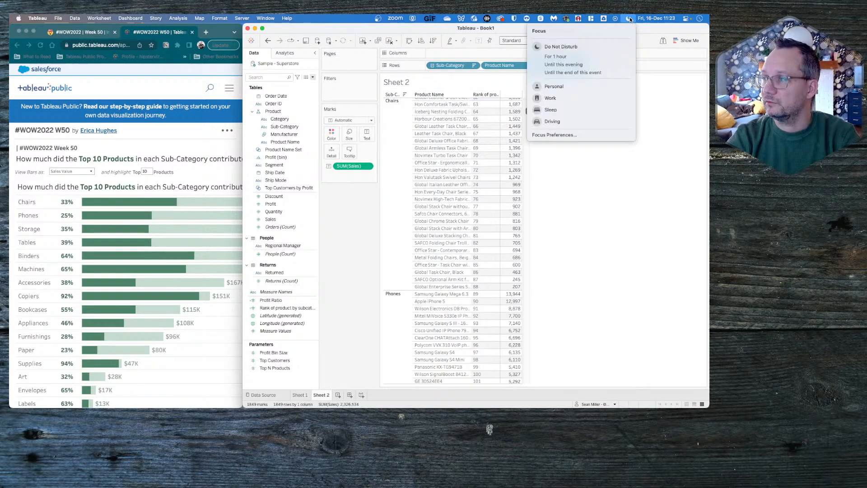
left_click(567, 64)
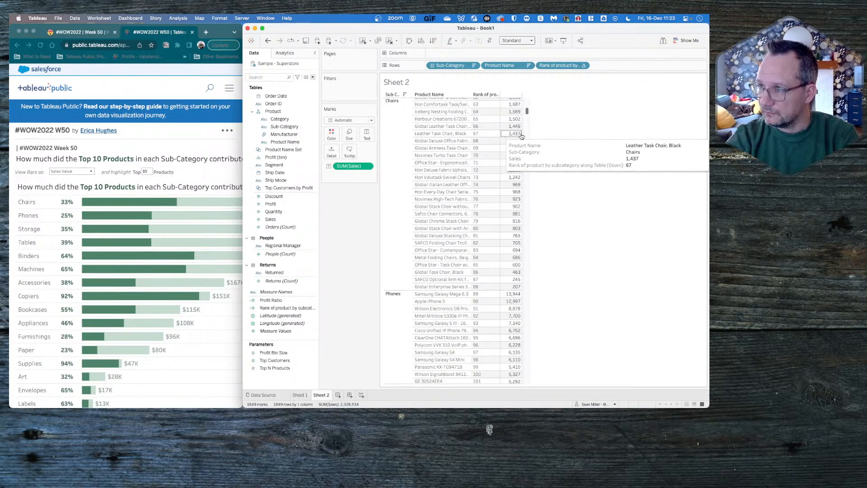
- Set the rank's table calculation to compute over the specific dimensions Sub-Category and Product Name, restarting every Sub-Category
left_click(583, 65)
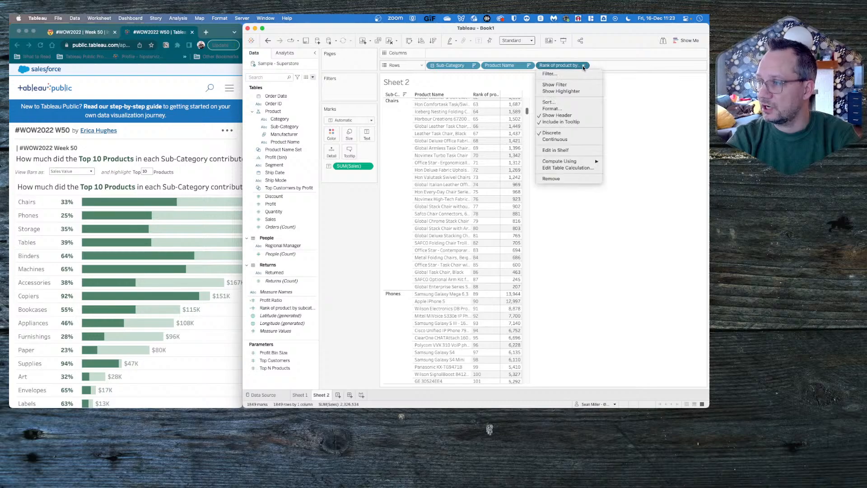
left_click(570, 168)
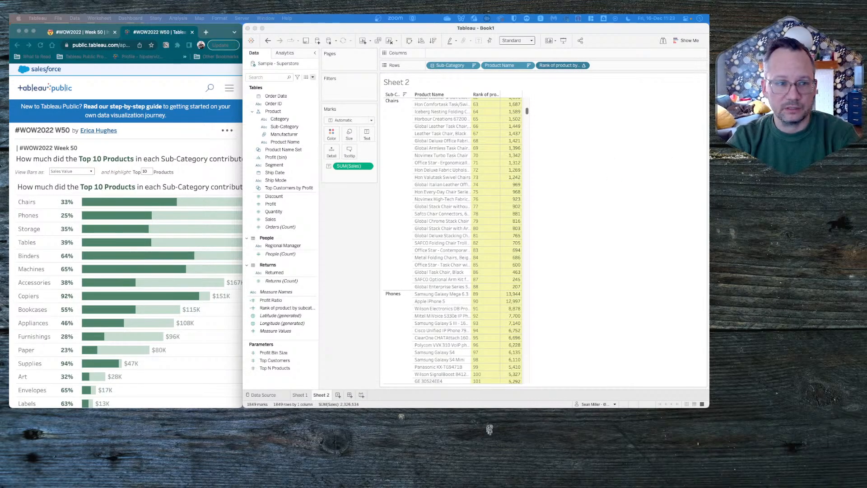
left_click_drag(308, 196, 473, 157)
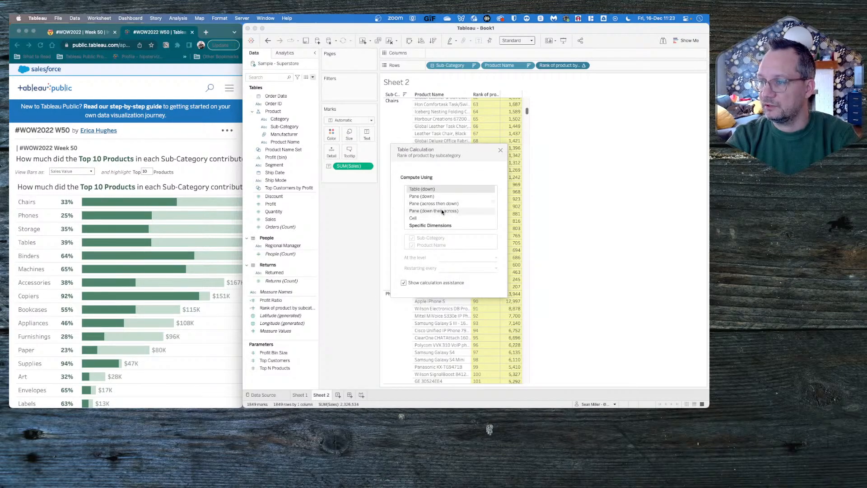
left_click(441, 210)
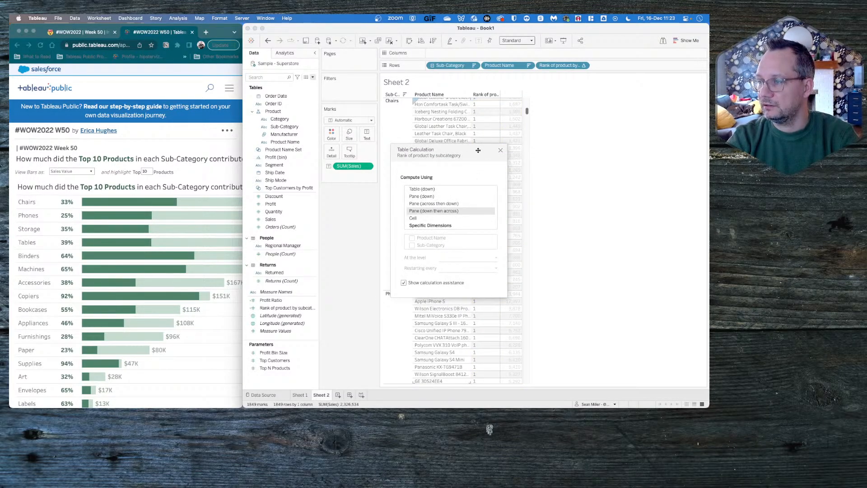
left_click_drag(483, 146, 410, 114)
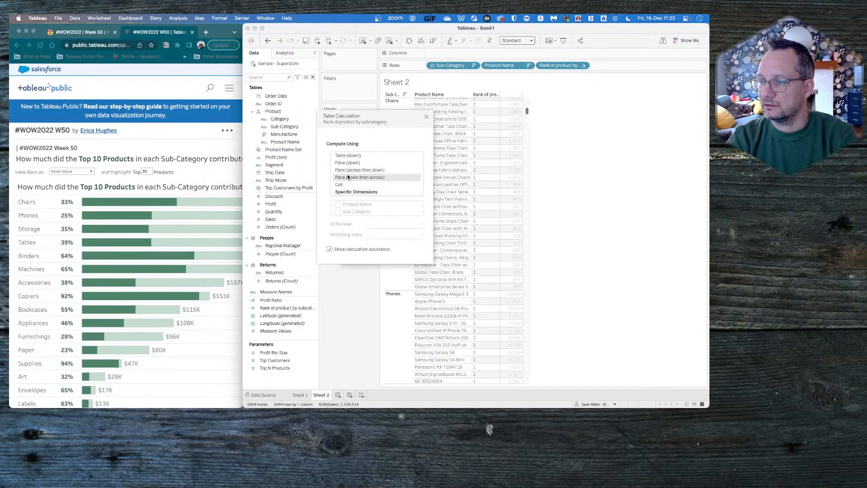
left_click(349, 155)
left_click(352, 191)
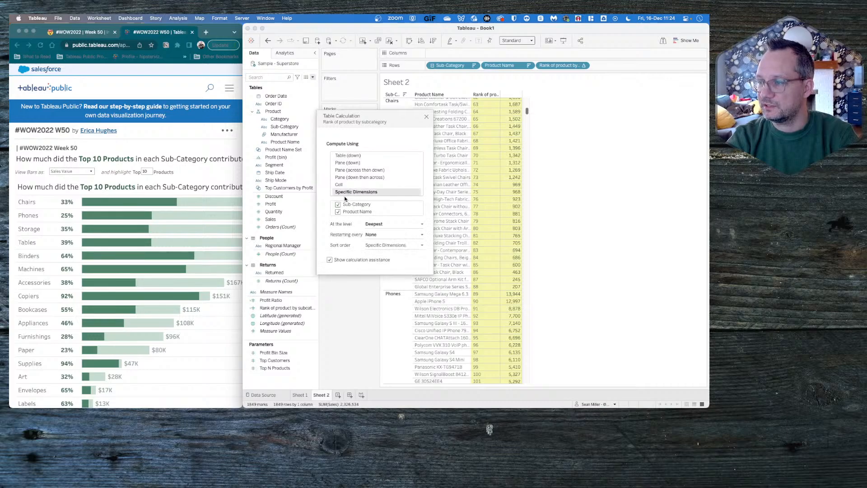
left_click(382, 235)
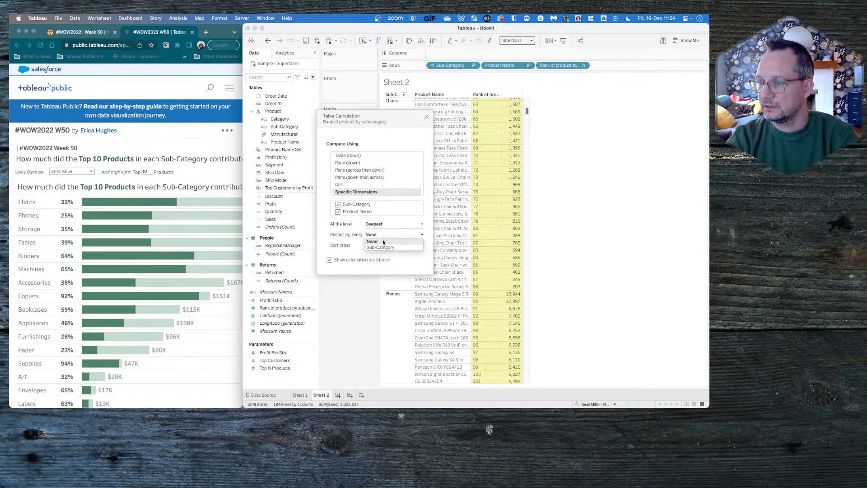
left_click(382, 244)
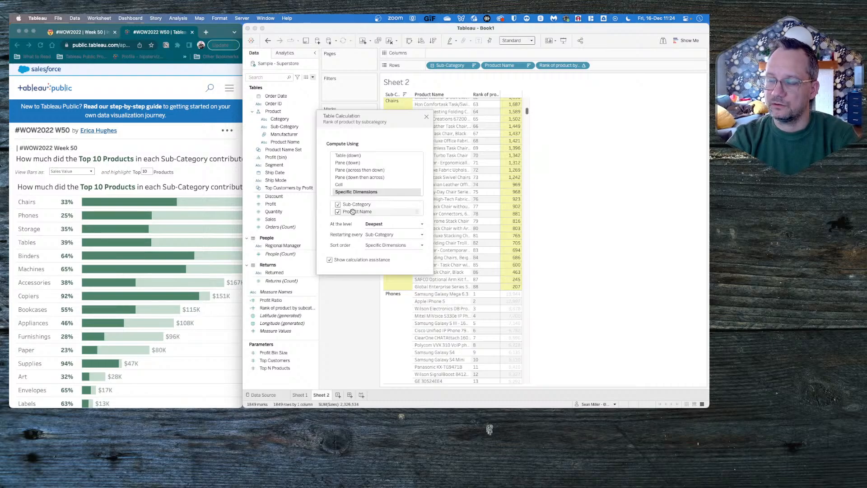
- Give the rank's table calculation a custom sort order by the sum of Sales, descending, and close its settings
left_click(398, 246)
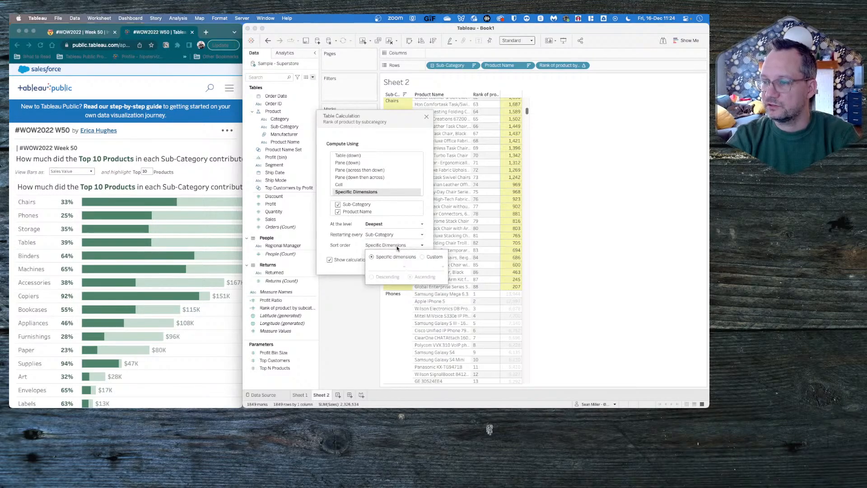
left_click(423, 256)
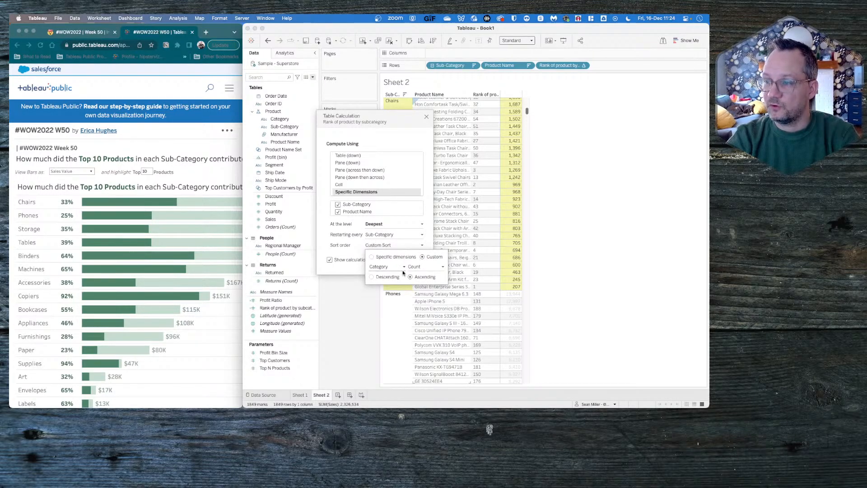
left_click(383, 276)
left_click(384, 267)
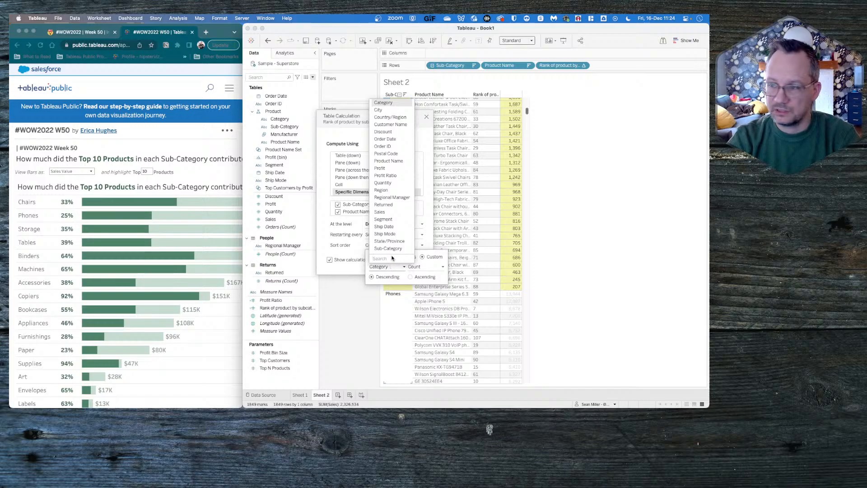
left_click(380, 212)
left_click(425, 267)
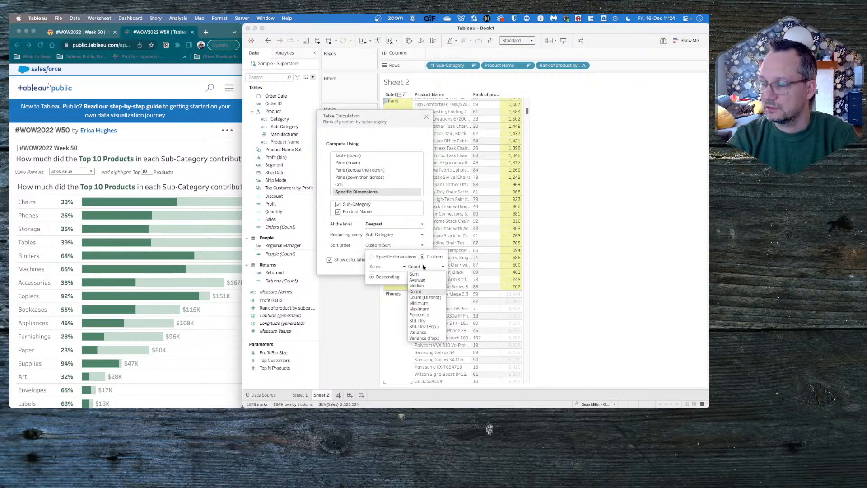
left_click(426, 274)
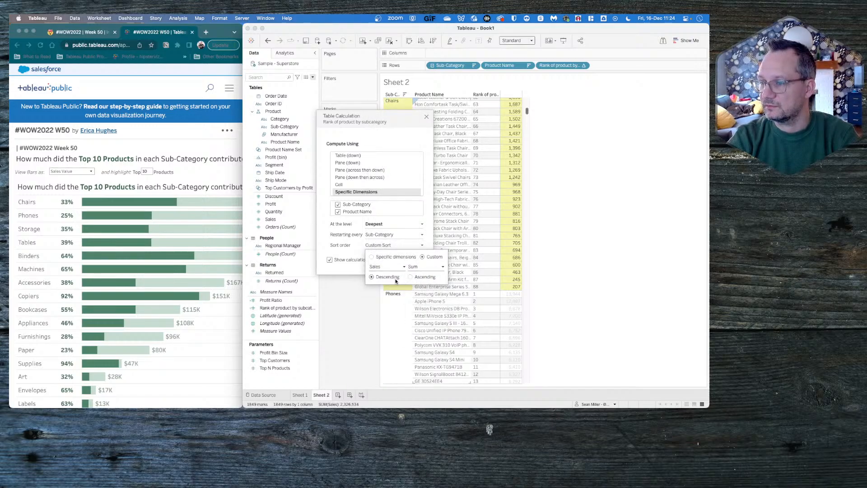
left_click(354, 302)
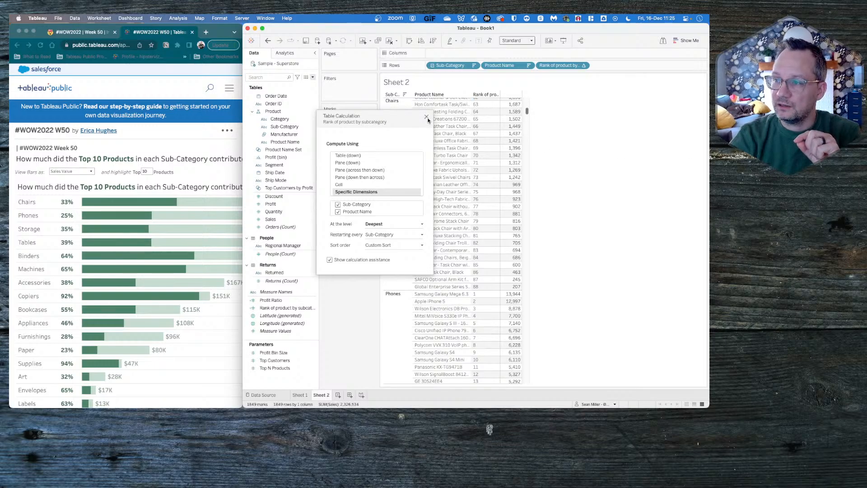
left_click(425, 119)
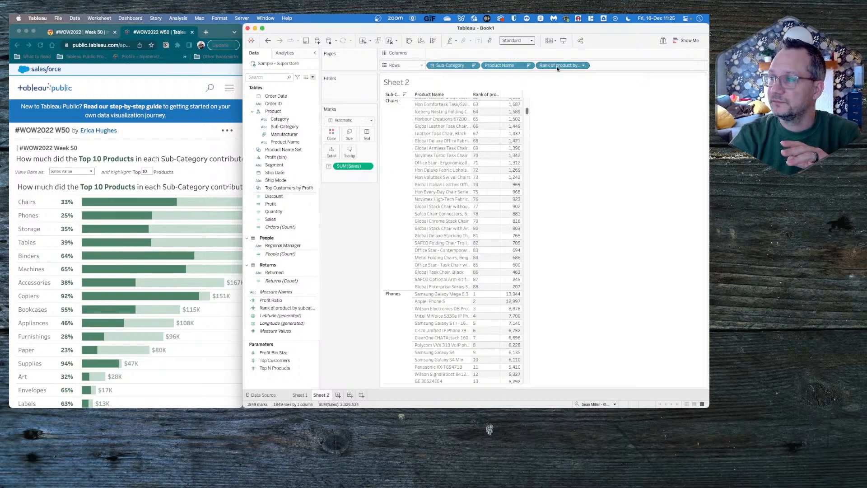
- Create a calculated field with the formula [Rank of product by subcategory]<=10
scroll(428, 192, "up", 10)
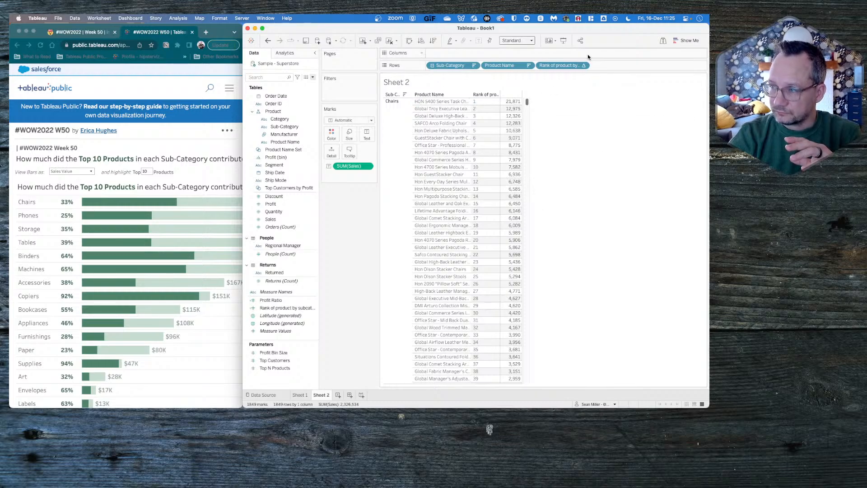
left_click(312, 77)
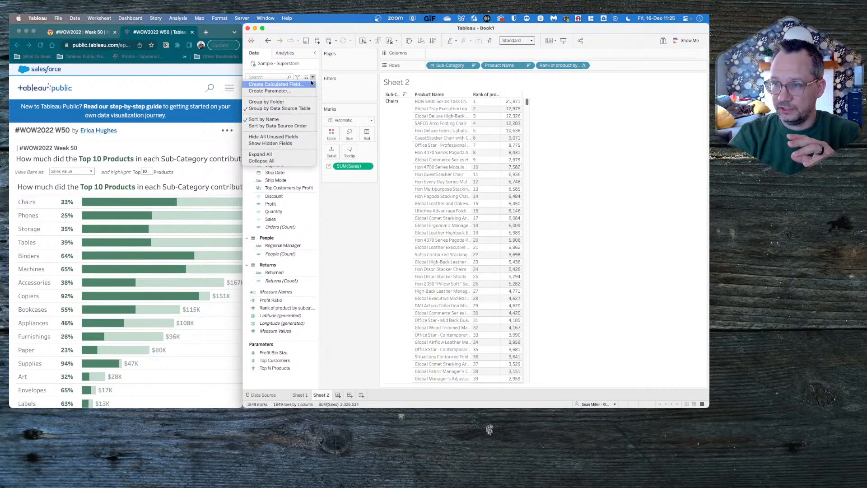
left_click(300, 85)
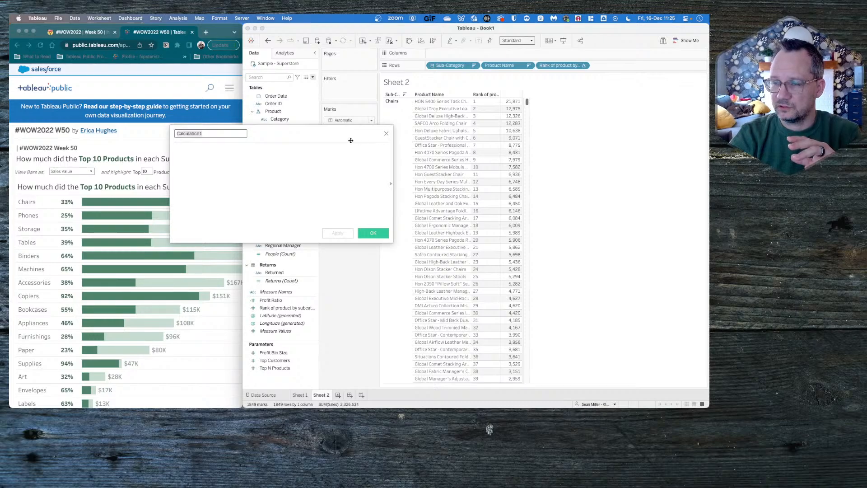
left_click(263, 153)
type("rank")
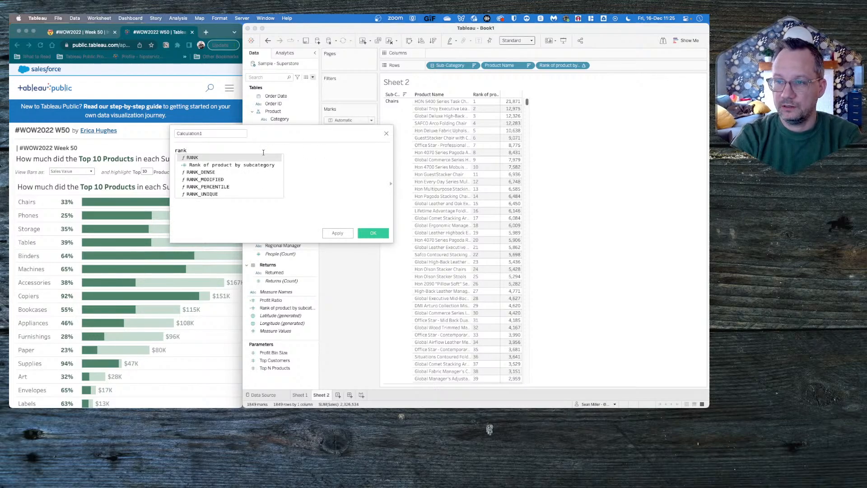
key("Down")
key("Return")
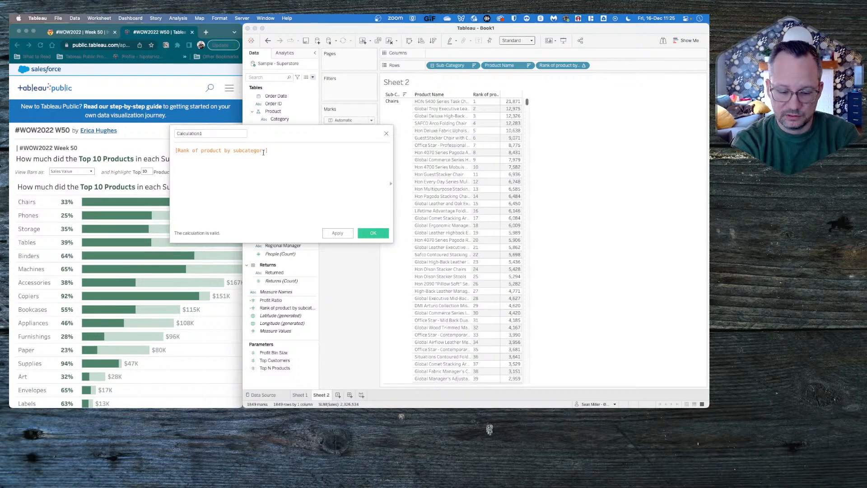
type("<=10")
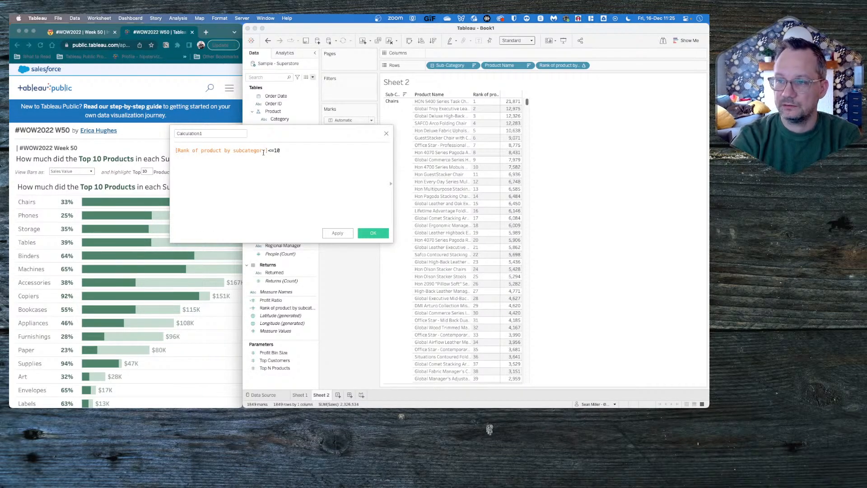
- Replace the fixed number in the rank comparison with the [Top N Products] parameter
left_click_drag(273, 149, 352, 149)
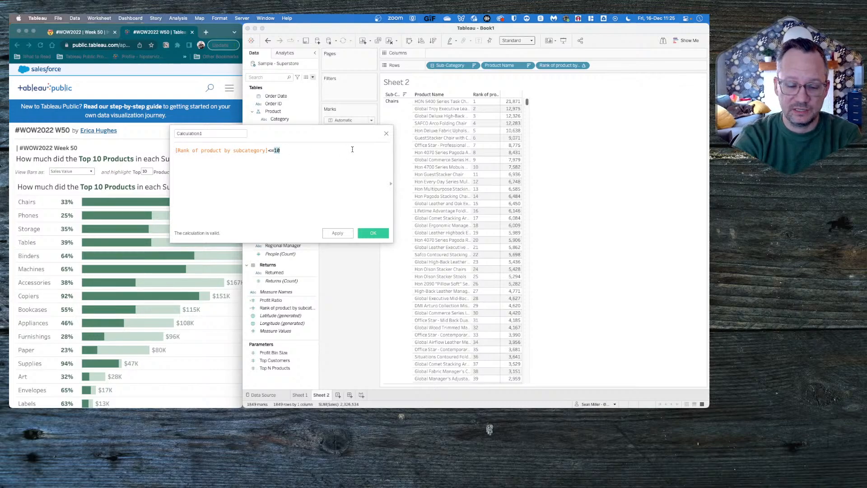
type("to")
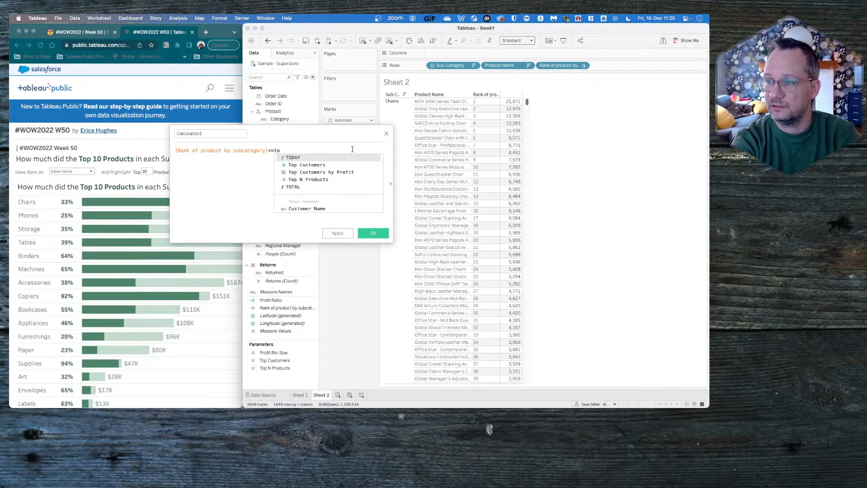
key("Down")
key("Down")
key("Down")
key("Return")
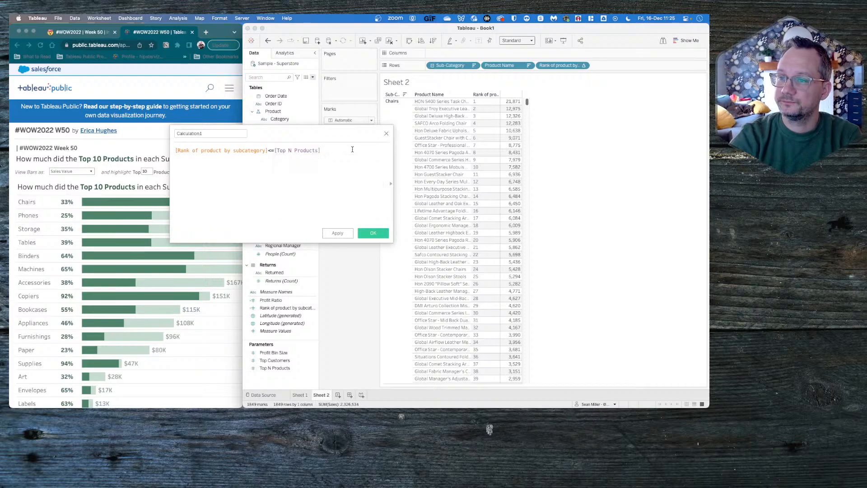
- Name the calculated field Rank Check and save it
left_click(221, 131)
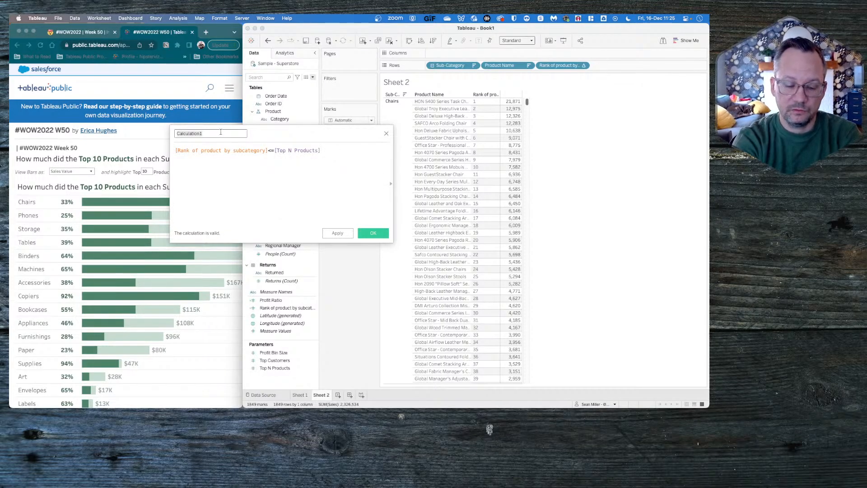
type("T")
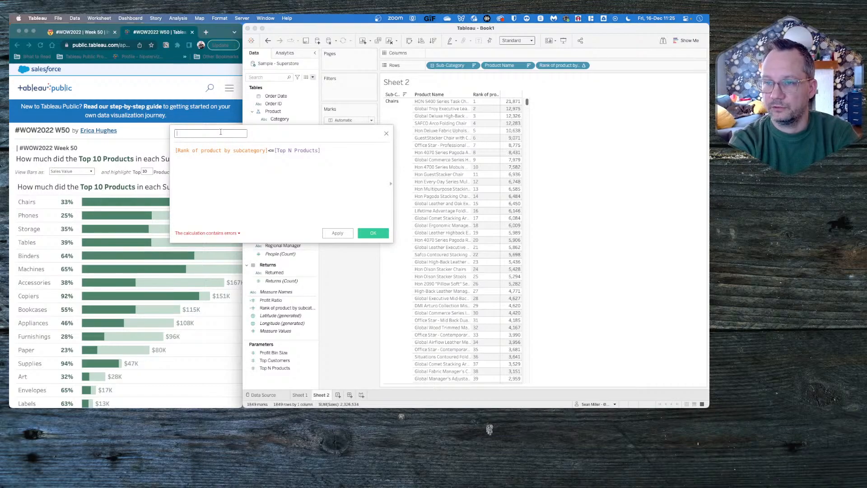
type("Rank Check")
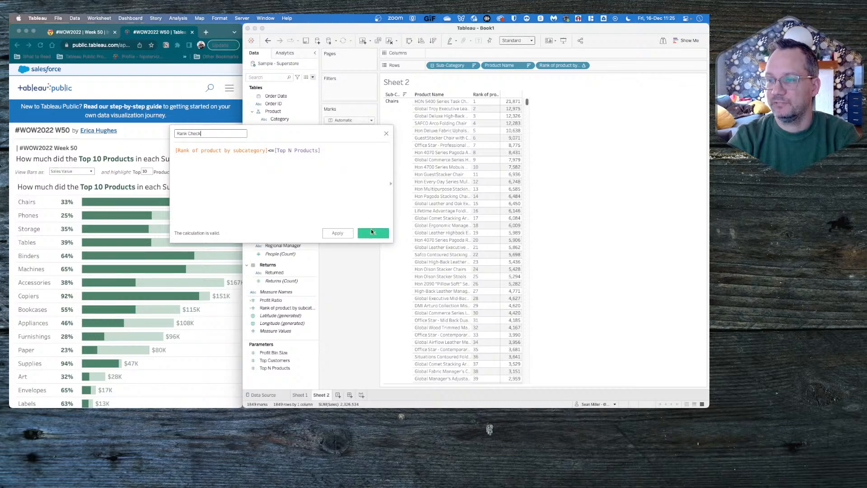
left_click(371, 232)
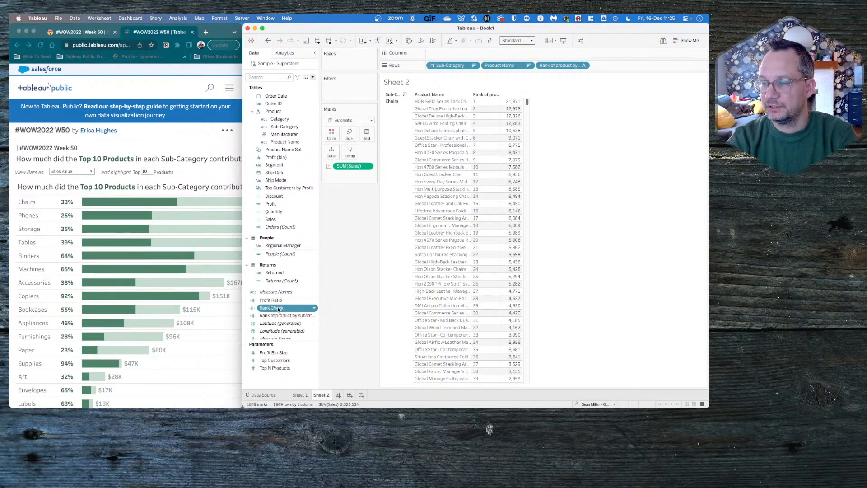
- Add Rank Check to the rows after the rank field and check its values for Chairs and Phones
left_click_drag(278, 309, 608, 65)
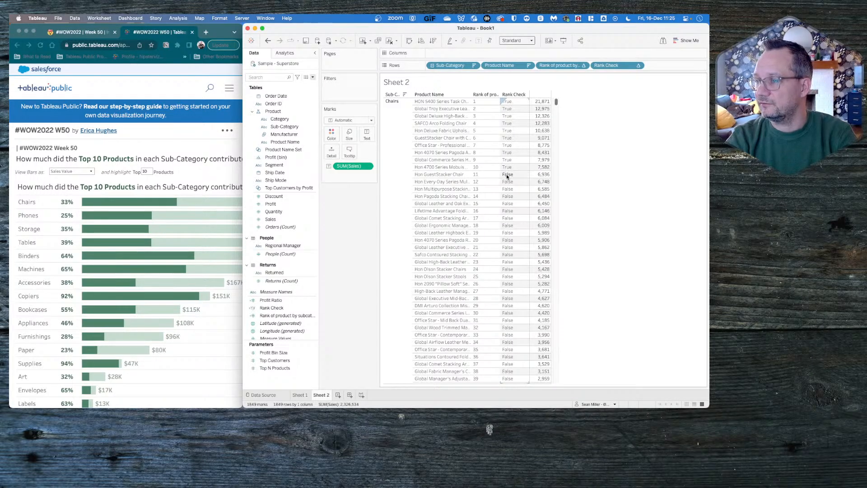
scroll(506, 174, "down", 10)
scroll(506, 175, "down", 4)
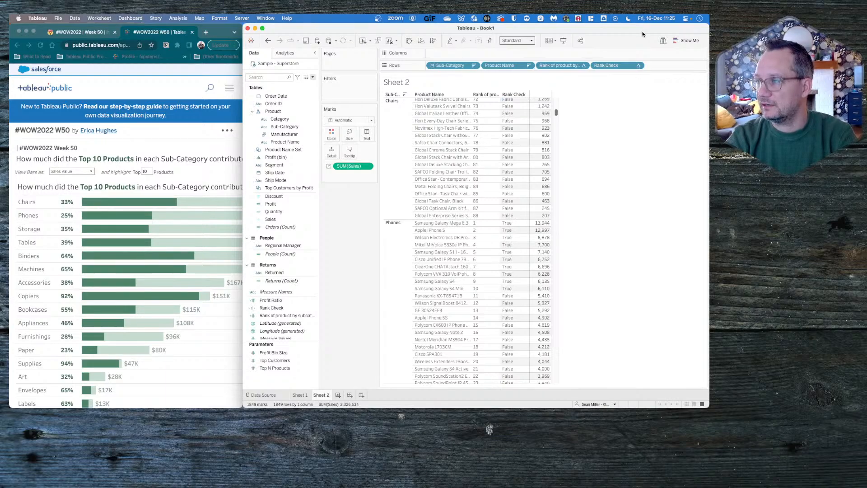
- Review the table calculation settings of Rank Check and close them unchanged
left_click(638, 66)
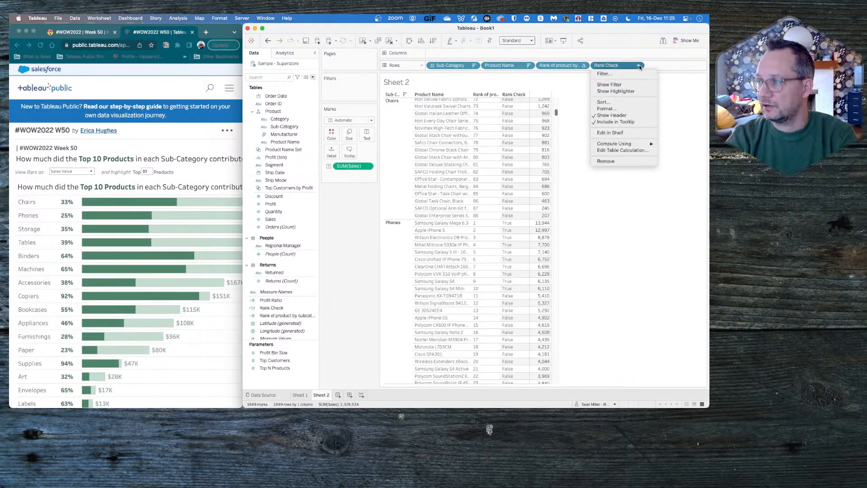
left_click(622, 151)
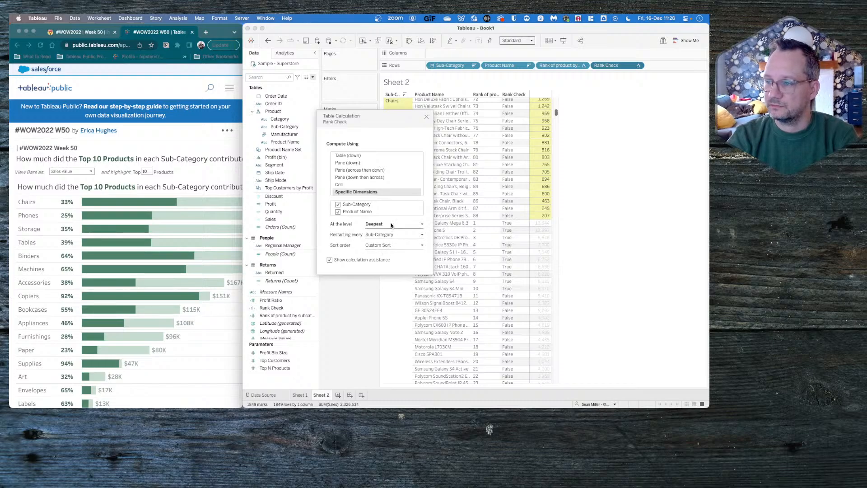
left_click(426, 118)
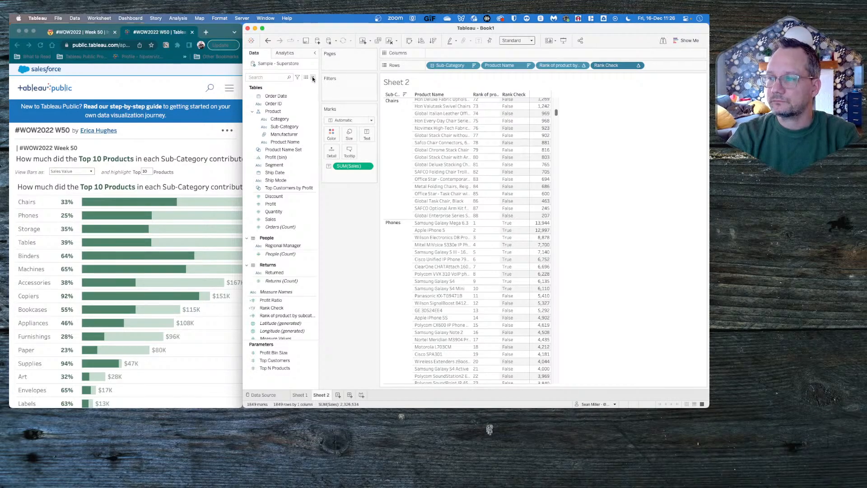
- Start a new calculated field with an IIF function that uses [Rank Check] as its test
mouse_move(546, 211)
scroll(546, 210, "up", 10)
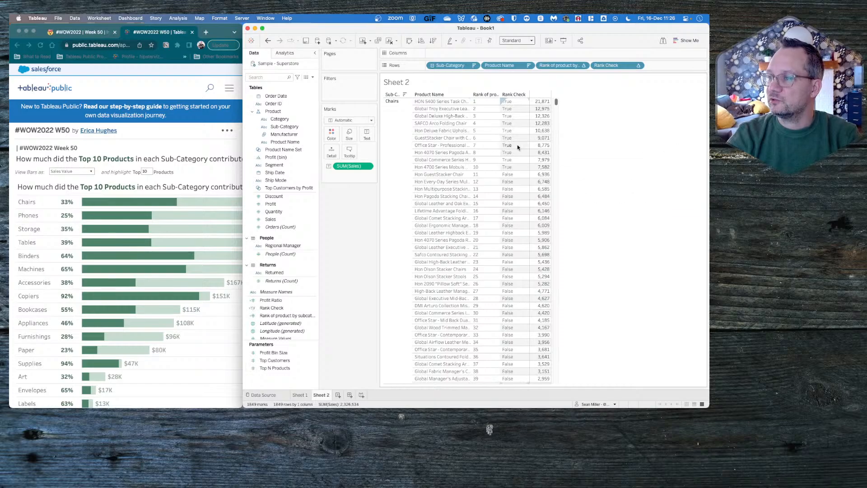
left_click(312, 77)
left_click(298, 84)
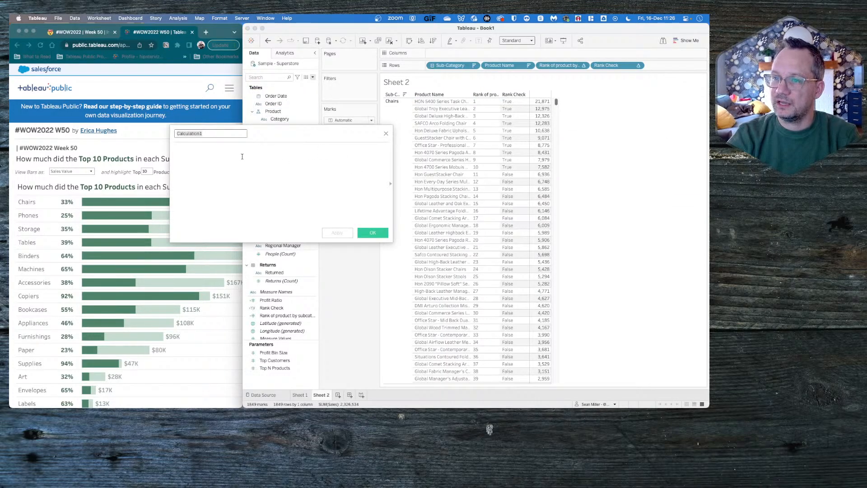
type("iif")
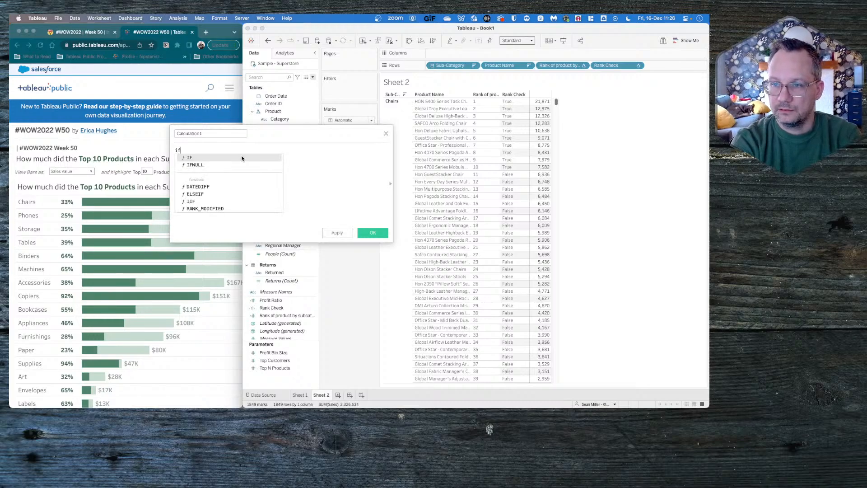
key("Return")
type("rank")
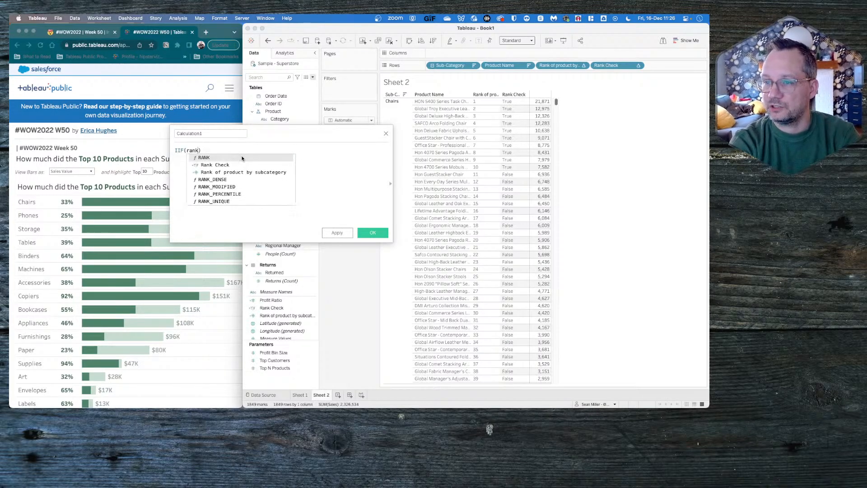
key("Down")
key("Return")
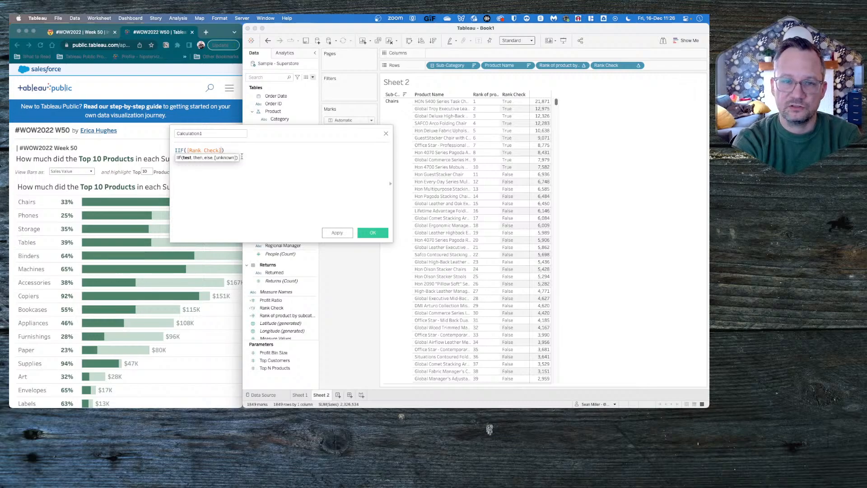
- Complete the IIF arguments so that it returns [Sales] when the test is true and 0 otherwise
type(",")
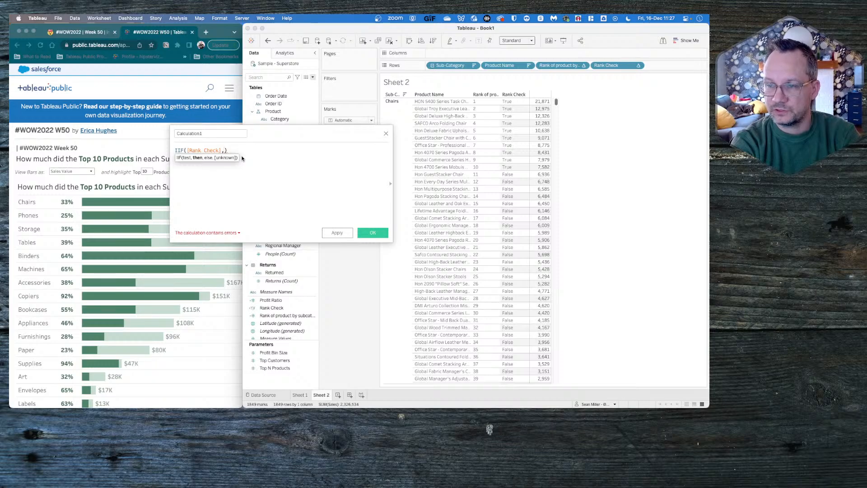
type("[Sales]")
key("Return")
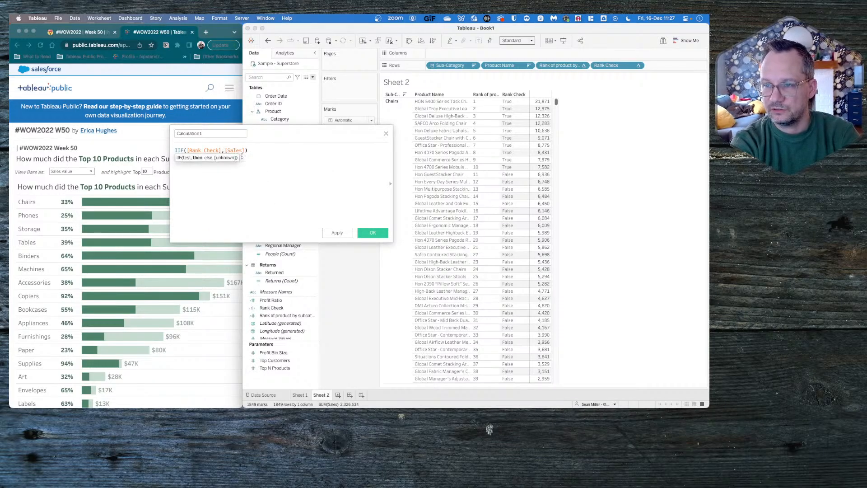
type(",null")
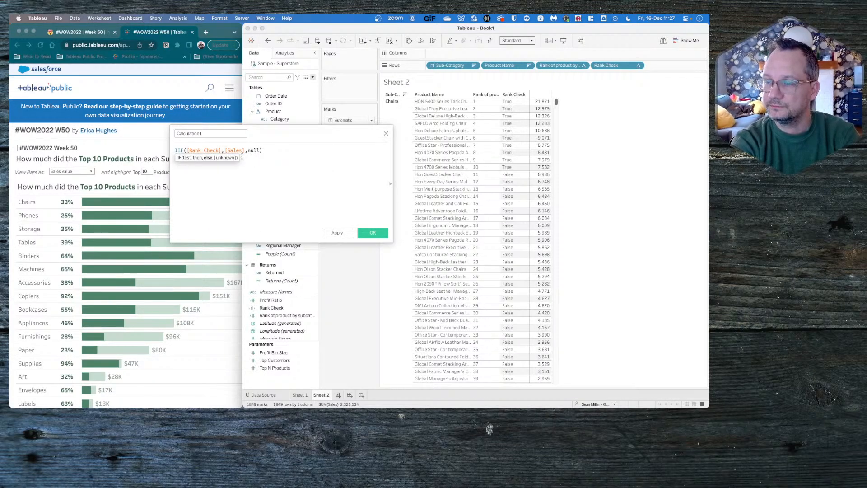
key("BackSpace")
key("BackSpace")
key("BackSpace")
key("BackSpace")
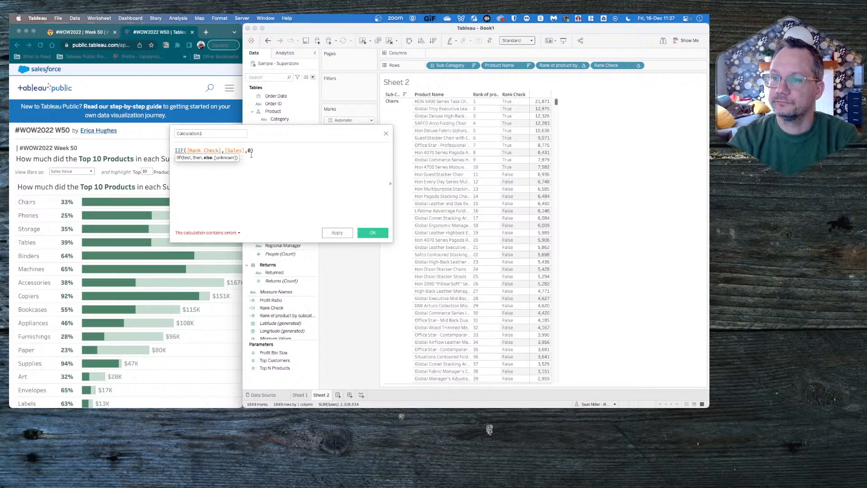
- Check the formula's error and aggregate the sales argument, making the formula IIF([Rank Check],sum([Sales]),0)
left_click(208, 233)
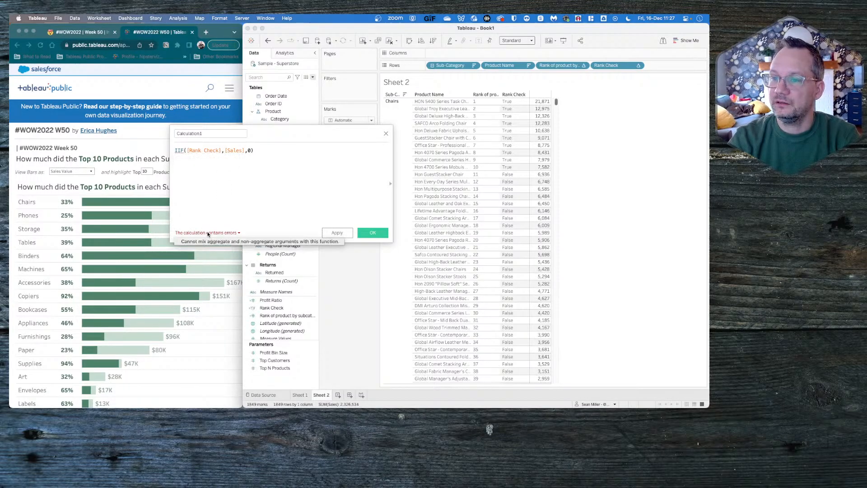
left_click(226, 149)
type("sum(")
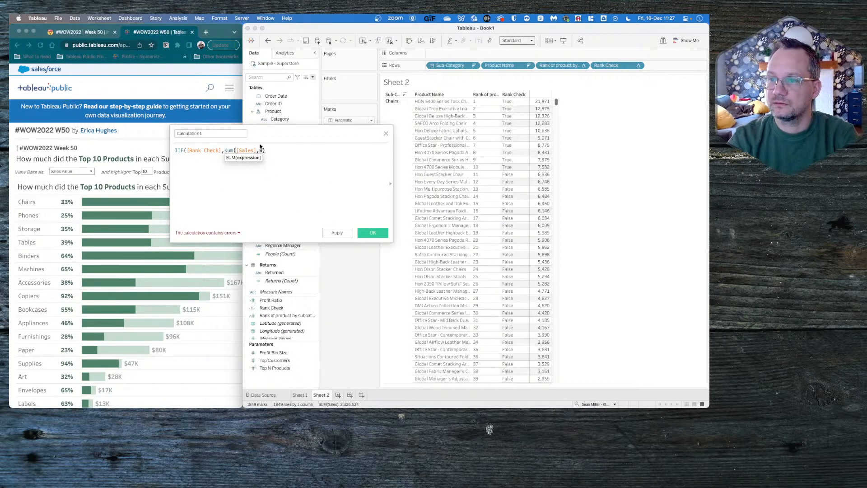
left_click(258, 151)
type(")")
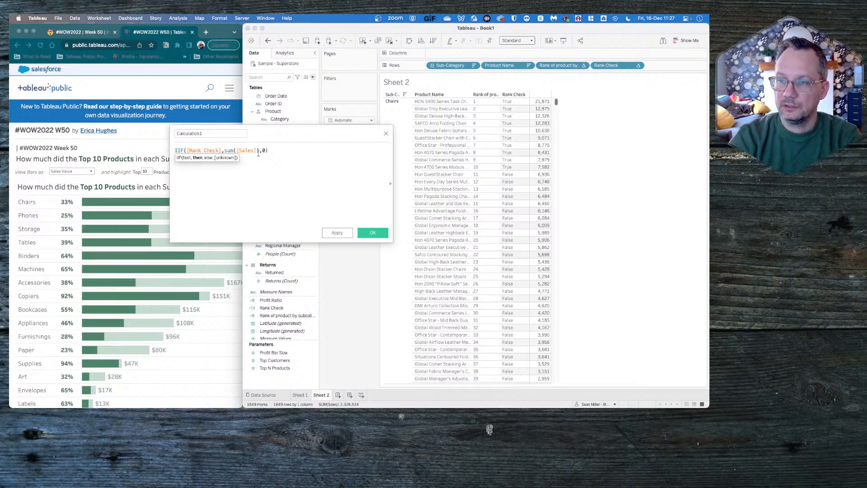
left_click(208, 150)
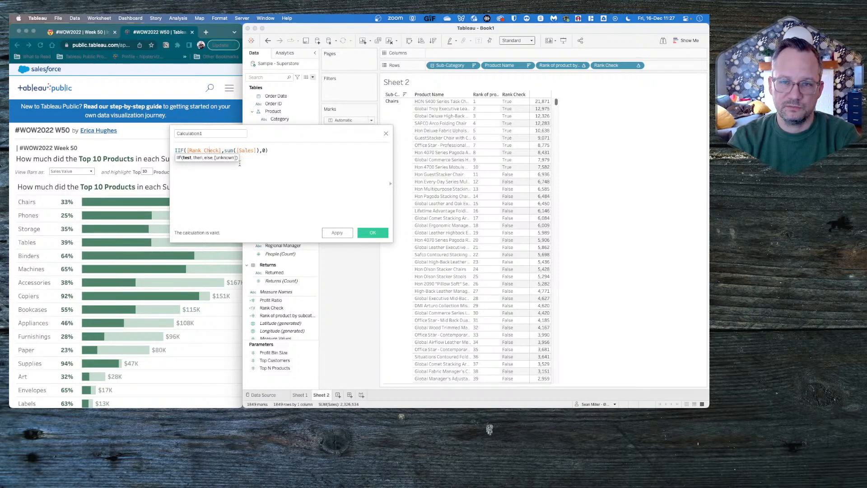
left_click(262, 171)
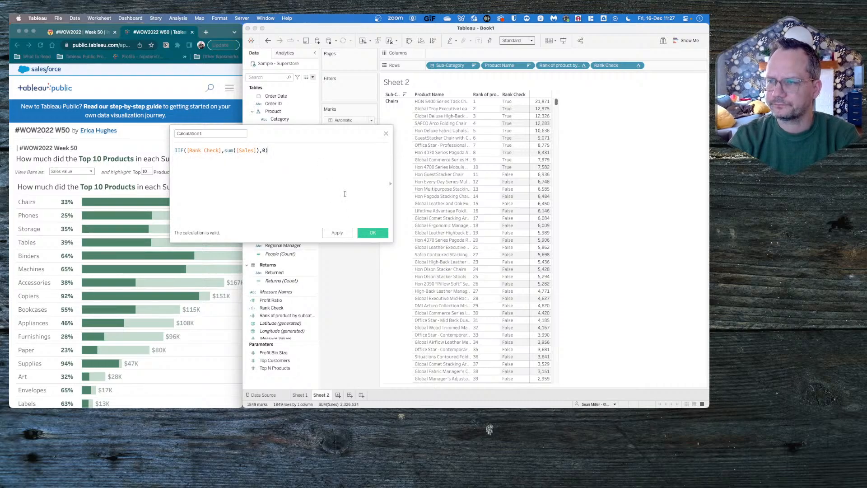
- Name the new calculated field Top n Sales
double_click(218, 134)
type("TOp")
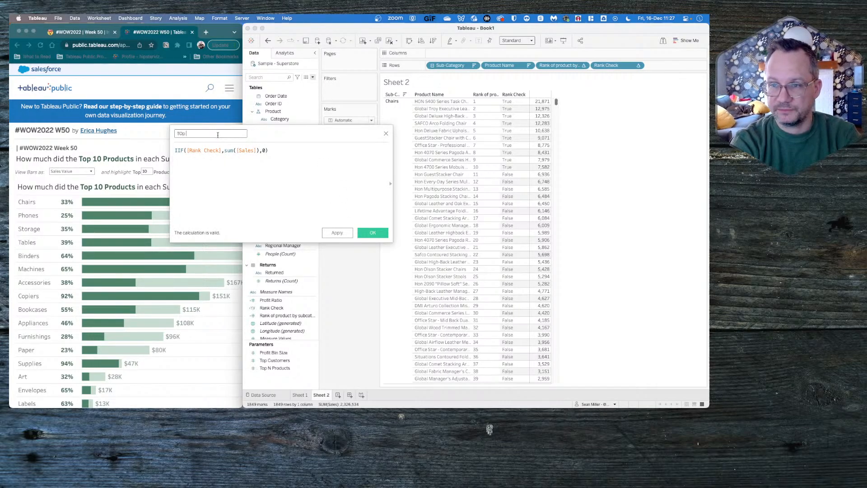
key("BackSpace")
type("op n")
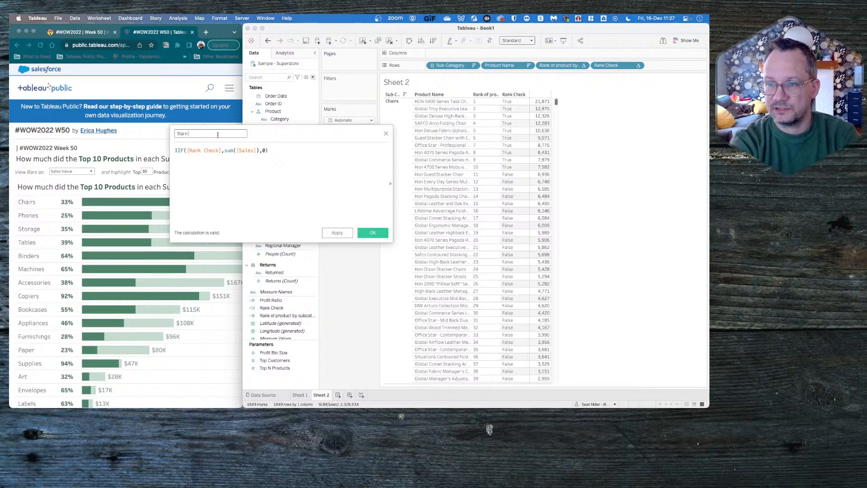
type(" Sales")
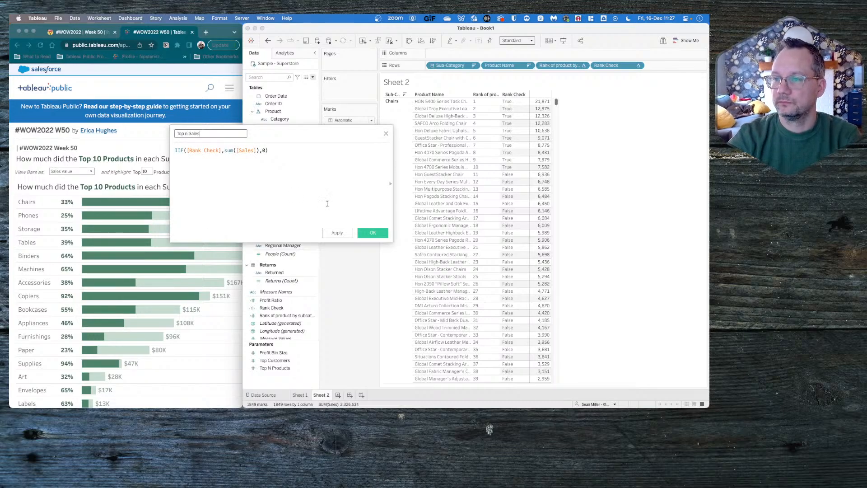
- Save the Top n Sales calculation and add it to the table as a second measure
left_click(367, 232)
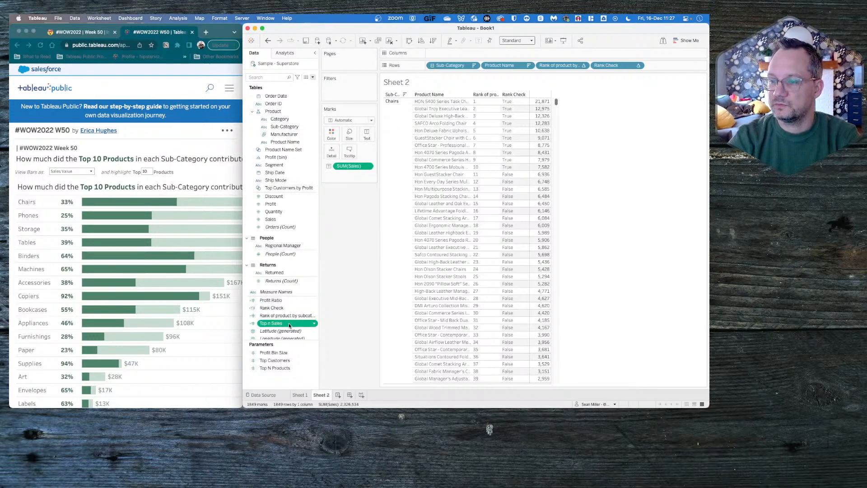
left_click_drag(289, 324, 283, 327)
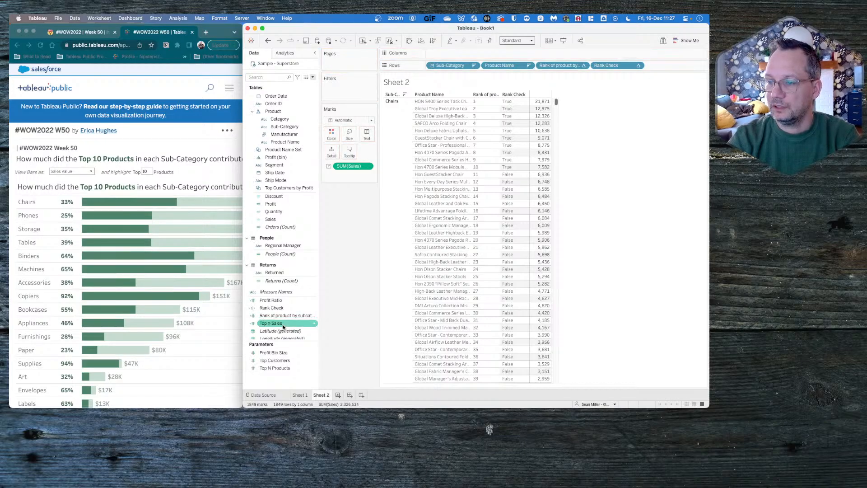
double_click(281, 322)
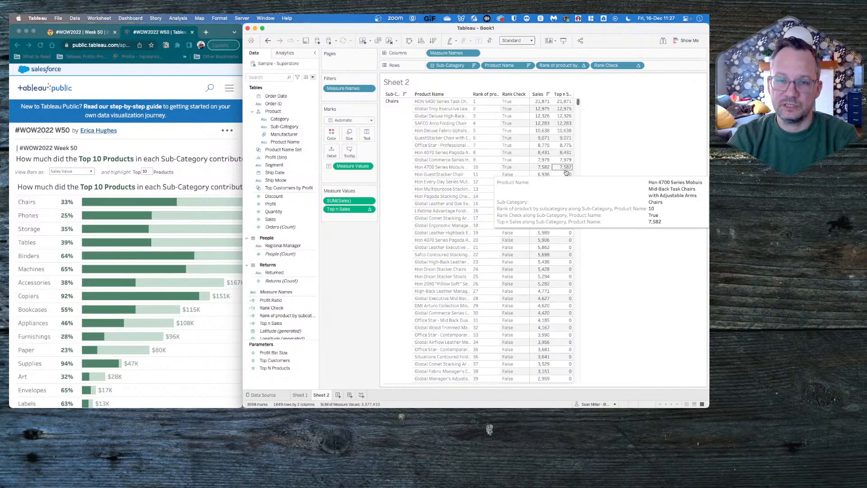
- Create a calculated field based on Top n Sales and name it Total Top N sales
right_click(286, 323)
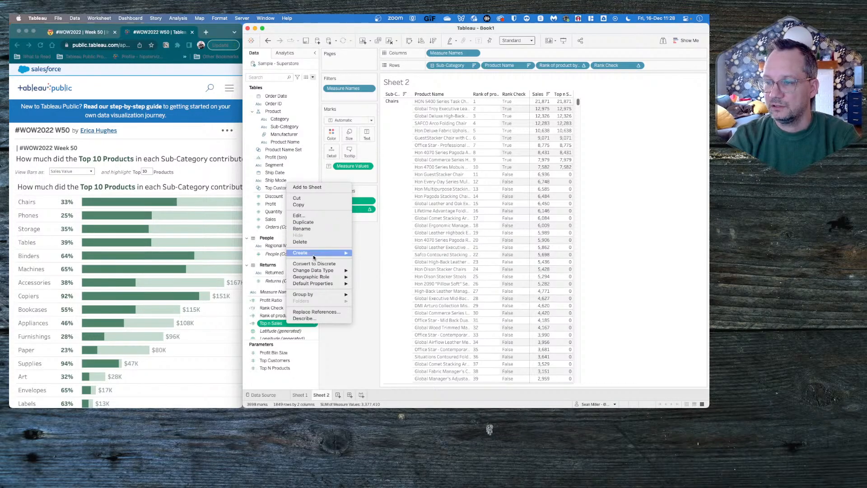
mouse_move(313, 255)
left_click(368, 251)
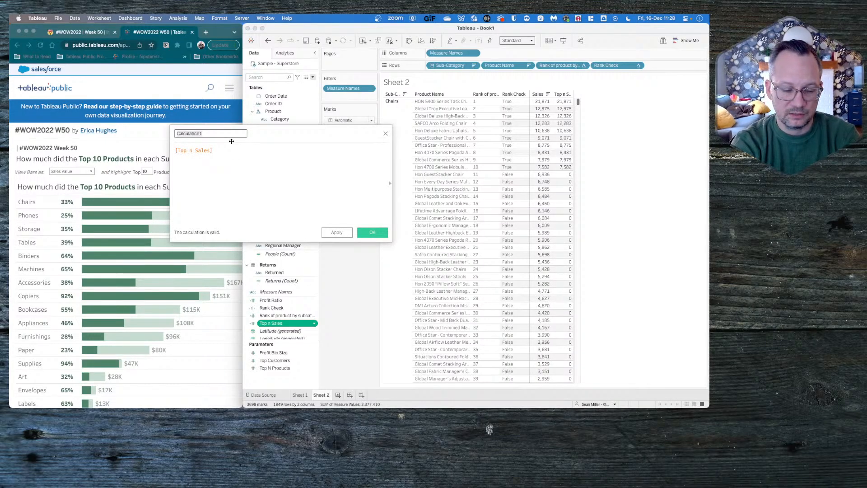
type("Total Top")
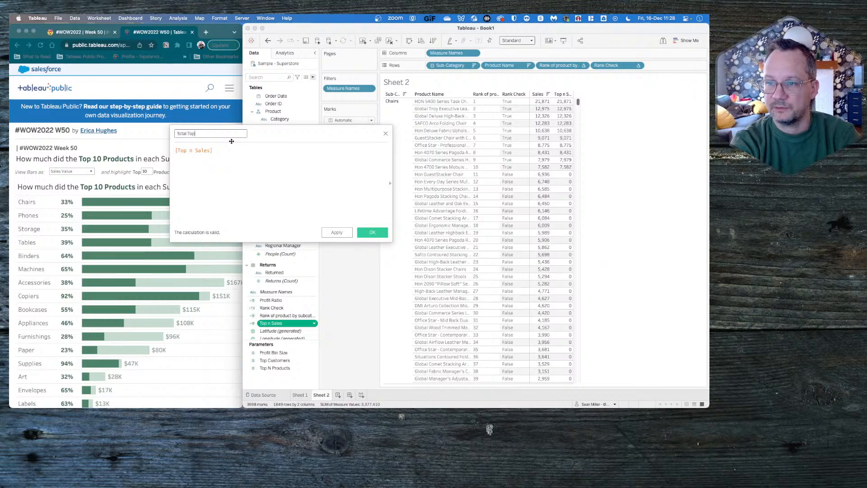
type(" N sales")
key("Tab")
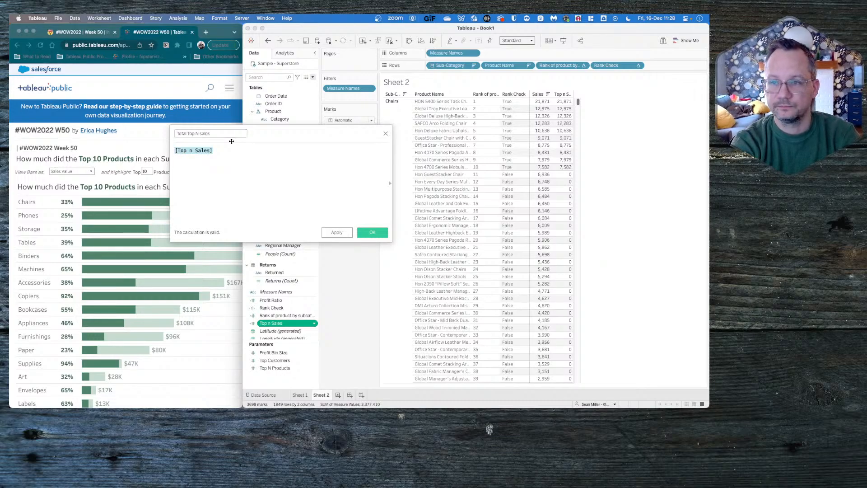
- Wrap the field in a TOTAL function, making the formula total([Top n Sales])
key("Left")
type("tota")
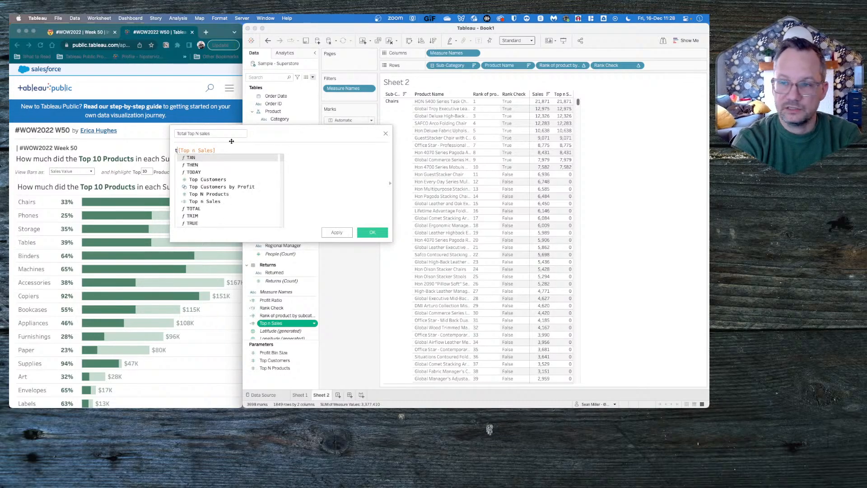
type("l(")
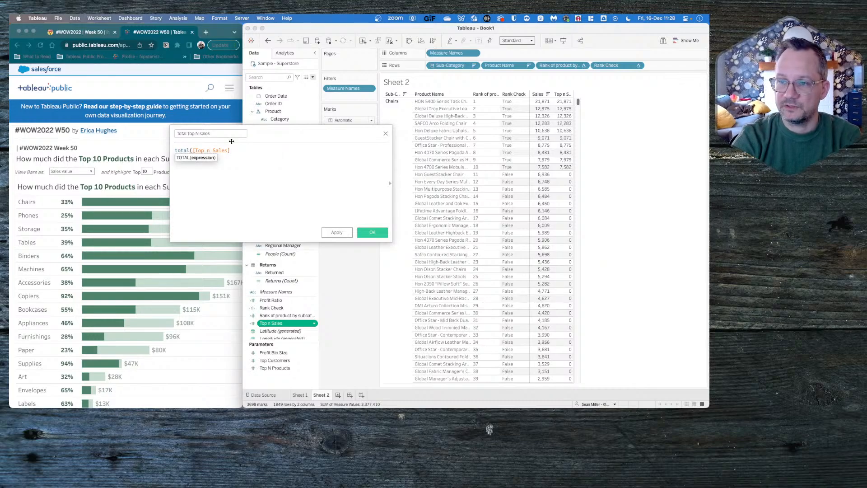
type(")")
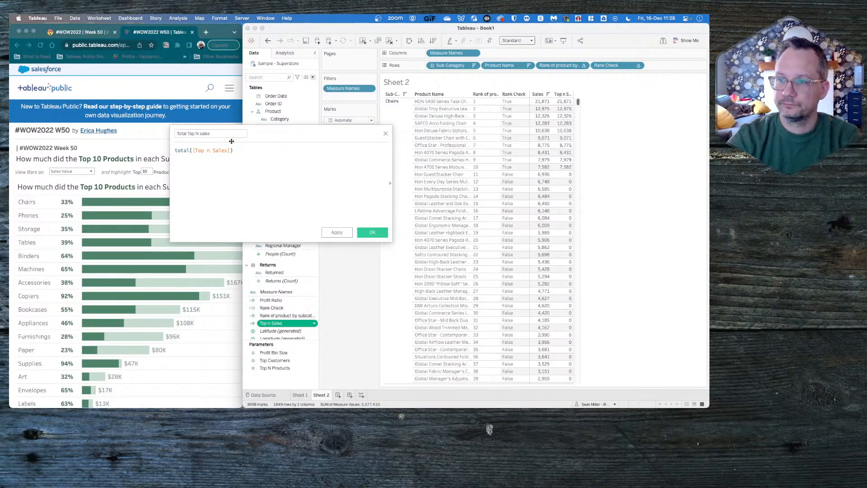
- Try to nest a SUM around [Top n Sales] inside the TOTAL function and check the formula's error
left_click(192, 150)
type("sum(")
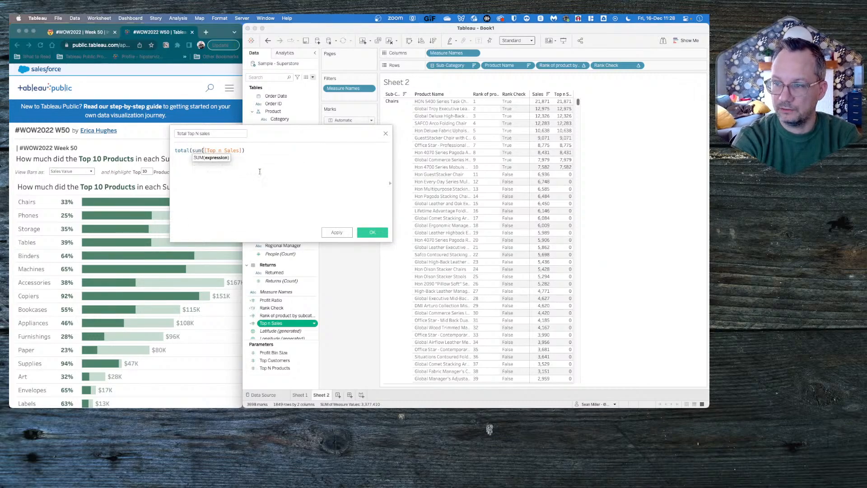
left_click(260, 152)
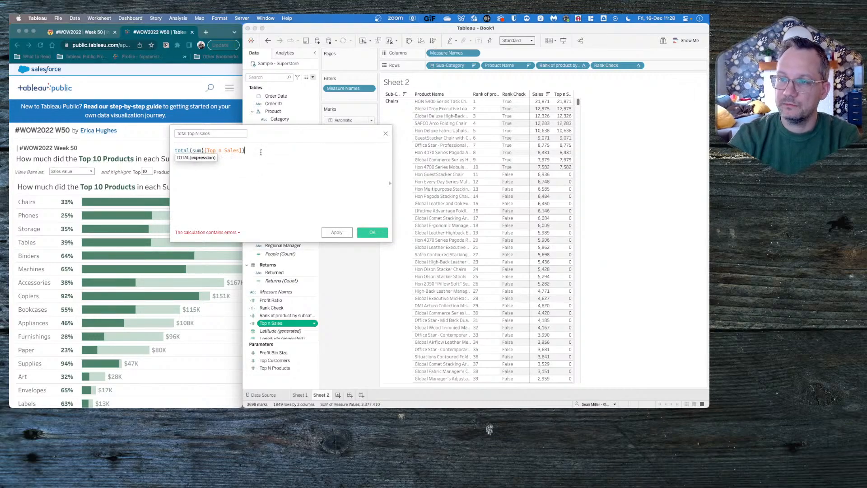
type(")")
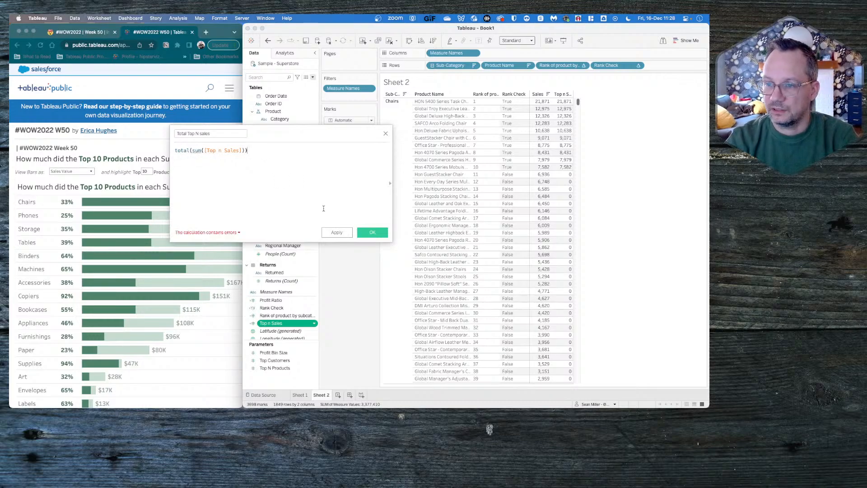
left_click(218, 232)
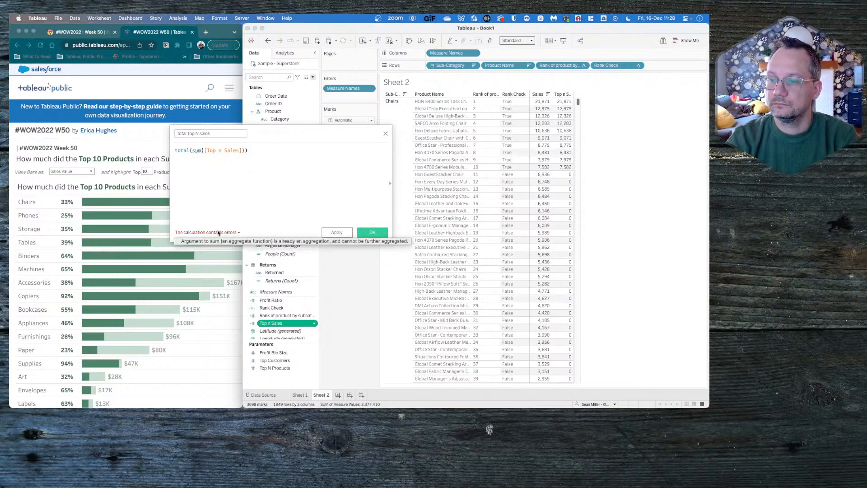
- Remove the SUM function and its closing bracket, leaving total([Top n Sales])
left_click(203, 151)
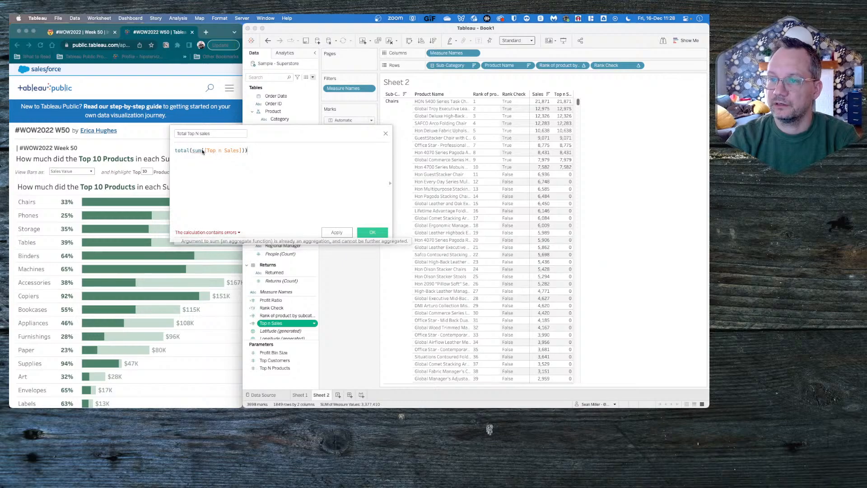
key("BackSpace")
key("BackSpace")
key("BackSpace")
key("BackSpace")
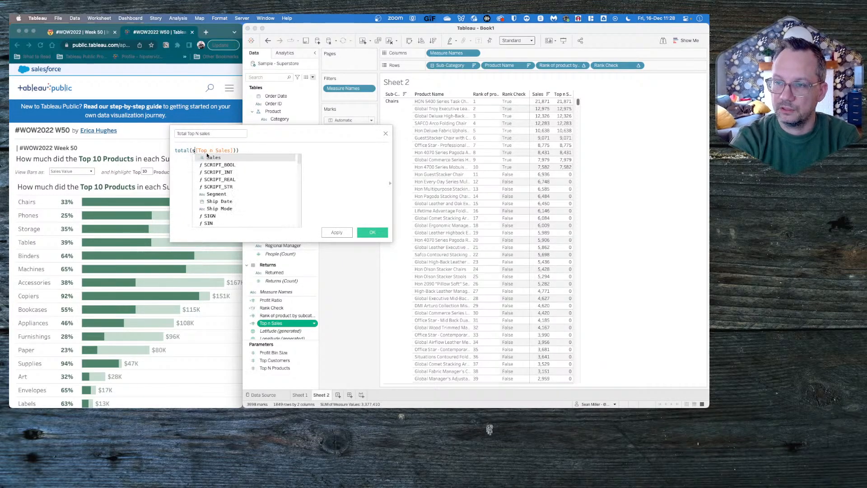
left_click(239, 152)
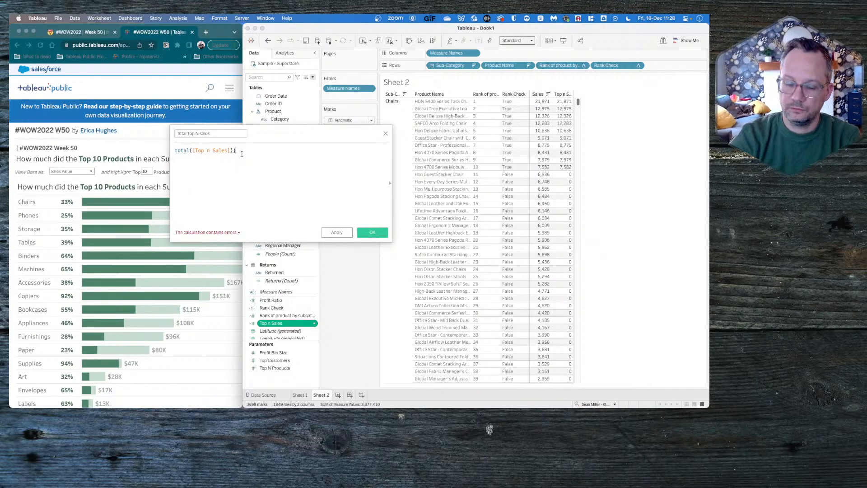
key("BackSpace")
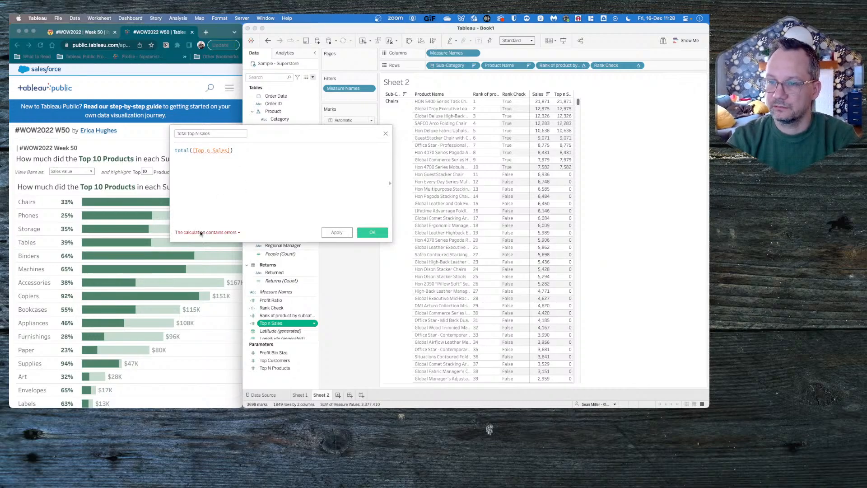
- Check the formula's error, replace TOTAL with WINDOW_SUM to give WINDOW_SUM([Top n Sales]), and save the calculation
left_click(205, 232)
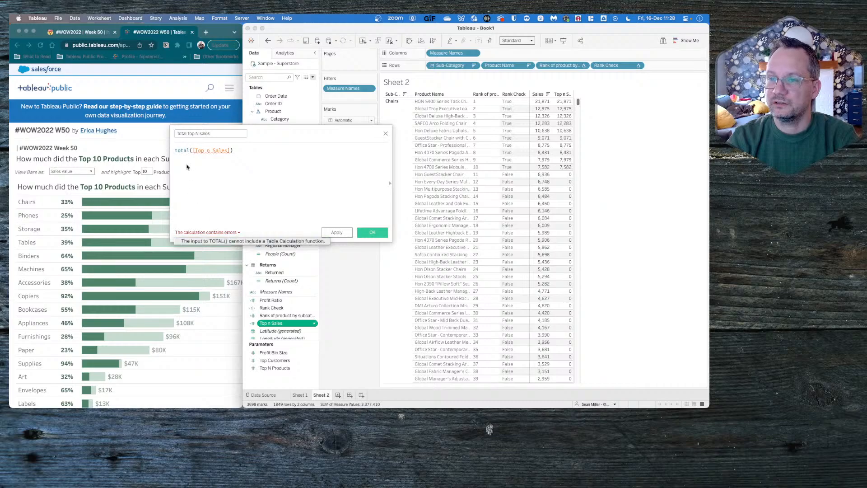
double_click(186, 150)
left_click(224, 233)
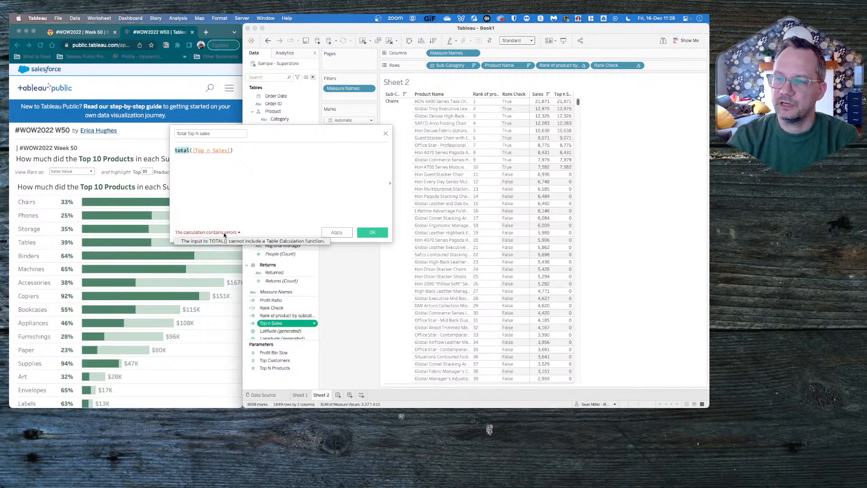
left_click(189, 159)
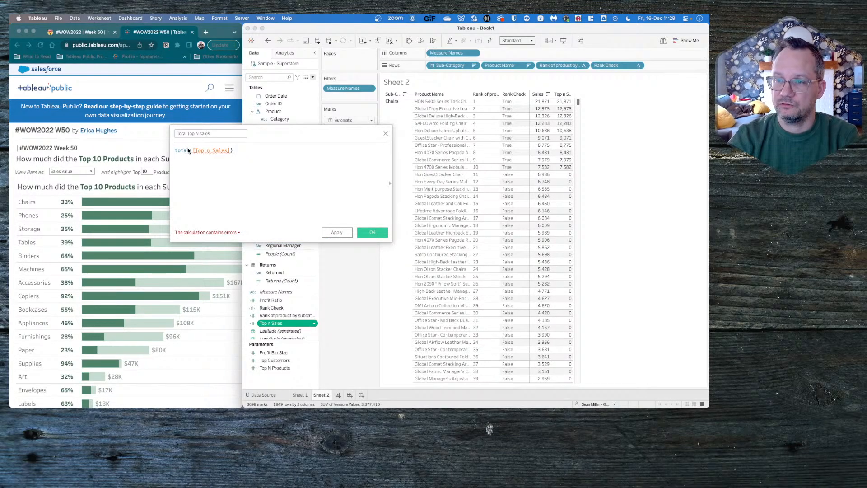
left_click_drag(189, 151, 170, 150)
type("win")
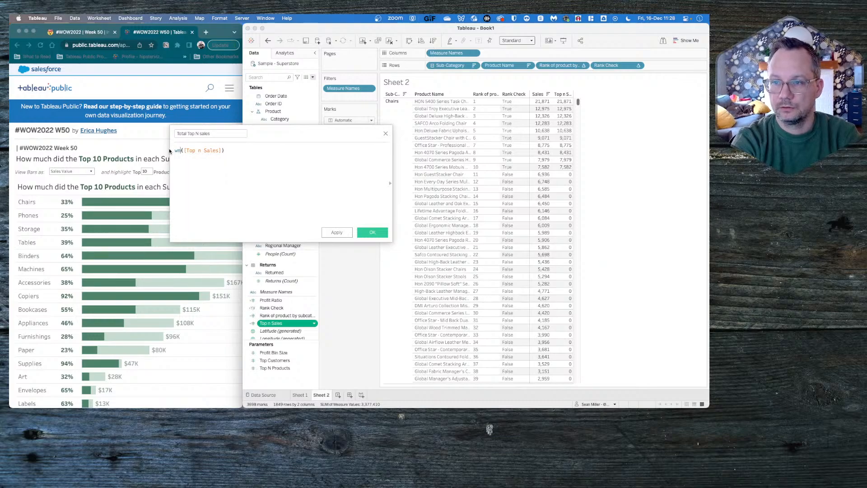
type("dow")
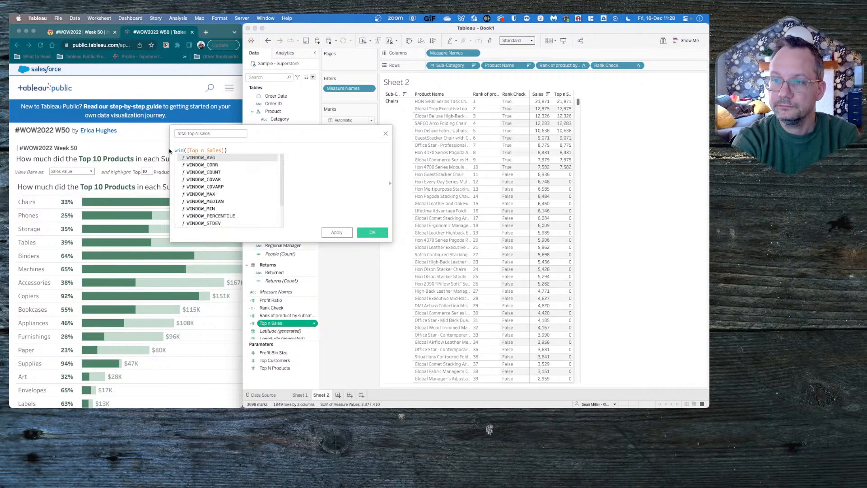
key("Down")
key("Down")
key("Down")
key("Down")
key("Down")
key("Down")
key("Down")
key("Down")
key("Down")
key("Down")
key("Down")
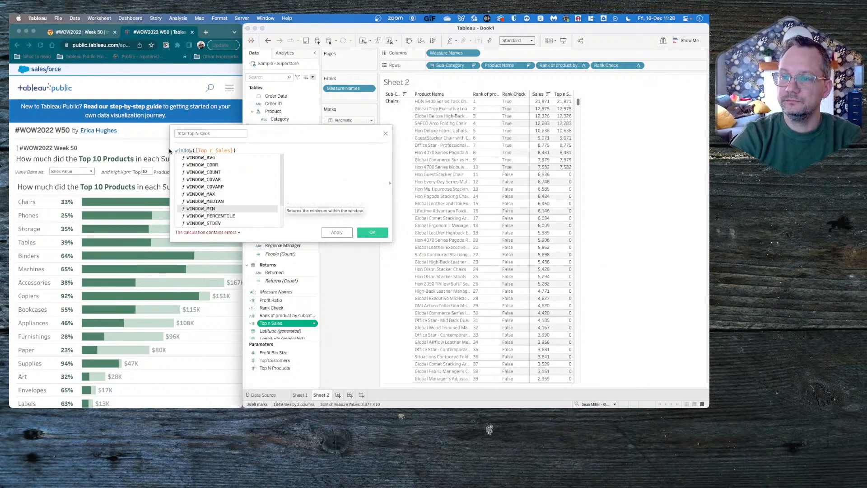
key("Return")
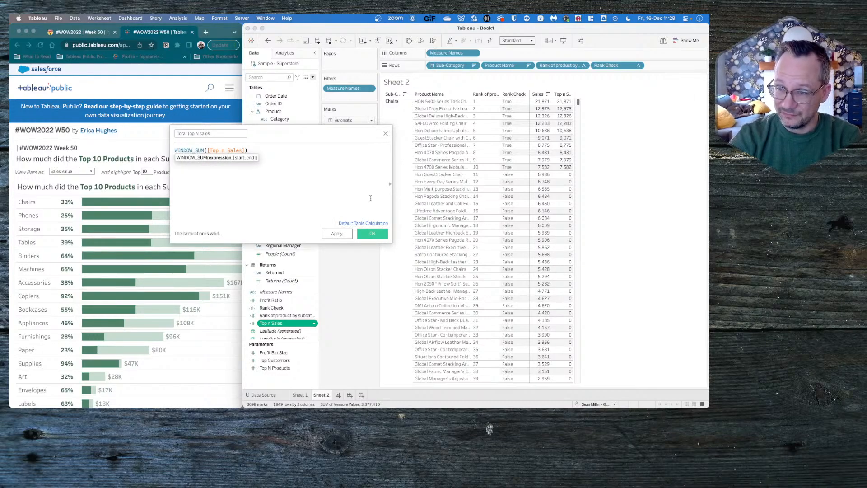
left_click(368, 234)
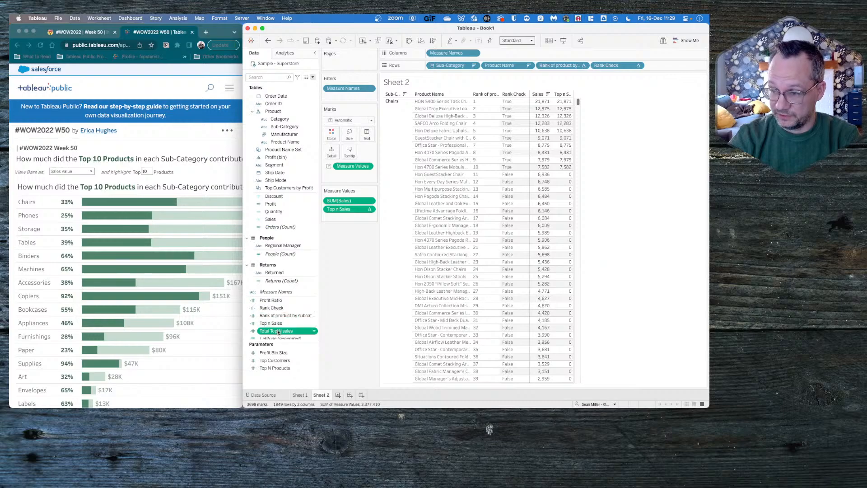
- Add Total Top N sales to the table and check the sum of the ten top-ranked Top n Sales values for Chairs
double_click(277, 332)
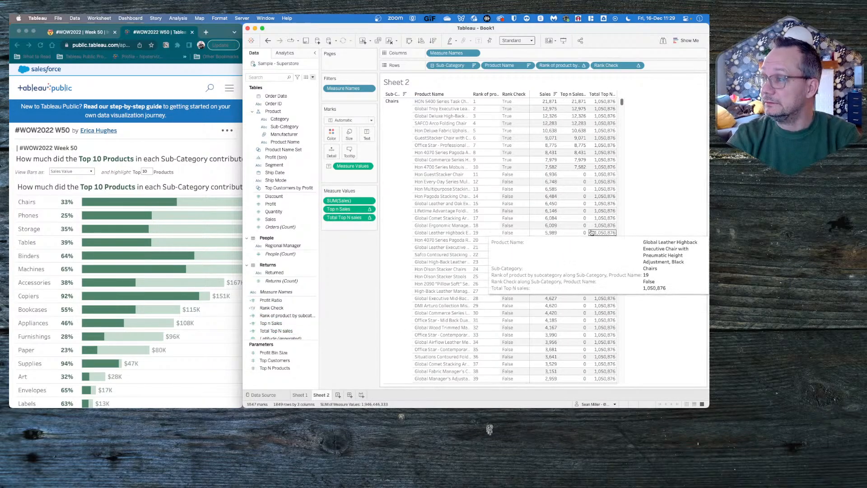
mouse_move(566, 102)
left_click_drag(567, 103, 569, 171)
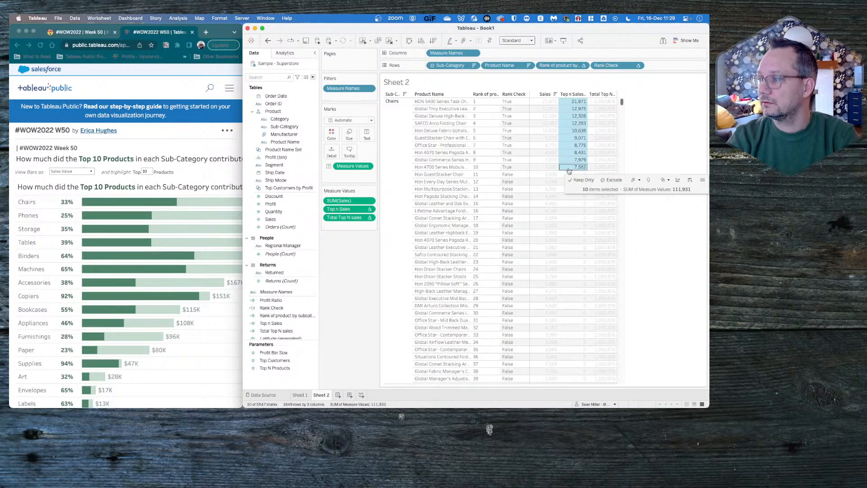
mouse_move(568, 167)
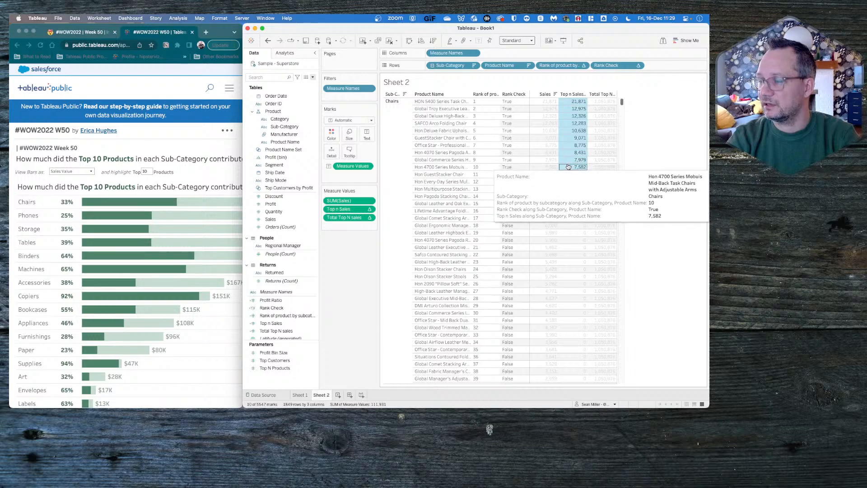
left_click(343, 268)
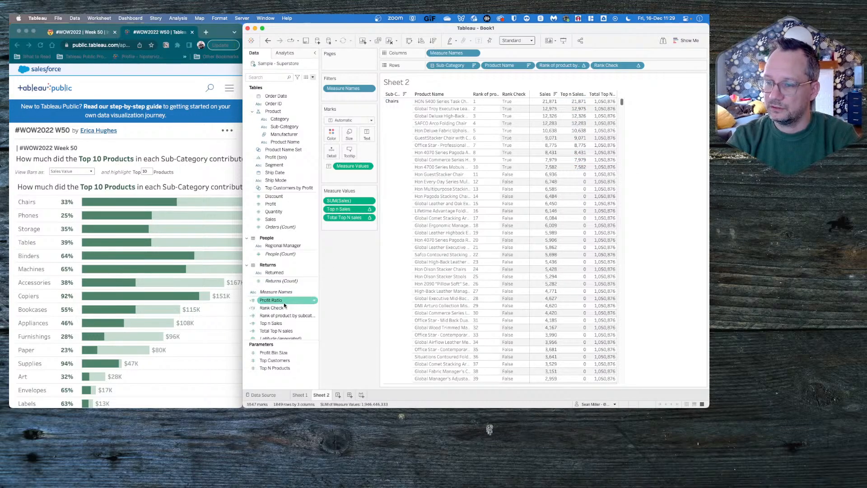
- Open the table calculation settings for Total Top N sales and examine its values where Chairs ends and Phones begins
right_click(281, 331)
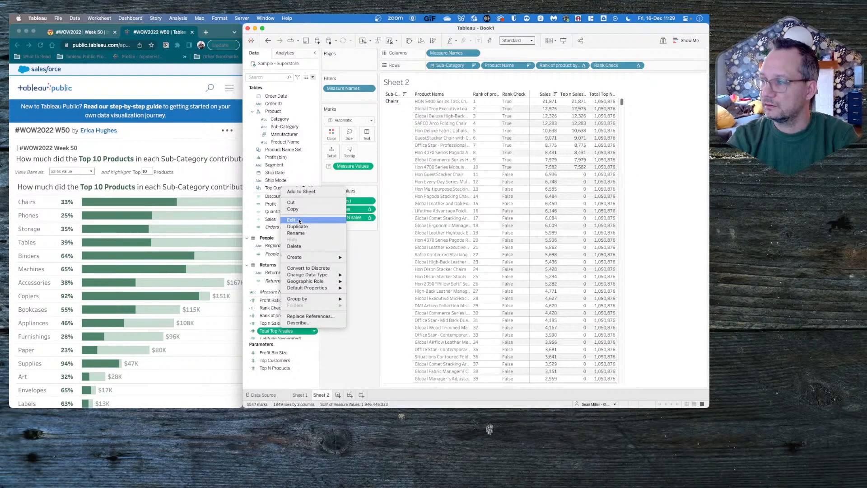
left_click(371, 257)
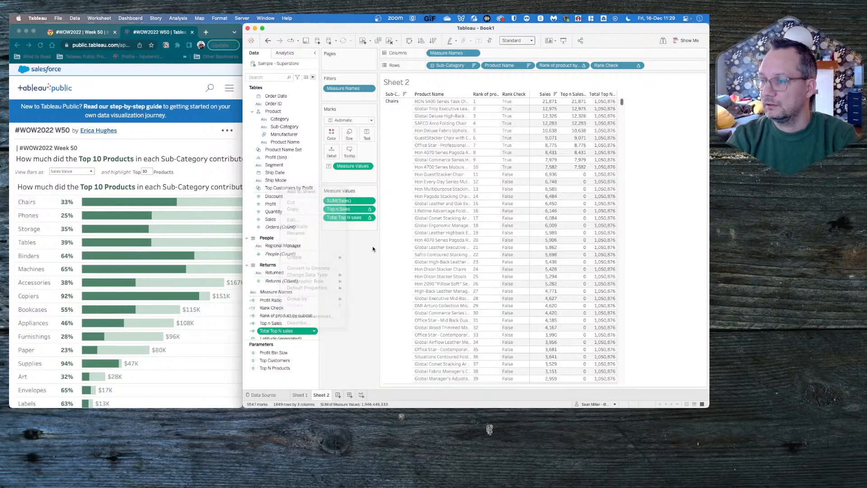
left_click(369, 218)
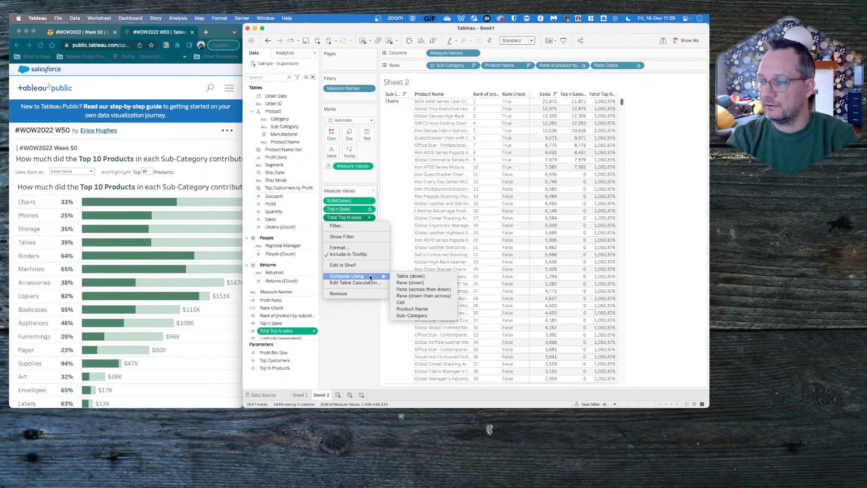
left_click(360, 282)
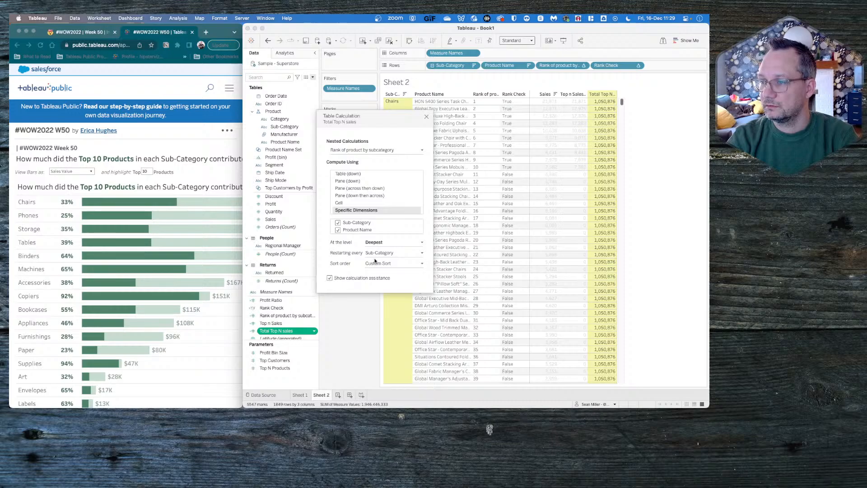
scroll(545, 255, "down", 15)
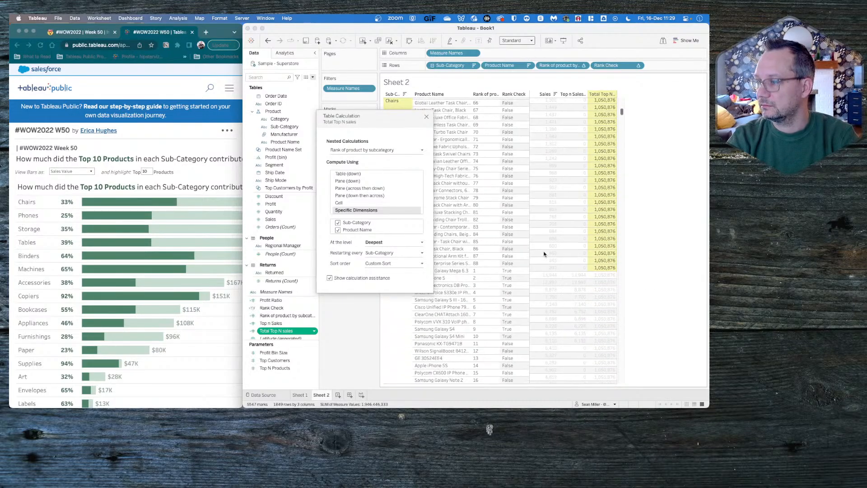
scroll(544, 255, "down", 3)
mouse_move(608, 246)
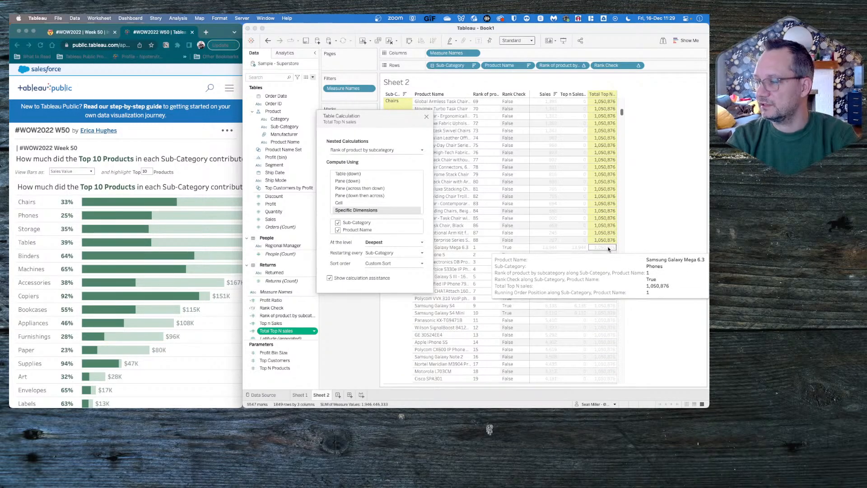
- Try different combinations of Sub-Category and Product Name as dimensions for the nested Rank of product by subcategory calculation, leaving both cleared
left_click(339, 231)
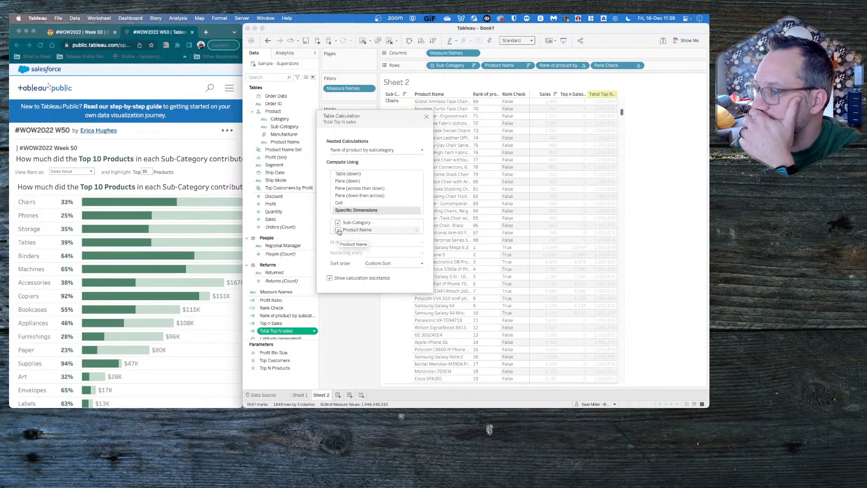
left_click(338, 222)
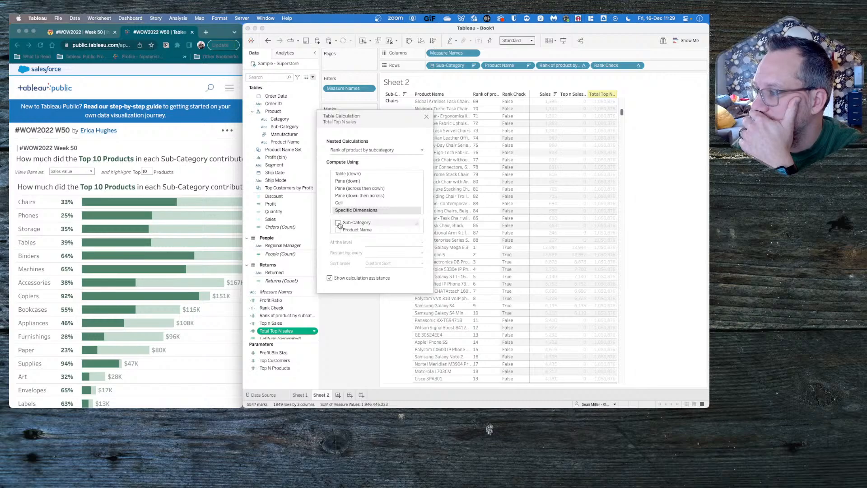
left_click(339, 230)
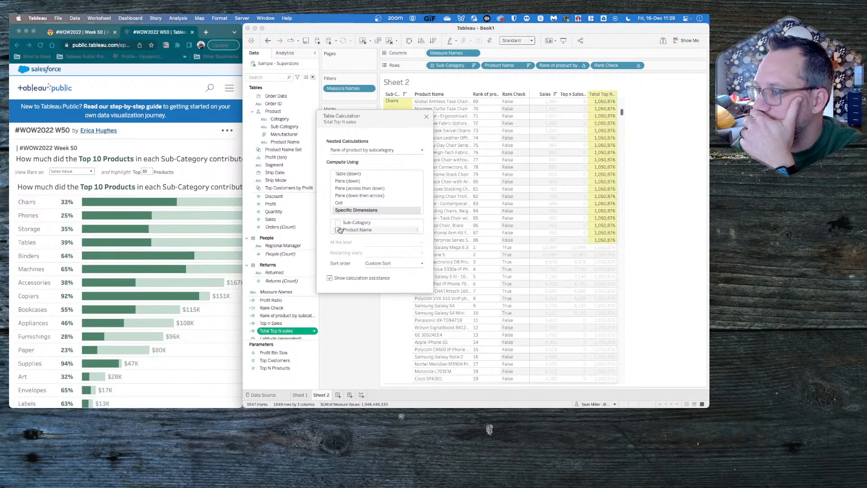
left_click(340, 229)
left_click(339, 223)
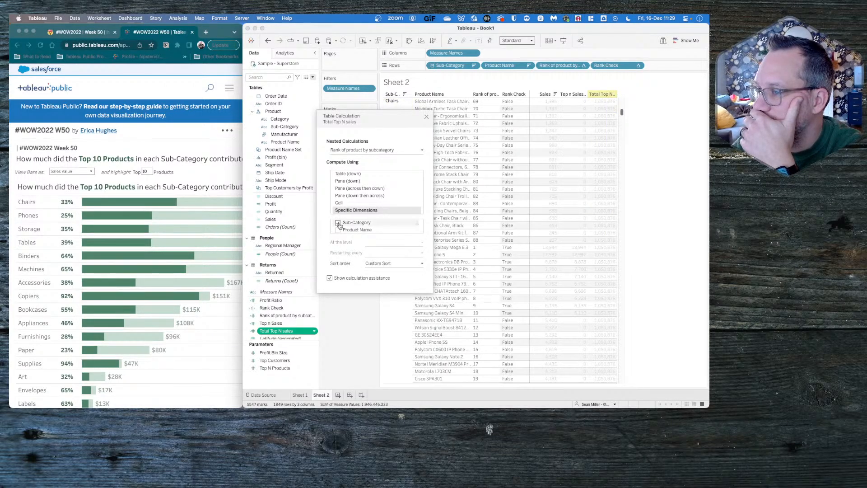
left_click(338, 224)
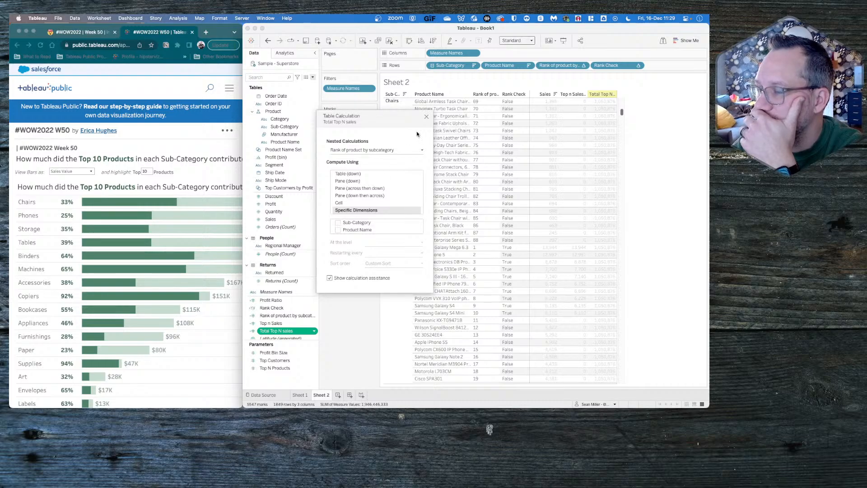
- Re-enable Sub-Category and Product Name for the nested rank calculation, restarting every Sub-Category, and check its sort order
left_click(402, 149)
left_click(402, 149)
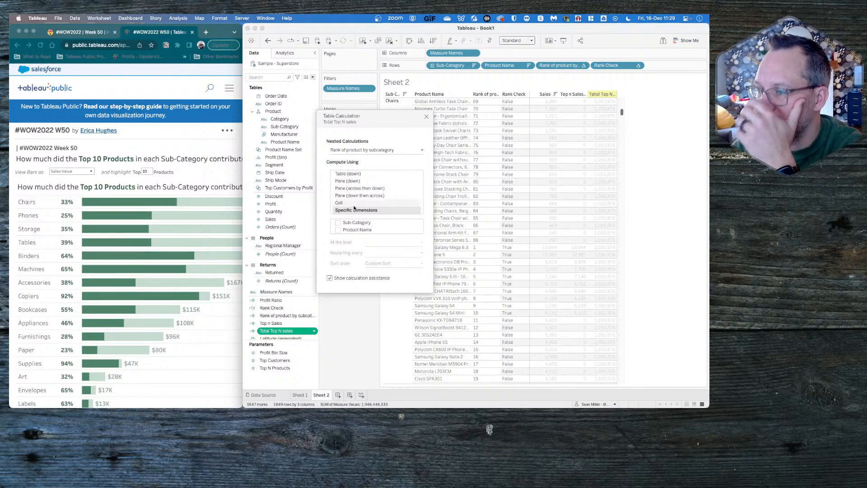
left_click(337, 223)
left_click(338, 230)
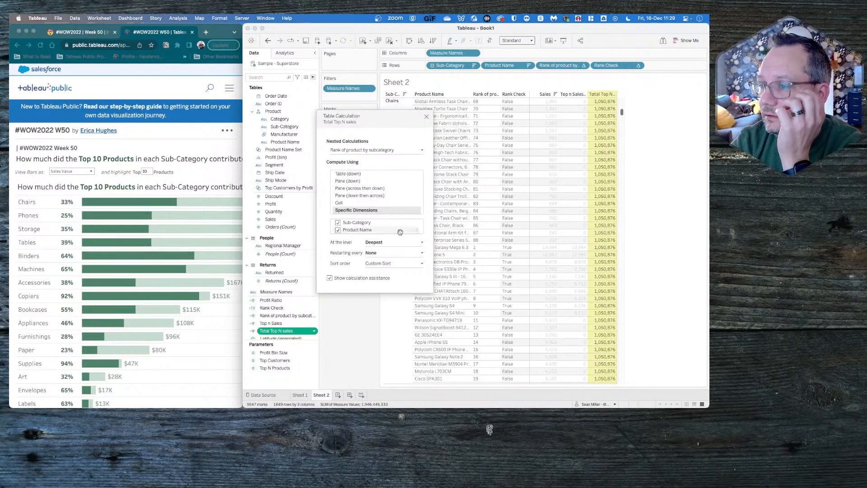
left_click(387, 251)
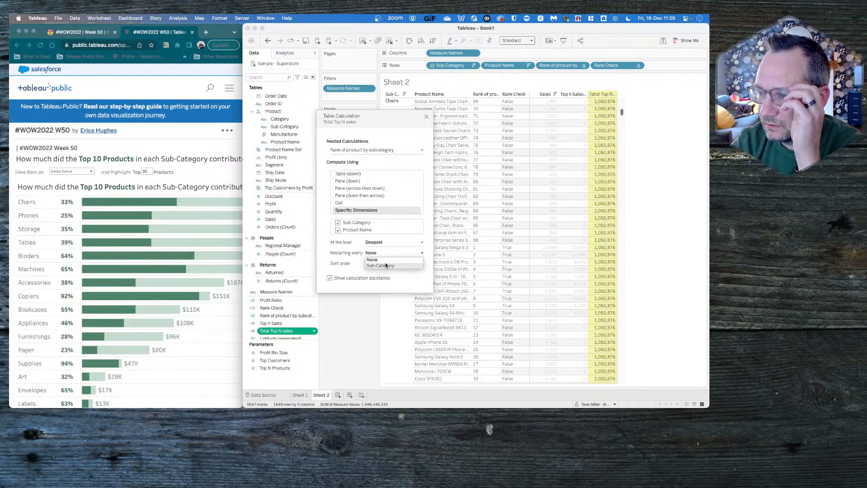
left_click(386, 265)
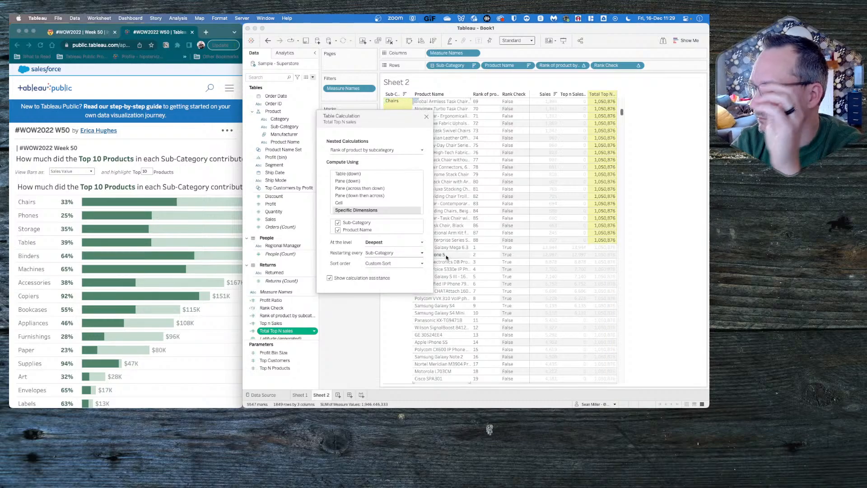
left_click(379, 264)
left_click(379, 263)
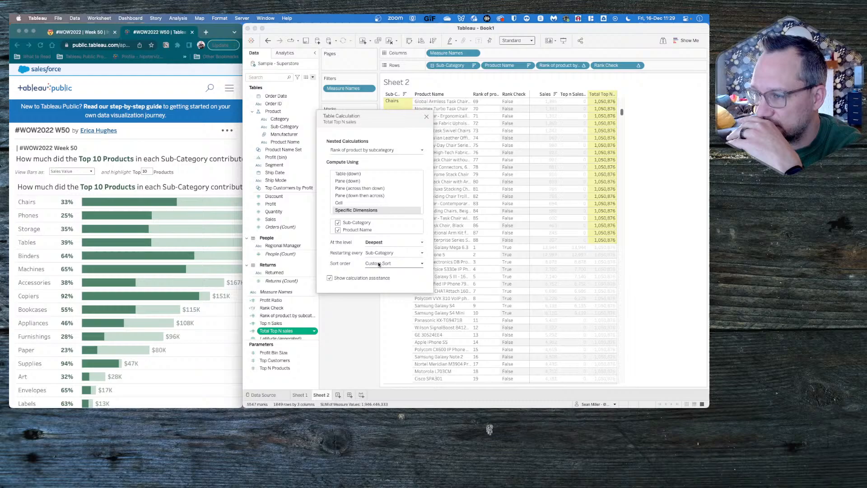
- Compute the nested Total Top N sales calculation over the specific dimensions Sub-Category and Product Name, restarting every Sub-Category
left_click(365, 150)
left_click(362, 158)
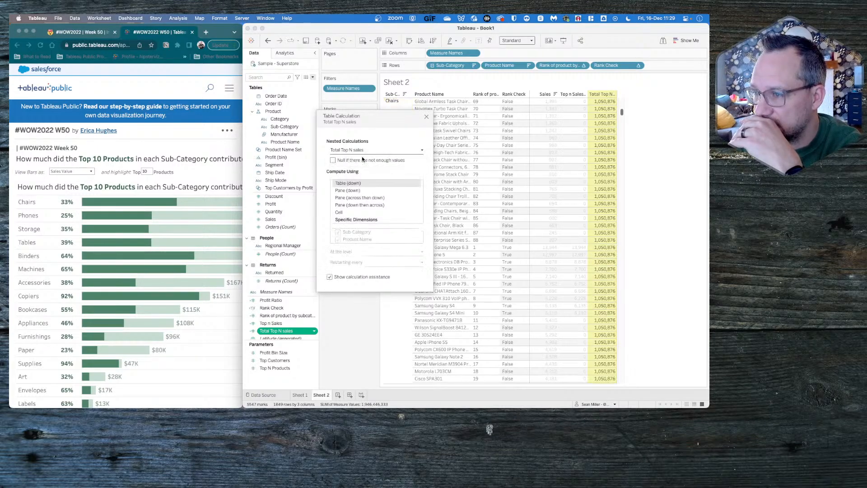
left_click(357, 219)
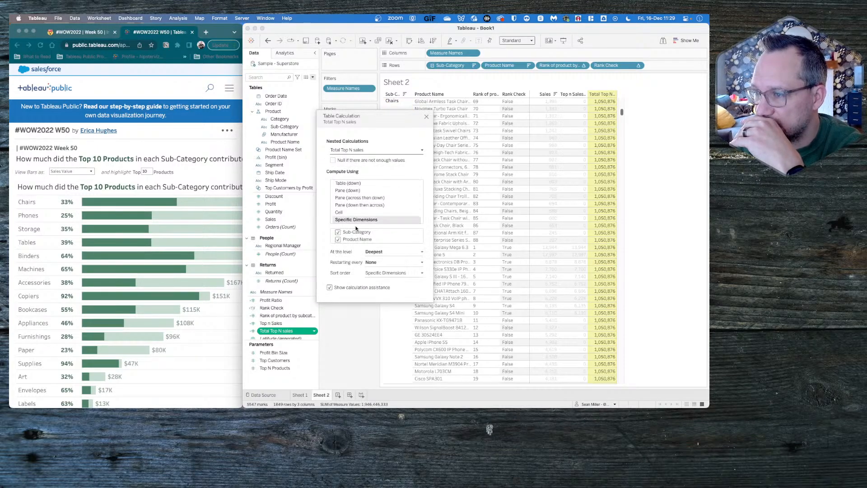
left_click(384, 262)
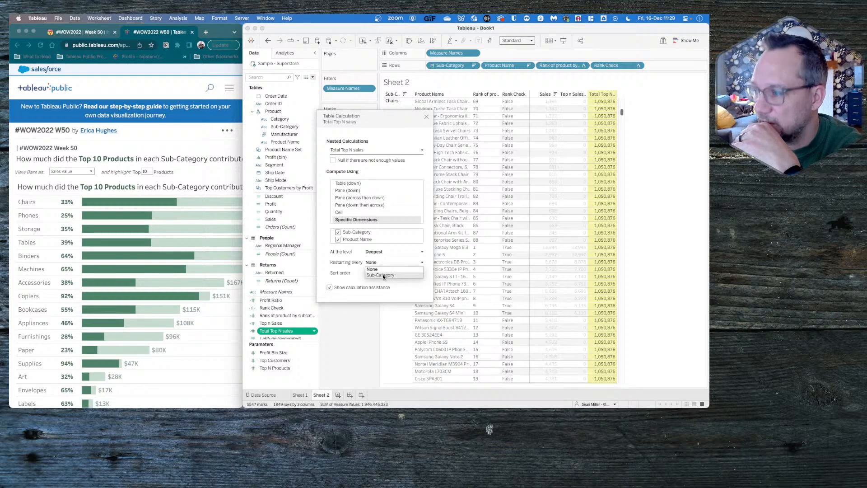
left_click(383, 275)
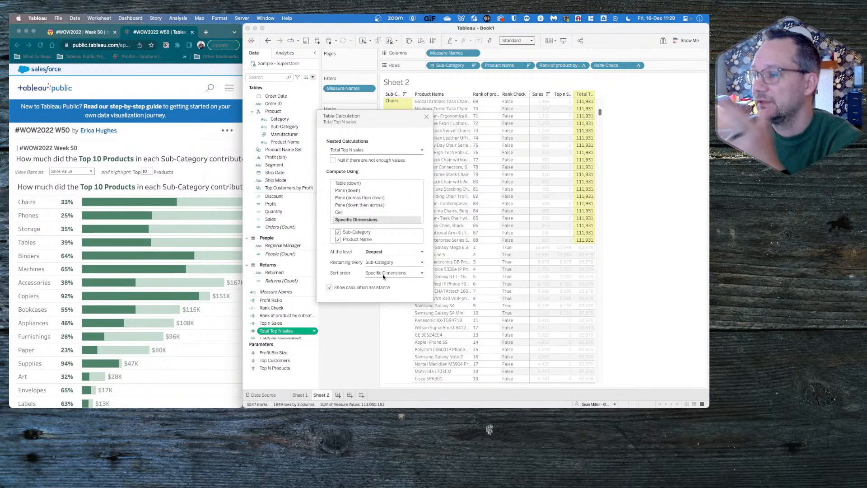
- Give the Total Top N sales calculation a custom descending sort by the sum of Sales and close its settings
left_click(389, 273)
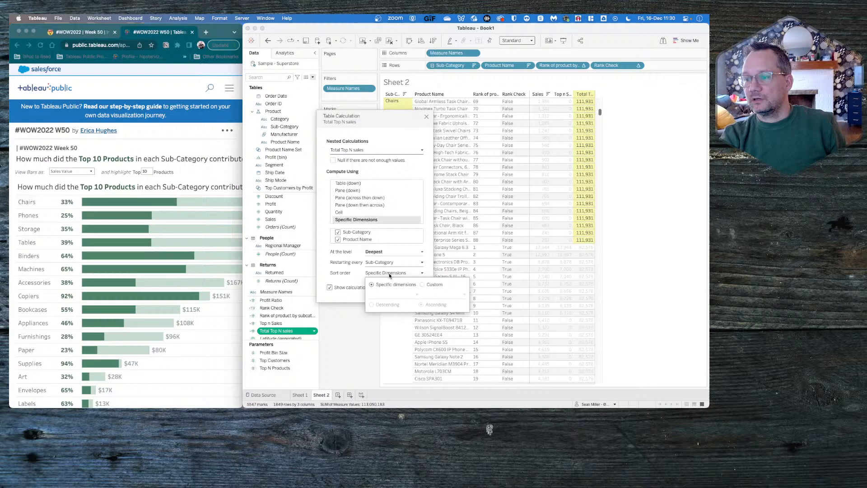
left_click(423, 285)
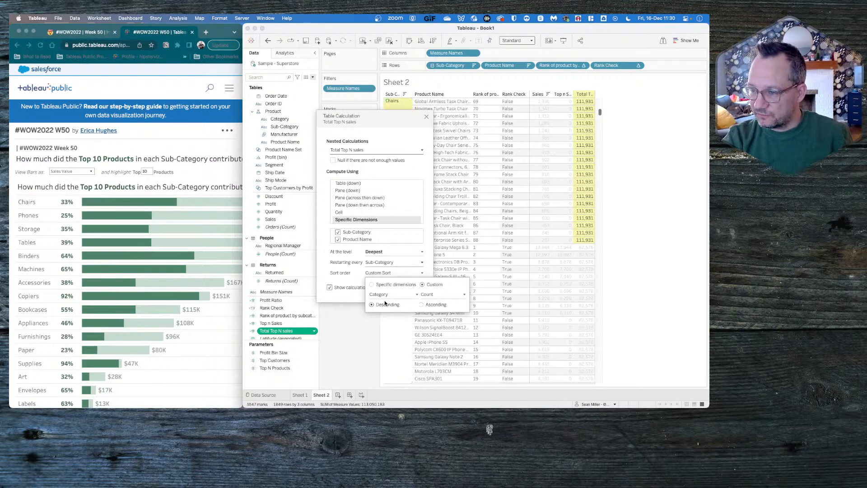
left_click(391, 294)
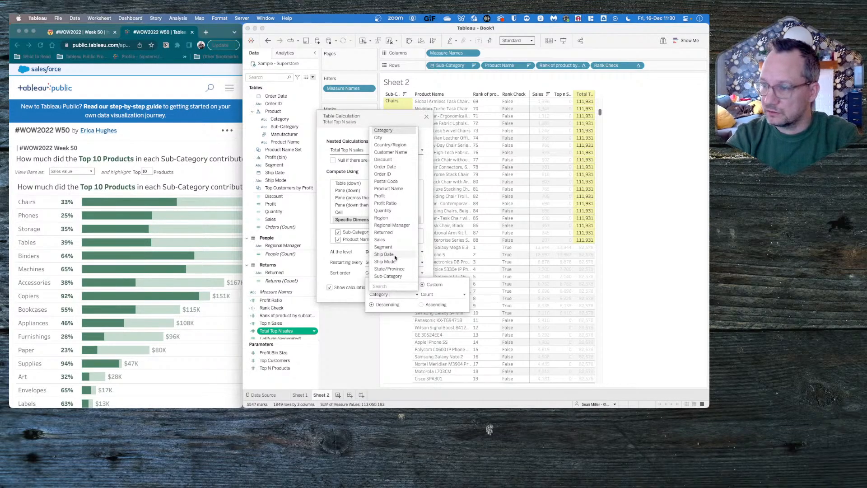
left_click(381, 239)
left_click(437, 295)
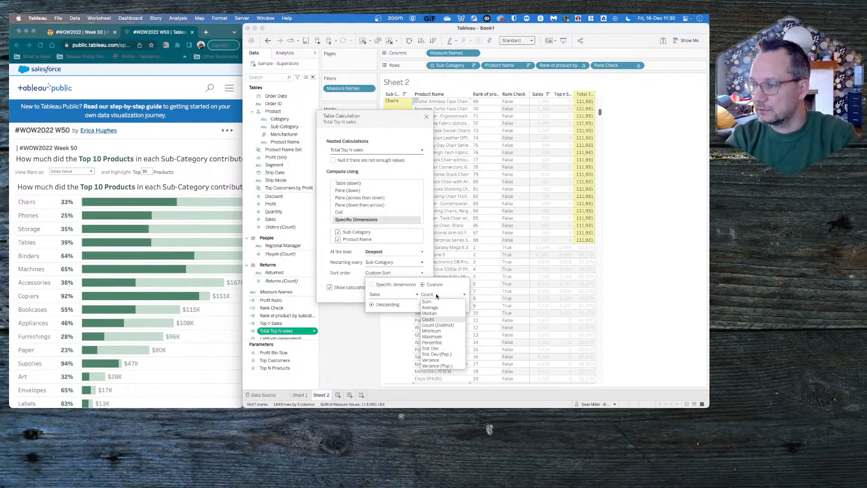
left_click(438, 305)
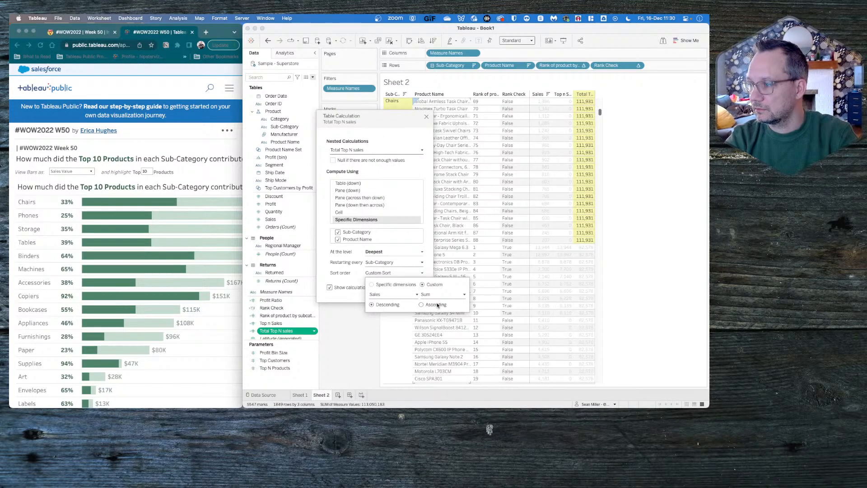
left_click(336, 340)
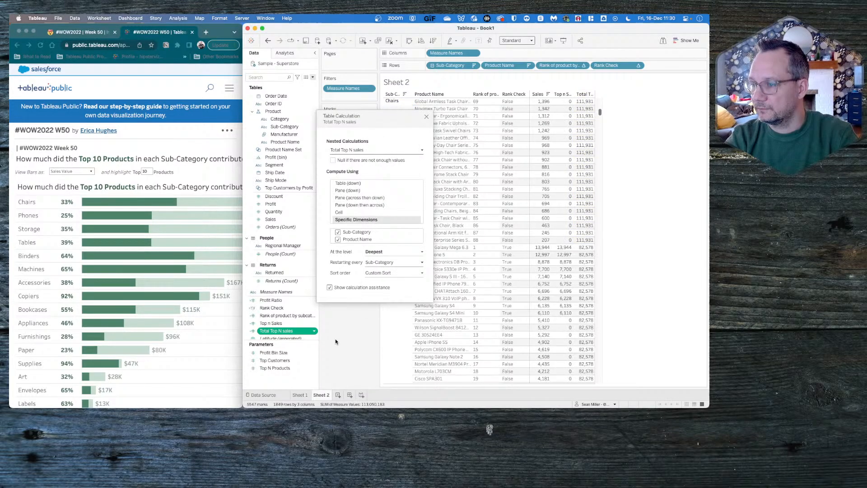
left_click(426, 117)
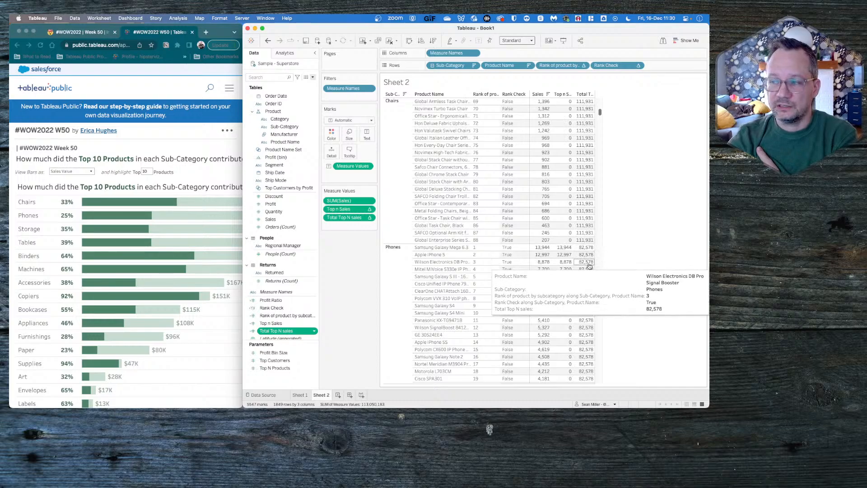
- Review the nested calculations in the Total Top N sales table calculation settings and compare the resulting column values
left_click(370, 217)
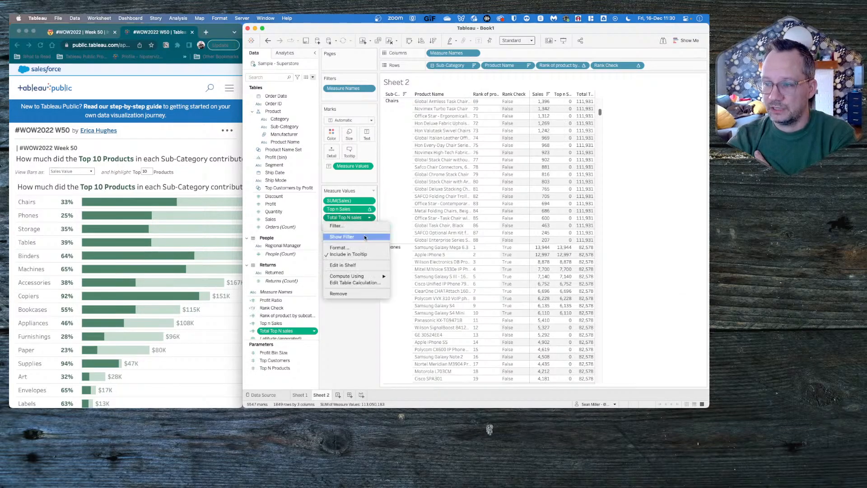
left_click(357, 282)
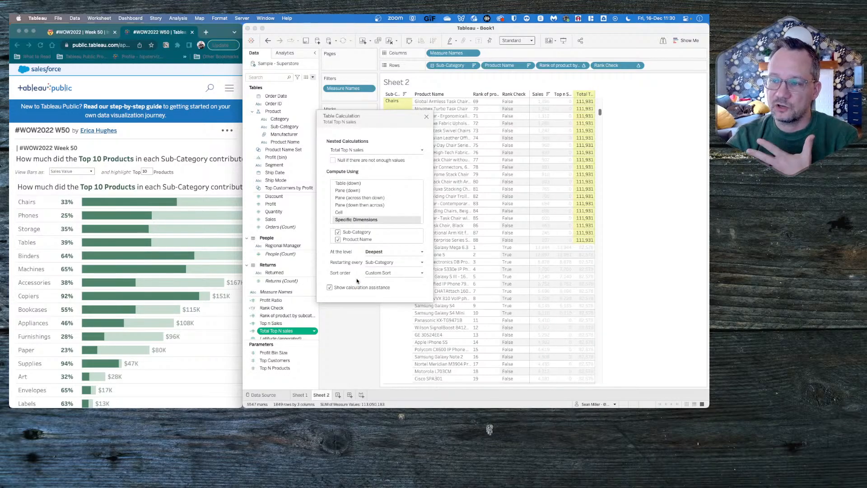
left_click(380, 150)
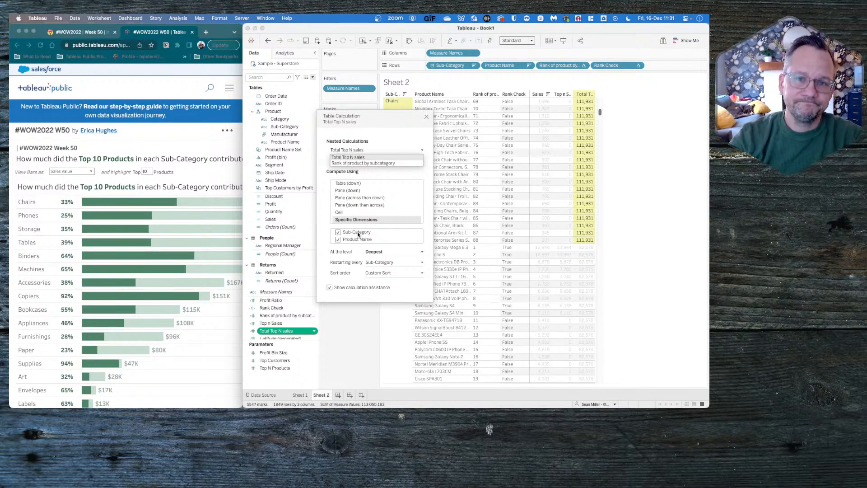
left_click(388, 158)
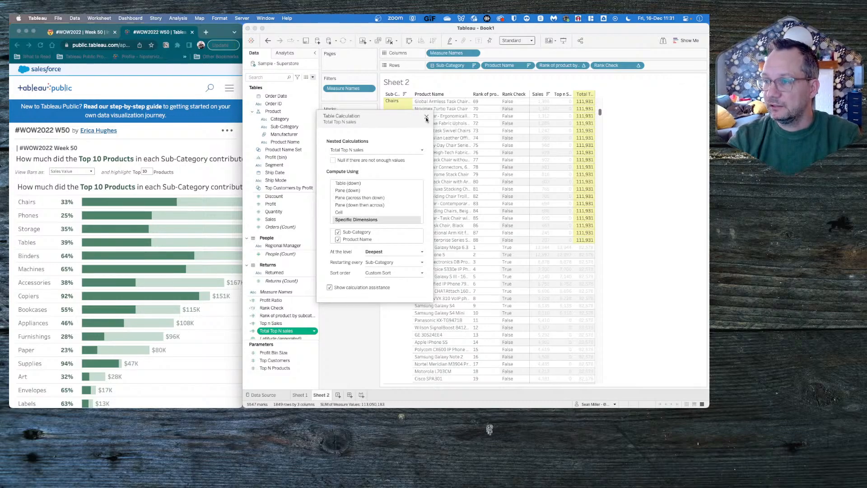
left_click(426, 117)
mouse_move(590, 115)
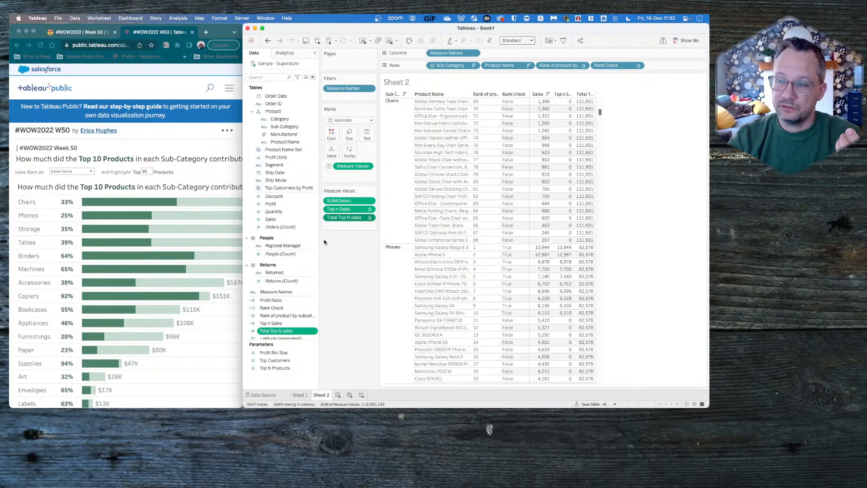
- Create a new calculated field named Total Subcategory Sales
left_click(313, 77)
left_click(303, 85)
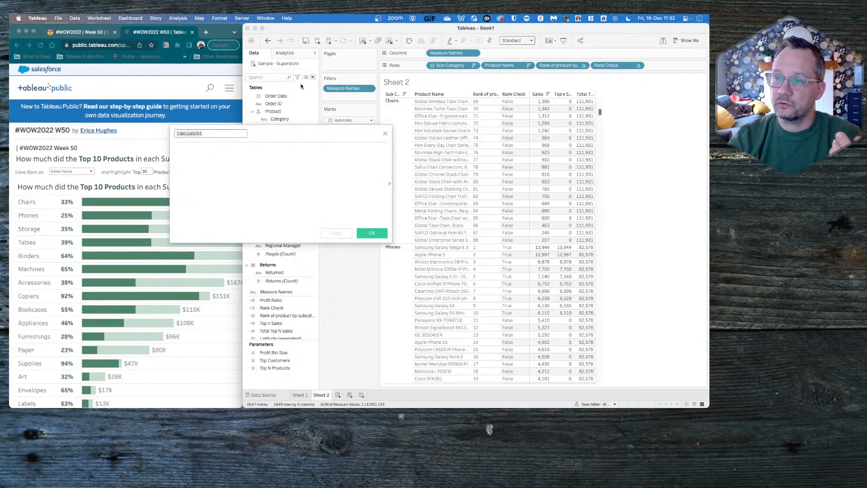
type("Total ")
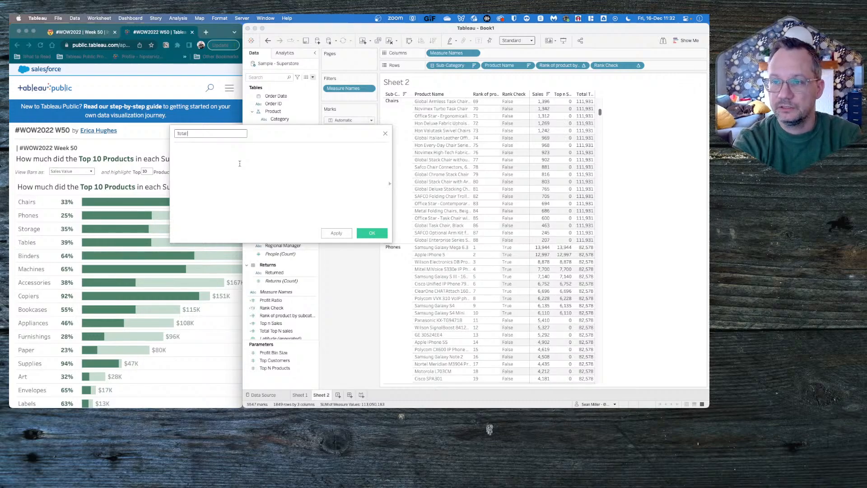
type("Subcategory ")
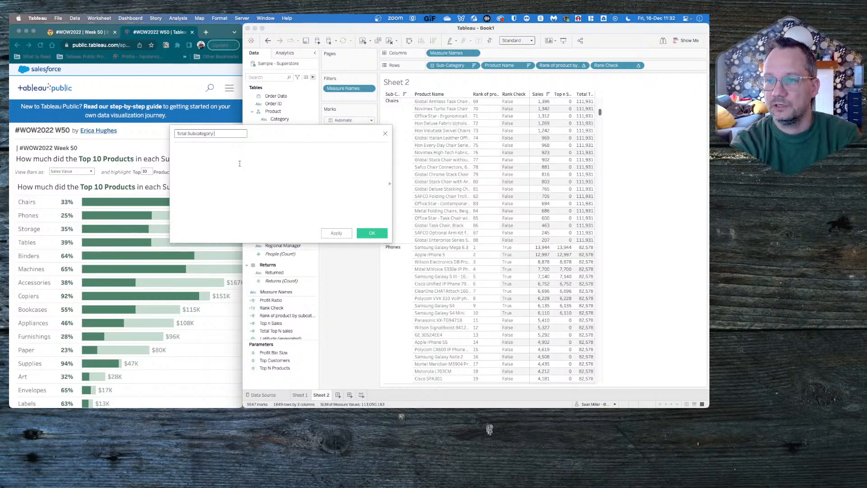
type("Sales")
left_click(240, 164)
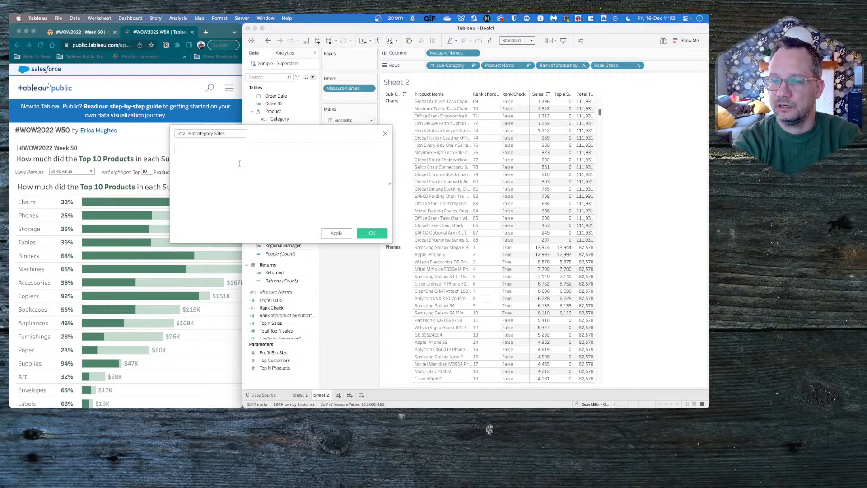
- Enter the formula TOTAL(SUM([Sales])) for Total Subcategory Sales and save the calculated field
type("total")
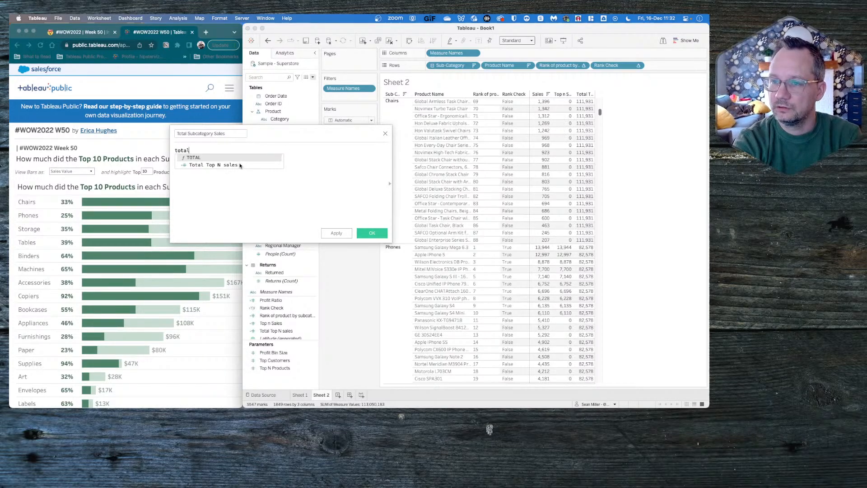
key("Return")
type("sum")
key("Return")
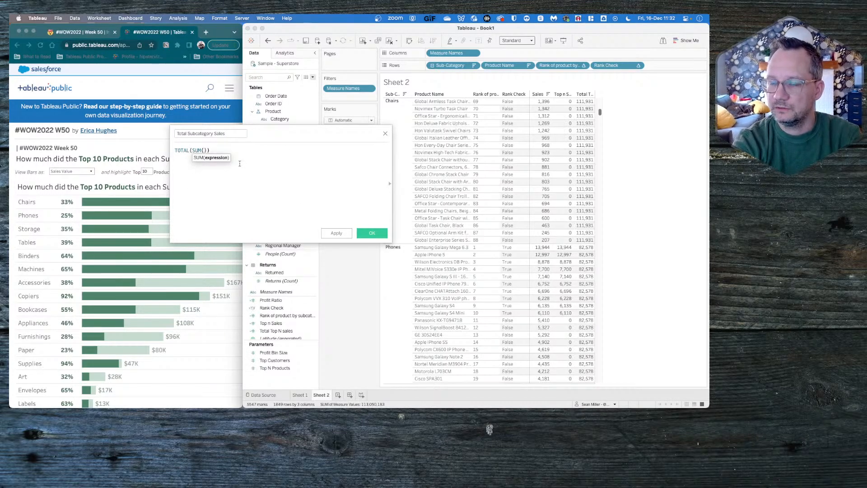
type("sal")
key("Return")
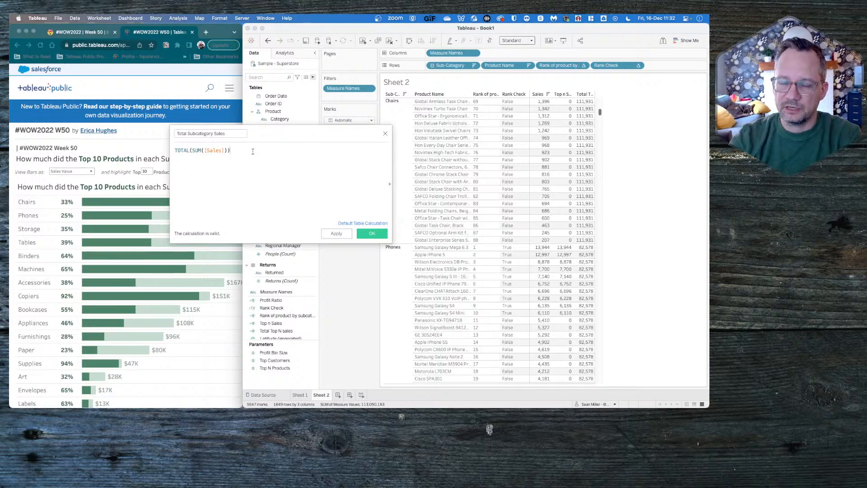
left_click(371, 234)
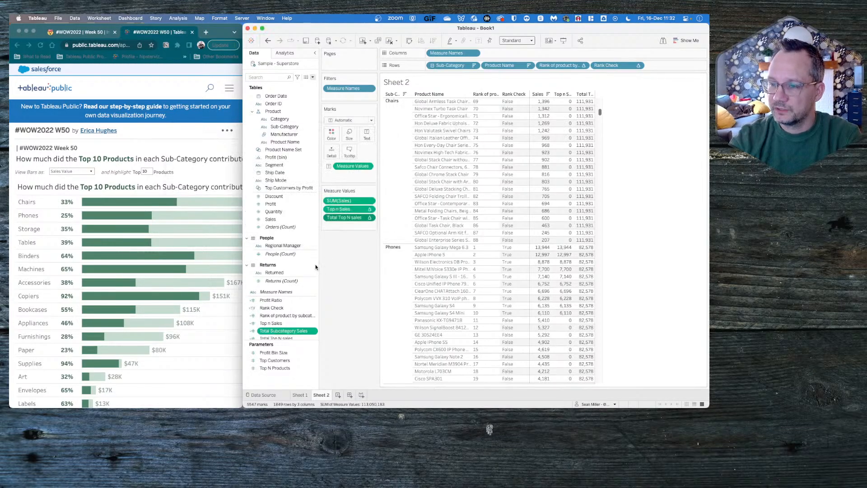
- Add Total Subcategory Sales to the table's measure values, just before Total Top N sales
left_click_drag(286, 334, 348, 218)
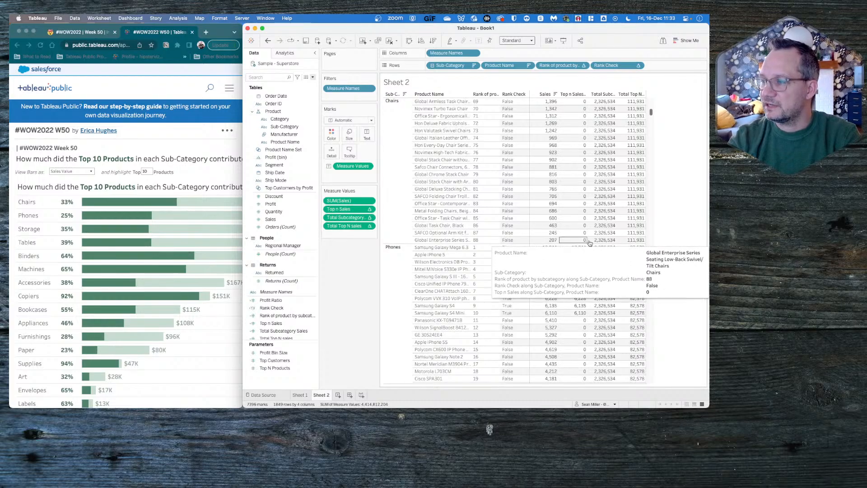
left_click(370, 227)
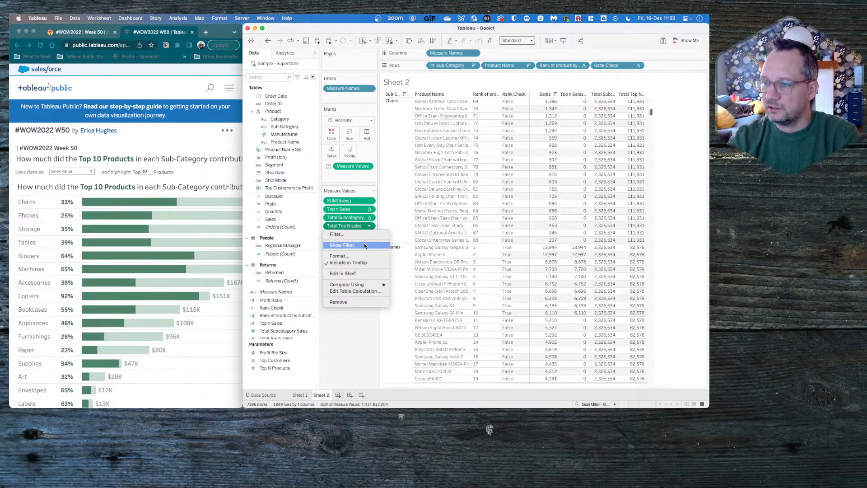
mouse_move(352, 286)
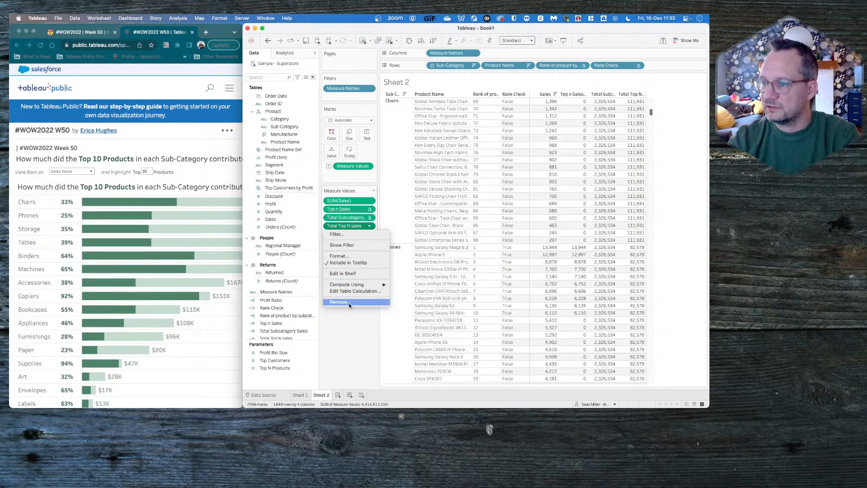
left_click(348, 324)
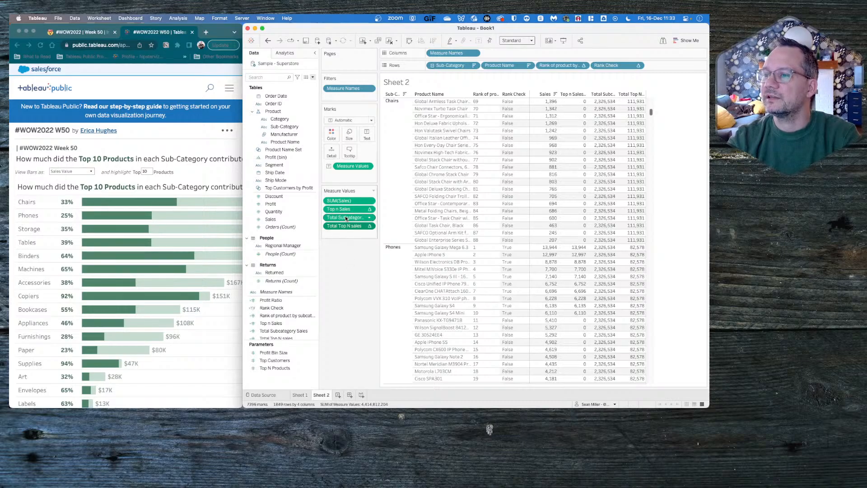
- Compute Total Subcategory Sales over the specific dimensions Sub-Category and Product Name, in that order, restarting every Sub-Category
left_click(368, 218)
left_click(368, 283)
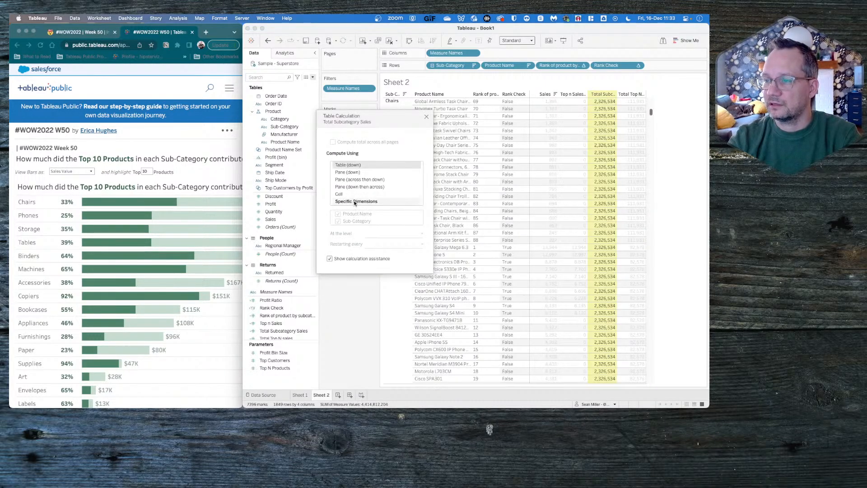
left_click(355, 202)
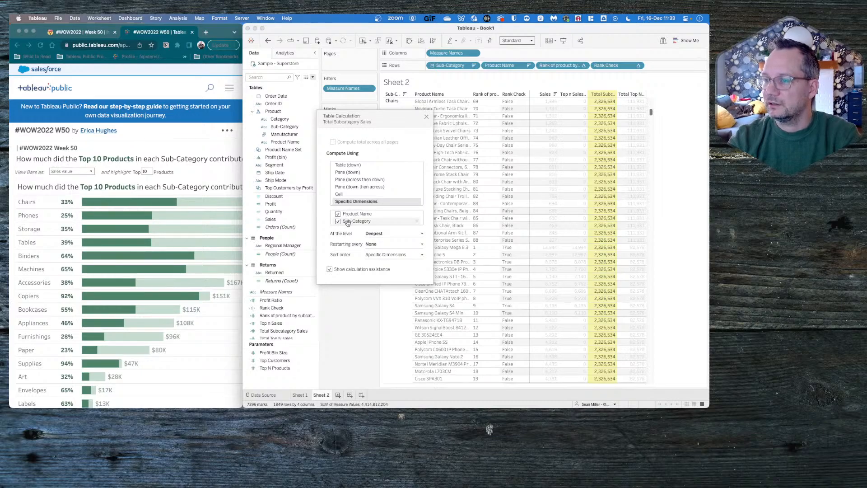
left_click(391, 244)
left_click(382, 251)
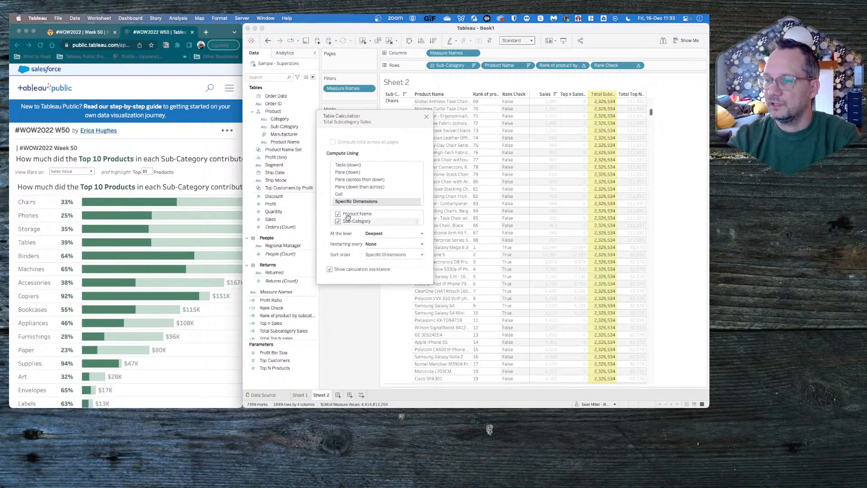
left_click_drag(357, 221, 353, 212)
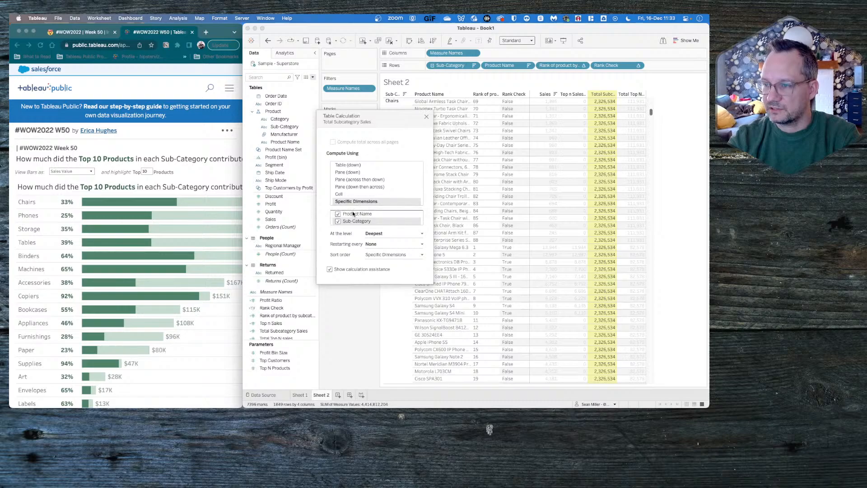
left_click(387, 244)
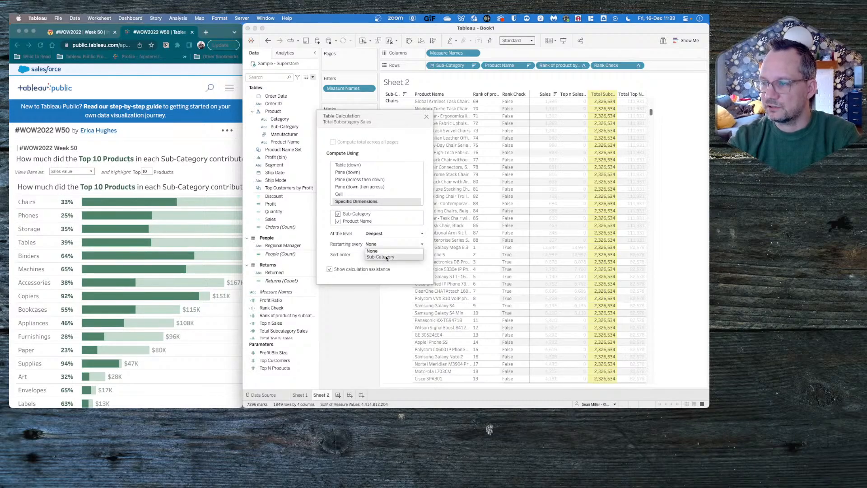
left_click(386, 257)
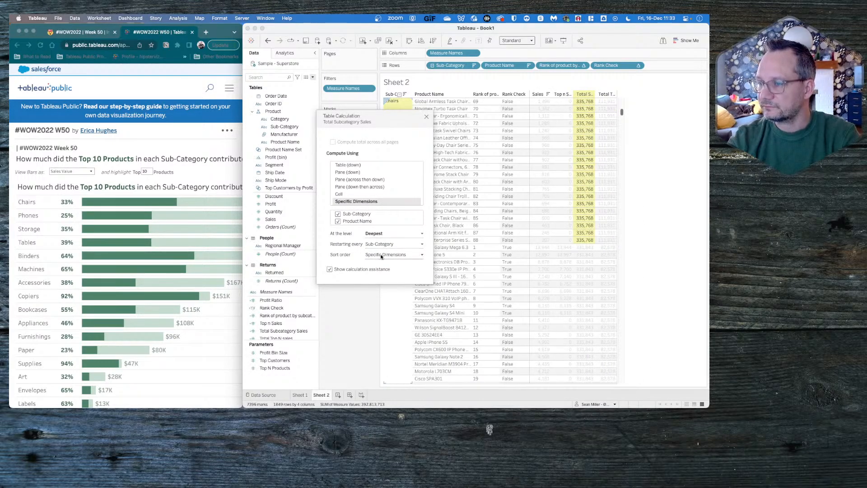
- Give the Total Subcategory Sales calculation a custom descending sort by the sum of Sales and close its settings
left_click(375, 256)
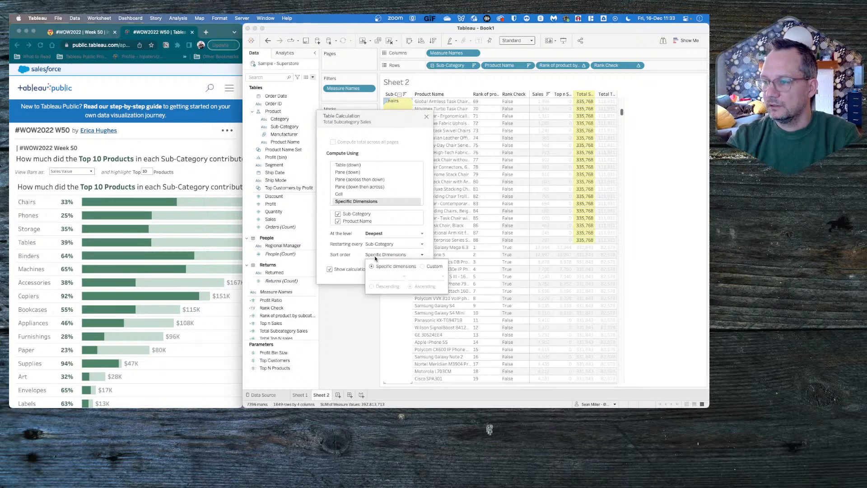
left_click(423, 266)
left_click(387, 287)
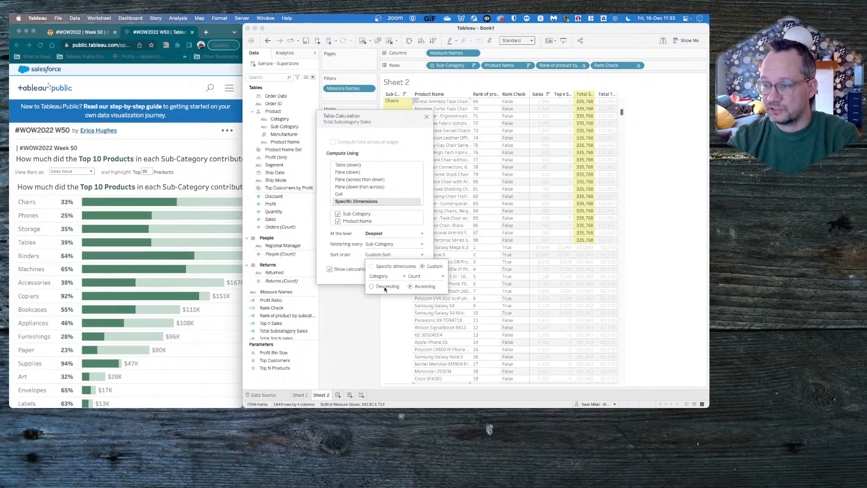
left_click(383, 277)
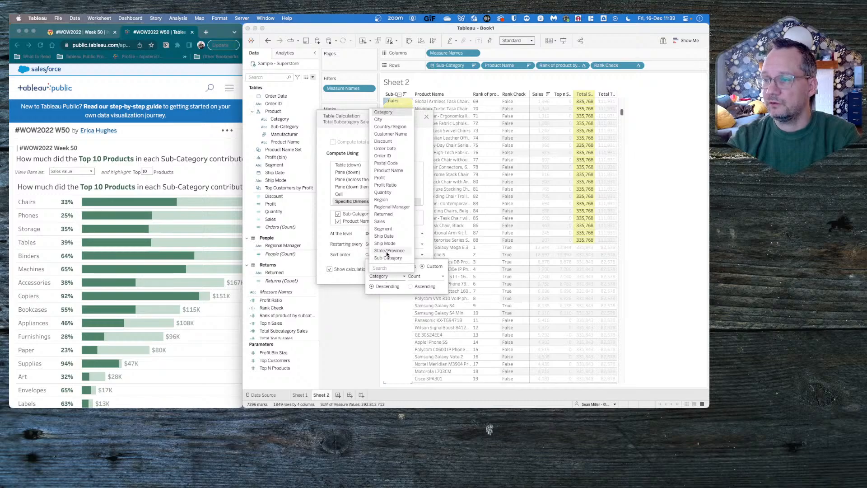
left_click(380, 221)
left_click(425, 276)
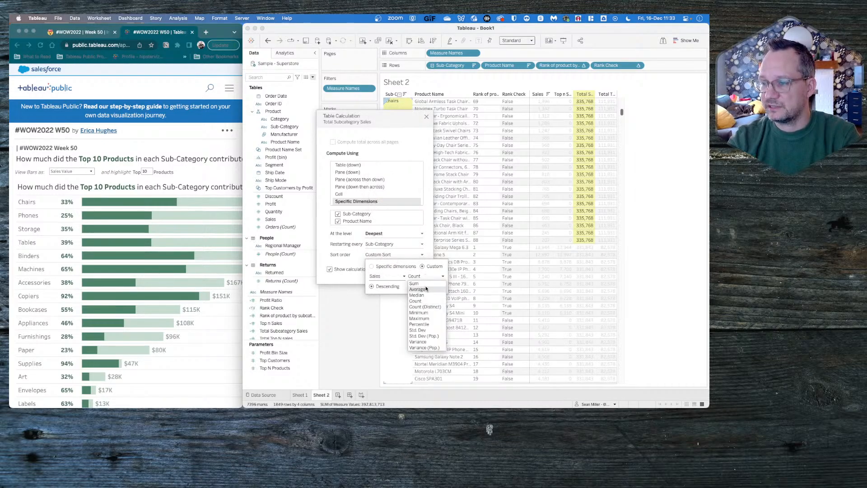
left_click(424, 284)
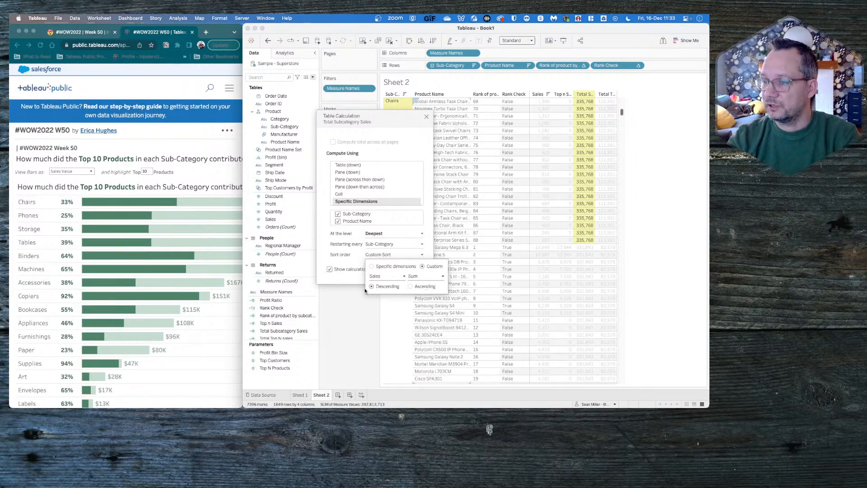
left_click(356, 318)
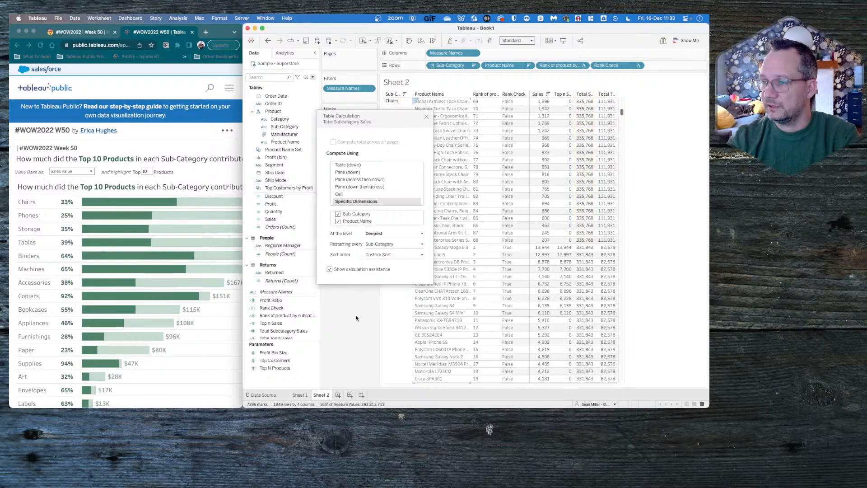
left_click(426, 117)
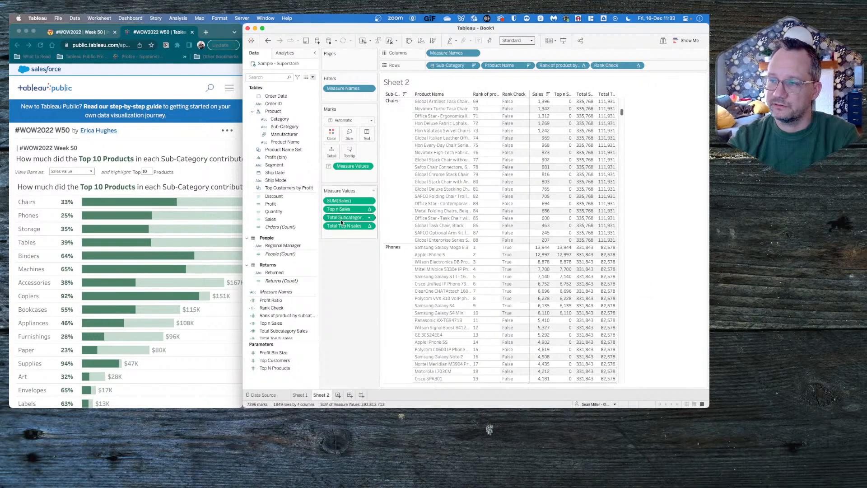
- Create another calculated field named % of Top N Sales
left_click(312, 77)
left_click(333, 172)
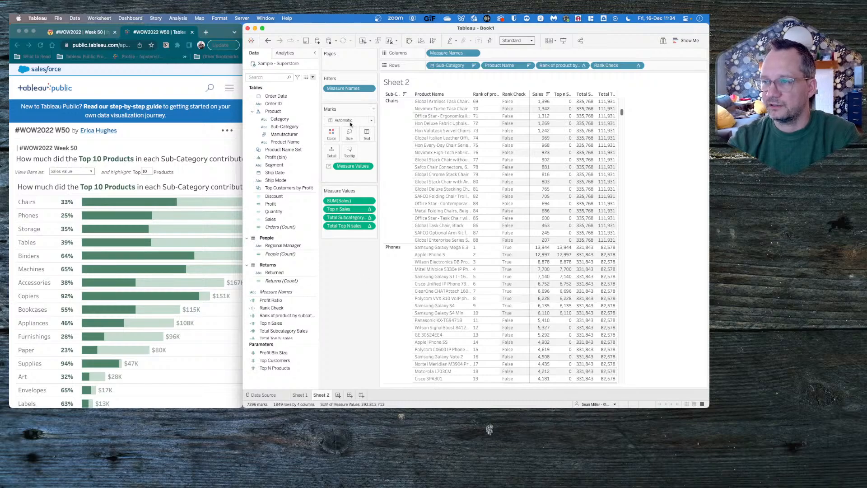
left_click(312, 78)
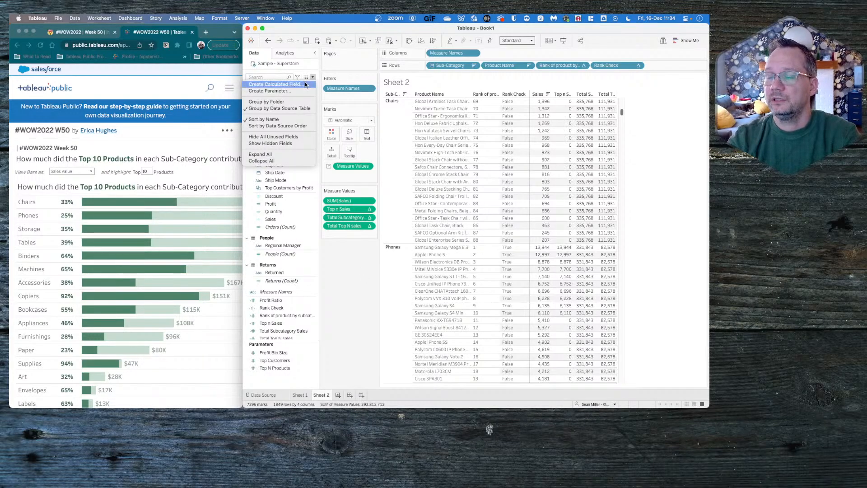
left_click(305, 84)
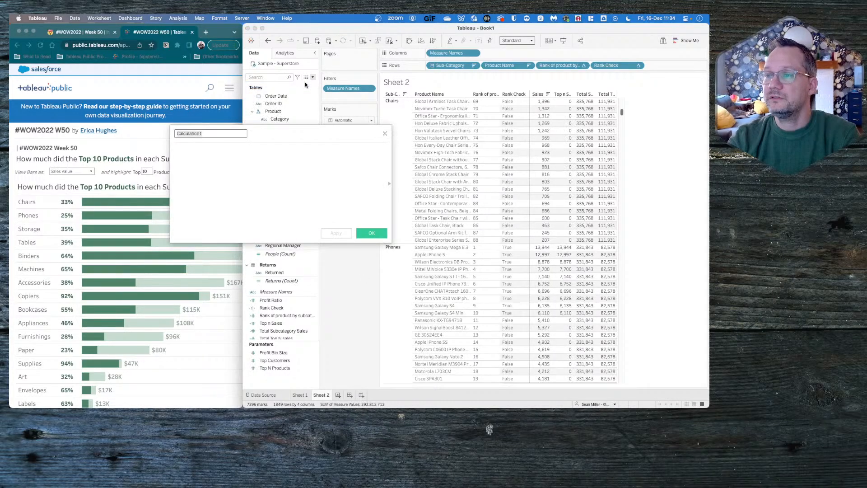
double_click(209, 135)
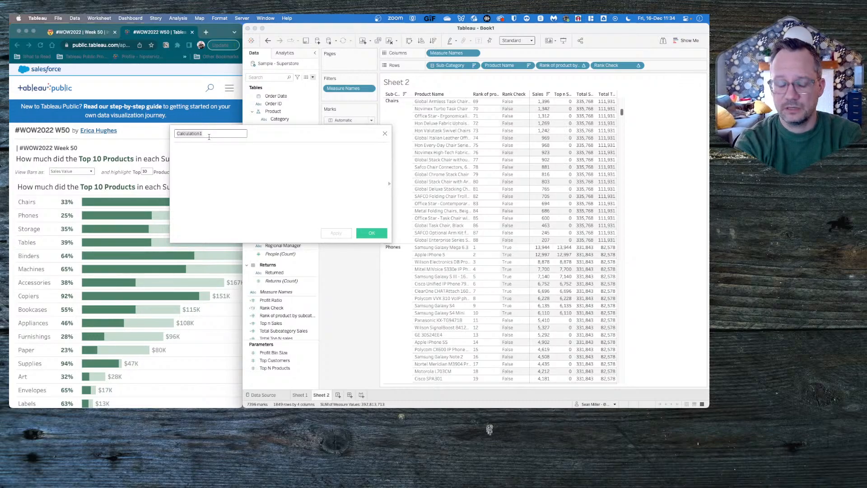
type("%")
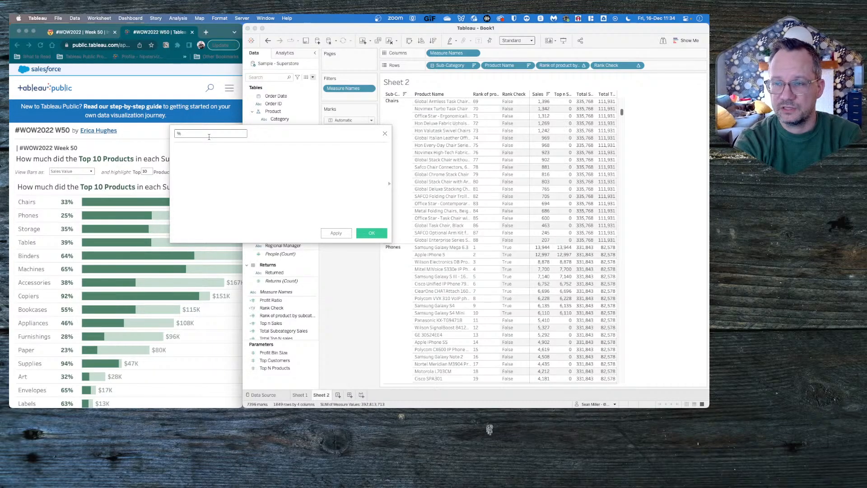
type(" of Top ")
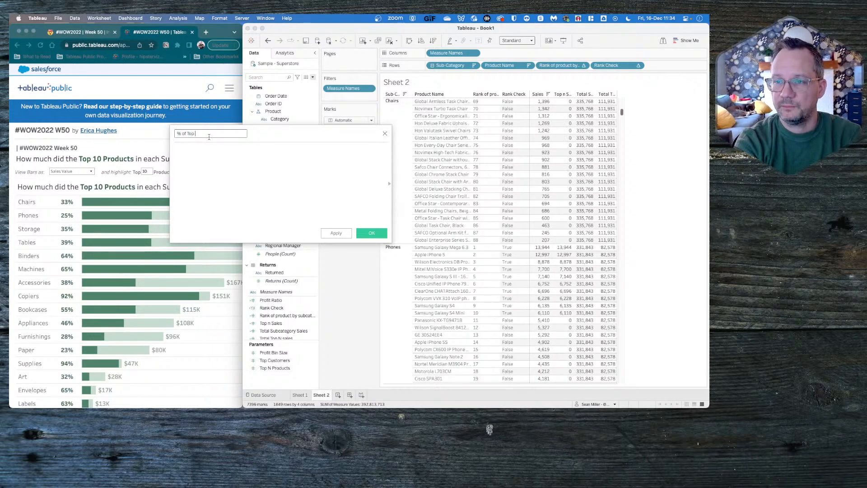
type("N Sales")
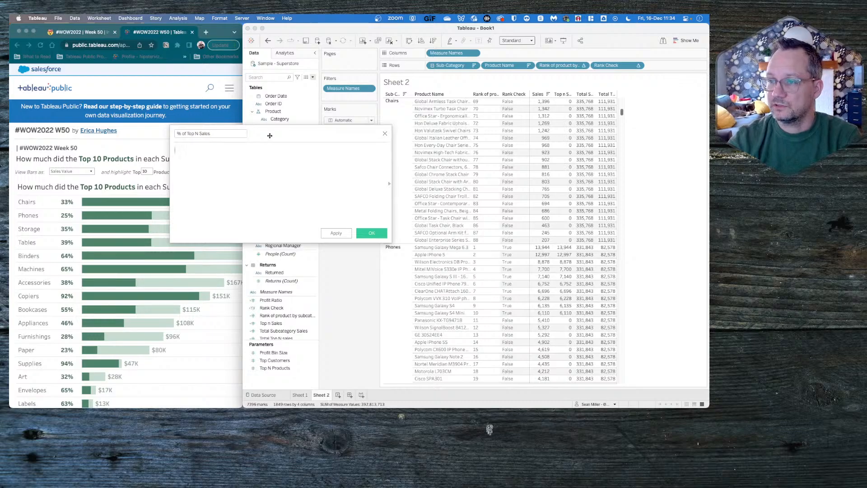
- Define % of Top N Sales as [Total Top N sales] / [Total Subcategory Sales] and save the calculation
left_click_drag(273, 135, 282, 86)
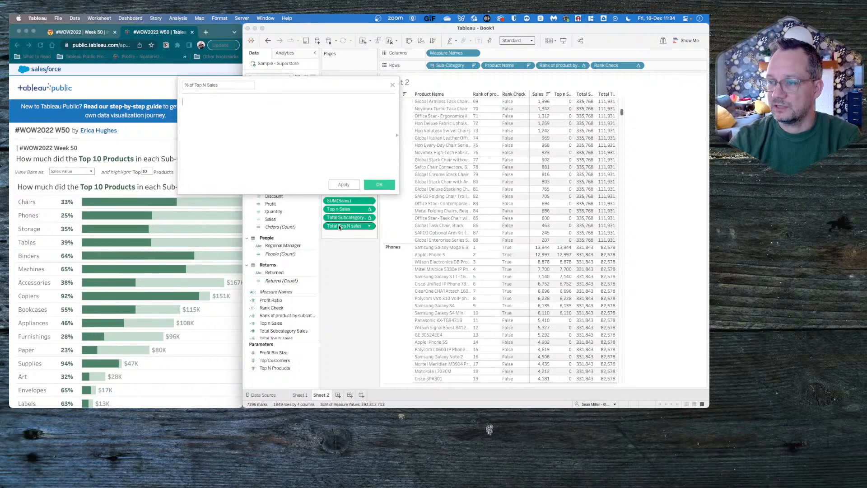
left_click_drag(339, 226, 291, 140)
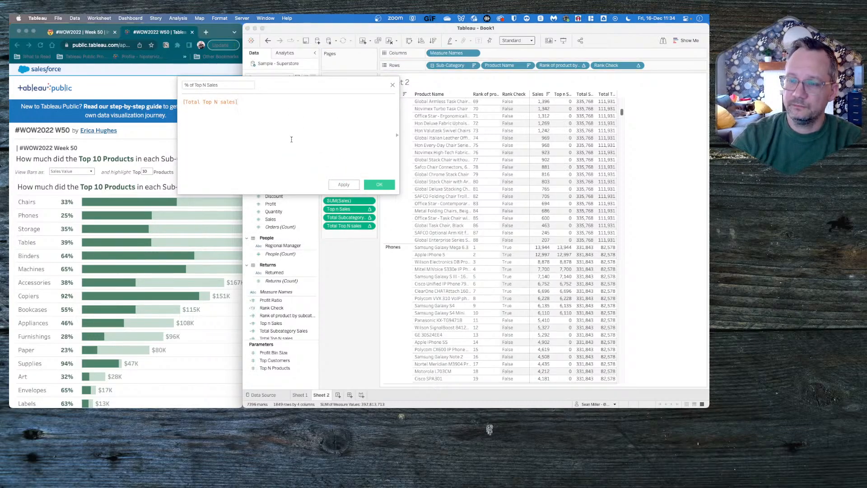
type("/")
key("Return")
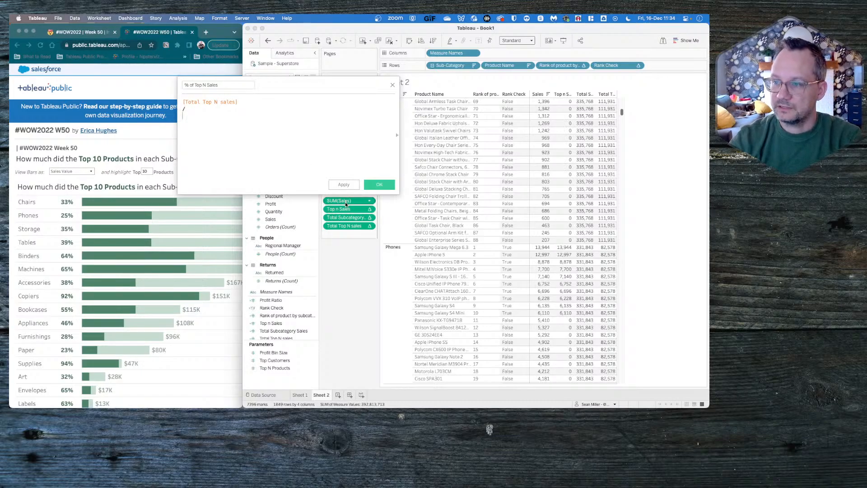
left_click_drag(348, 220, 276, 141)
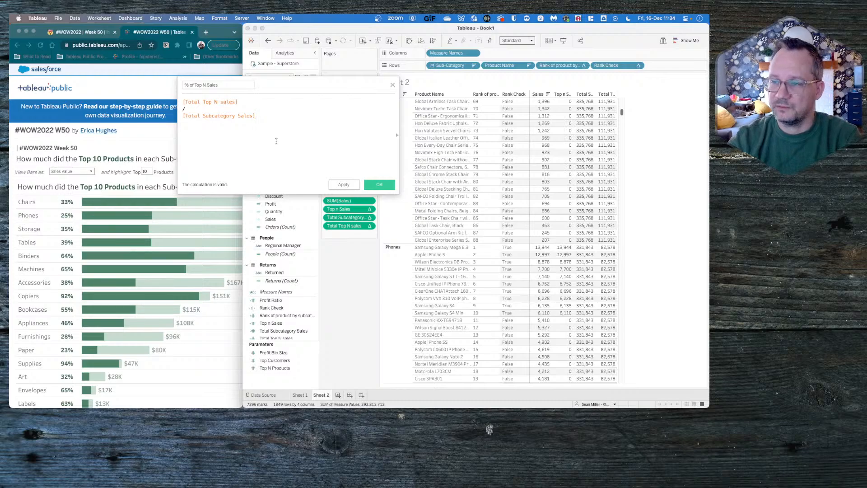
left_click(372, 184)
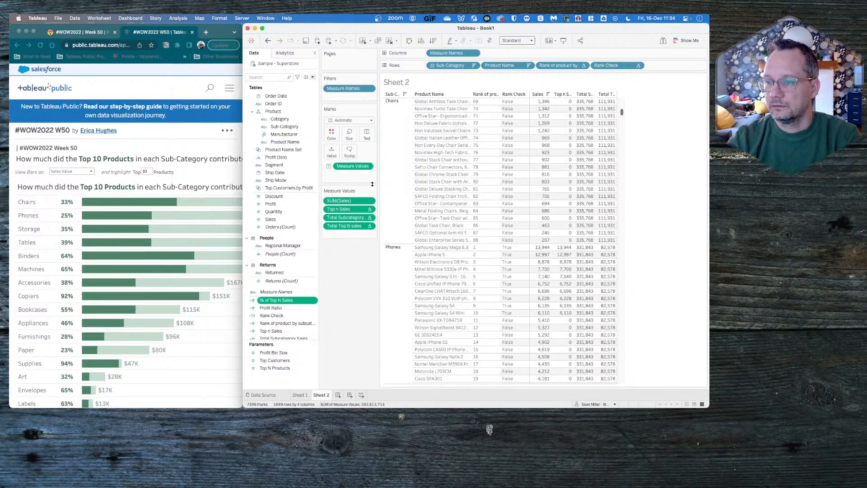
- Set the default number format of % of Top N Sales to Percentage with 0 decimal places and add it as the table's last measure value
right_click(278, 300)
mouse_move(316, 259)
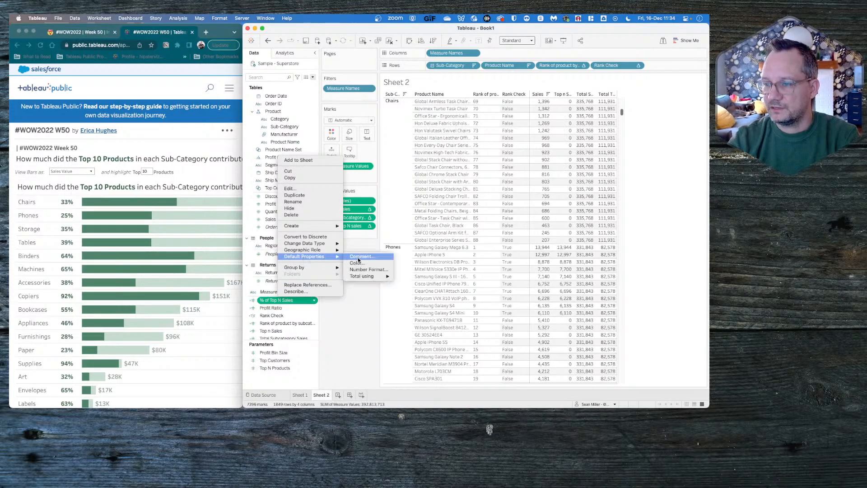
left_click(361, 266)
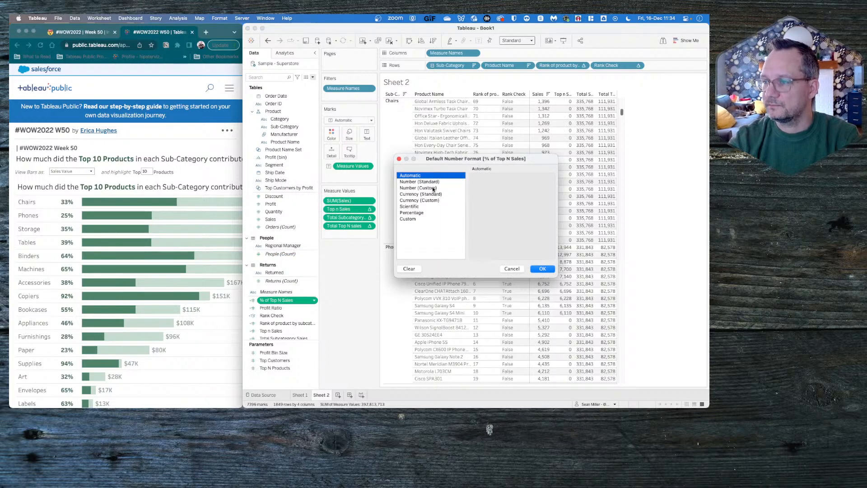
left_click(423, 213)
left_click(493, 190)
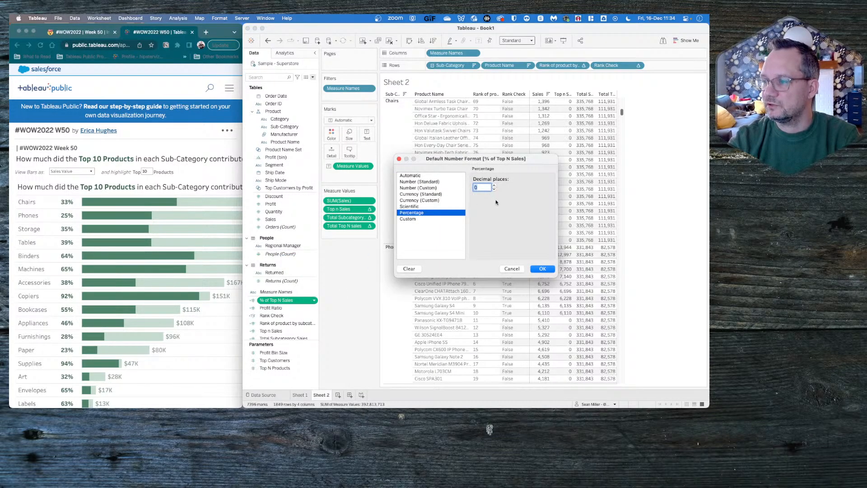
left_click(543, 272)
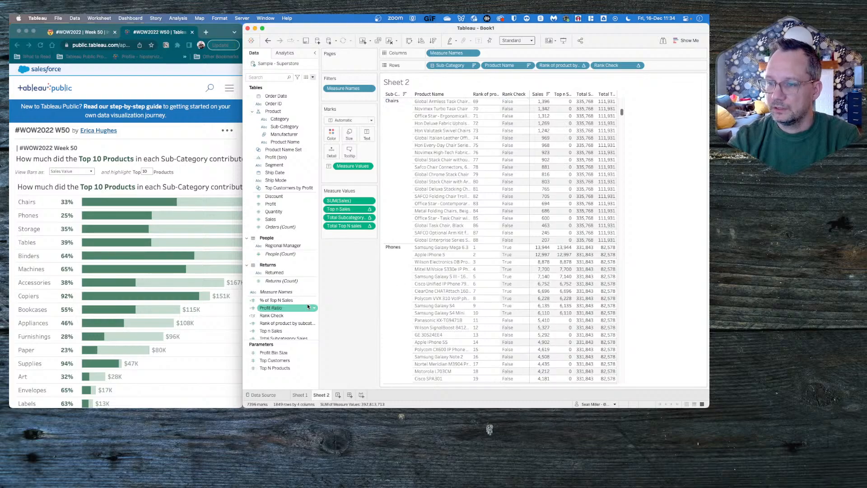
left_click_drag(284, 300, 350, 238)
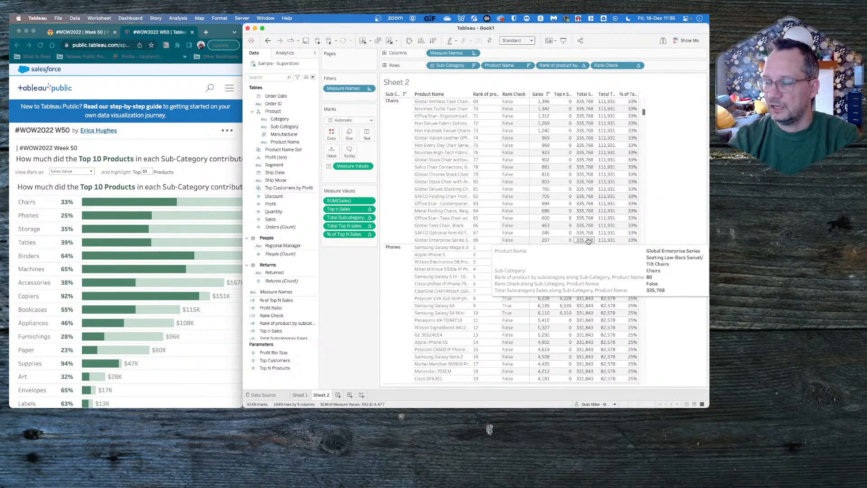
- Check the % of Top N Sales values for Chairs, Phones and Storage in the table against the percentages in the reference chart
scroll(588, 241, "down", 10)
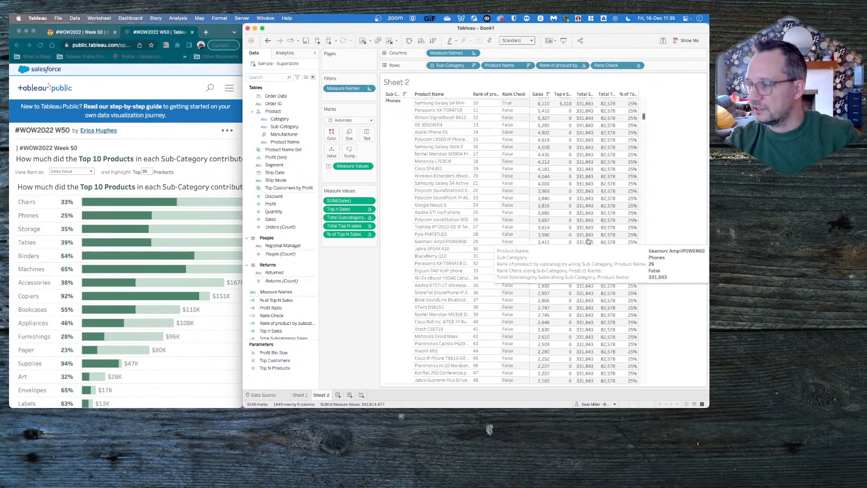
scroll(588, 240, "down", 15)
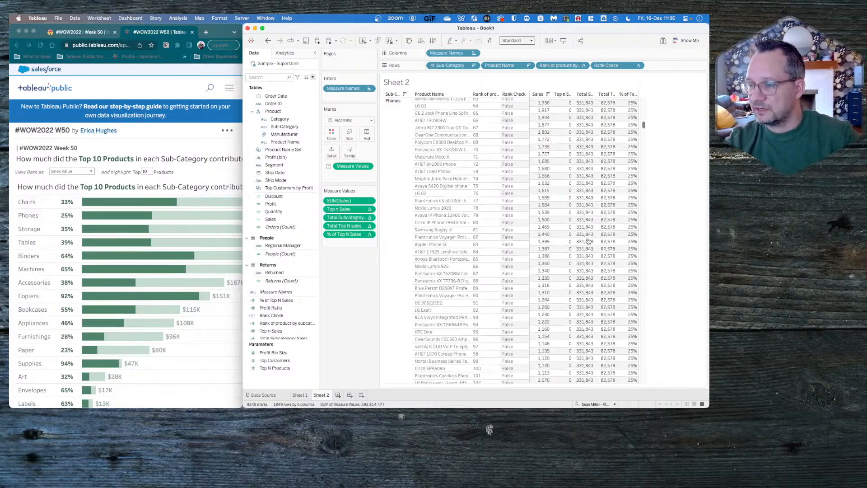
scroll(588, 241, "down", 20)
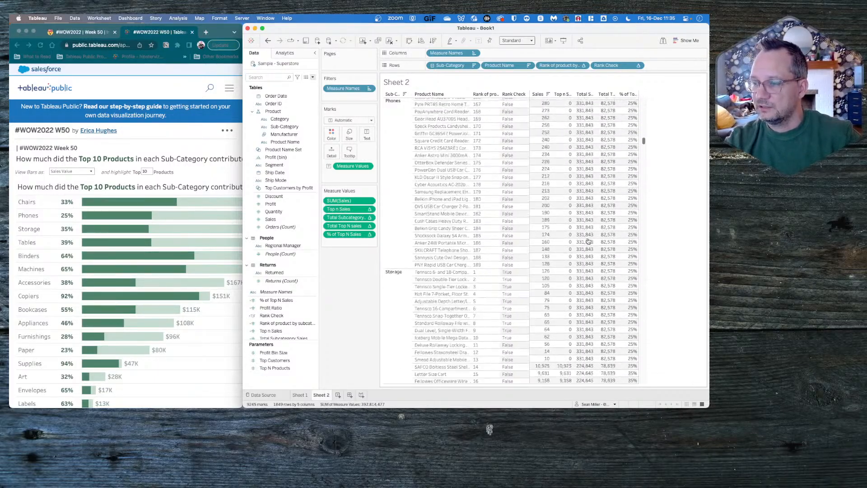
scroll(588, 241, "up", 4)
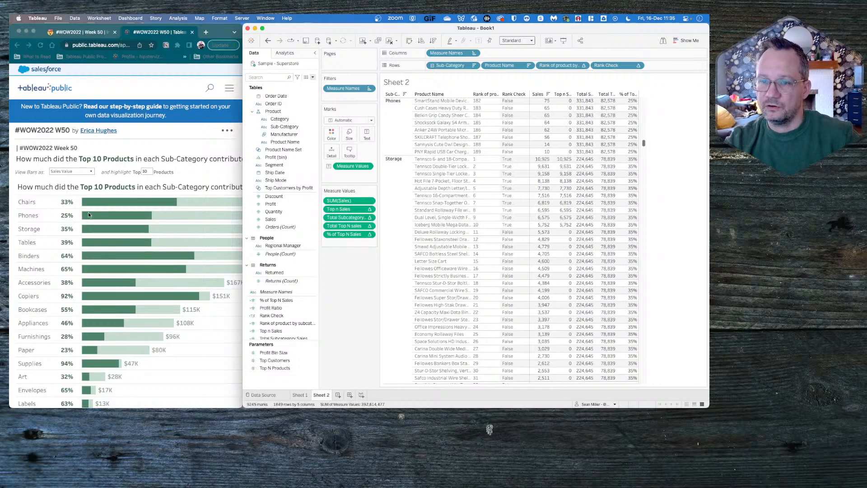
mouse_move(599, 295)
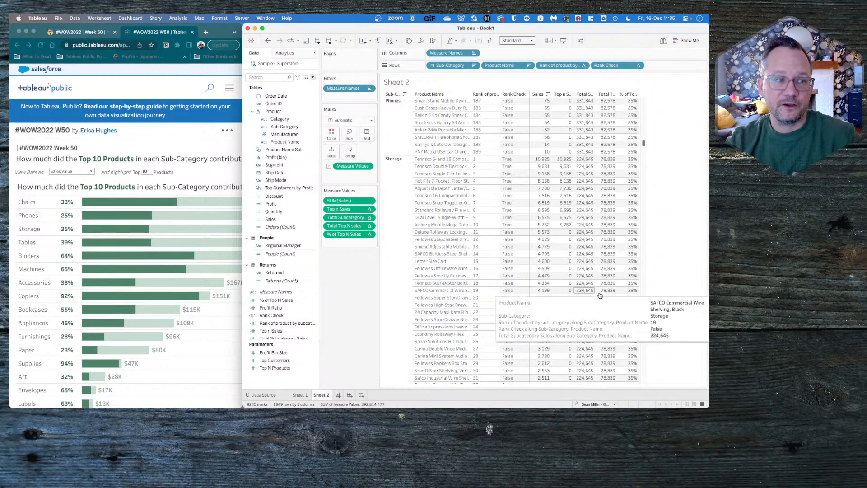
mouse_move(628, 195)
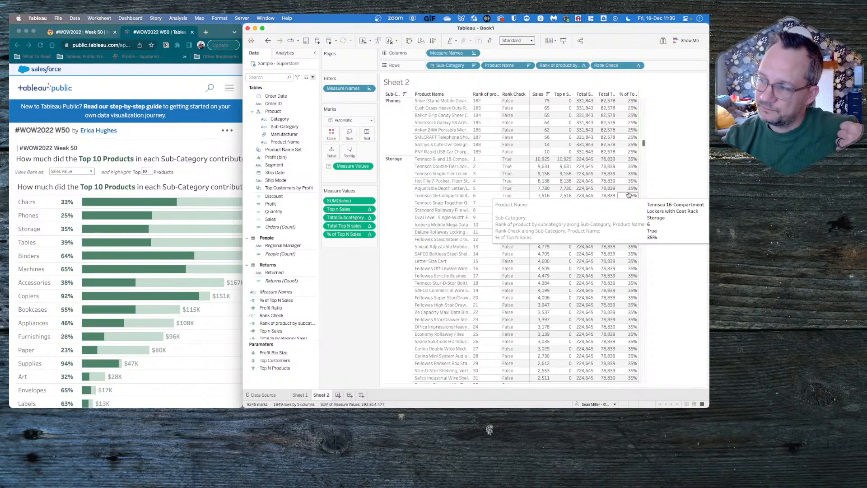
scroll(628, 196, "up", 15)
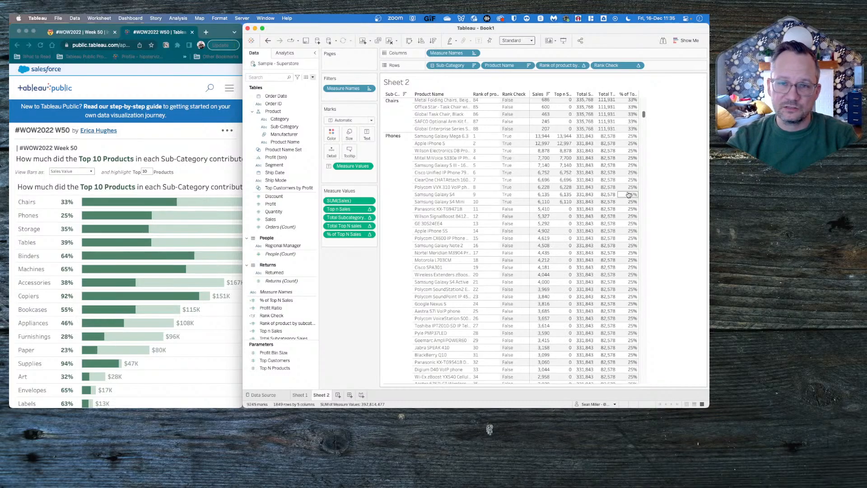
scroll(628, 195, "up", 4)
scroll(628, 195, "up", 4)
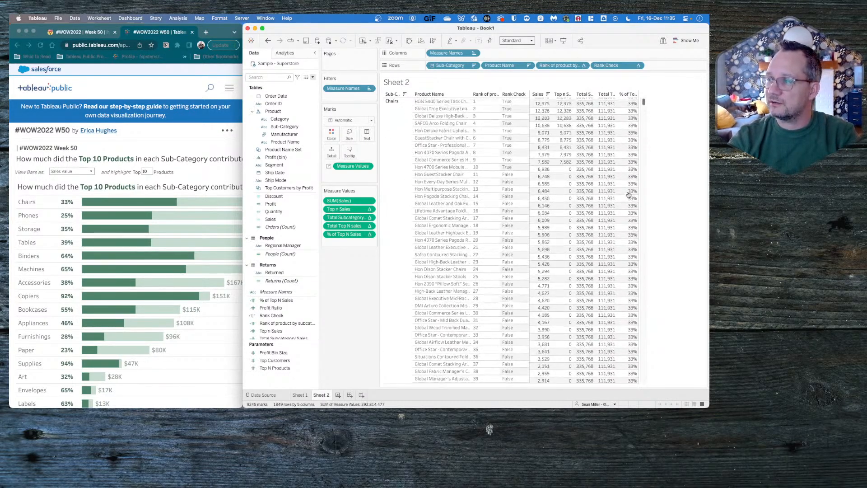
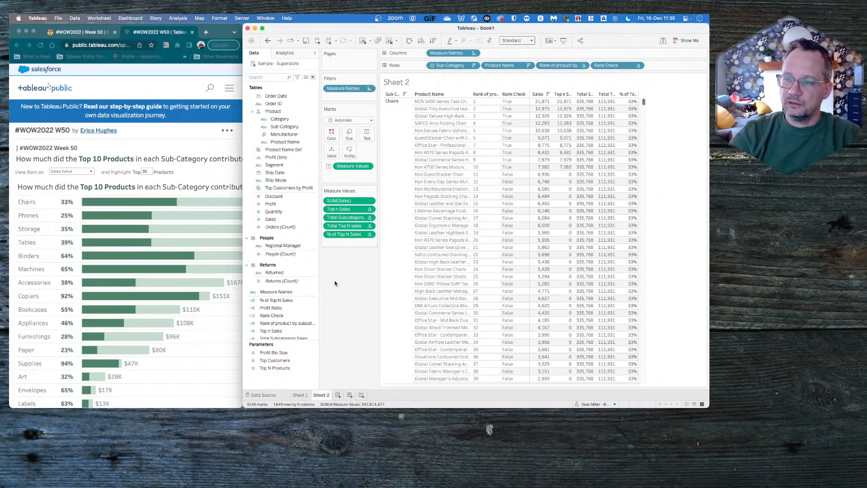
- Duplicate the Sheet 2 worksheet
mouse_move(617, 153)
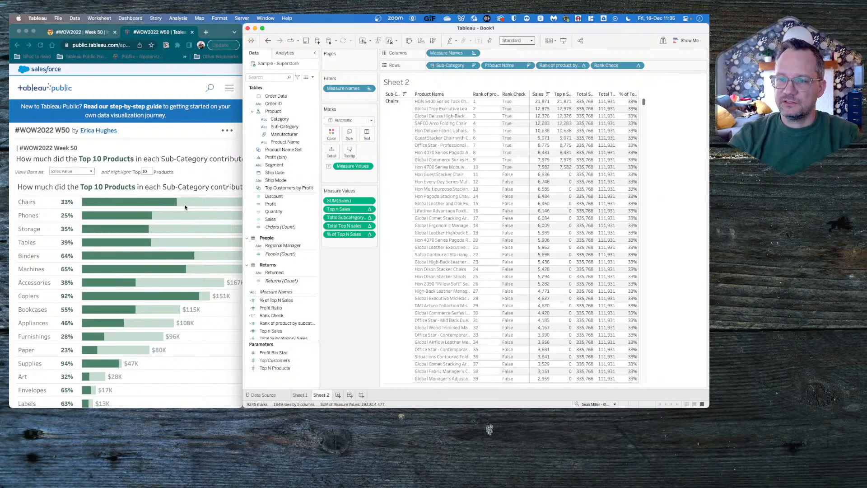
right_click(325, 396)
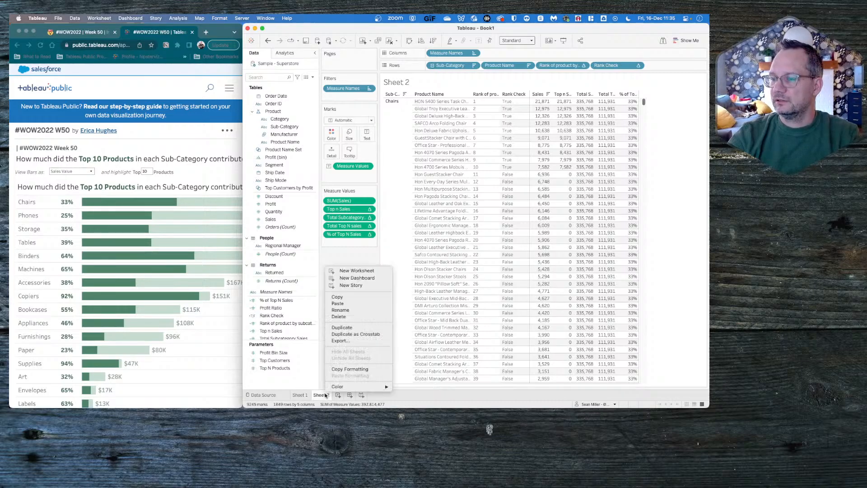
left_click(346, 328)
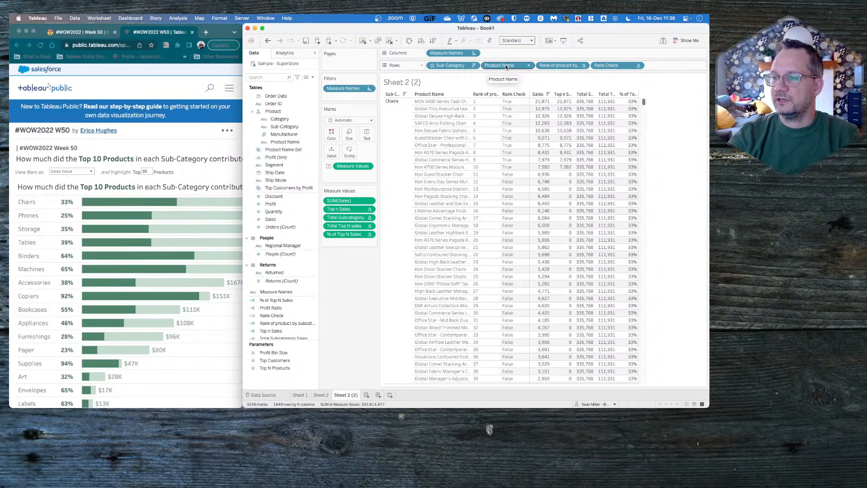
left_click_drag(506, 66, 346, 270)
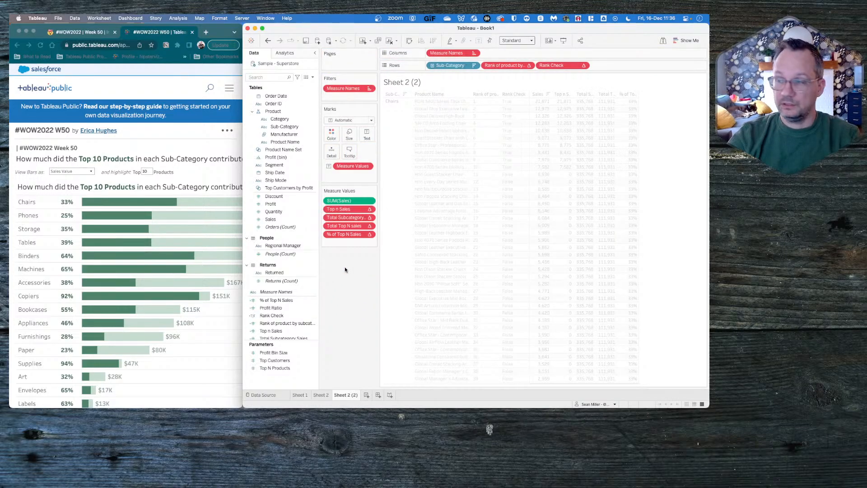
left_click(195, 198)
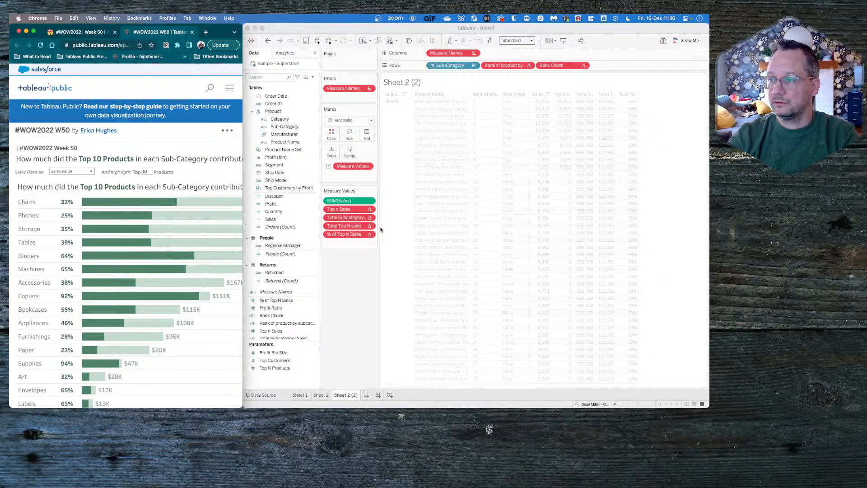
left_click(336, 314)
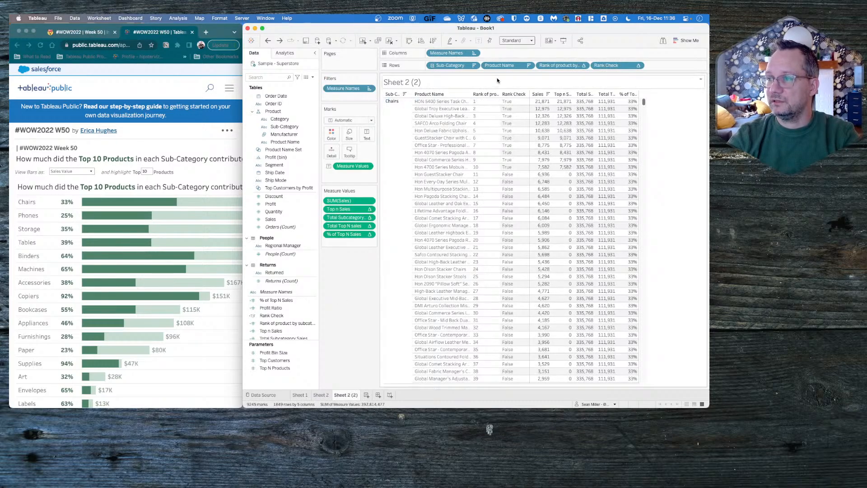
- Move Product Name from the rows to Detail, and remove Rank of product by subcategory and Rank Check from the rows
left_click_drag(505, 64, 334, 153)
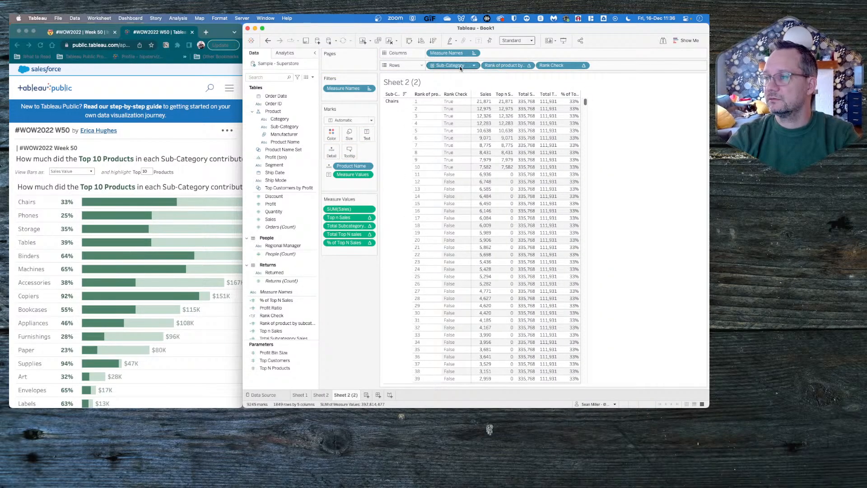
left_click_drag(495, 65, 348, 302)
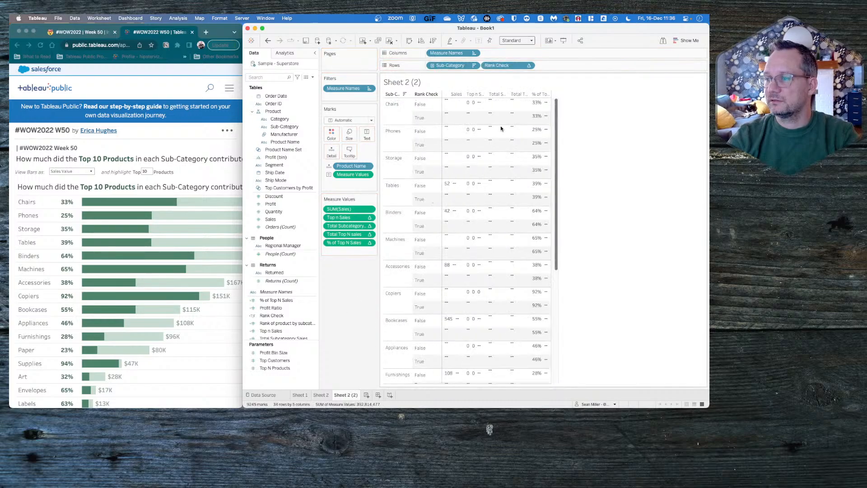
left_click_drag(499, 65, 358, 286)
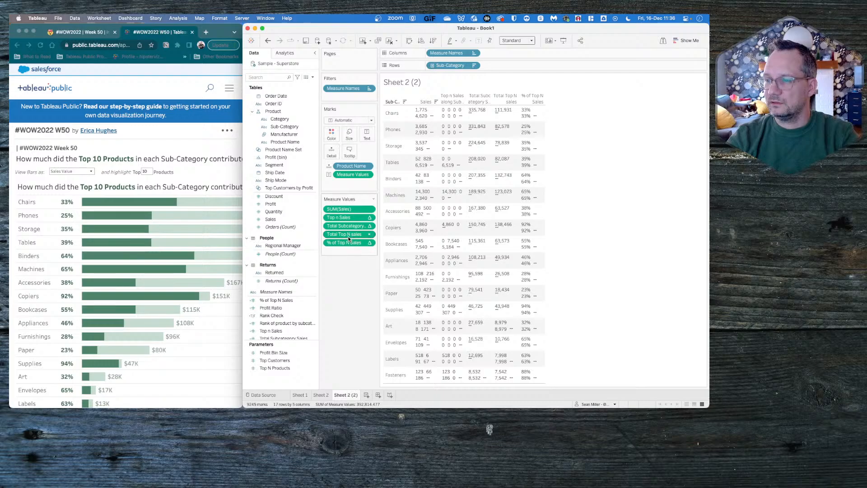
- Move % of Top N Sales from the measure values to the rows after Sub-Category and make it discrete
left_click_drag(349, 242, 511, 67)
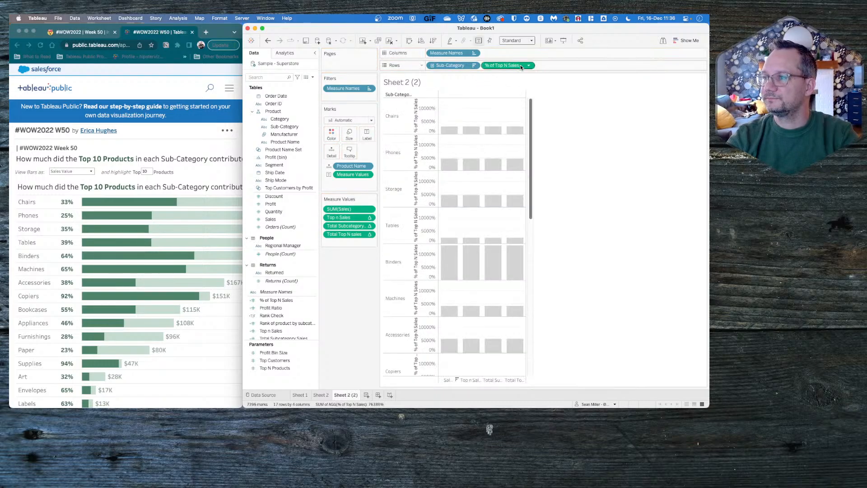
left_click(530, 66)
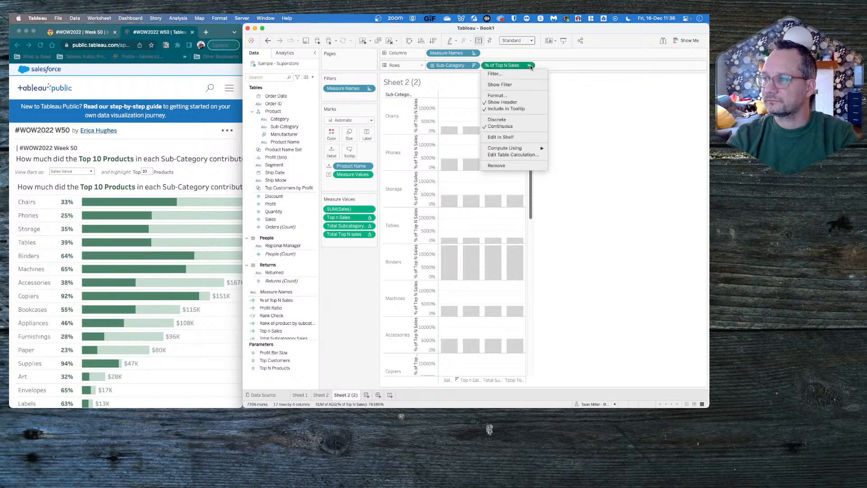
left_click(516, 119)
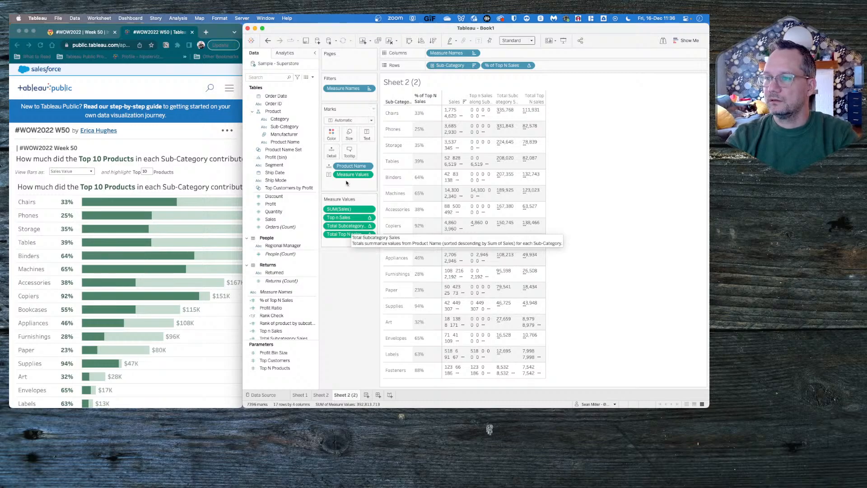
- Filter Measure Names to only Top n Sales and Total Subcategory Sales, both the versions along Sub-Category, Product Name
left_click(369, 89)
left_click(365, 96)
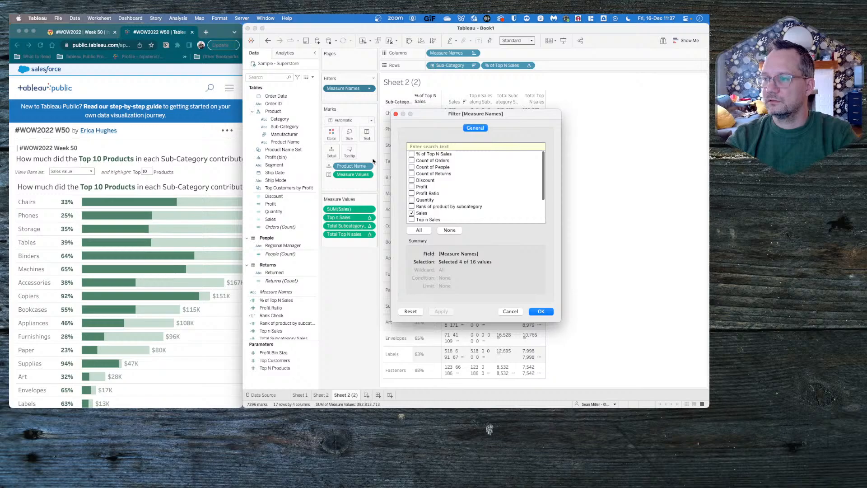
left_click(450, 230)
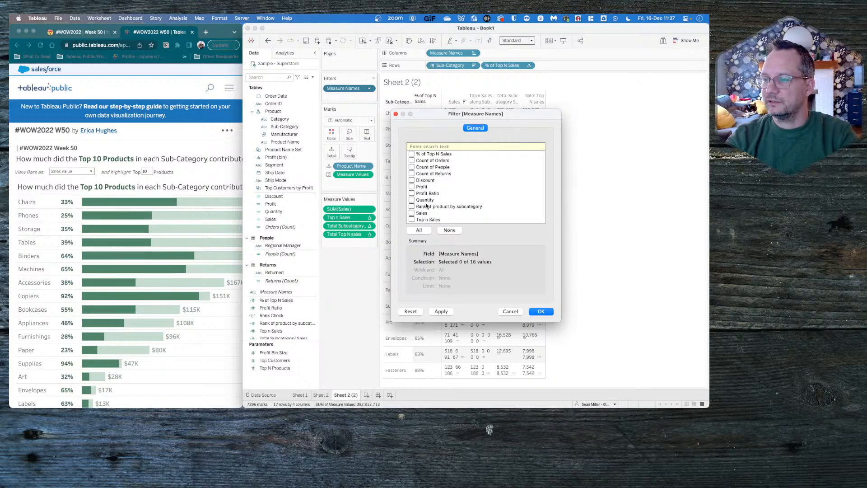
scroll(427, 205, "down", 5)
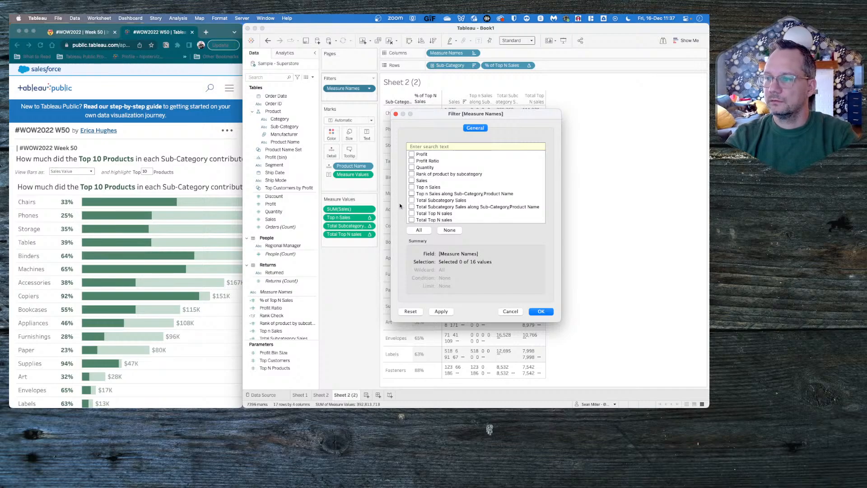
scroll(424, 205, "up", 1)
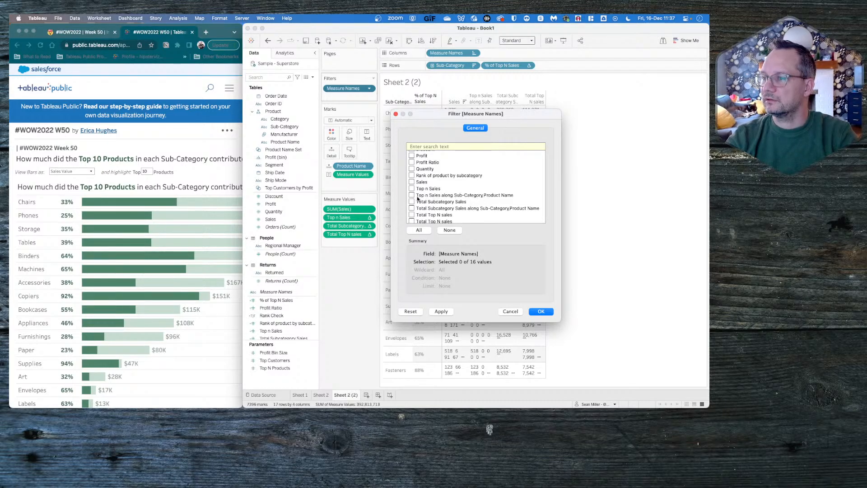
left_click(412, 208)
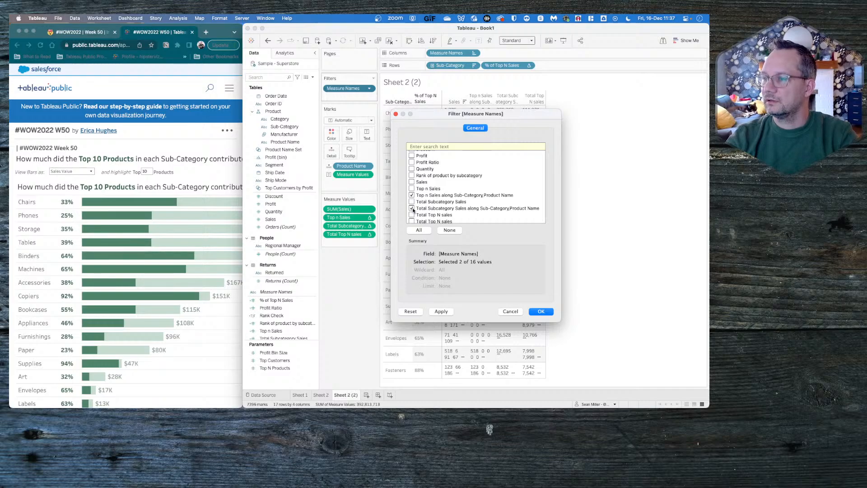
left_click(440, 311)
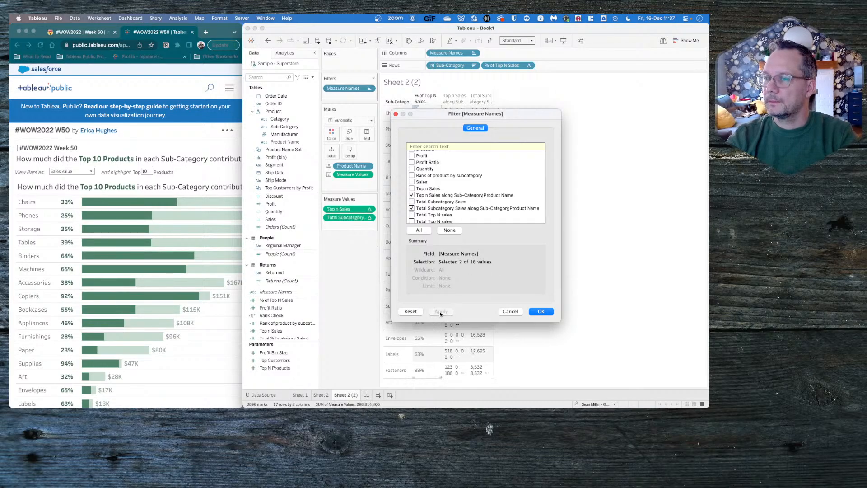
left_click(534, 311)
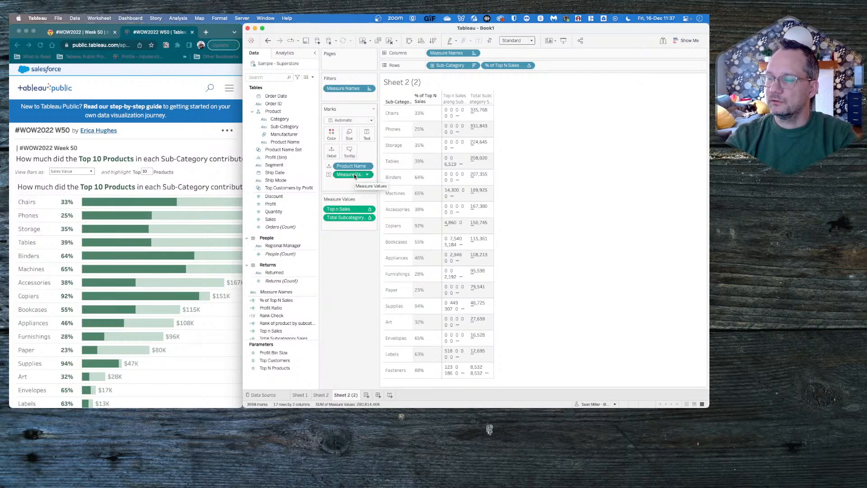
- Turn the table into bars with Measure Values on columns coloured by Measure Names, and fit the sheet to Entire View
left_click_drag(354, 176, 331, 134)
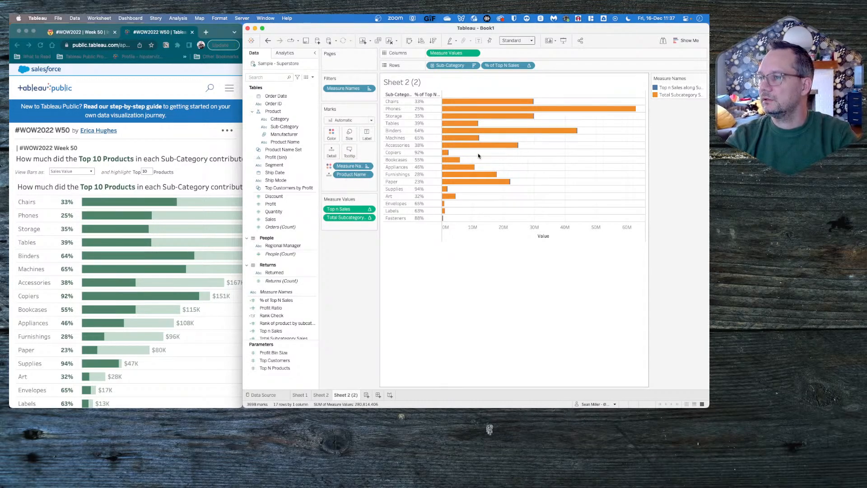
mouse_move(534, 102)
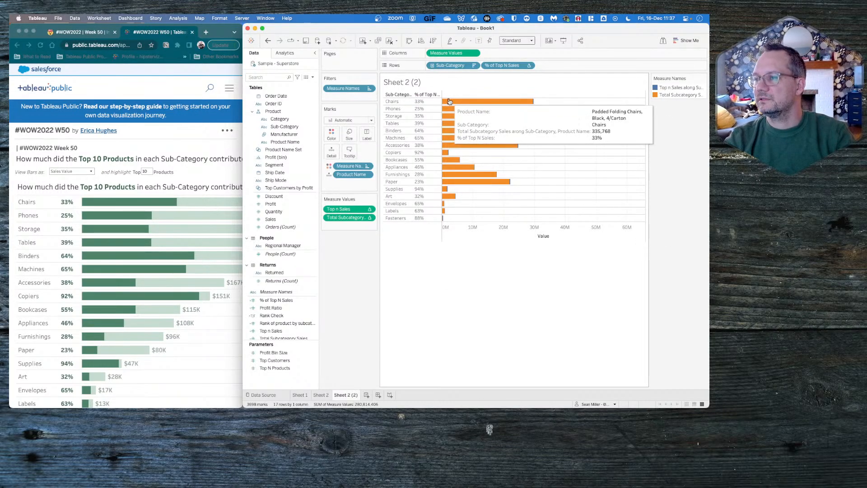
mouse_move(506, 106)
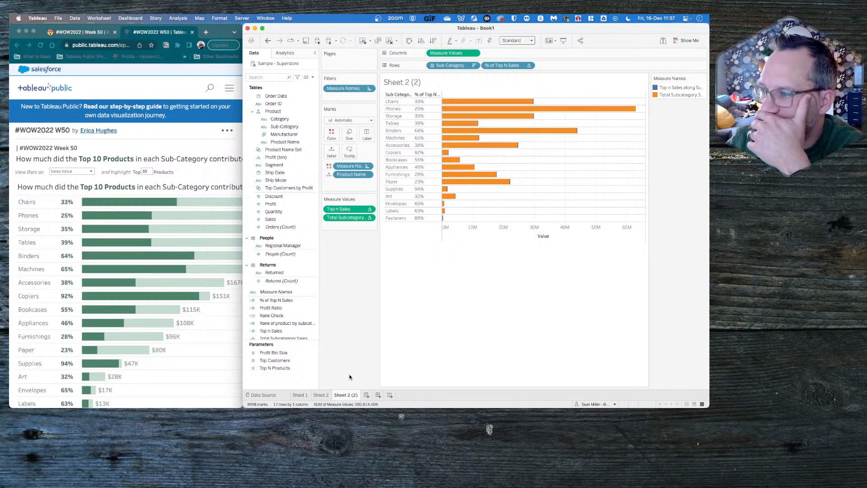
left_click(530, 40)
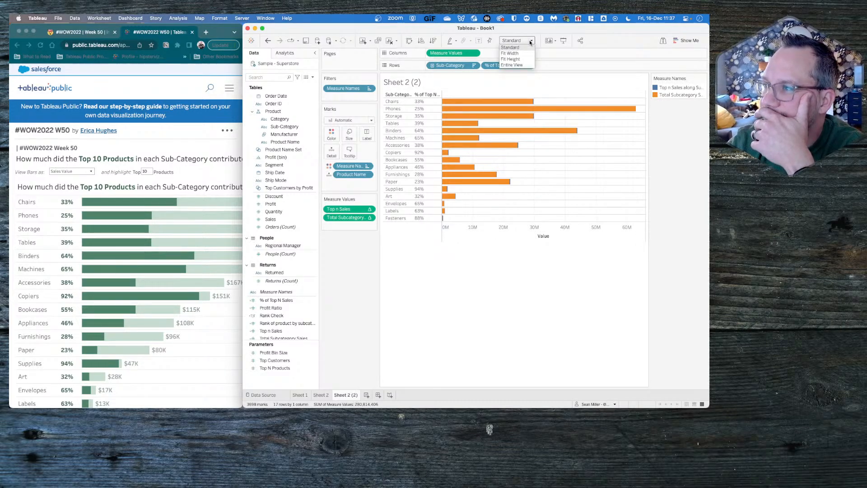
left_click(524, 64)
mouse_move(536, 118)
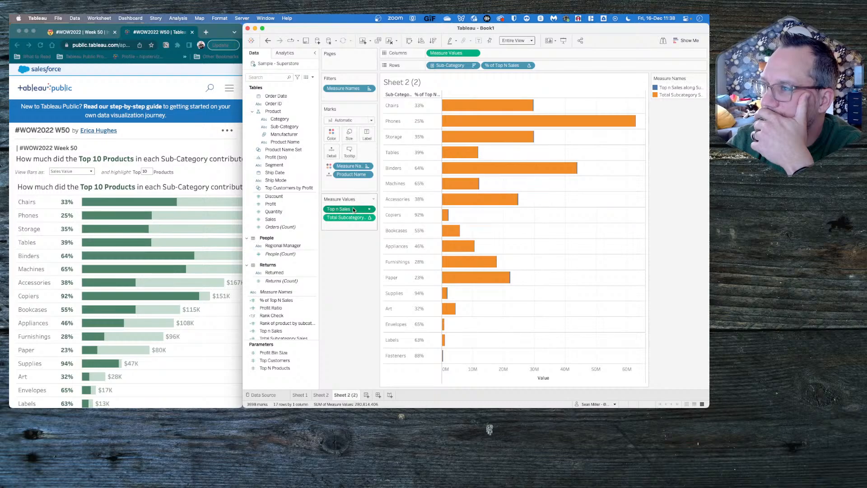
- Replace Measure Values on the columns with separate Total Subcategory Sales and Top n Sales fields
left_click_drag(353, 209, 494, 57)
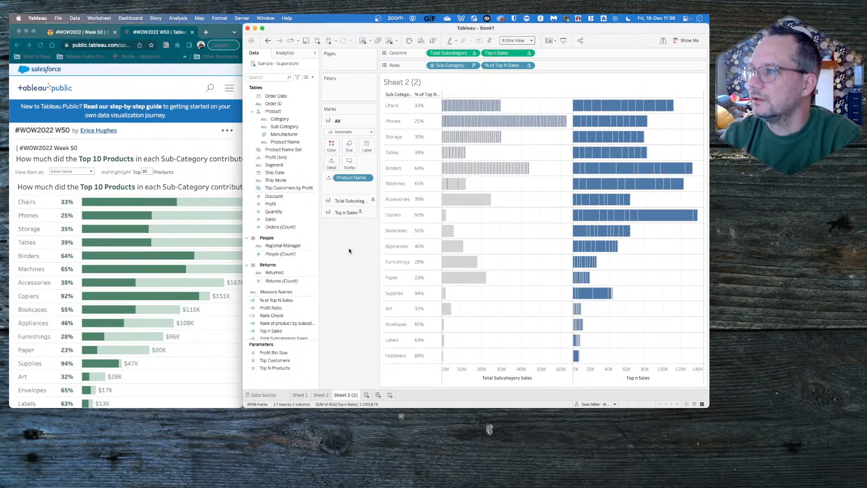
key("super+z")
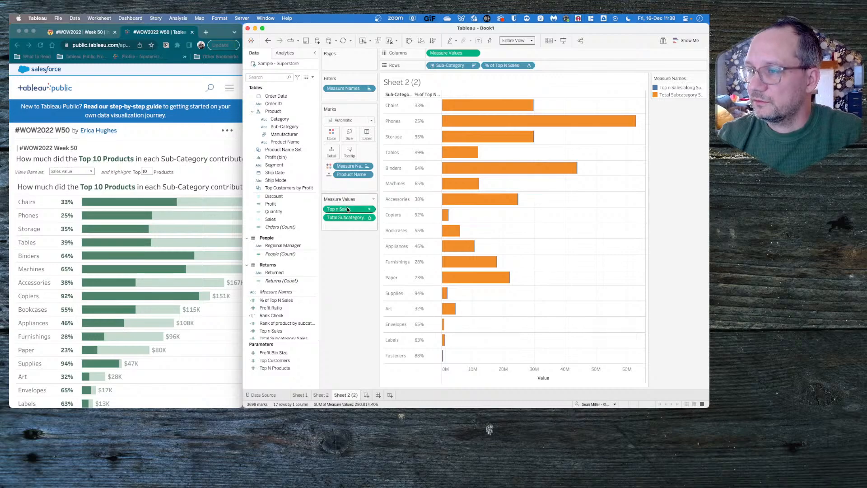
left_click_drag(348, 209, 512, 54)
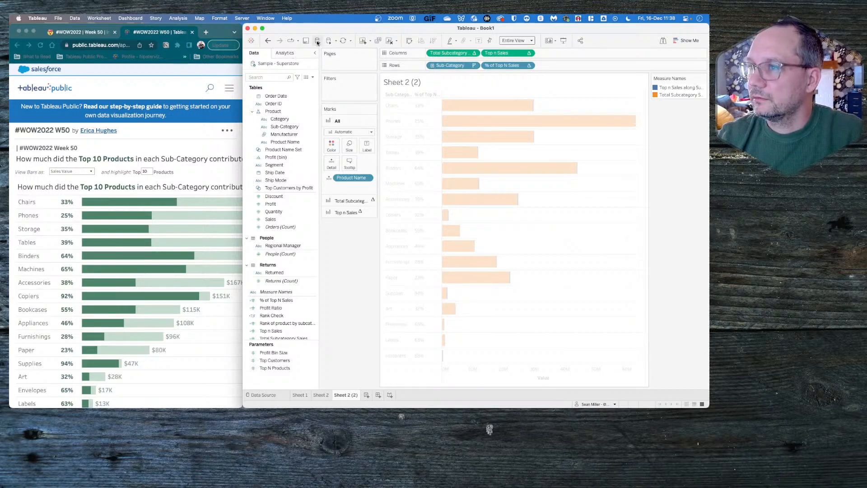
left_click(328, 41)
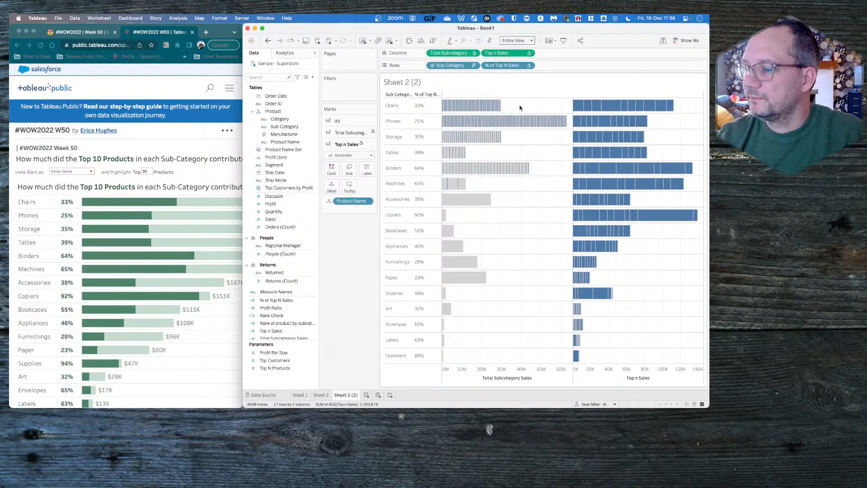
left_click(320, 395)
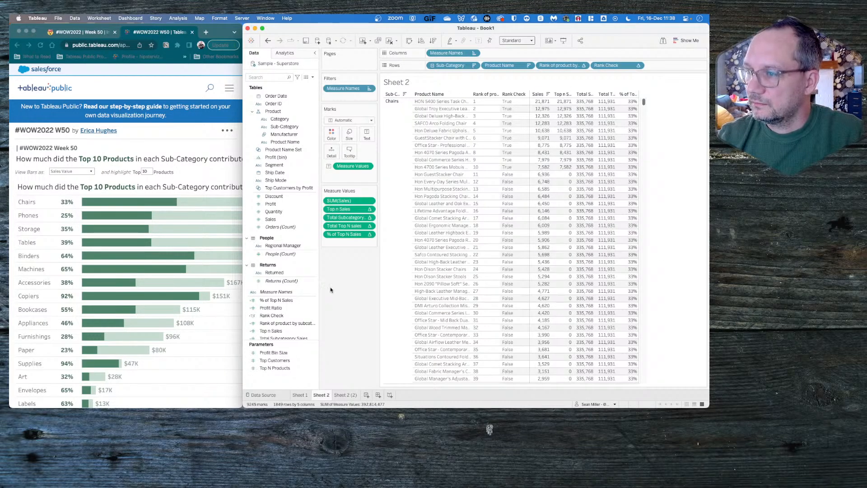
left_click(313, 82)
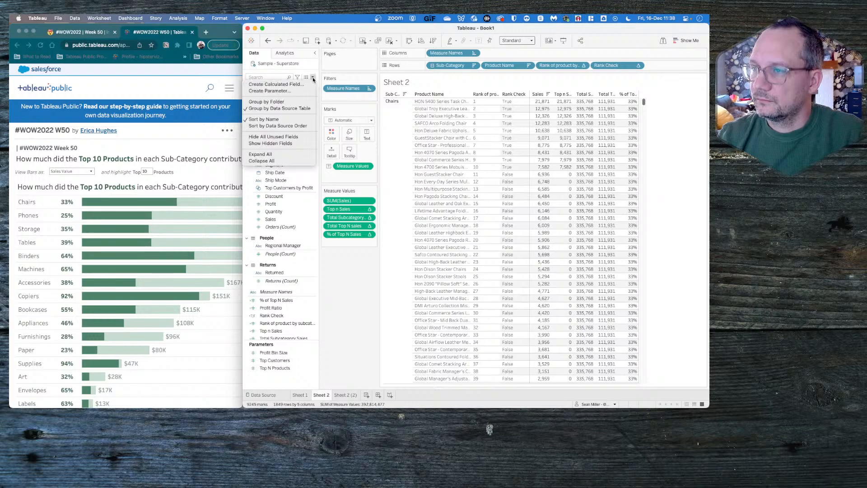
left_click(301, 85)
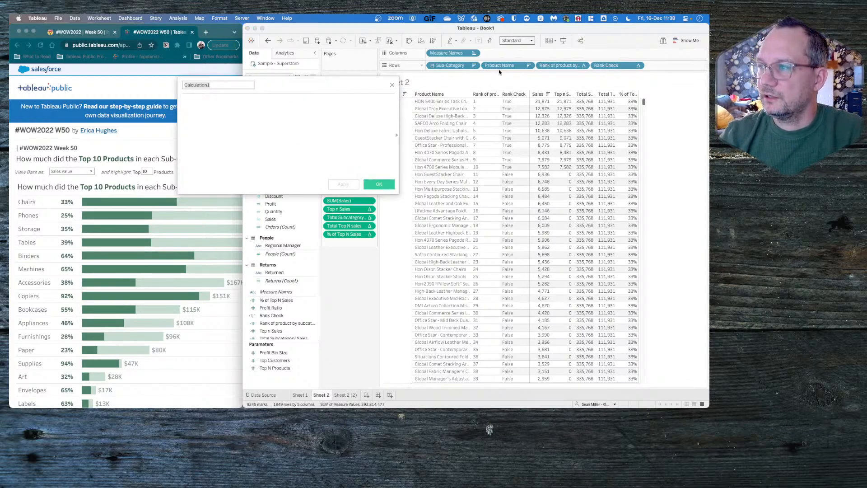
mouse_move(503, 67)
left_mouse_down()
mouse_move(375, 266)
mouse_move(504, 68)
left_mouse_up()
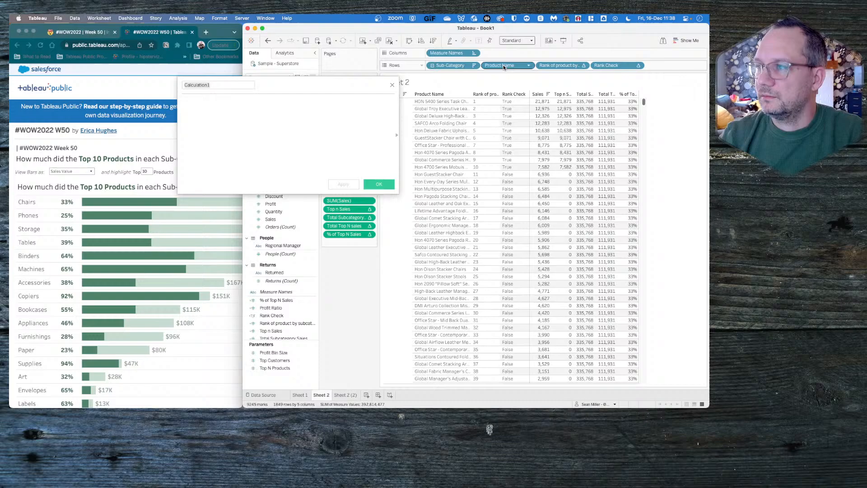
left_click(392, 84)
- Create a new worksheet and place Sub-Category on its rows
left_click(366, 395)
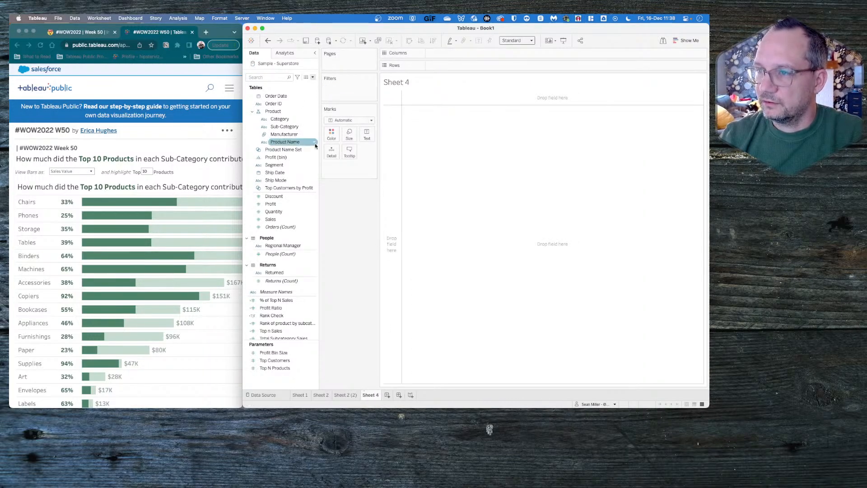
left_click_drag(287, 127, 451, 66)
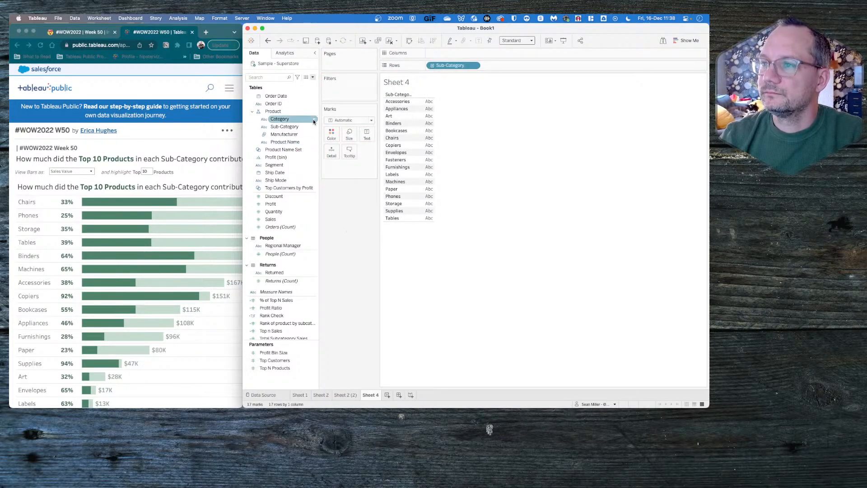
left_click(313, 78)
left_click(351, 228)
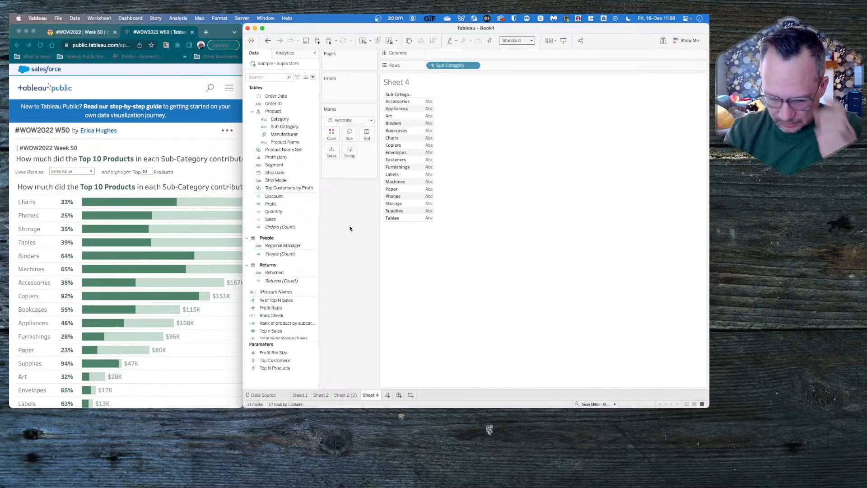
left_click(313, 78)
left_click(299, 84)
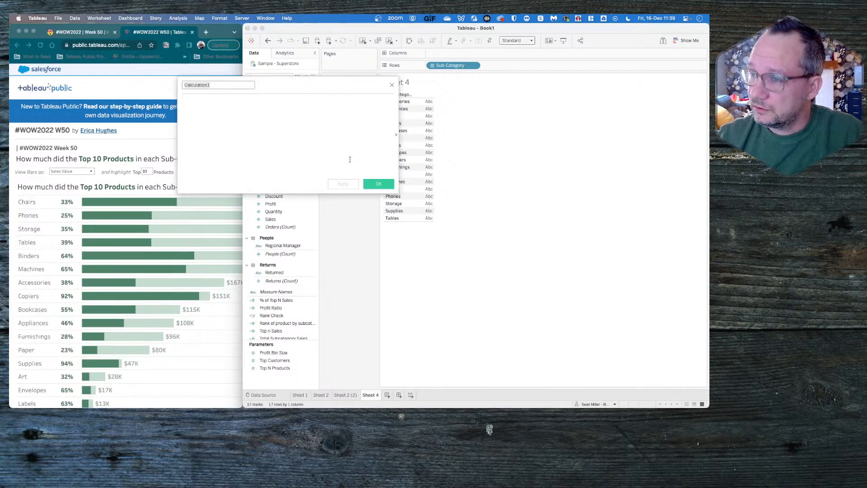
left_click(292, 125)
type("in")
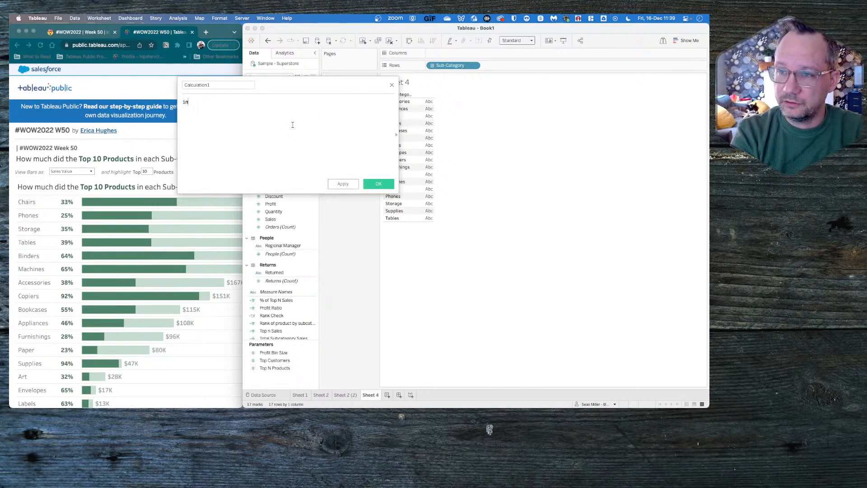
type("clude")
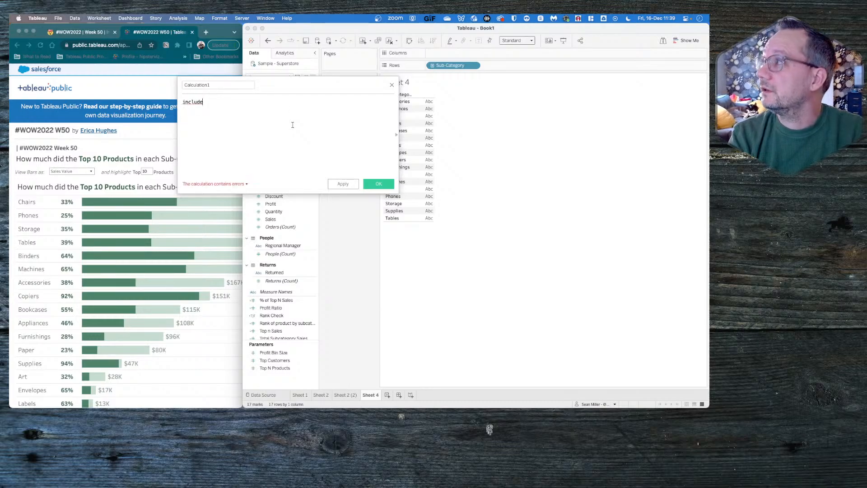
left_click(391, 84)
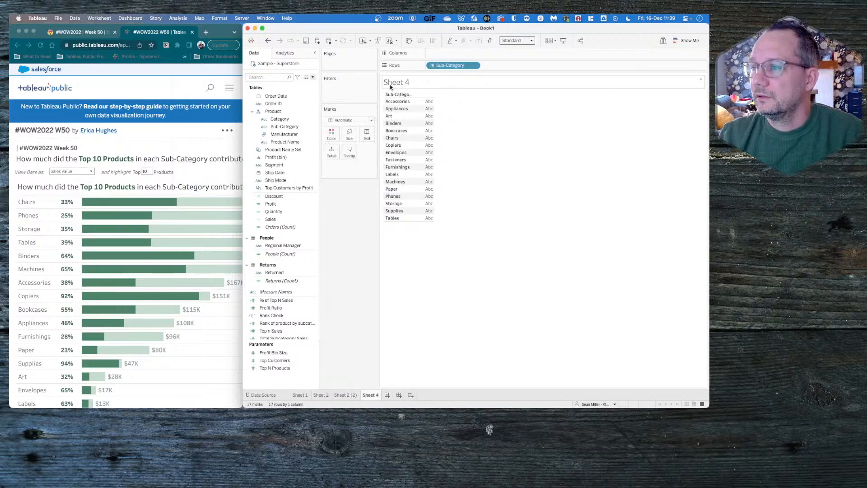
- Check the product table on Sheet 2 and return to the Sheet 2 (2) bar chart
left_click(322, 394)
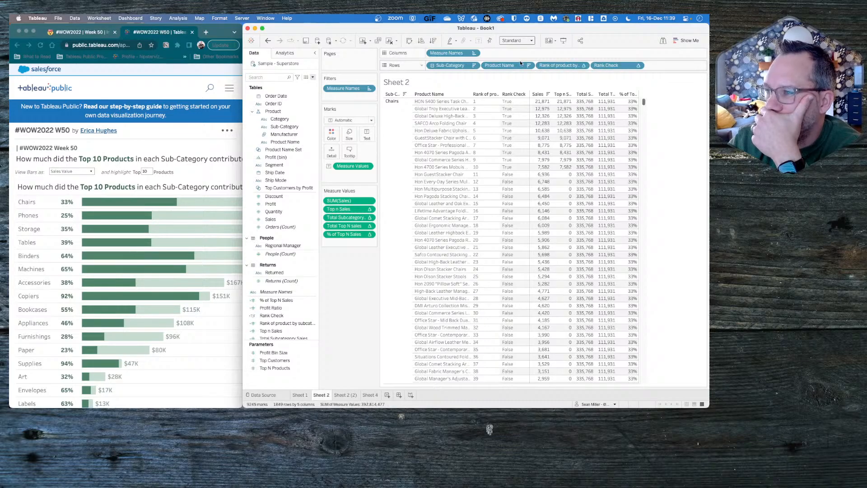
left_click(346, 394)
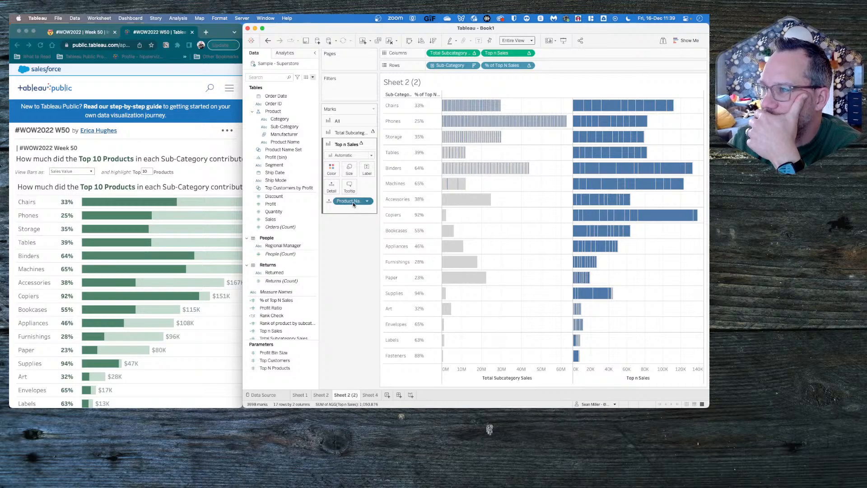
- Try removing Product Name from the marks and computing Total Subcategory Sales along Sub-Category only
left_click_drag(353, 201, 352, 292)
left_click(337, 121)
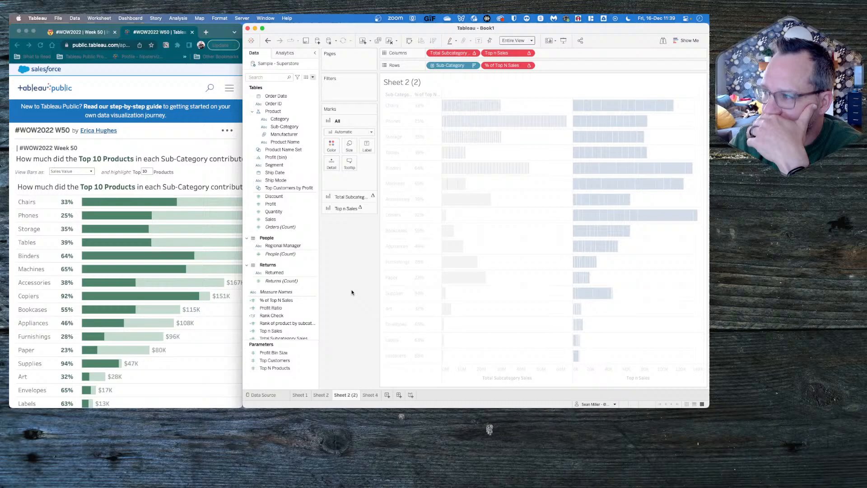
left_click(473, 54)
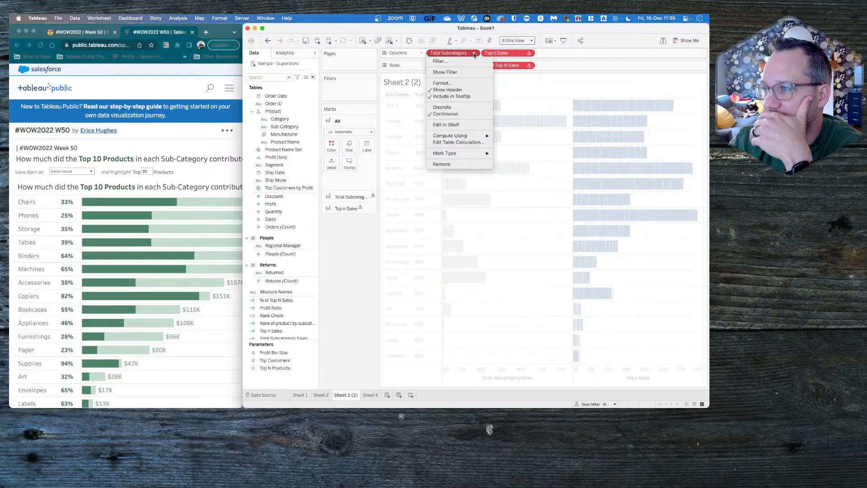
left_click(469, 144)
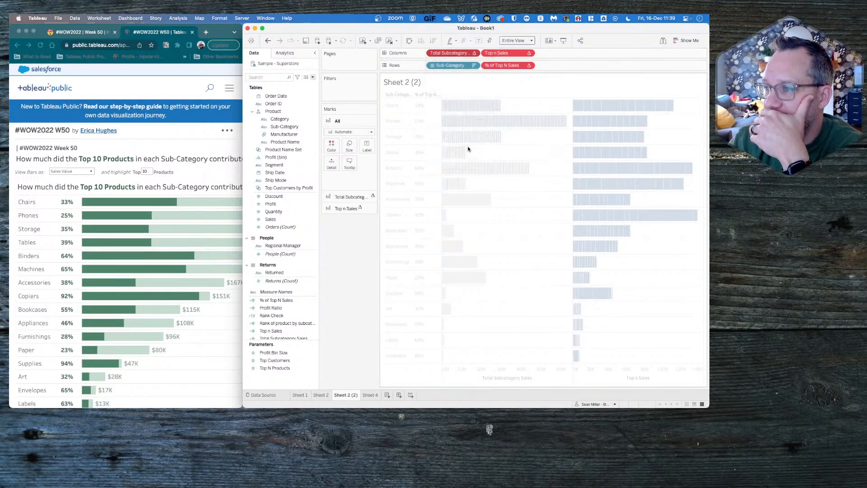
left_click(475, 54)
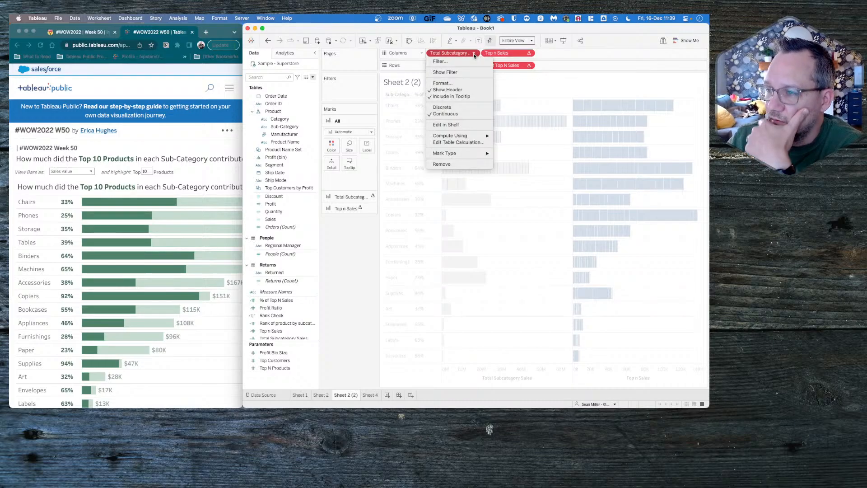
left_click(461, 141)
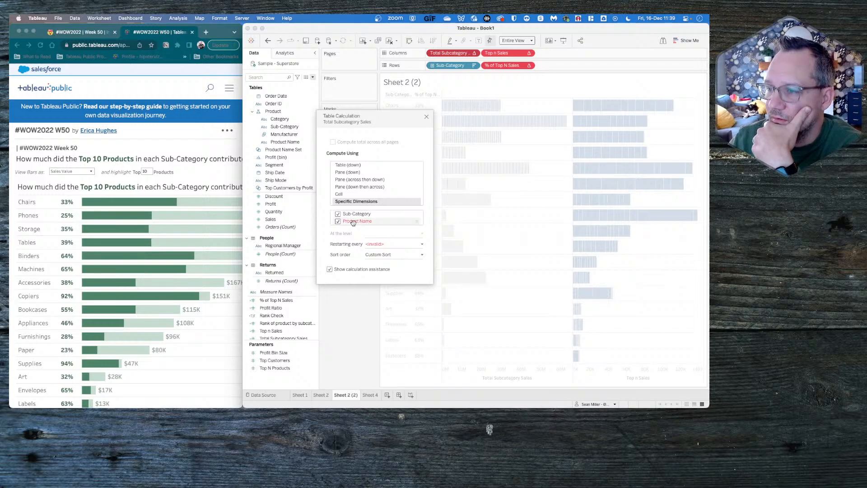
left_click(339, 221)
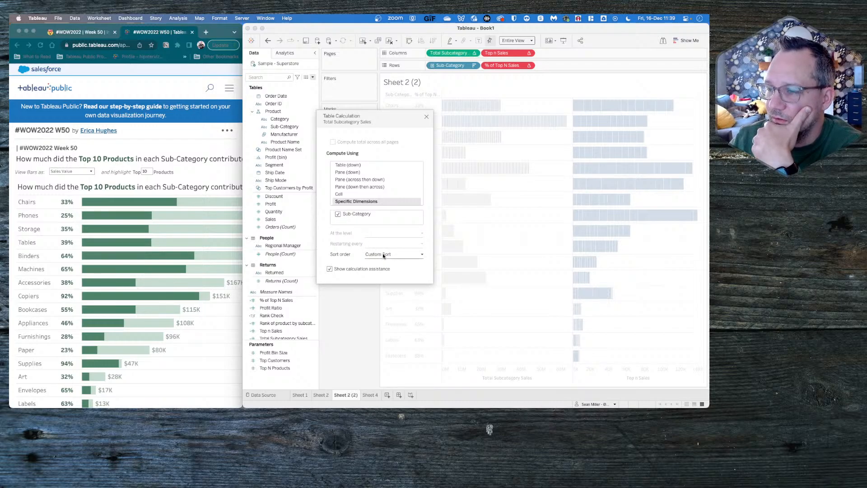
- Try computing the Top n Sales table calculation along Sub-Category only, without Product Name
left_click(529, 53)
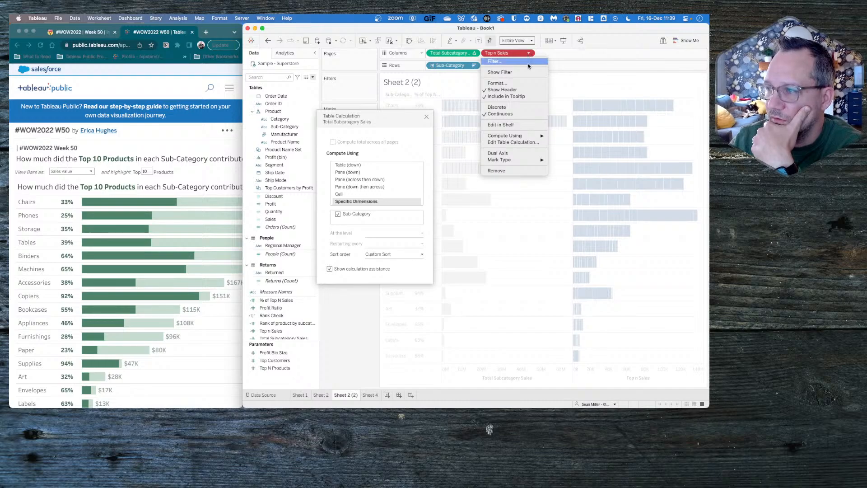
left_click(513, 142)
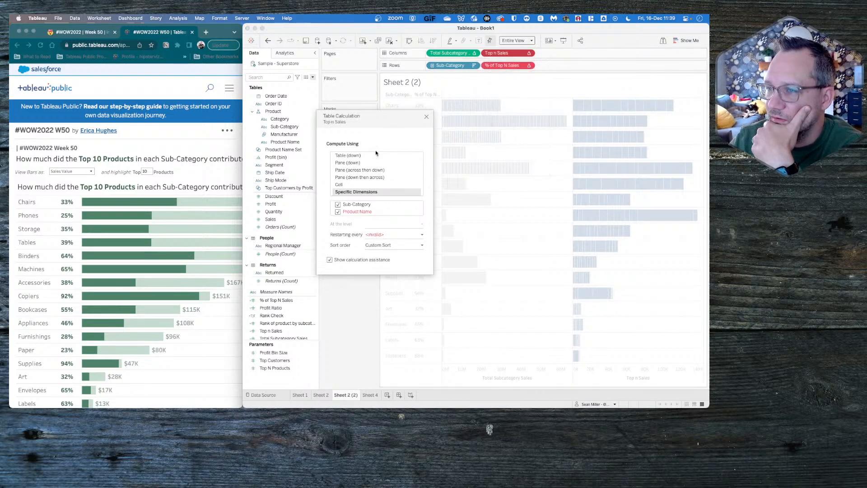
left_click(337, 211)
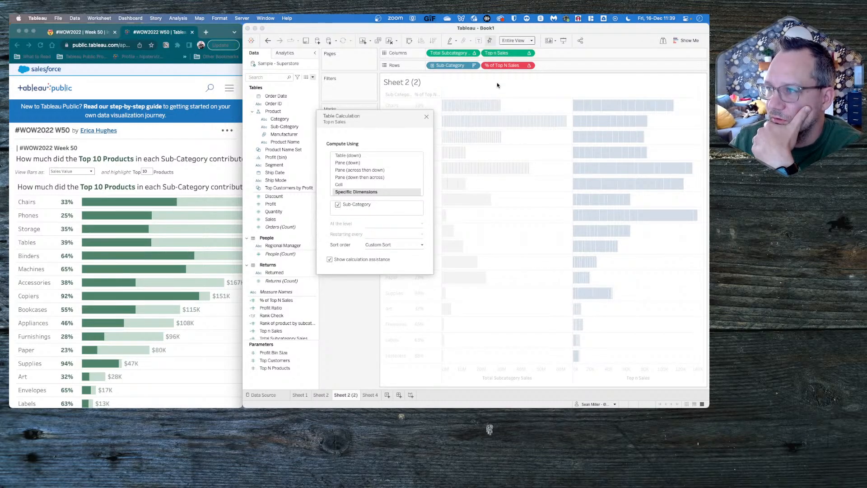
- Try excluding Product Name from all nested calculations of % of Top N Sales: rank by subcategory, Total Top N sales and Total Subcategory Sales
left_click(530, 65)
left_click(506, 154)
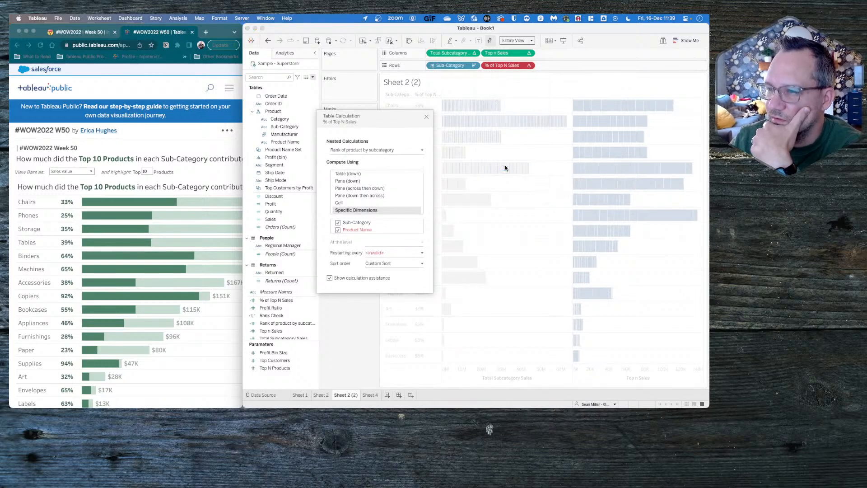
left_click(338, 229)
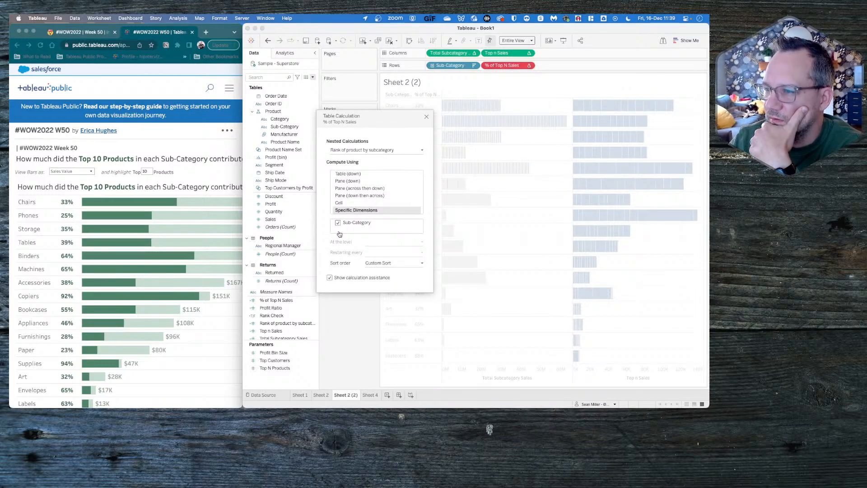
left_click(363, 151)
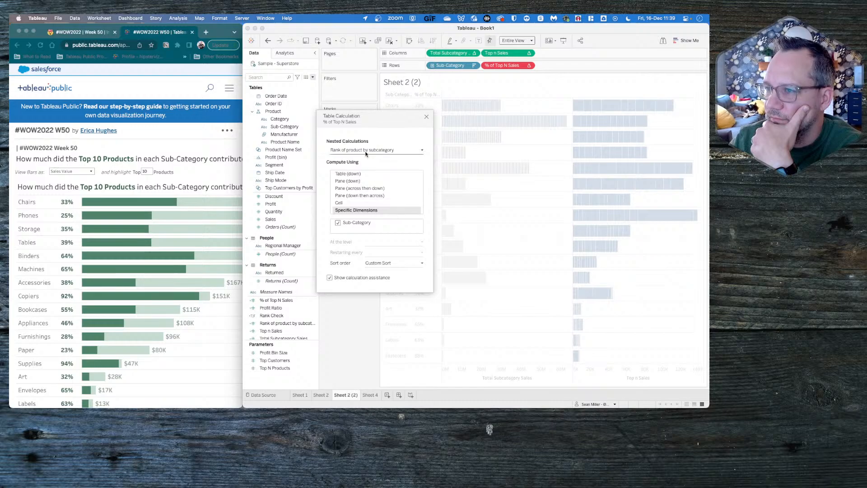
left_click(361, 157)
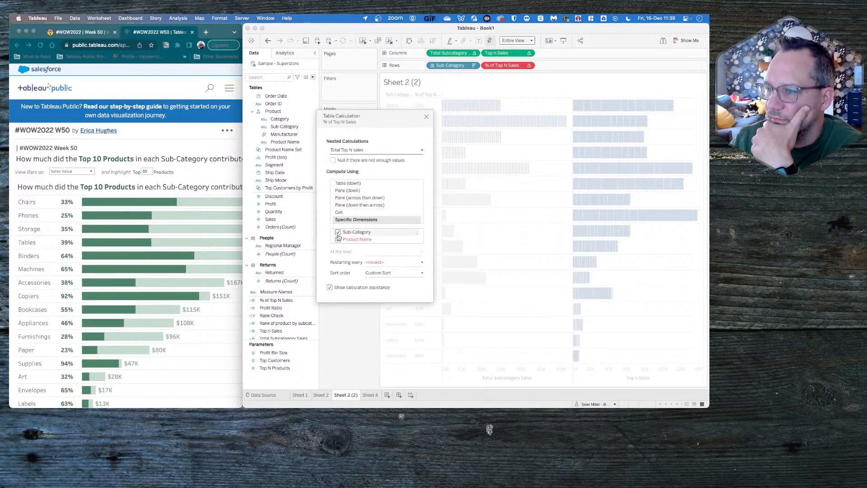
left_click(374, 149)
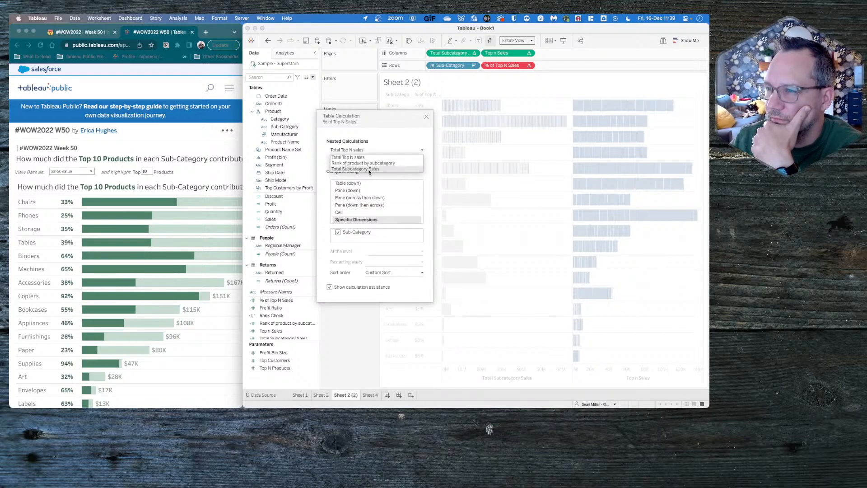
left_click(370, 169)
left_click(338, 240)
left_click(339, 239)
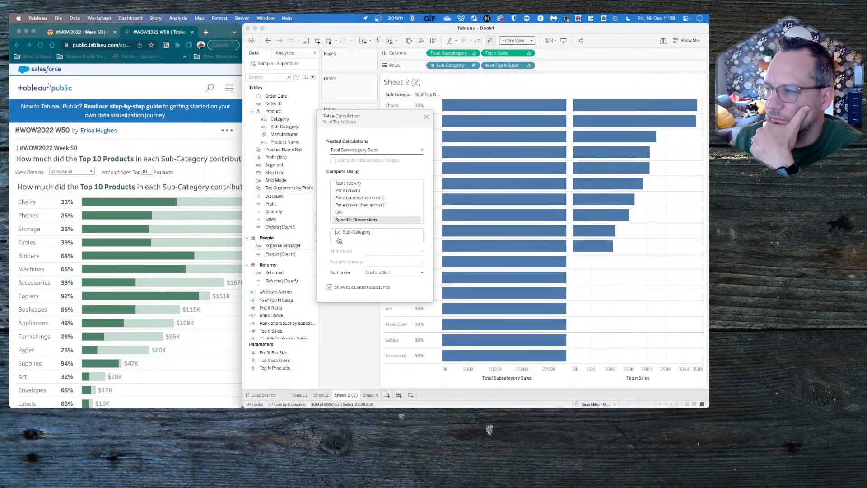
left_click(347, 355)
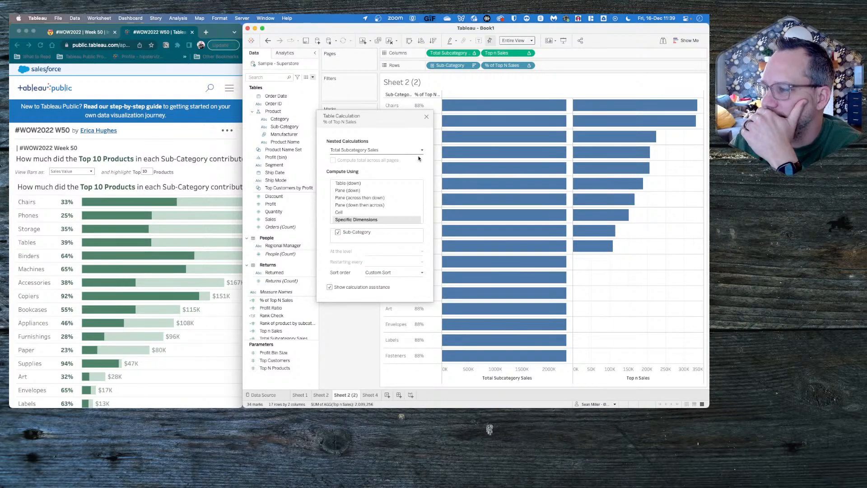
left_click(426, 116)
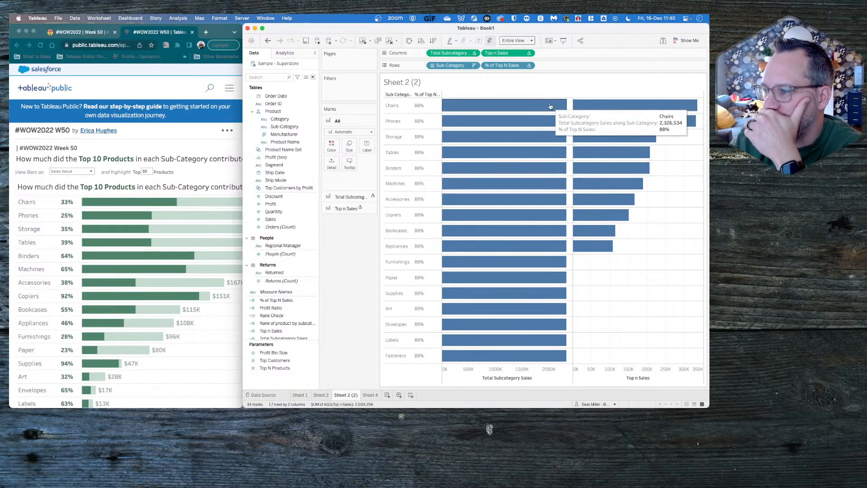
- Try computing Total Subcategory Sales using Pane (down then across)
left_click(474, 53)
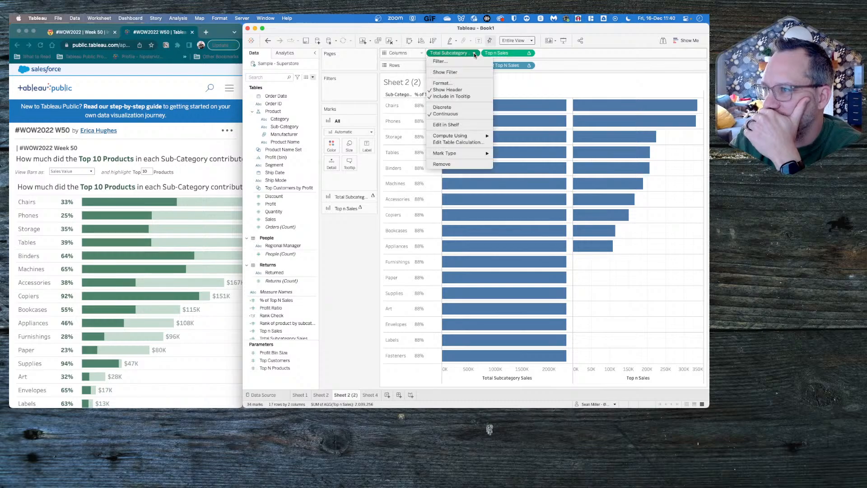
left_click(468, 142)
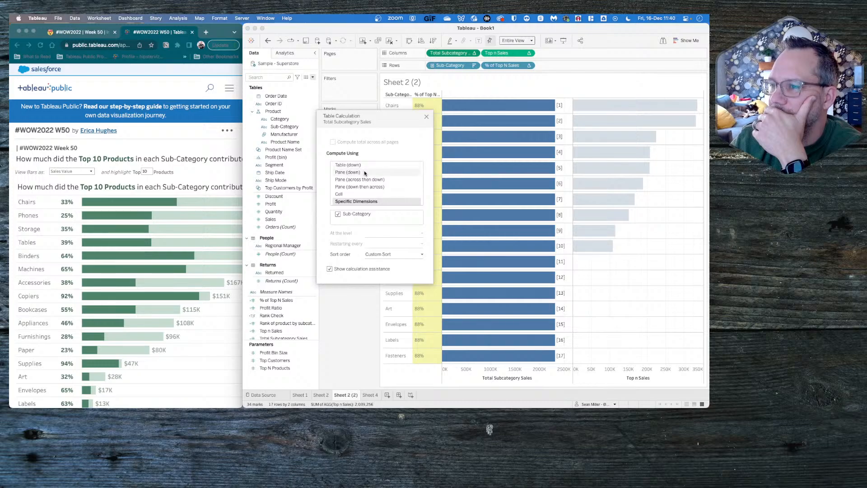
left_click(361, 187)
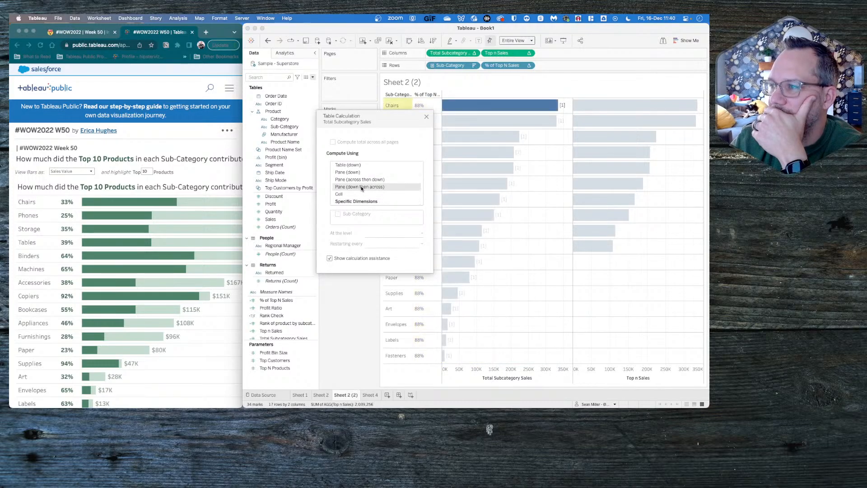
left_click(350, 332)
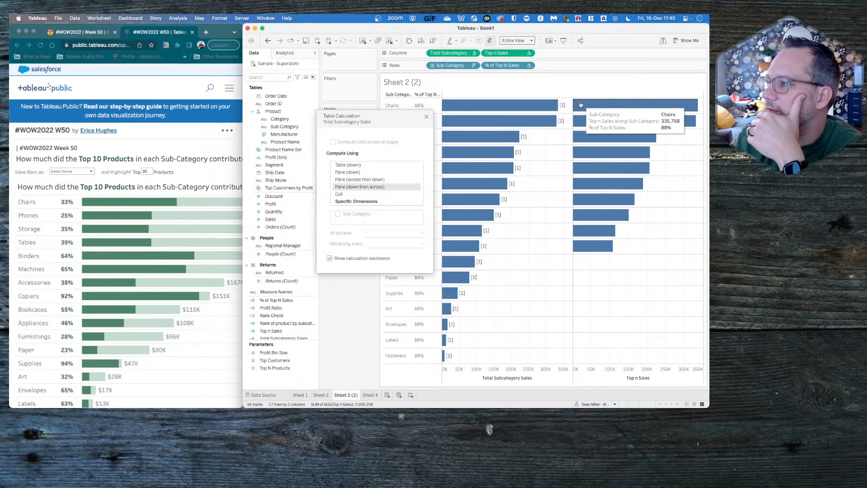
left_click(427, 119)
left_click(426, 119)
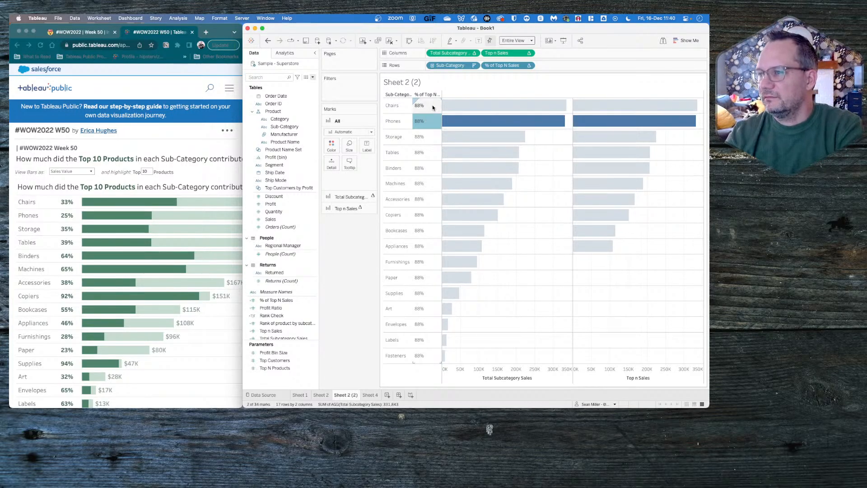
- Try computing the nested Total Top N sales of % of Top N Sales using Table (down) and Pane (down)
left_click(528, 66)
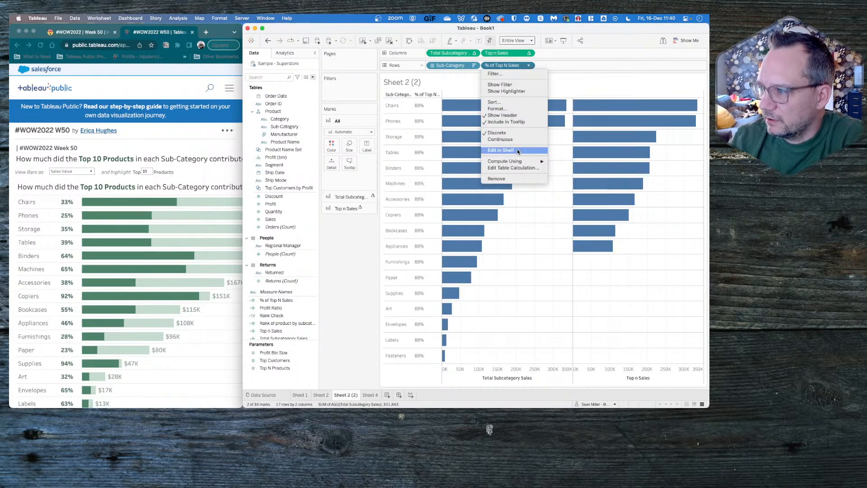
left_click(511, 167)
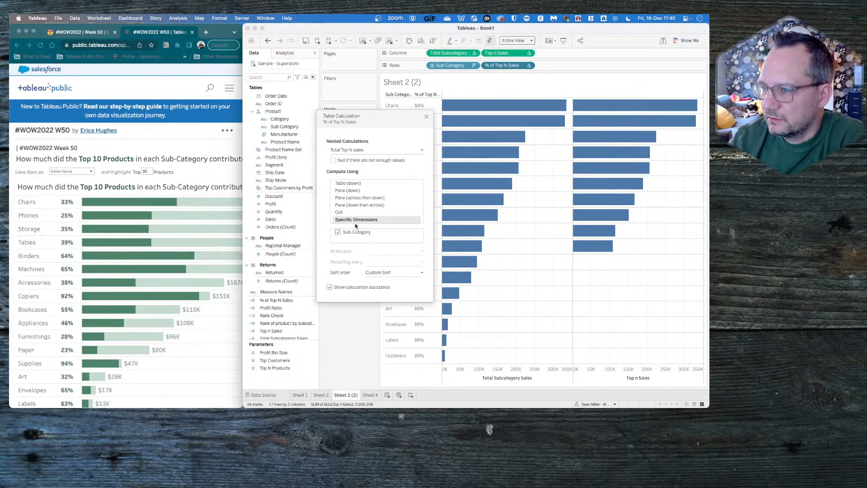
left_click(356, 183)
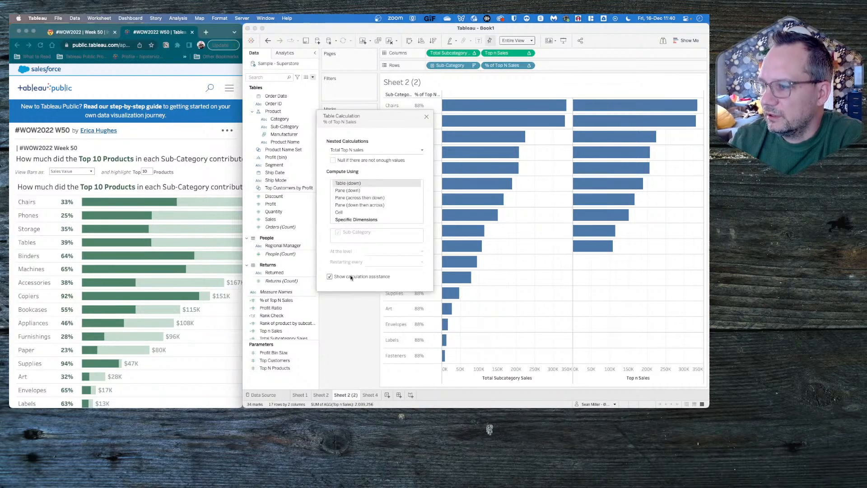
left_click(349, 190)
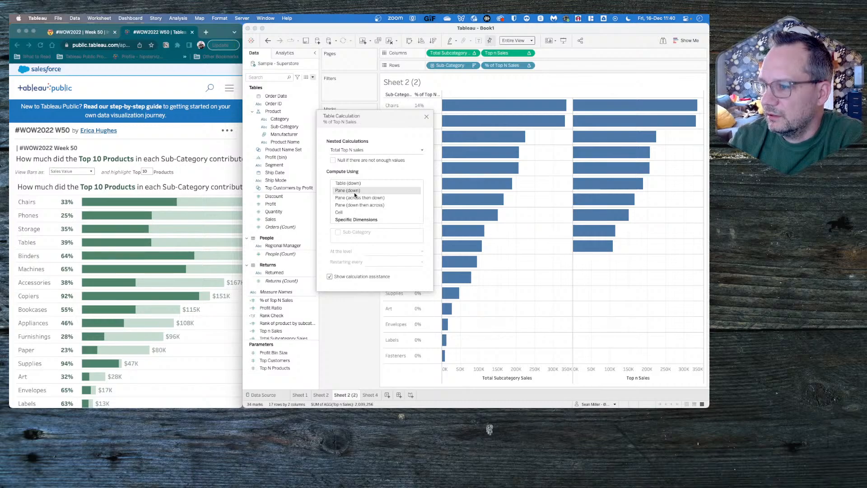
left_click_drag(397, 119, 299, 149)
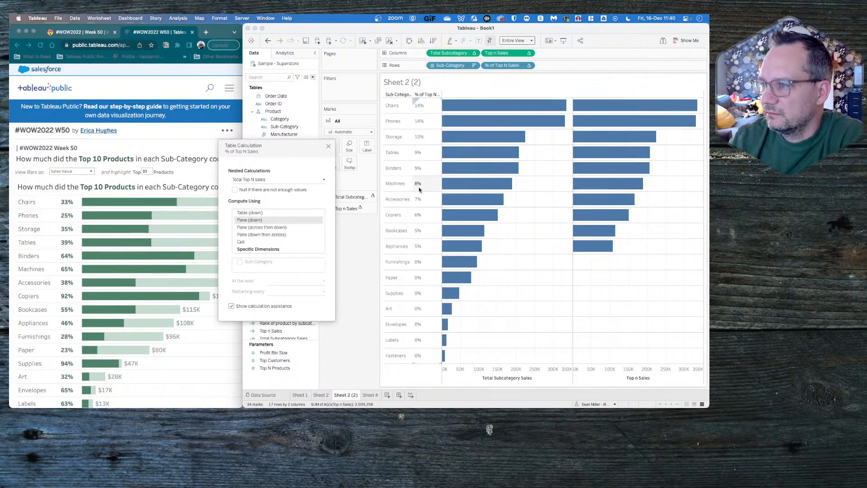
left_click(328, 145)
- Undo the table calculation changes and the removal of Product Name from the marks
left_click(268, 40)
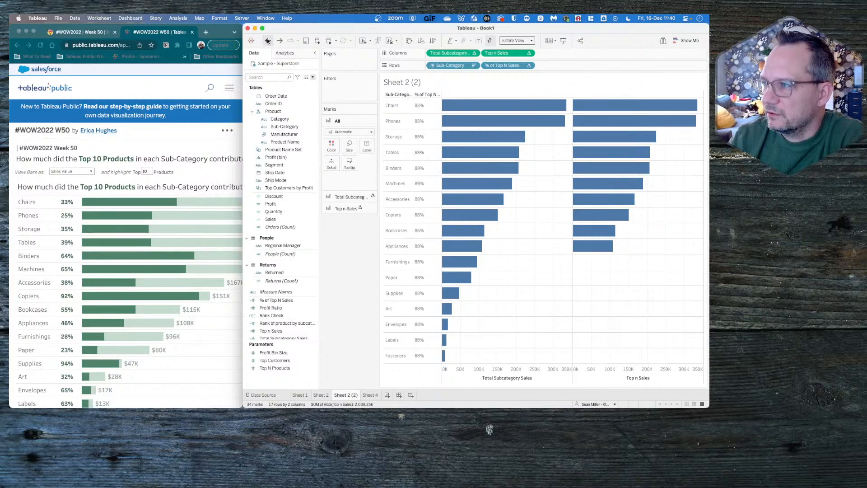
left_click(267, 41)
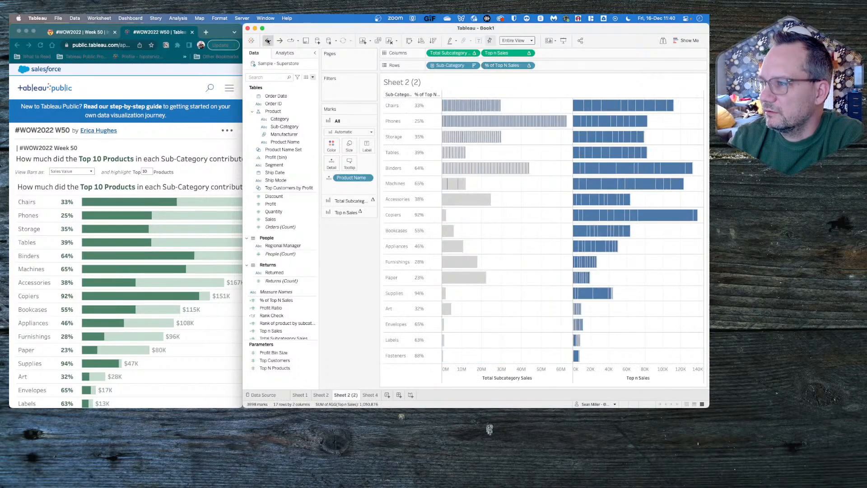
- Undo the addition of Sheet 4 and return to Sheet 2 (2)
left_click(268, 41)
left_click(268, 41)
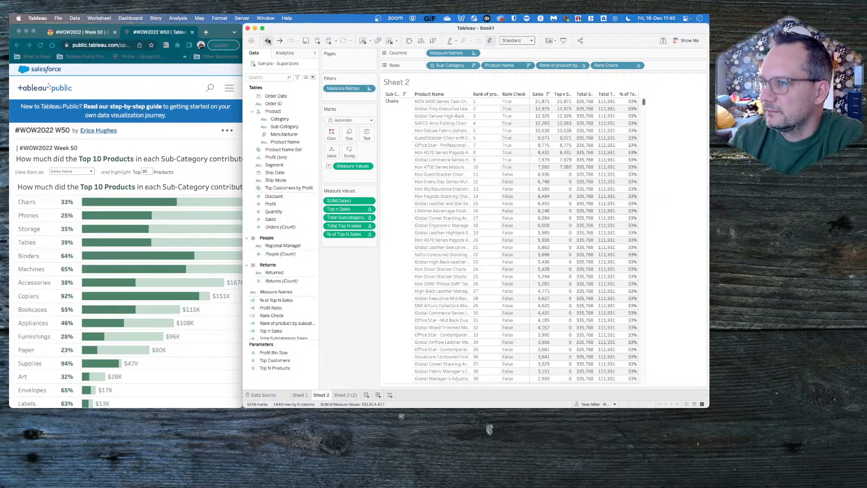
left_click(346, 395)
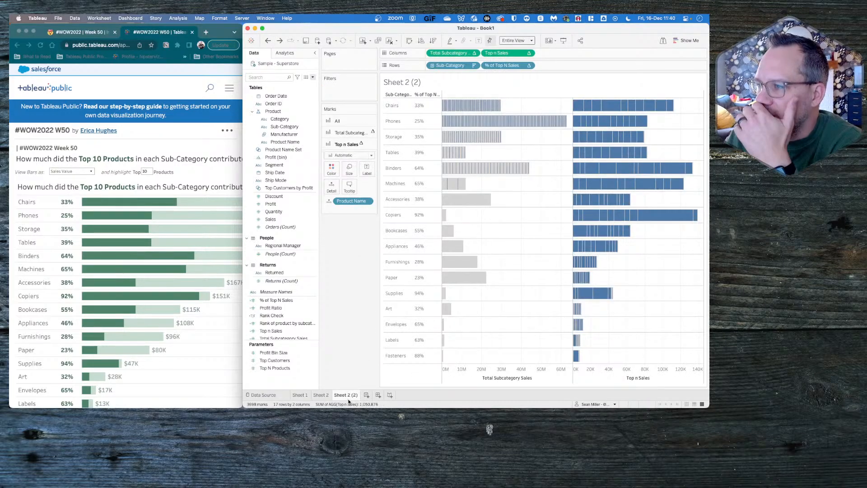
- Examine the product ranks, Rank Check and sales totals in Sheet 2's table for the Chairs and Phones sub-categories
left_click(321, 395)
mouse_move(561, 155)
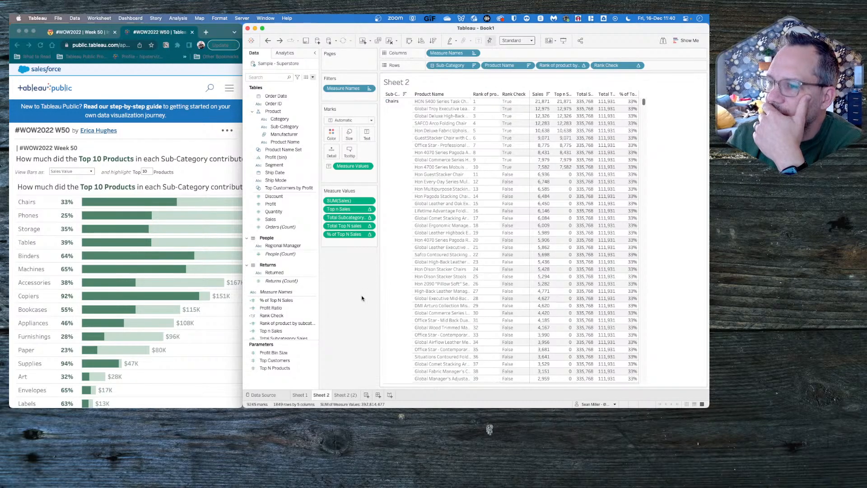
left_click(313, 77)
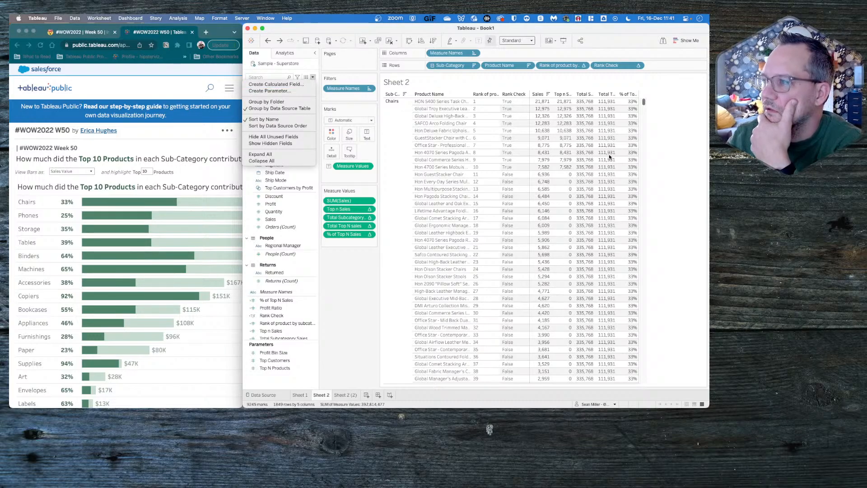
left_click(525, 163)
scroll(527, 169, "down", 15)
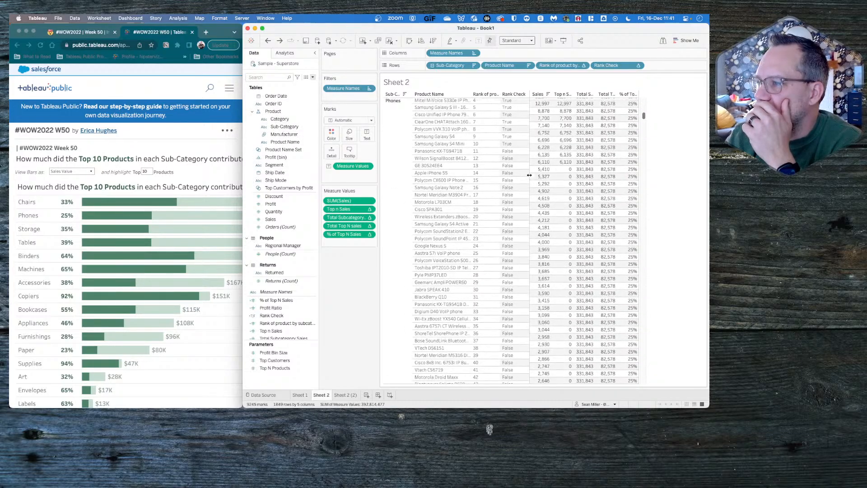
scroll(528, 175, "up", 8)
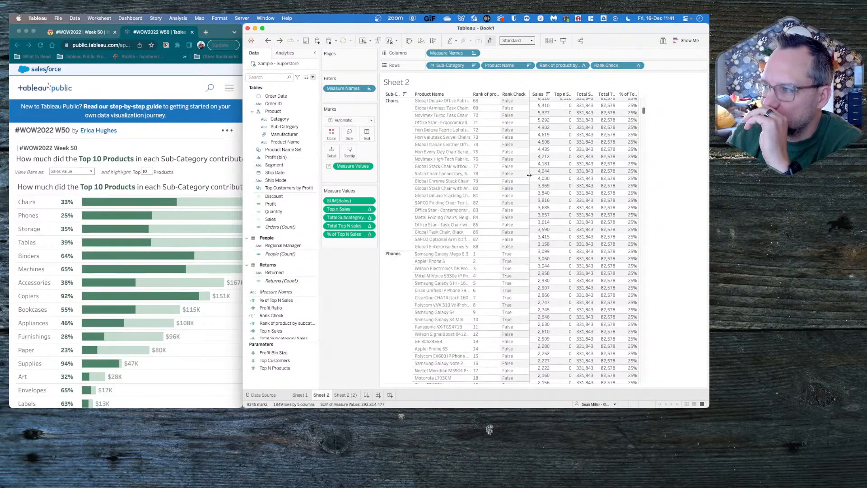
scroll(528, 175, "up", 10)
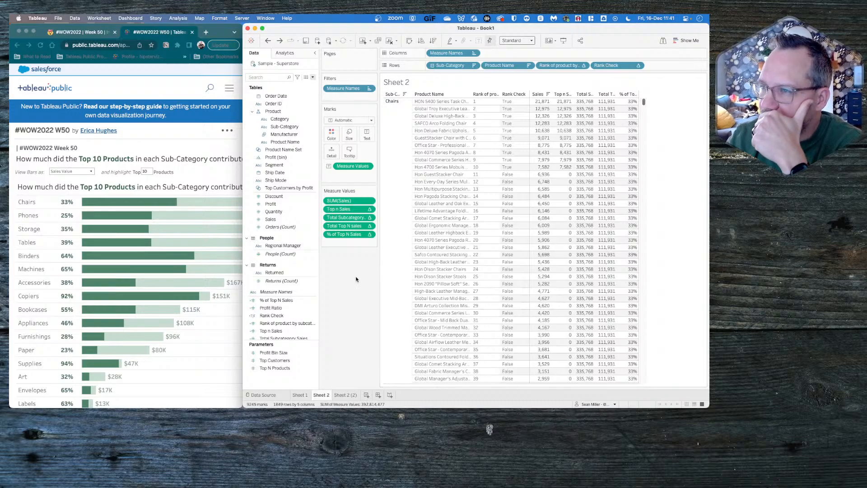
left_click(313, 77)
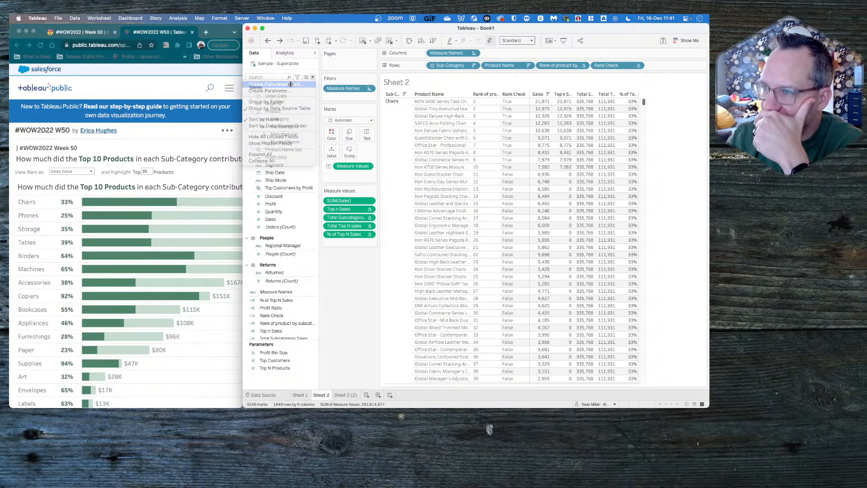
left_click(290, 84)
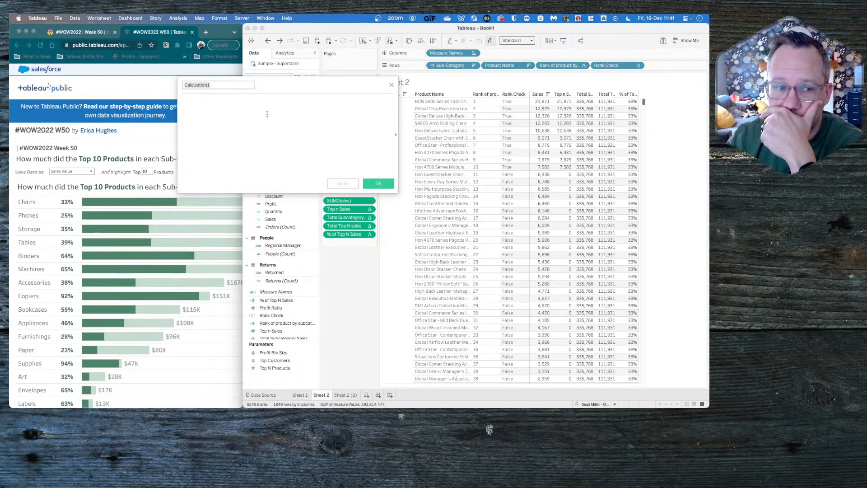
left_click(390, 86)
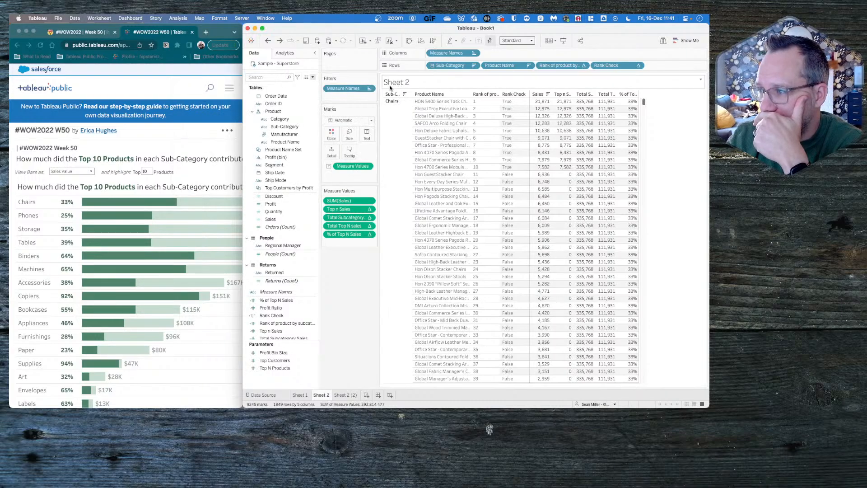
mouse_move(545, 183)
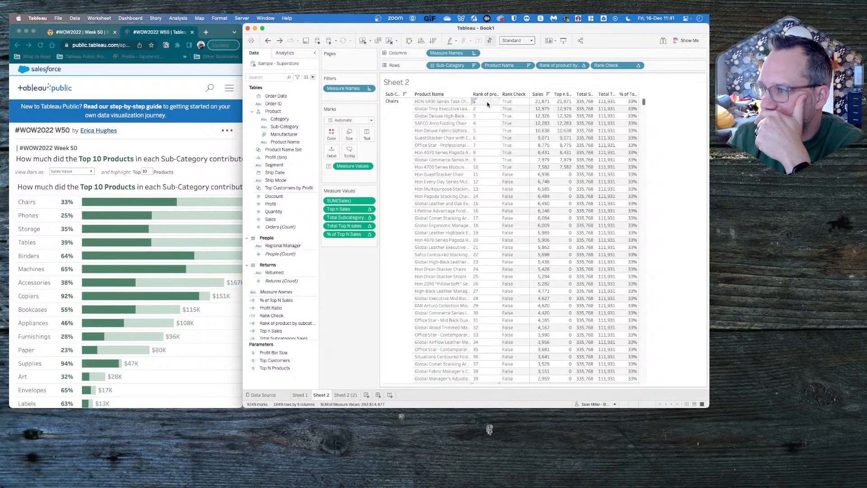
right_click(448, 92)
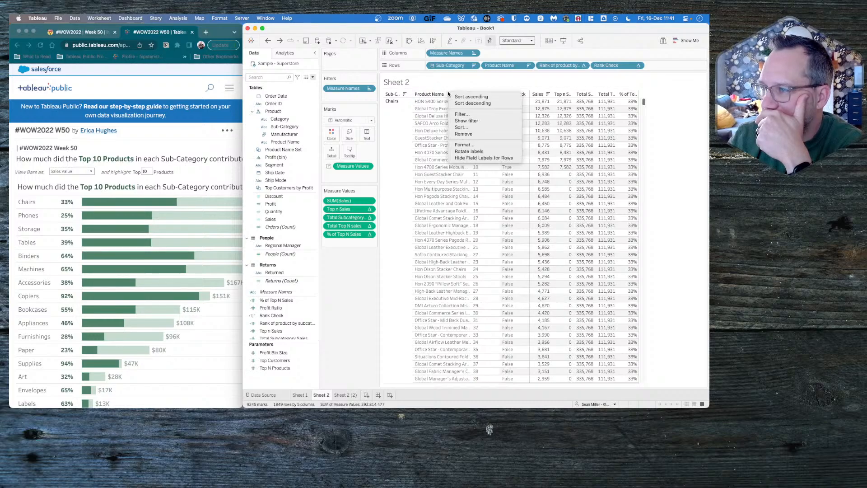
left_click(432, 86)
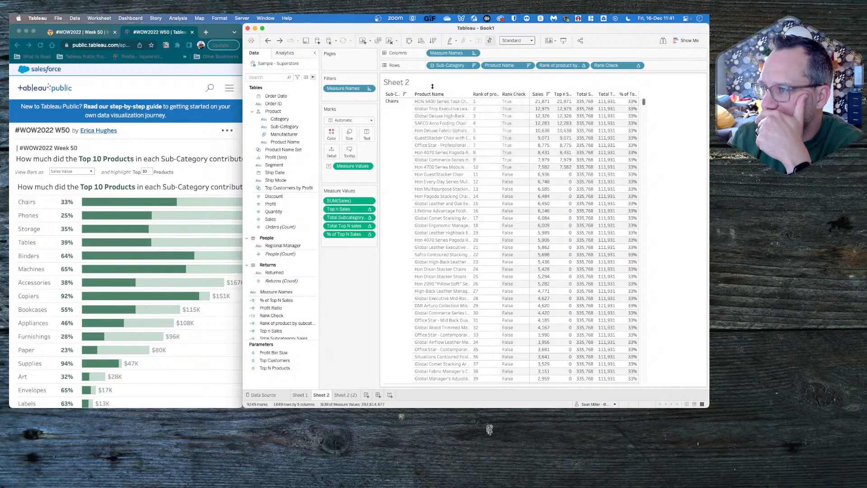
left_click(527, 66)
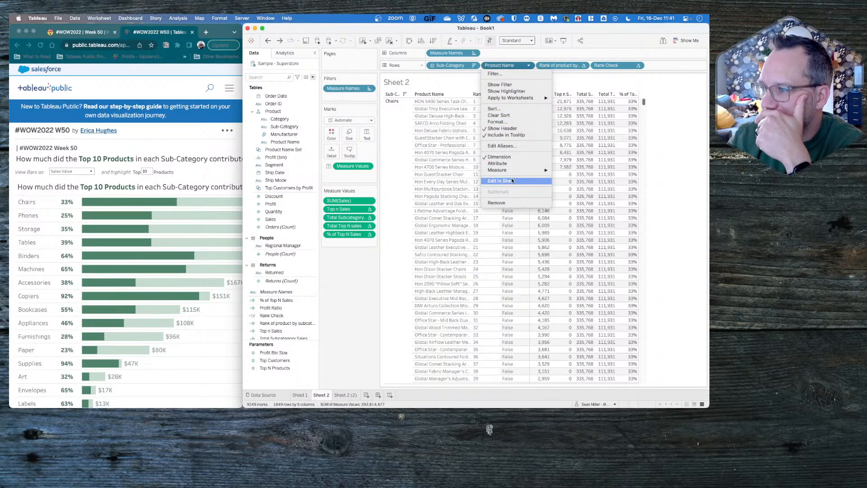
left_click(509, 66)
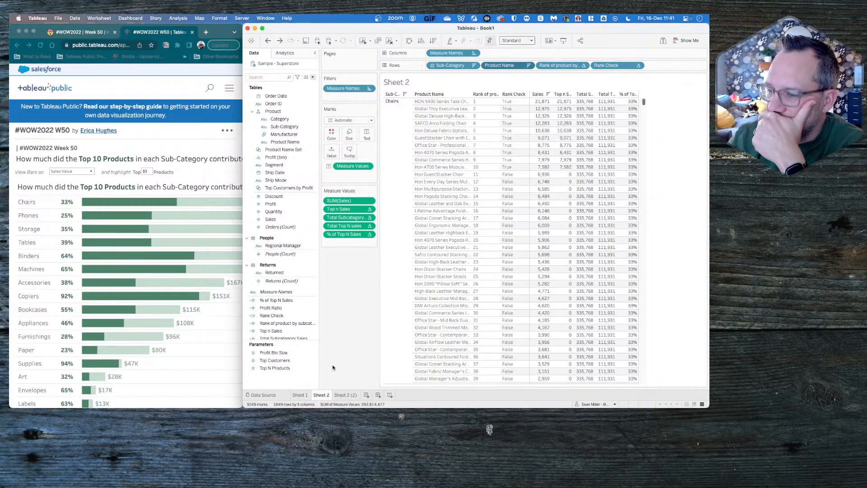
- Remove Top n Sales and Total Subcategory Sales from the columns of Sheet 2 (2), keeping Product Name on the marks
left_click(348, 394)
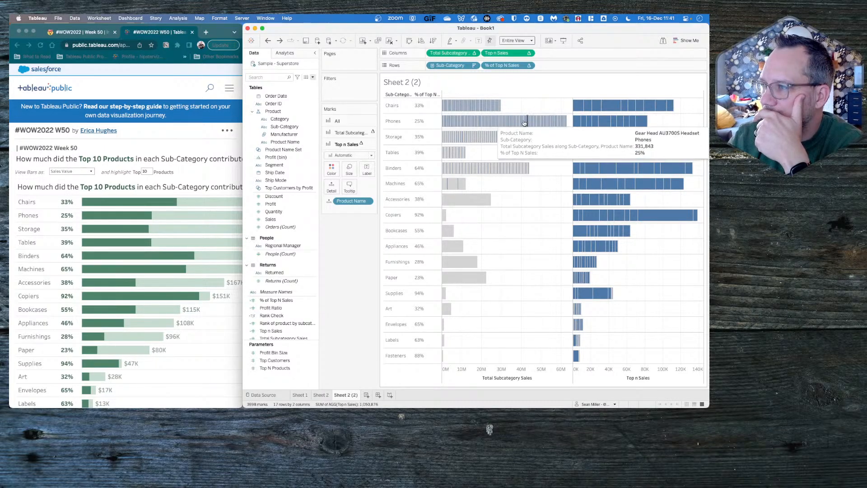
left_click(356, 132)
left_click_drag(352, 189, 353, 270)
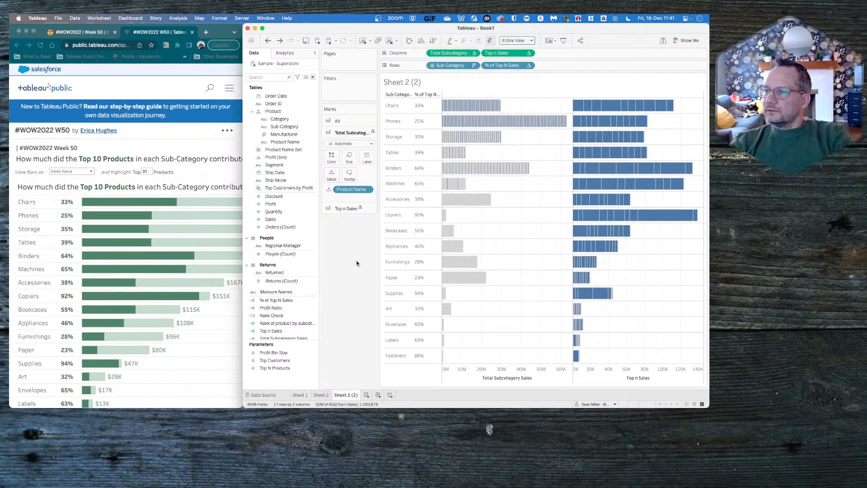
left_click_drag(499, 53, 357, 278)
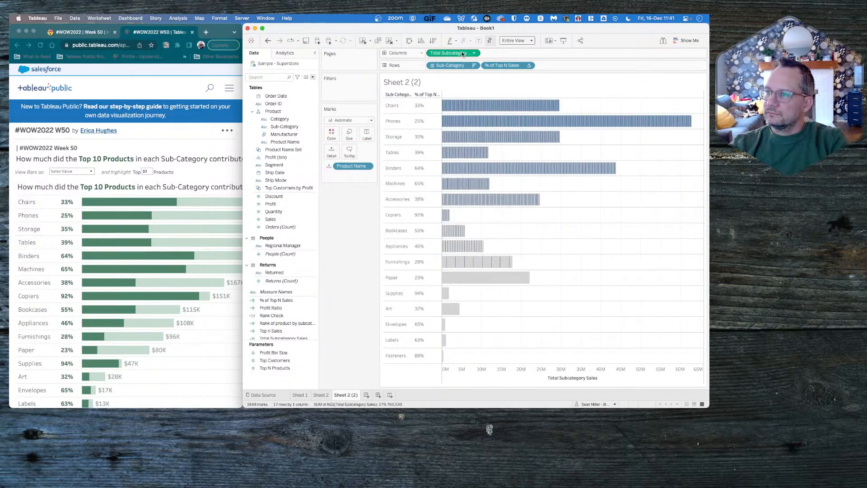
left_click_drag(452, 53, 355, 241)
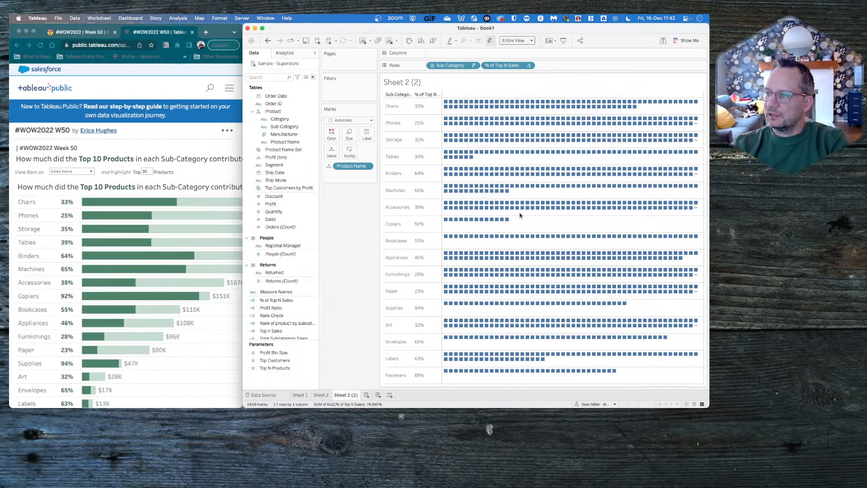
left_click_drag(350, 166, 347, 246)
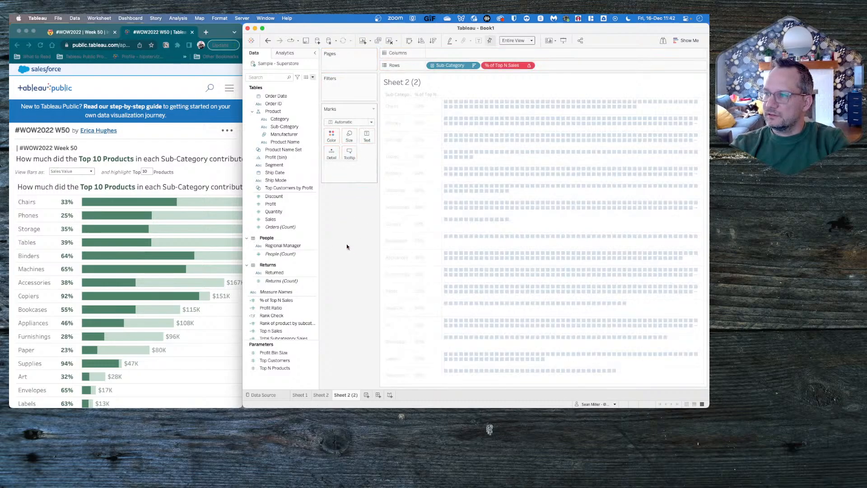
key("super+z")
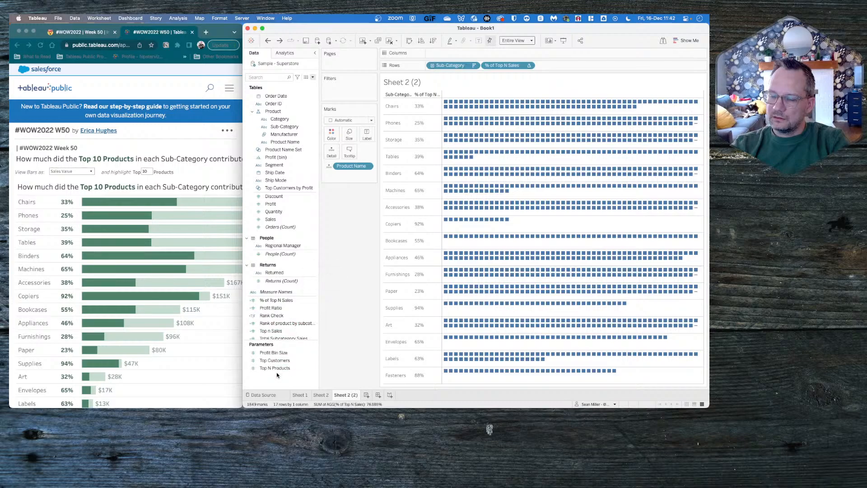
- Review the condition and top settings of Product Name Set without changing them
right_click(292, 151)
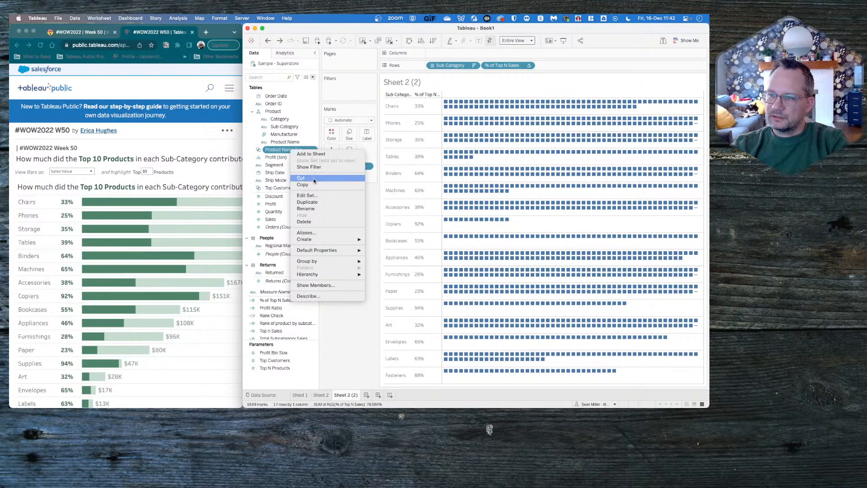
left_click(313, 194)
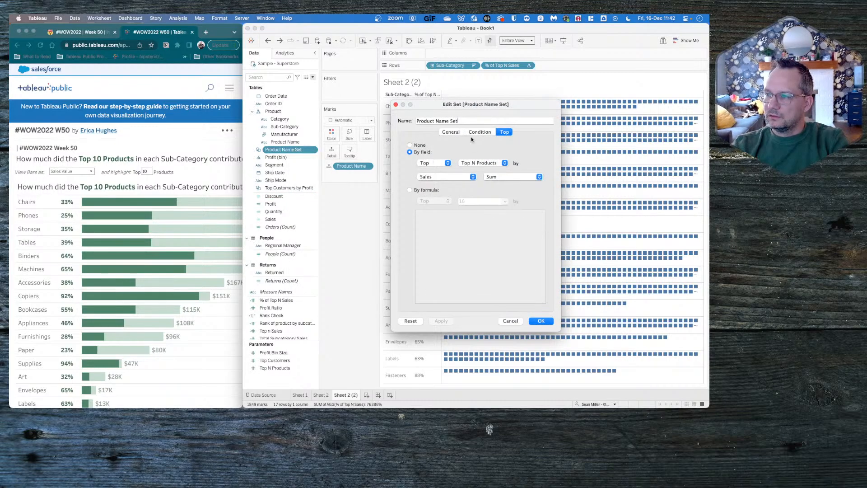
left_click(478, 132)
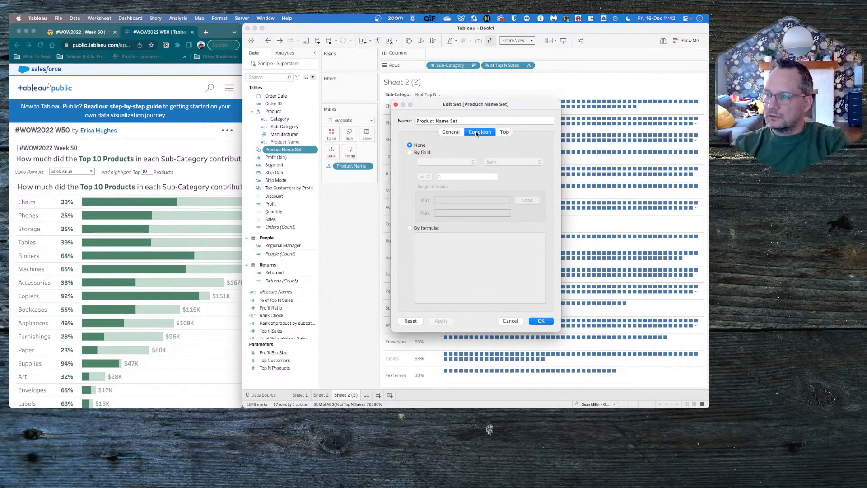
left_click(505, 132)
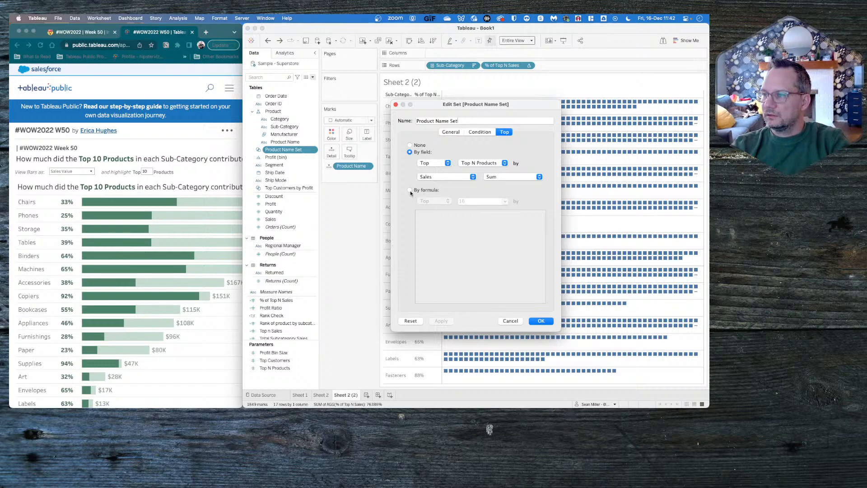
left_click(508, 321)
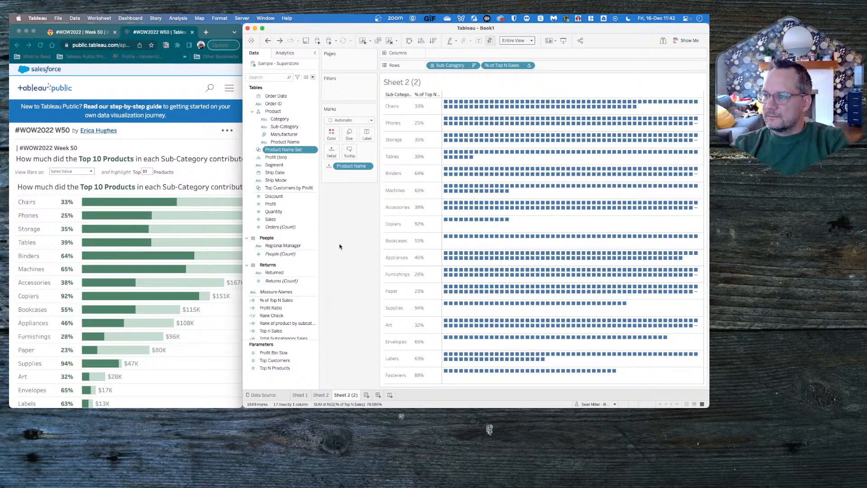
- Filter Sheet 2 (2) by Product Name Set
left_click_drag(295, 152, 360, 88)
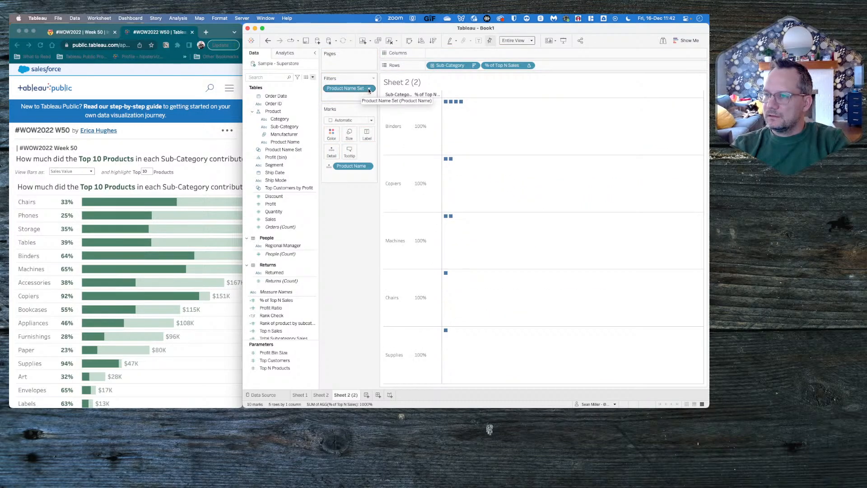
left_click(369, 89)
left_click(360, 90)
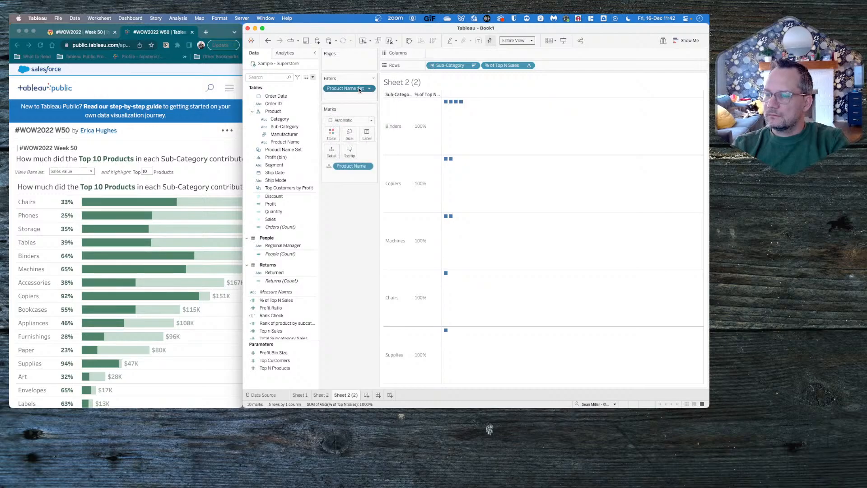
left_click(312, 77)
left_click(290, 85)
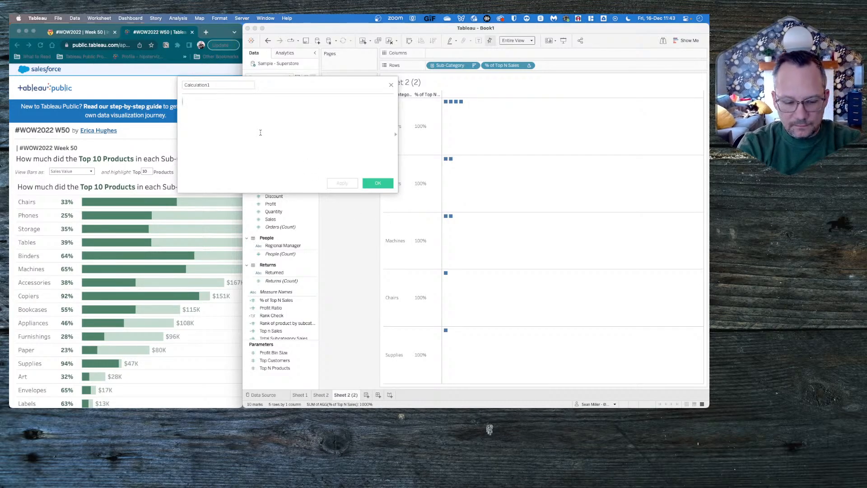
type("{ FIXED")
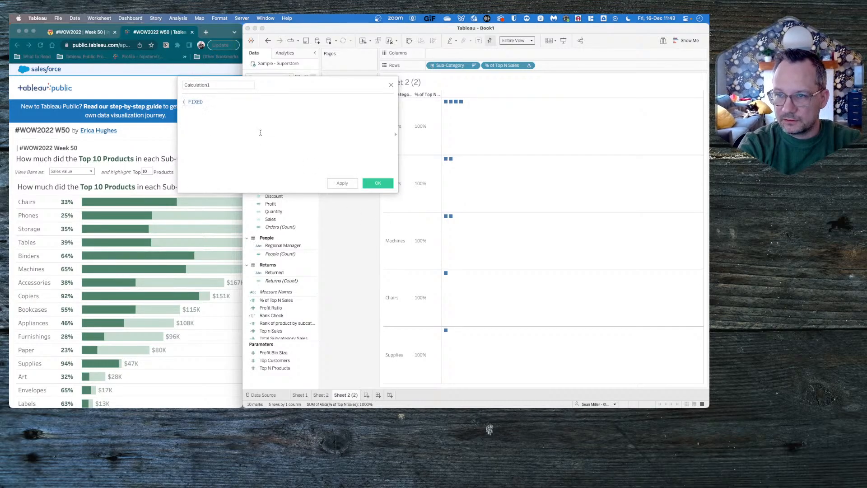
type(" c")
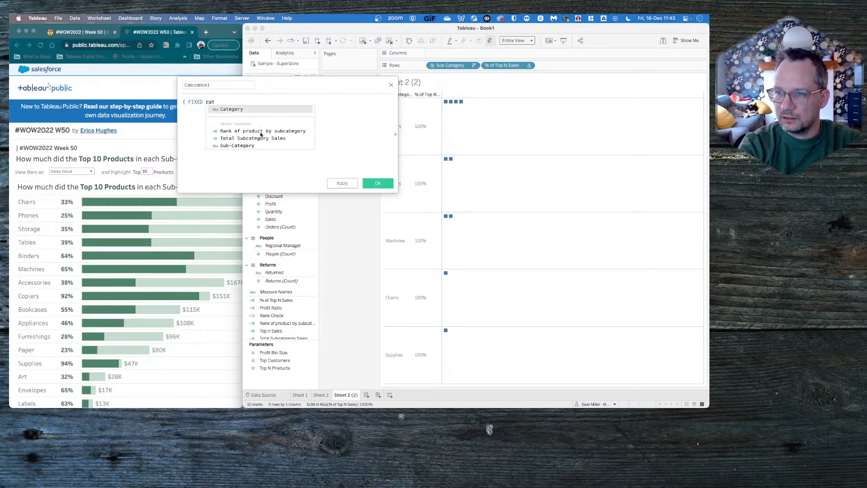
key("BackSpace")
type("[Sub-Category]")
key("Return")
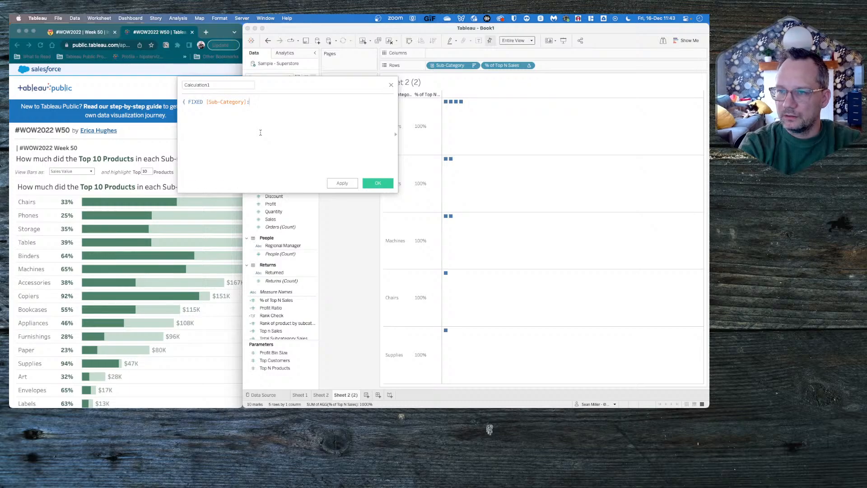
type("{ INCLUDE ")
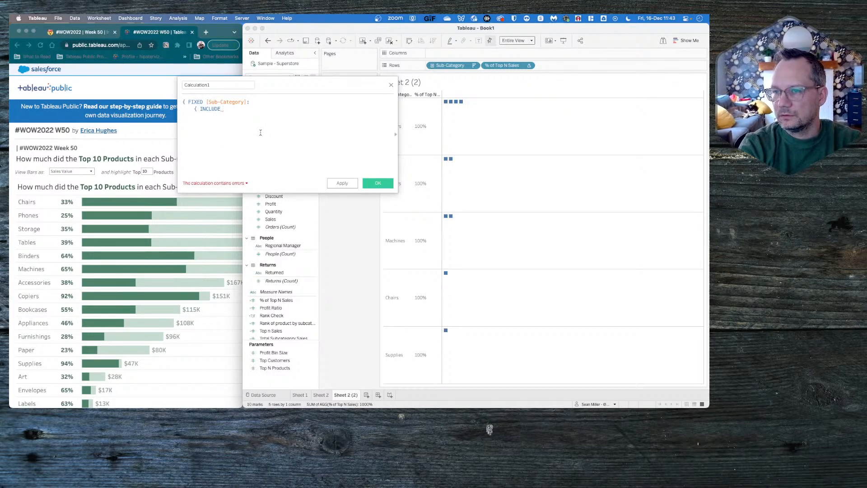
type("[Product Name]")
key("Return")
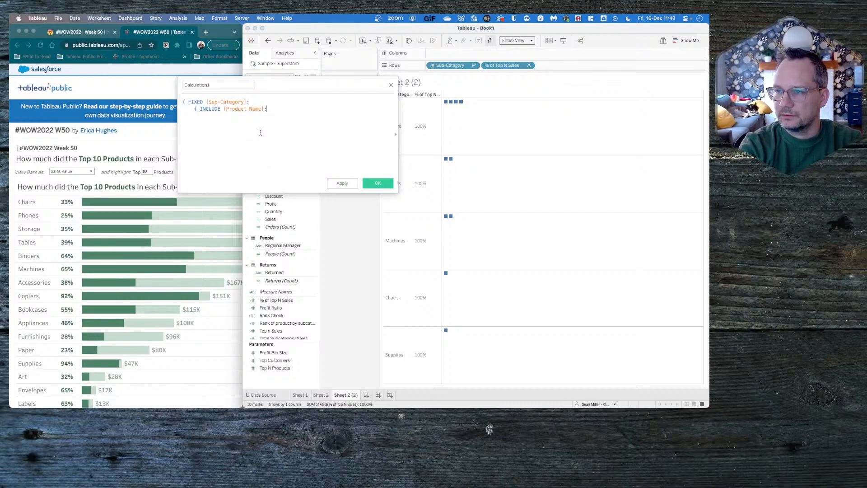
key("BackSpace")
key("BackSpace")
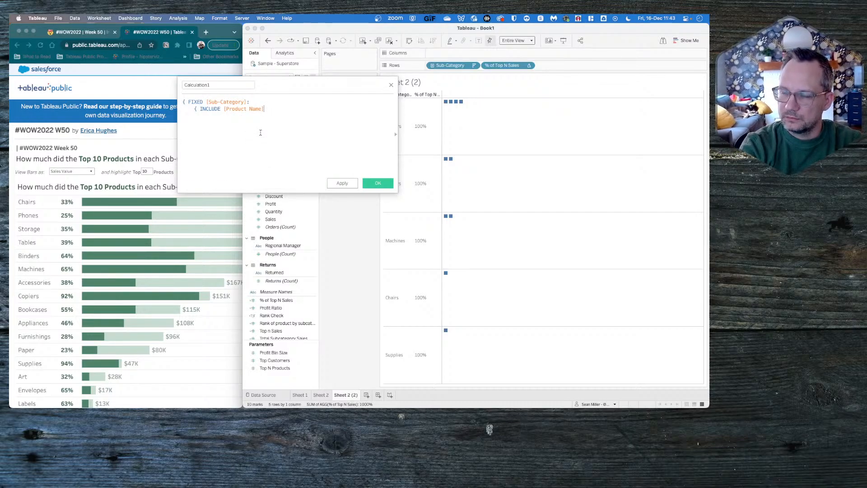
key("Down")
key("Return")
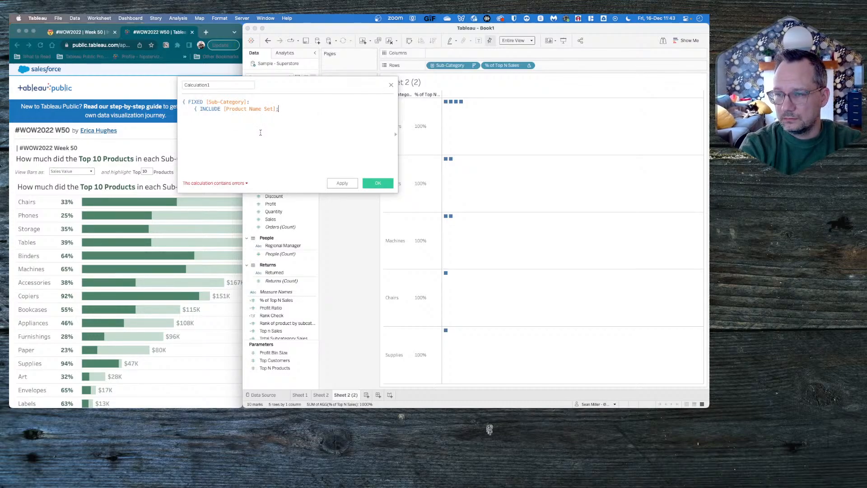
type("SUM()")
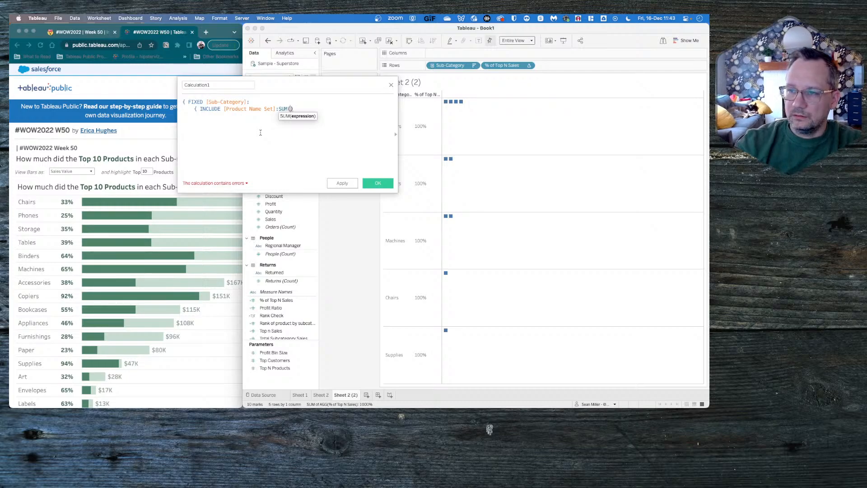
double_click(215, 109)
type("ex")
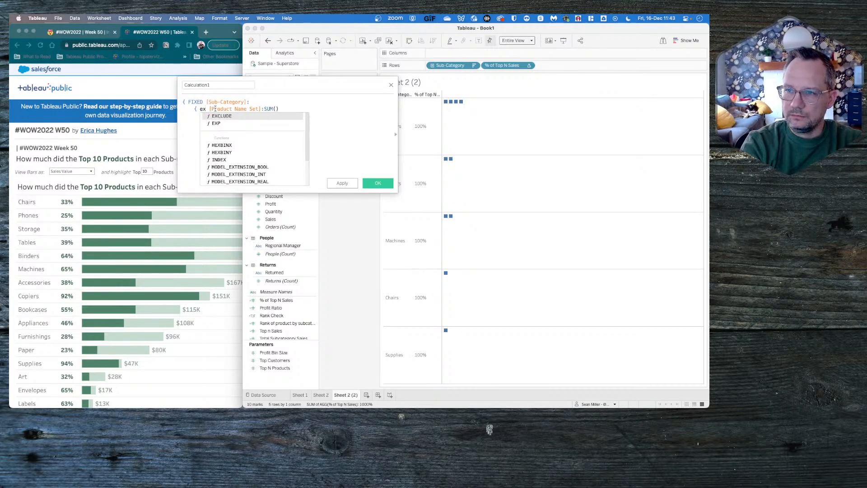
key("Return")
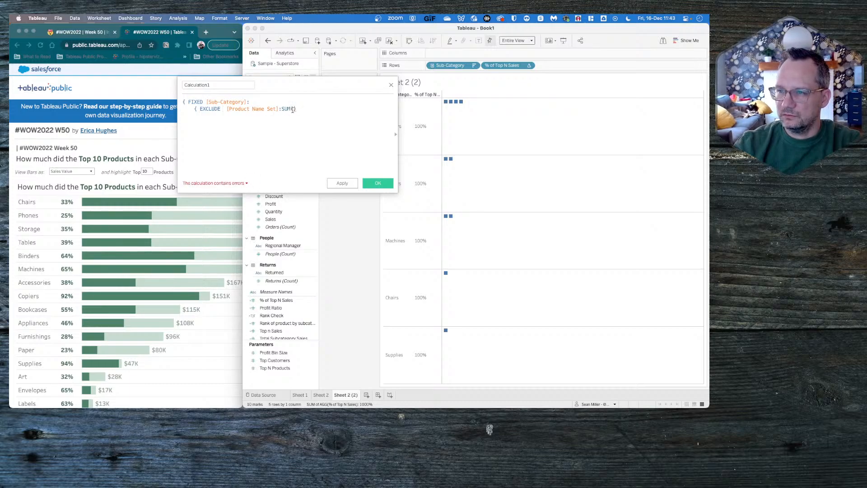
left_click(293, 109)
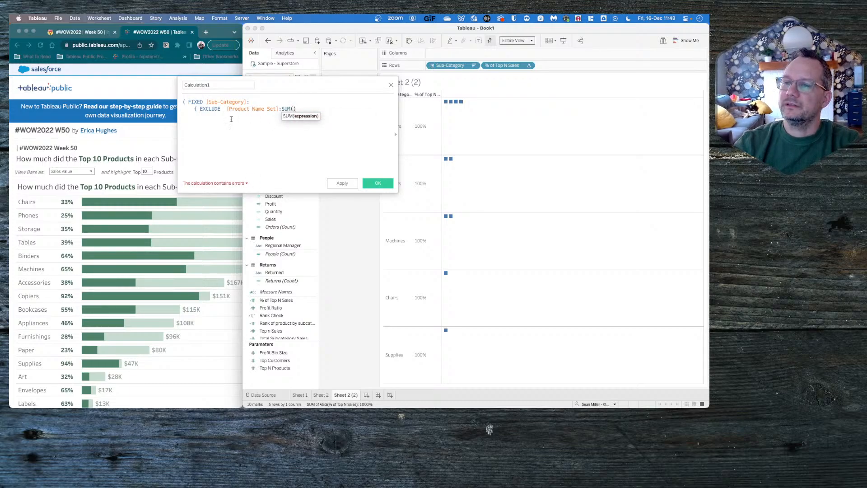
left_click(214, 109)
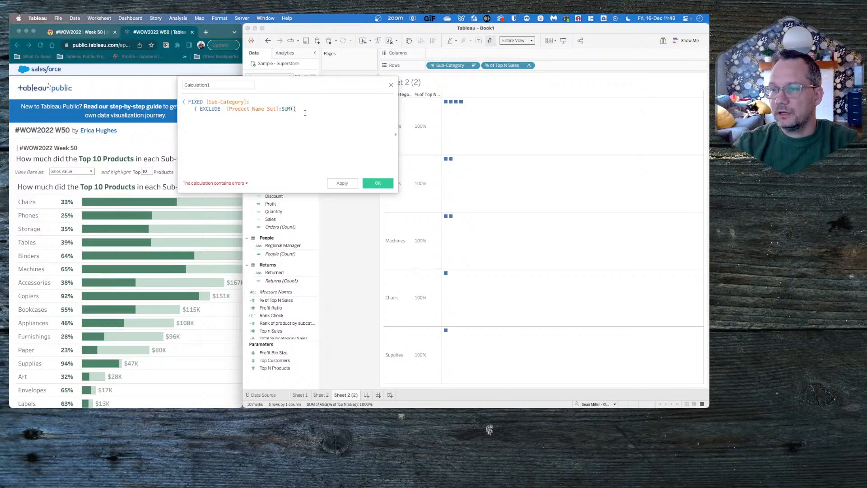
left_click_drag(304, 110, 157, 100)
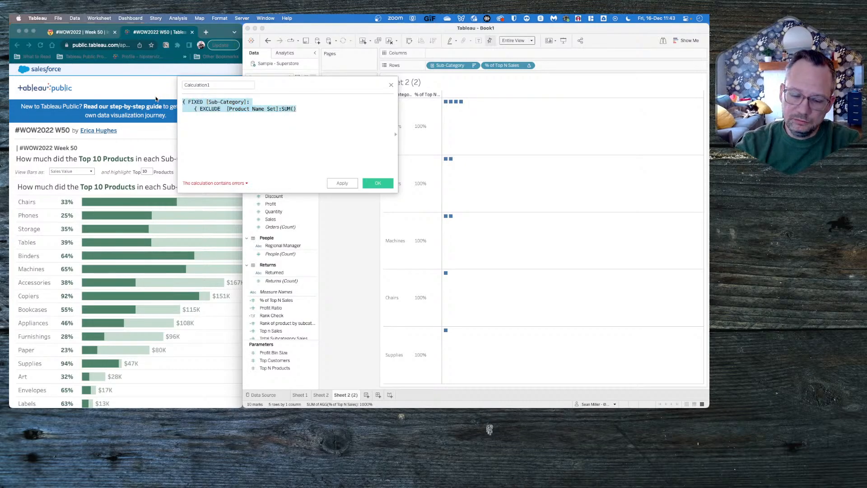
left_click(302, 116)
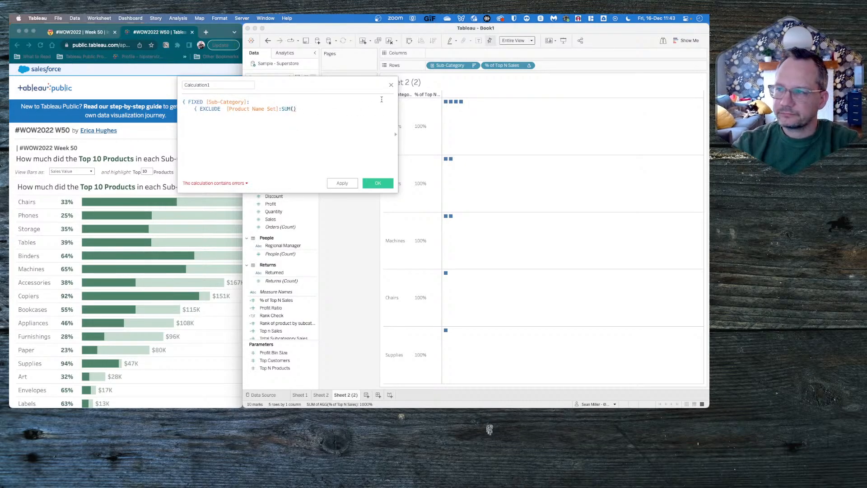
left_click(391, 86)
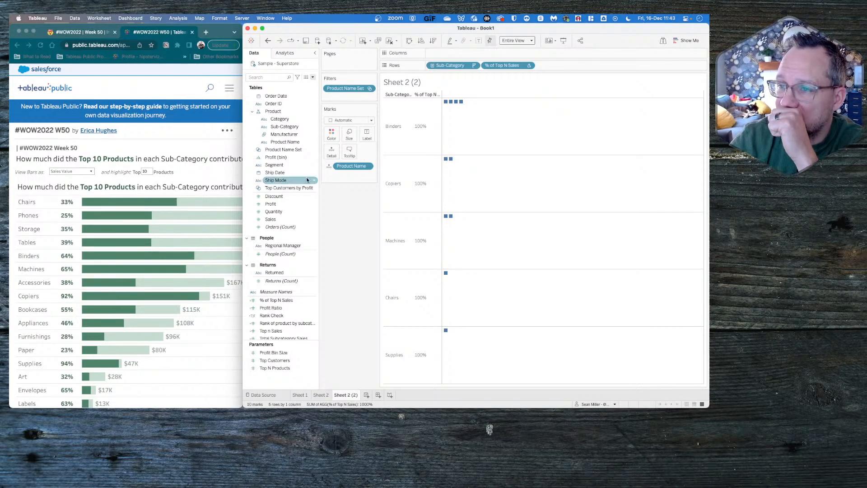
- Compare Sheet 2's Chairs product rows with the sub-category bar tooltips of the reference viz in Chrome, selecting its Chairs bar
left_click(321, 394)
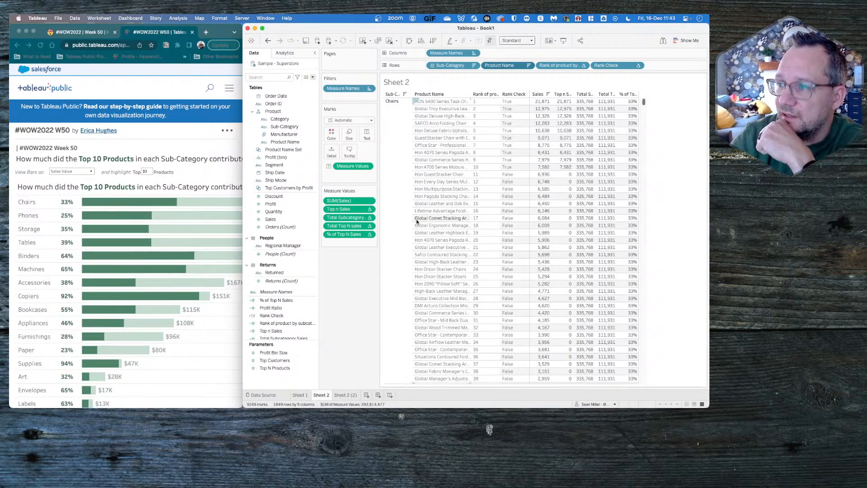
scroll(440, 263, "down", 15)
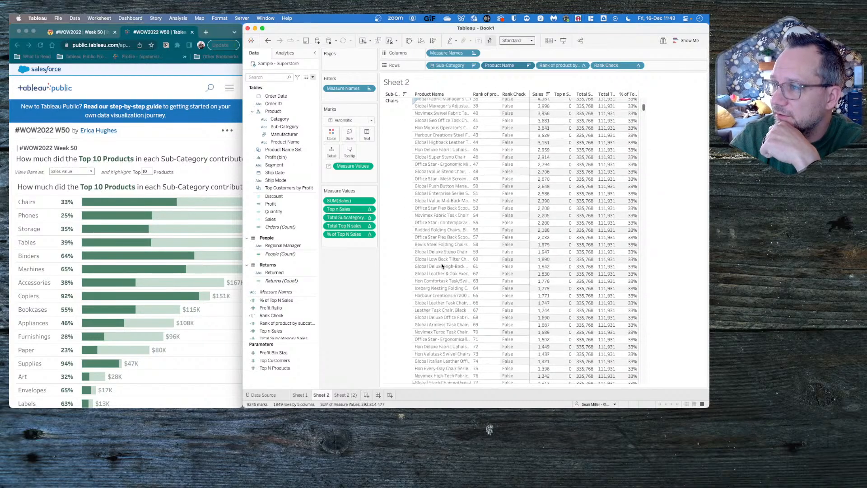
scroll(440, 263, "up", 15)
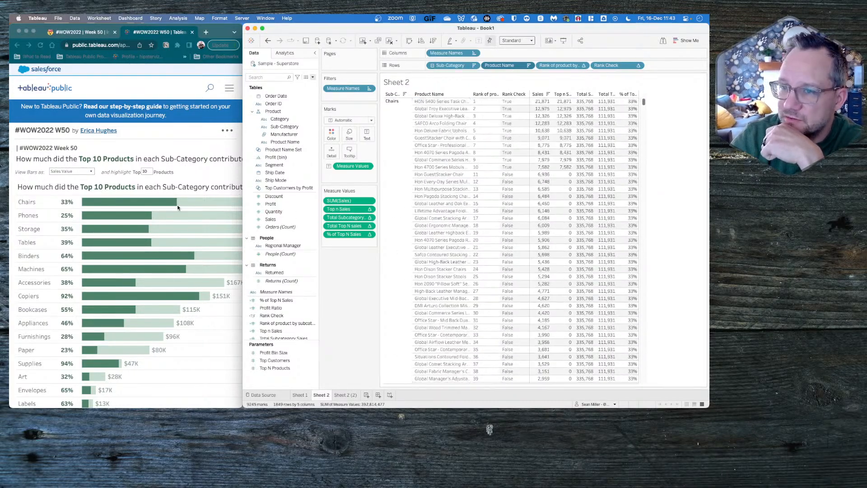
left_click(190, 197)
mouse_move(188, 204)
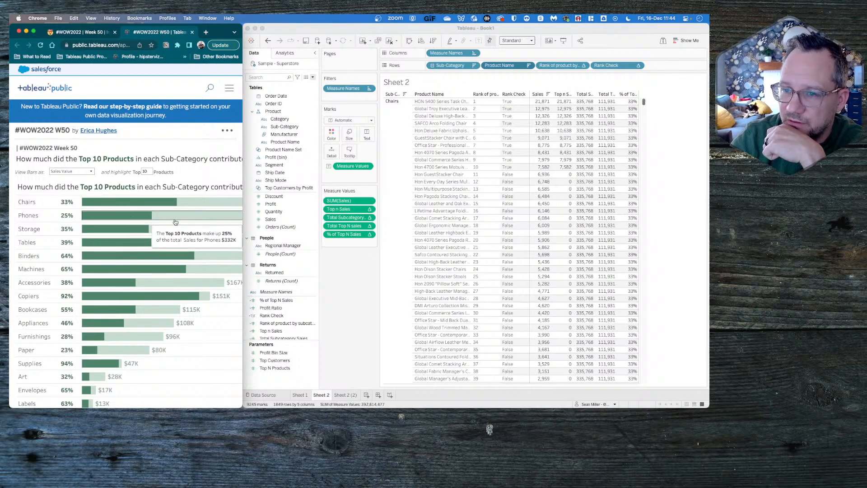
mouse_move(178, 227)
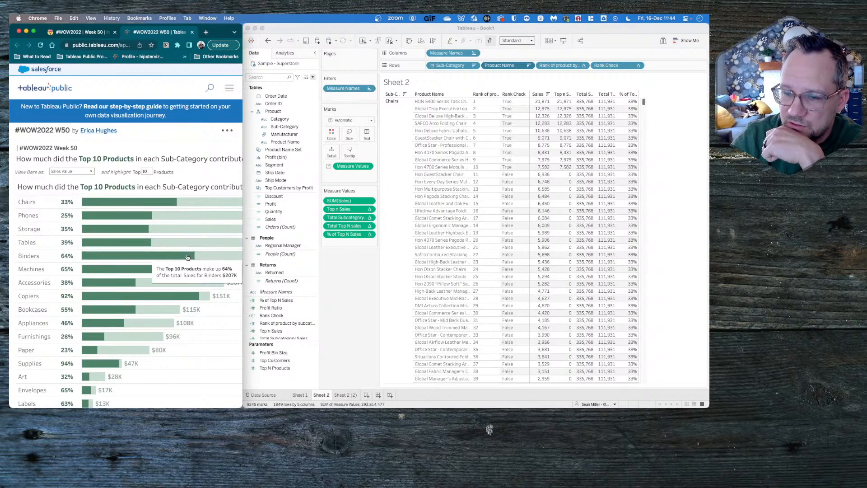
mouse_move(121, 370)
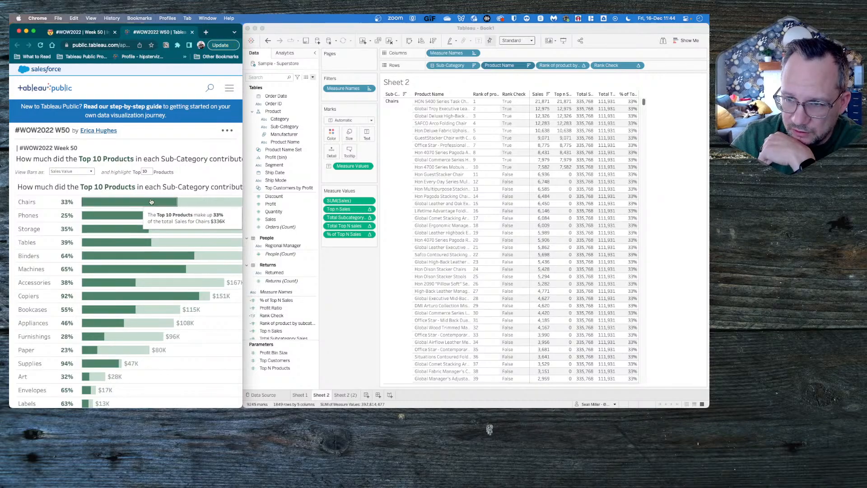
mouse_move(162, 203)
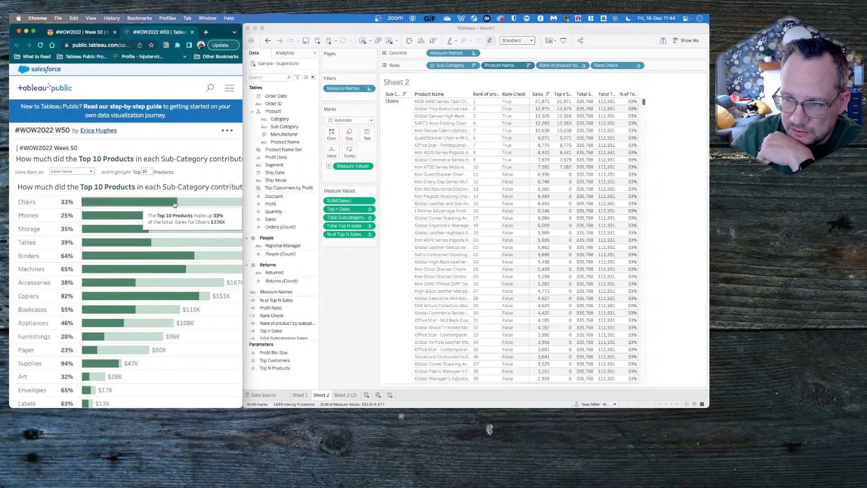
left_click(166, 204)
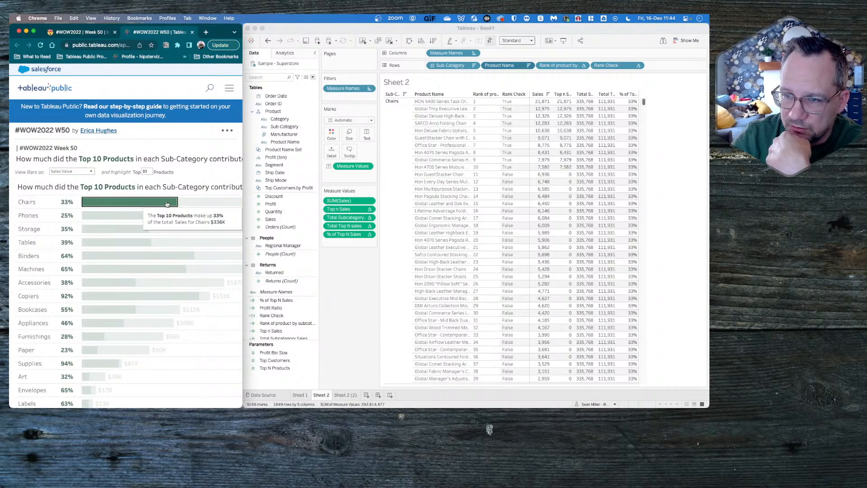
- Return to Tableau's Sheet 2 (2) and undo the set filter and the removal of Total Subcategory Sales and Top n Sales from the columns
left_click(326, 287)
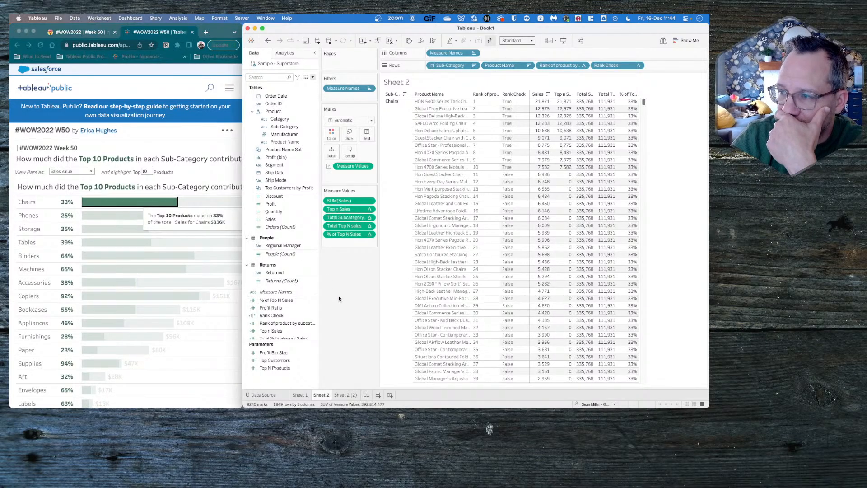
left_click(345, 395)
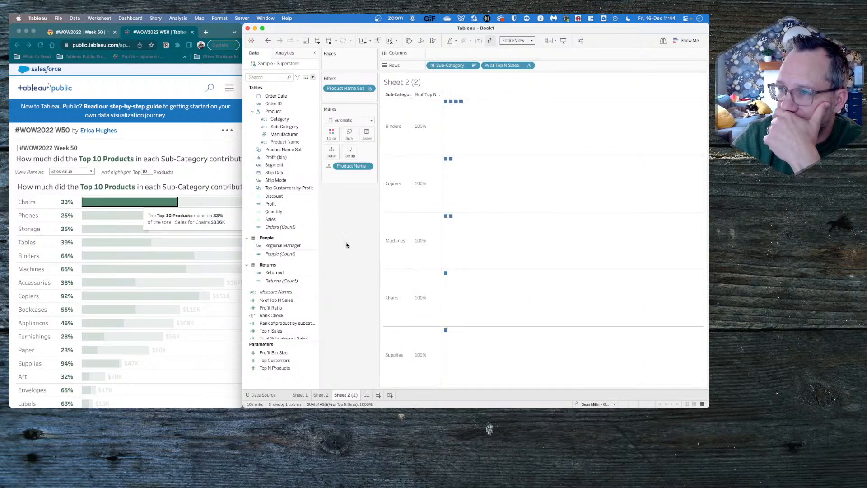
left_click(268, 41)
left_click(269, 41)
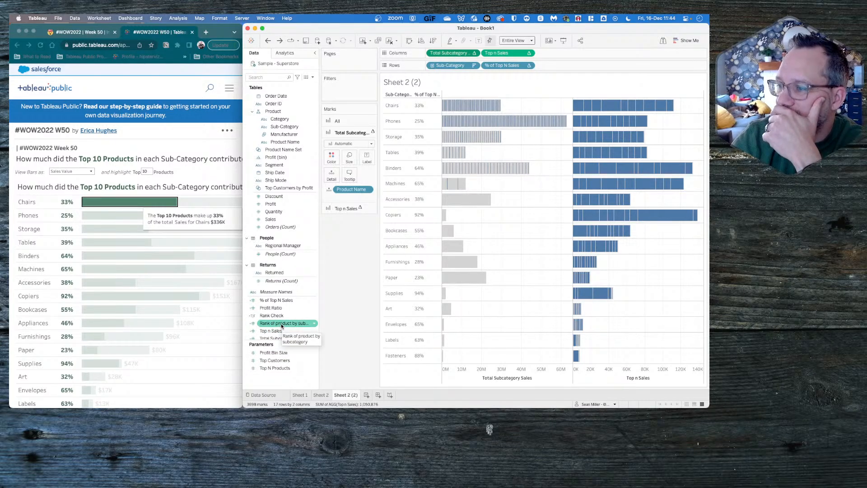
- Review the formula of the Total Subcategory Sales calculated field without changing it
scroll(284, 321, "down", 3)
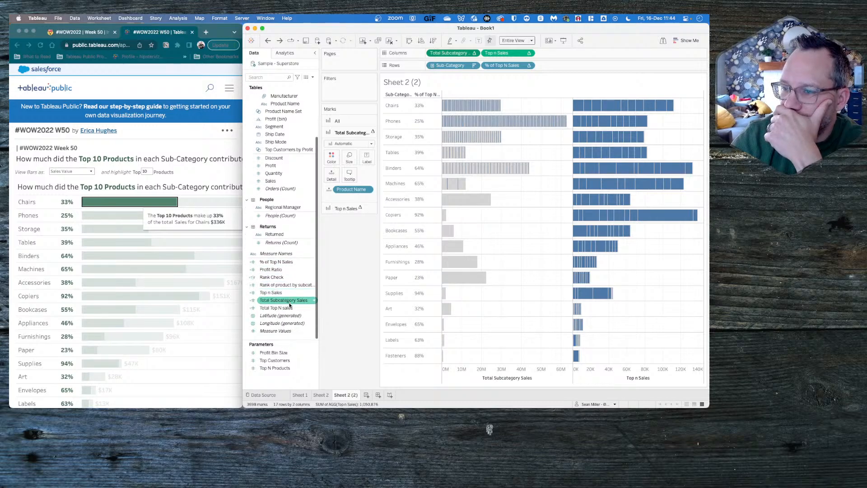
right_click(283, 300)
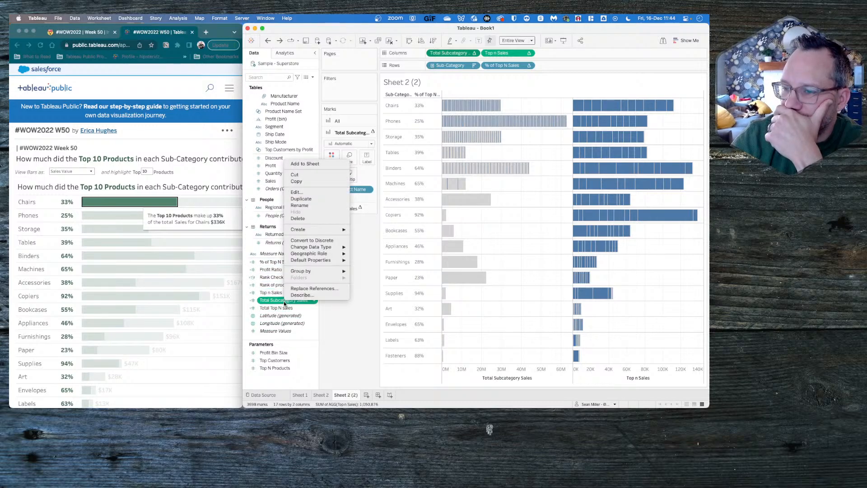
left_click(307, 193)
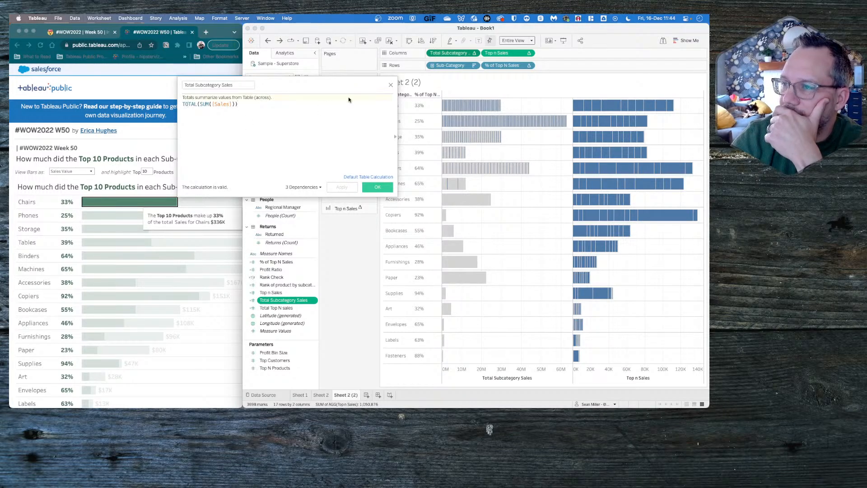
left_click(390, 84)
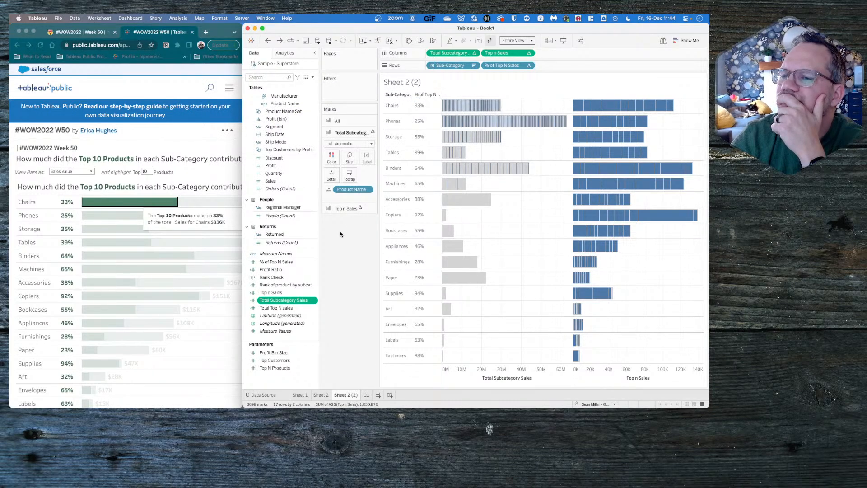
- Clear the Chairs selection in Chrome's reference viz, examine the bars across their full width, and bring up Sheet 2 in Tableau
left_click(171, 202)
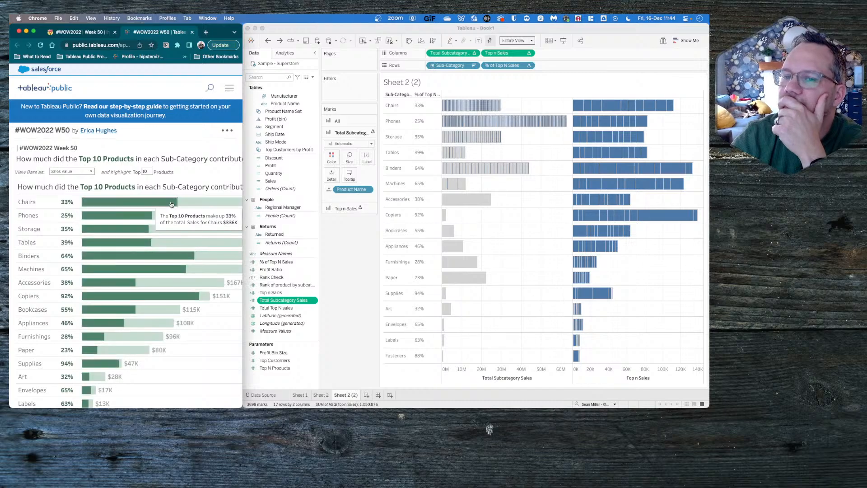
scroll(183, 187, "right", 3)
scroll(182, 187, "left", 3)
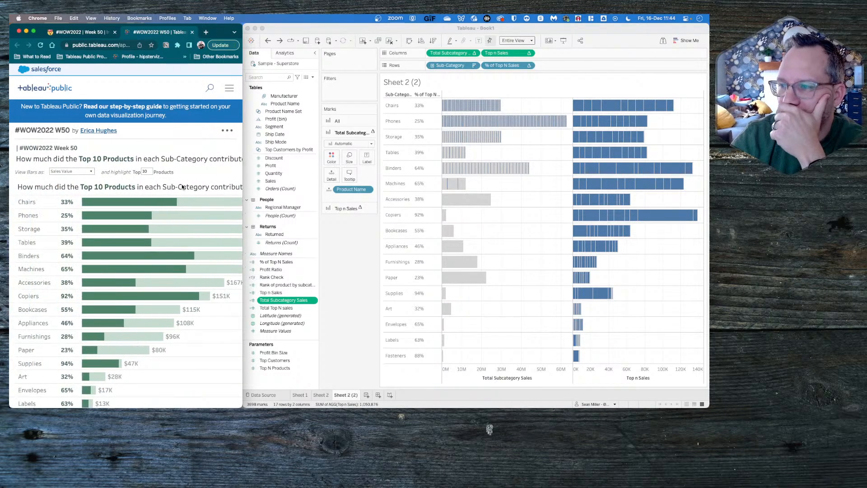
left_click(321, 394)
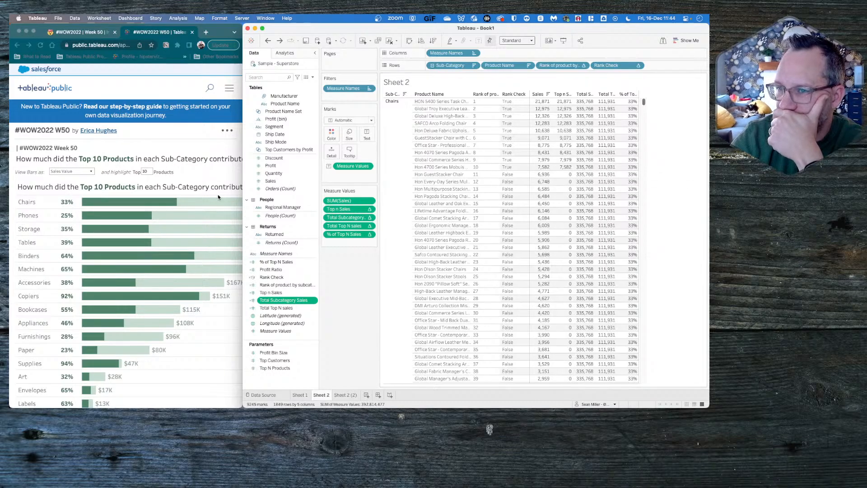
- Switch to Chrome's reference viz and check which options the page offers for it
left_click(207, 145)
scroll(207, 144, "right", 3)
left_click(227, 132)
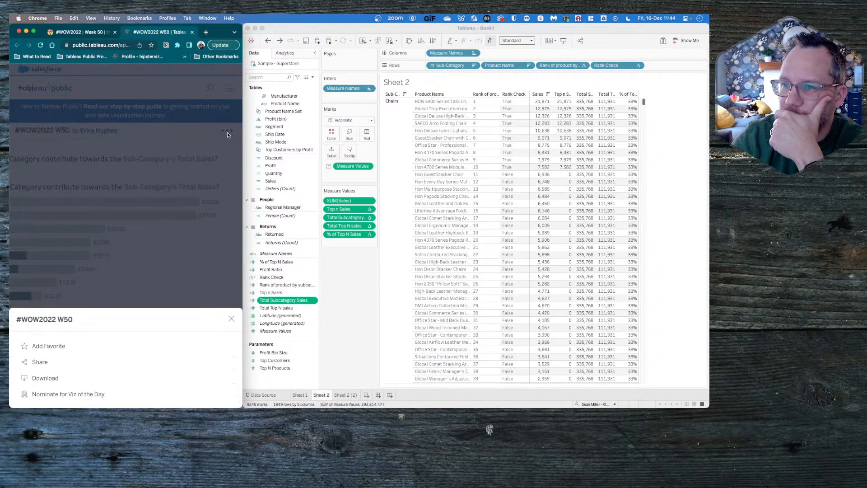
left_click(231, 318)
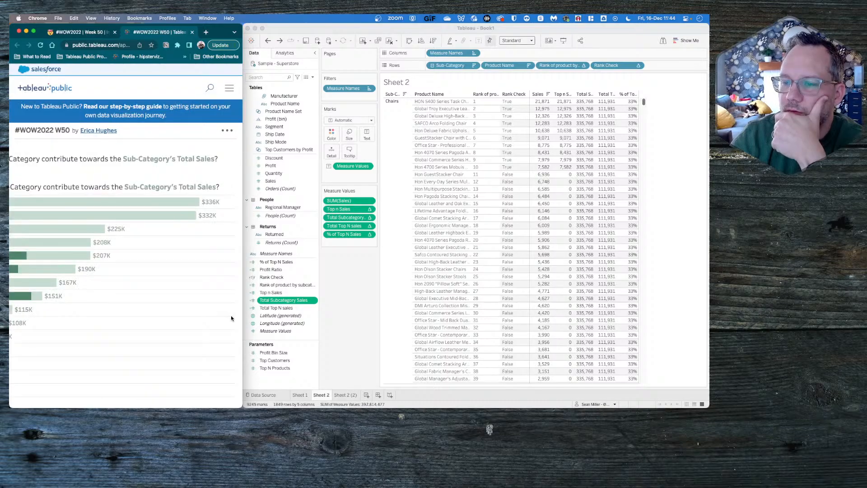
- Sign in to Tableau Public, filling in the account e-mail and password from the saved public.tableau.com login in the Bitwarden extension
left_click(229, 91)
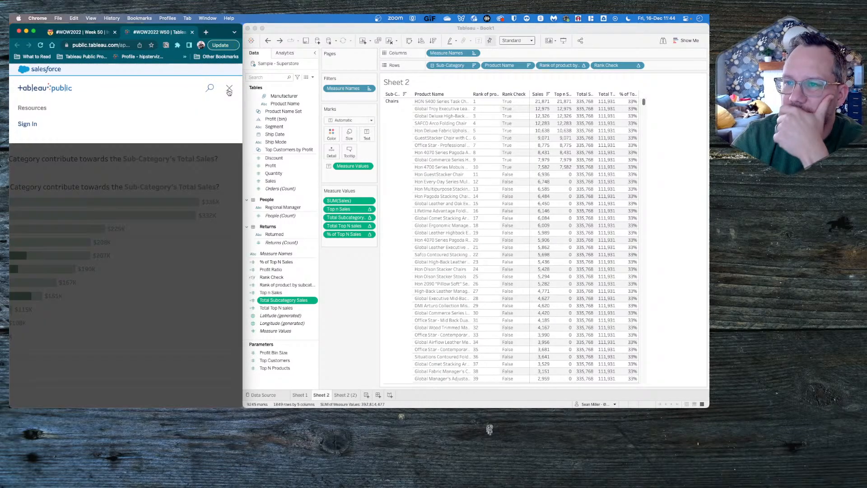
left_click(28, 124)
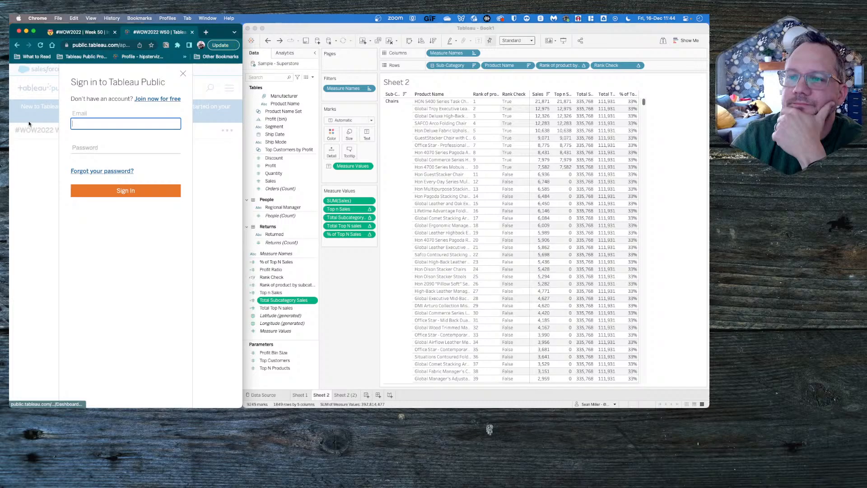
left_click(177, 46)
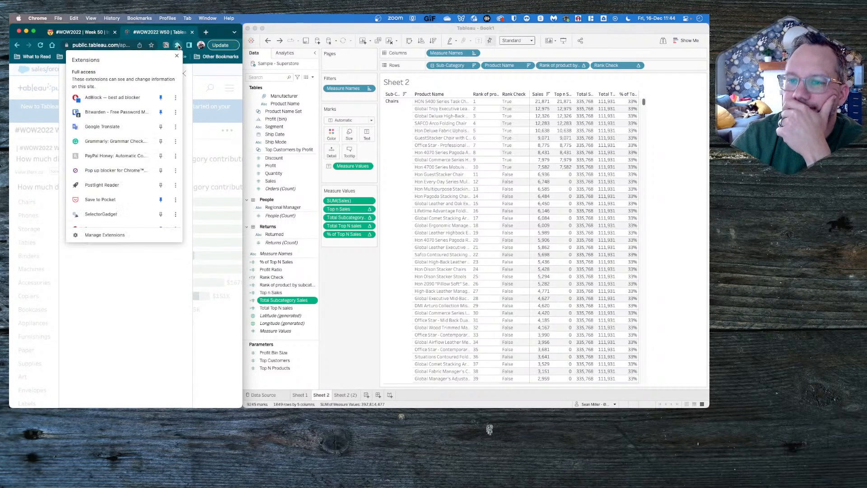
scroll(116, 183, "down", 5)
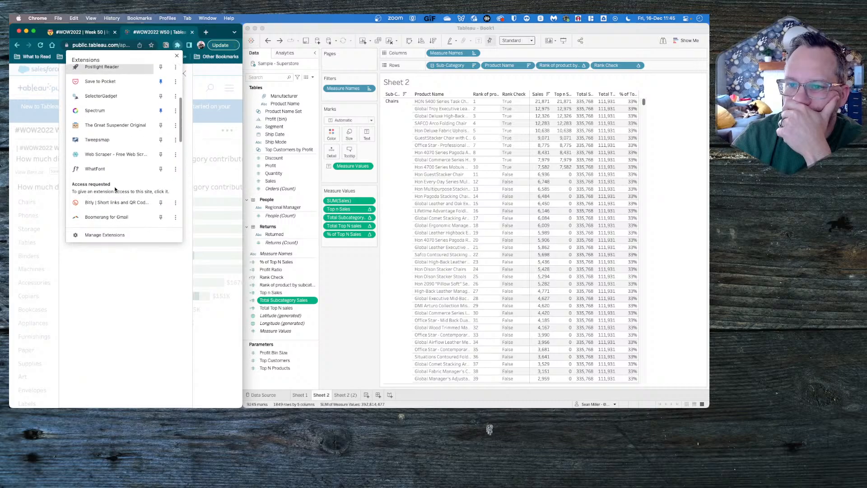
scroll(115, 190, "down", 6)
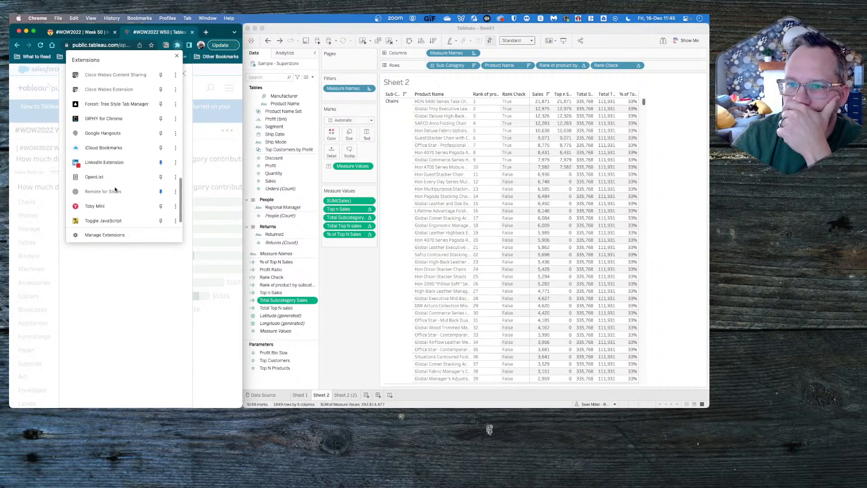
scroll(114, 194, "up", 3)
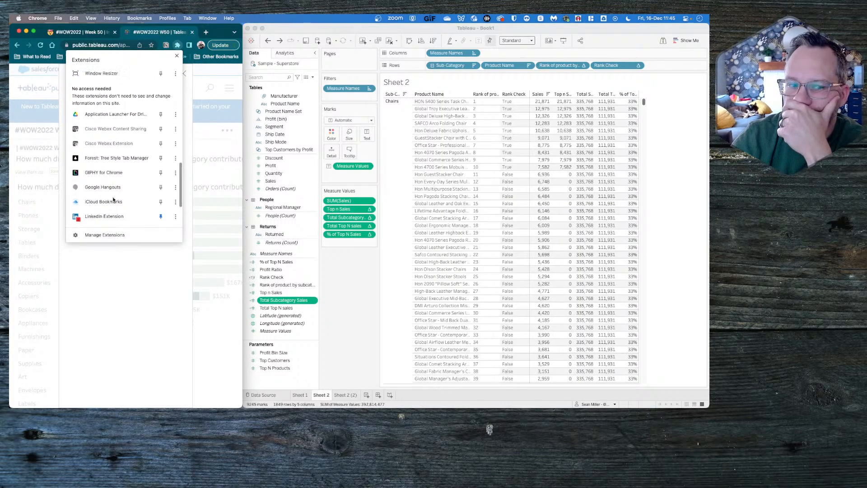
scroll(113, 199, "up", 5)
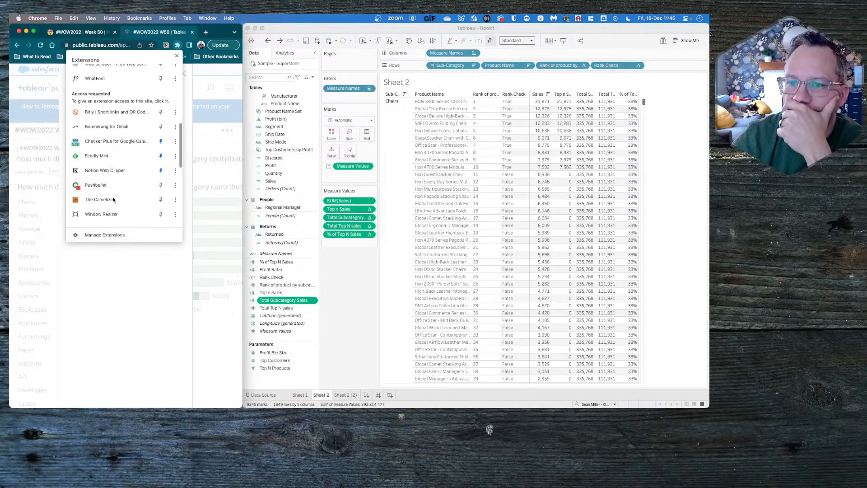
scroll(114, 199, "up", 5)
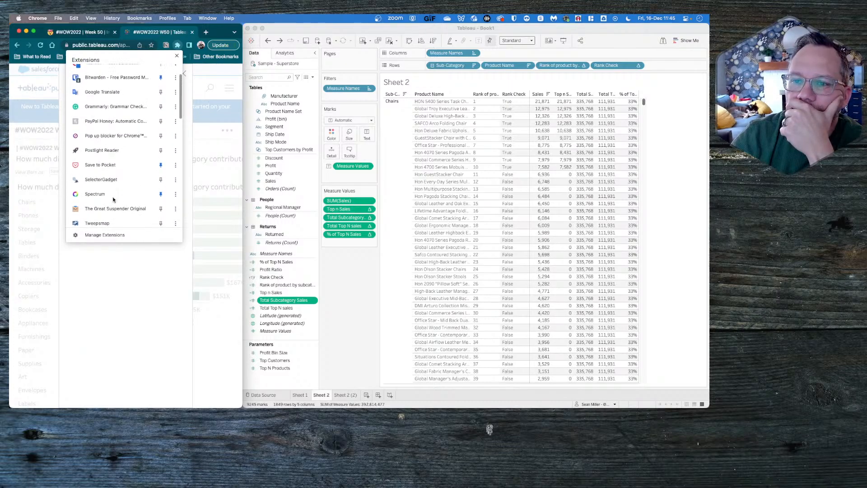
scroll(113, 199, "up", 2)
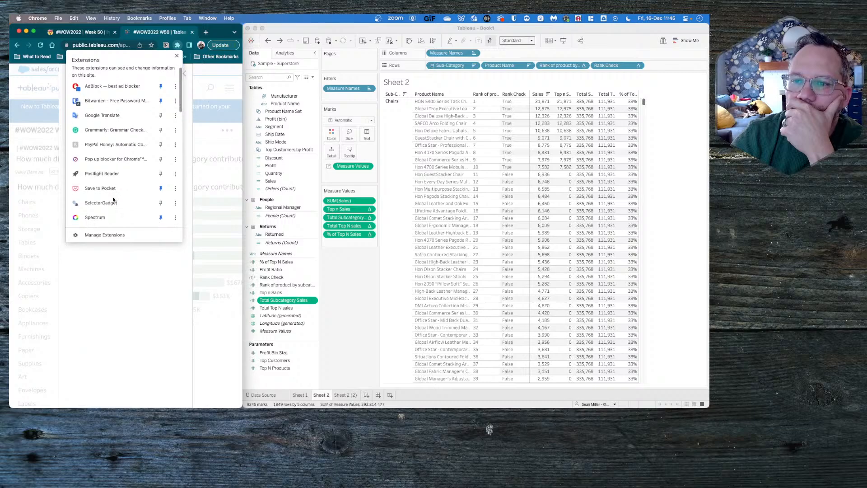
left_click(113, 100)
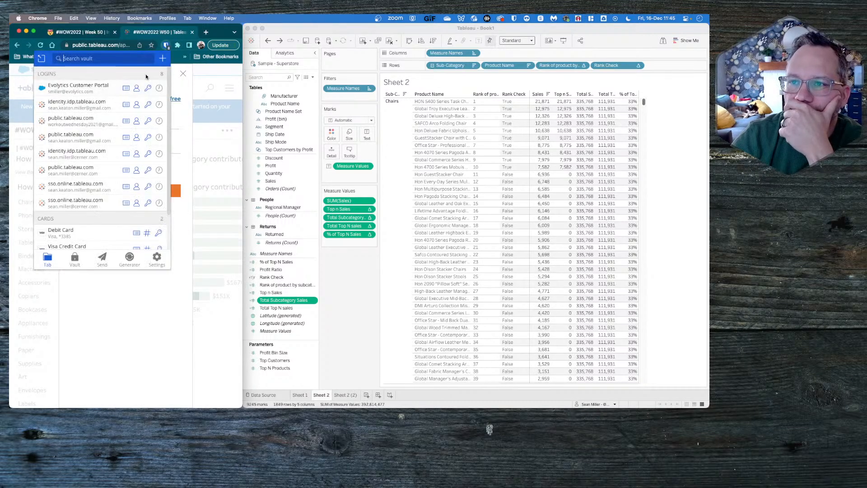
left_click(88, 140)
left_click(109, 191)
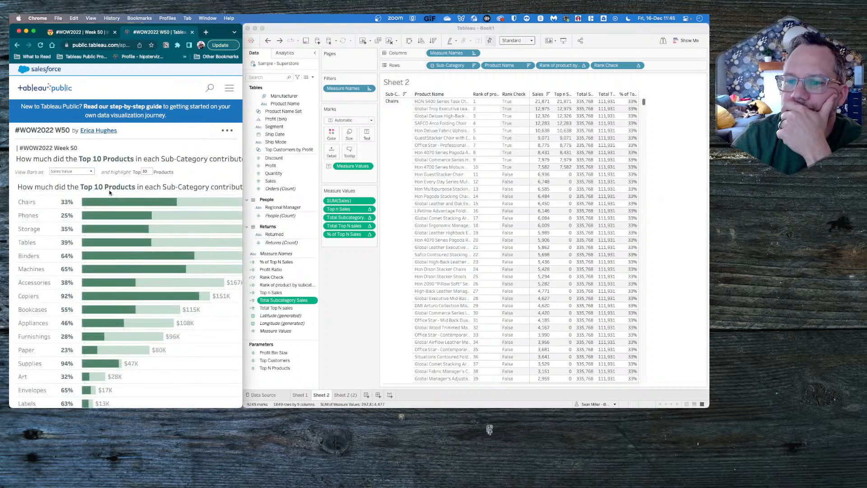
- Widen the browser window, make an editable copy of the #WOW2022 W50 viz, and go to its Bars worksheet
left_click(227, 130)
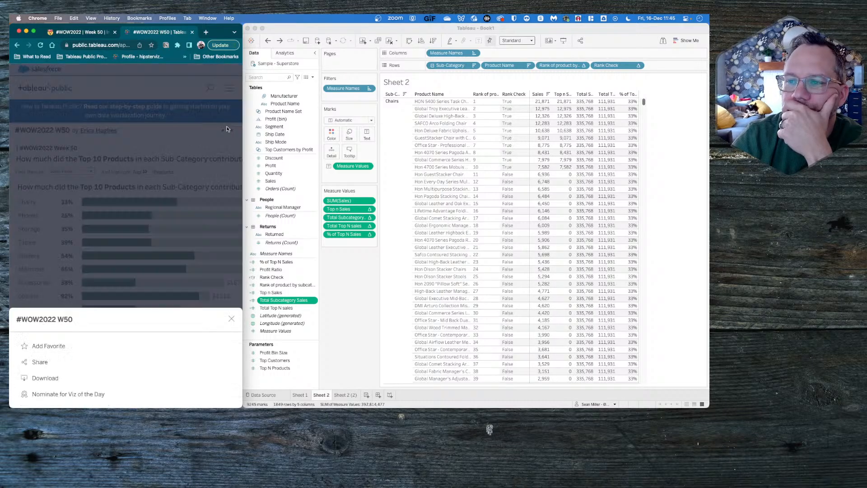
left_click(227, 129)
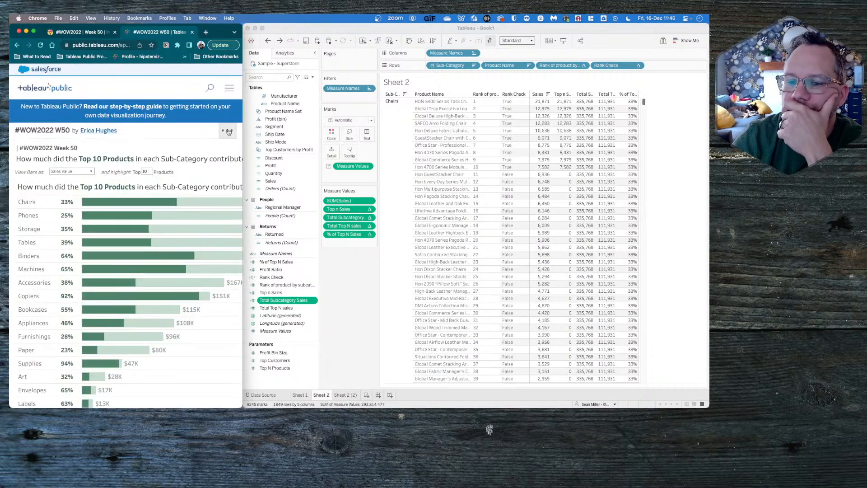
scroll(191, 209, "down", 5)
scroll(172, 294, "up", 10)
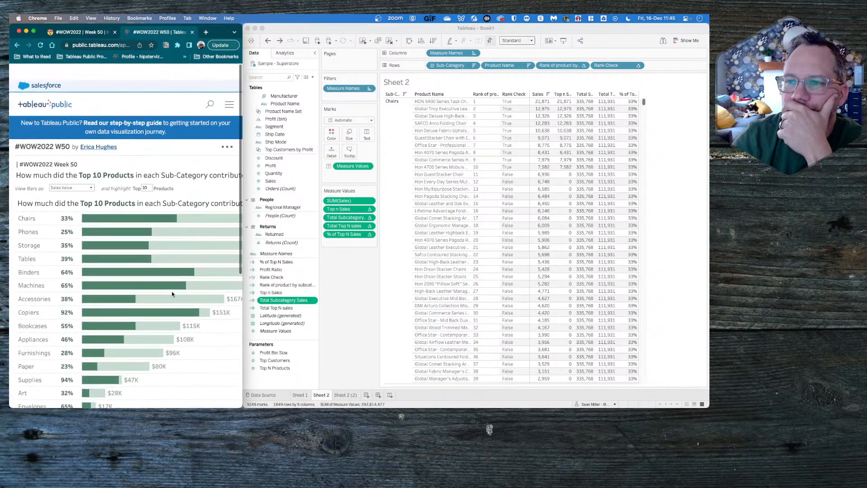
left_click_drag(243, 100, 351, 100)
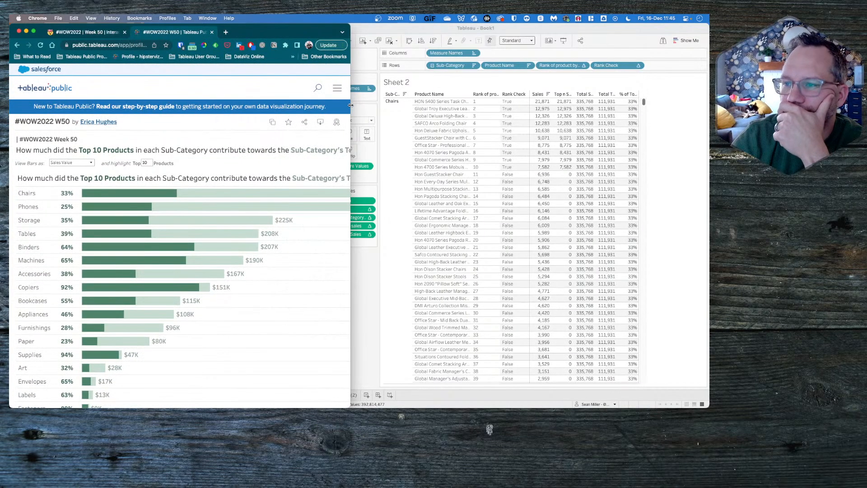
left_click(273, 123)
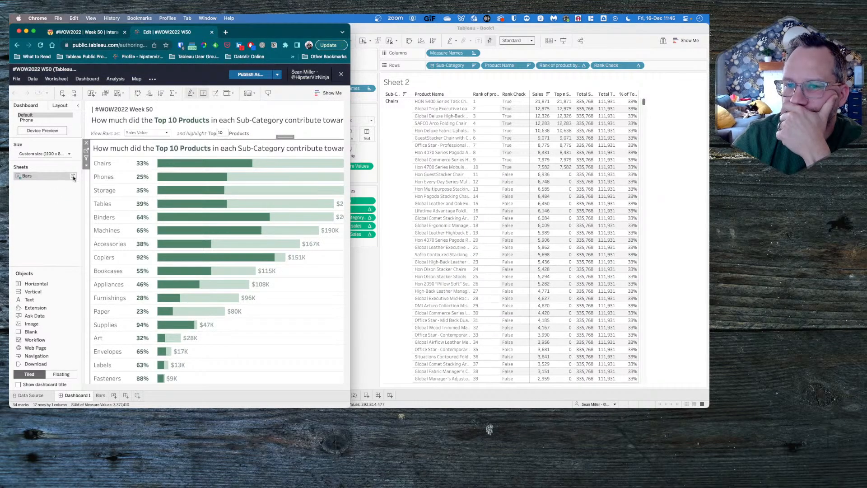
left_click(73, 176)
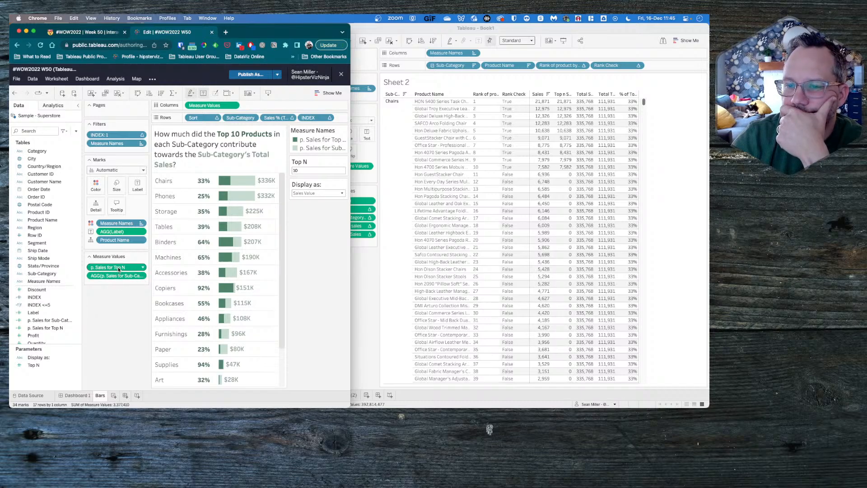
- Review the formula of the p. Sales for Top N calculated field without changing it
right_click(45, 327)
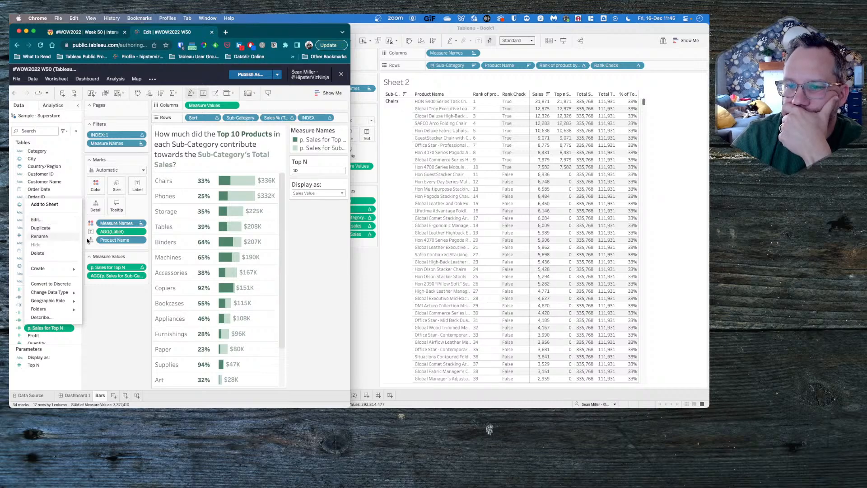
left_click(36, 219)
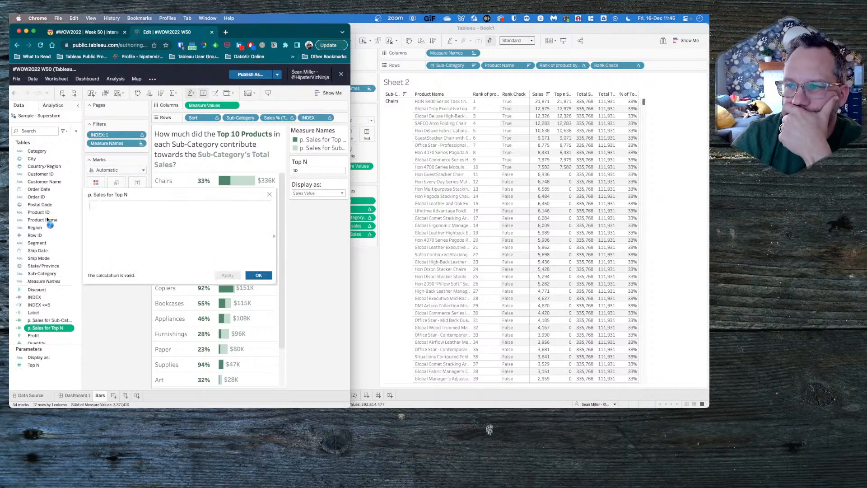
left_click(271, 195)
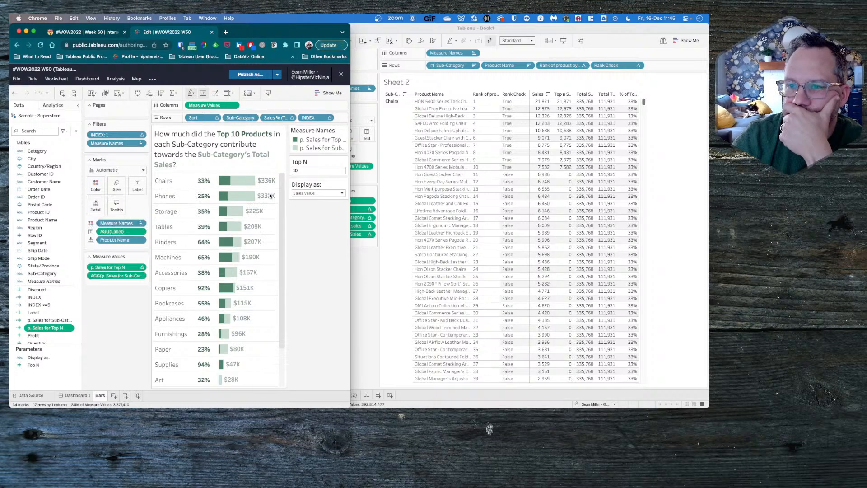
right_click(35, 329)
left_click(102, 343)
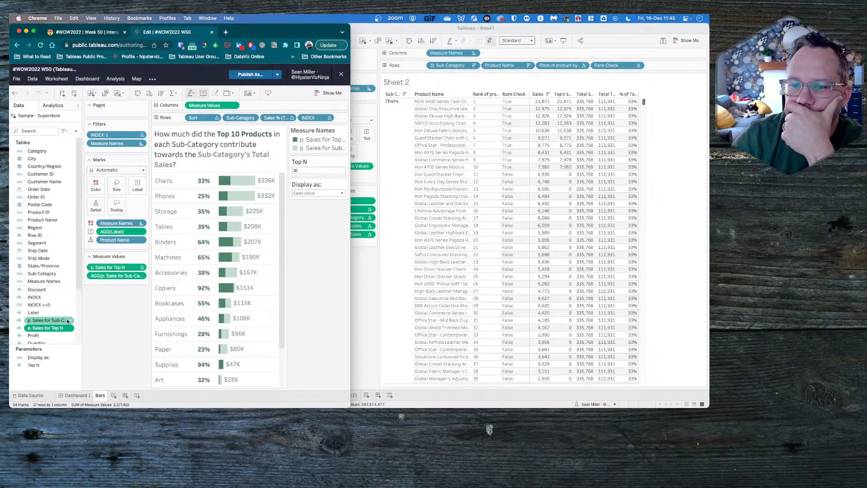
right_click(48, 327)
left_click(50, 223)
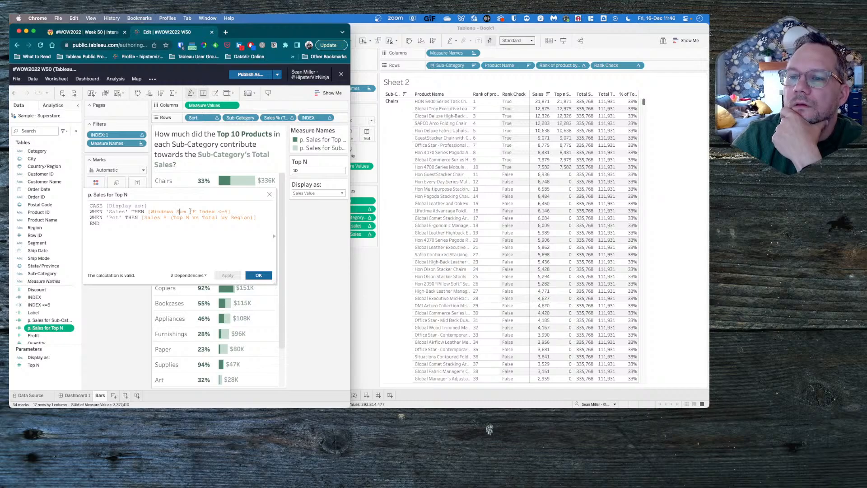
left_click(270, 196)
- Review the formula of the Windows Sum IF Index <=5 calculated field without changing it
scroll(43, 306, "down", 5)
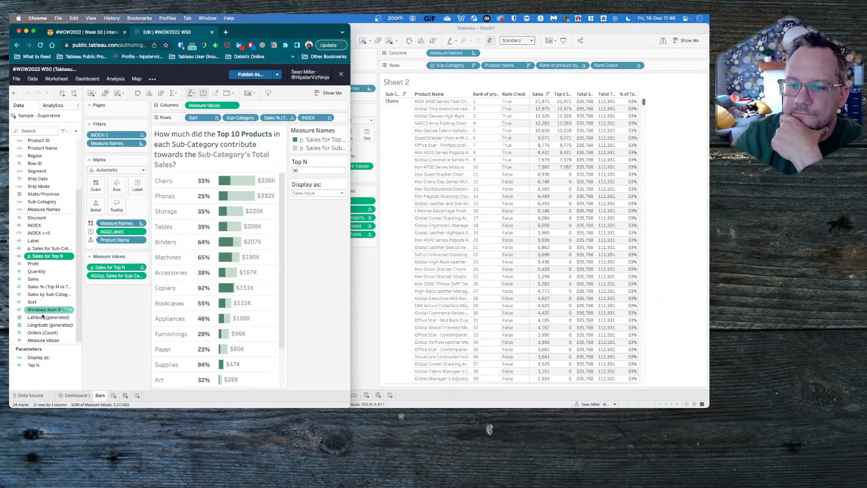
right_click(45, 310)
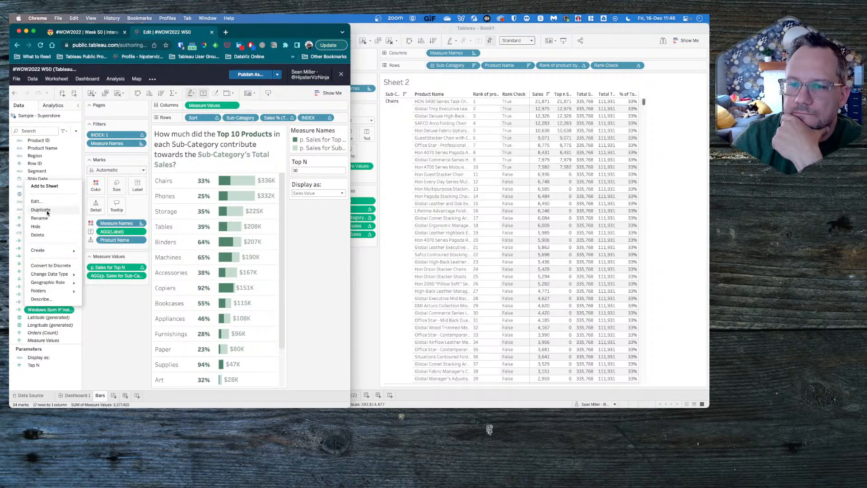
left_click(36, 200)
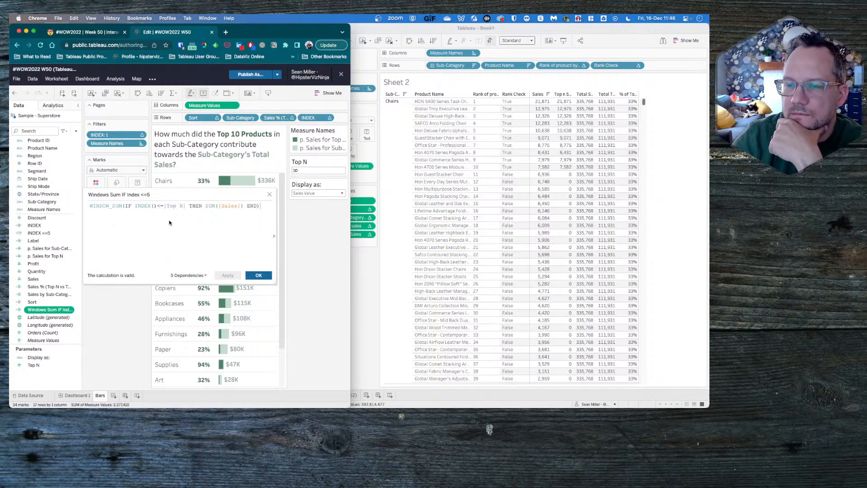
left_click(269, 194)
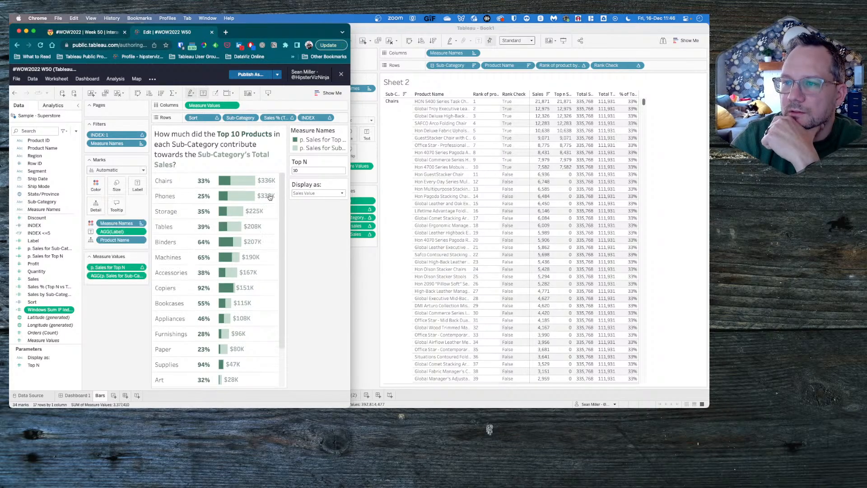
- Inspect the table calculation settings and custom sort order of the Sales % (Top N vs Total by Region) field on the rows
left_click(292, 118)
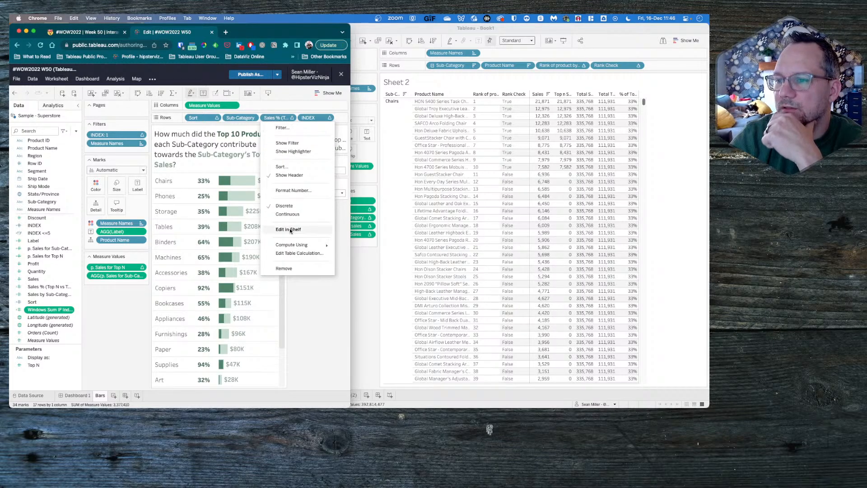
left_click(291, 253)
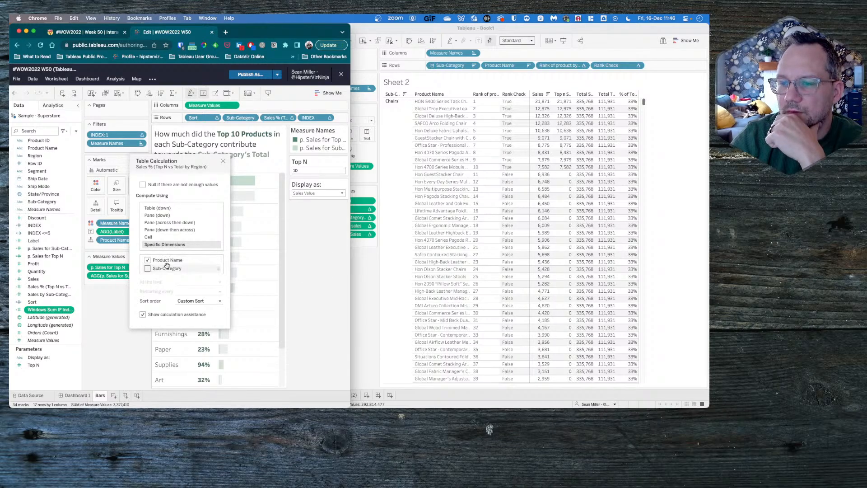
left_click(187, 301)
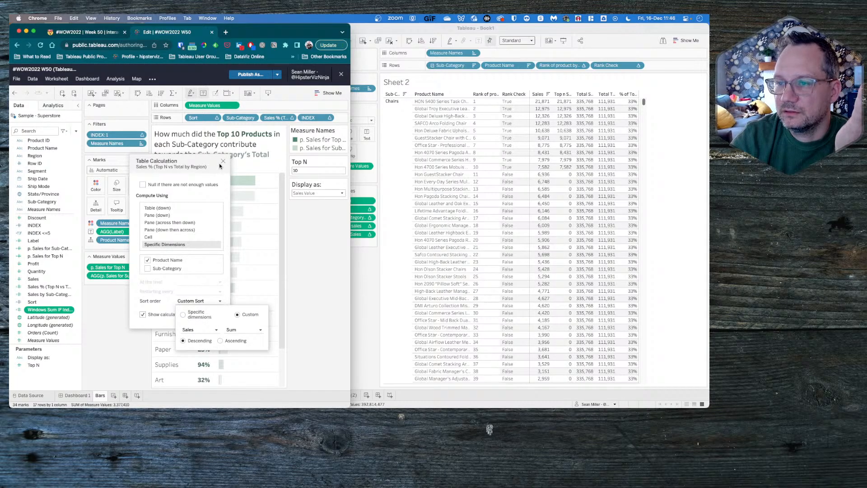
left_click(223, 161)
left_click(223, 162)
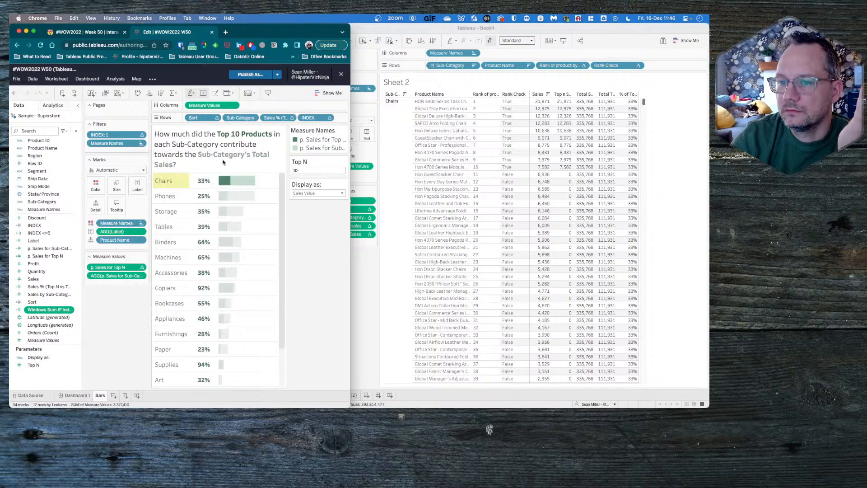
- Check what the INDEX field on the rows is computed using, and return to Sheet 2 in Tableau
left_click(330, 118)
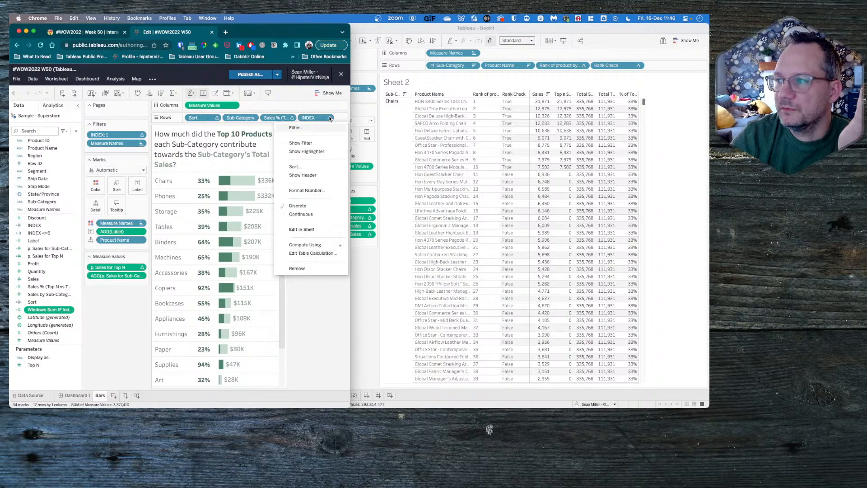
mouse_move(303, 245)
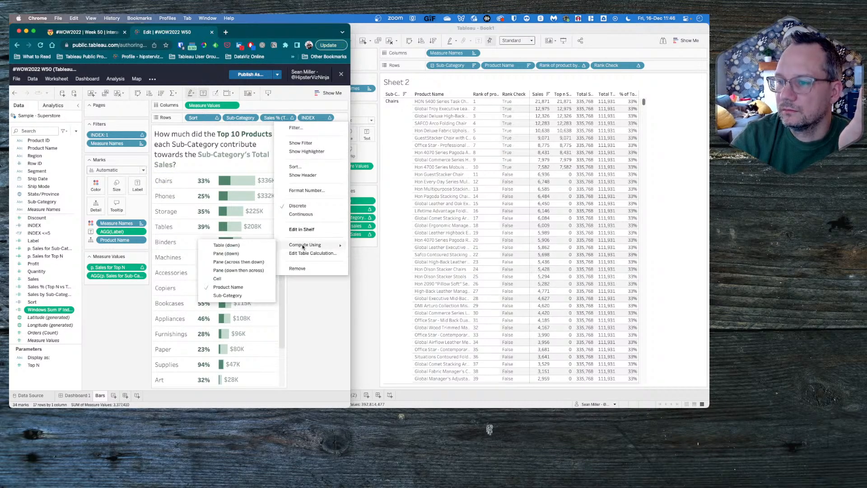
left_click(369, 319)
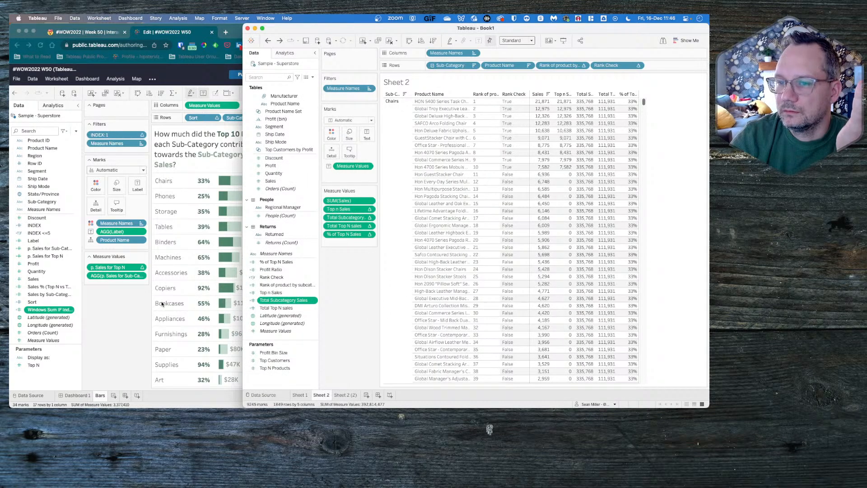
- Switch to the reference workbook in the browser, show the Sort field's header on the rows to check its values, and hide it again
left_click(130, 306)
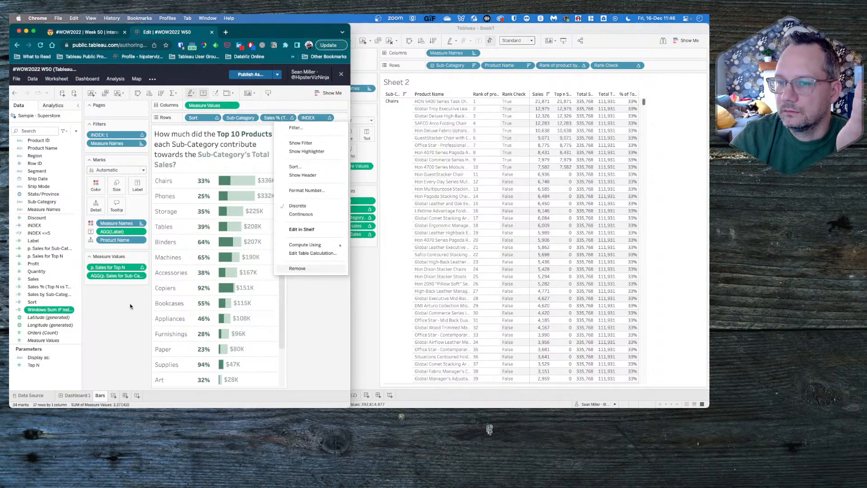
left_click(321, 119)
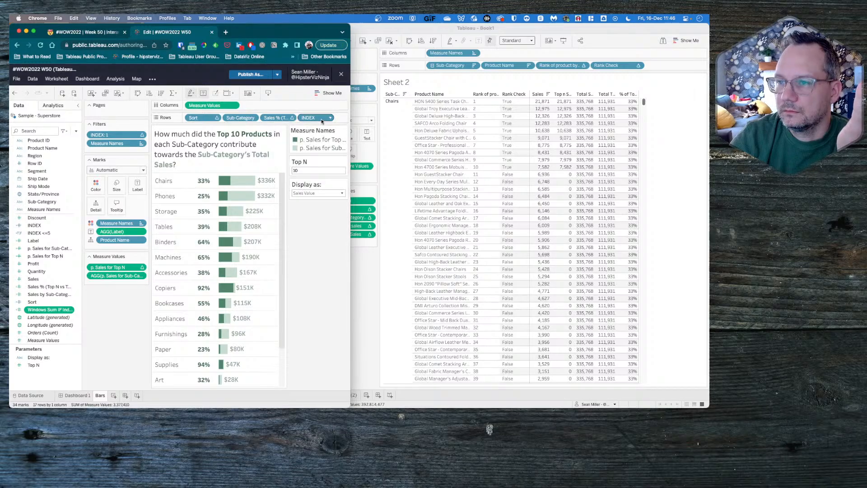
left_click(216, 118)
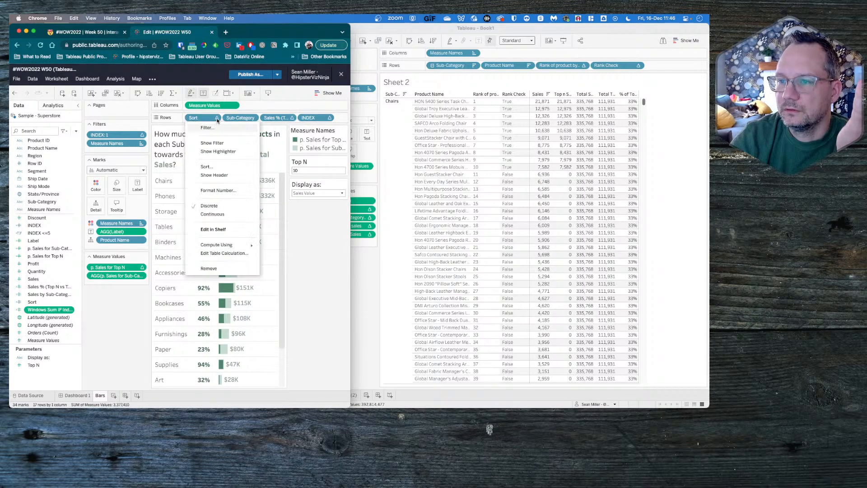
left_click(209, 175)
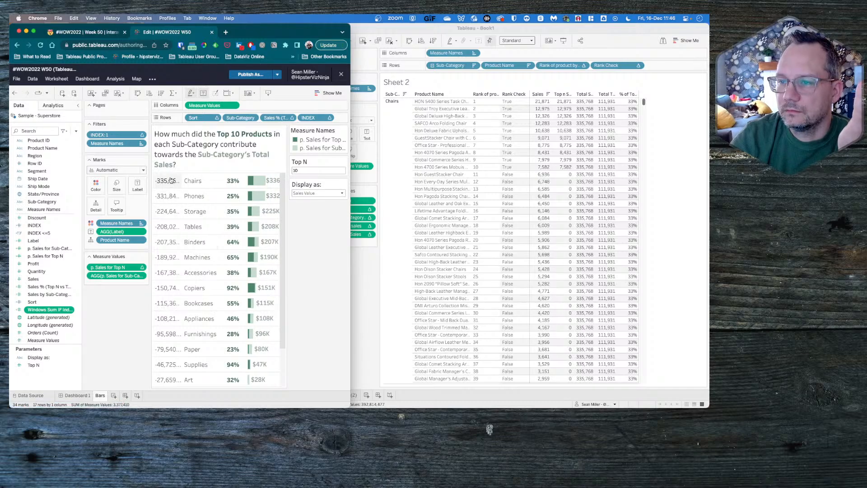
left_click(215, 119)
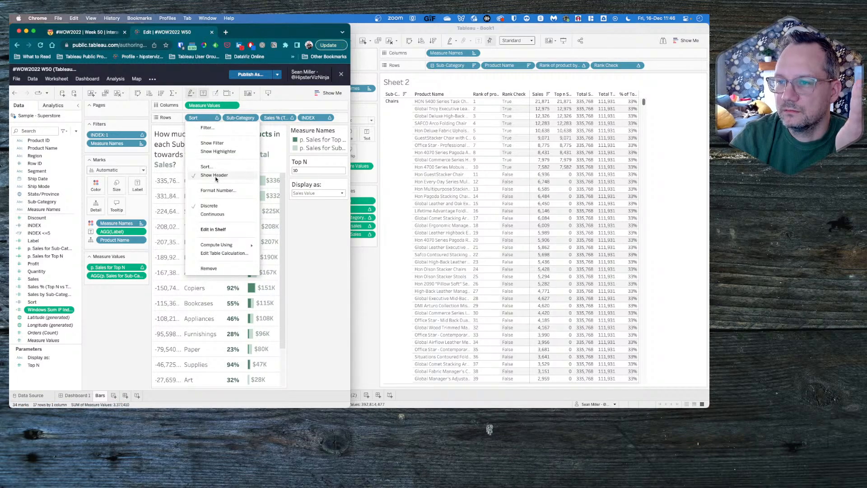
left_click(215, 176)
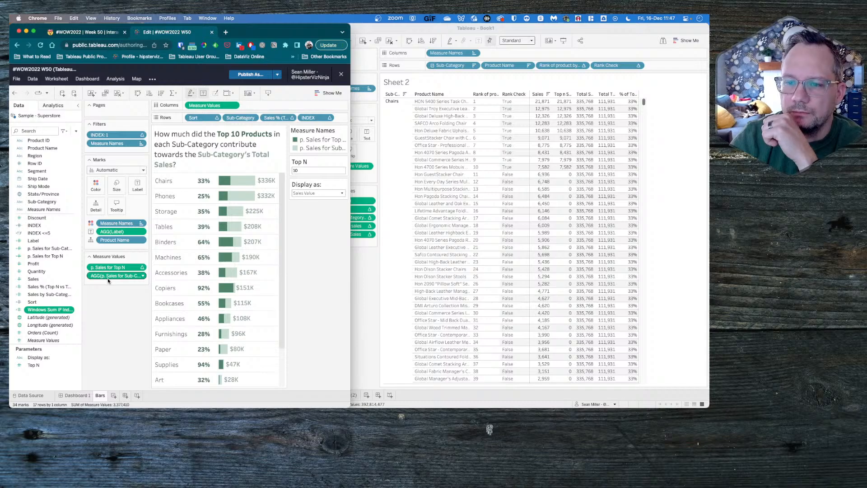
- Review the formula of the p. Sales for Top N field in the reference workbook and close it without edits
left_click(44, 296)
right_click(43, 295)
left_click(129, 330)
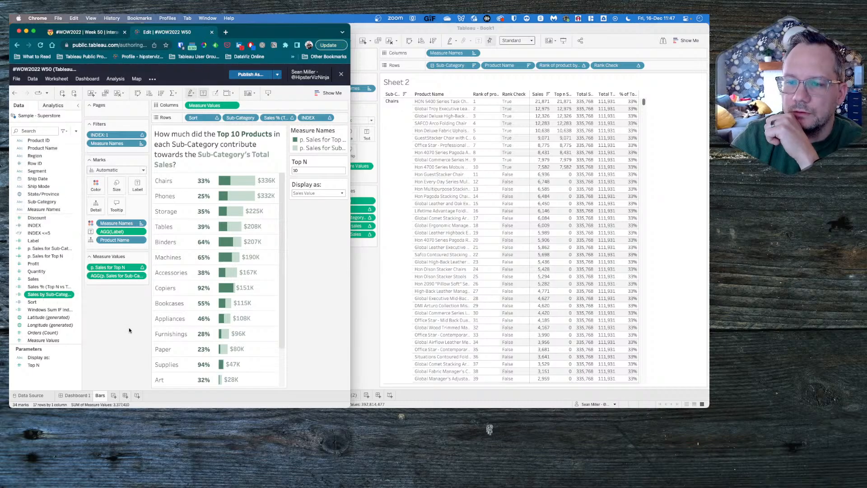
right_click(55, 257)
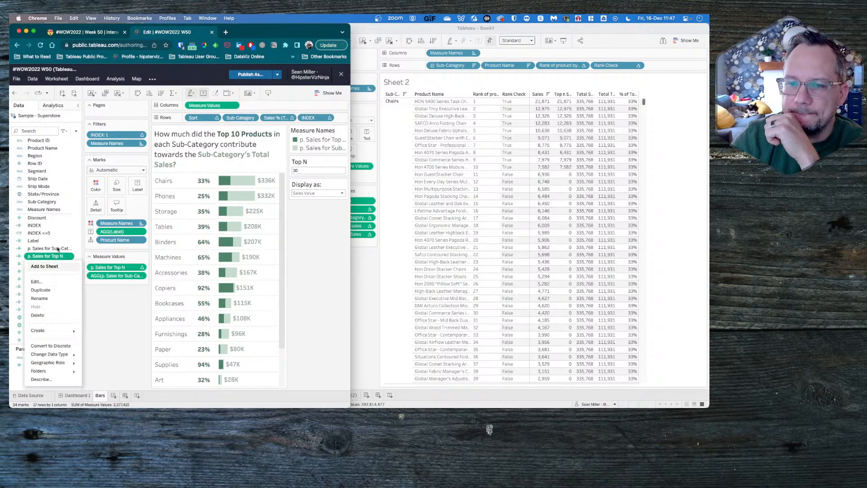
left_click(53, 286)
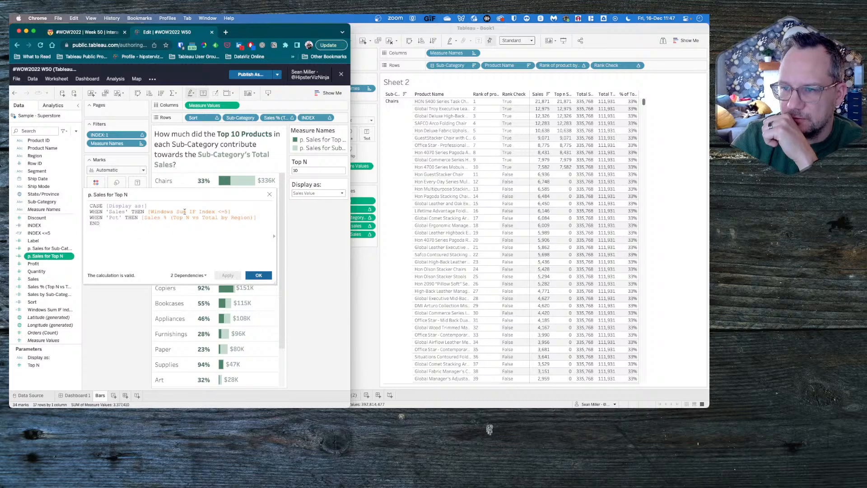
left_click(269, 196)
- Examine how the Windows Sum IF Index <=5 formula uses the Top N parameter, leaving the calculation unedited
right_click(47, 310)
mouse_move(54, 280)
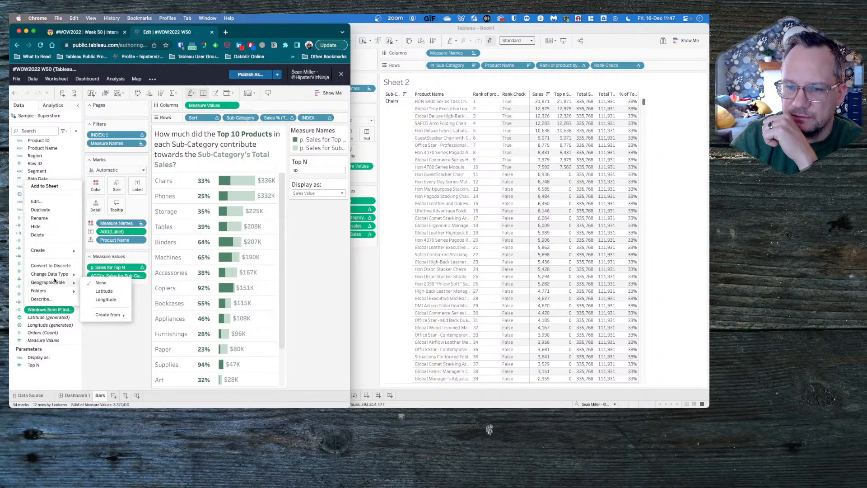
left_click(35, 201)
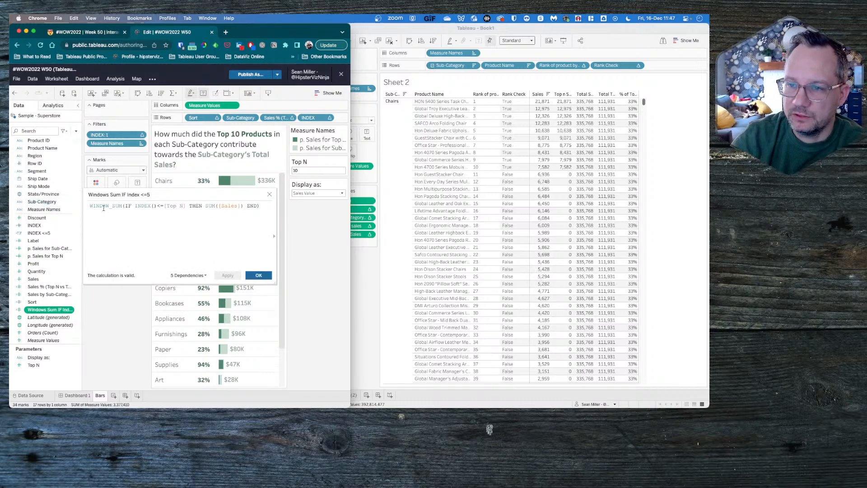
left_click(172, 206)
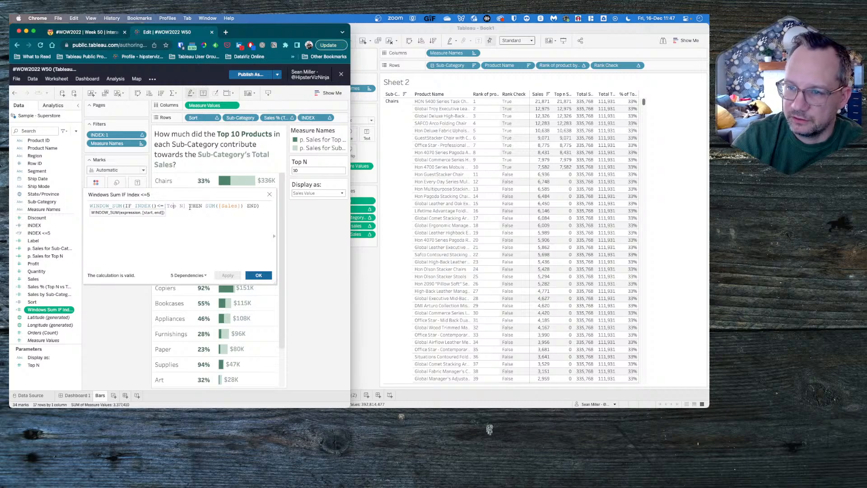
left_click(270, 195)
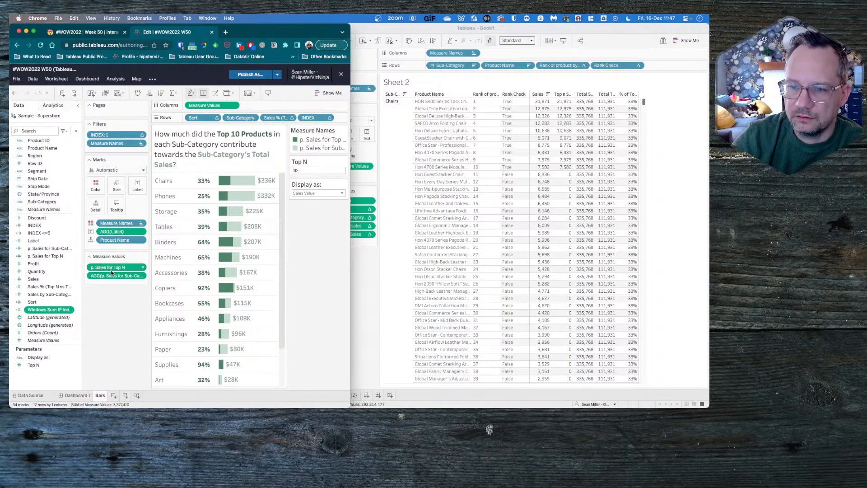
- Review the formulas of the p. Sales for Sub-Category (Total) and Sales by Sub-Category fields without changing them
left_click(44, 256)
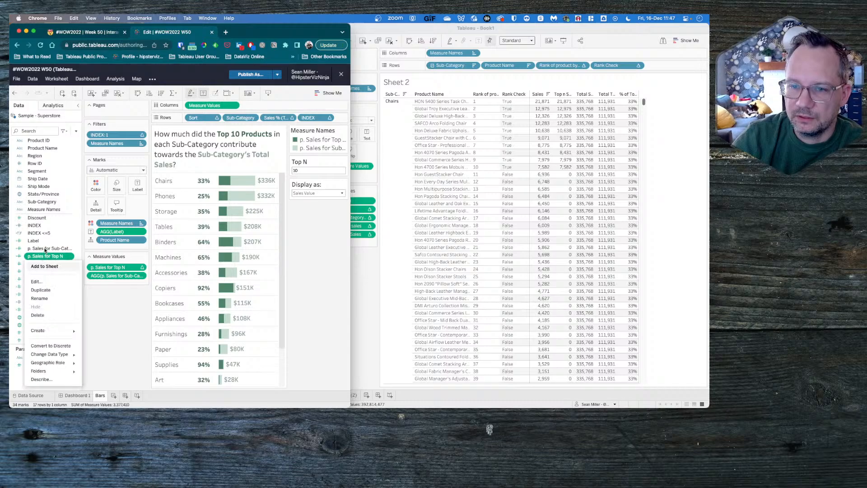
right_click(49, 249)
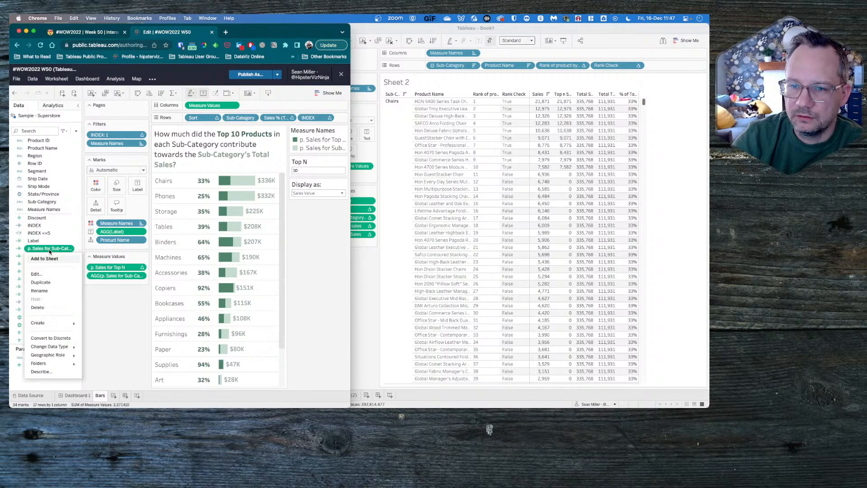
left_click(48, 275)
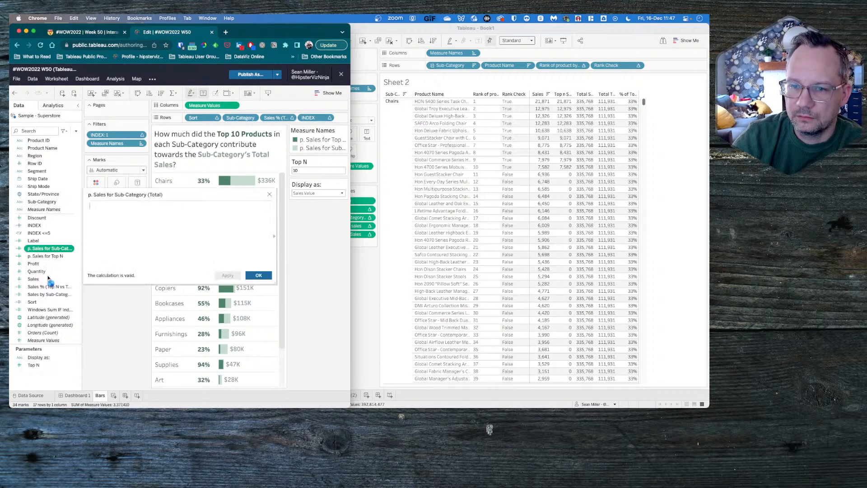
left_click(181, 211)
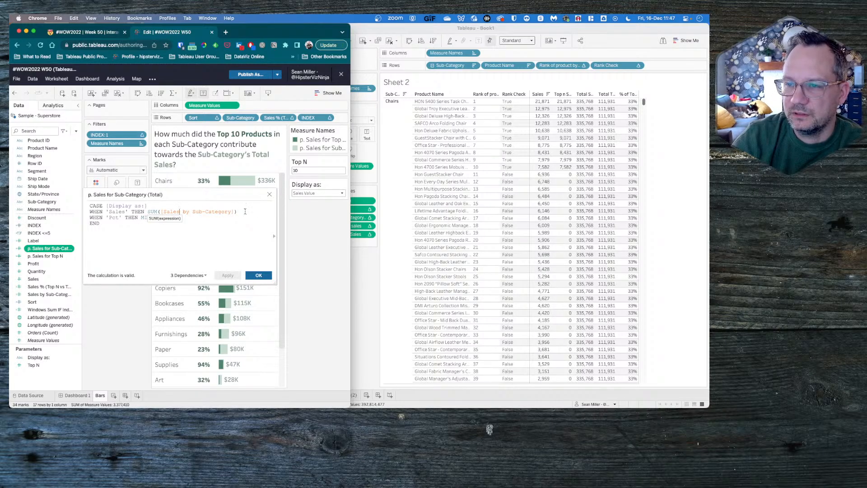
left_click(270, 195)
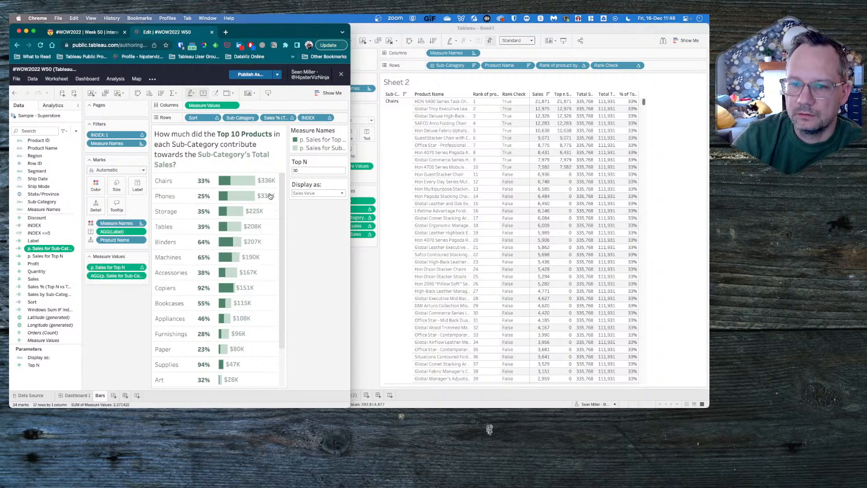
right_click(42, 293)
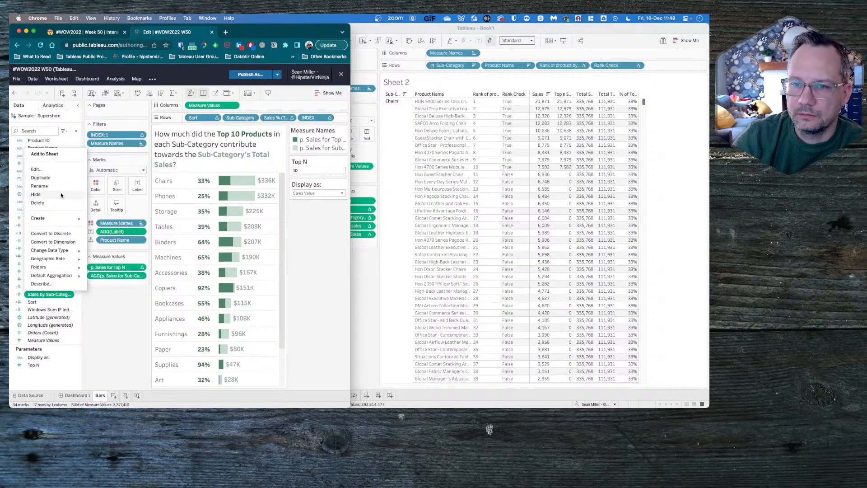
left_click(36, 169)
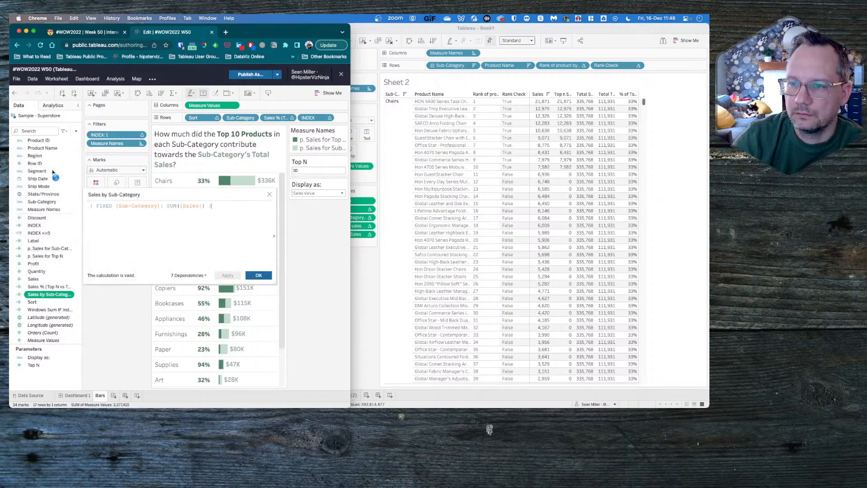
left_click(270, 195)
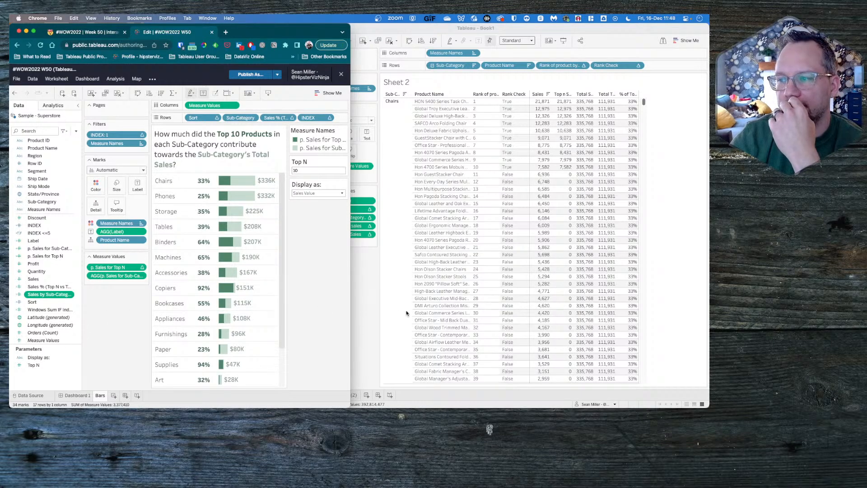
- Switch to Tableau and move Product Name on Sheet 2 from the rows to Detail on the marks
left_click(369, 275)
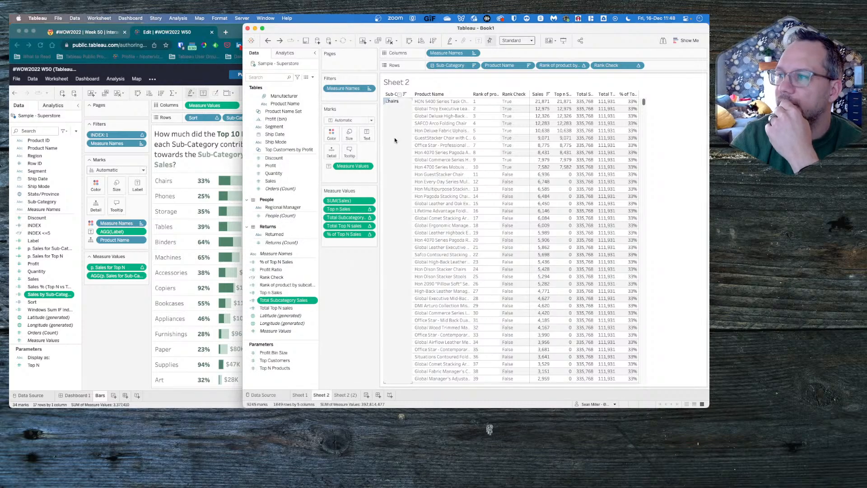
left_click_drag(507, 66, 333, 150)
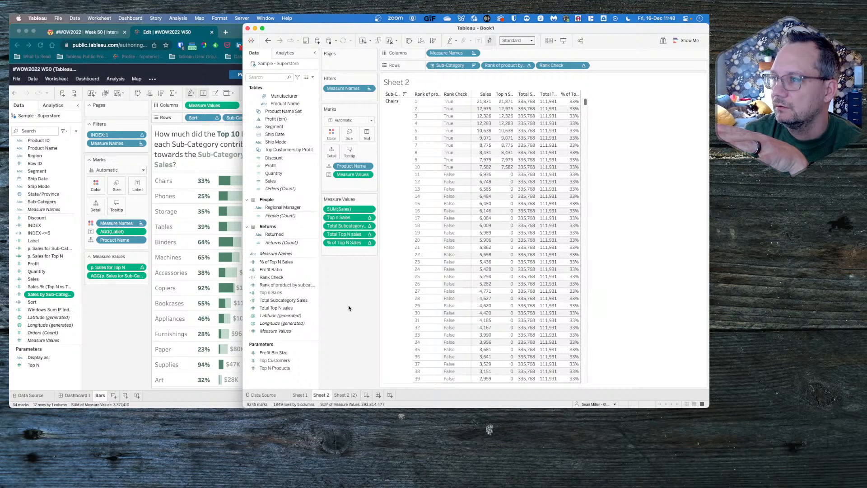
- Review the formulas of the Rank of product by subcategory and Top n Sales calculated fields without changing them
right_click(286, 283)
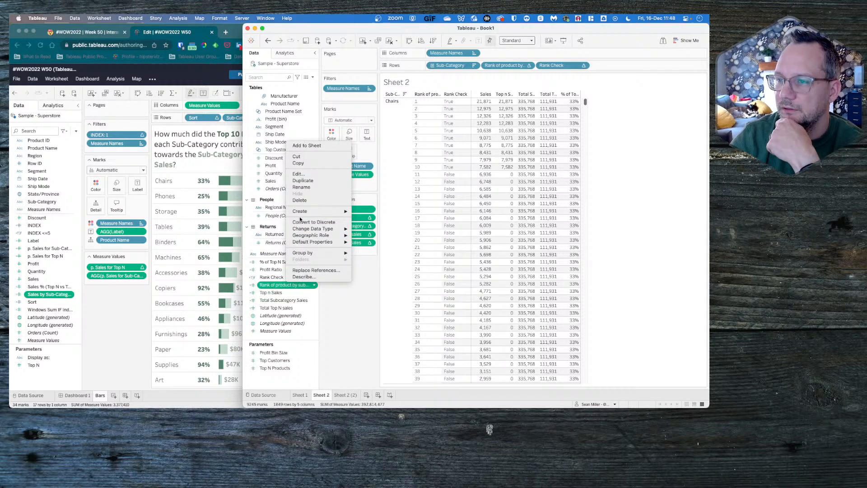
left_click(298, 174)
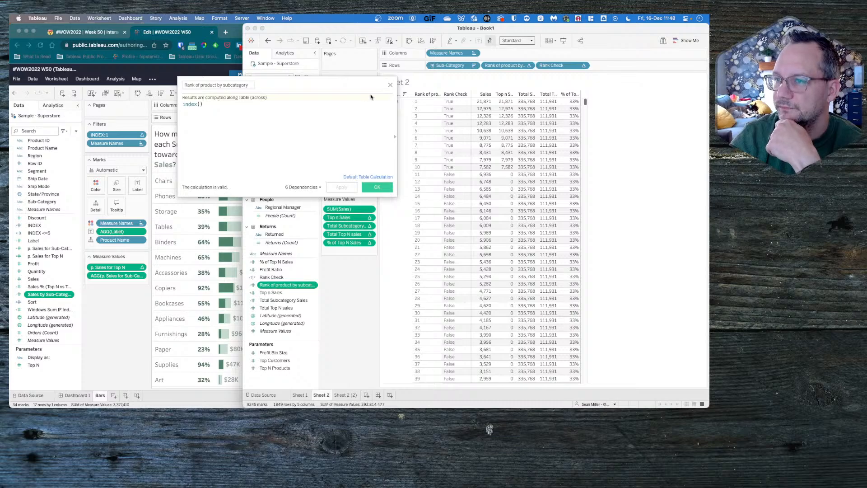
left_click(390, 85)
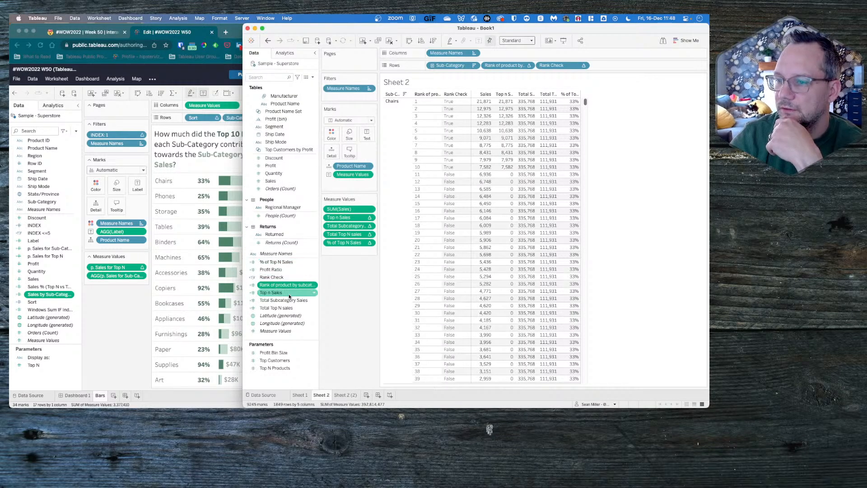
right_click(272, 291)
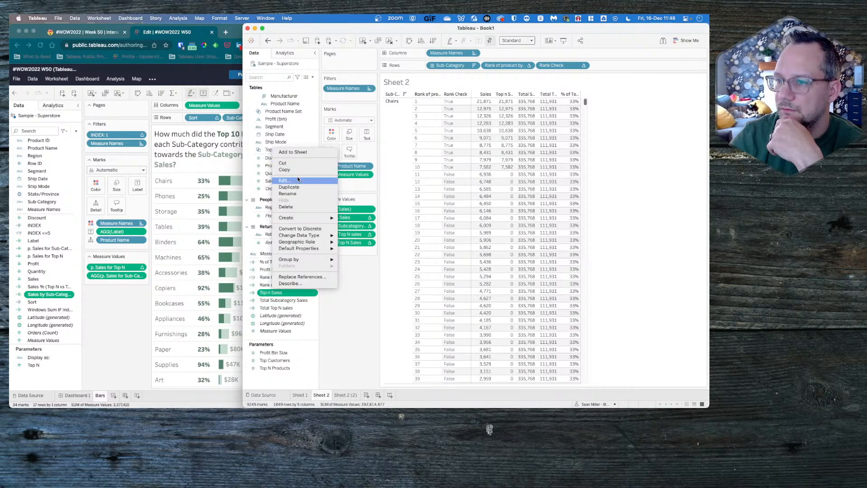
left_click(298, 180)
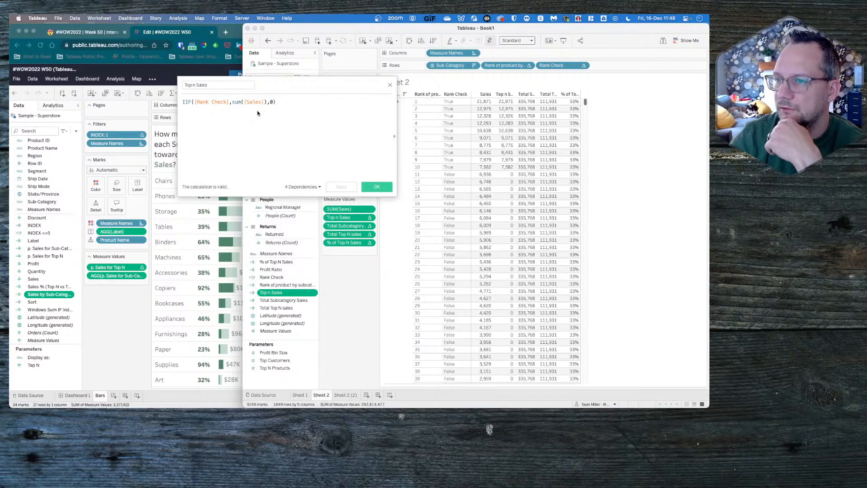
left_click(390, 87)
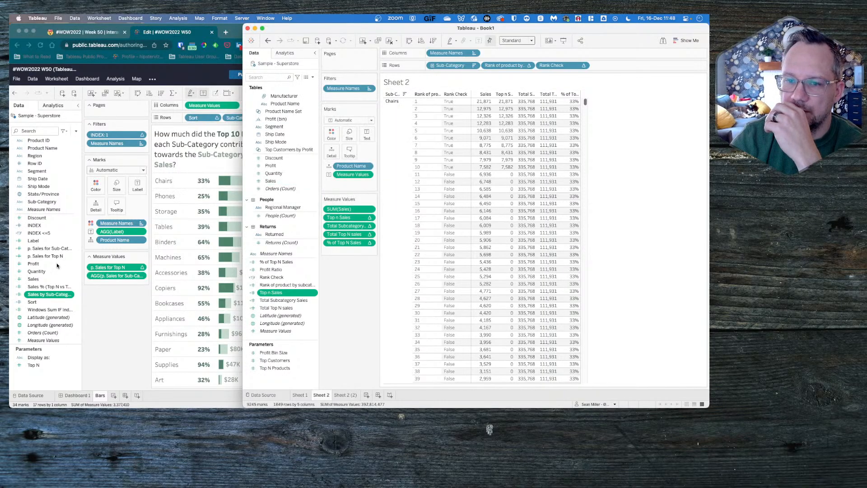
- Switch to the reference workbook in the browser and recheck the Sales by Sub-Category and Windows Sum IF Index <=5 formulas
right_click(38, 287)
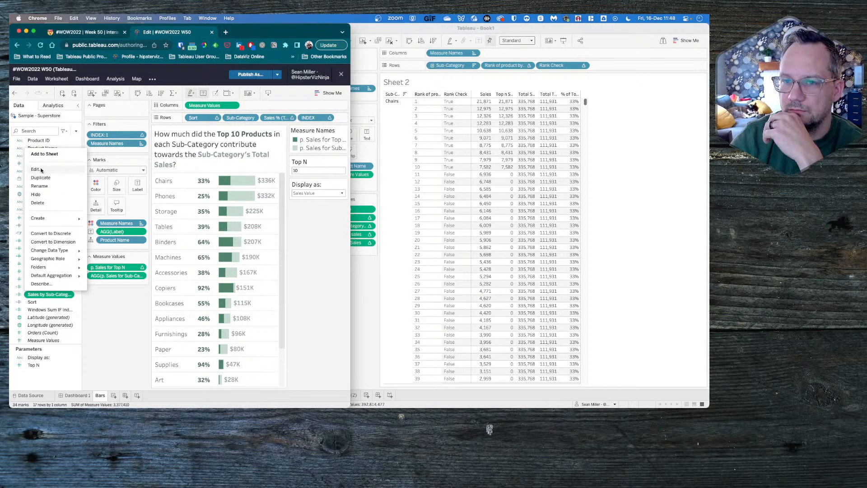
left_click(47, 169)
left_click(270, 194)
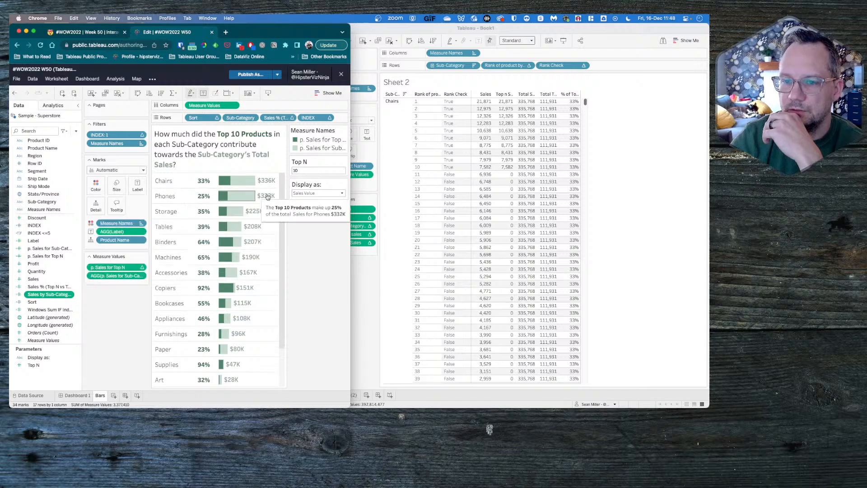
right_click(43, 309)
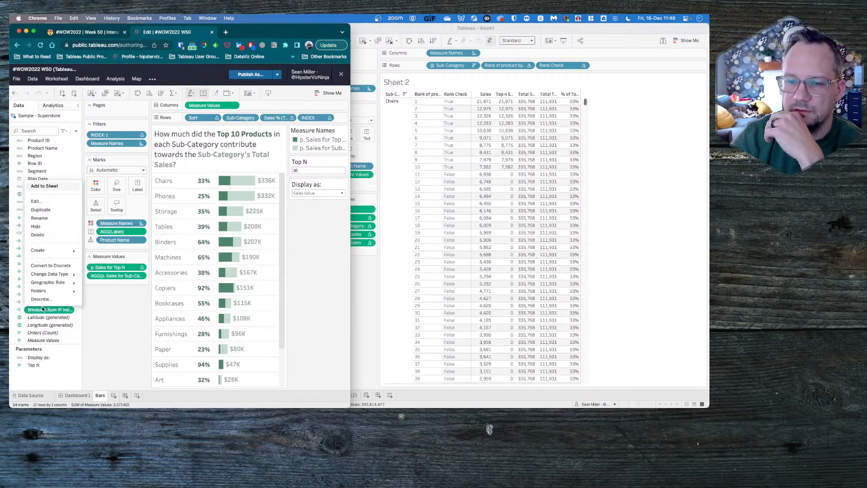
left_click(49, 205)
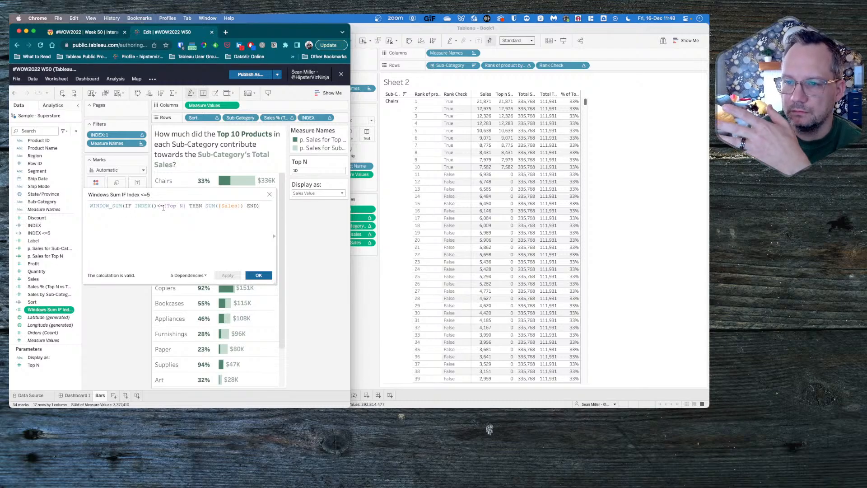
left_click(270, 196)
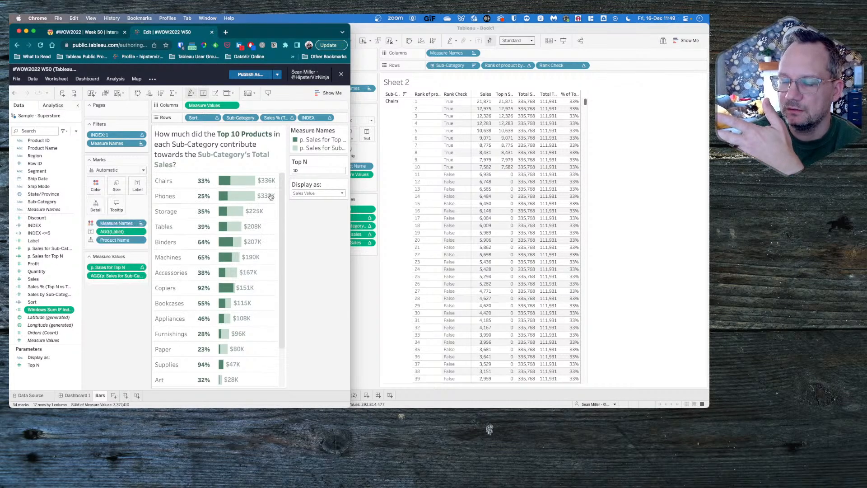
- Switch to Tableau and review the formula of the Total Top N sales calculated field without changing it
left_click(374, 287)
left_click(275, 308)
right_click(273, 309)
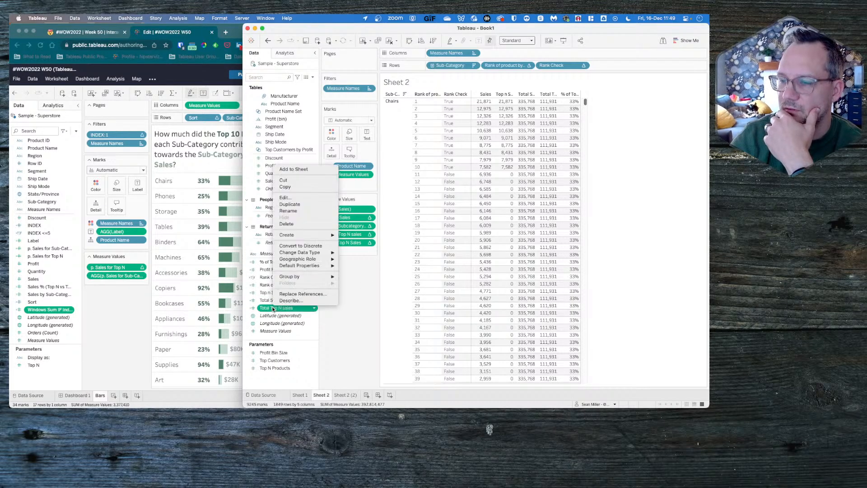
left_click(294, 199)
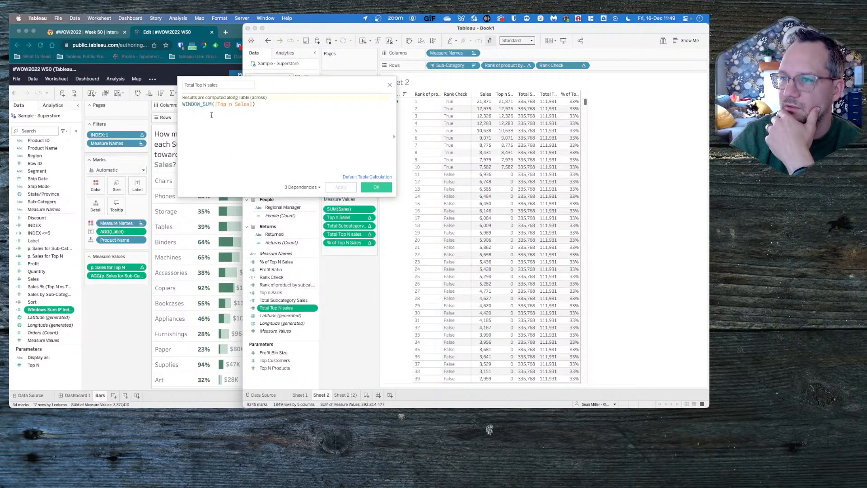
left_click(389, 84)
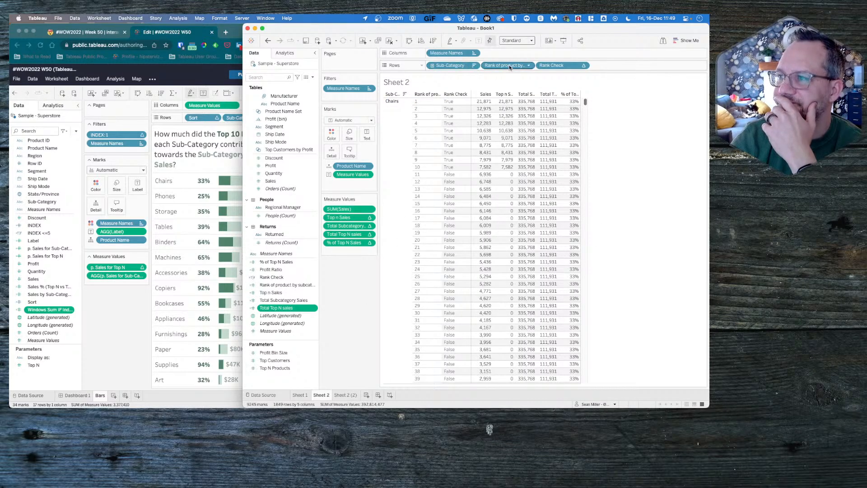
- Remove Rank of product by subcategory and Rank Check from Sheet 2's rows, and Sales and Top n Sales from its measure values
left_click_drag(506, 65, 356, 291)
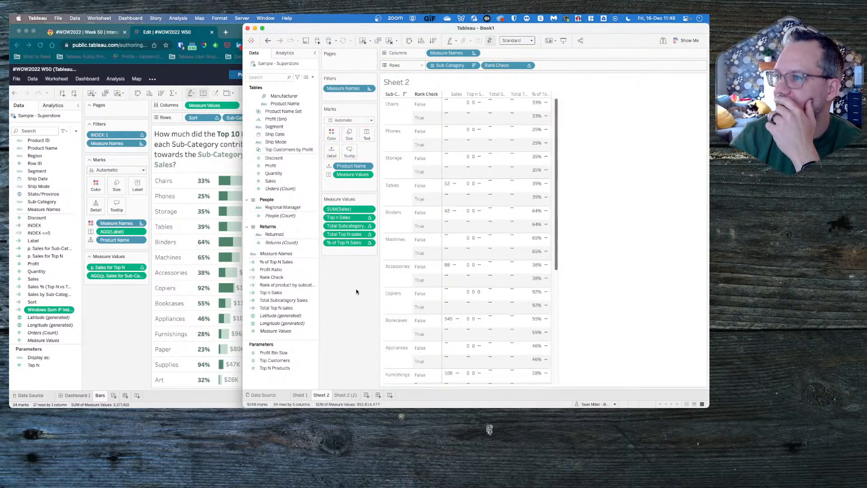
left_click_drag(508, 63, 352, 300)
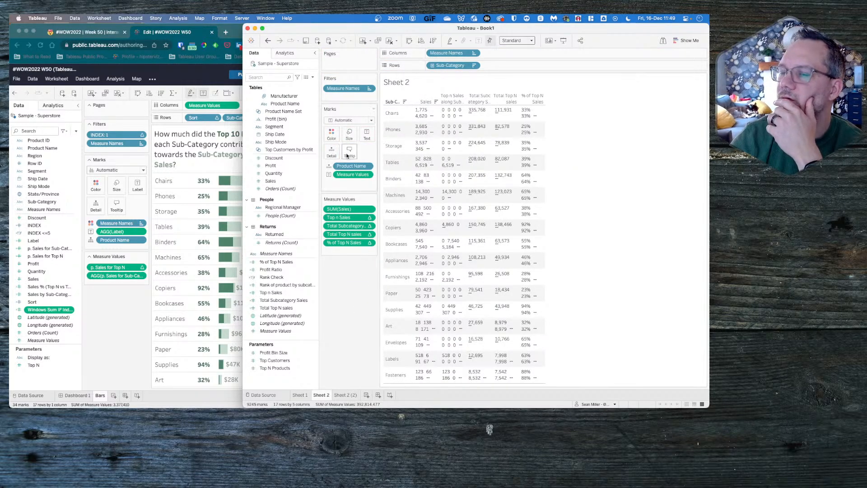
left_click(121, 327)
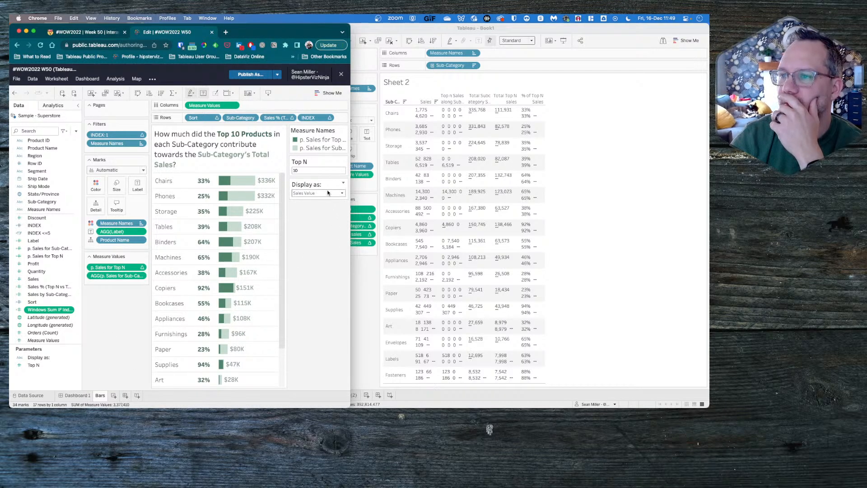
left_click(368, 279)
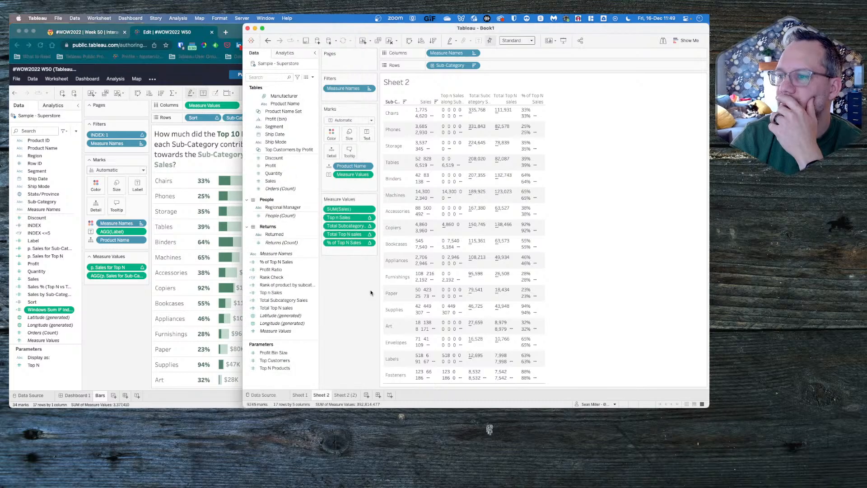
left_click_drag(351, 208, 348, 295)
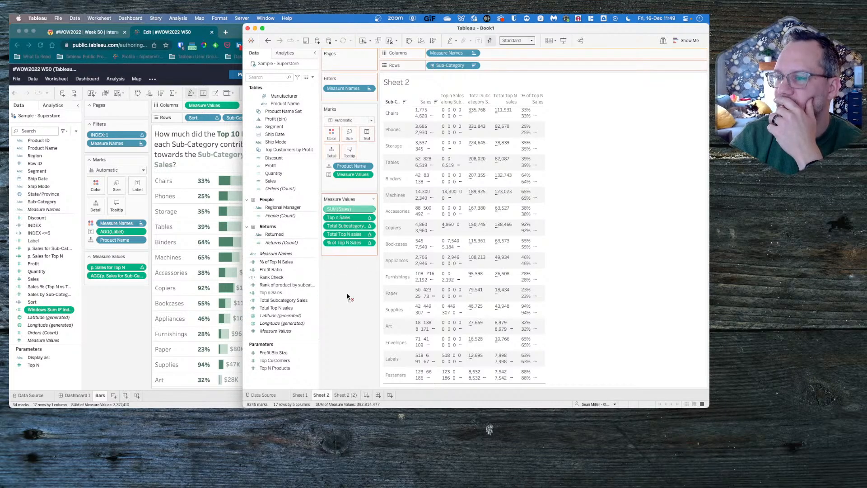
left_click_drag(350, 210, 351, 302)
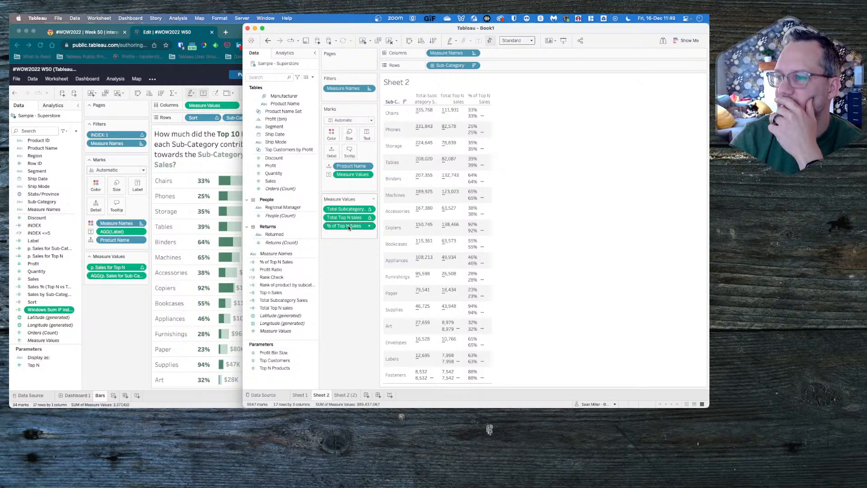
- Move % of Top N Sales from the measure values to the rows after Sub-Category and make it discrete
left_click_drag(349, 228, 502, 66)
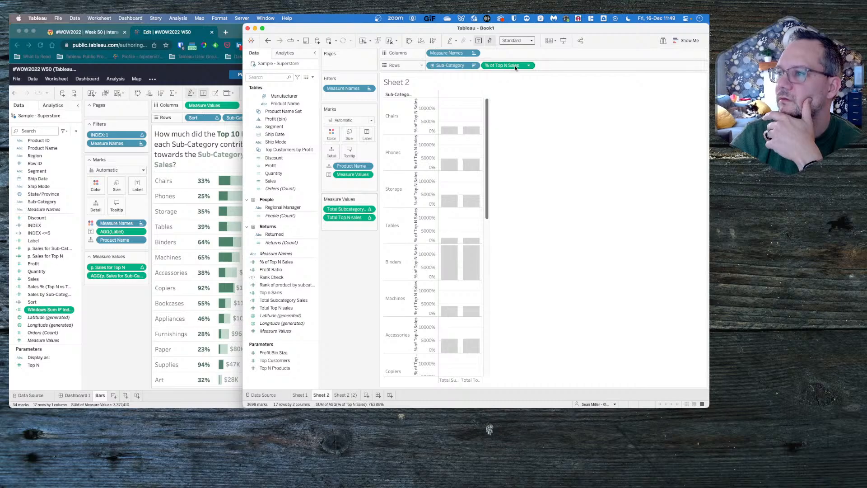
left_click(527, 66)
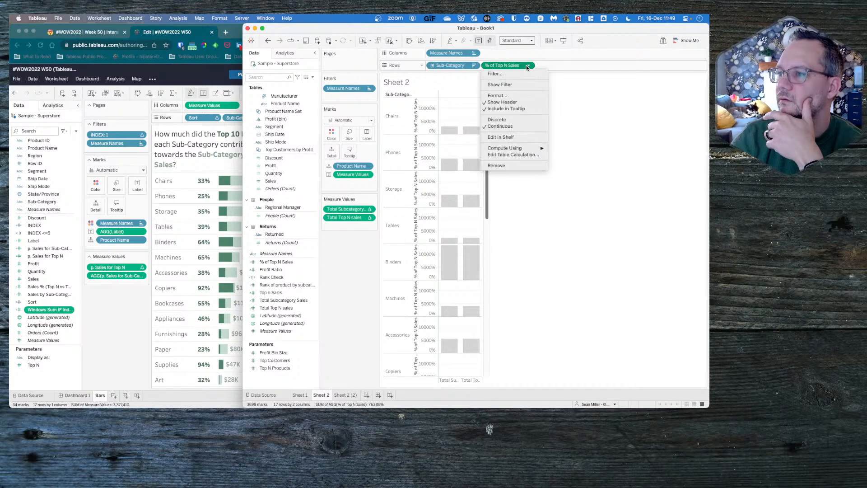
left_click(509, 119)
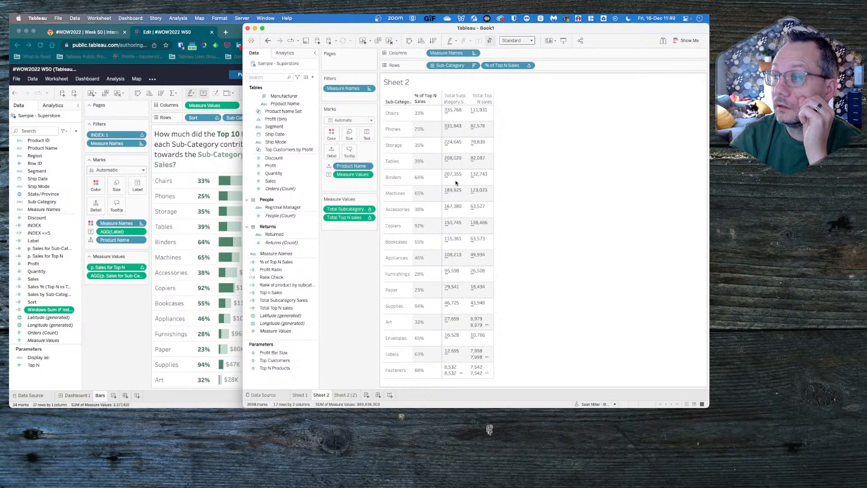
left_click(479, 118)
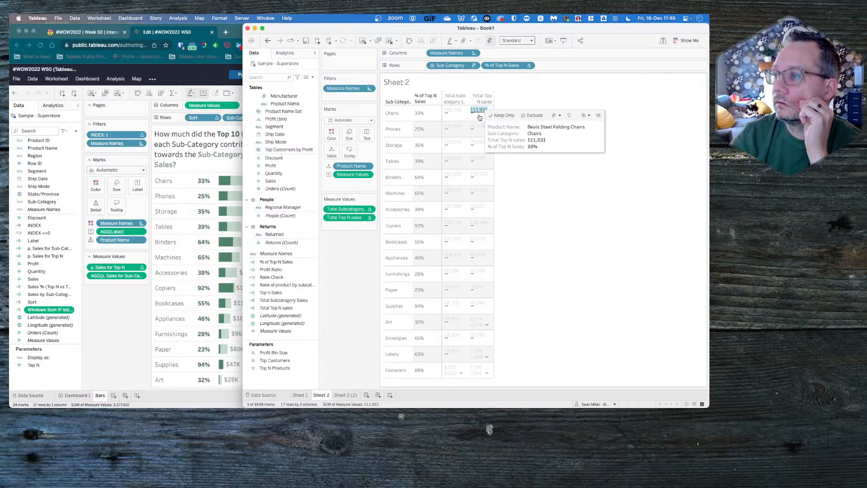
left_click(480, 118)
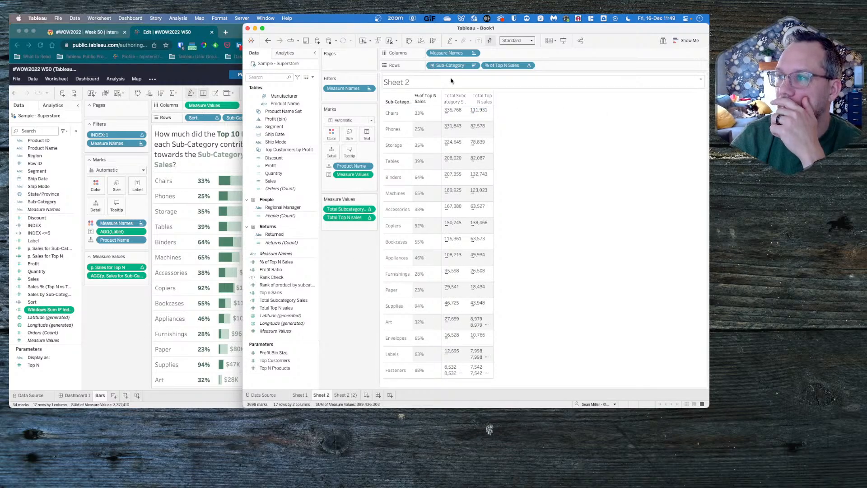
- Try computing % of Top N Sales in the rows using Product Name
left_click(529, 66)
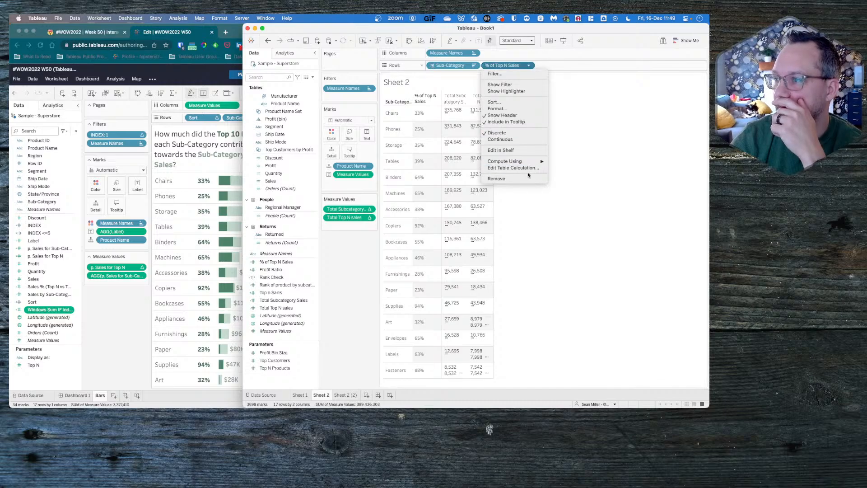
mouse_move(520, 161)
left_click(579, 195)
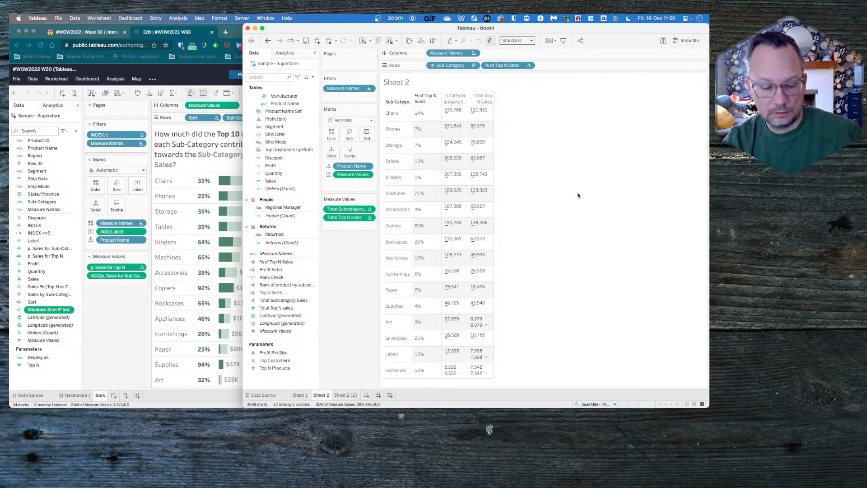
- Review the nested table calculation settings of % of Top N Sales for Total Top N sales, Rank of product by subcategory and Total Subcategory Sales
left_click(529, 66)
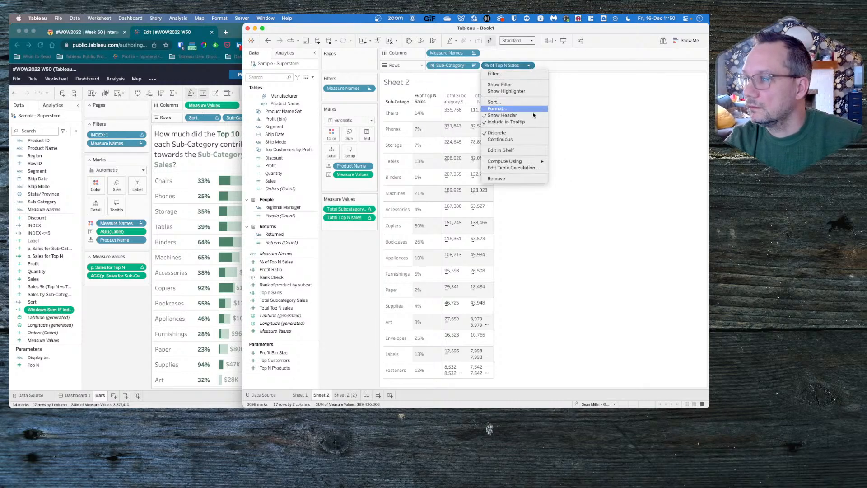
left_click(523, 167)
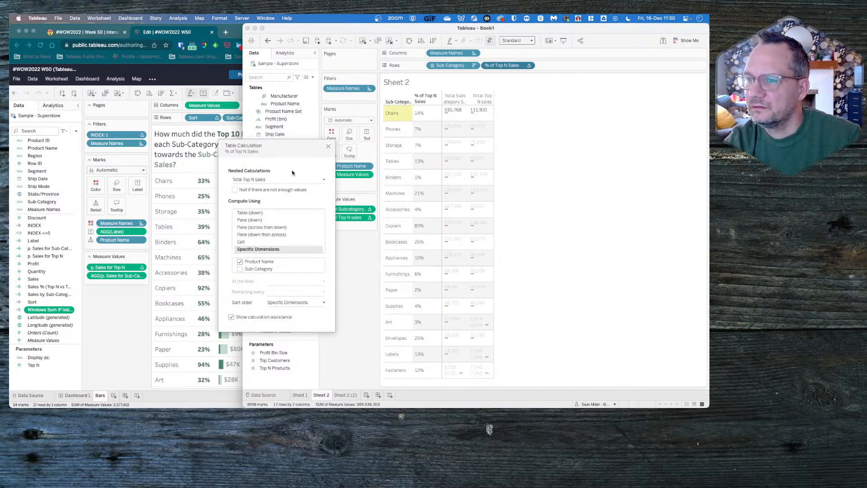
left_click(268, 180)
left_click(267, 192)
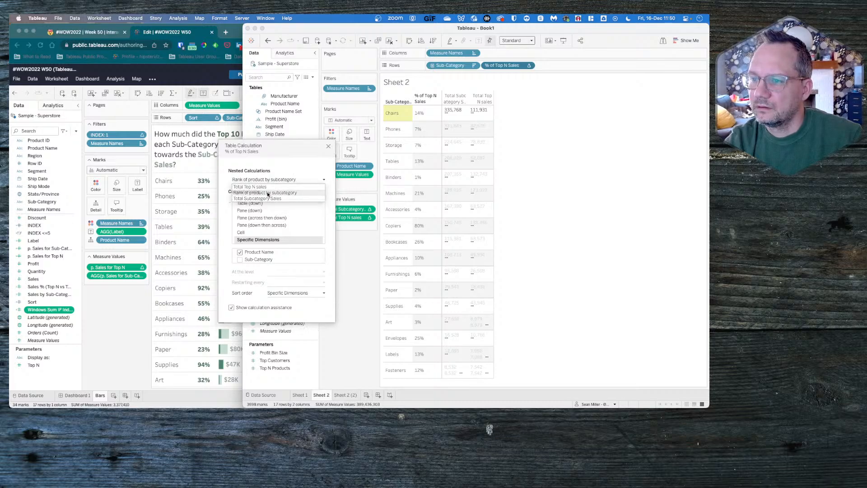
left_click(270, 181)
left_click(269, 198)
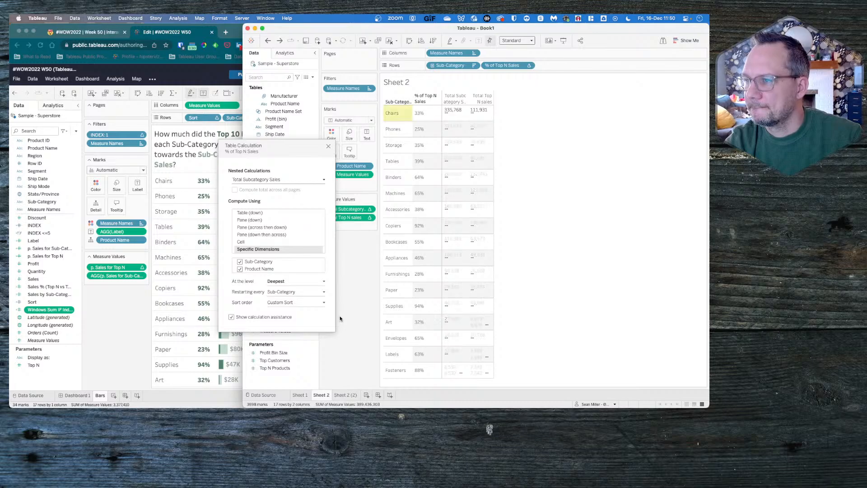
left_click(329, 147)
- Try computing Total Subcategory Sales and Total Top N sales using Product Name, and undo these changes while keeping % of Top N Sales discrete
left_click(370, 209)
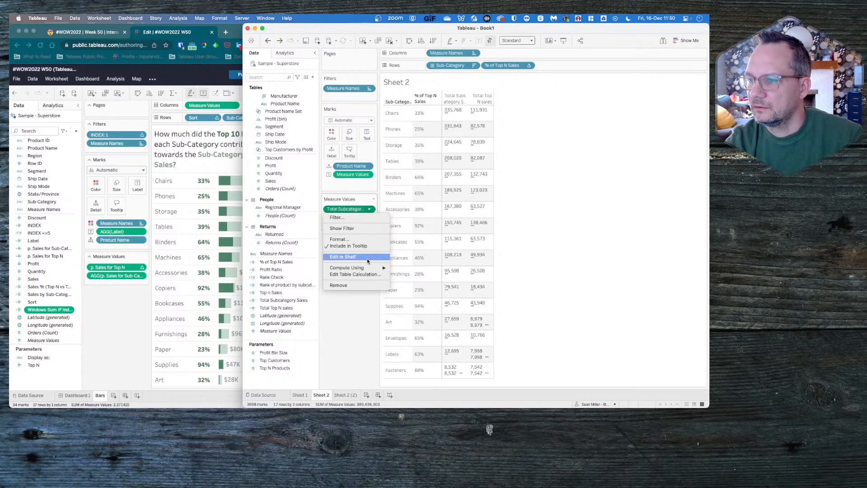
left_click(420, 302)
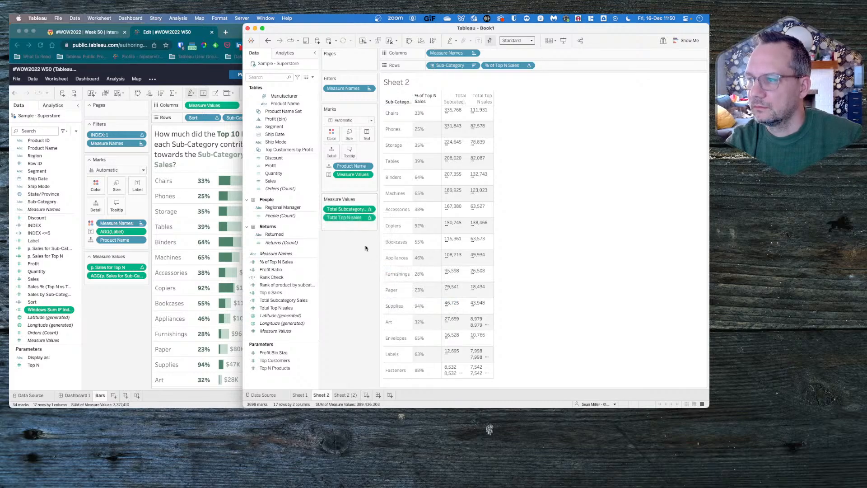
left_click(371, 218)
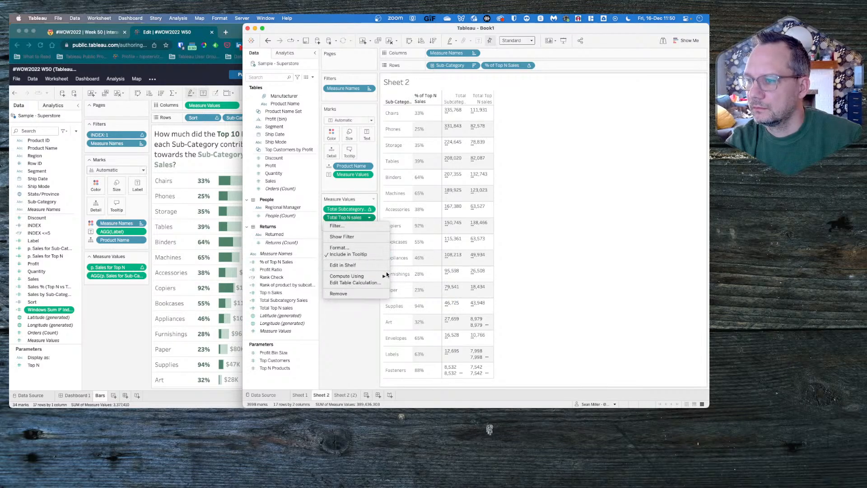
mouse_move(385, 276)
left_click(408, 309)
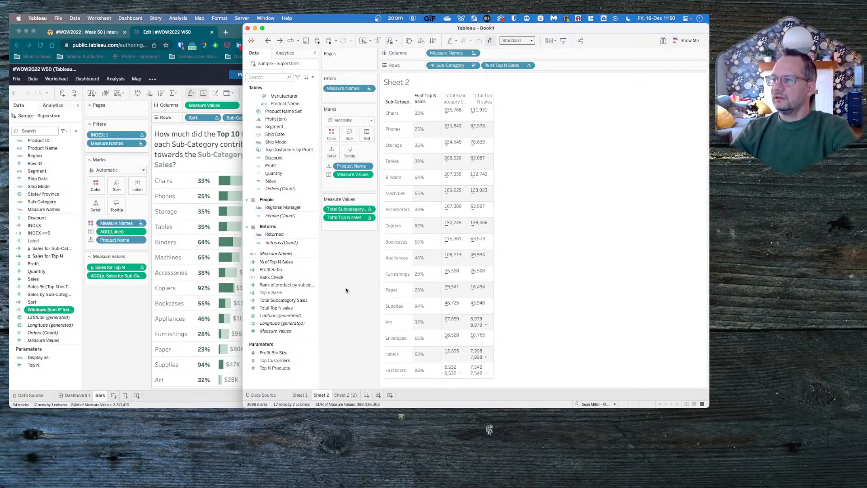
key("super+z")
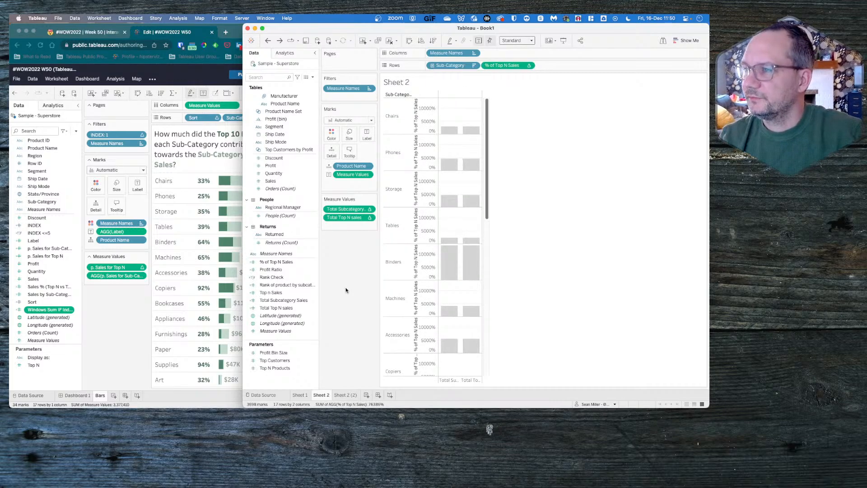
key("super+shift+z")
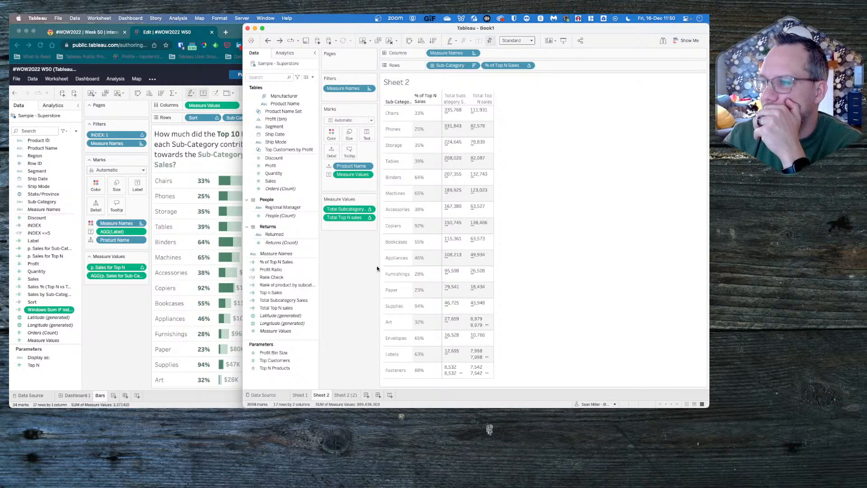
mouse_move(449, 117)
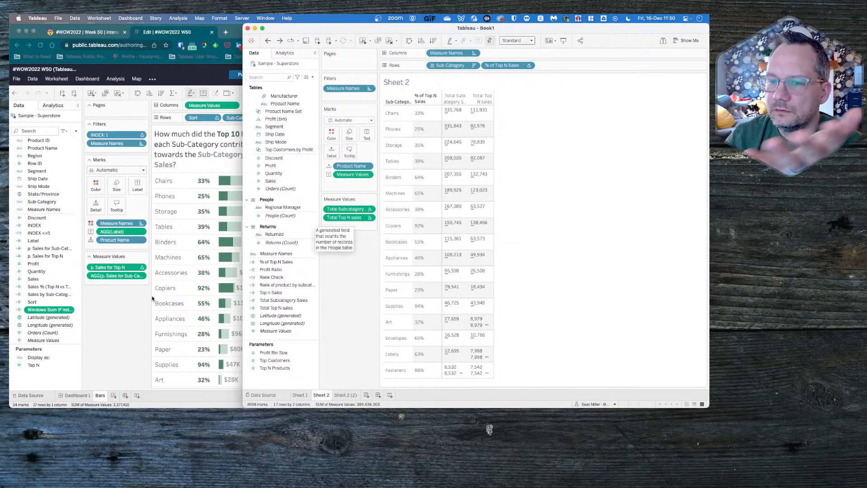
- Switch to the reference workbook in the browser, try removing INDEX from the Bars sheet's rows and undo the removal
left_click(140, 307)
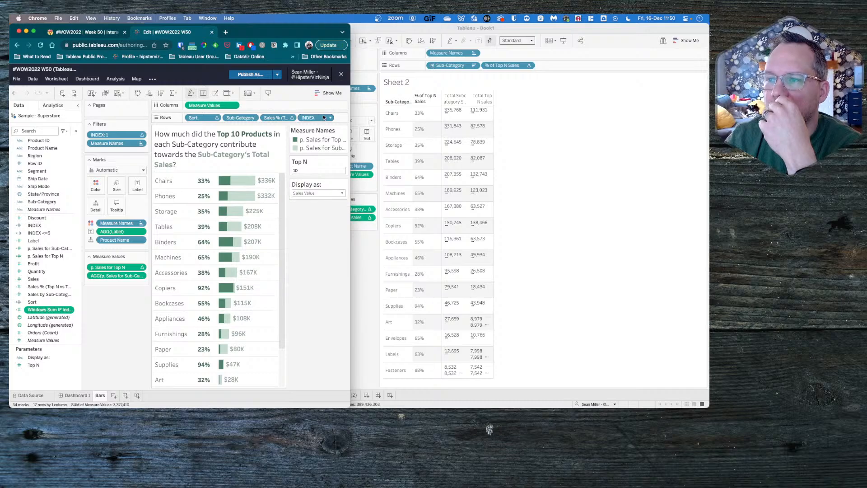
left_click_drag(330, 119, 100, 324)
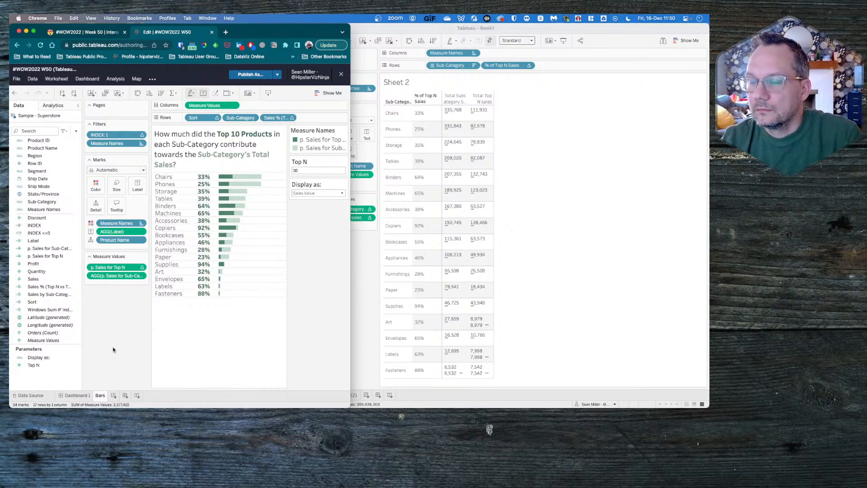
key("super+z")
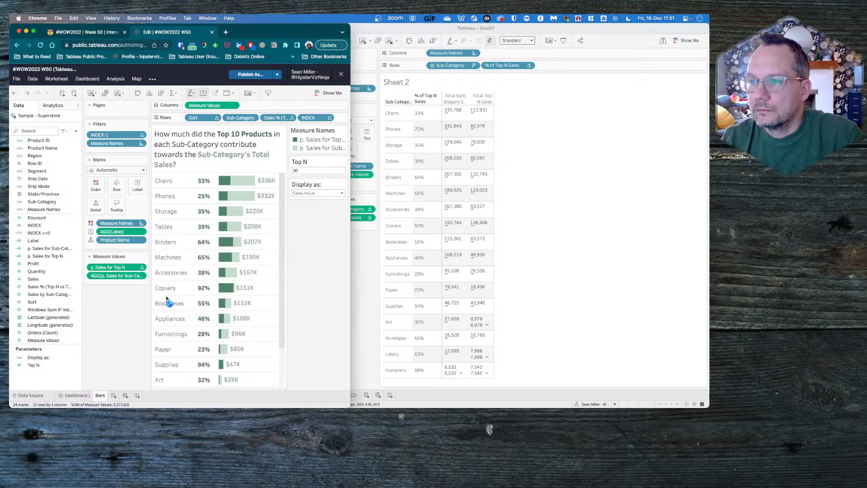
- Check which field INDEX computes using in the Bars sheet's rows and show its header
left_click(331, 118)
mouse_move(310, 245)
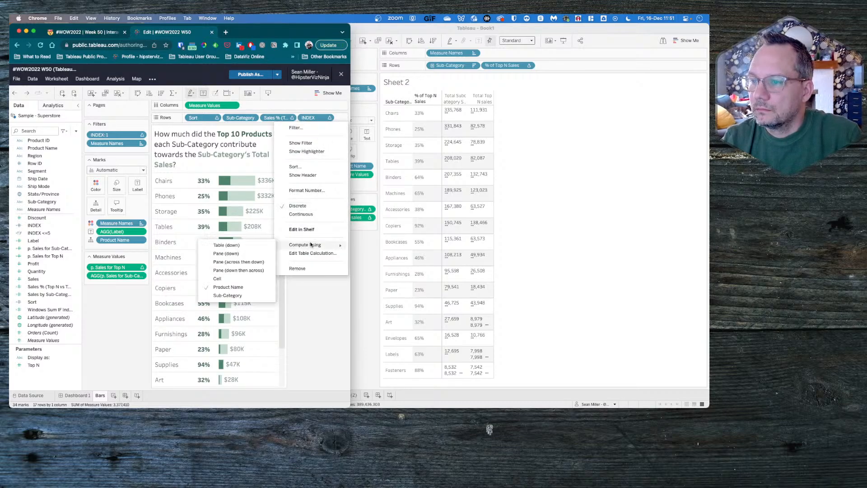
left_click(312, 325)
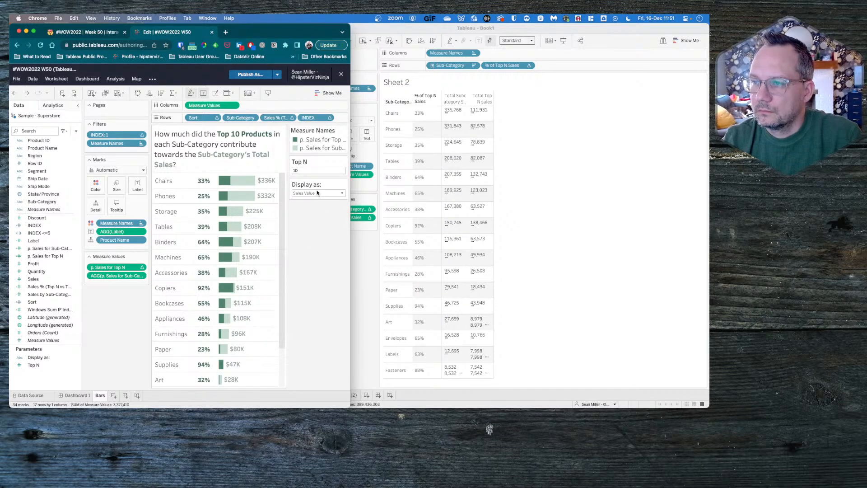
left_click(330, 117)
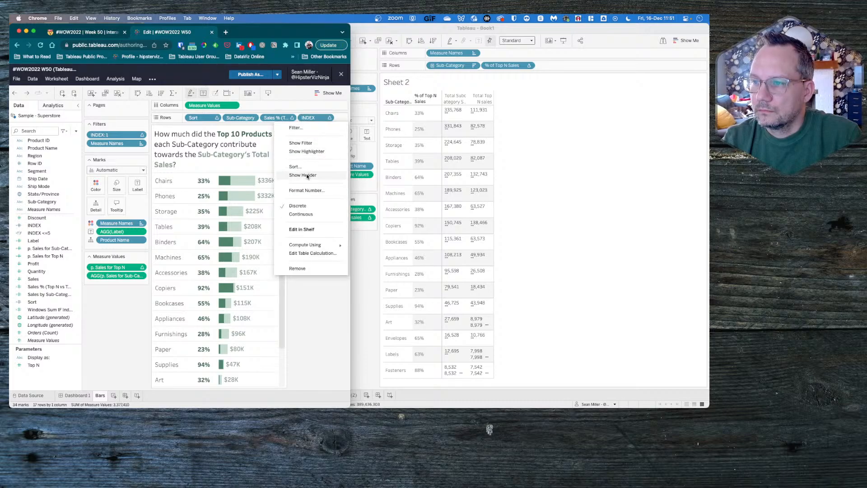
left_click(306, 176)
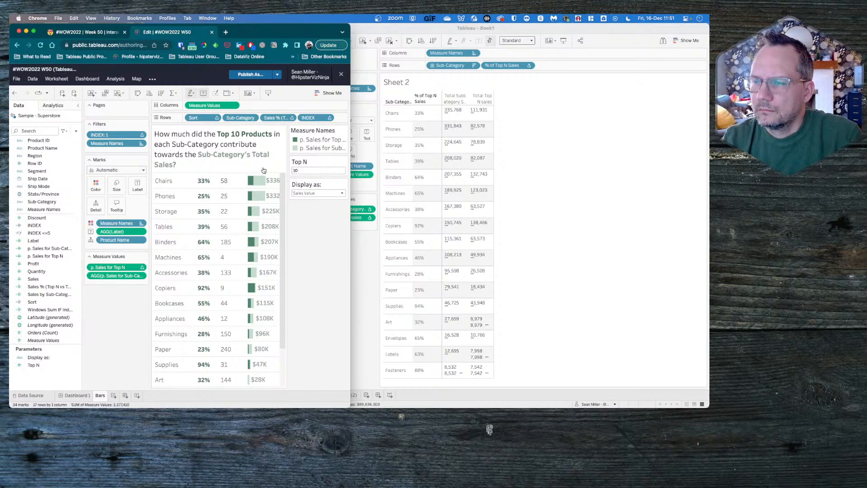
left_click(329, 118)
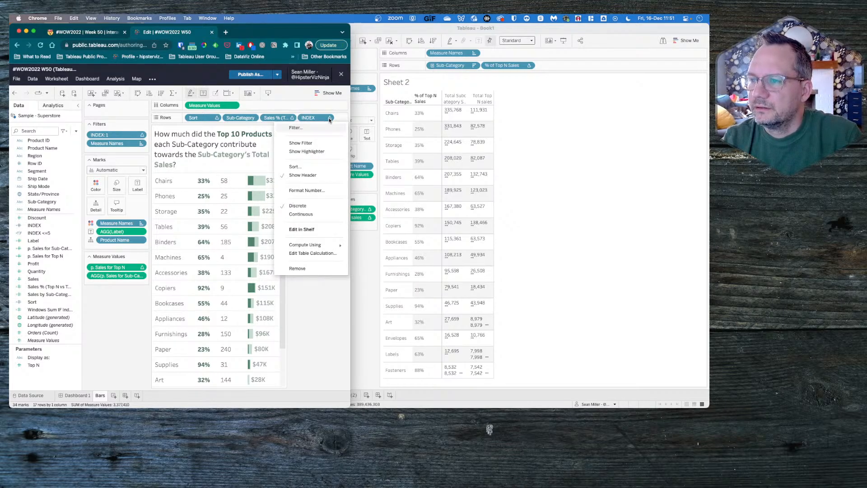
left_click(329, 120)
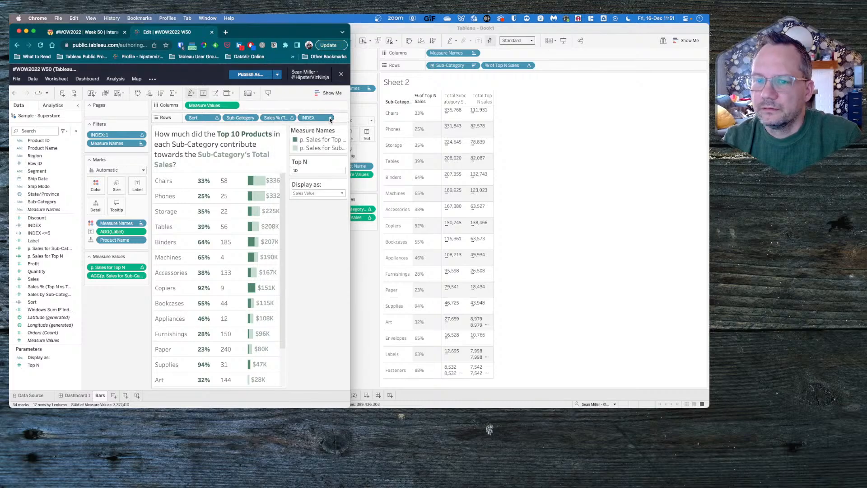
- Inspect the INDEX calculation's formula and examine the index values for all sub-categories in the chart
right_click(43, 227)
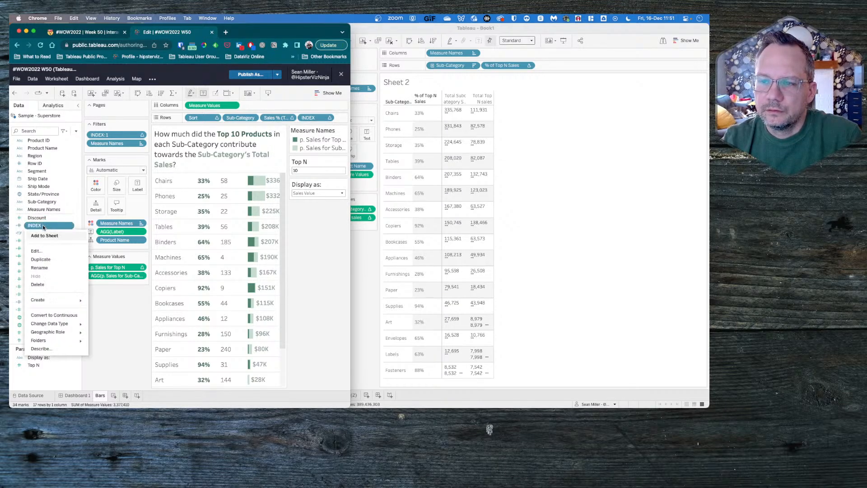
left_click(46, 250)
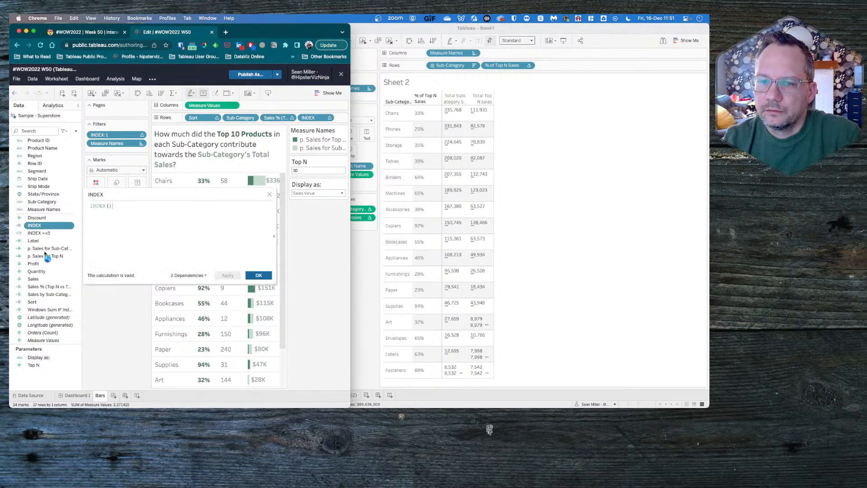
left_click(270, 194)
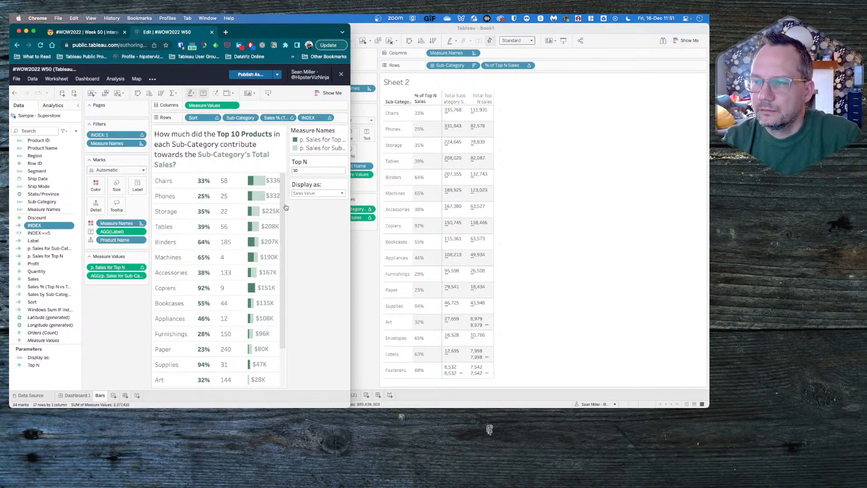
scroll(279, 332, "down", 3)
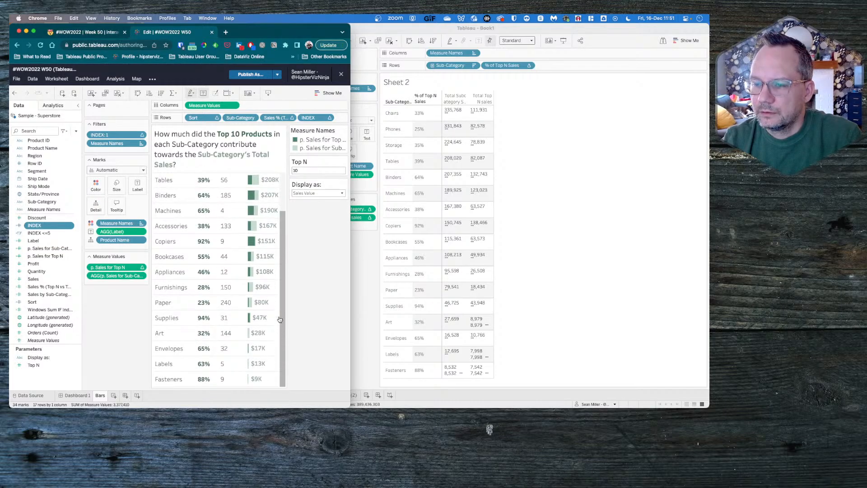
scroll(280, 319, "up", 3)
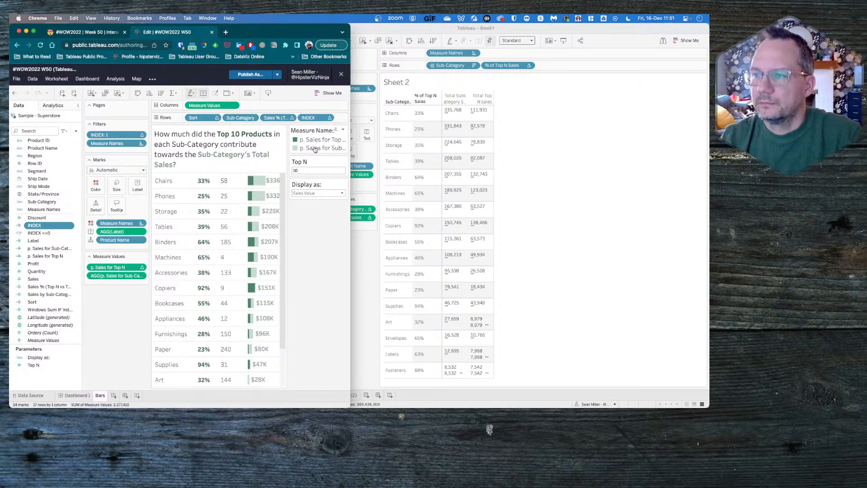
- Review the compute-using setting and formula of the Sales % (Top N vs Total by Region) calculation
left_click(289, 118)
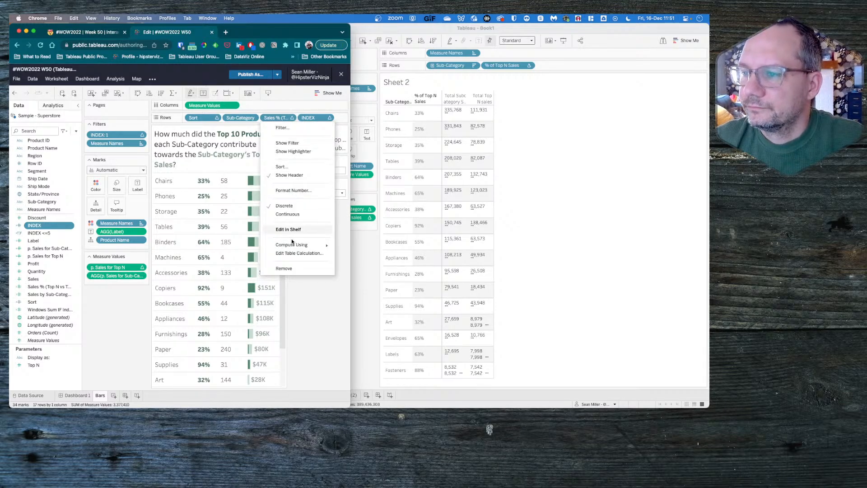
mouse_move(291, 245)
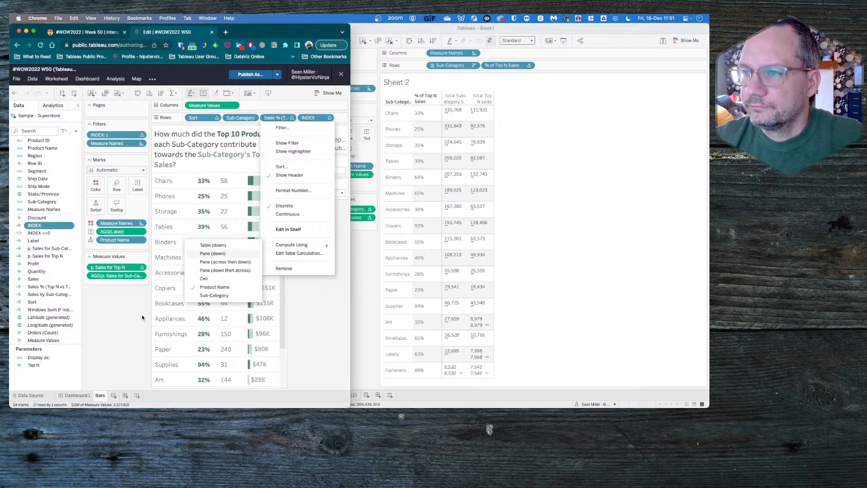
left_click(212, 253)
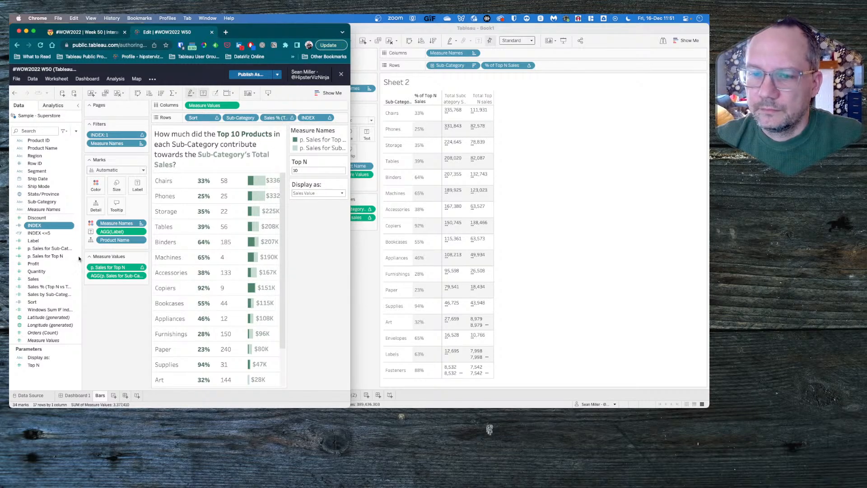
right_click(49, 286)
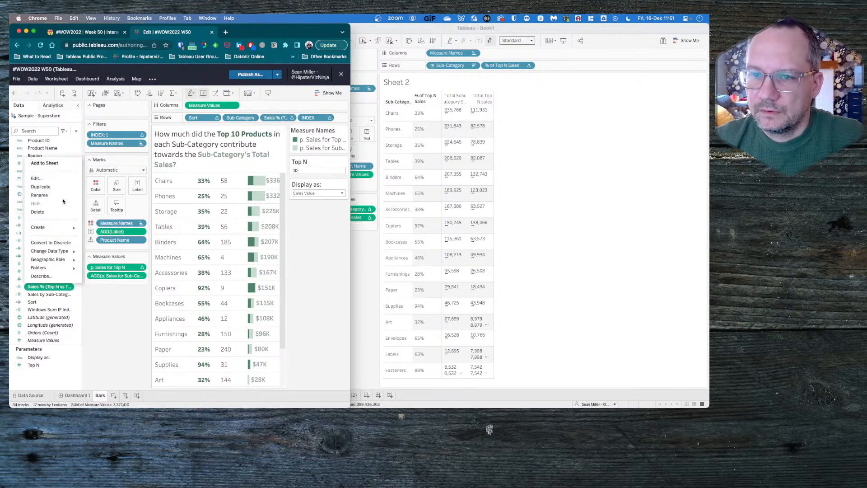
left_click(37, 178)
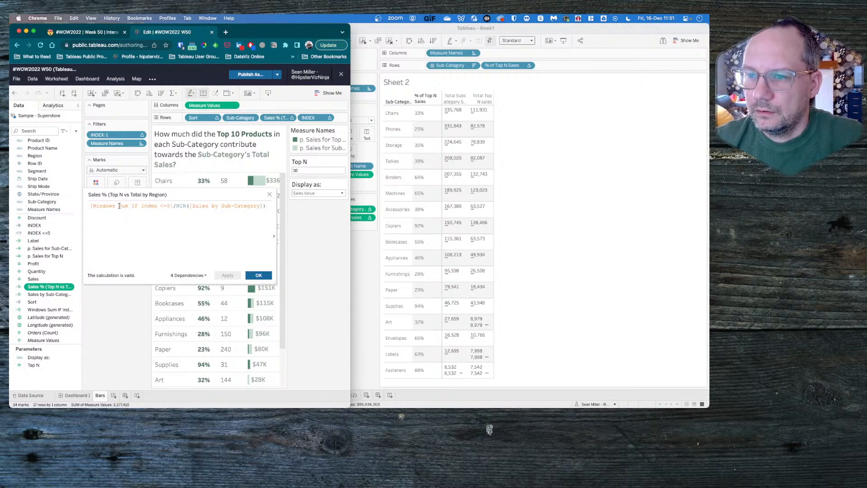
left_click(207, 206)
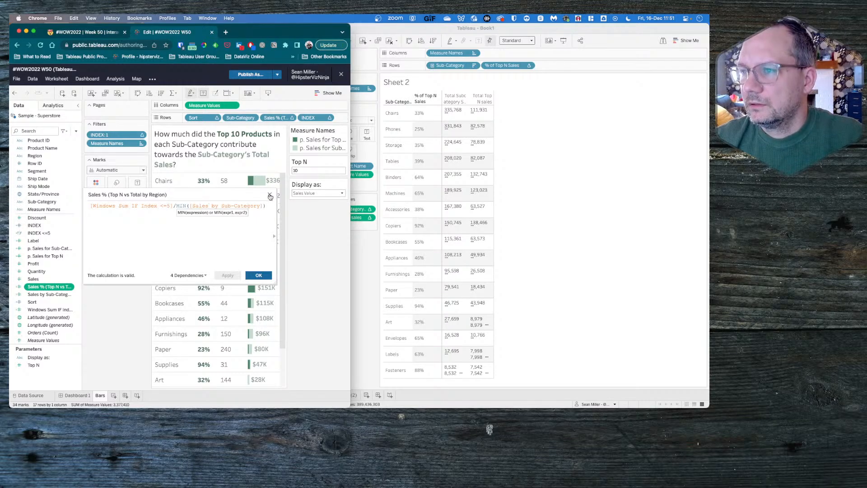
left_click(269, 196)
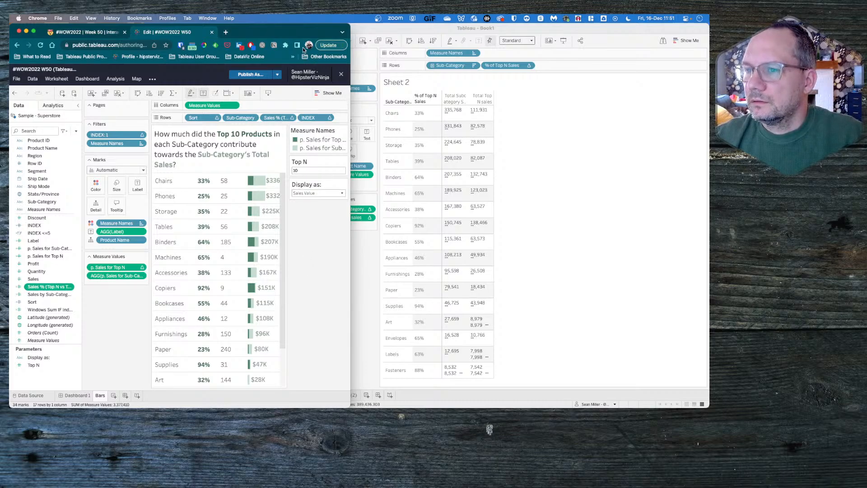
- Switch to Tableau Desktop, create a new worksheet with Sub-Category in the rows, and glance at Sheet 2 for comparison
left_click(364, 272)
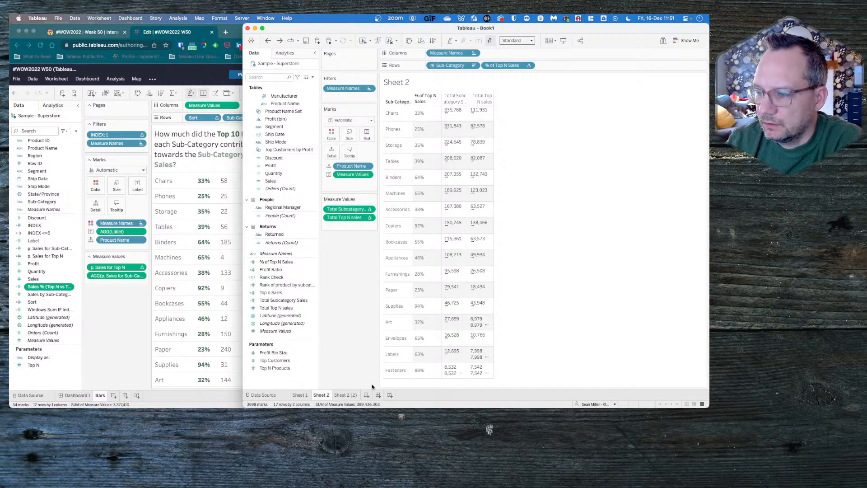
left_click(366, 395)
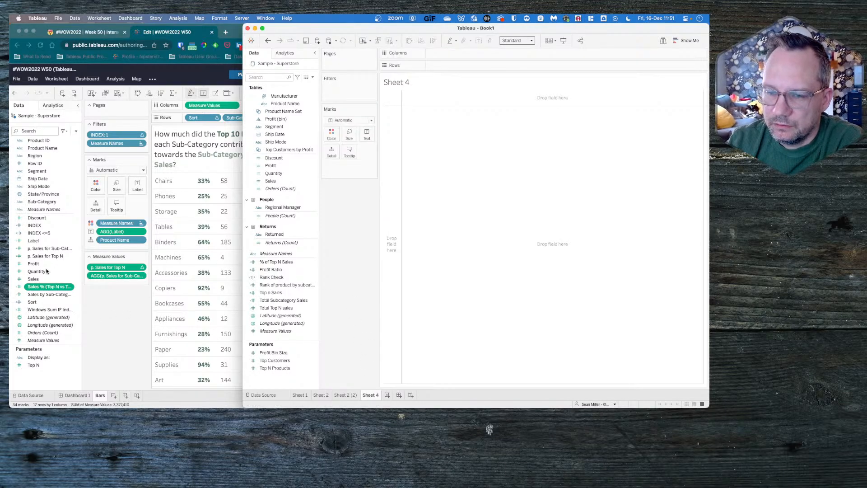
left_click(118, 325)
left_click(371, 240)
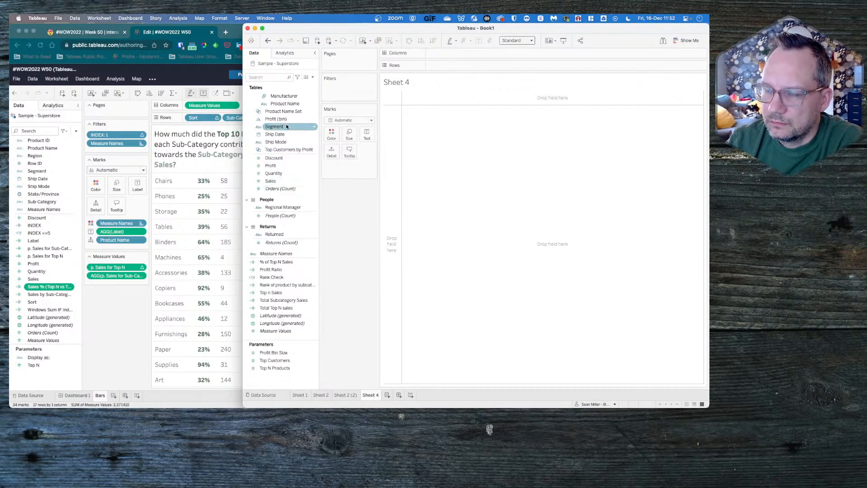
left_click(275, 302)
mouse_move(275, 302)
left_mouse_down()
mouse_move(360, 235)
mouse_move(275, 292)
left_mouse_up()
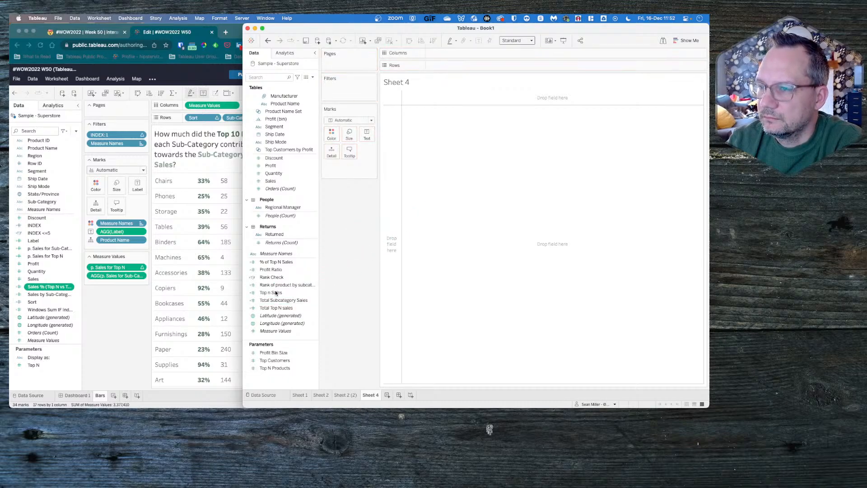
scroll(287, 106, "up", 2)
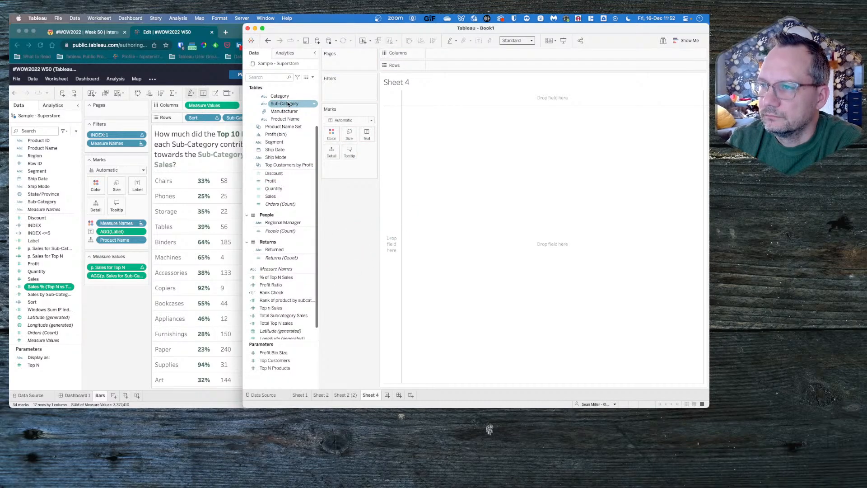
left_click_drag(288, 103, 472, 66)
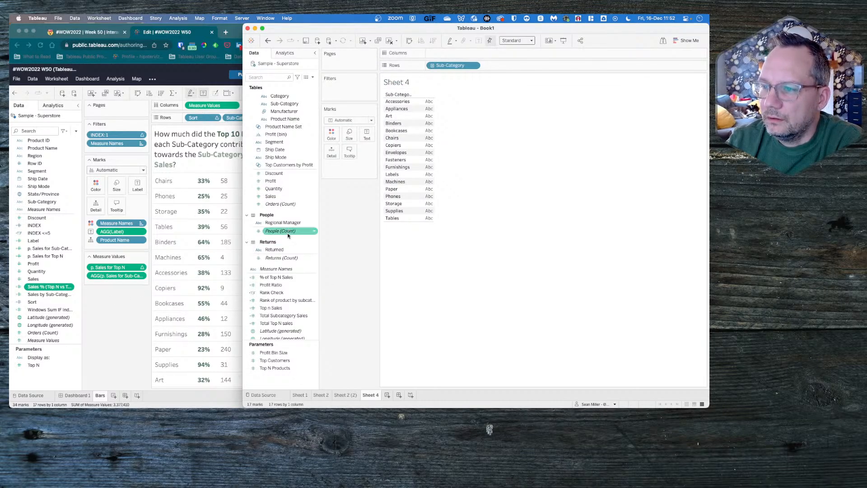
left_click(321, 395)
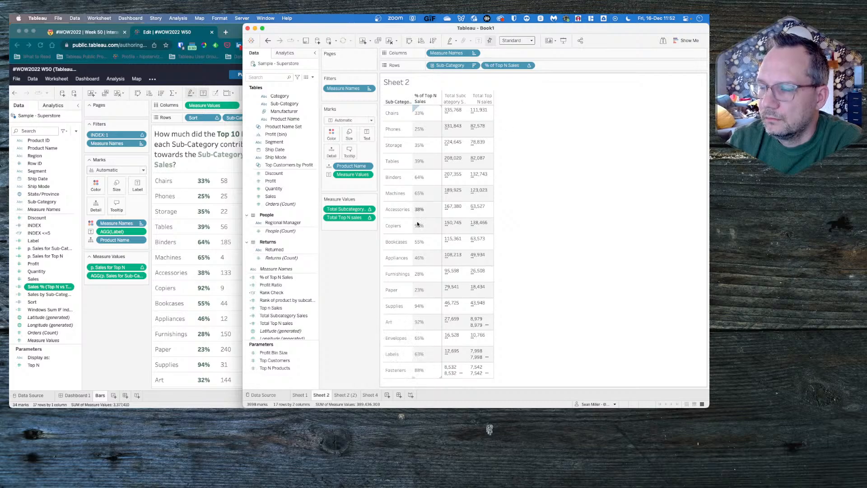
left_click(369, 395)
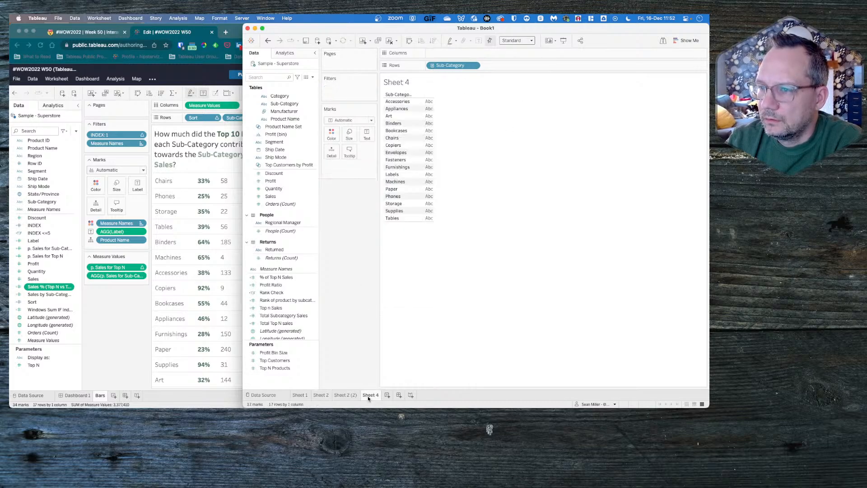
- Switch to the reference workbook in the browser, try removing Product Name from the Bars sheet's marks and undo the removal
left_click(219, 199)
mouse_move(257, 184)
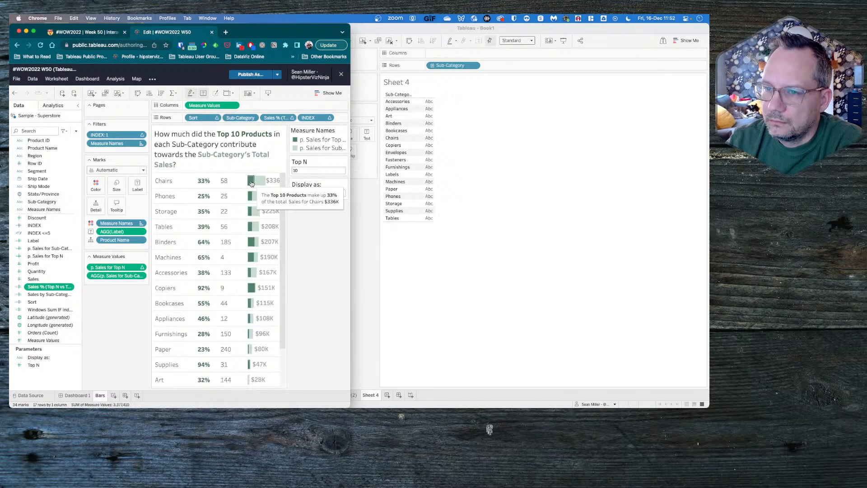
left_click_drag(122, 240, 105, 323)
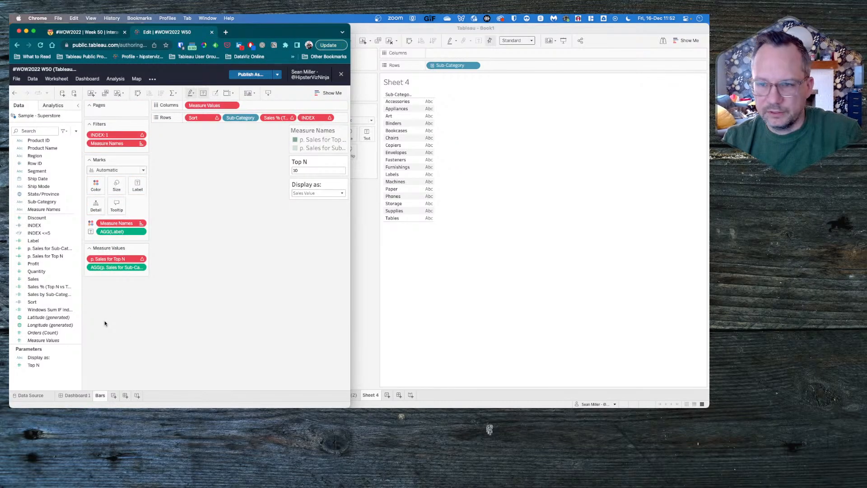
key("super+z")
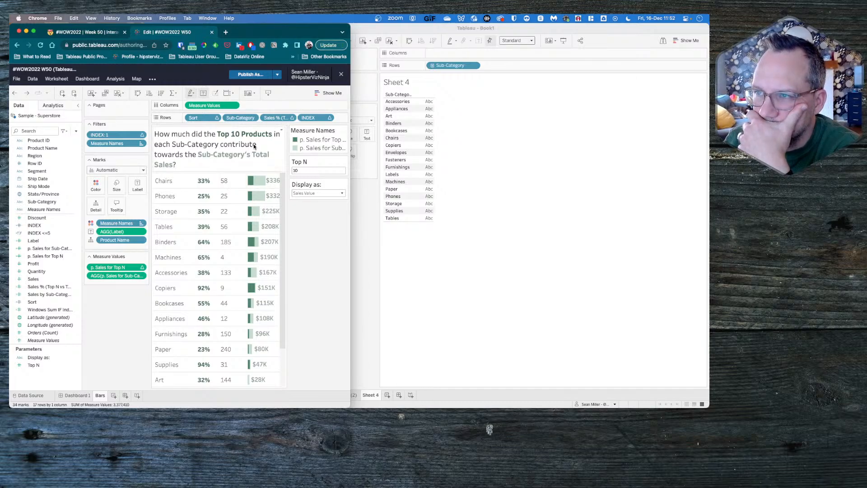
- Widen the browser window to view the full Bars chart and inspect the tooltip of the Chairs bar
left_click_drag(350, 92, 707, 120)
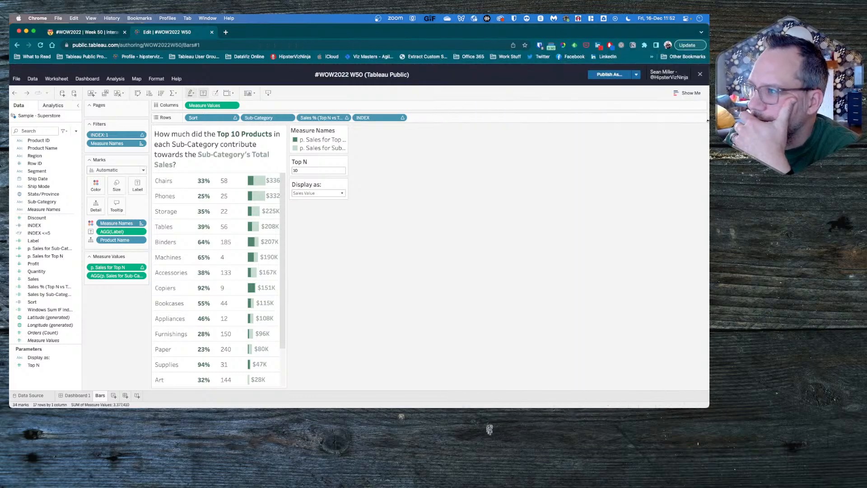
mouse_move(379, 153)
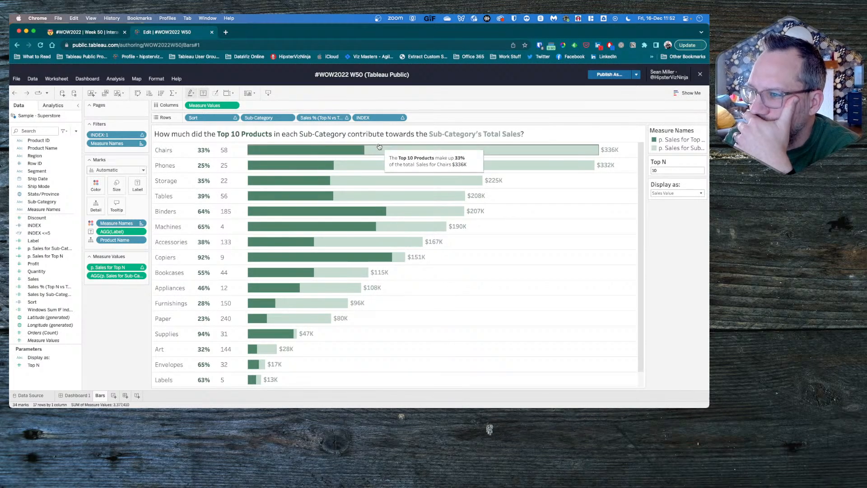
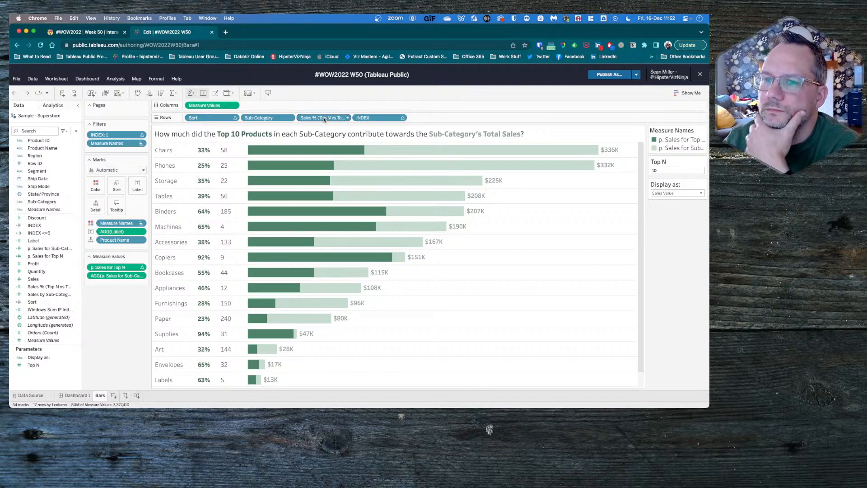
- Check the options of the reference workbook's INDEX filter, and open Sheet 2 (2) in Tableau Desktop
left_click(143, 136)
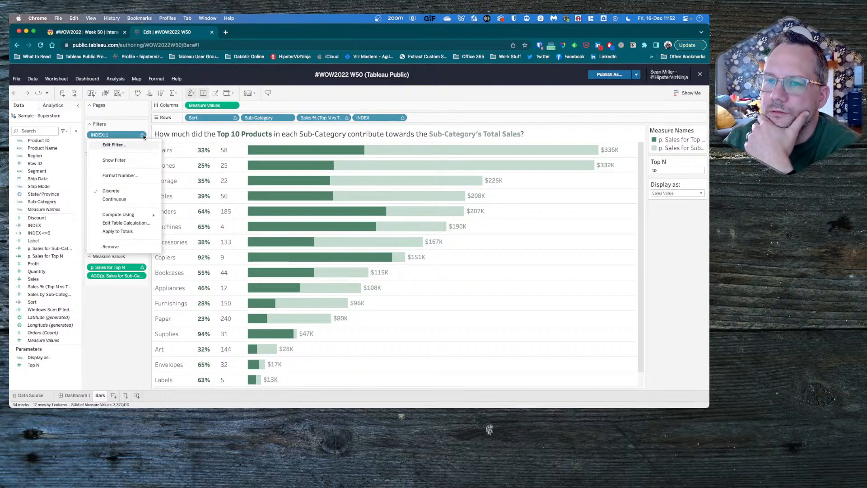
left_click(144, 136)
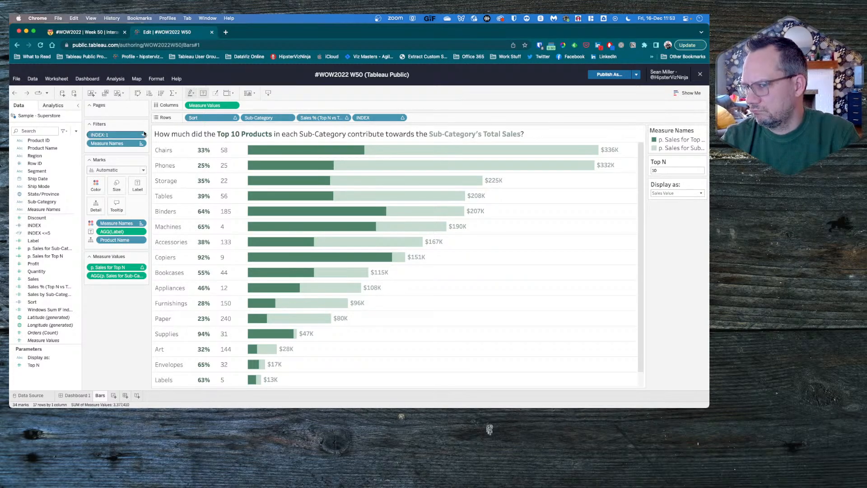
key("super+Tab")
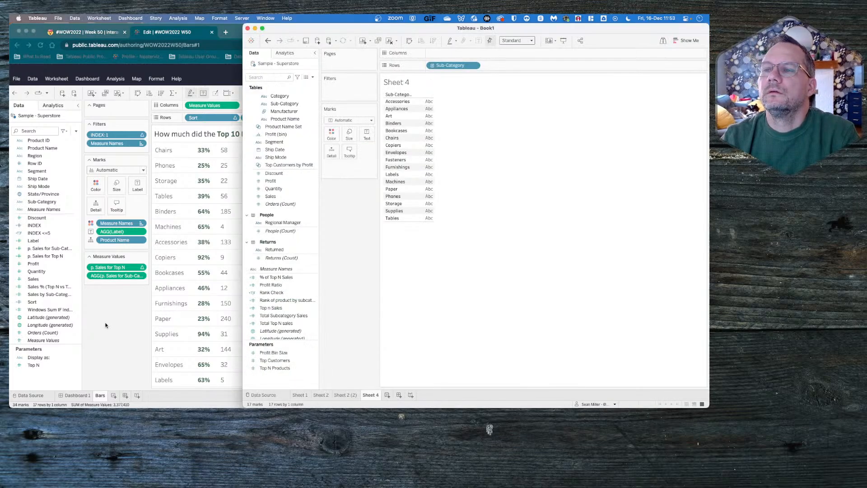
left_click(228, 154)
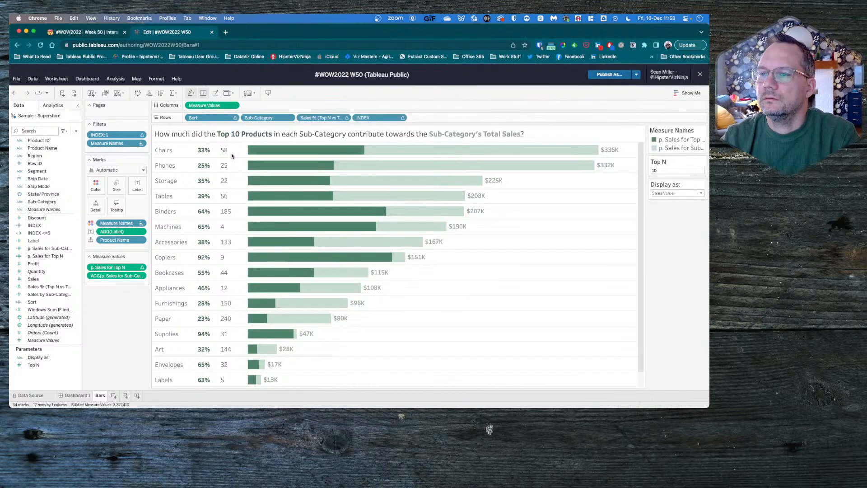
left_click(230, 154)
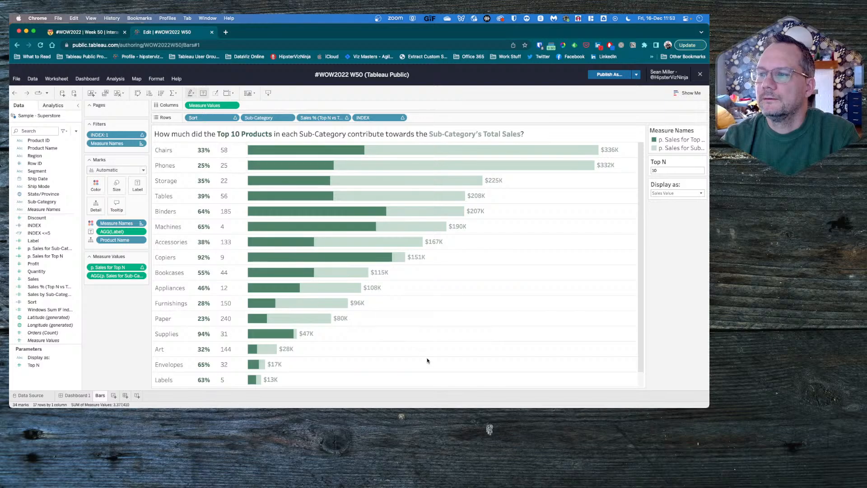
key("super+Tab")
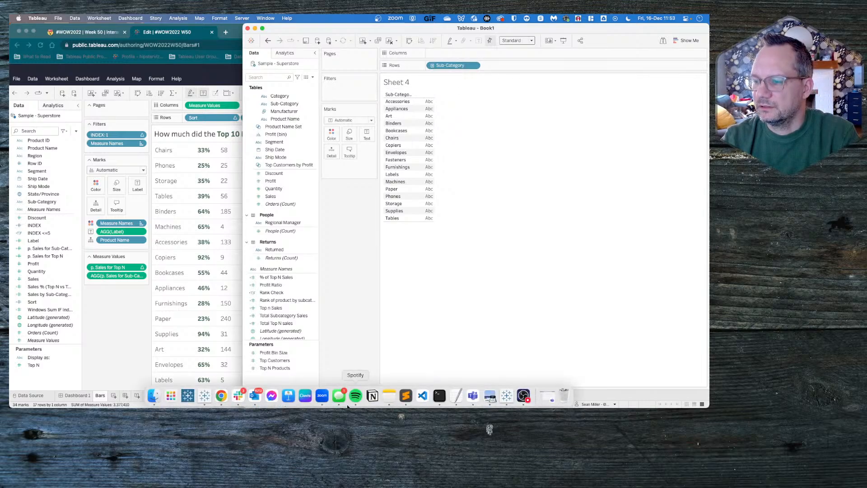
left_click(353, 396)
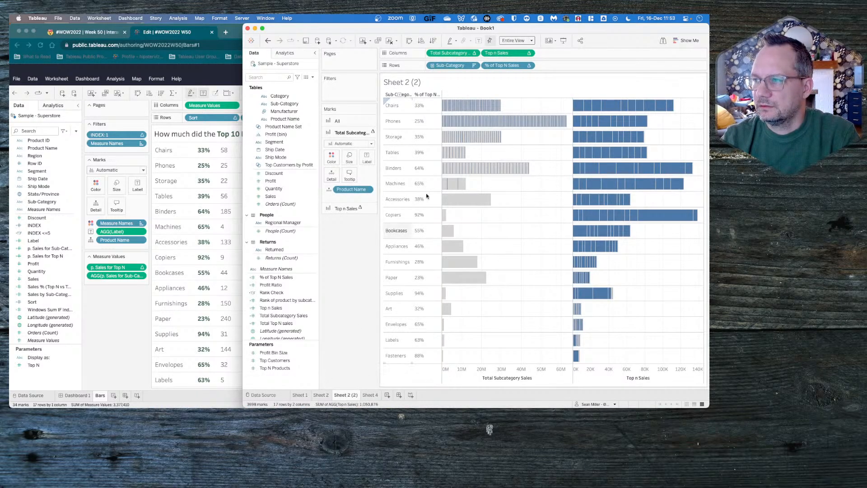
- Add an ad-hoc INDEX() calculation to the rows after % of Top N Sales and make it discrete
double_click(549, 66)
type("INDEX()")
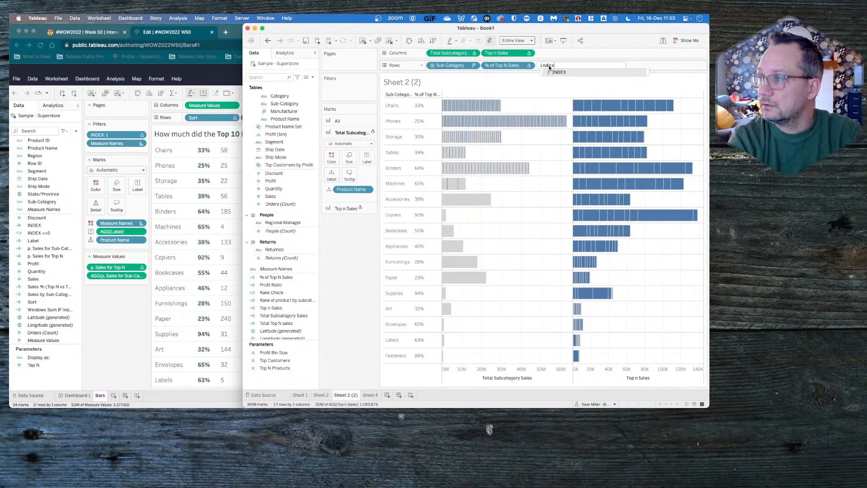
key("Return")
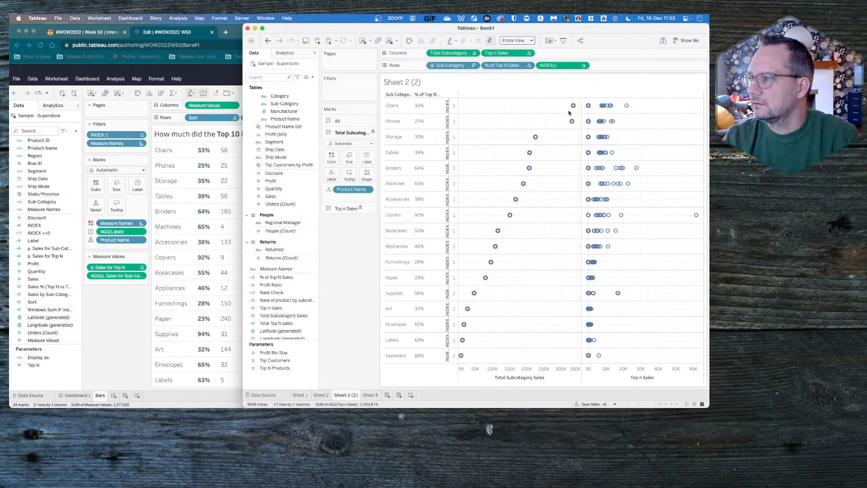
left_click(584, 66)
left_click(566, 97)
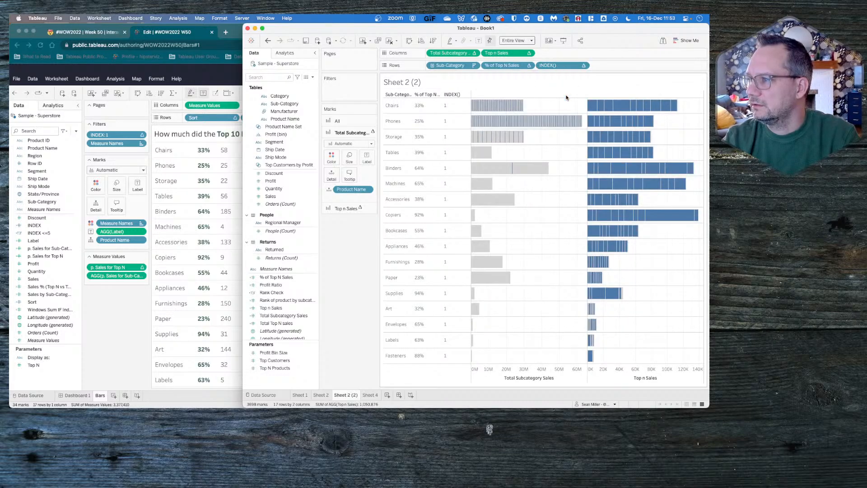
- Try computing the INDEX() row field using Product Name, and remove the field from the rows
left_click(584, 66)
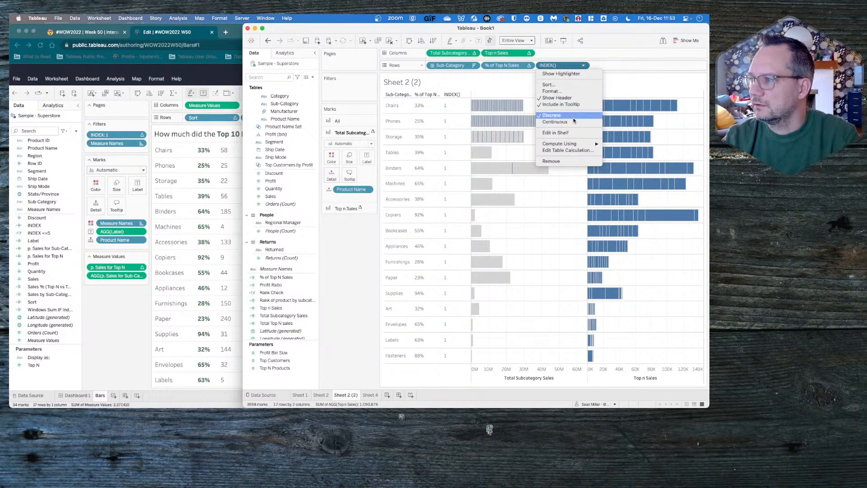
mouse_move(581, 144)
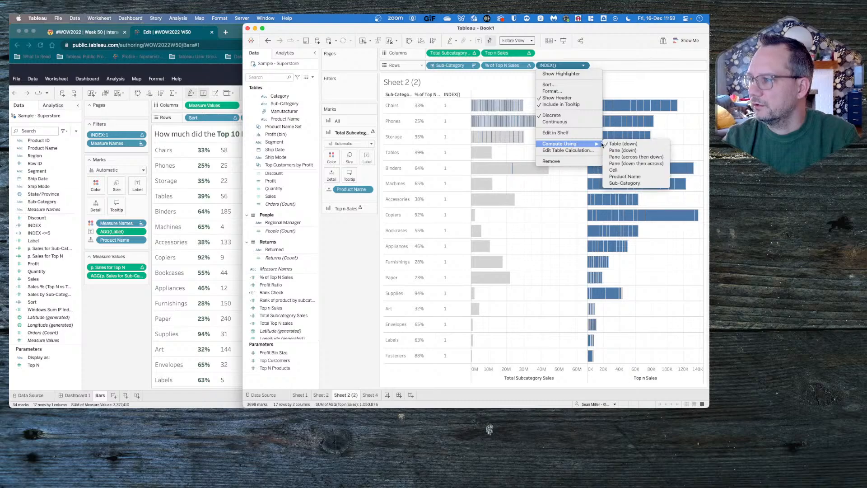
left_click(633, 176)
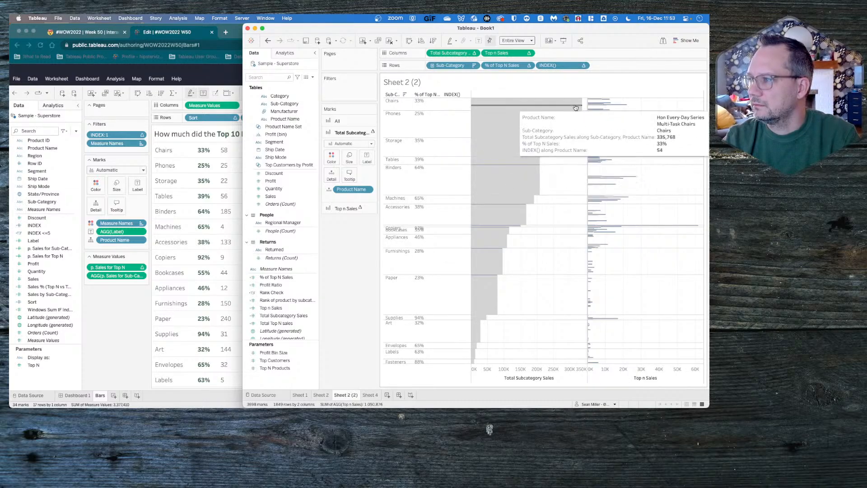
mouse_move(578, 101)
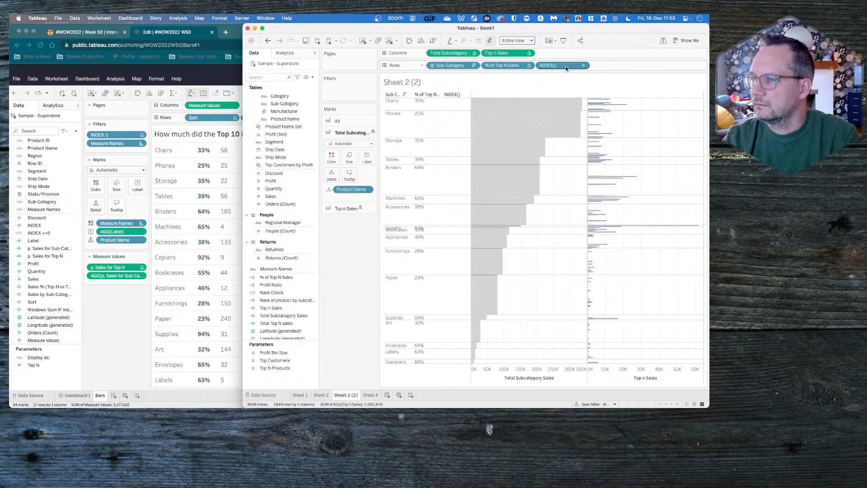
left_click_drag(566, 68, 366, 273)
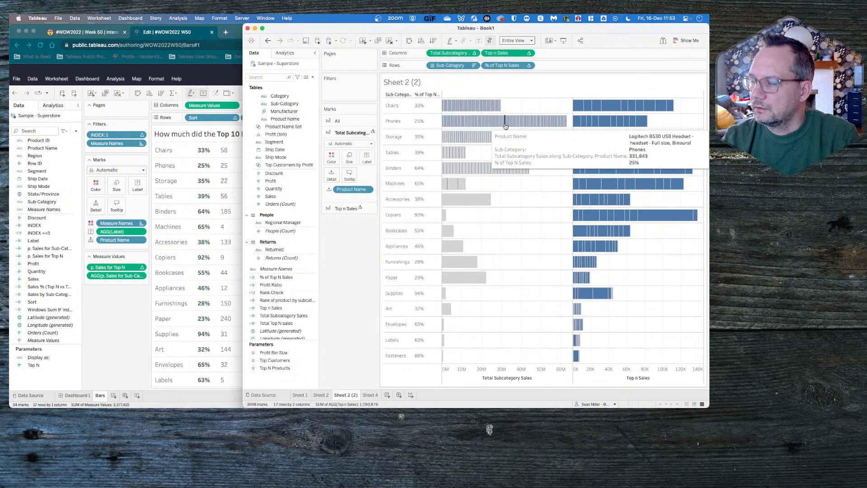
- Create a calculated field with the formula Index(), keeping its default name
left_click(313, 77)
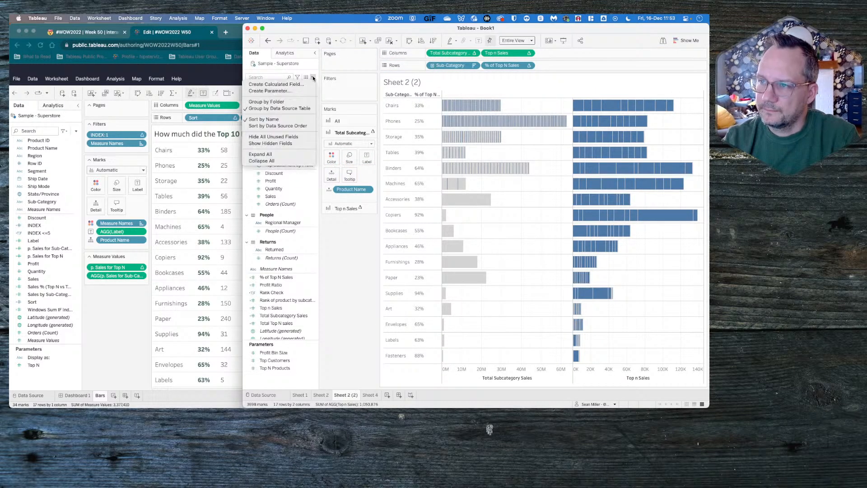
left_click(298, 82)
left_click(255, 121)
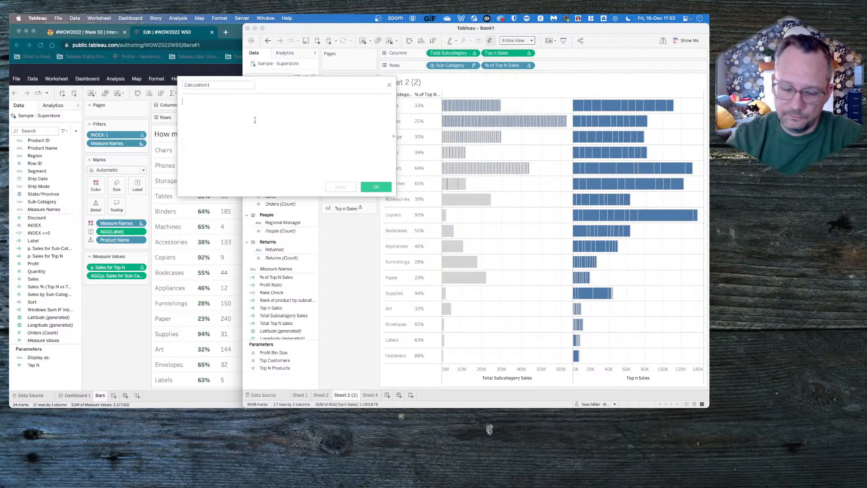
type("Index*(")
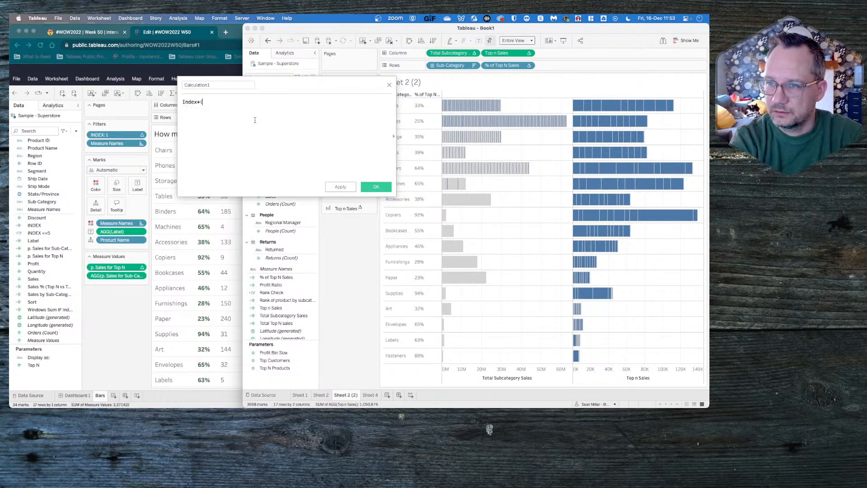
key("BackSpace")
key("BackSpace")
type("()")
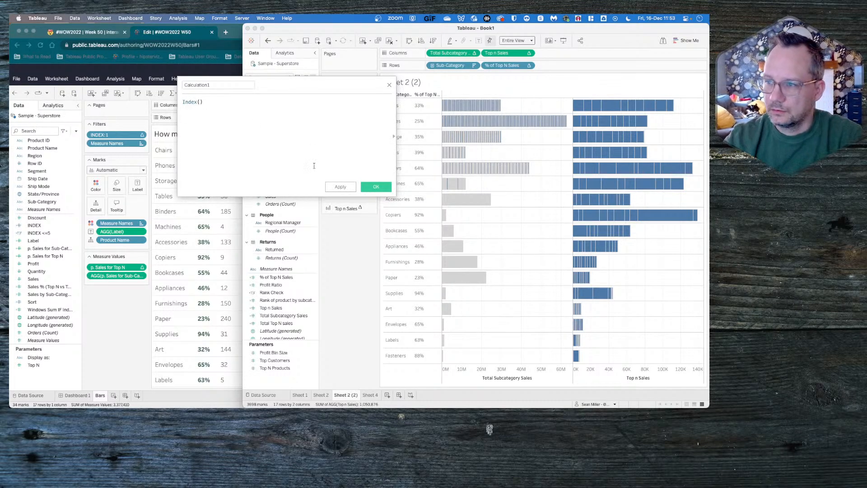
left_click(375, 187)
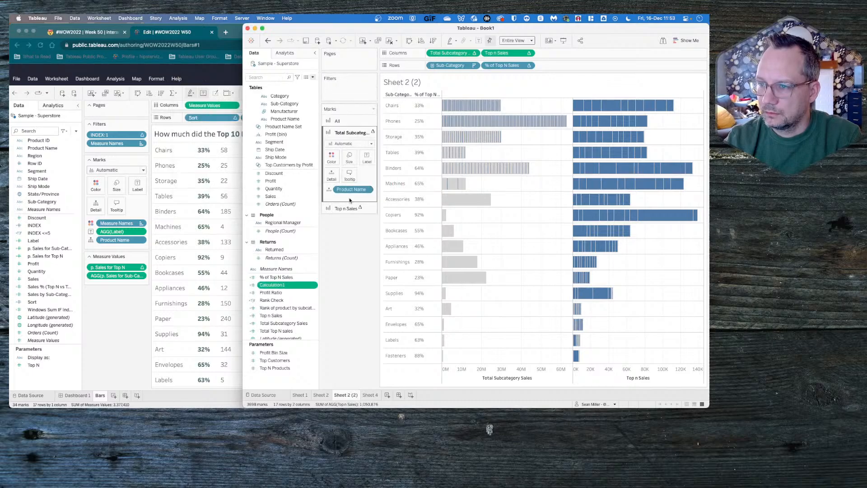
- Convert the new Index() calculated field to discrete and add it as a filter with value 1 selected
right_click(283, 286)
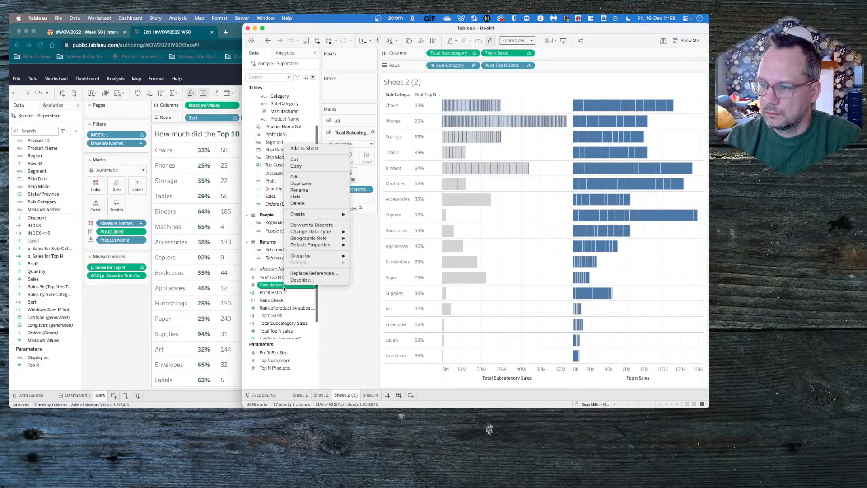
left_click(309, 226)
left_click_drag(272, 285, 345, 90)
left_click(411, 157)
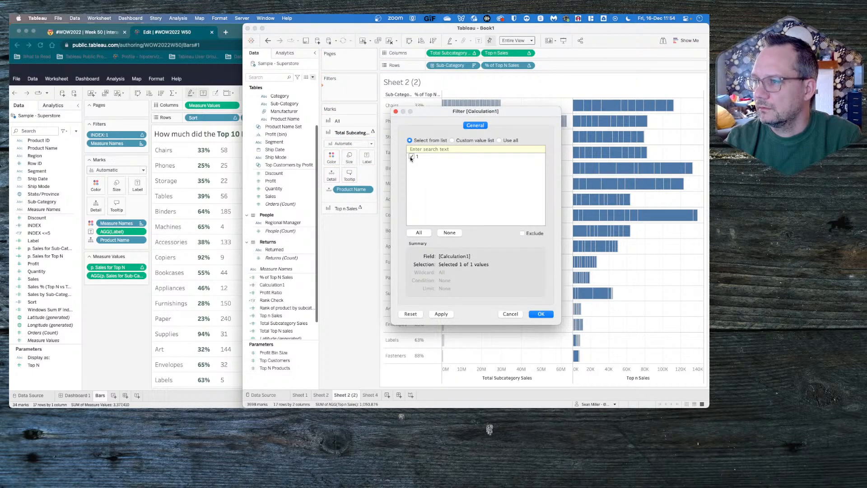
left_click(540, 312)
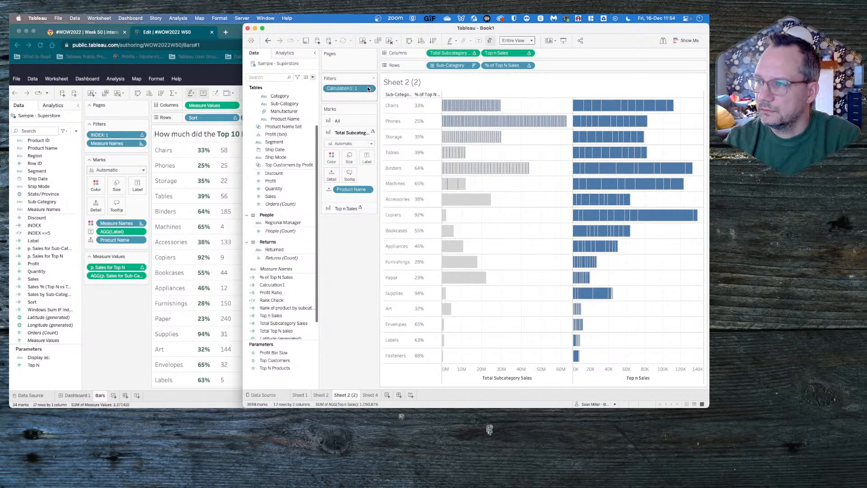
- Set the index filter to compute using Product Name and keep only value 1
left_click(369, 88)
mouse_move(373, 142)
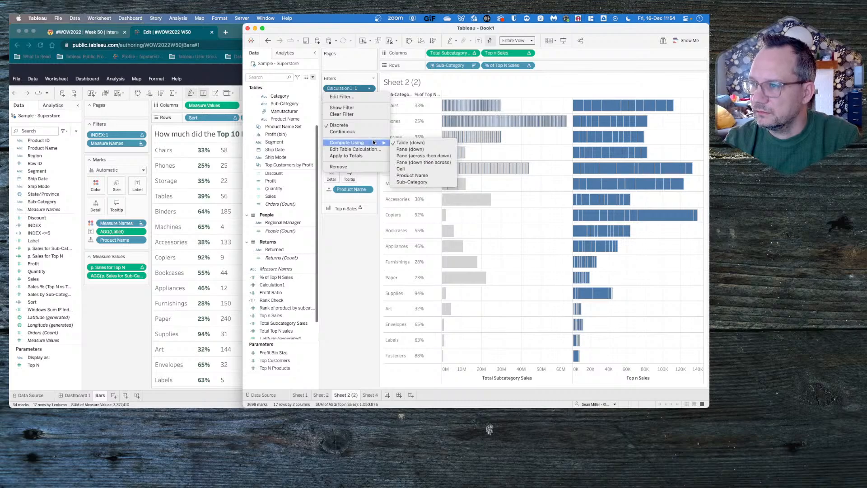
left_click(414, 175)
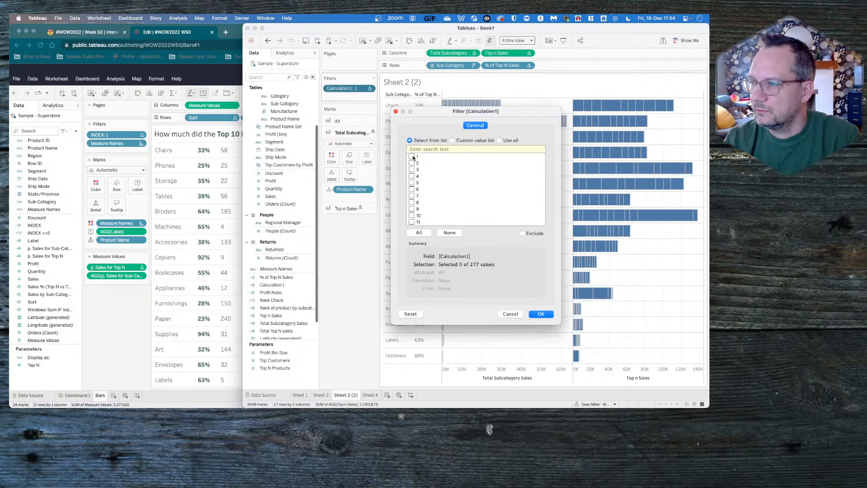
left_click(533, 314)
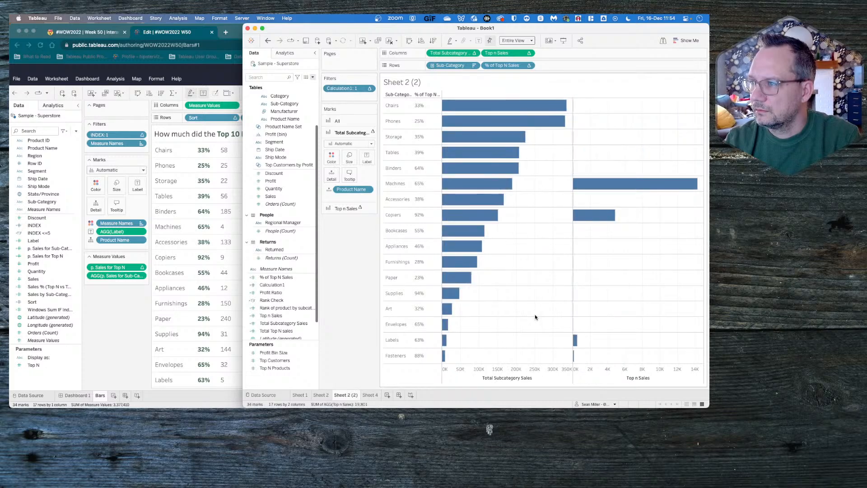
- Edit the Total Subcategory Sales table calculation so that Product Name is its only specific dimension
mouse_move(575, 109)
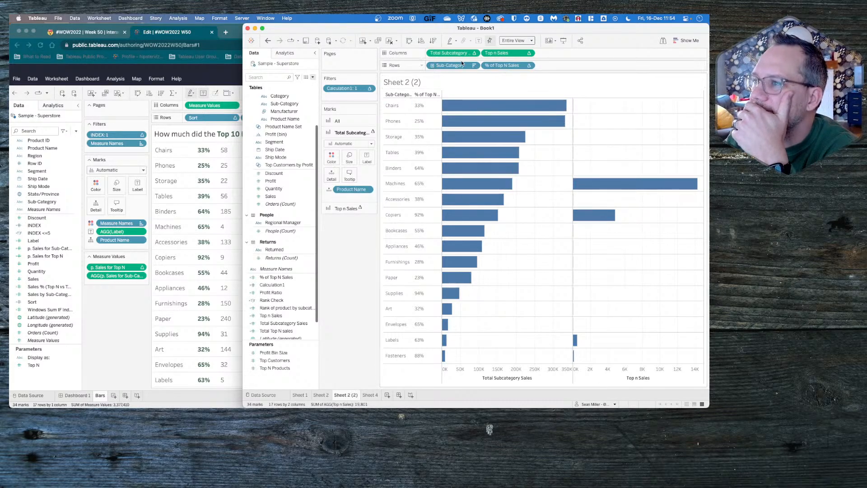
left_click(475, 54)
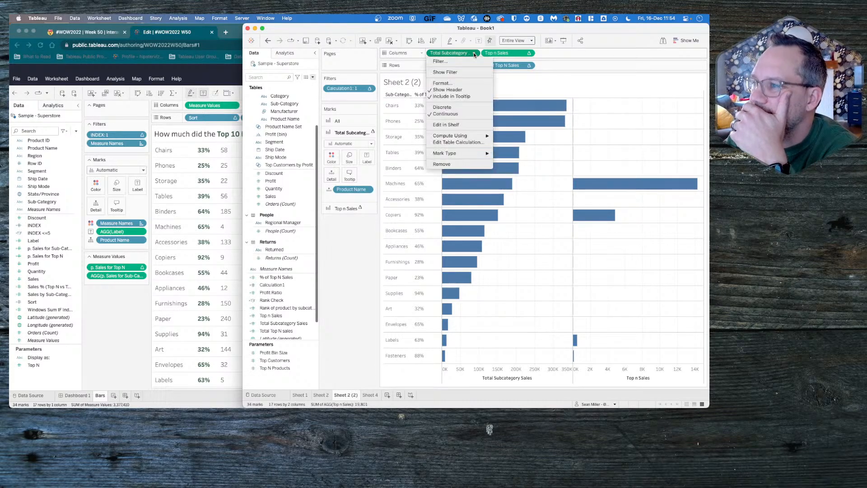
left_click(466, 142)
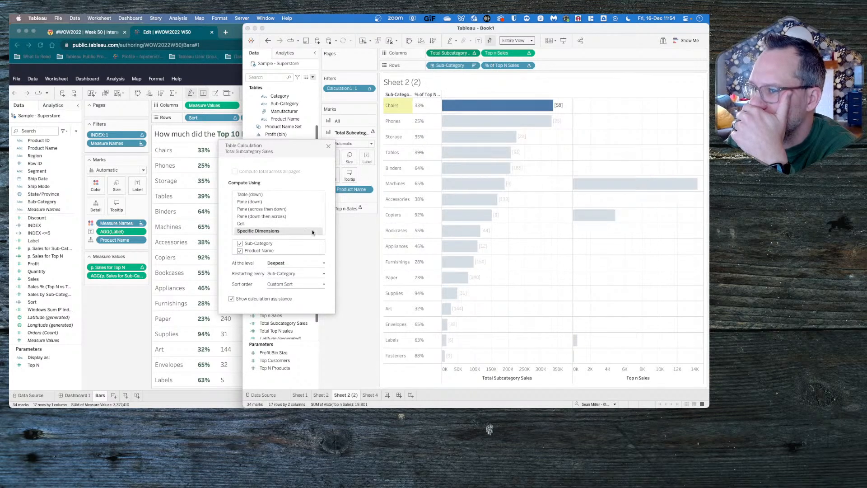
left_click(240, 251)
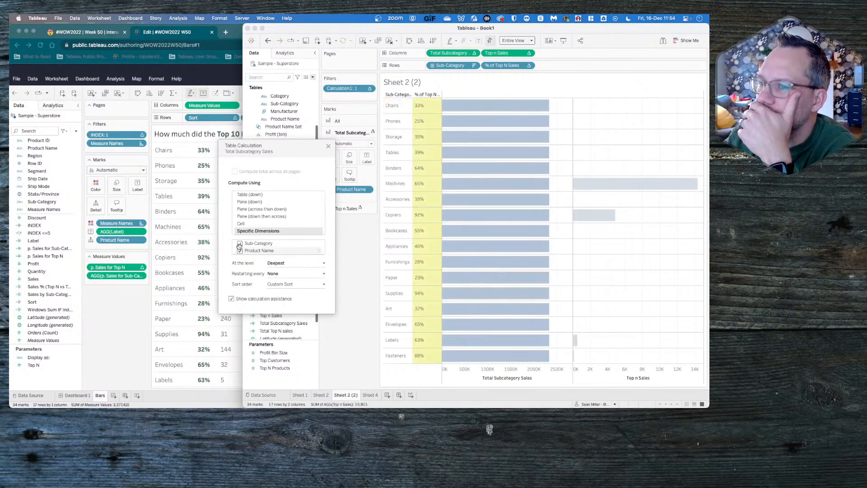
left_click(239, 244)
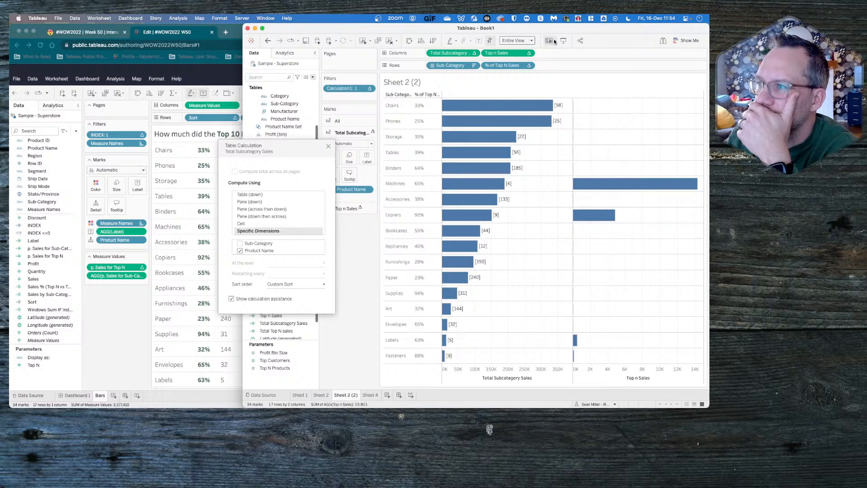
- Set Top n Sales to compute using Product Name and inspect the tooltip of its Chairs bar
left_click(528, 53)
mouse_move(518, 136)
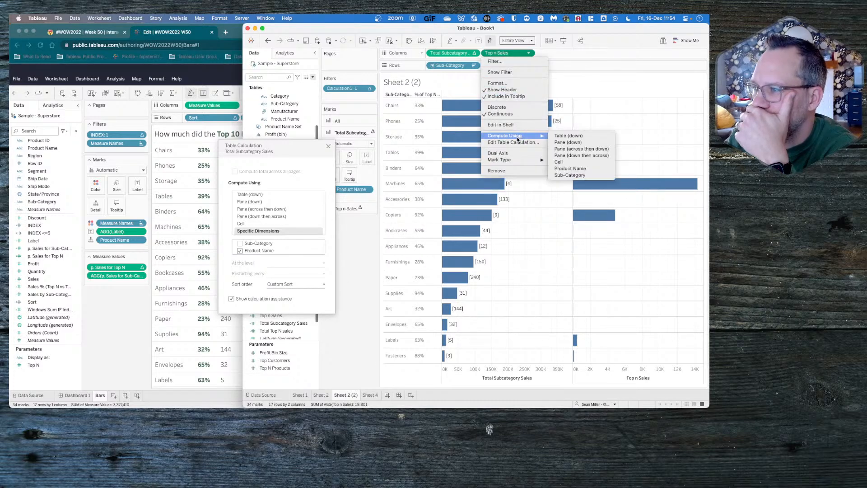
left_click(570, 168)
left_click(581, 107)
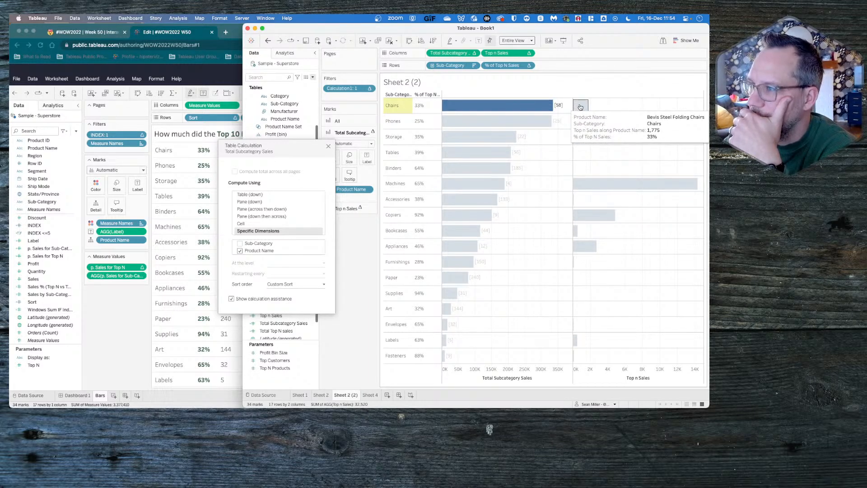
- Give the Top n Sales table calculation a custom sort order by Sum of Sales, descending, and close its settings
left_click(528, 53)
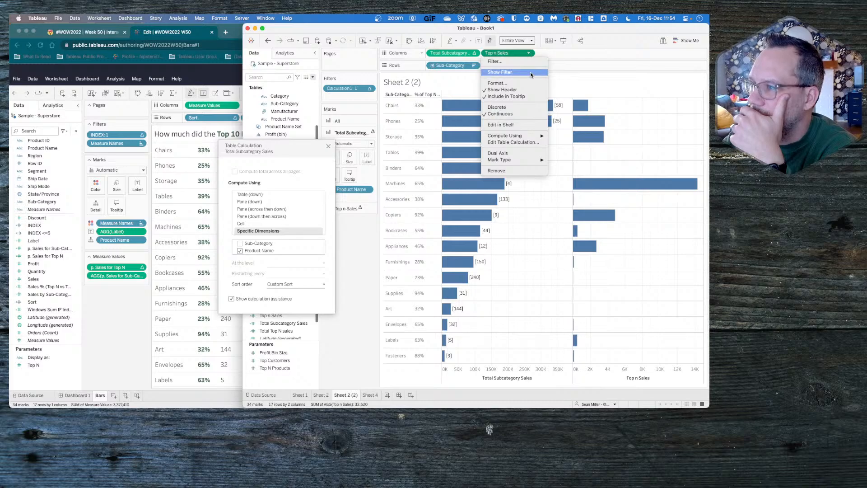
mouse_move(531, 138)
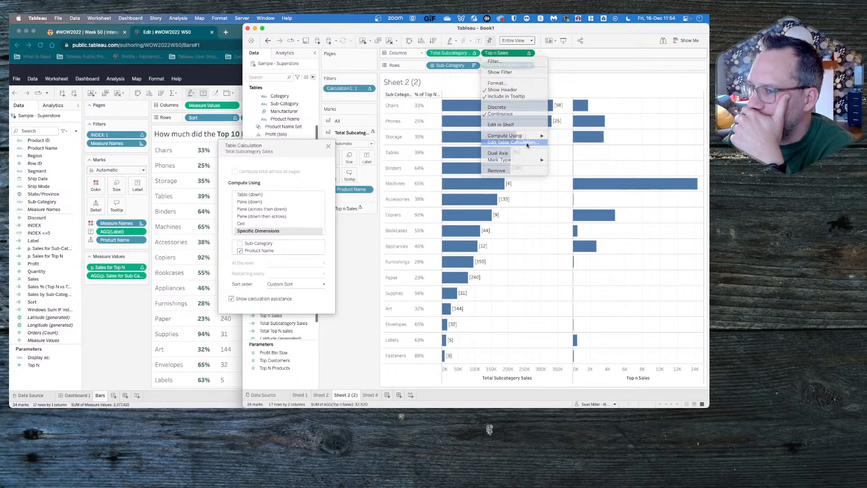
left_click(527, 142)
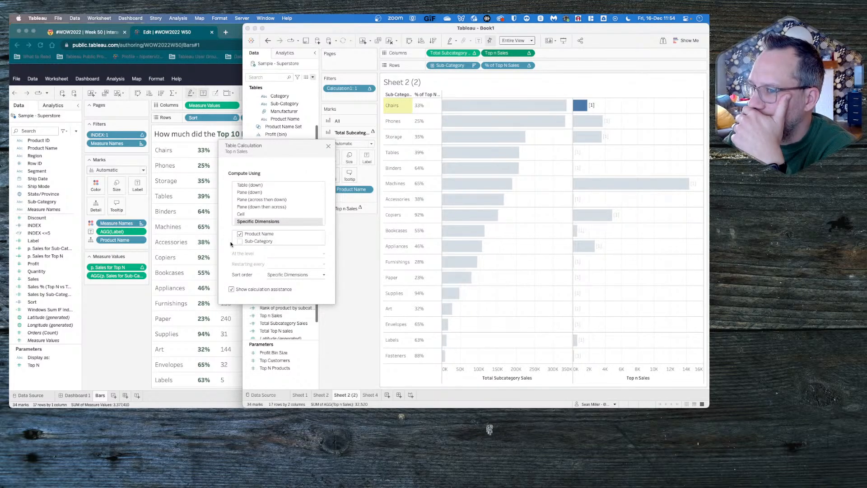
left_click(293, 275)
left_click(309, 294)
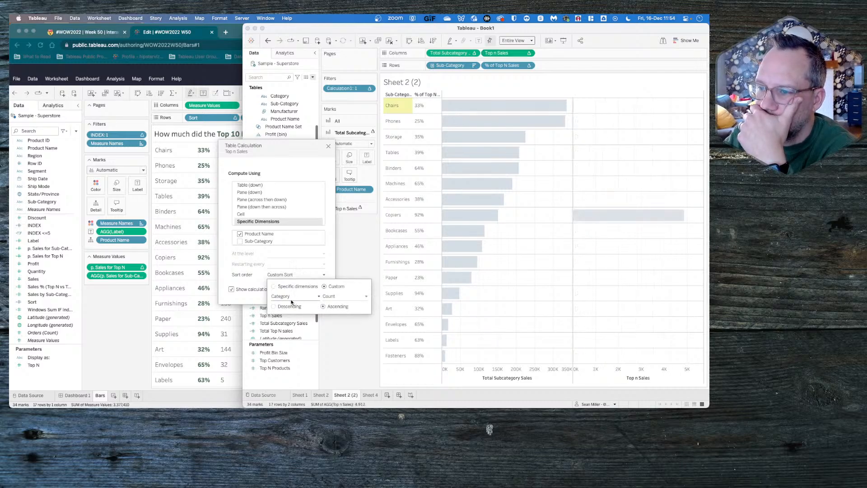
left_click(287, 296)
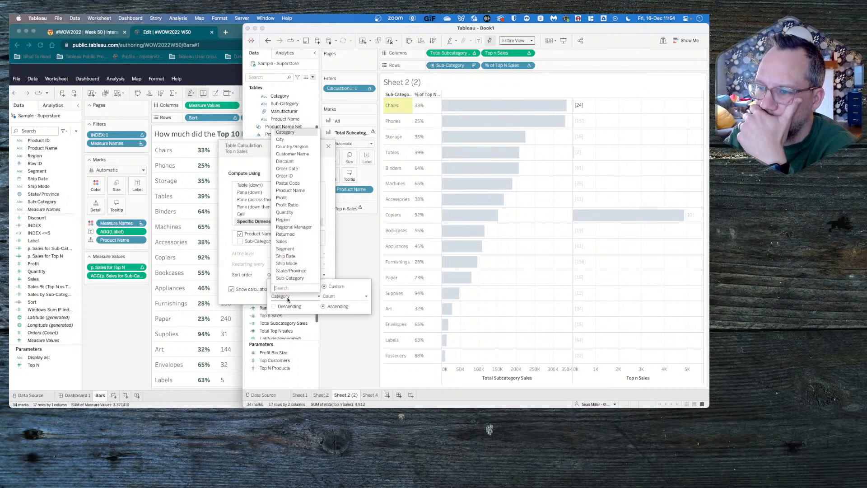
left_click(283, 241)
left_click(298, 307)
left_click(336, 297)
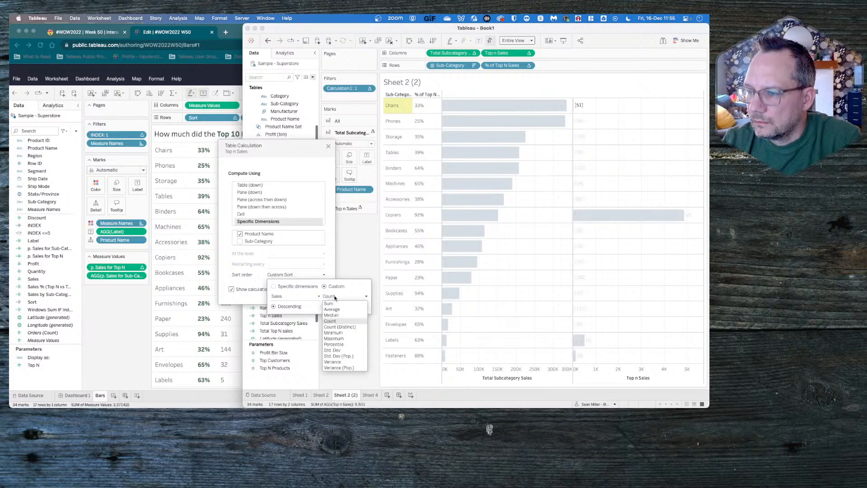
left_click(335, 304)
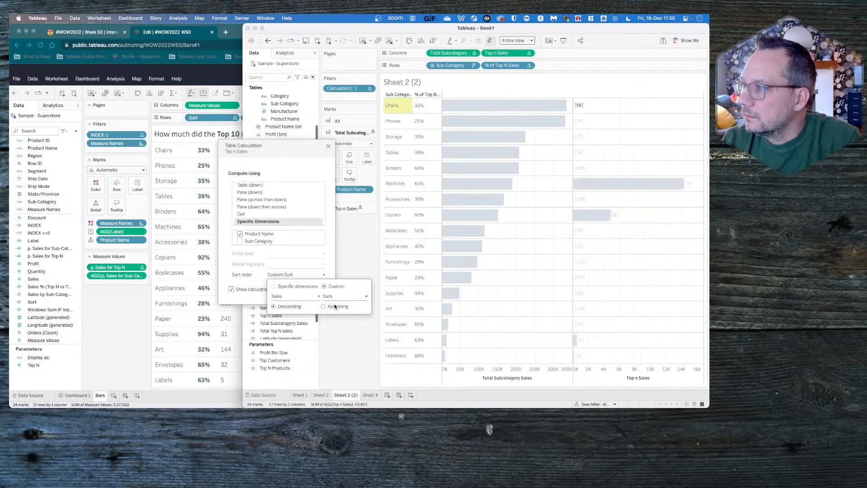
left_click(364, 266)
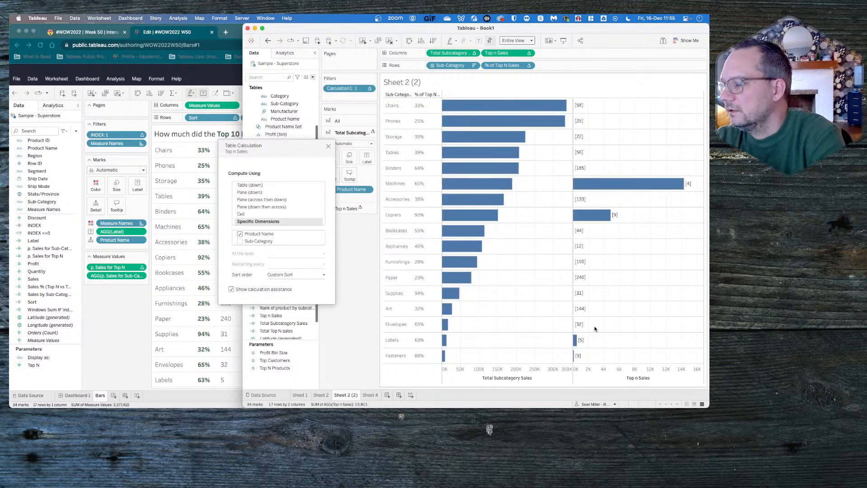
mouse_move(599, 184)
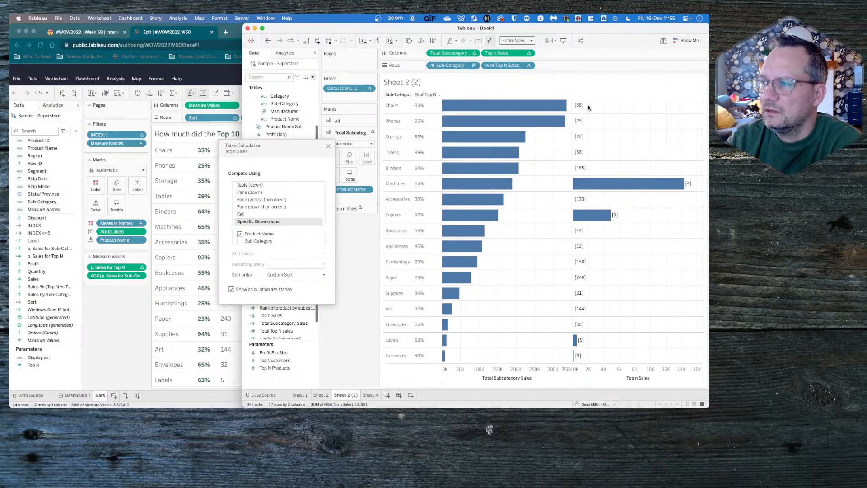
mouse_move(577, 107)
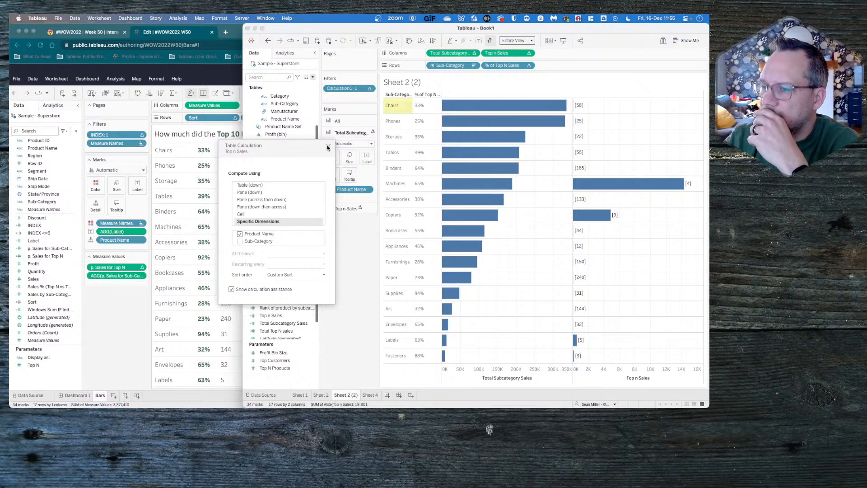
left_click(328, 147)
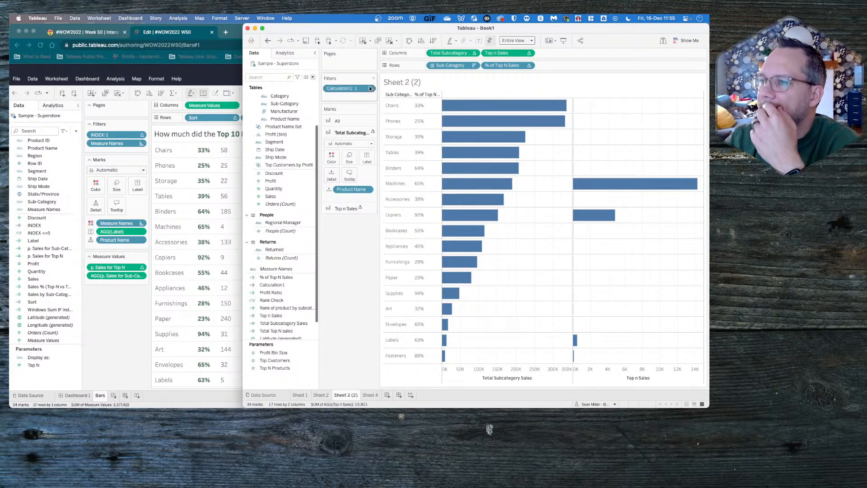
- In the browser's #WOW2022 W50 workbook, put p. Sales for Top N and p. Sales for Sub-Category on Columns as separate measures
mouse_move(369, 88)
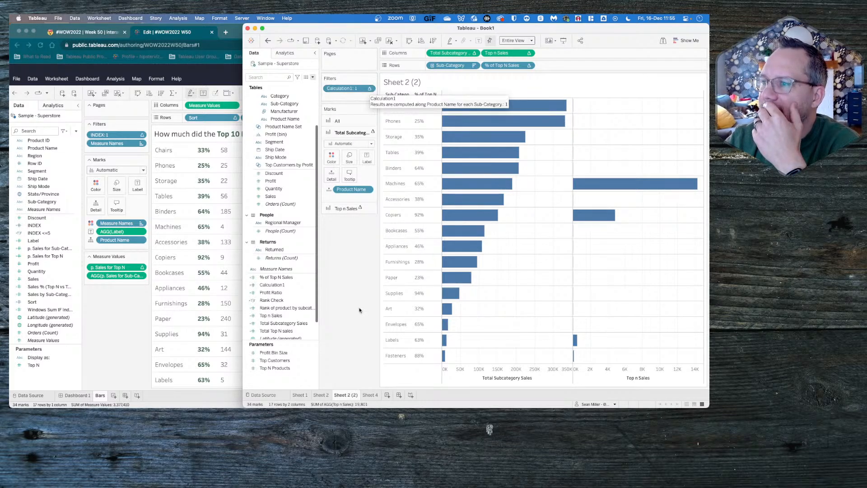
mouse_move(494, 109)
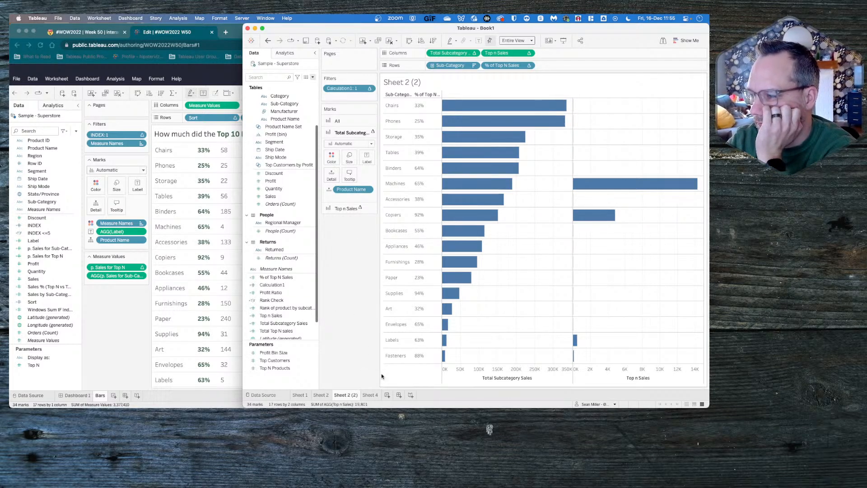
left_click(107, 306)
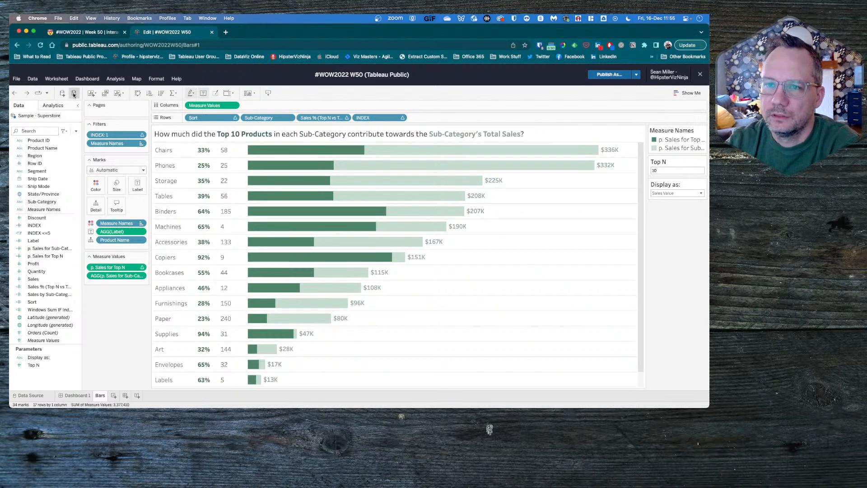
left_click_drag(107, 267, 297, 103)
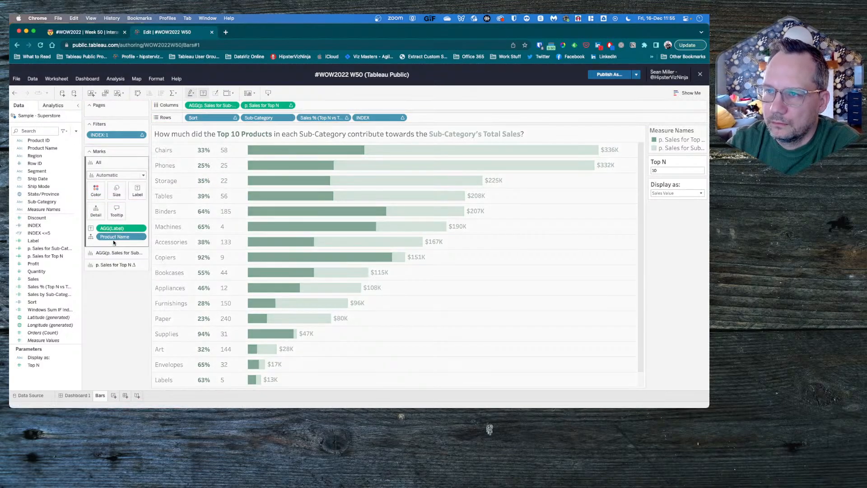
left_click(77, 94)
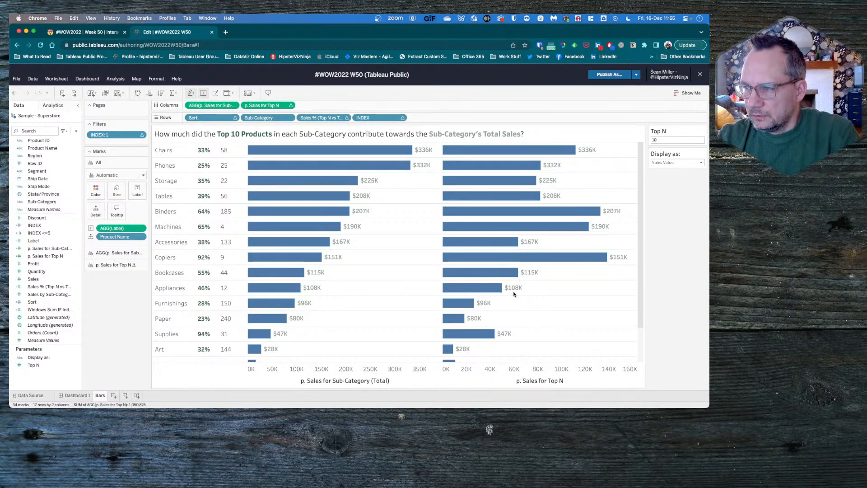
mouse_move(495, 151)
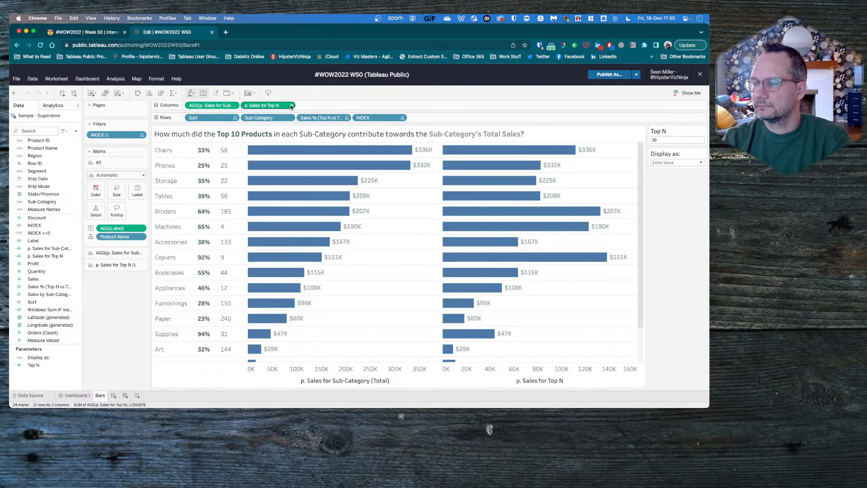
- Compare the mark details of the Top N sales measure in the browser workbook with Top n Sales in Tableau Desktop
key("super+Tab")
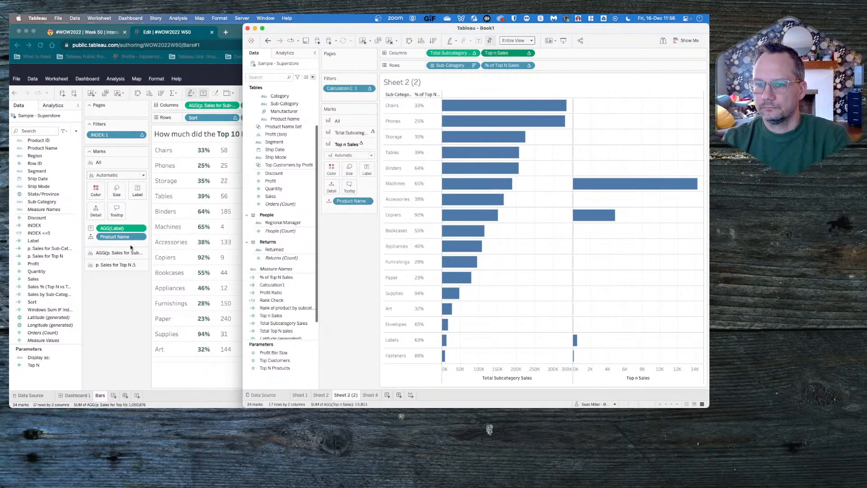
left_click(101, 254)
left_click(110, 264)
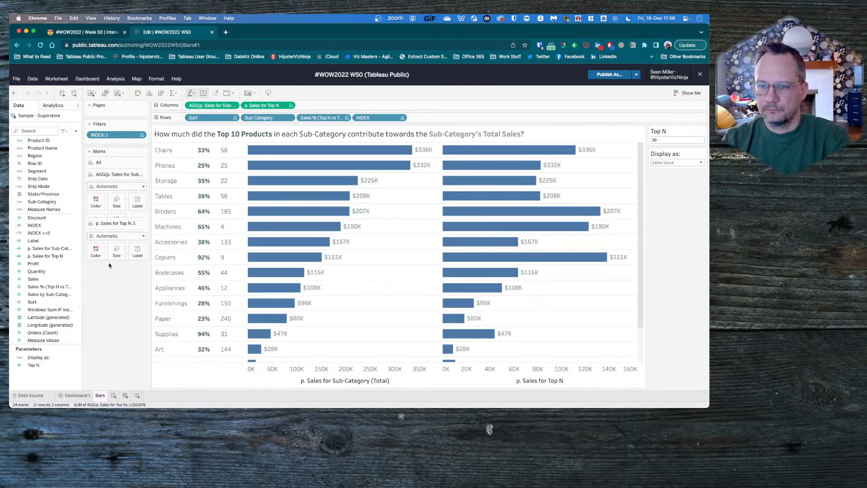
key("super+Tab")
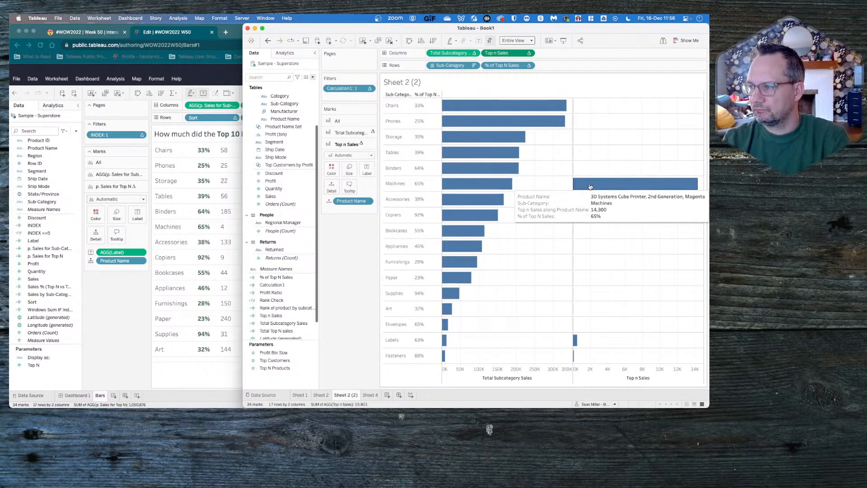
left_click(284, 293)
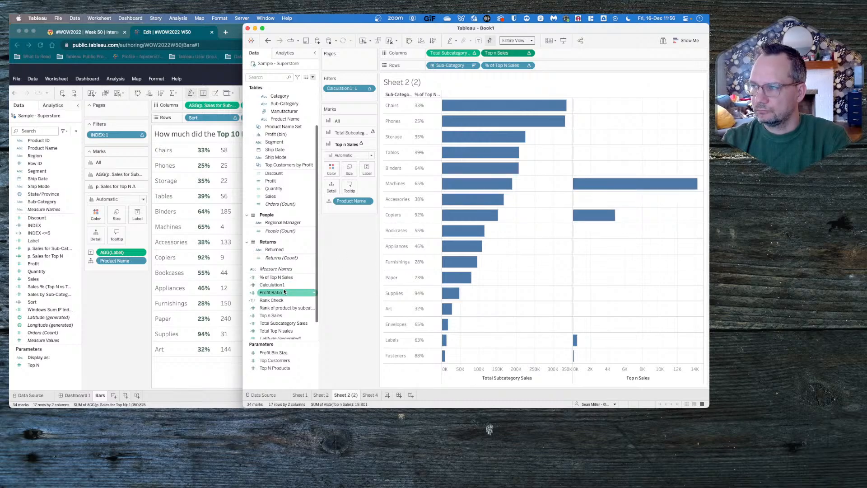
key("Up")
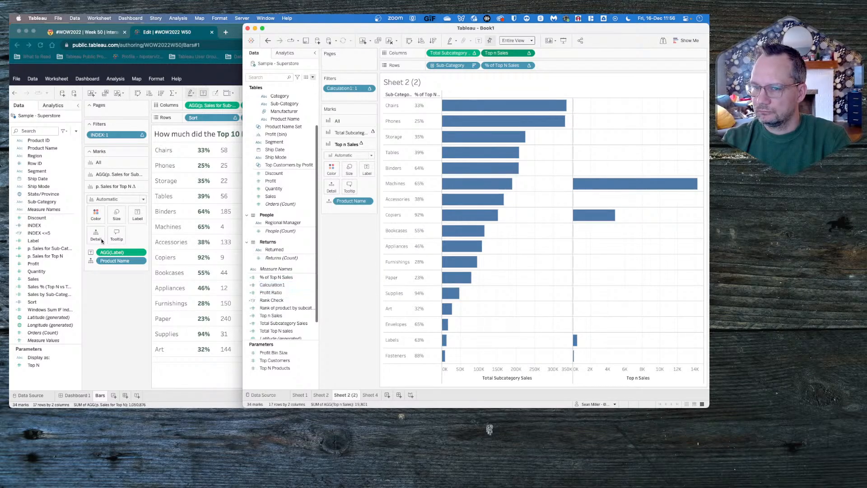
- Check the compute-using dimensions and sort order of the INDEX filter's table calculation in the browser workbook
right_click(36, 226)
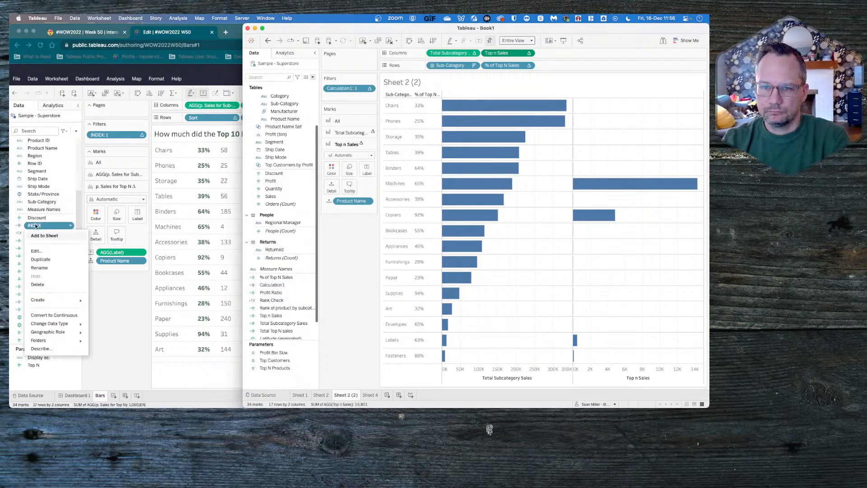
left_click(158, 130)
left_click(142, 136)
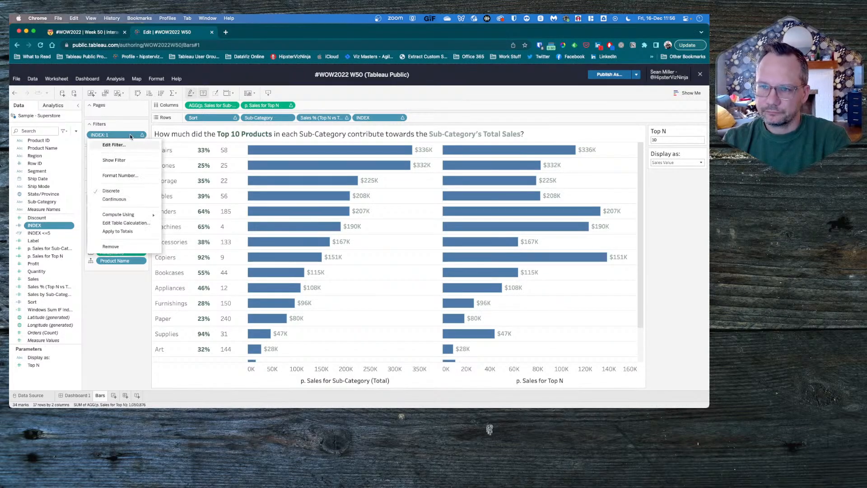
left_click(129, 222)
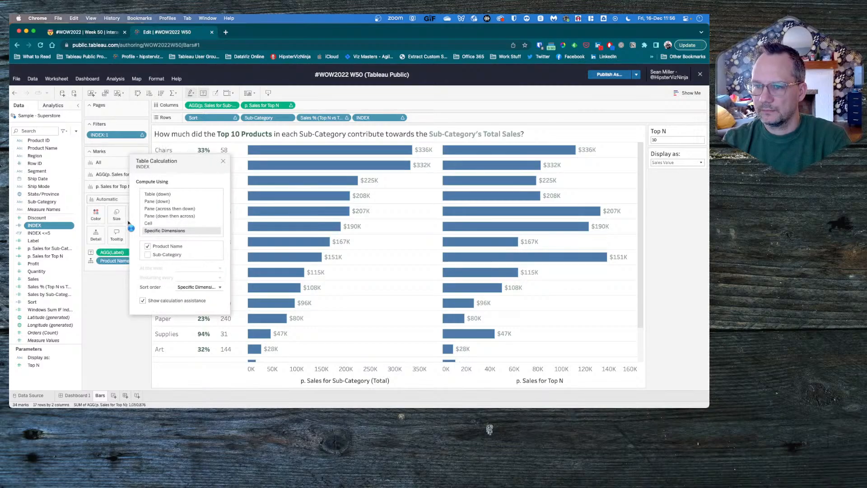
left_click(209, 288)
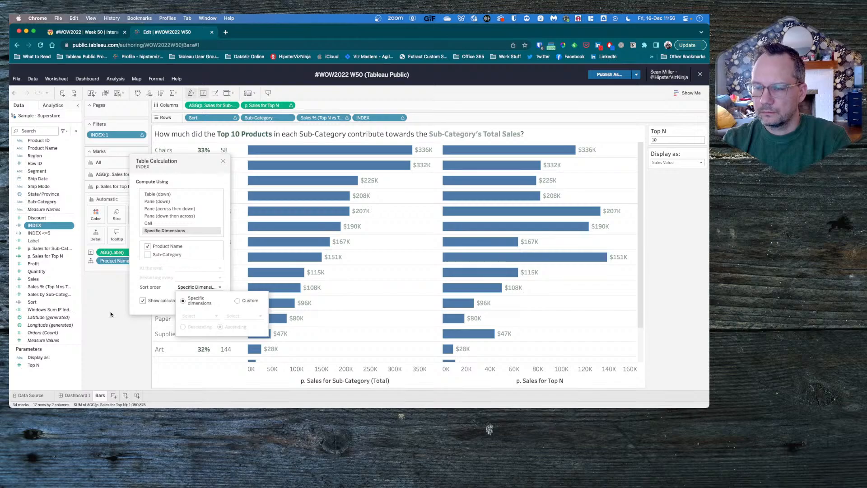
- Switch to Tableau Desktop and check the sort order of the Calculation1 filter's table calculation on Sheet 2 (2)
key("super+Tab")
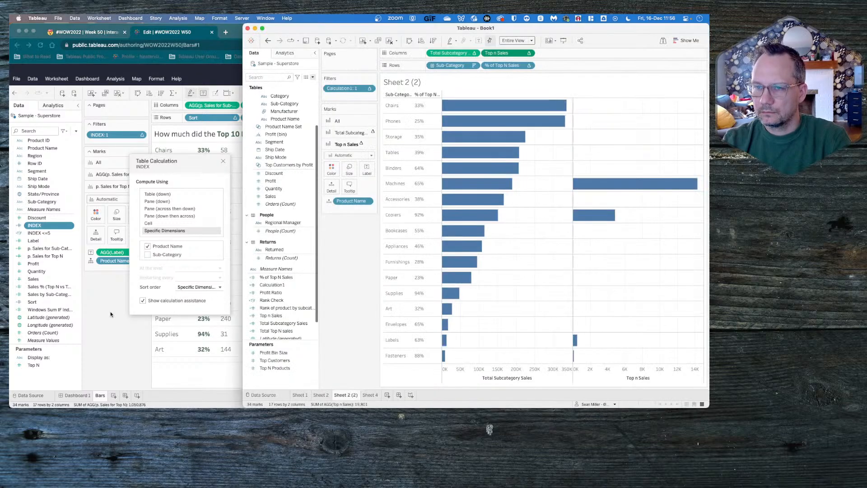
left_click(370, 88)
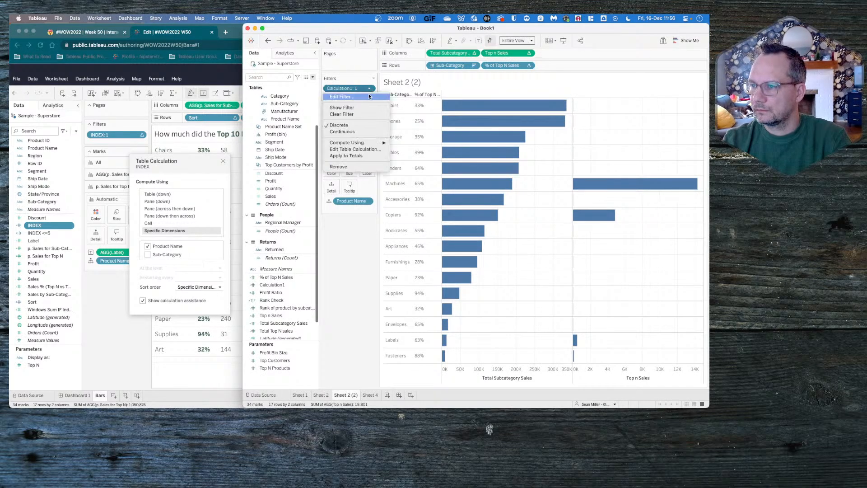
left_click(355, 149)
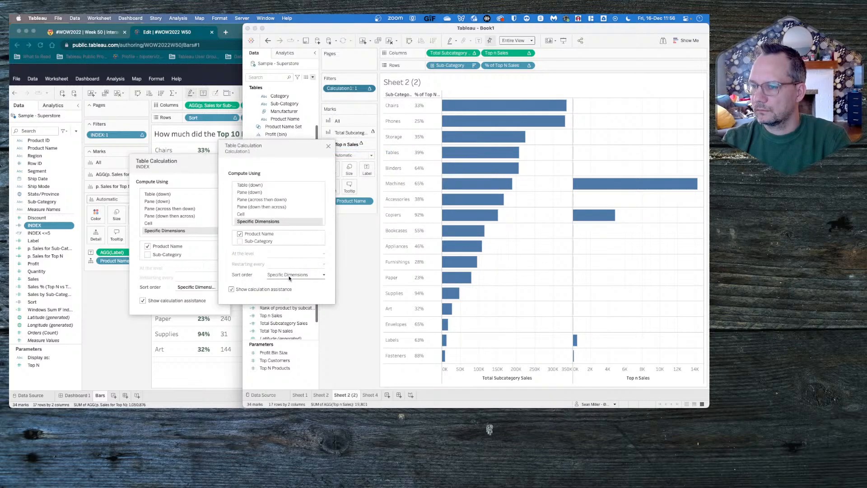
left_click(290, 276)
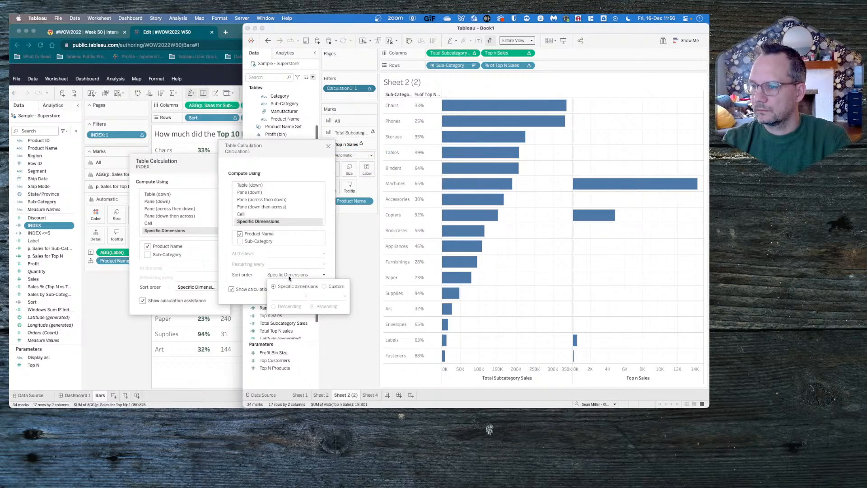
left_click(370, 331)
left_click(329, 146)
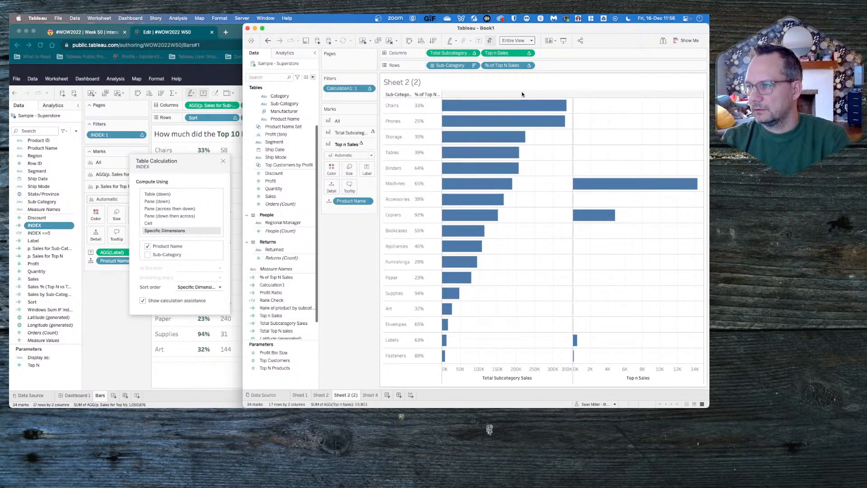
- On Sheet 2, add Calculation1 as a filter with the value 1 selected
left_click(322, 394)
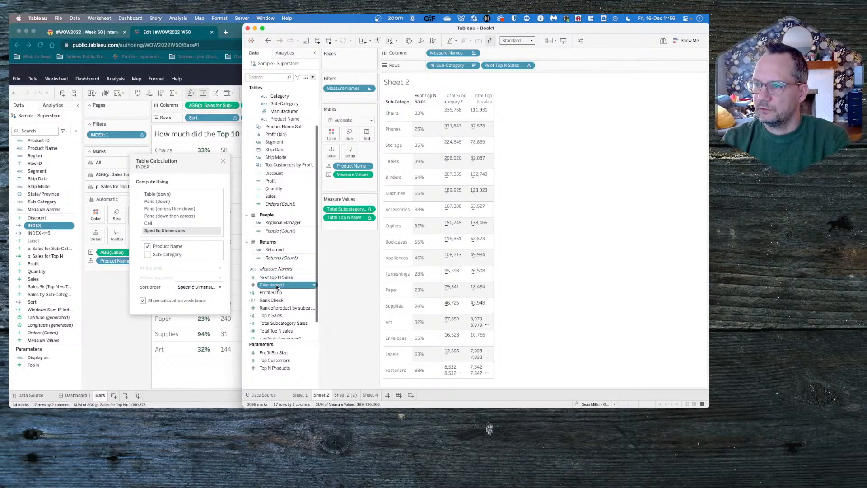
left_click_drag(274, 285, 345, 97)
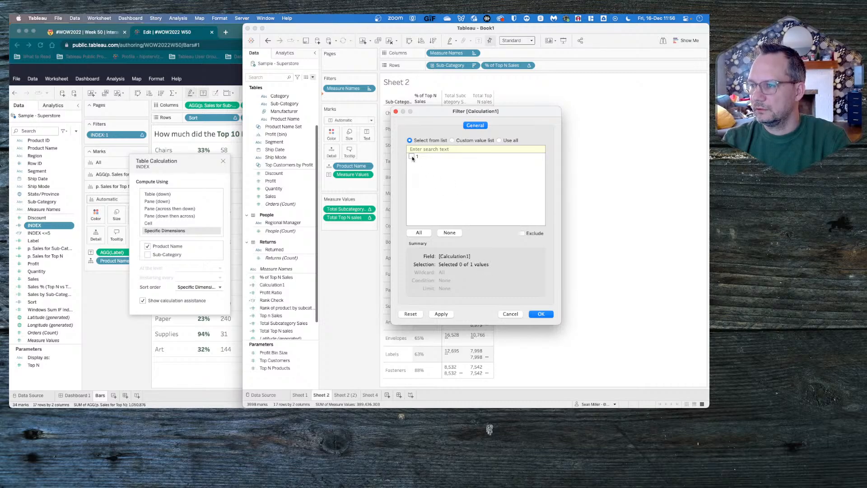
left_click(540, 314)
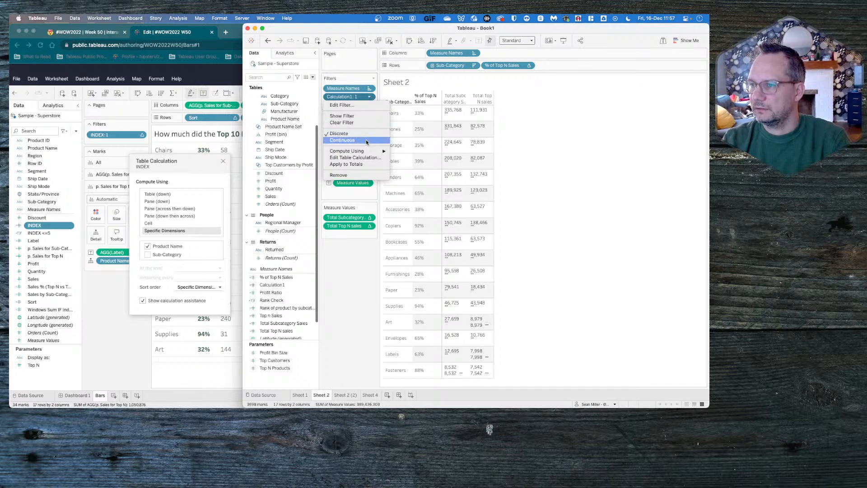
- Compute the Calculation1 filter using the specific dimensions Sub-Category and Product Name, restarting every Sub-Category
mouse_move(364, 152)
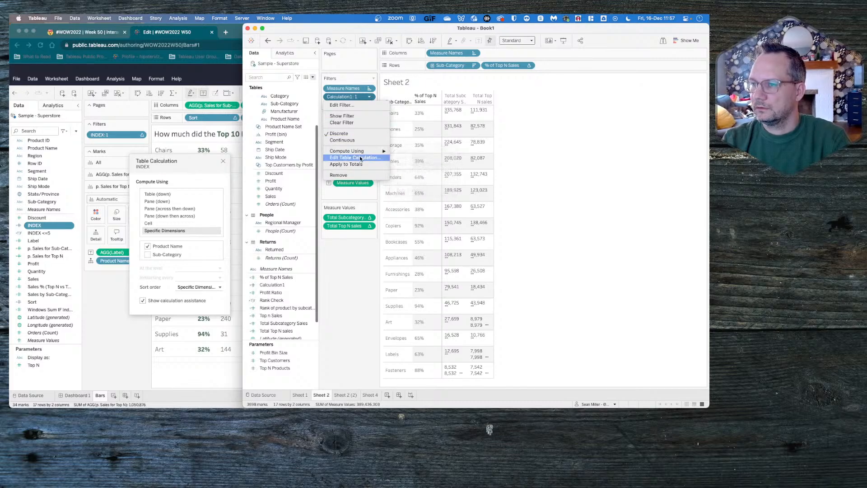
left_click(356, 157)
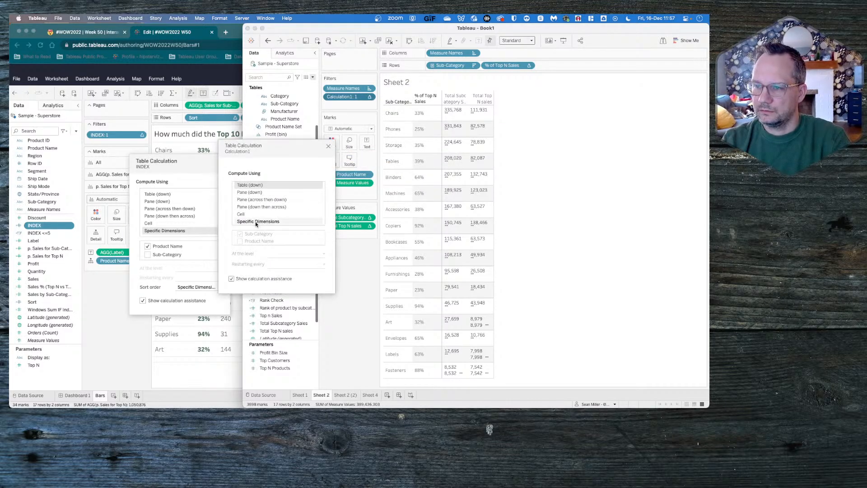
left_click(257, 222)
left_click(240, 242)
left_click(283, 263)
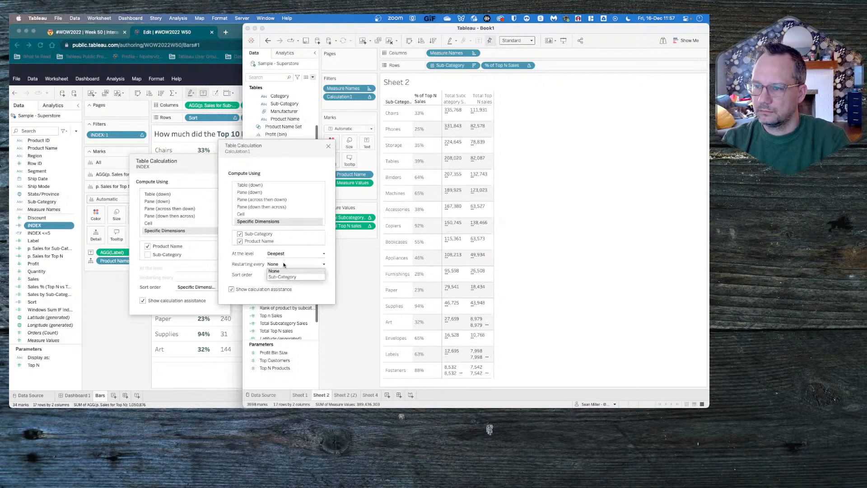
left_click(285, 276)
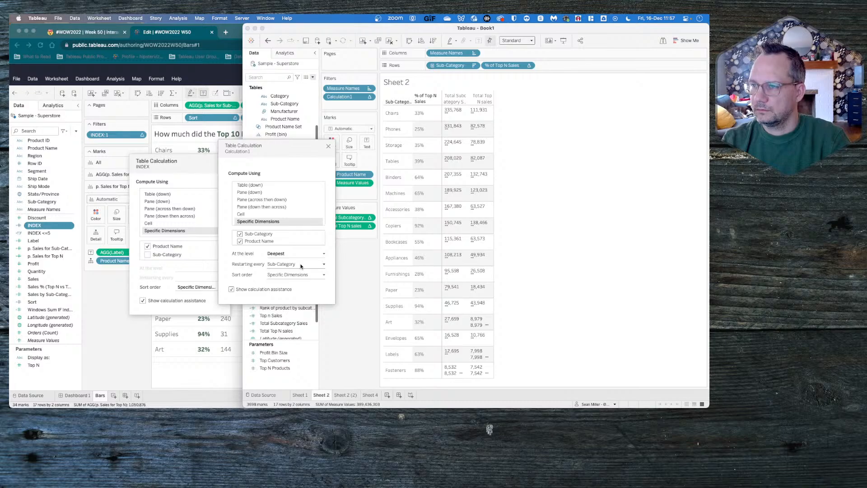
- Edit the Calculation1 filter on Sheet 2 to keep only the value 1
left_click(369, 97)
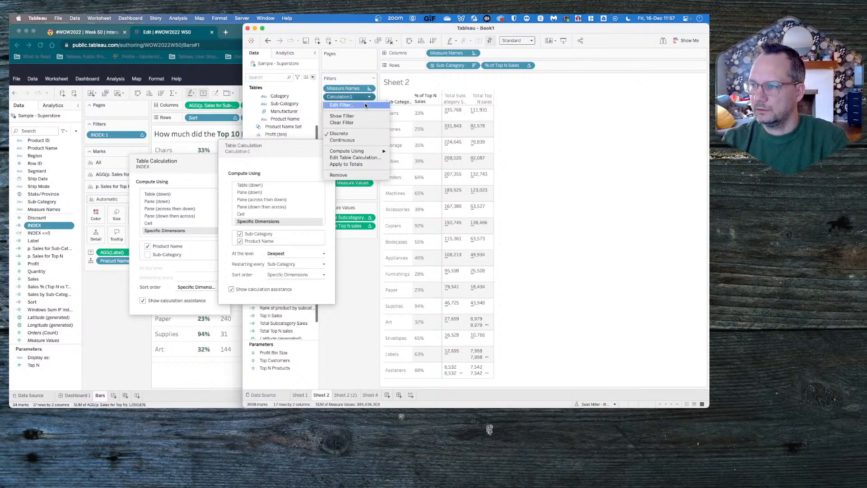
left_click(366, 106)
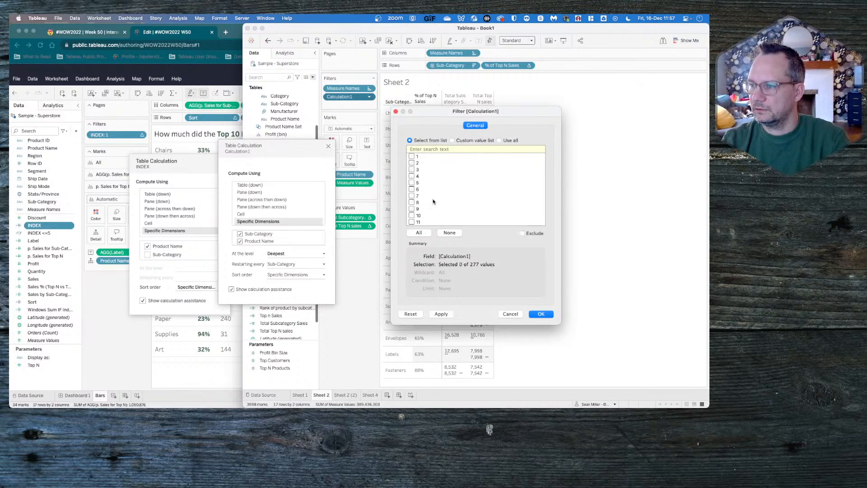
left_click(412, 157)
left_click(442, 314)
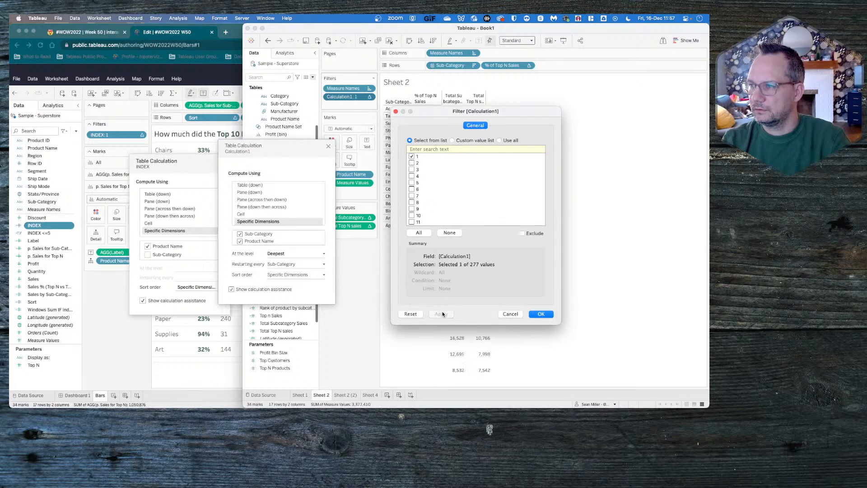
left_click(541, 314)
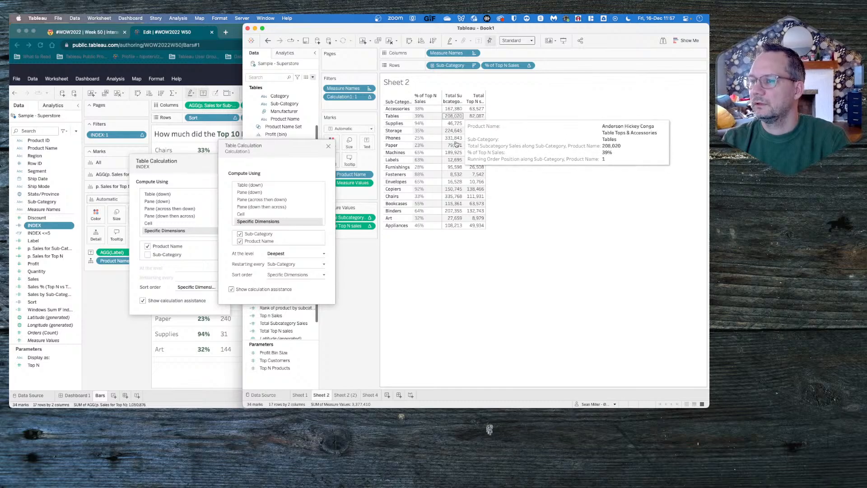
- Give the Calculation1 table calculation a custom sort order by the sum of Sales, descending
left_click(284, 274)
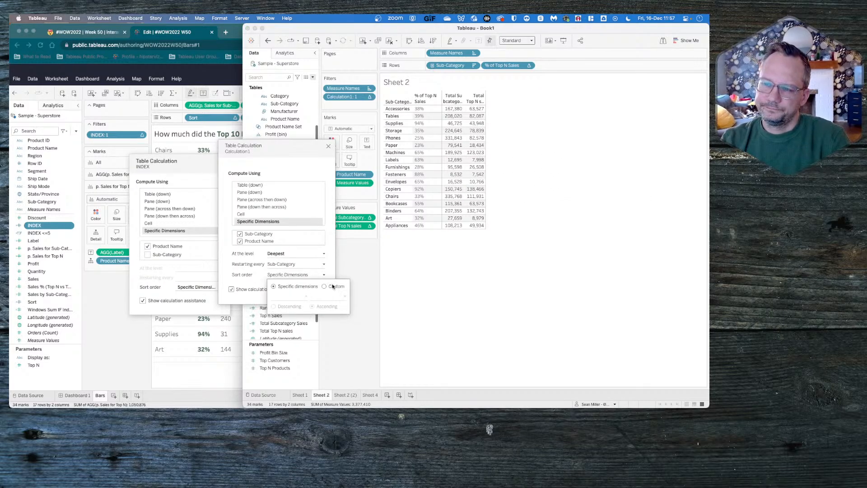
left_click(324, 285)
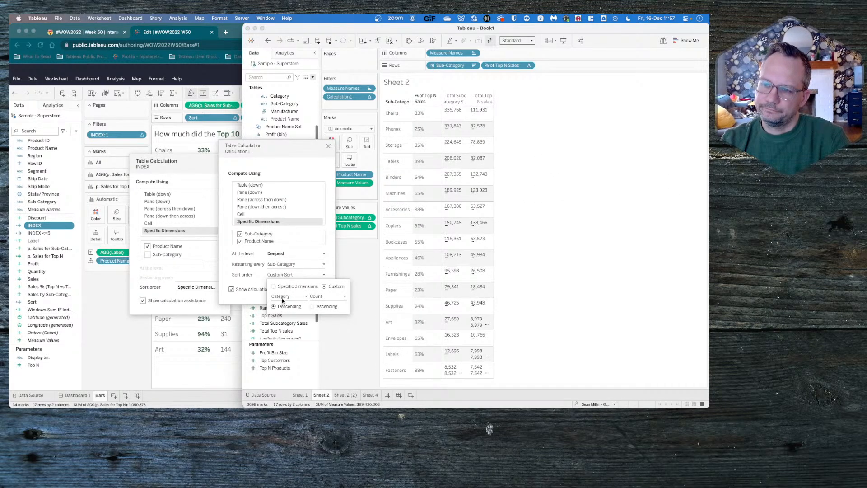
left_click(282, 296)
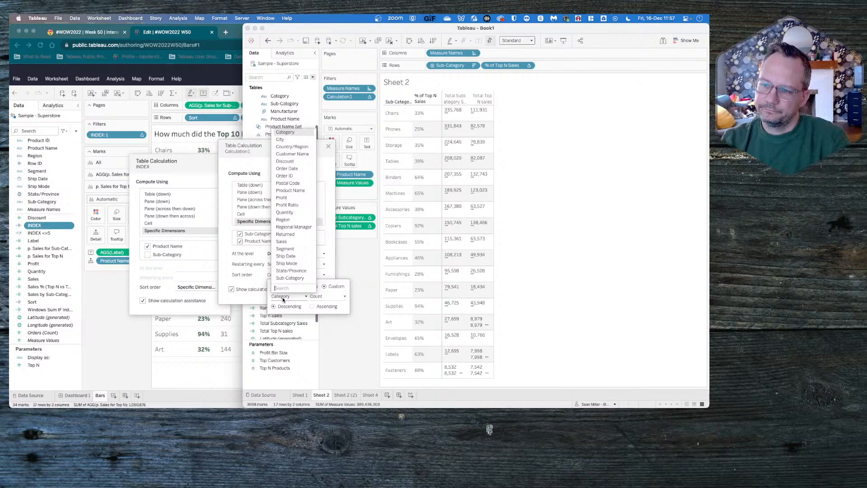
left_click(286, 241)
left_click(326, 296)
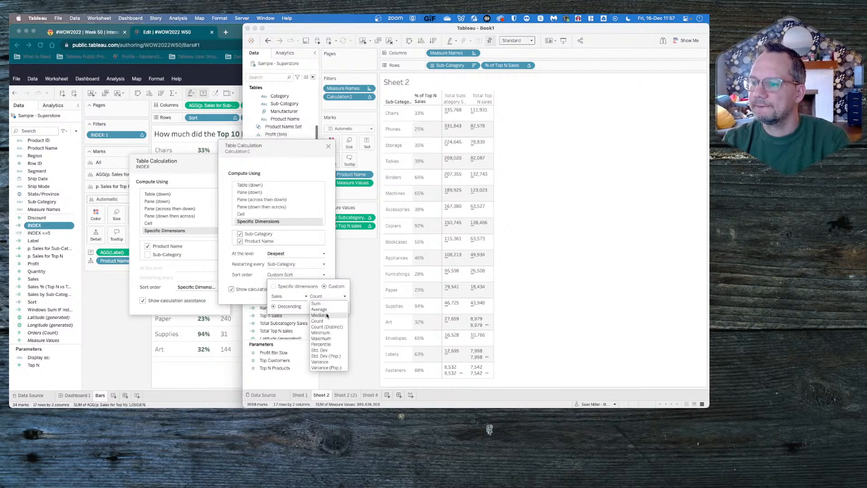
left_click(317, 304)
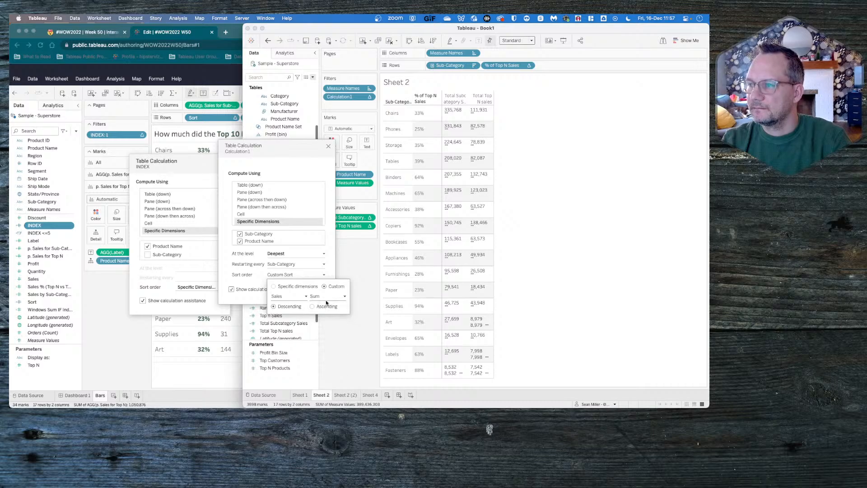
left_click(348, 266)
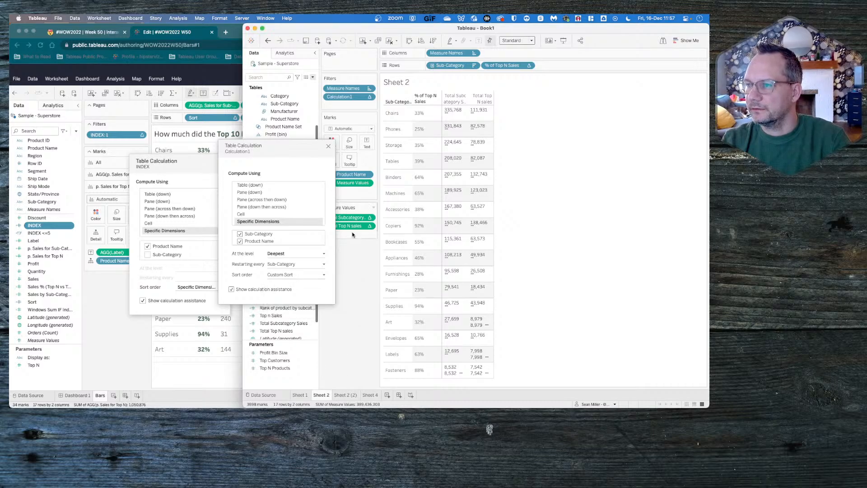
- Clear all values in the Calculation1 filter, keep only 1 again, and close its table calculation settings
left_click(370, 96)
left_click(362, 104)
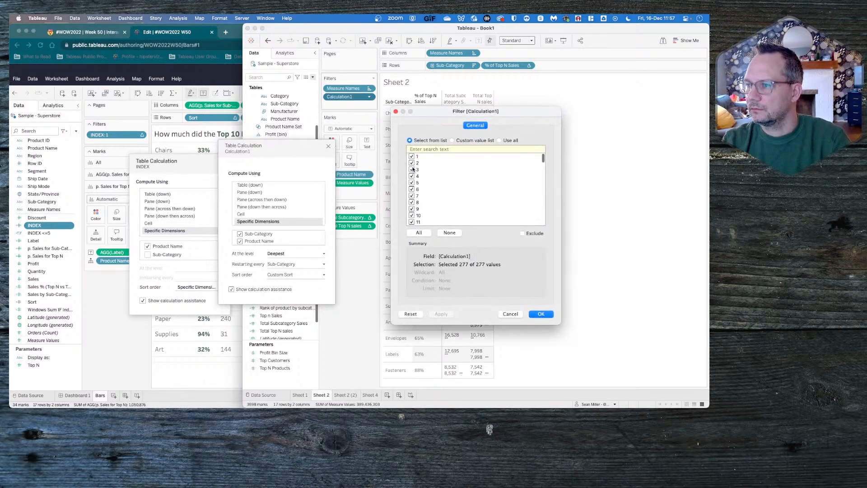
left_click(449, 232)
left_click(411, 156)
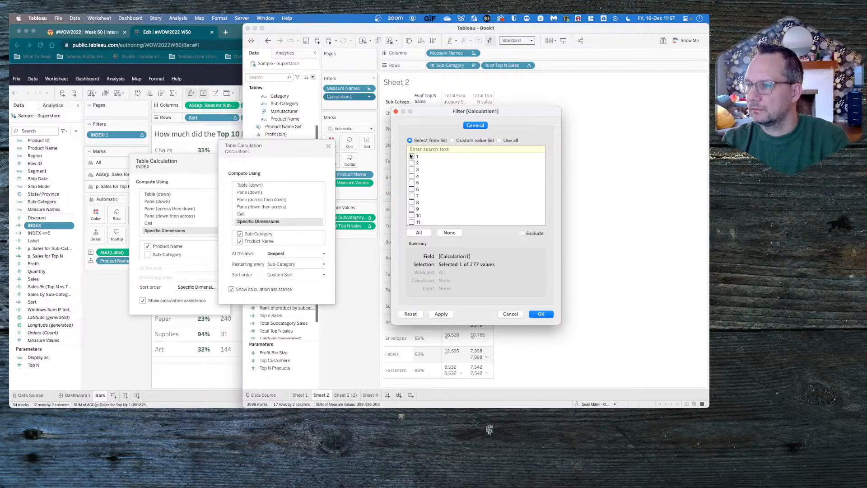
left_click_drag(462, 113, 580, 112)
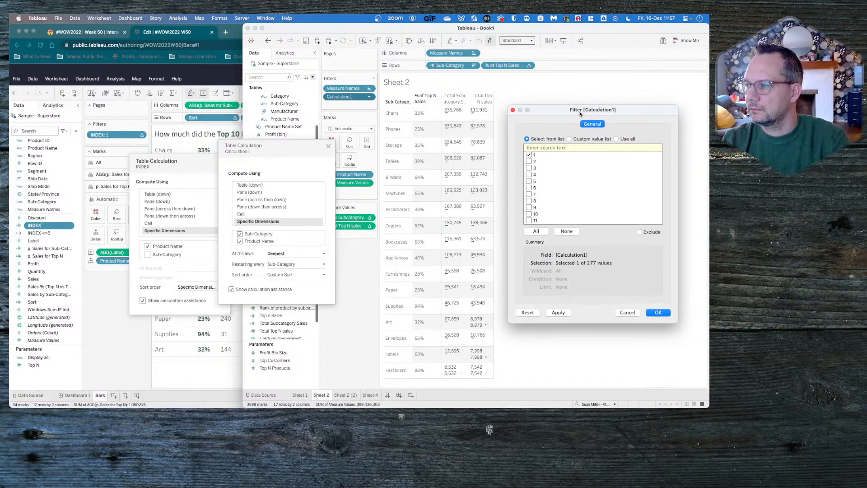
left_click(558, 313)
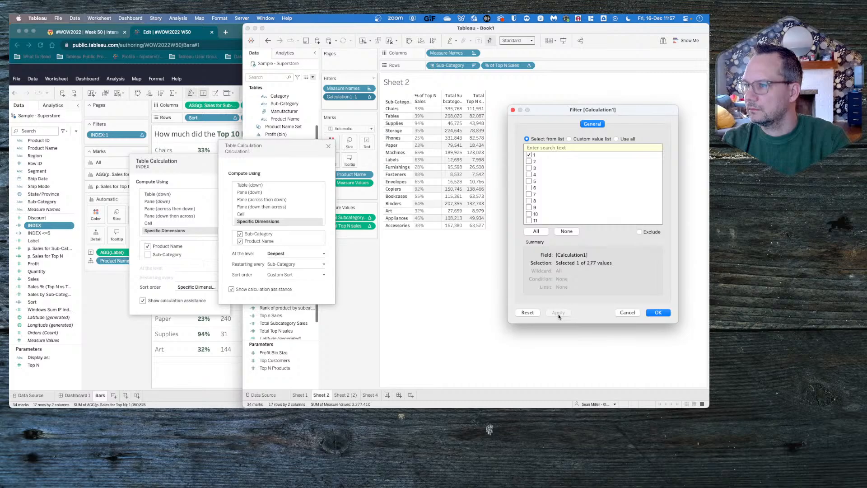
left_click(650, 313)
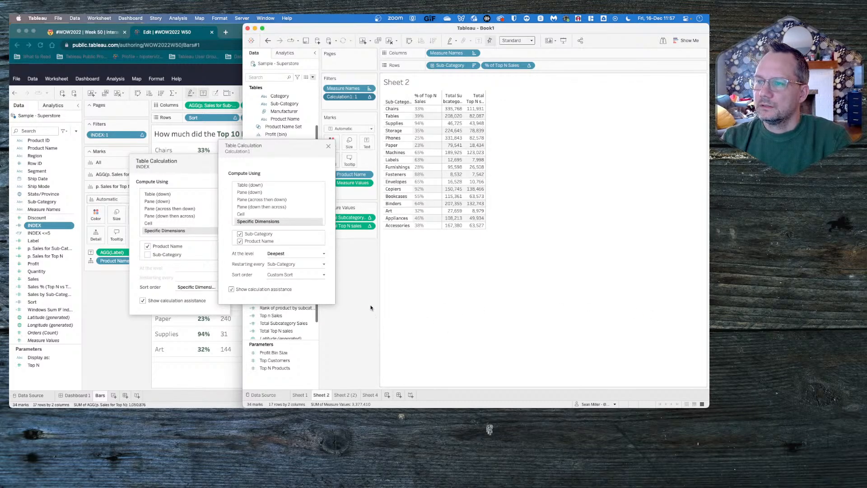
left_click(339, 183)
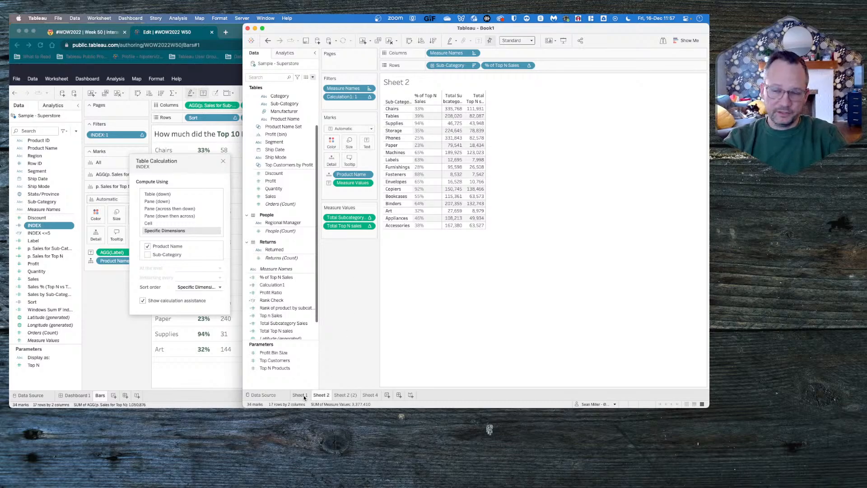
- Compare the browser workbook's bars with Sheet 1, Sheet 2, Sheet 2 (2) and Sheet 4 in Tableau Desktop, ending on Sheet 2
left_click(221, 162)
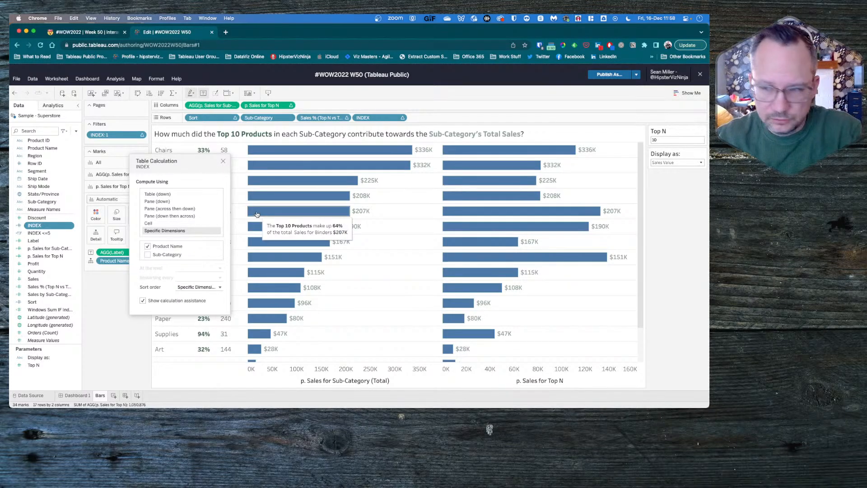
key("super+Tab")
left_click(305, 396)
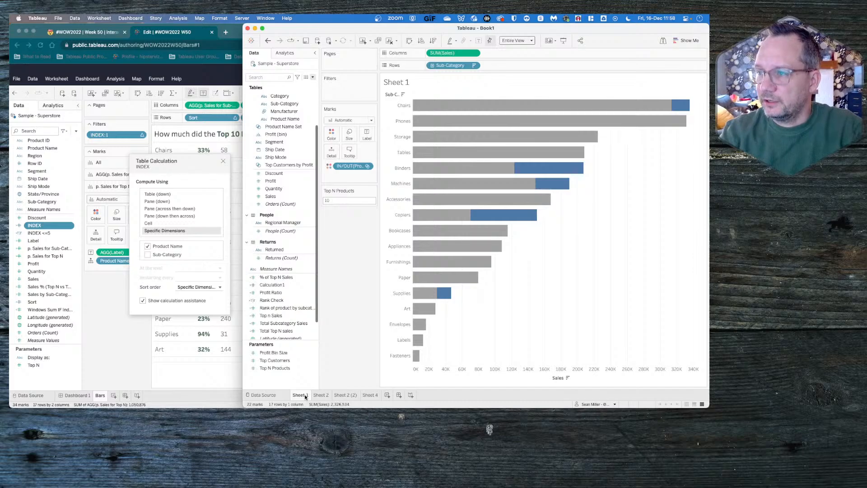
left_click(319, 395)
left_click(344, 396)
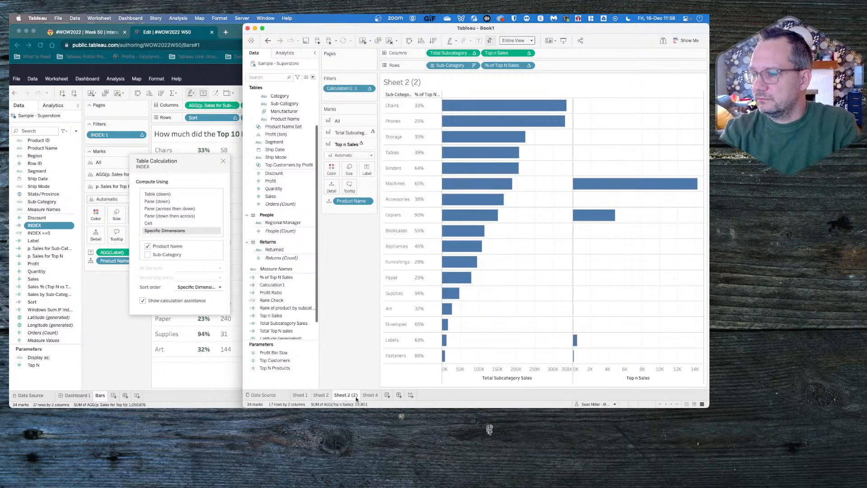
left_click(373, 396)
left_click(342, 396)
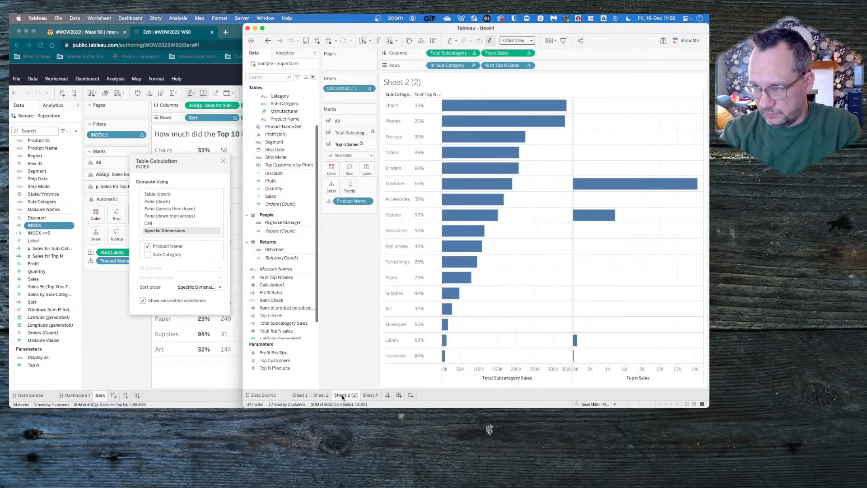
left_click(321, 396)
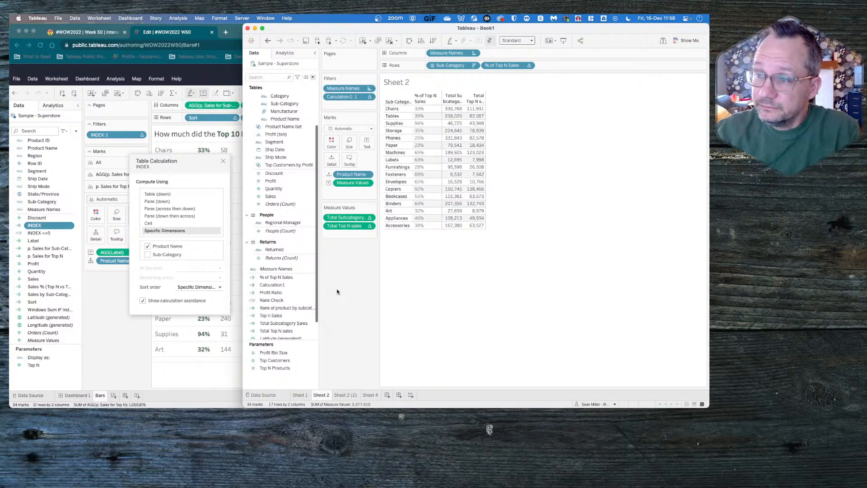
- Close the INDEX table calculation settings in the browser workbook and switch back to Tableau Desktop
left_click(266, 283)
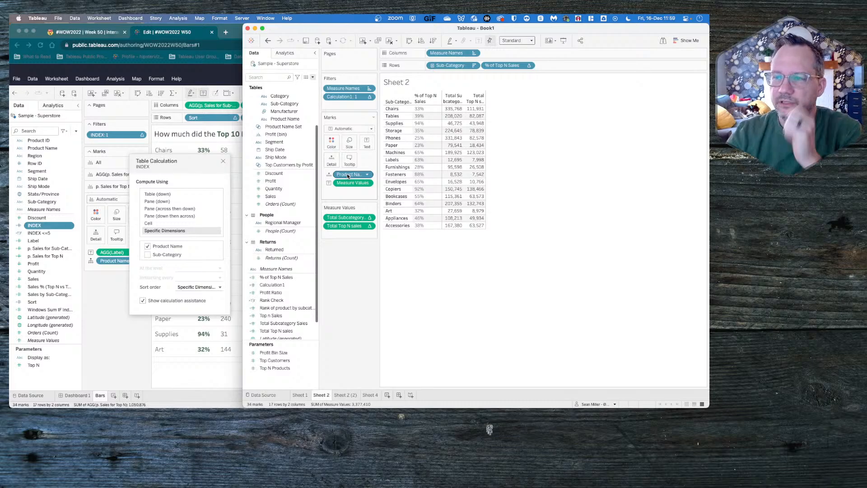
left_click(221, 161)
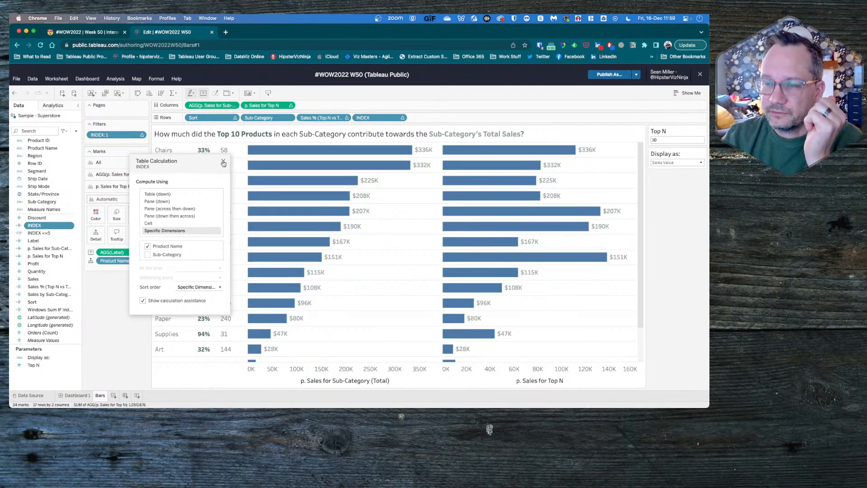
left_click(222, 162)
key("super+Tab")
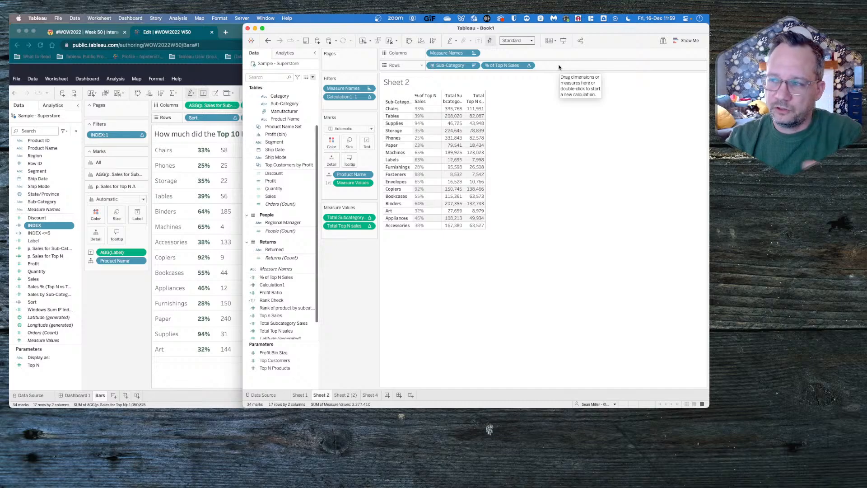
- Undo the Calculation1 filter and its table calculation changes on Sheet 2, plus the most recent change on Sheet 2 (2)
left_click(268, 41)
left_click(267, 41)
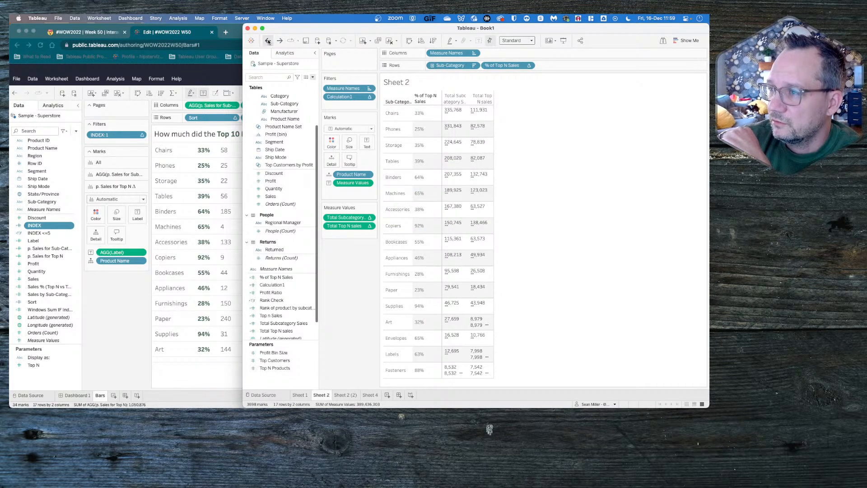
left_click(268, 41)
left_click(267, 41)
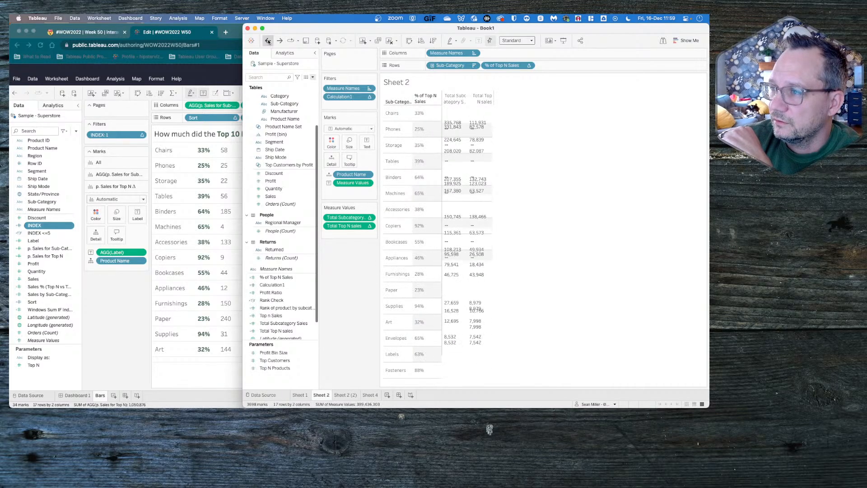
left_click(268, 41)
left_click(268, 41)
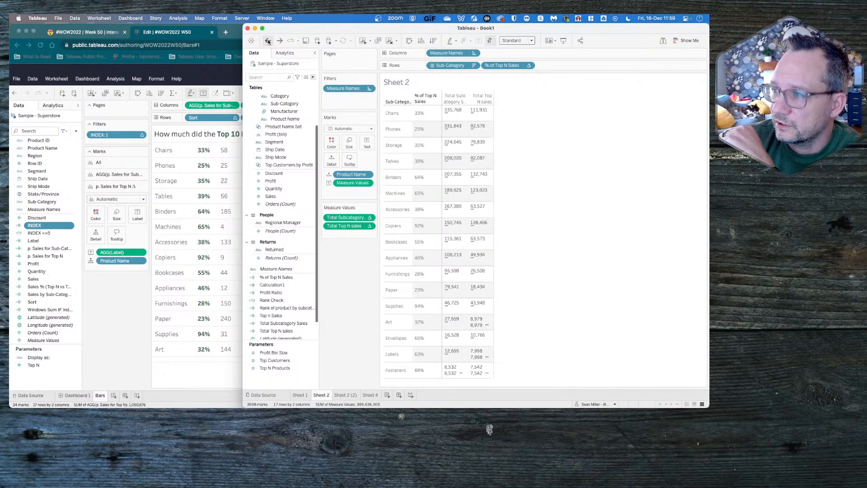
left_click(267, 41)
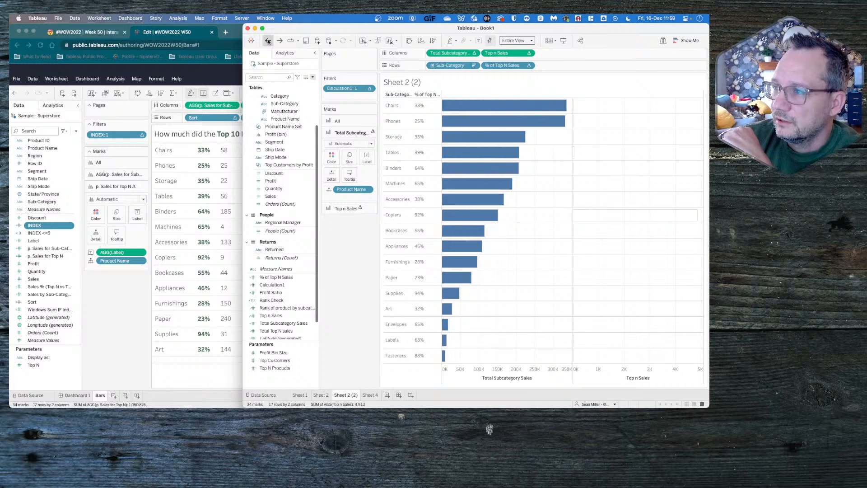
- Undo the Calculation1 filter work and the field removals on Sheet 2, back to the table broken down by Product Name, product rank and Rank Check
left_click(268, 40)
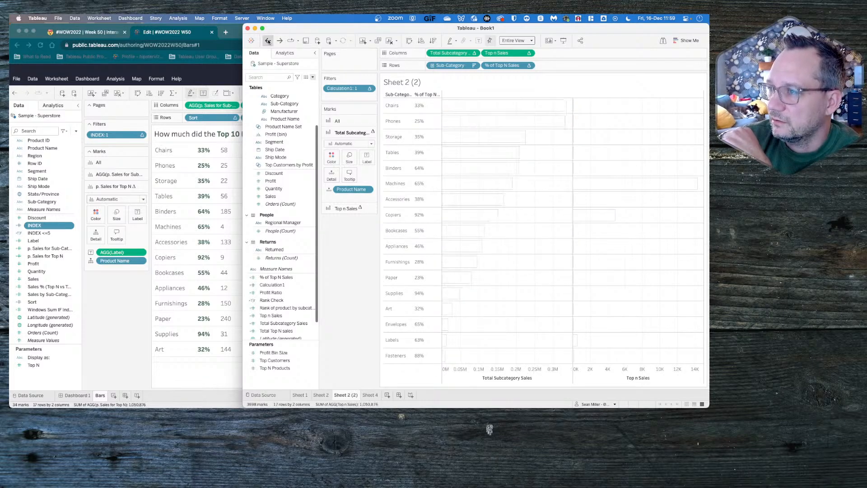
left_click(268, 40)
left_click(268, 41)
left_click(267, 41)
left_click(267, 40)
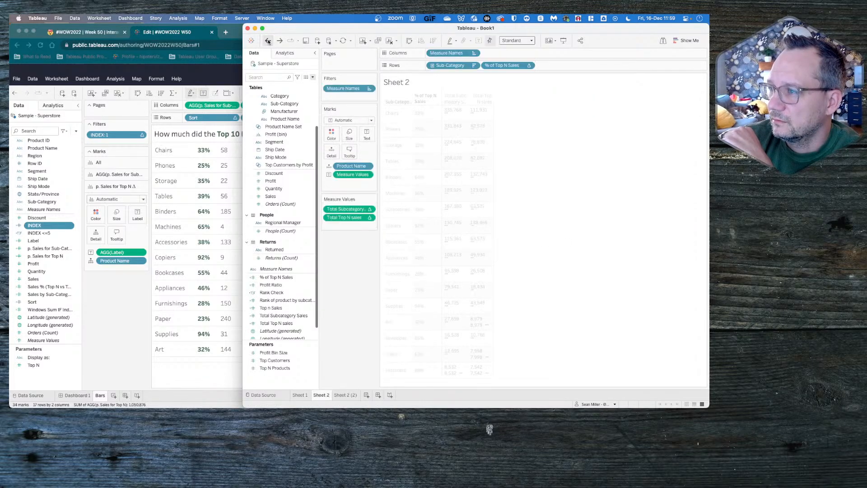
left_click(268, 40)
left_click(267, 41)
left_click(268, 40)
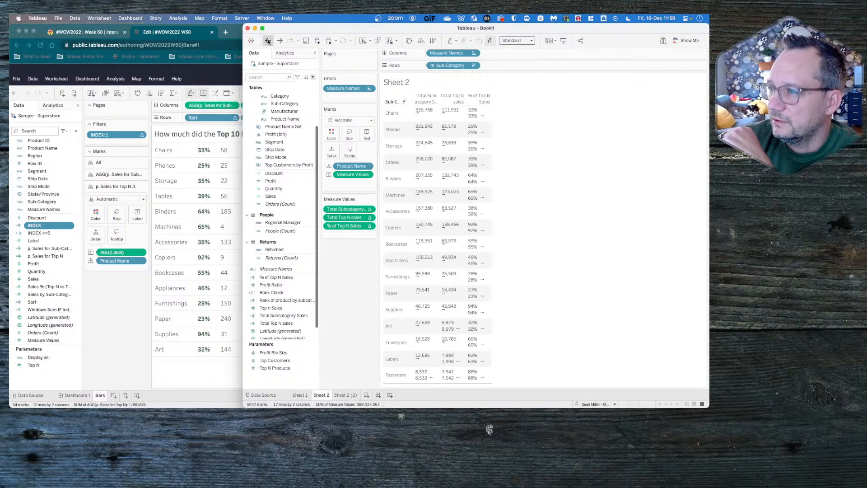
left_click(268, 40)
left_click(268, 40)
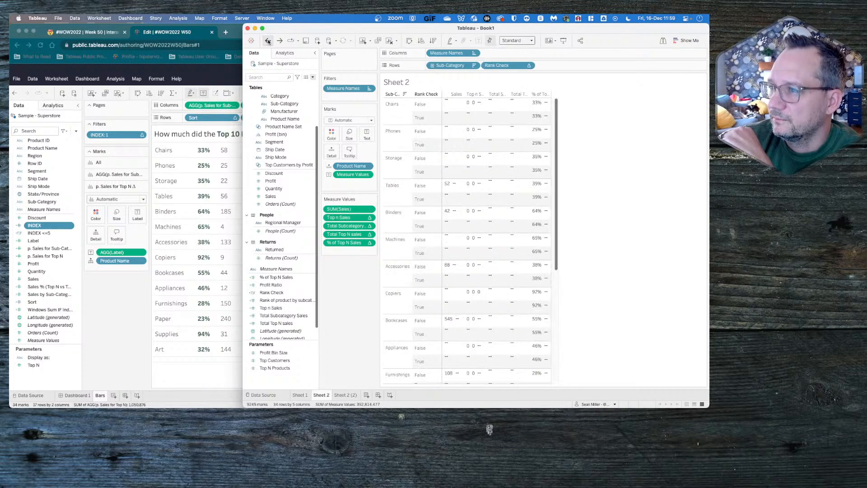
left_click(268, 41)
left_click(267, 40)
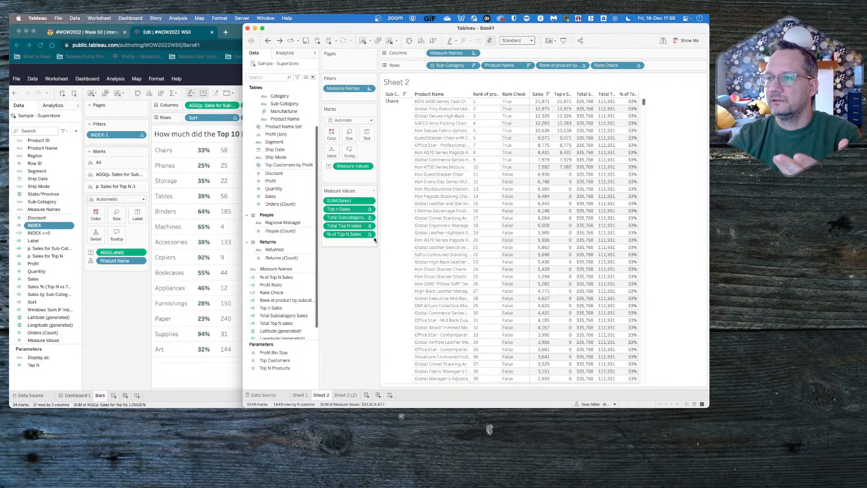
- Create a calculated field named "Filter to 1 row" with the formula INDEX()
left_click(312, 78)
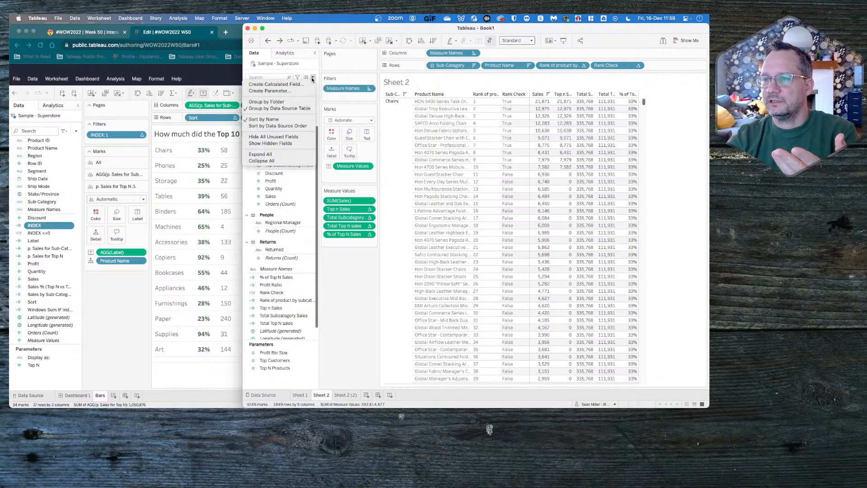
left_click(276, 83)
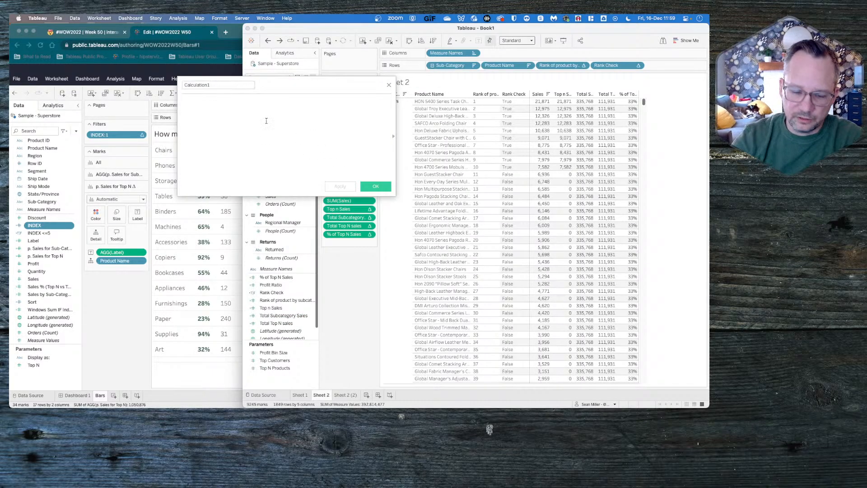
left_click(210, 85)
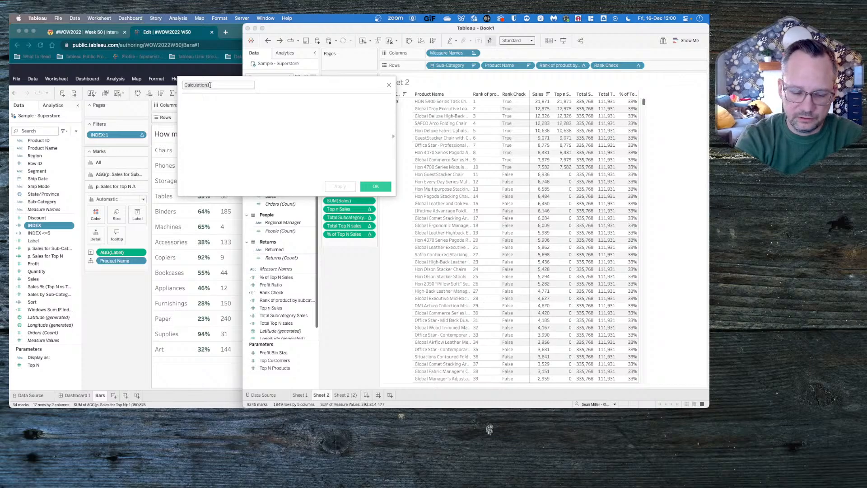
type("Filter to 1")
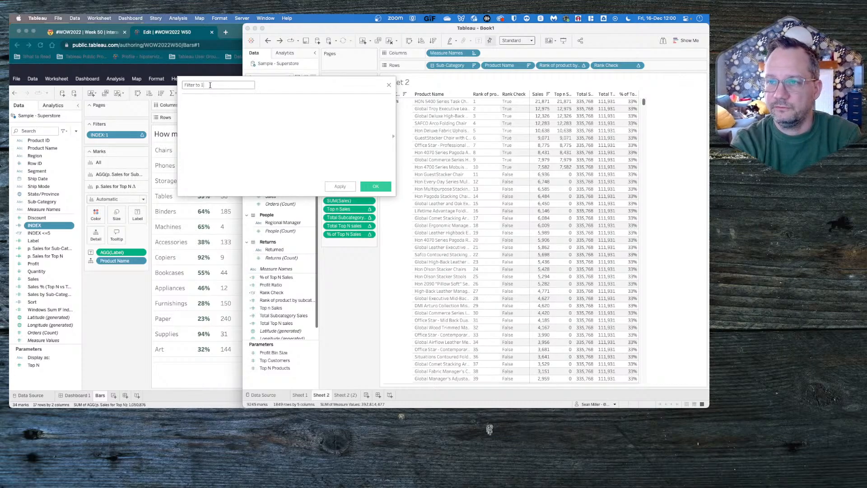
type(" ro")
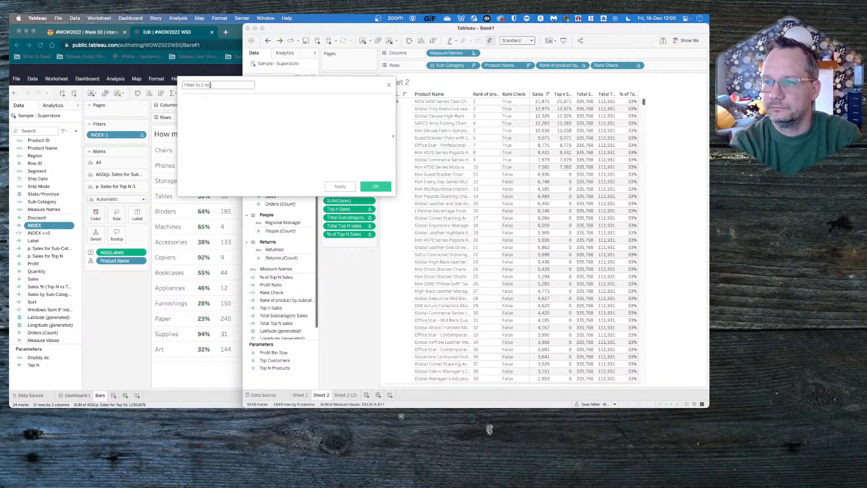
type("inde")
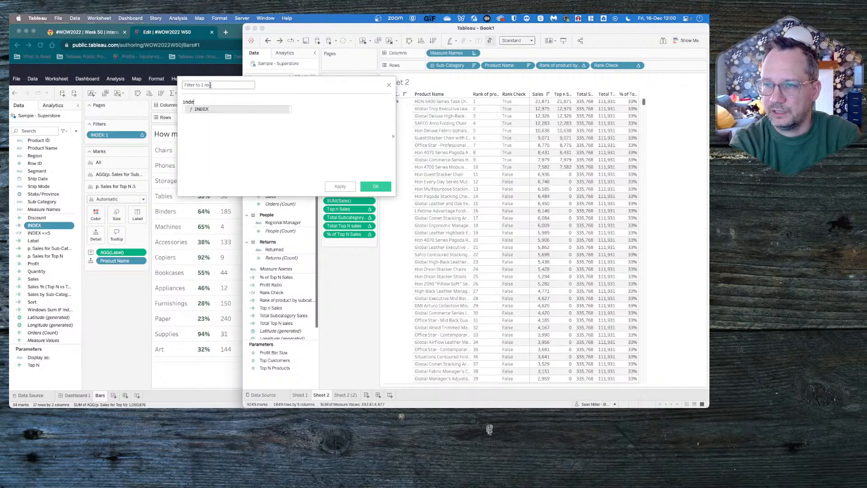
type("x")
key("Return")
left_click(211, 85)
type("w")
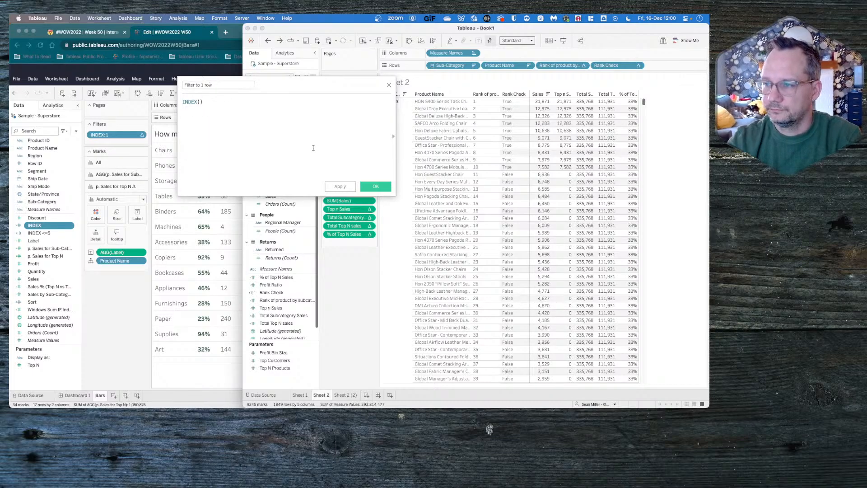
left_click(369, 185)
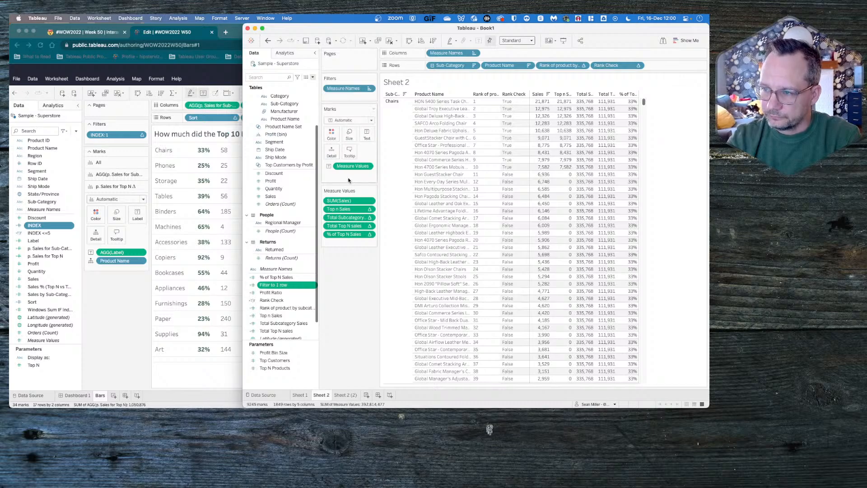
- Convert the Filter to 1 row field to discrete and filter Sheet 2 by it, keeping only the value 1
mouse_move(280, 285)
left_mouse_down()
mouse_move(287, 274)
mouse_move(281, 286)
left_mouse_up()
right_click(281, 286)
left_click(277, 286)
right_click(277, 285)
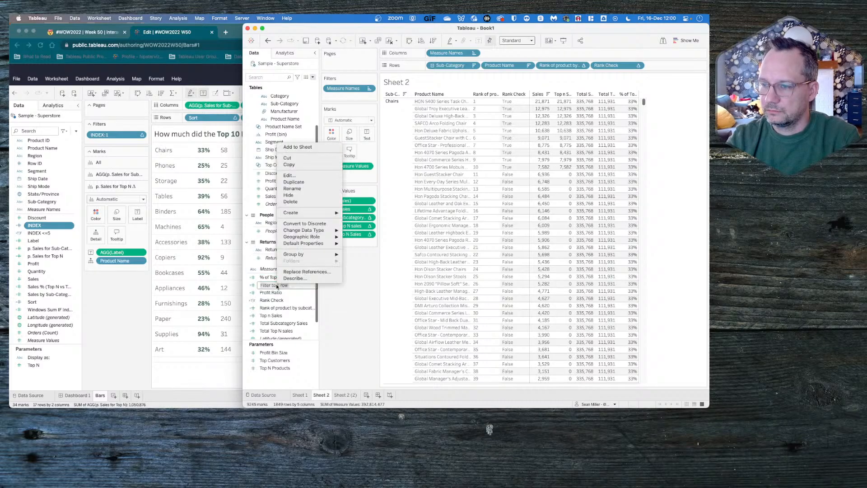
left_click(276, 300)
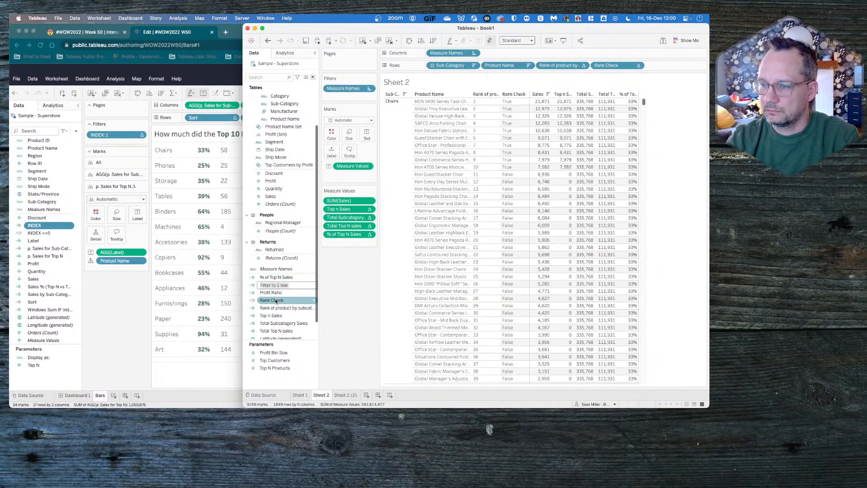
left_click(274, 285)
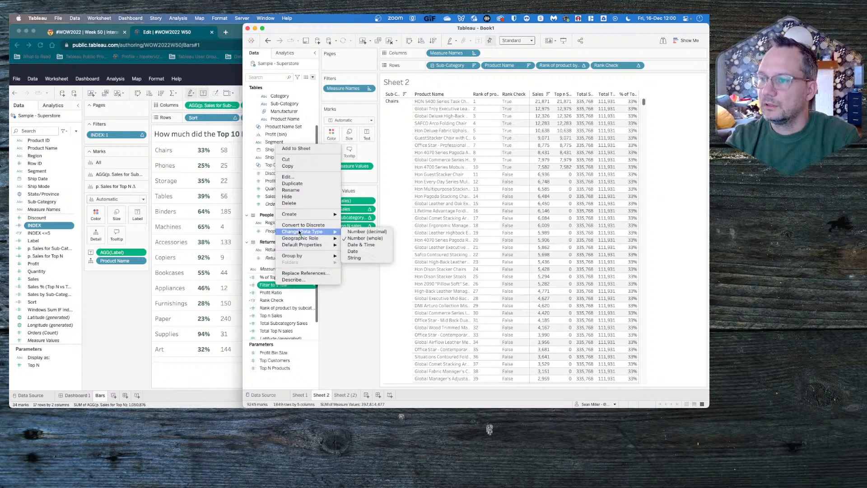
left_click(300, 226)
left_click_drag(289, 278, 348, 97)
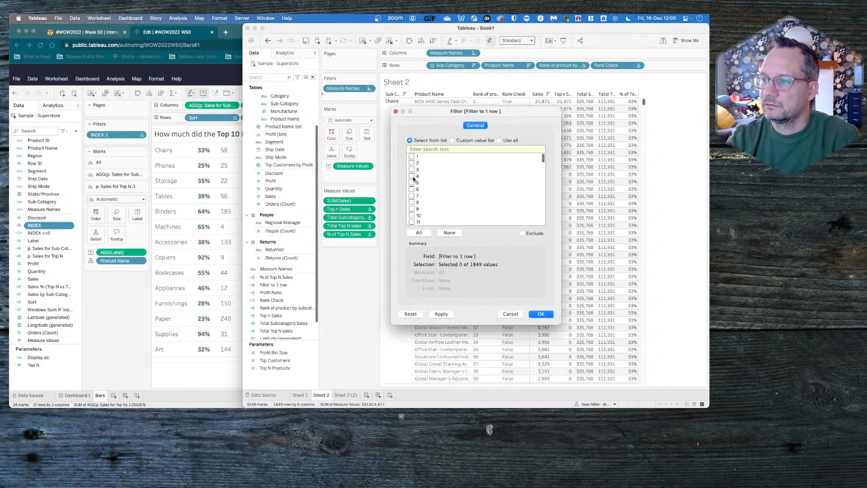
left_click(539, 314)
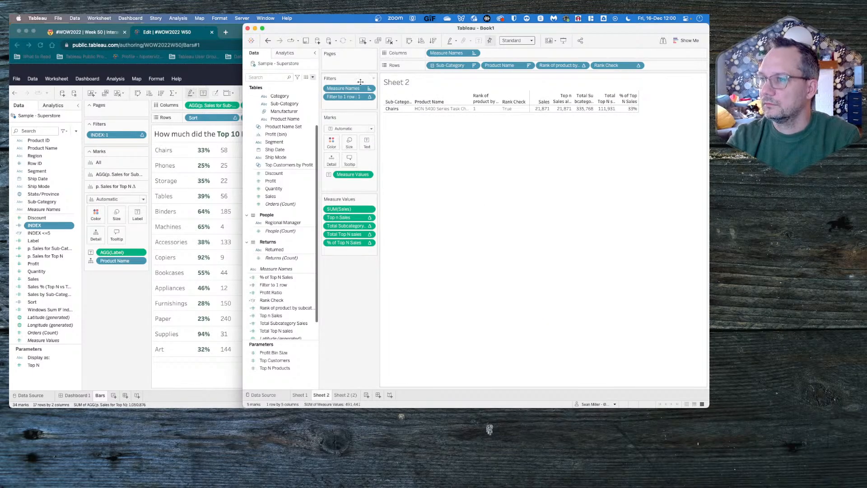
- Compute the Filter to 1 row filter over specific dimensions Sub-Category and Product Name, restarting every Sub-Category
left_click(369, 96)
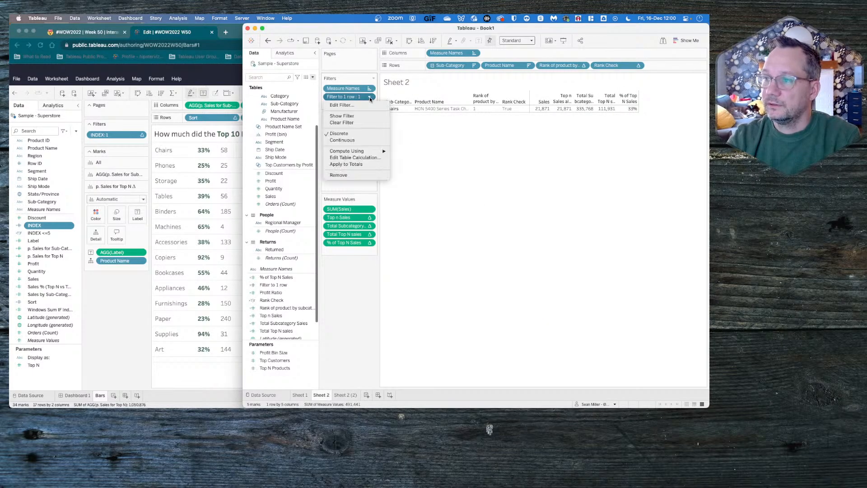
left_click(360, 157)
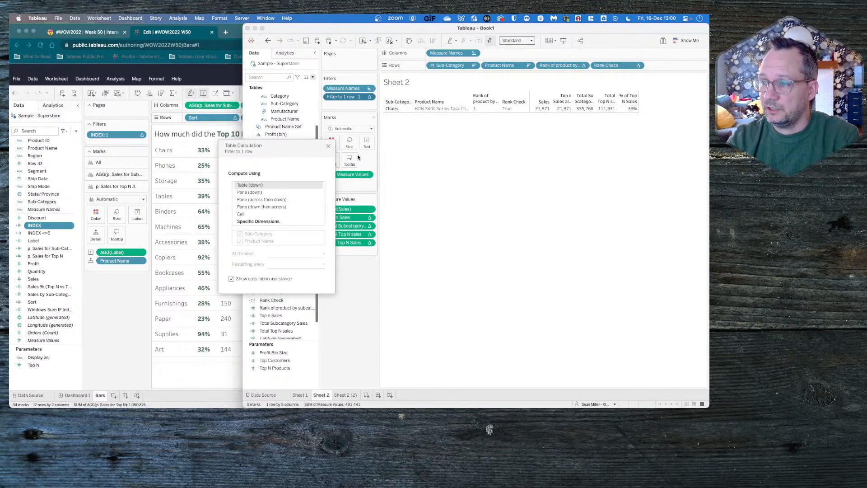
left_click(256, 221)
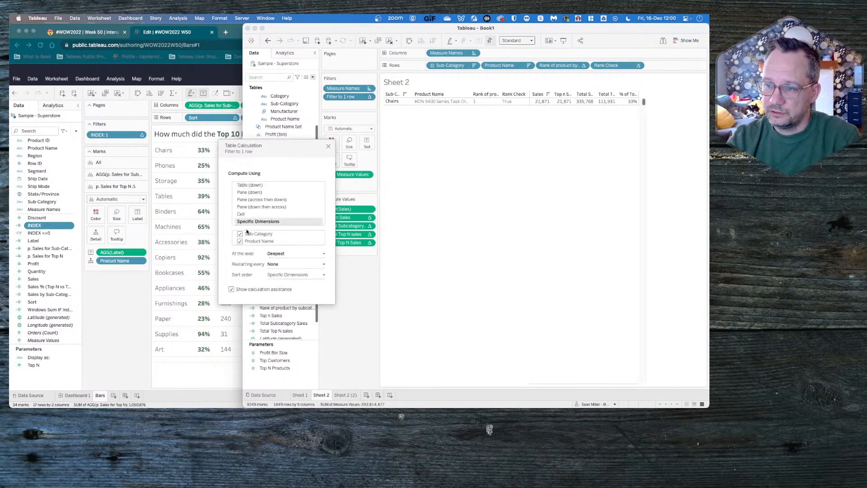
left_click(293, 264)
left_click(294, 276)
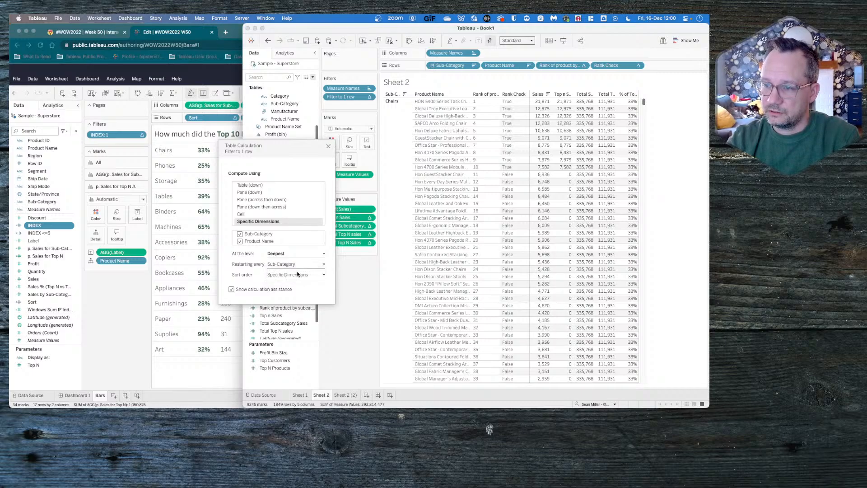
- Give the Filter to 1 row table calculation a custom sort order by sum of Sales, descending
left_click(298, 276)
left_click(336, 286)
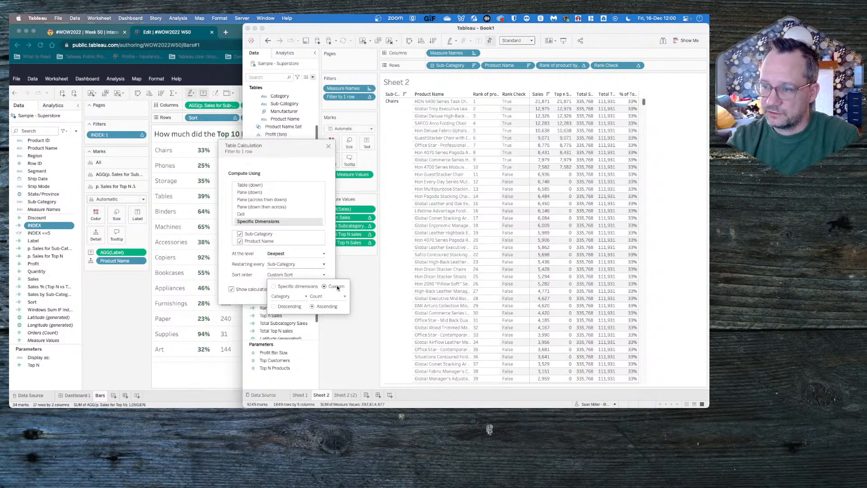
left_click(284, 297)
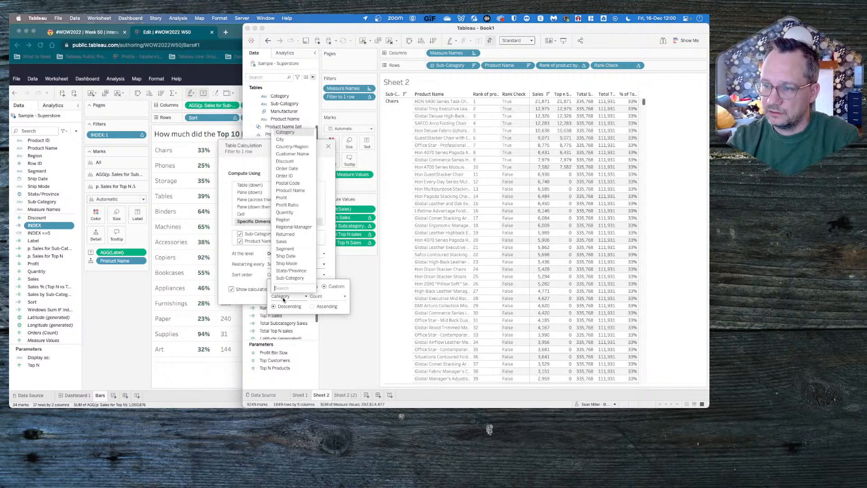
left_click(289, 242)
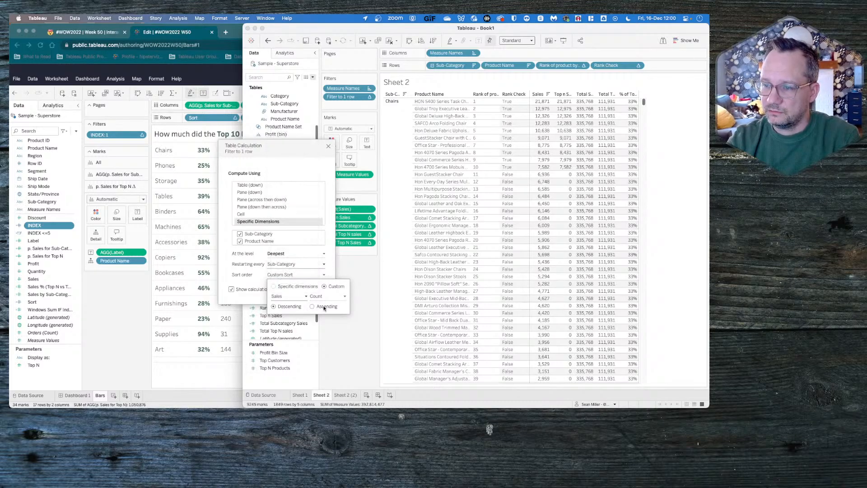
left_click(317, 297)
left_click(318, 303)
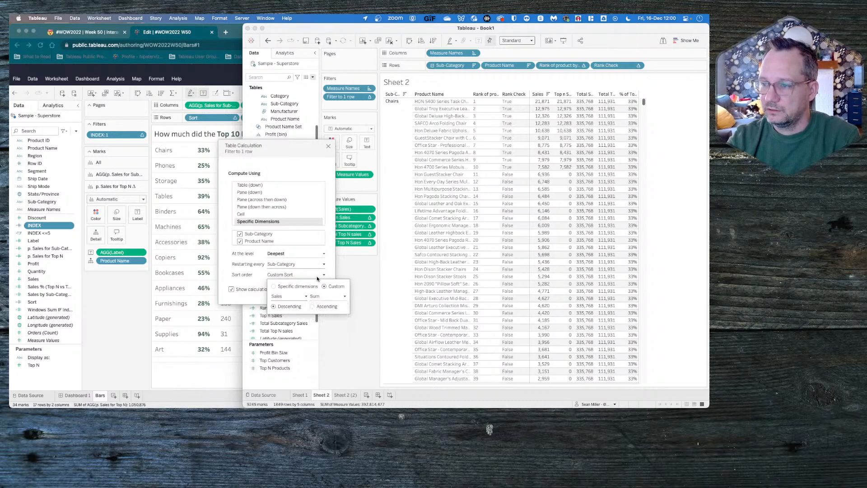
left_click(348, 264)
- Limit the Filter to 1 row filter on Sheet 2 to the value 1 again and close its table calculation settings
left_click(370, 97)
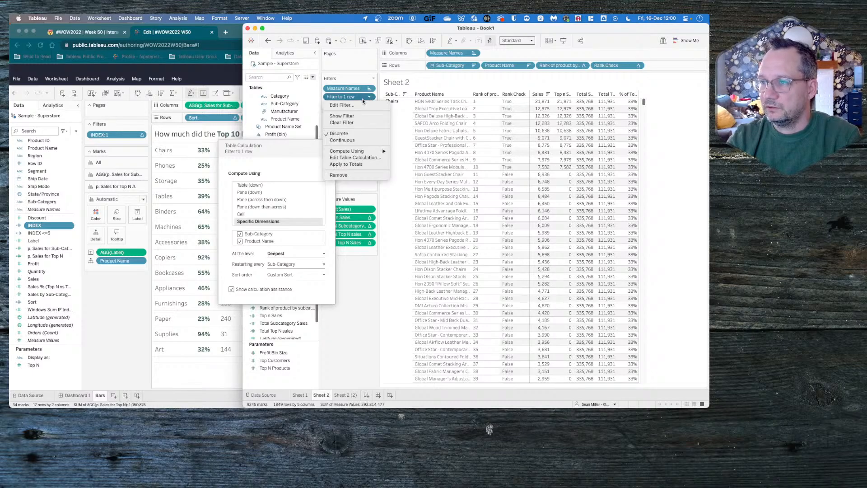
left_click(356, 105)
left_click(449, 233)
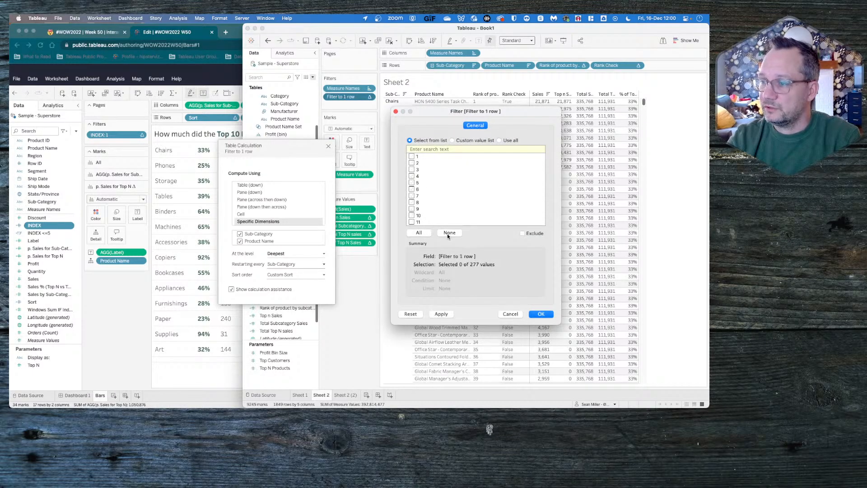
left_click(539, 314)
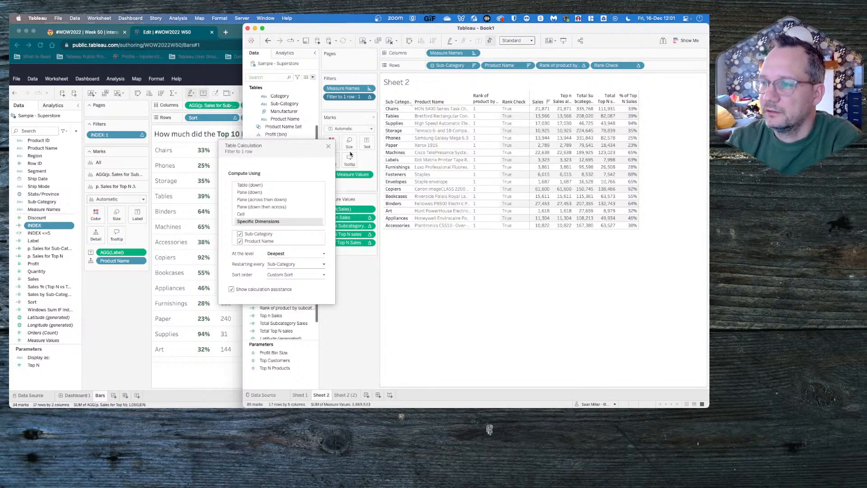
left_click(328, 146)
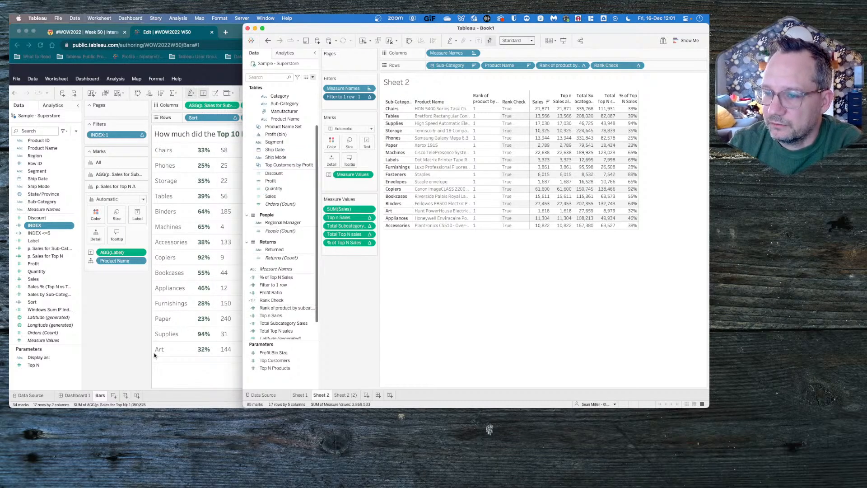
- Check the Bars sheet in the browser workbook, then return to Tableau Desktop and open Sheet 2 (2)
left_click(127, 335)
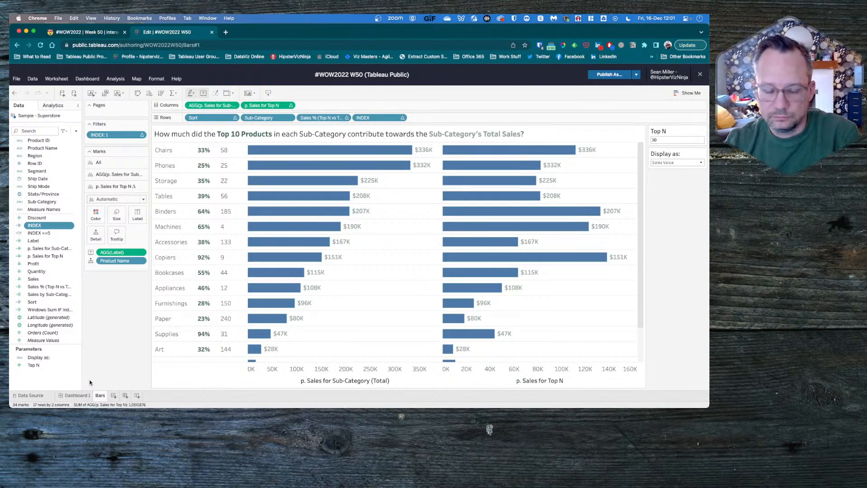
key("super+Tab")
left_click(337, 395)
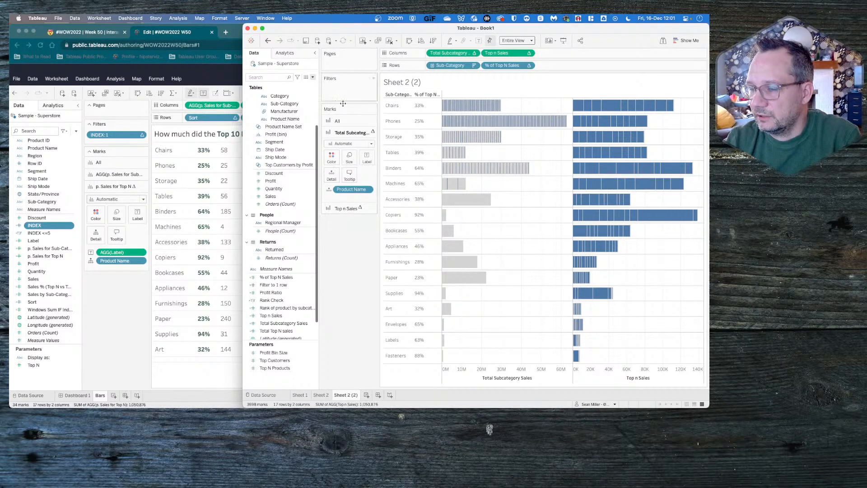
- Add the Filter to 1 row field to the filters of Sheet 2 (2) and accept its filter settings
left_click(286, 285)
right_click(286, 286)
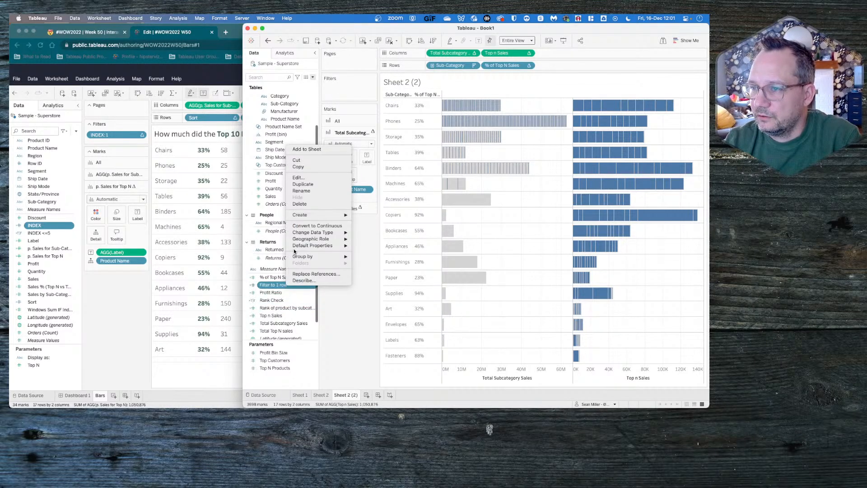
left_click(360, 364)
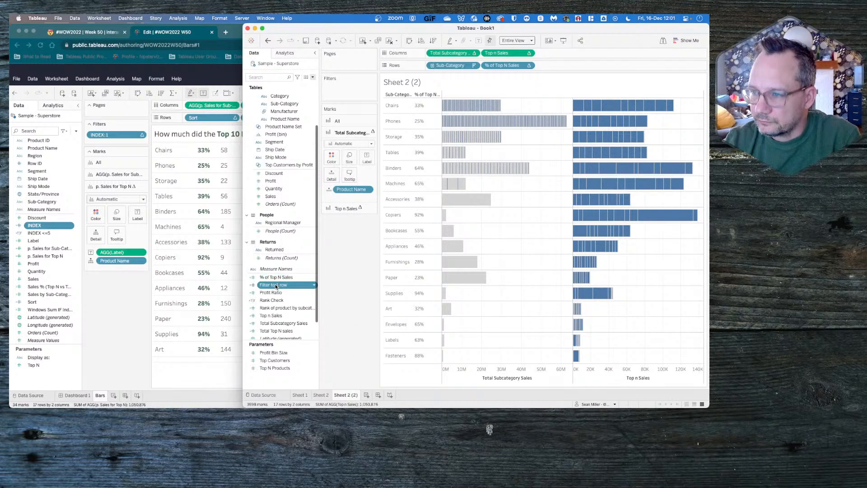
left_click_drag(276, 286, 350, 89)
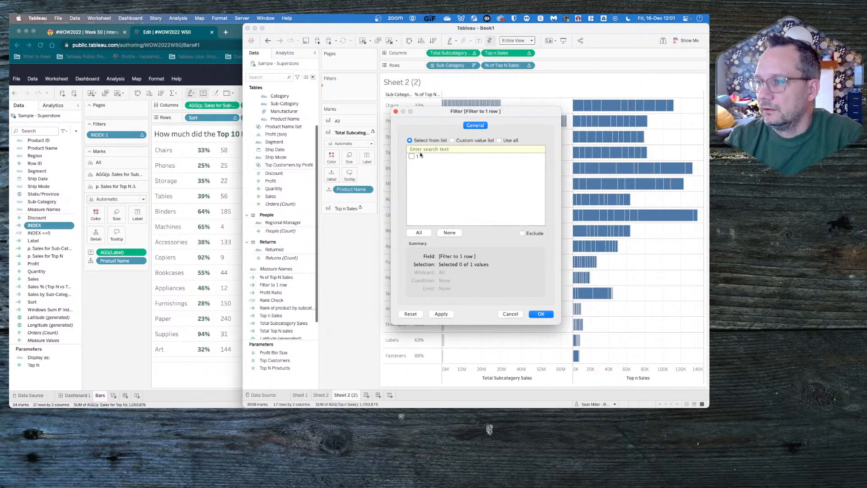
left_click(541, 315)
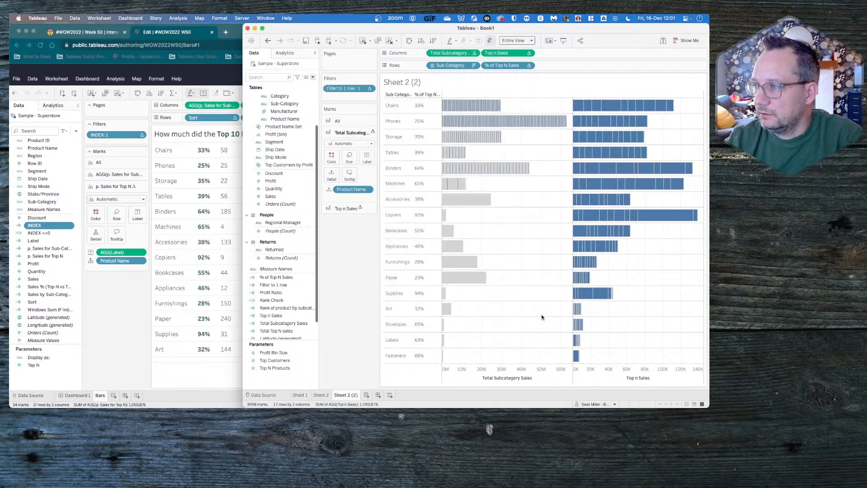
- Compute the Filter to 1 row filter on Sheet 2 (2) over Sub-Category and Product Name, restarting every Sub-Category
left_click(373, 91)
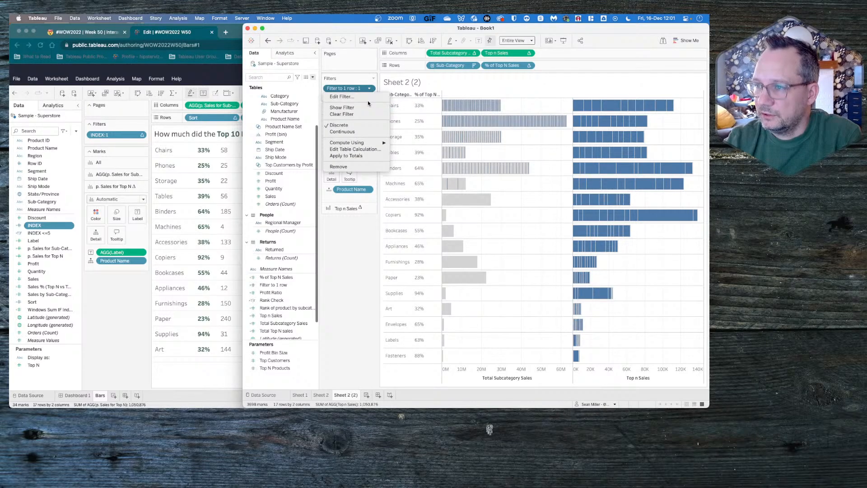
left_click(358, 147)
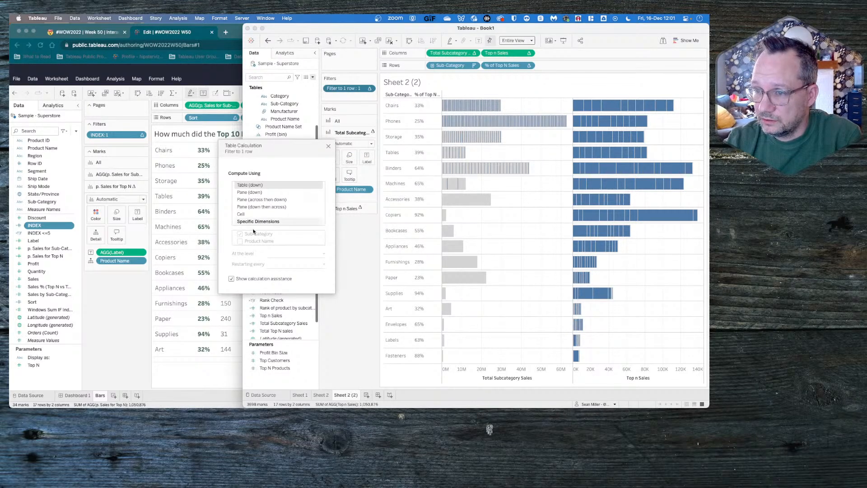
left_click(264, 222)
left_click(240, 242)
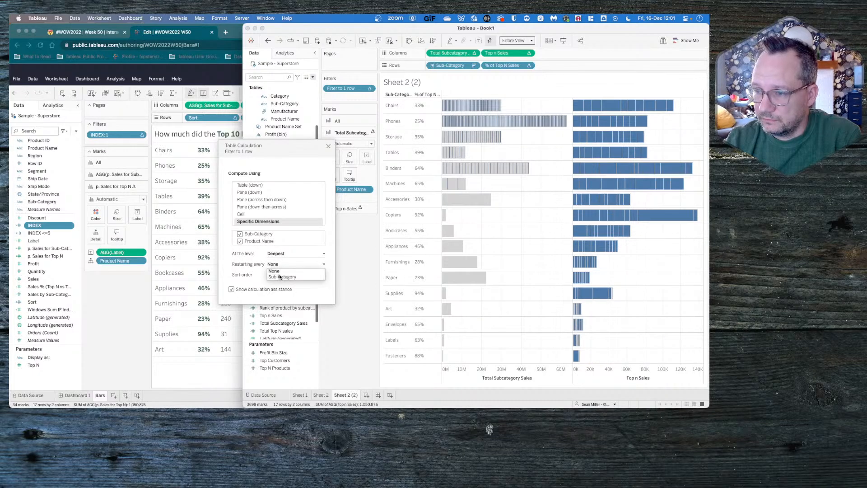
left_click(281, 275)
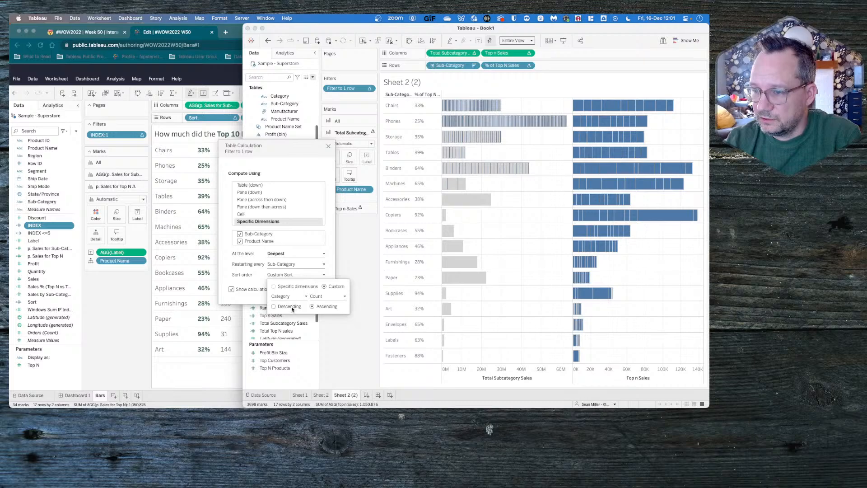
- Set the filter calculation's custom sort order to sum of Sales, descending
left_click(281, 296)
left_click(287, 245)
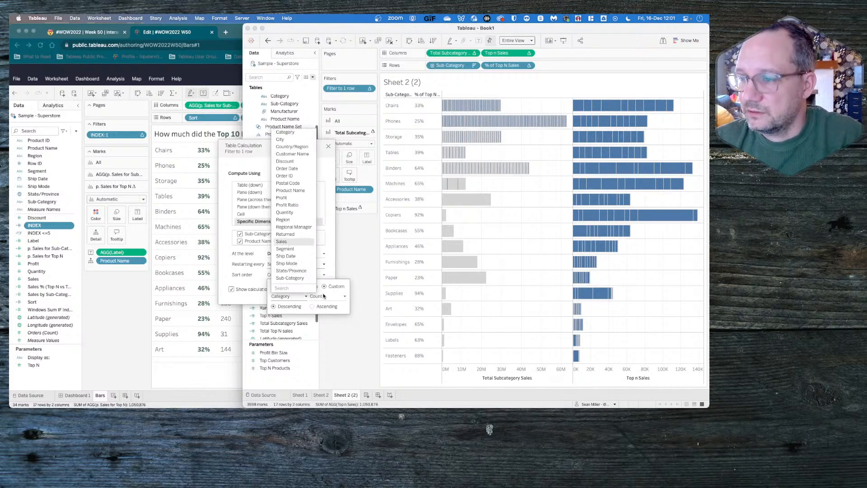
left_click(326, 296)
left_click(326, 302)
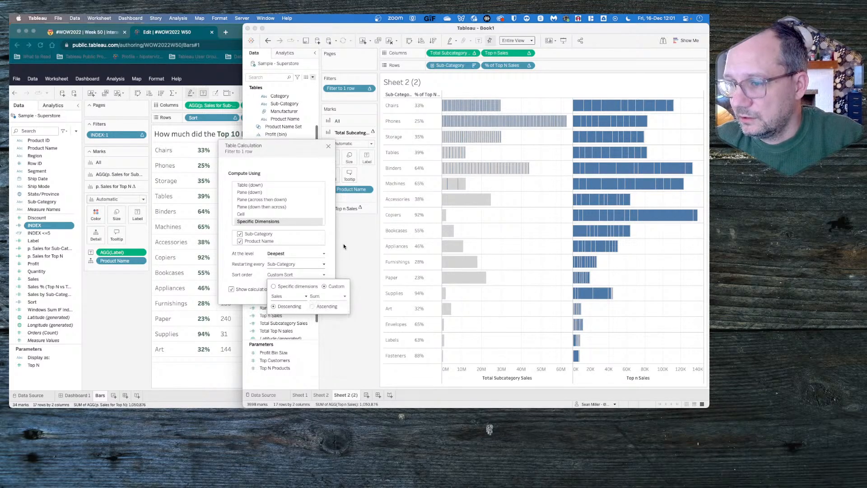
- Restrict the Filter to 1 row filter on Sheet 2 (2) to the value 1 only and close its table calculation settings
left_click(370, 88)
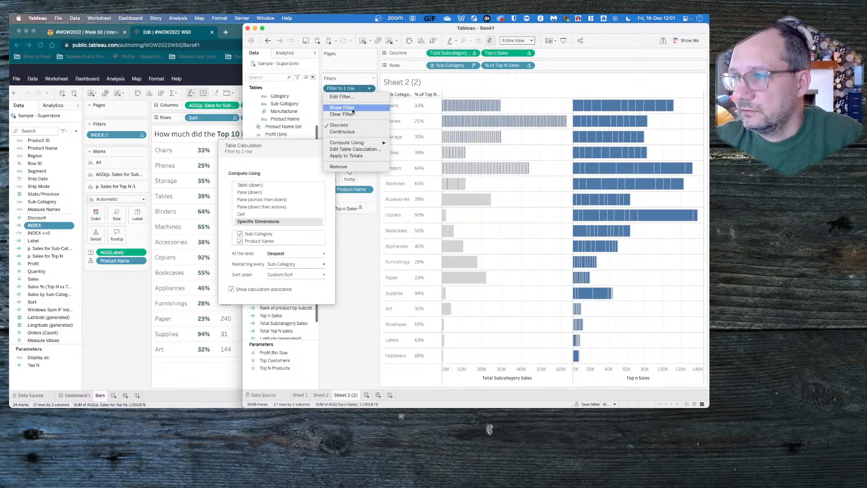
left_click(347, 97)
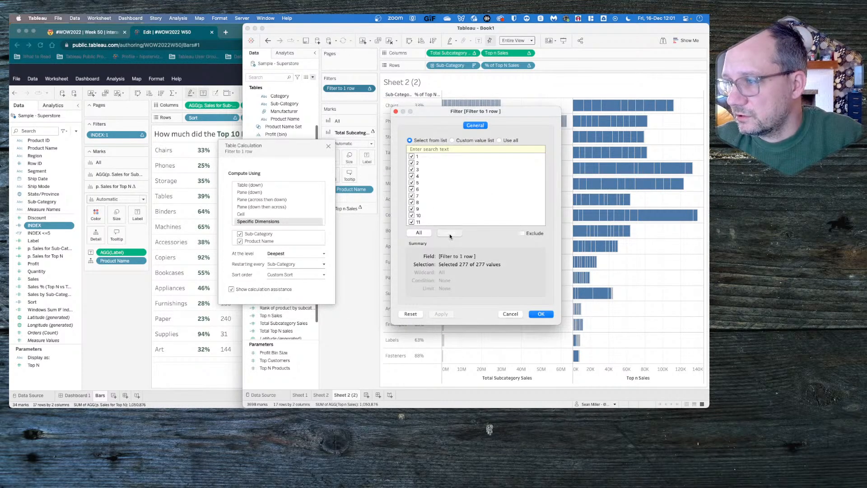
left_click(449, 234)
left_click(412, 158)
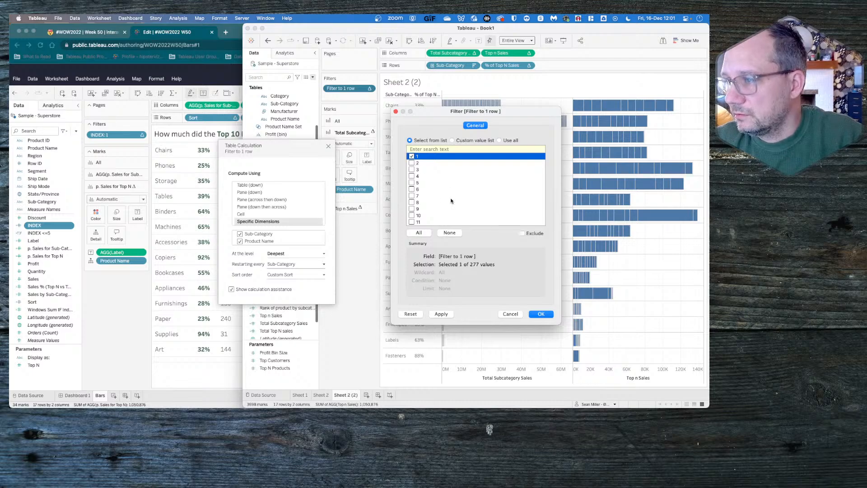
left_click(537, 314)
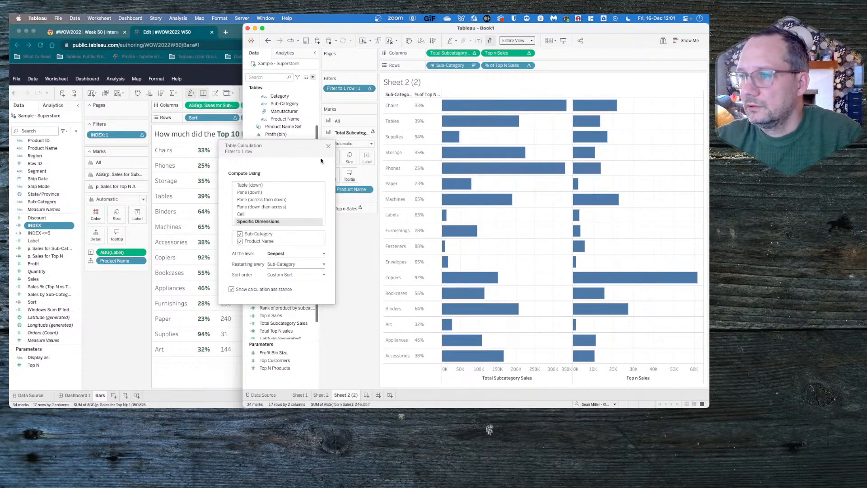
left_click(328, 146)
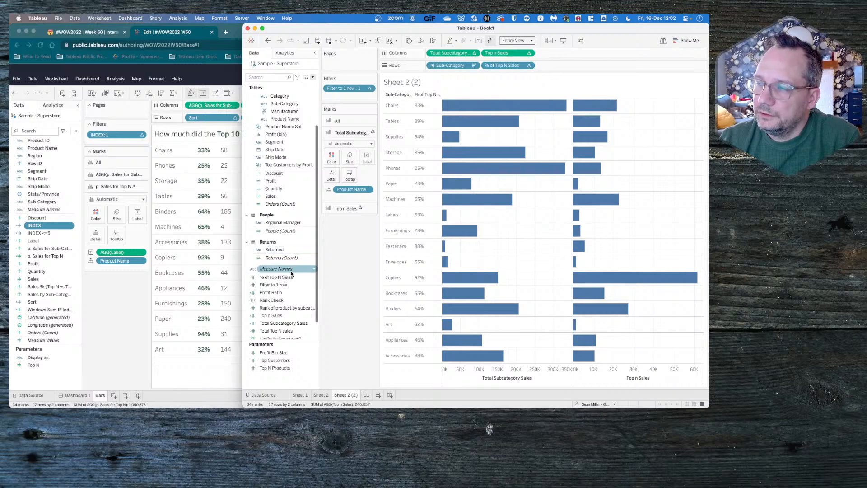
- Combine Top n Sales and Total Subcategory Sales into a dual-axis chart and set the mark type of all marks to Bar
scroll(271, 287, "down", 2)
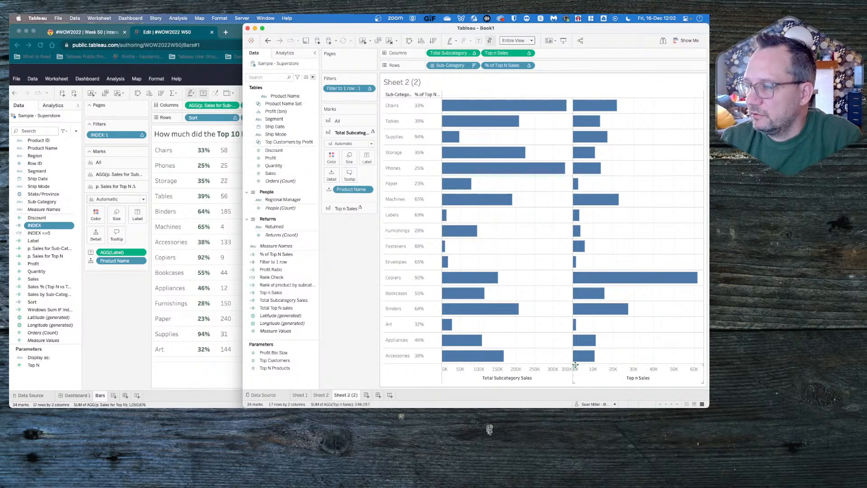
left_click_drag(576, 364, 515, 101)
left_click(348, 133)
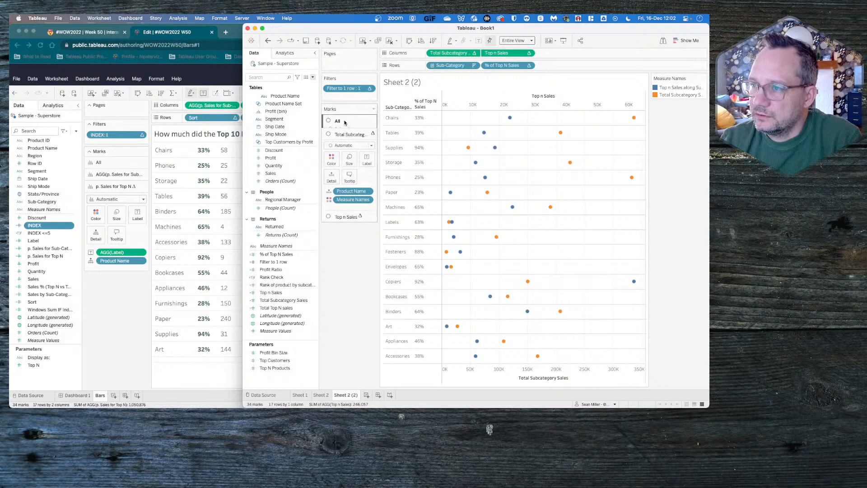
left_click(347, 132)
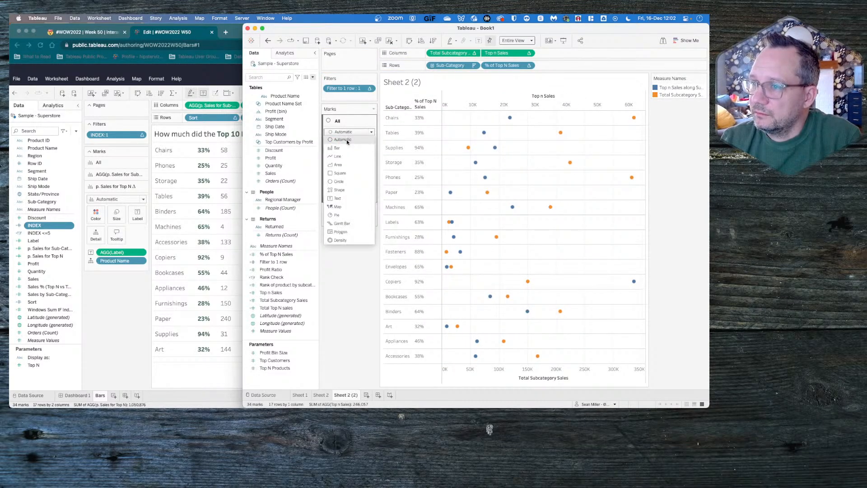
left_click(348, 140)
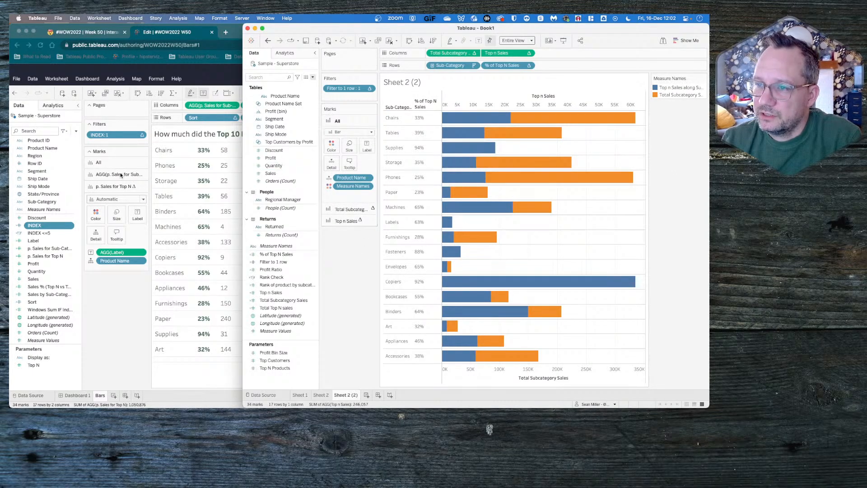
- Leave the web workbook's editing view without publishing, narrow the browser window to sit beside the sheet, and return to Tableau Desktop
left_click(121, 328)
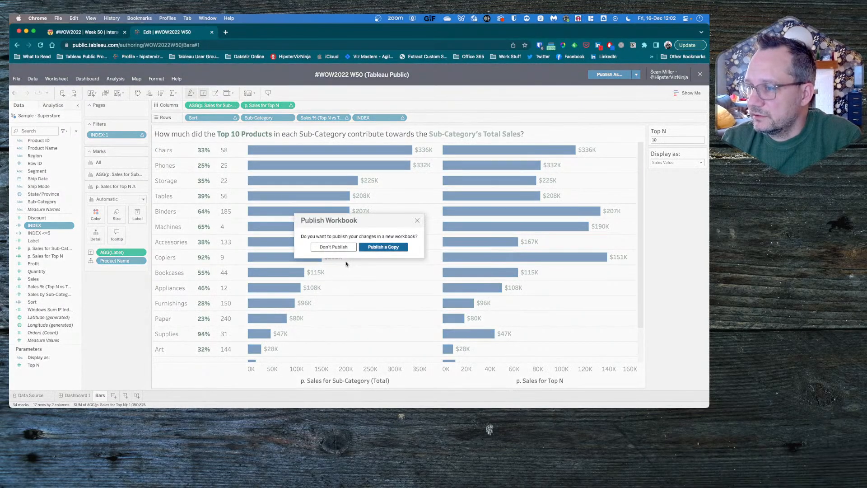
left_click(333, 246)
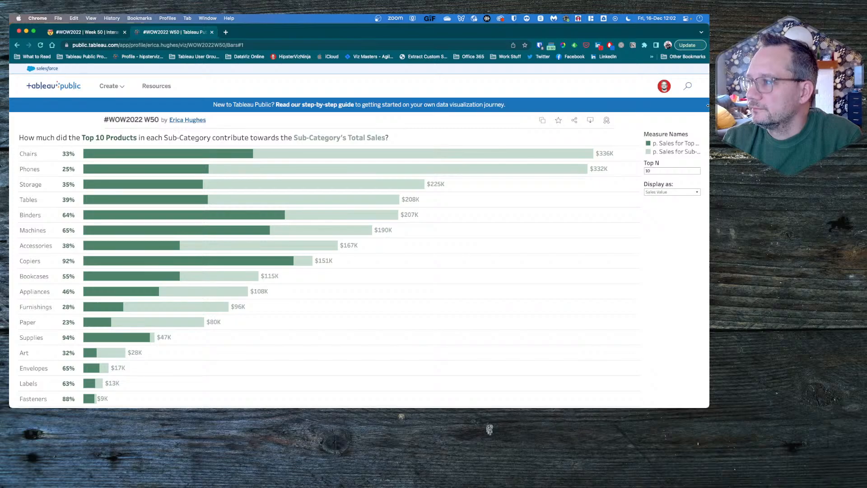
left_click_drag(708, 105, 242, 131)
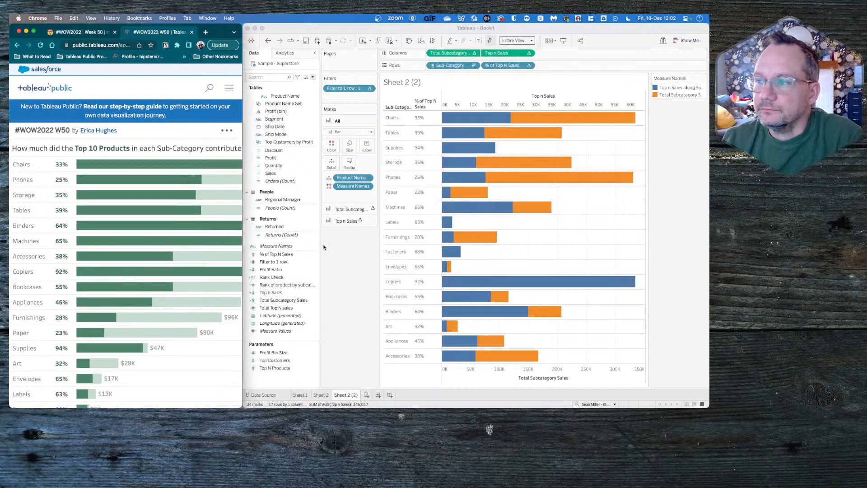
left_click(367, 293)
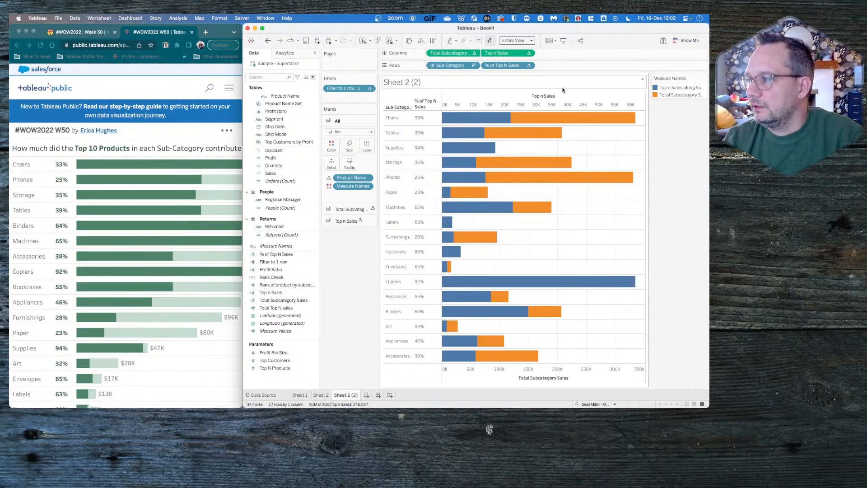
- Try moving Total Subcategory Sales from Columns to Rows as a discrete field placed before Sub-Category
mouse_move(541, 353)
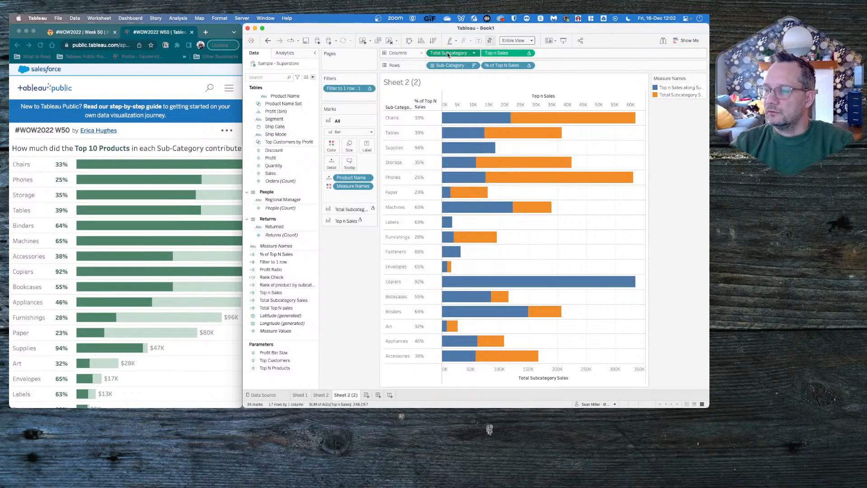
left_click_drag(447, 52, 565, 66)
left_click(584, 66)
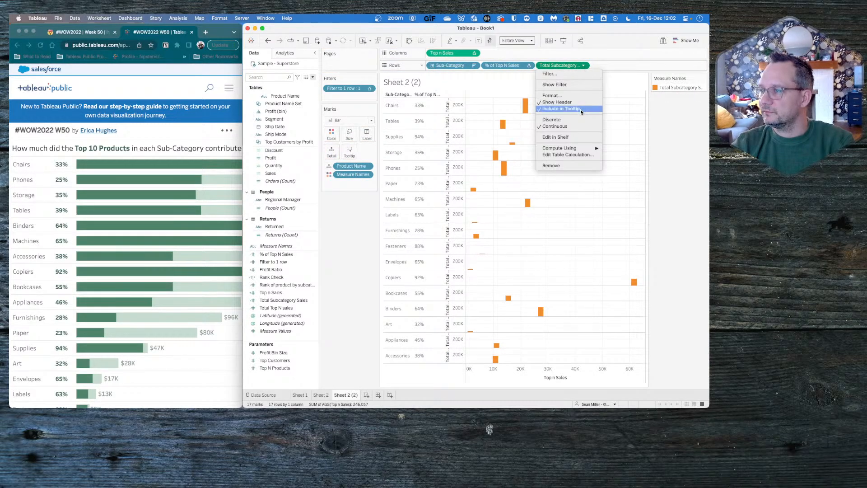
left_click(568, 118)
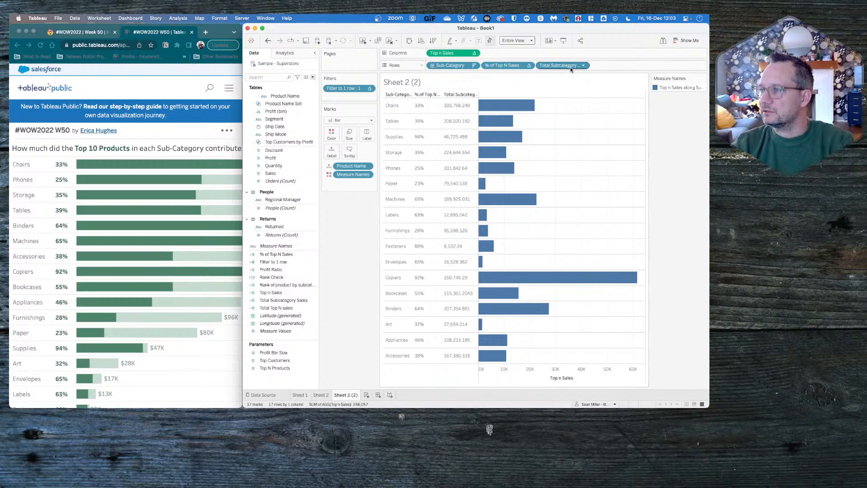
left_click_drag(572, 66, 429, 67)
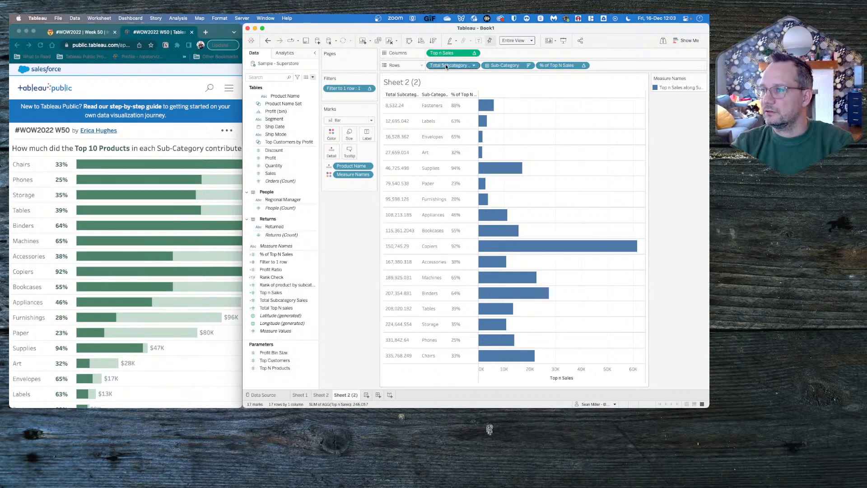
- Undo the last two changes to Total Subcategory Sales and move it back to the start of Columns
key("super+z")
key("super+z")
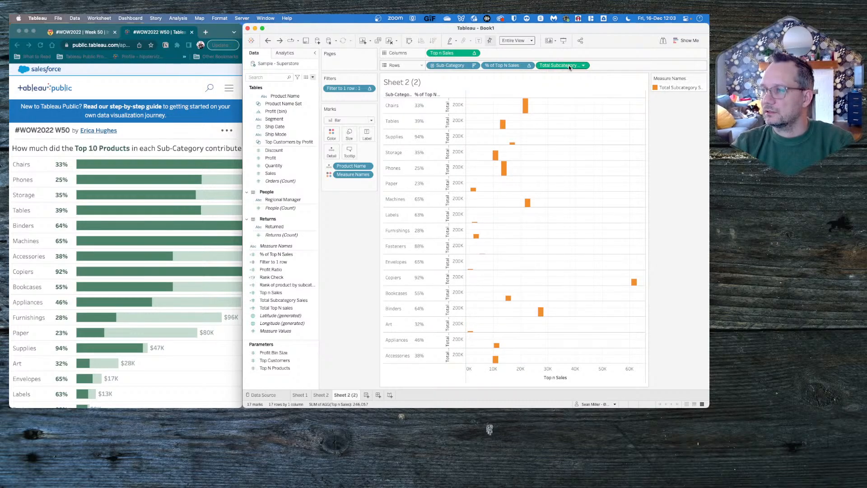
left_click_drag(568, 65, 434, 54)
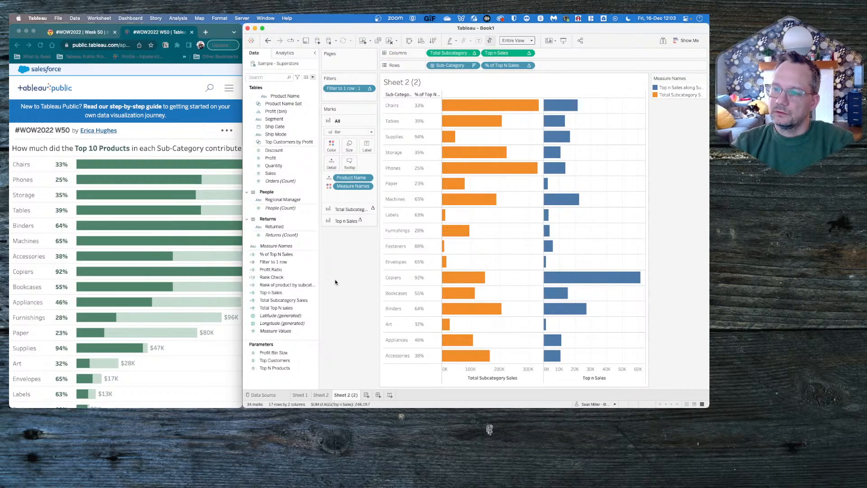
- Add a second Total Subcategory Sales to Rows, make it discrete, and place it before Sub-Category
left_click_drag(284, 300, 582, 67)
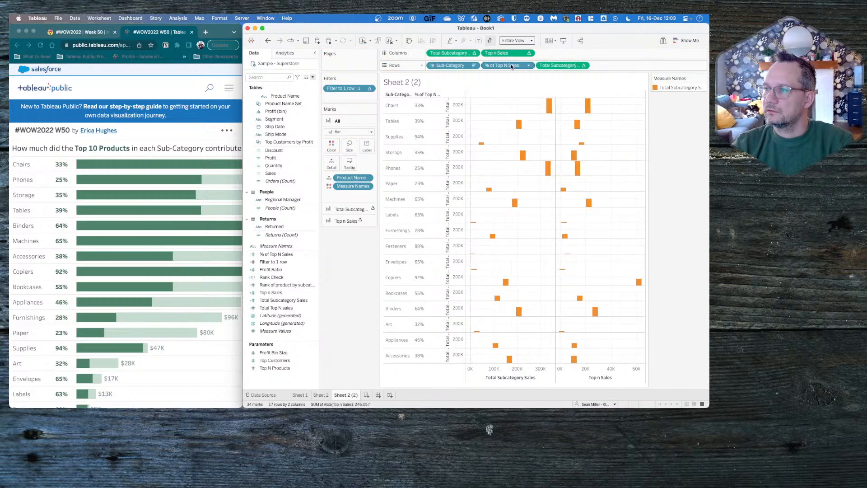
left_click(584, 68)
left_click(573, 118)
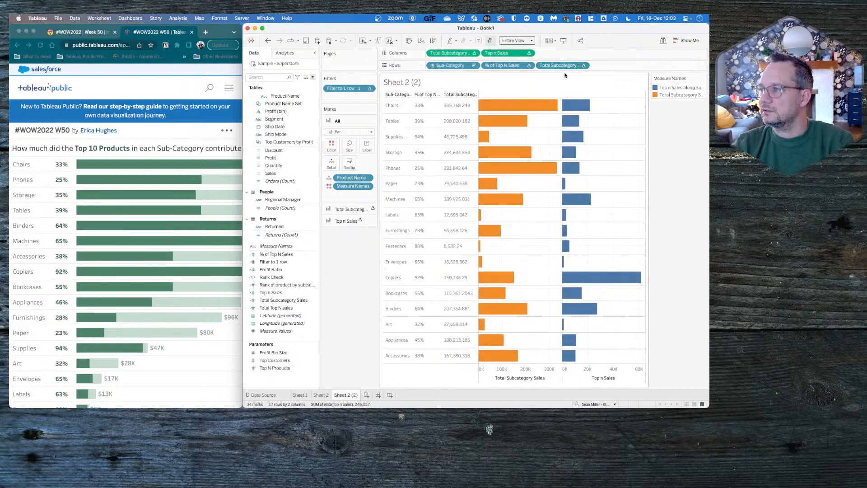
left_click_drag(564, 66, 430, 65)
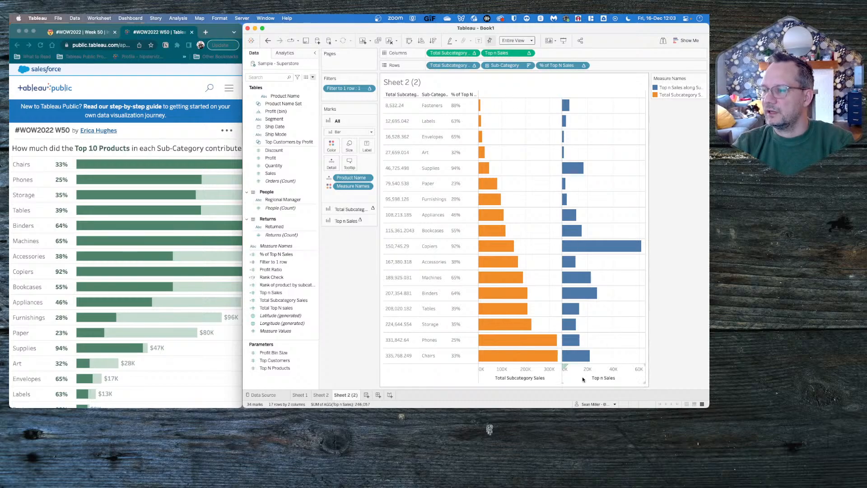
- Negate the Total Subcategory Sales field on Rows by prefixing its formula with a minus sign, and convert it to discrete
double_click(447, 66)
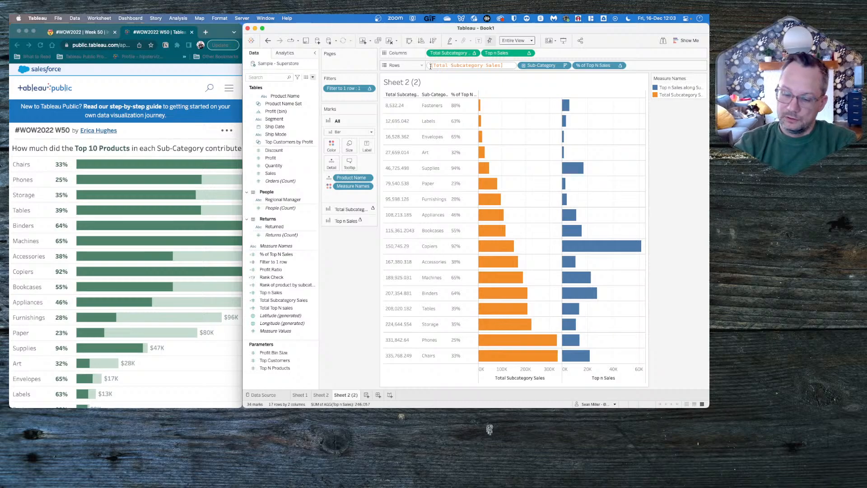
type("-")
key("Return")
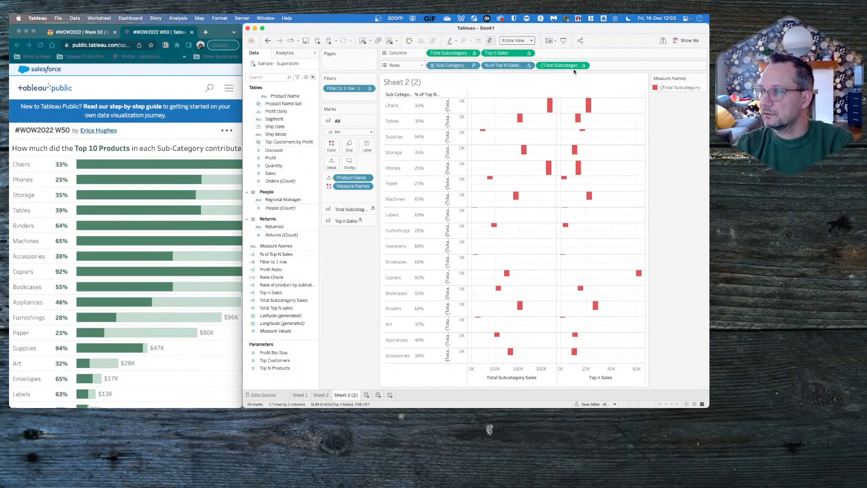
left_click(584, 66)
left_click(575, 97)
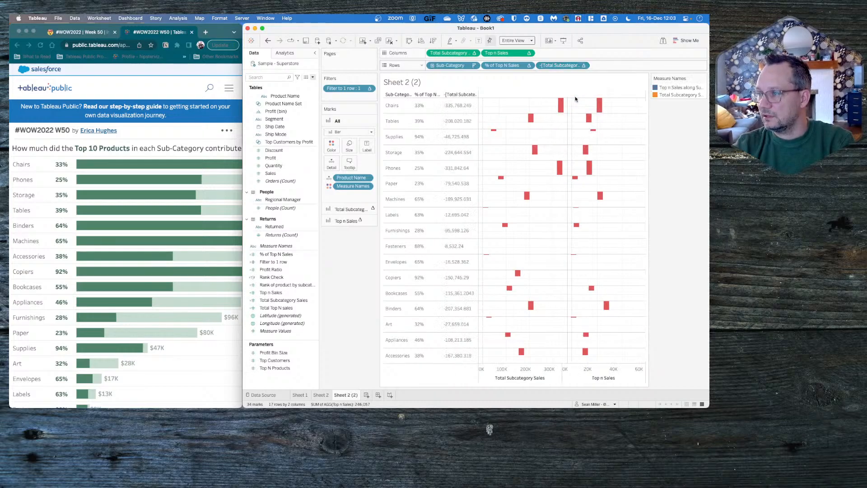
- Move the negated Total Subcategory Sales field on Rows to before Sub-Category
left_click_drag(568, 66, 429, 66)
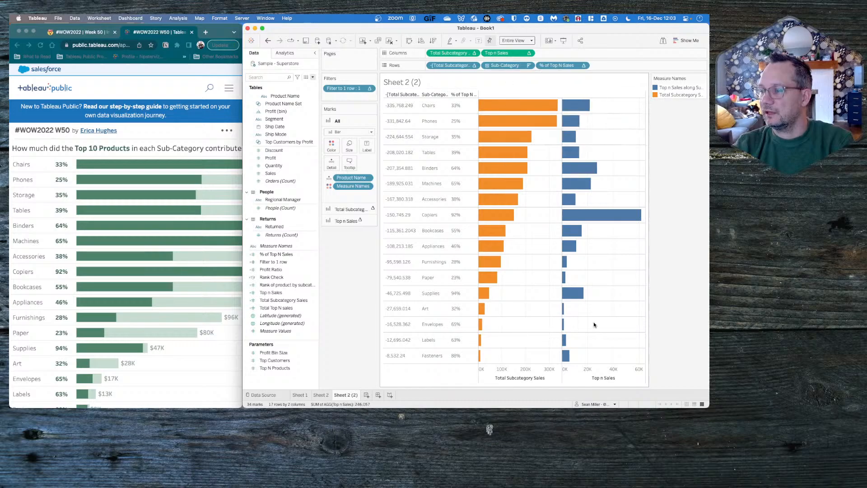
- Try combining Top n Sales and Total Subcategory Sales in a dual-axis bar chart with synchronized axes
left_click_drag(564, 366, 528, 103)
right_click(533, 101)
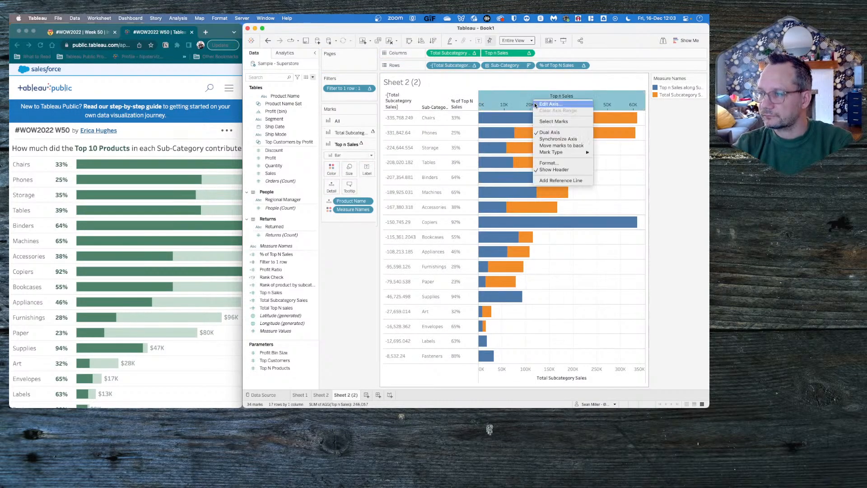
left_click(556, 135)
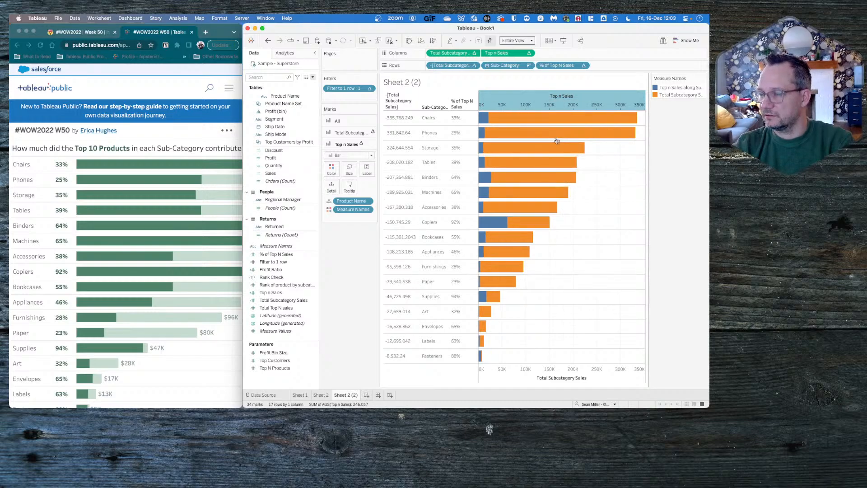
- Compare the Top n Sales bars, percentages and totals per sub-category with the reference viz in the browser
mouse_move(490, 116)
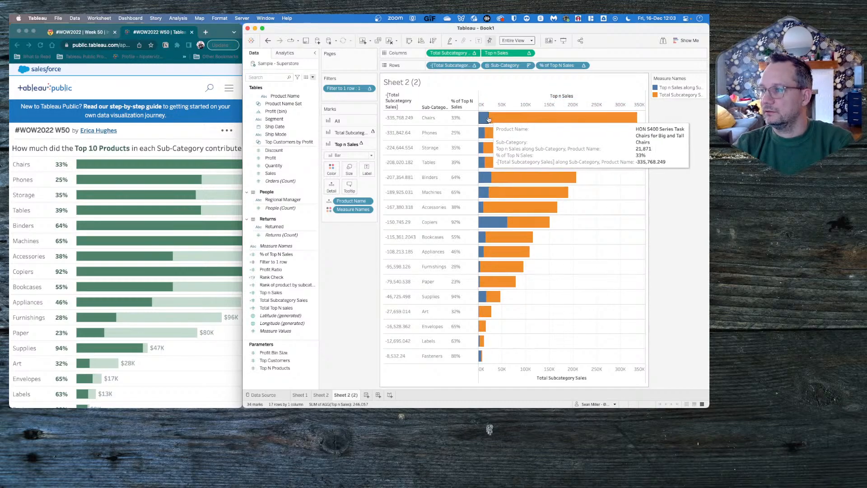
scroll(204, 202, "right", 1)
scroll(204, 202, "right", 10)
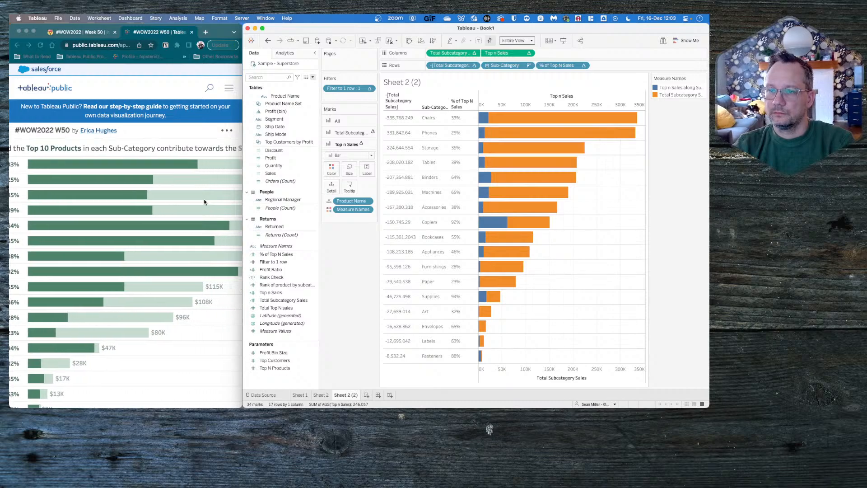
scroll(204, 202, "left", 10)
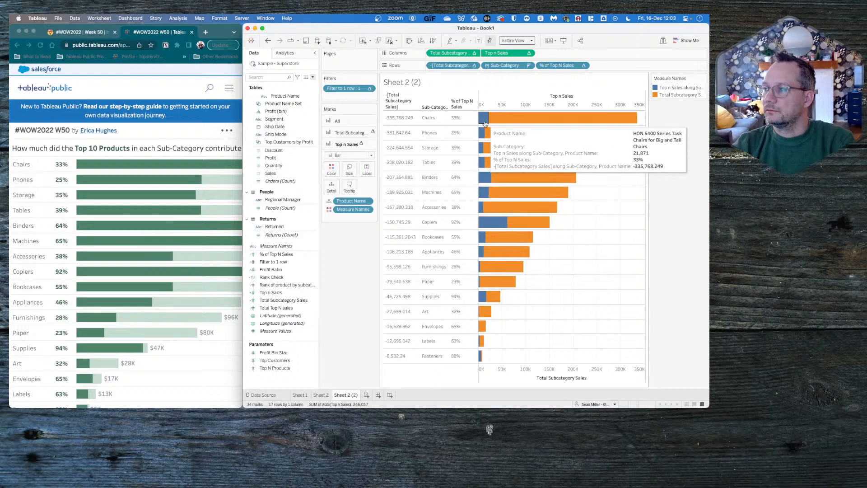
left_click(149, 160)
mouse_move(141, 165)
scroll(142, 165, "right", 5)
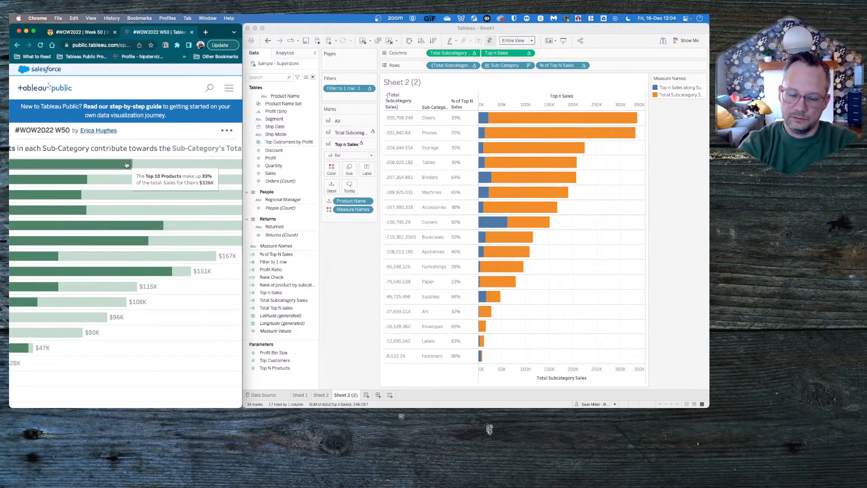
key("super+space")
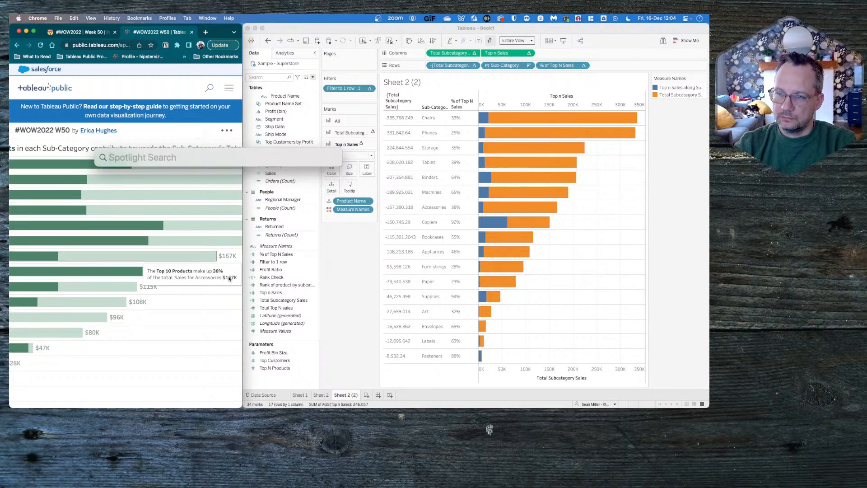
left_click(350, 329)
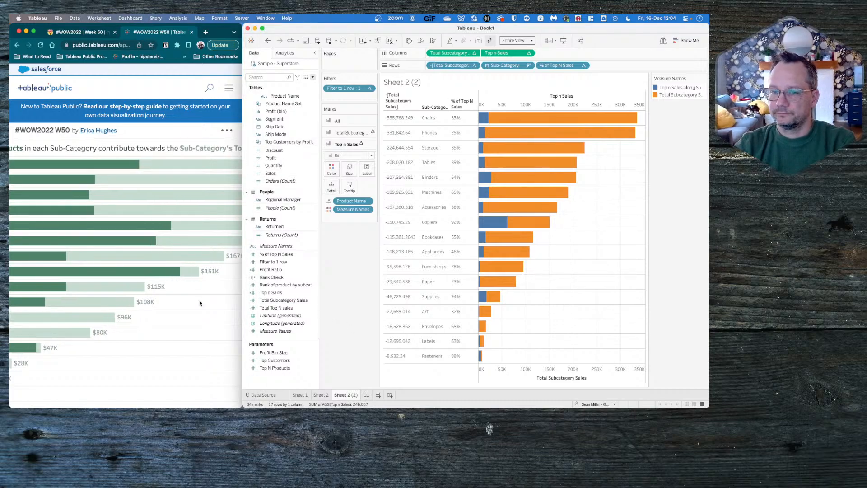
scroll(199, 300, "left", 5)
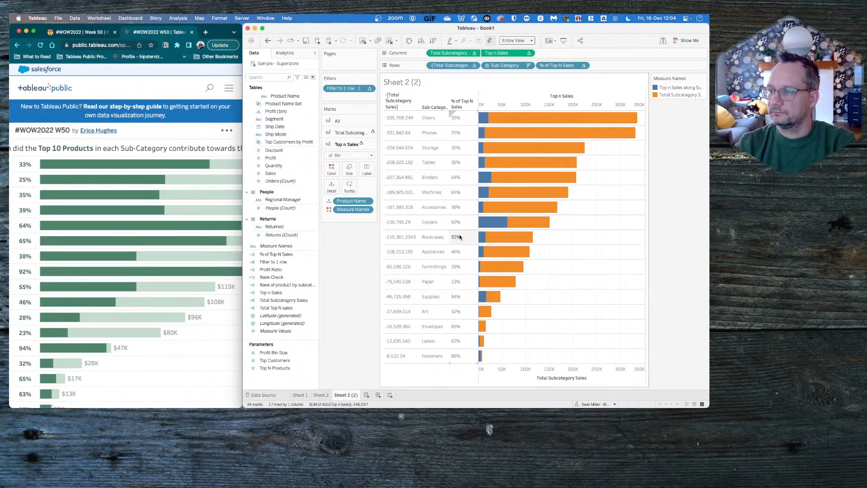
mouse_move(502, 222)
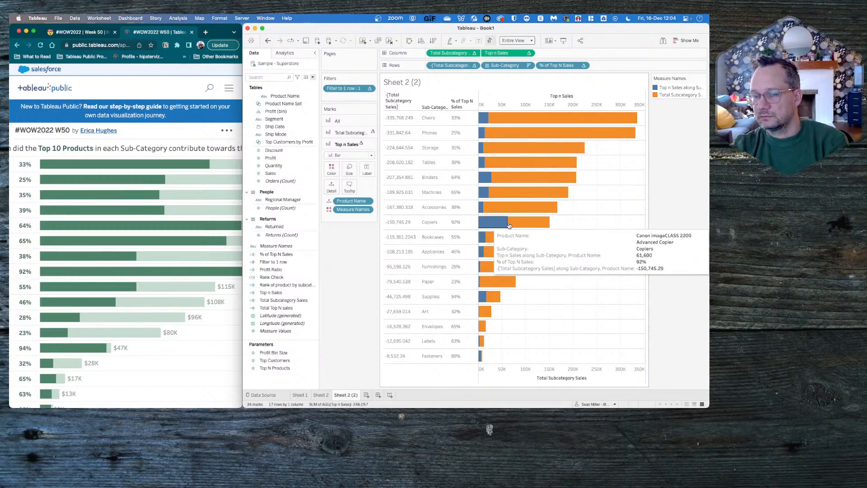
scroll(177, 315, "right", 5)
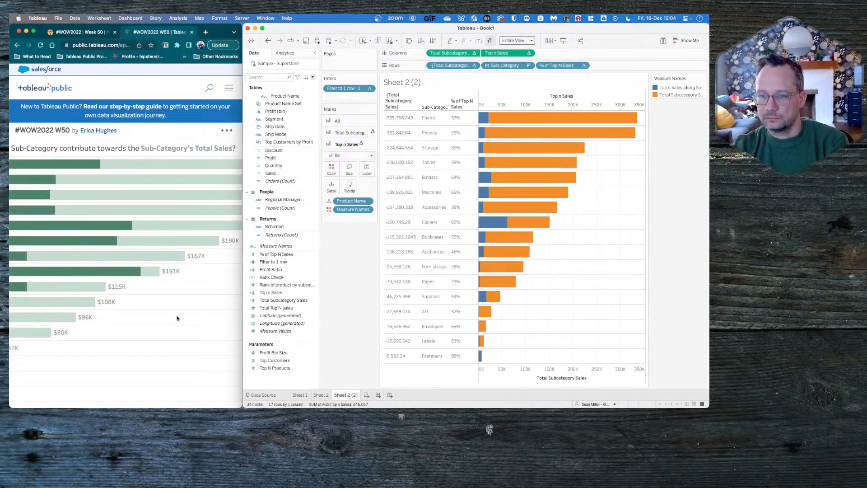
scroll(176, 317, "left", 2)
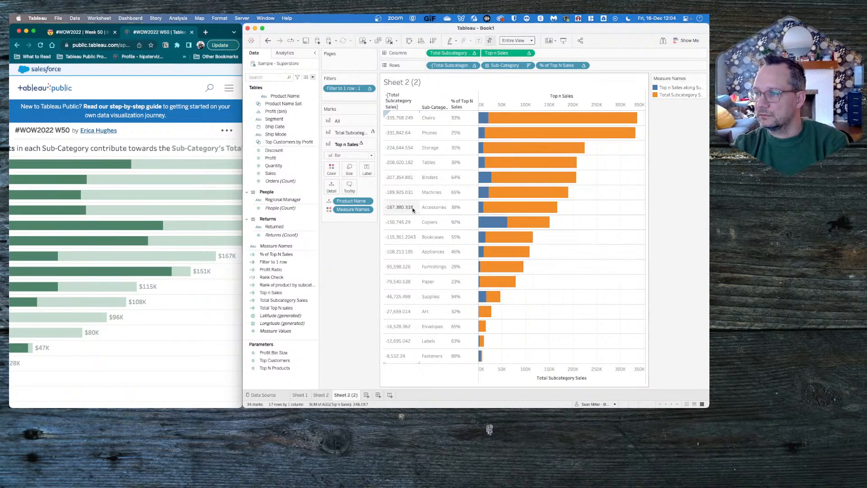
- Review the table calculation settings of the negated Total Subcategory Sales field on Rows
left_click(472, 67)
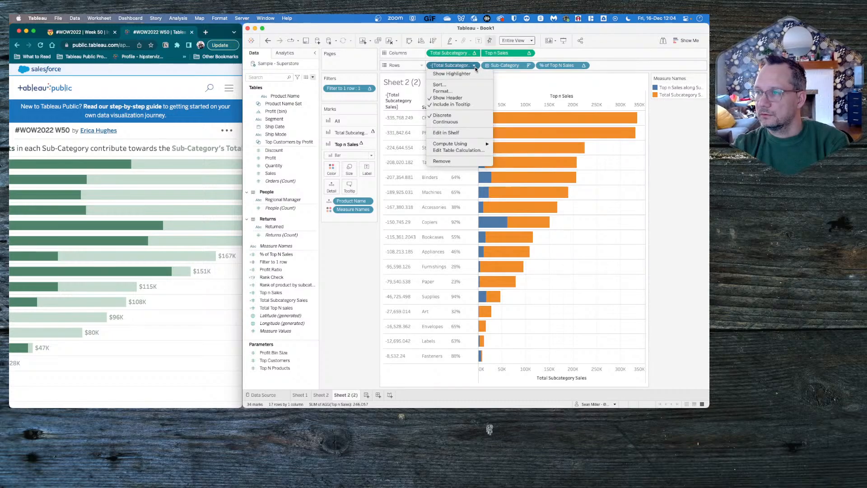
left_click(459, 151)
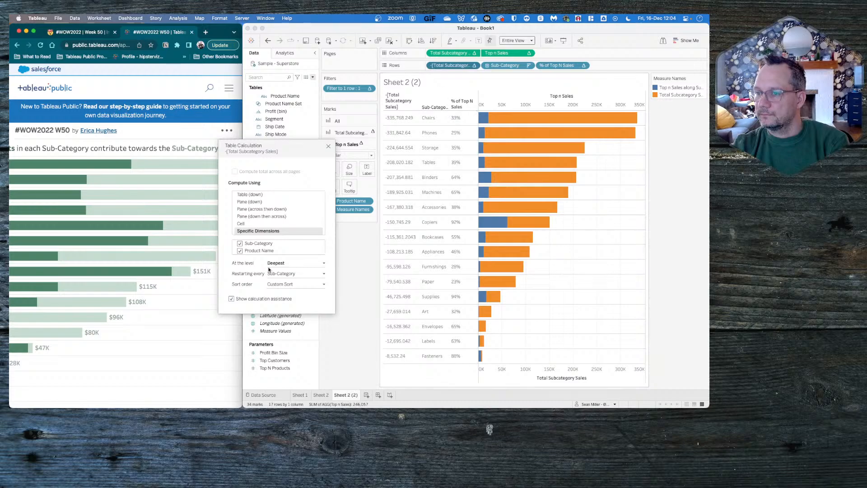
left_click(328, 147)
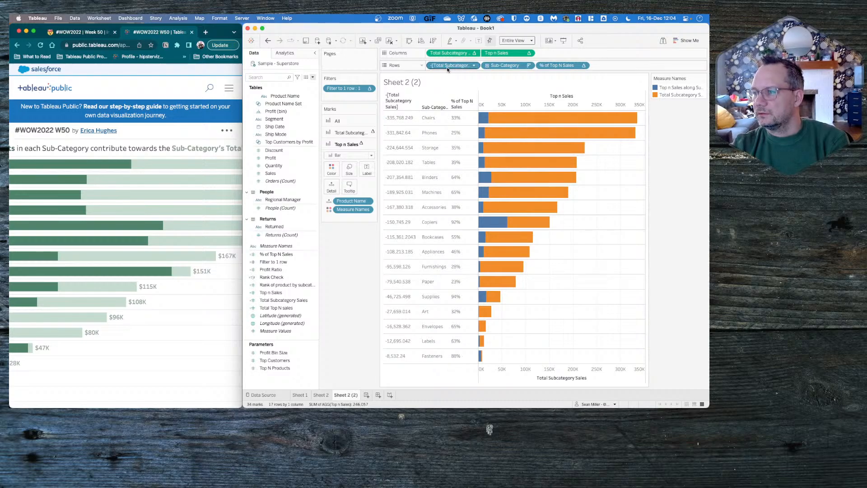
- Remove the negated Total Subcategory Sales from Rows, and undo that removal along with the axis synchronization and dual axis
left_click_drag(447, 67, 355, 273)
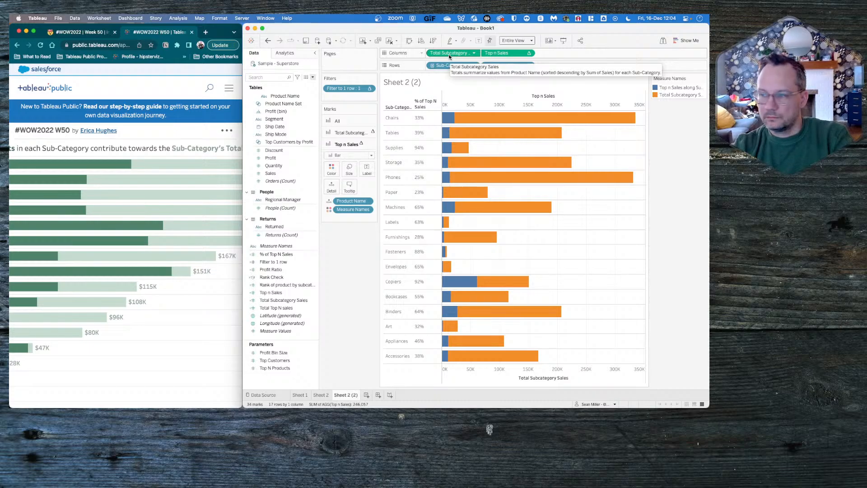
key("super+z")
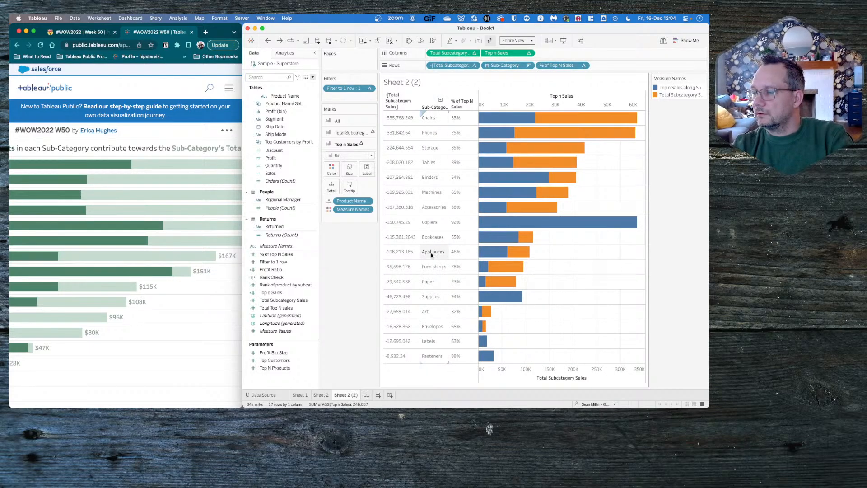
key("super+z")
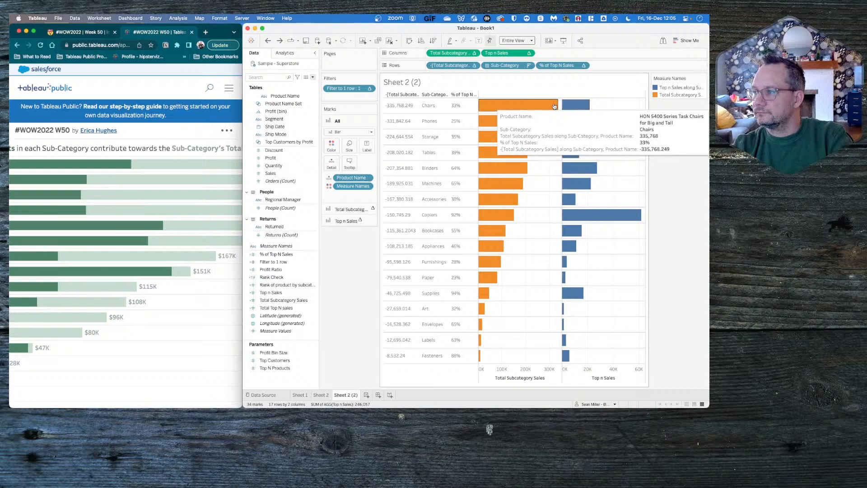
- Switch to the reference viz in Chrome and examine the tooltips and bar lengths for Chairs and Phones
left_click(183, 306)
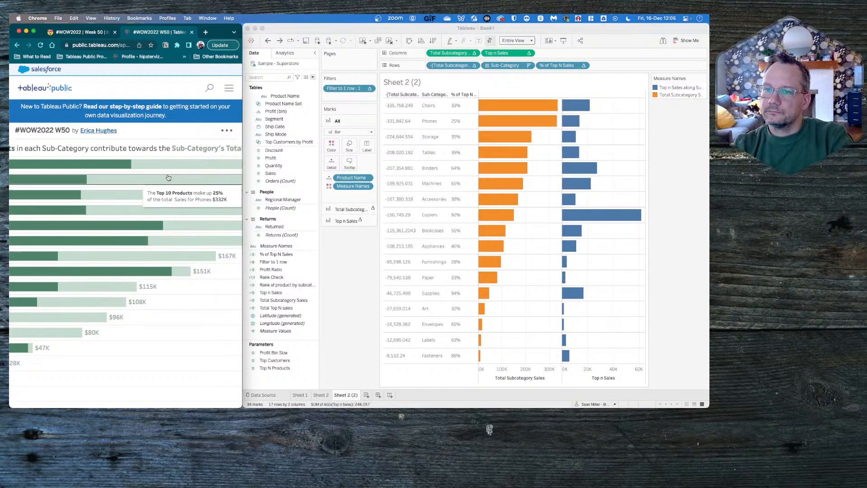
scroll(114, 159, "left", 3)
scroll(114, 159, "left", 2)
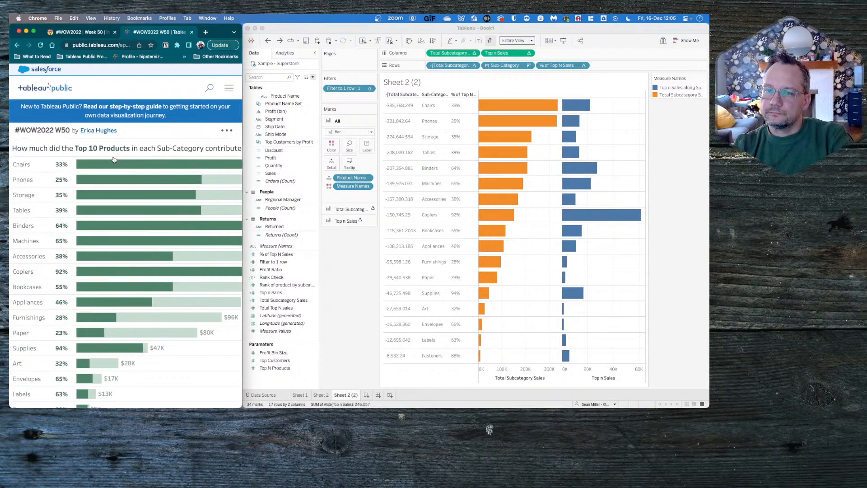
mouse_move(201, 174)
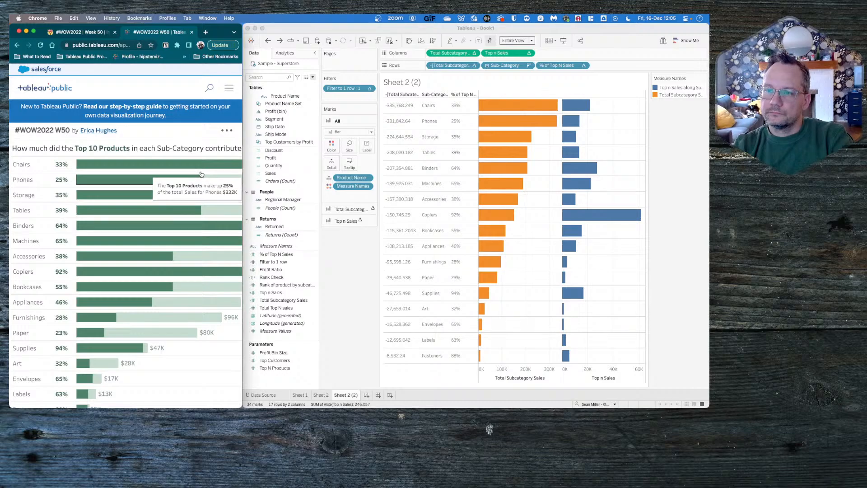
scroll(201, 174, "right", 3)
mouse_move(147, 164)
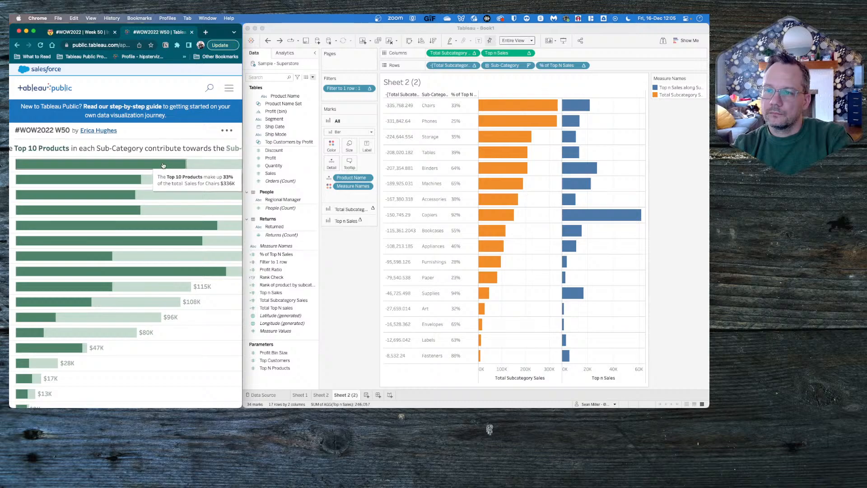
scroll(183, 150, "left", 3)
scroll(182, 150, "right", 3)
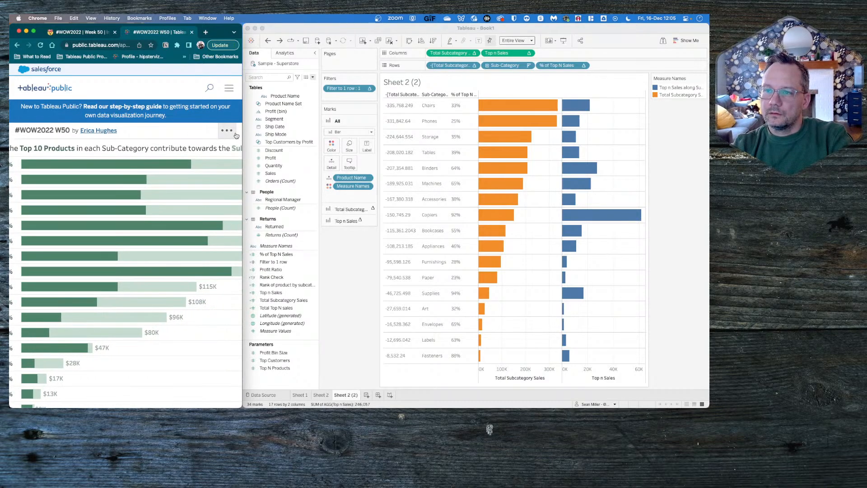
- Widen the browser window, make an editable copy of the reference viz, and go to its Bars sheet
left_click(227, 130)
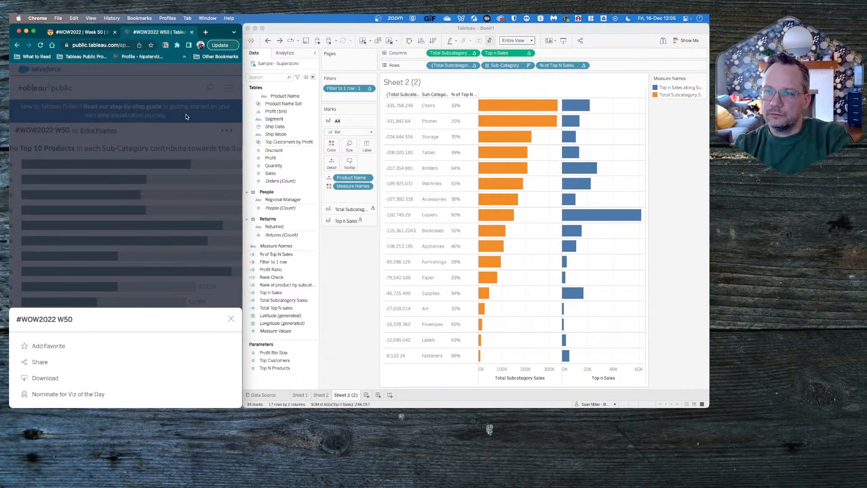
left_click(199, 113)
left_click_drag(244, 112, 395, 116)
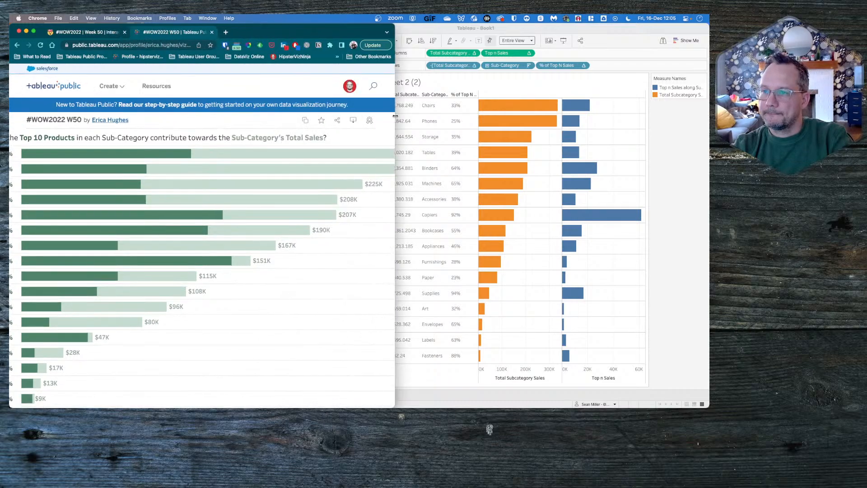
left_click(306, 120)
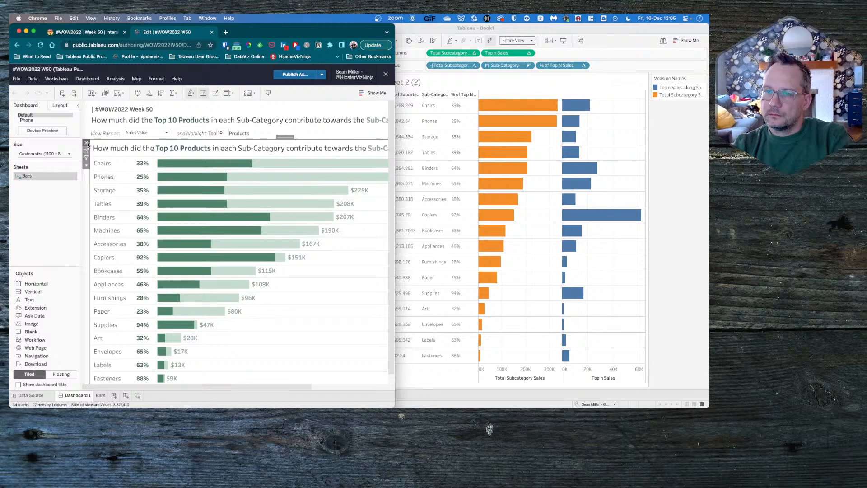
left_click(87, 152)
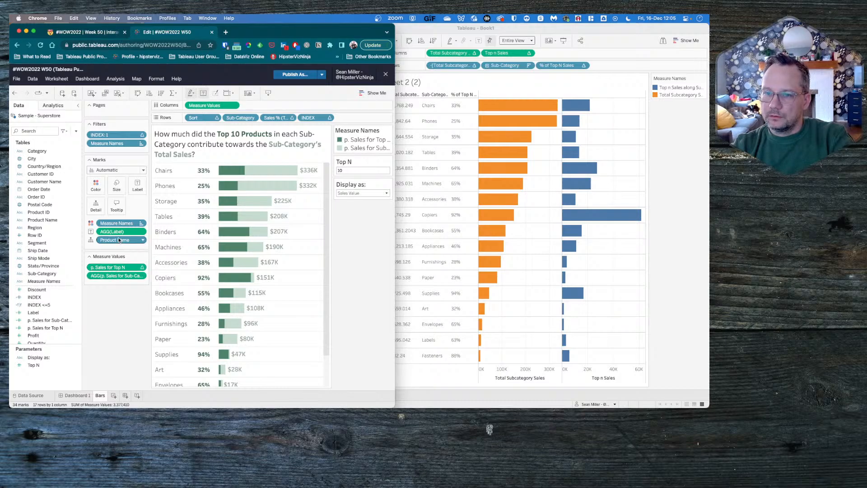
- Move Measure Names from Color to the start of Columns in the reference Bars sheet, and reset its tooltip to the default
left_click_drag(121, 223, 195, 108)
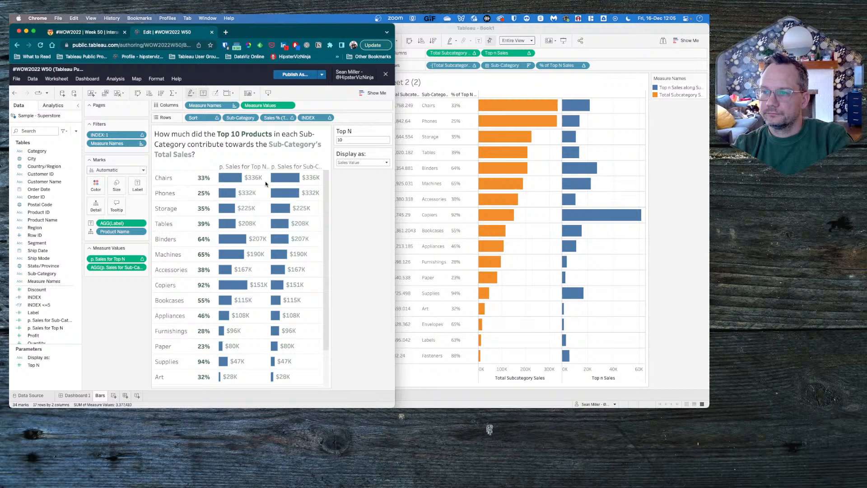
mouse_move(284, 184)
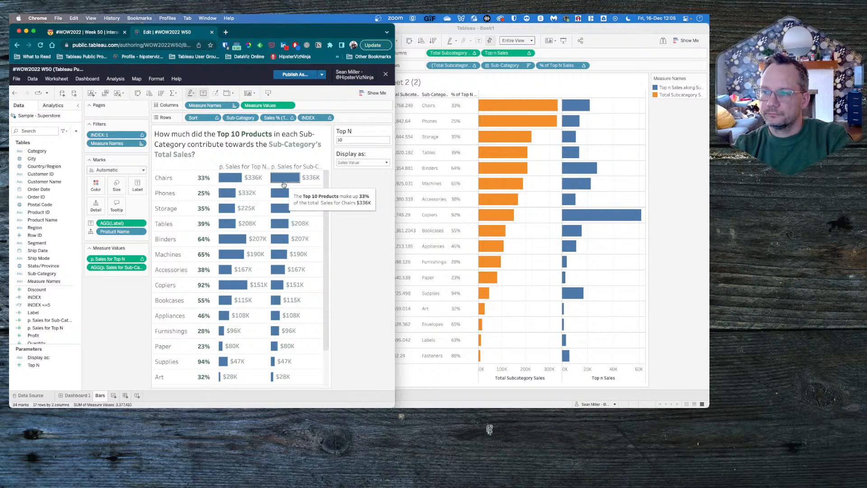
left_click(116, 207)
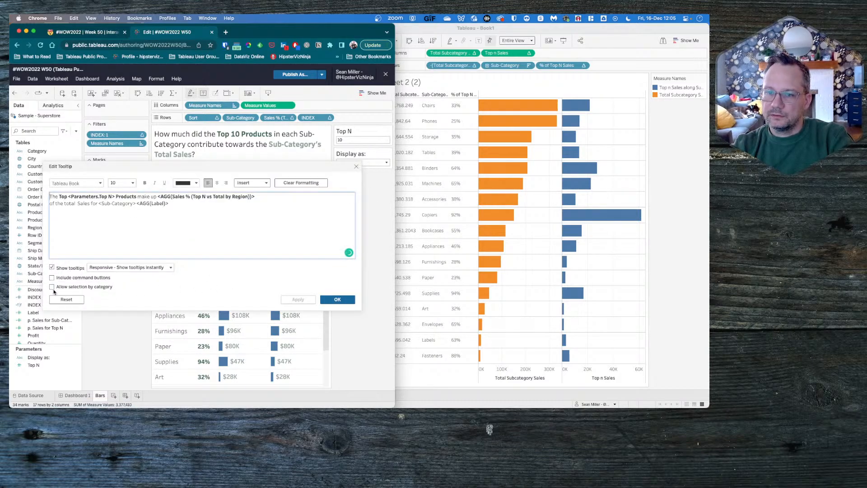
left_click(68, 301)
left_click(337, 299)
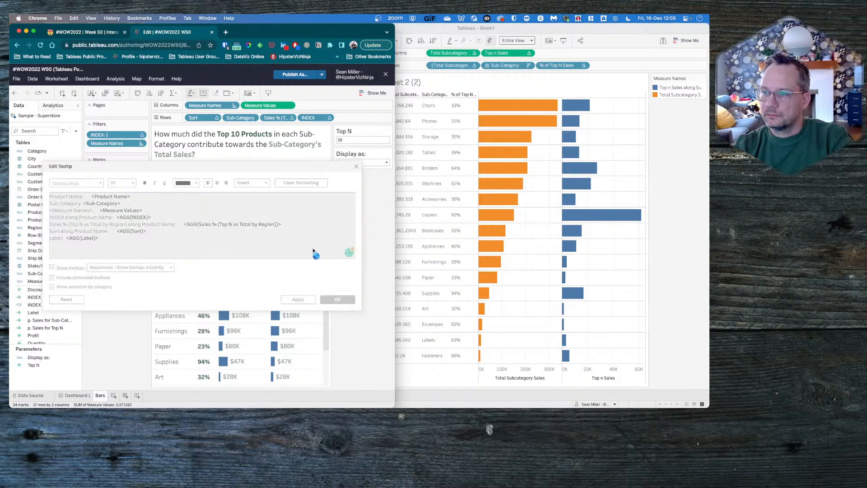
- Compare the tooltip values of the reference's Chairs bars with the Chairs bars in the Tableau Desktop workbook
mouse_move(294, 181)
mouse_move(241, 176)
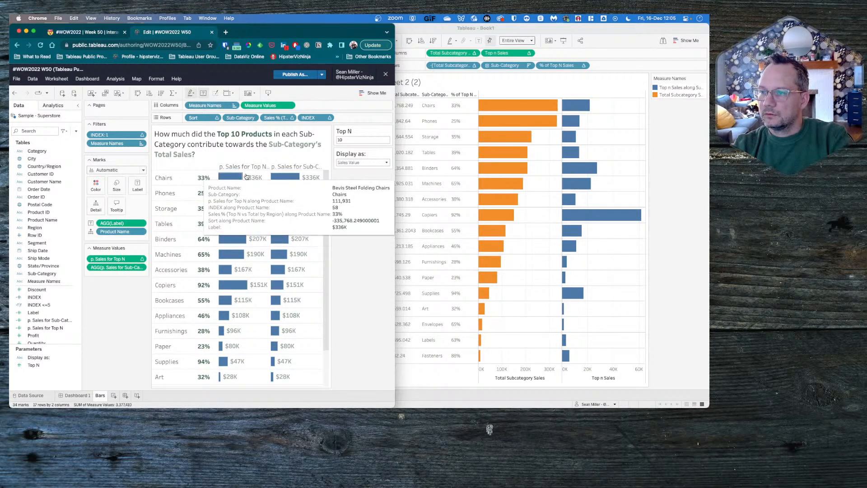
left_click(575, 111)
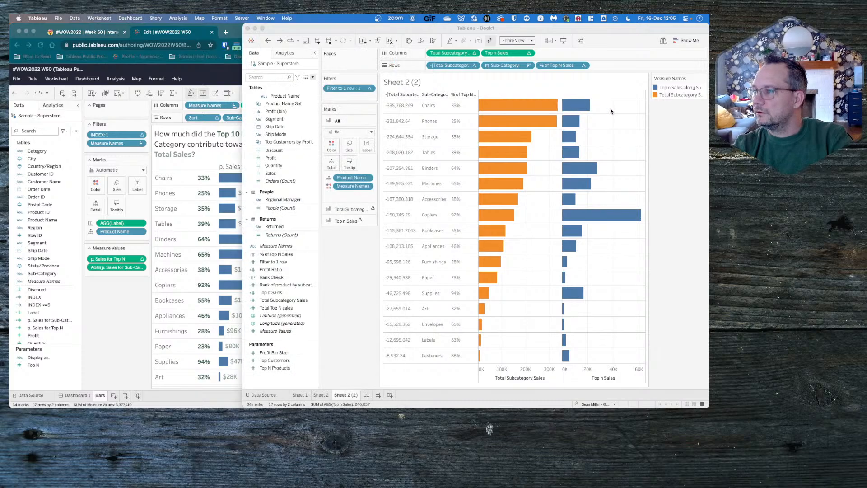
mouse_move(542, 106)
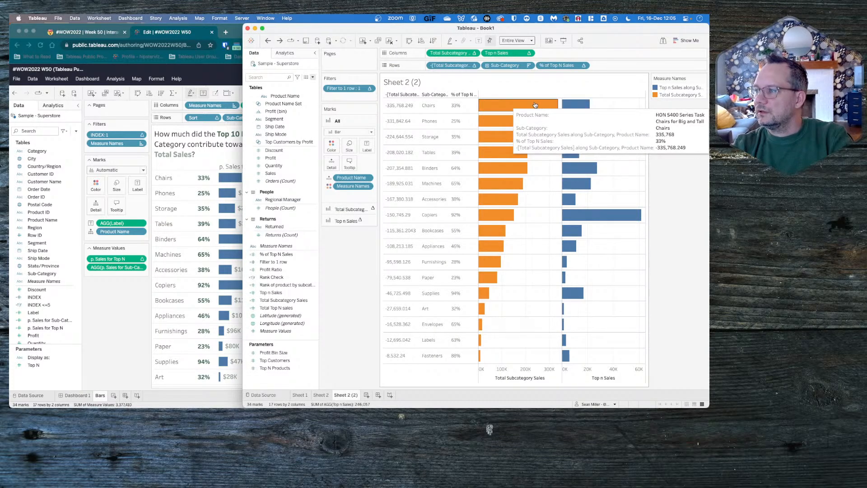
- Compare Sheet 2 with Sheet 2 (2) and inspect the table calculation settings of Top n Sales on Columns
left_click(321, 395)
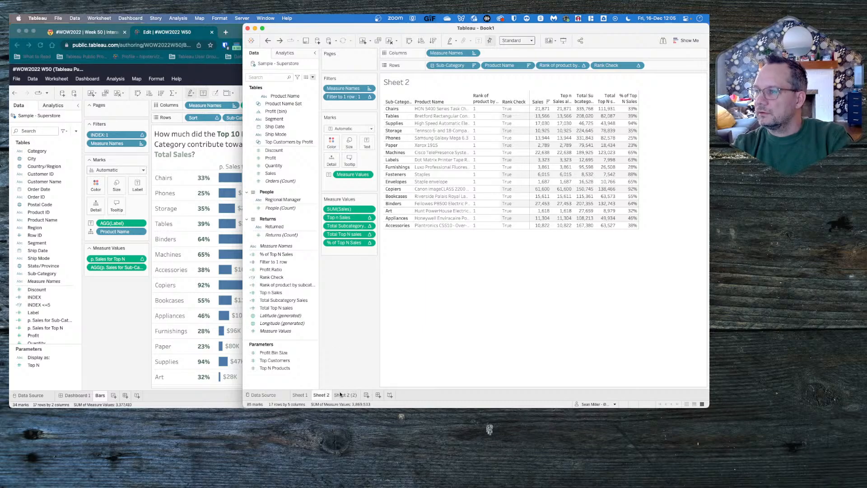
left_click(340, 395)
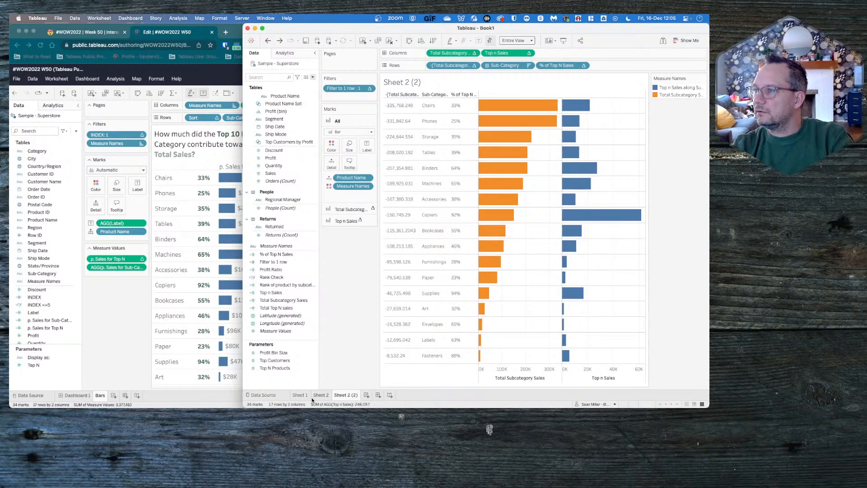
left_click(321, 395)
left_click(341, 395)
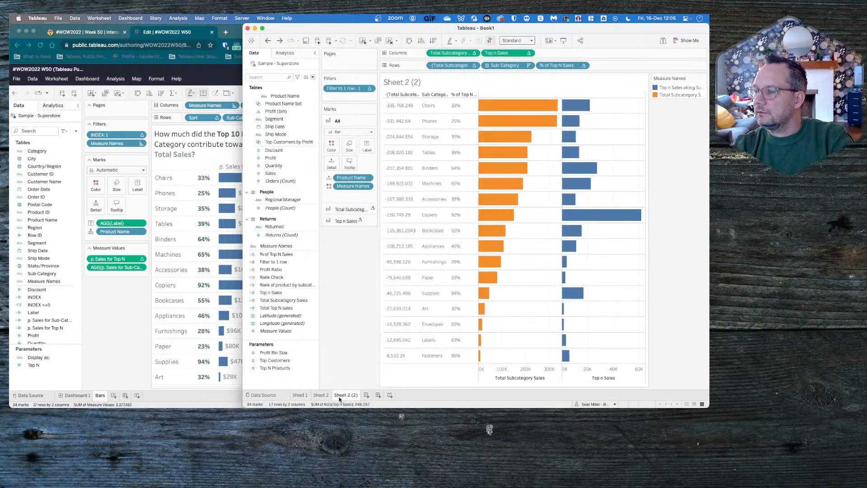
left_click(529, 53)
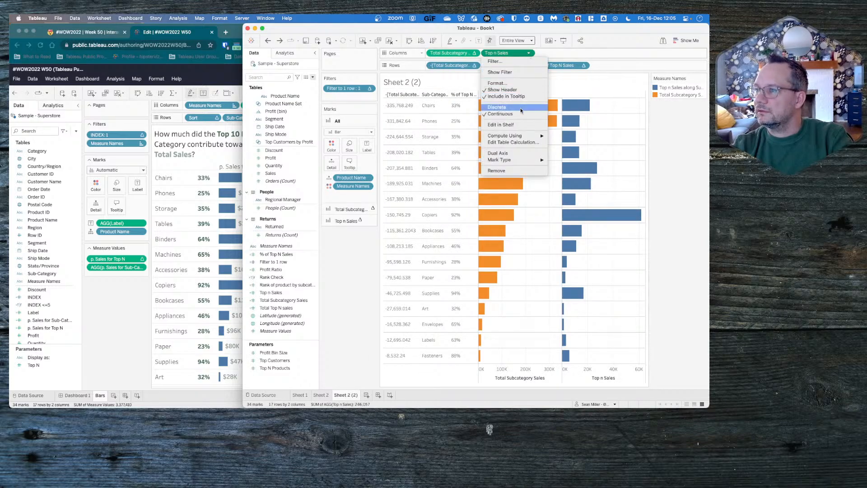
left_click(513, 141)
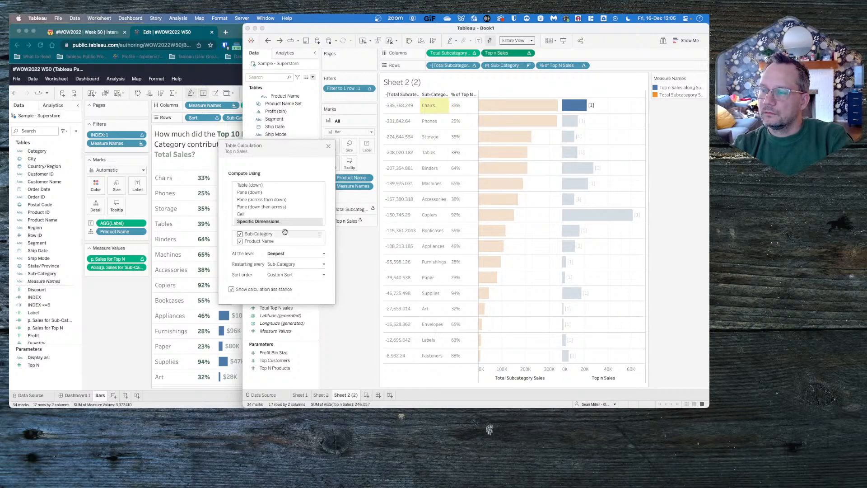
left_click(328, 147)
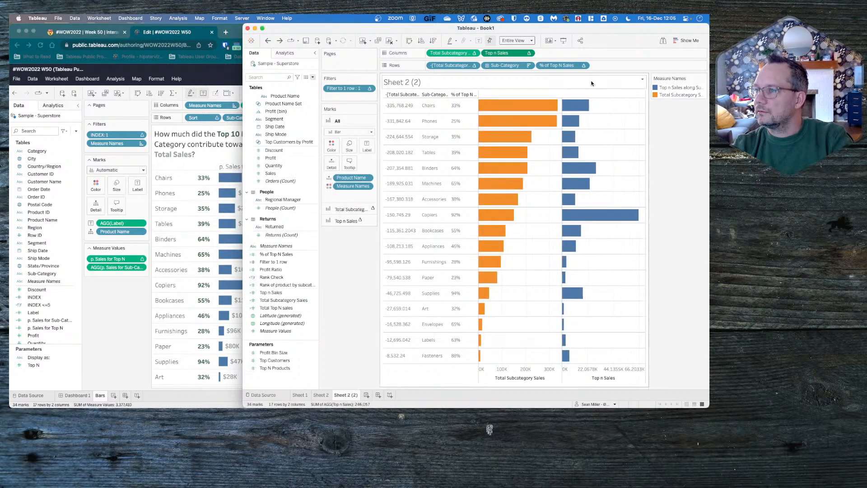
- Check the Top n Sales tooltip of the Chairs bar against the Chairs row in Sheet 2's table
mouse_move(582, 106)
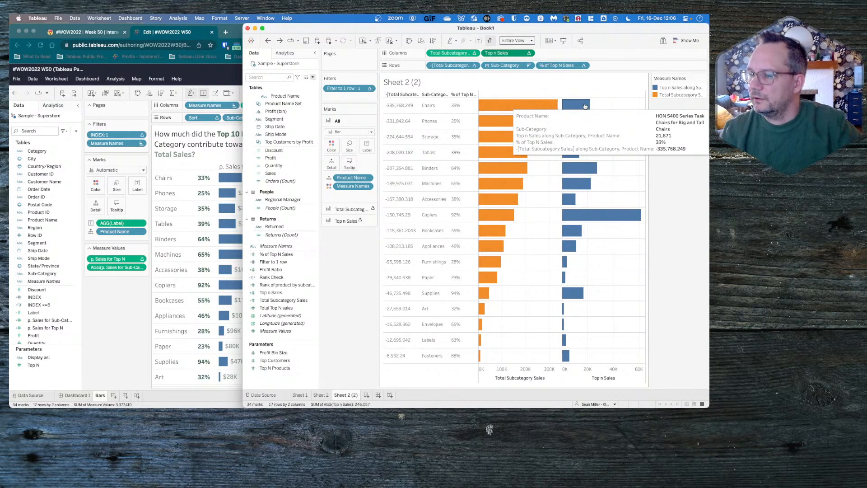
left_click(326, 396)
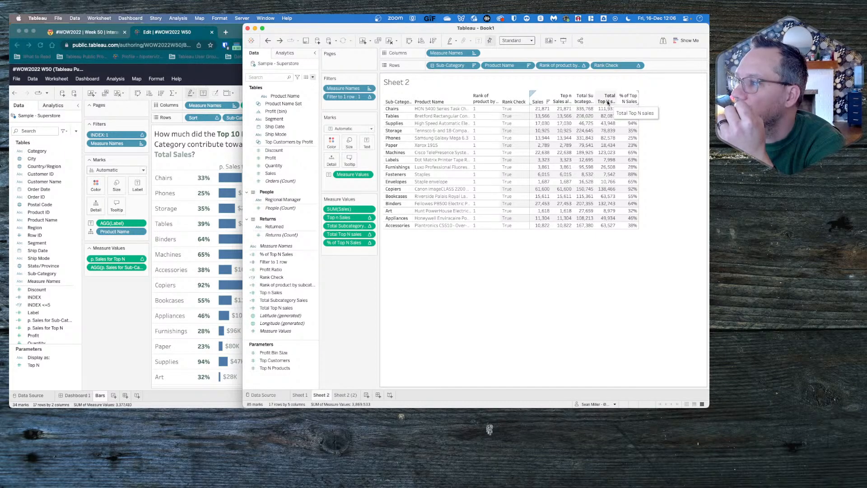
left_click(348, 395)
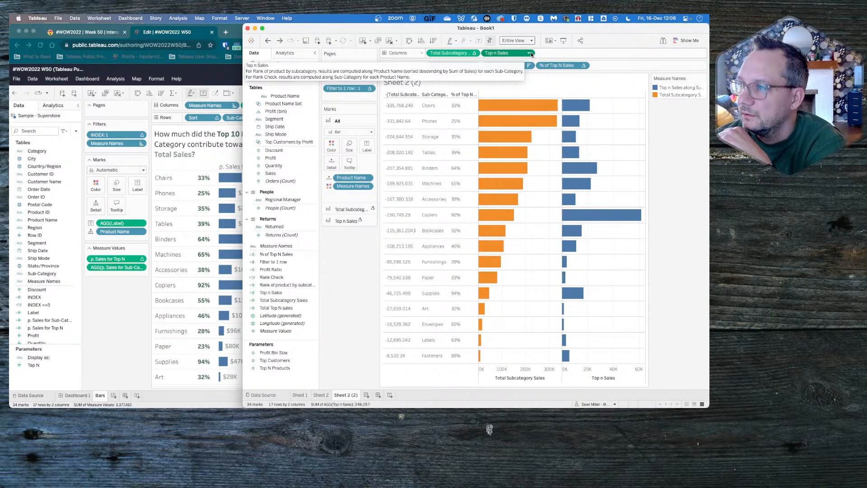
- Filter Measure Names on Sheet 2 (2) to only Total Subcategory Sales and Total Top N sales
left_click(369, 187)
left_click(399, 193)
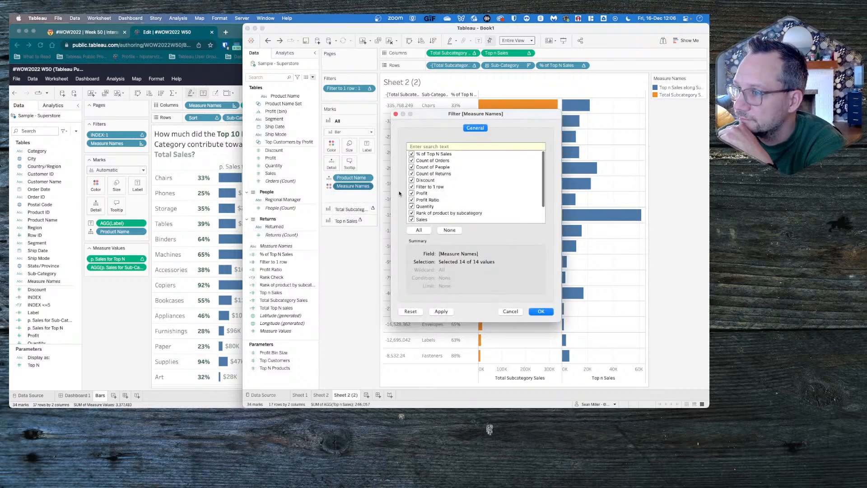
left_click(449, 230)
scroll(445, 210, "down", 3)
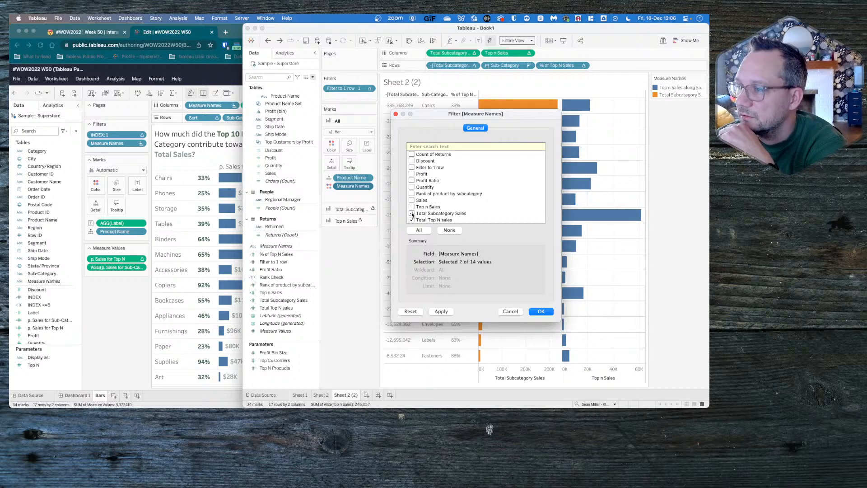
left_click(442, 311)
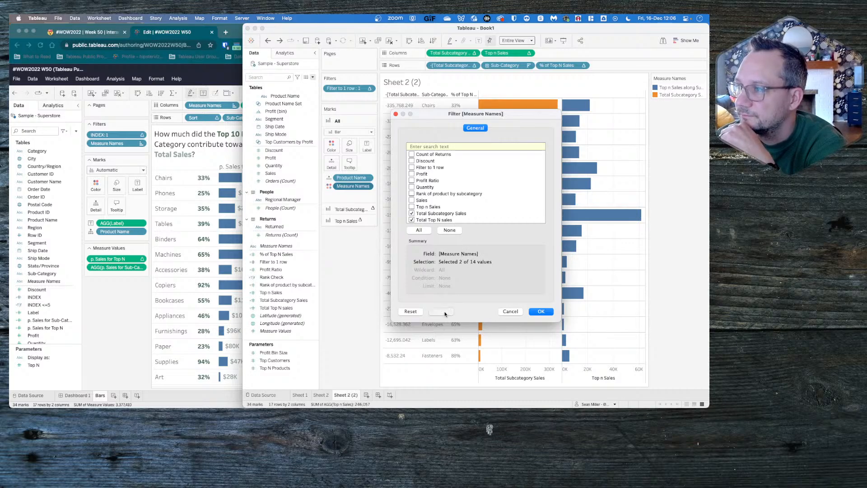
left_click(537, 310)
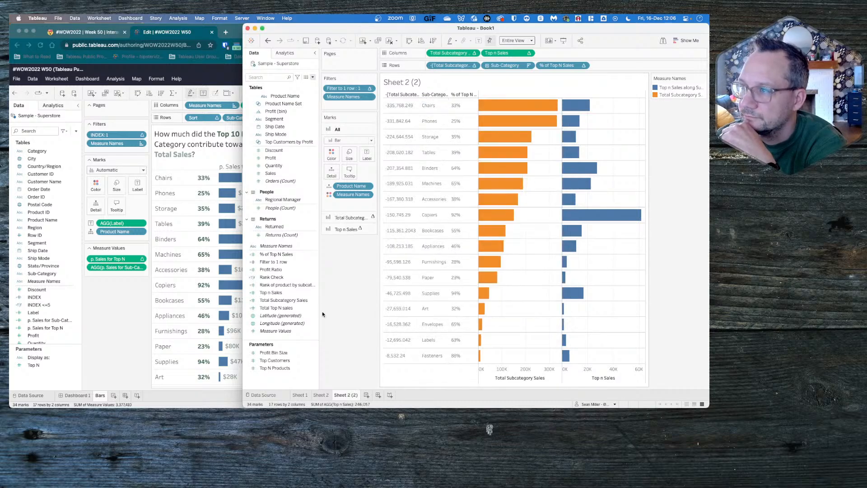
- Add Measure Values to Columns and remove the separate Total Subcategory Sales and Top n Sales fields from Columns
left_click_drag(279, 333, 454, 58)
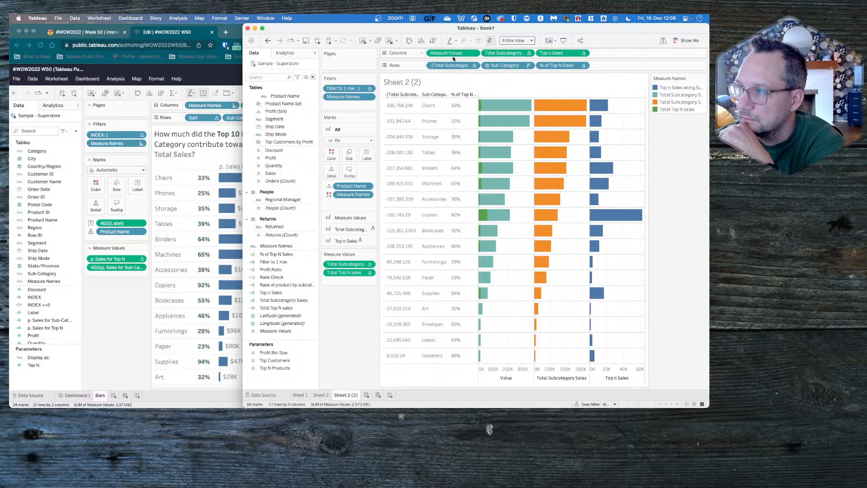
left_click(510, 53)
left_click(548, 53, "shift")
left_click_drag(549, 54, 355, 350)
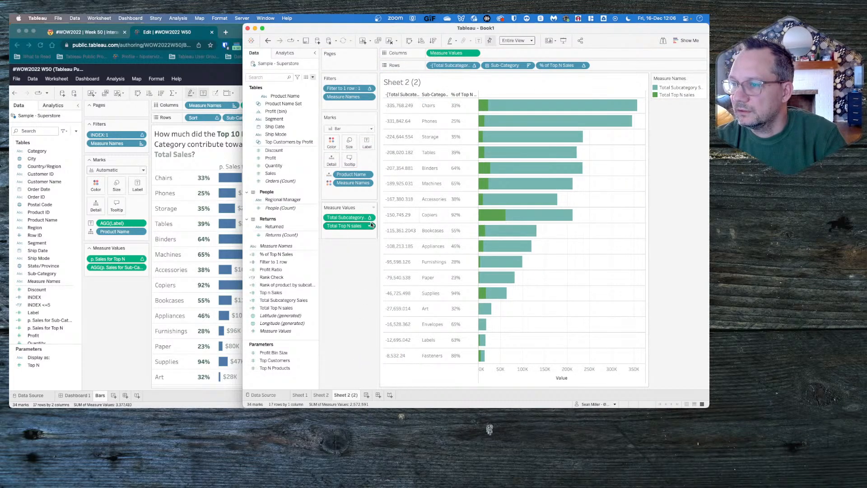
- Look at the available options for Total Top N sales on Sheet 2 (2) and on Sheet 2
left_click(371, 225)
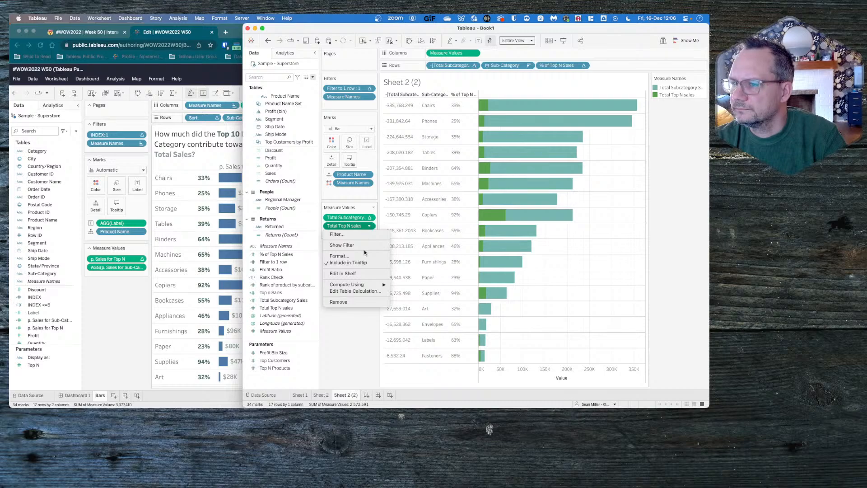
left_click(360, 349)
left_click(328, 395)
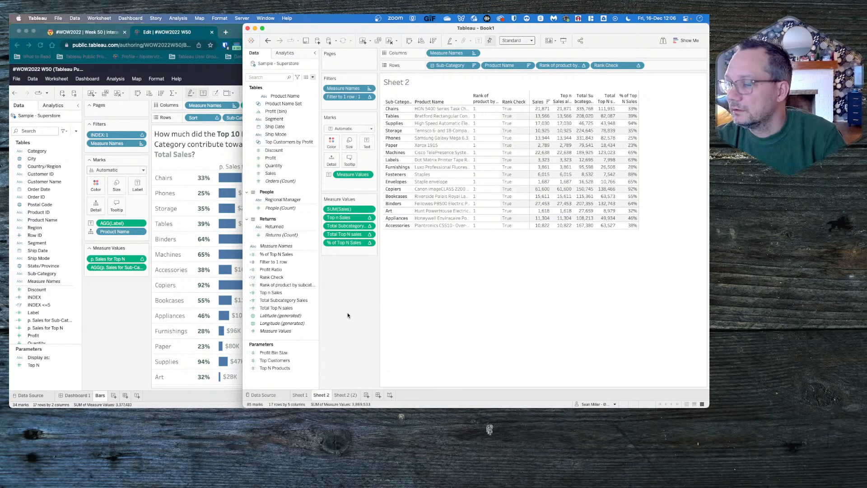
left_click(368, 235)
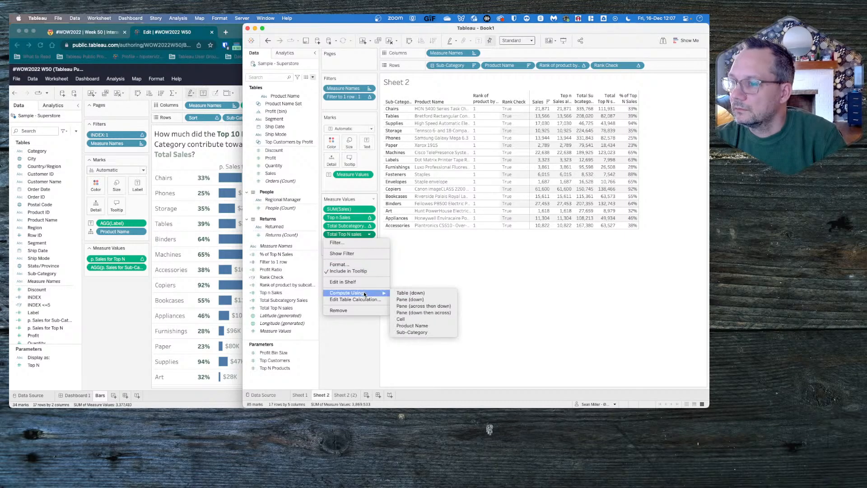
left_click(361, 344)
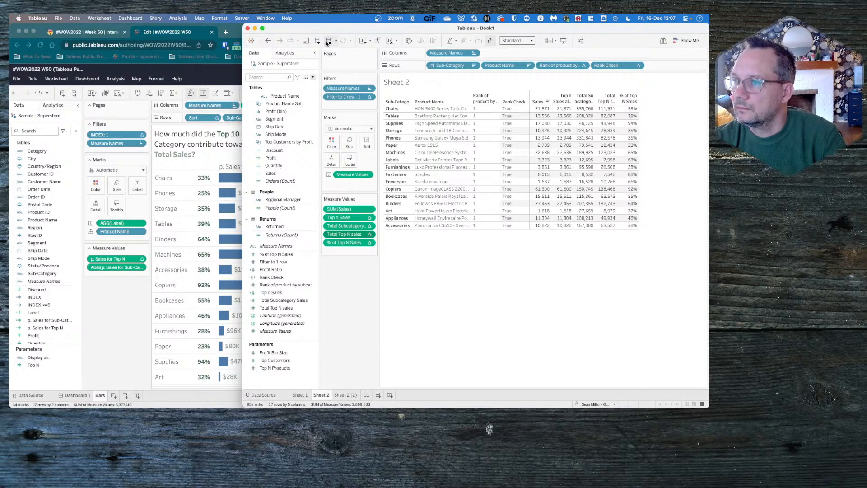
- With auto updates paused, move Product Name from Rows to Detail on Sheet 2 and take both rank fields off Rows
left_click_drag(499, 66, 330, 158)
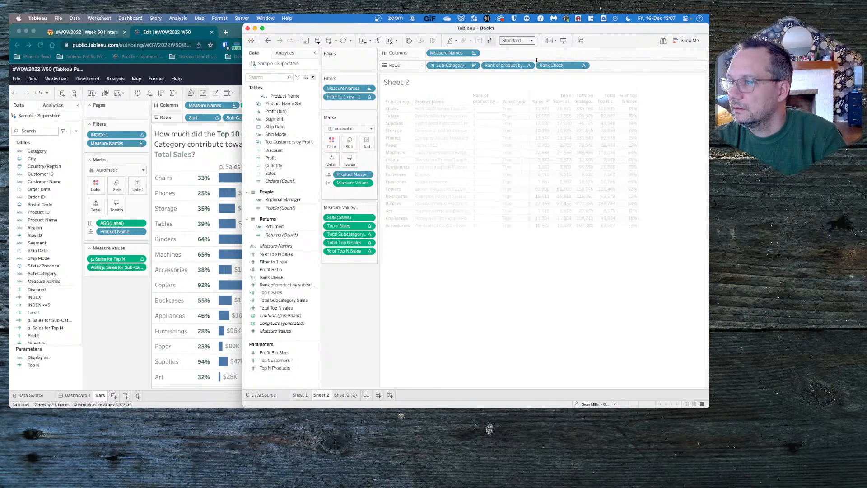
left_click_drag(512, 66, 351, 308)
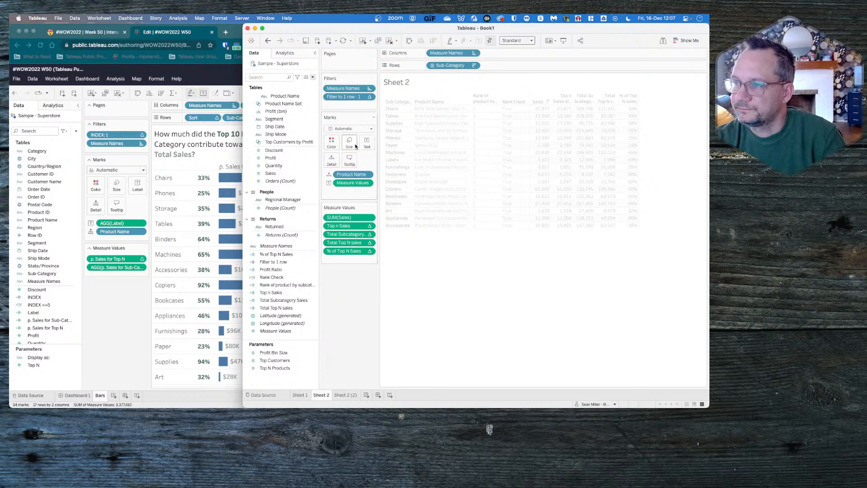
- Exclude % of Top N Sales from the Measure Names filter on Sheet 2
left_click(369, 88)
left_click(358, 97)
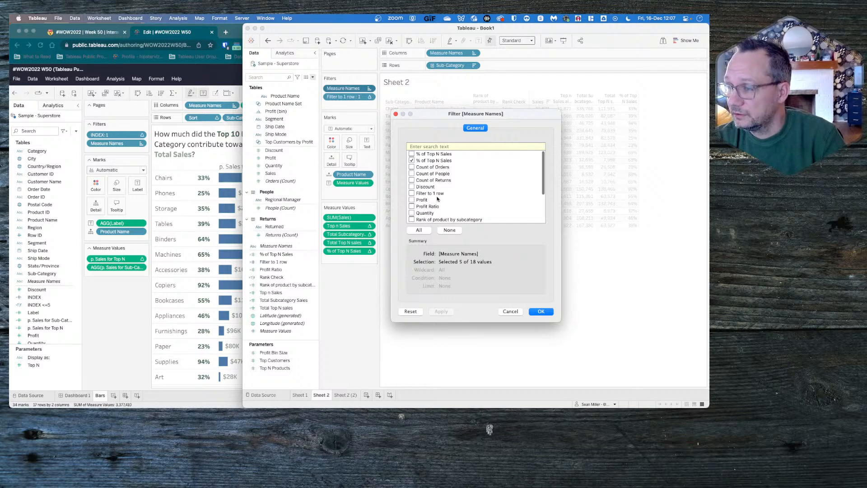
left_click(411, 161)
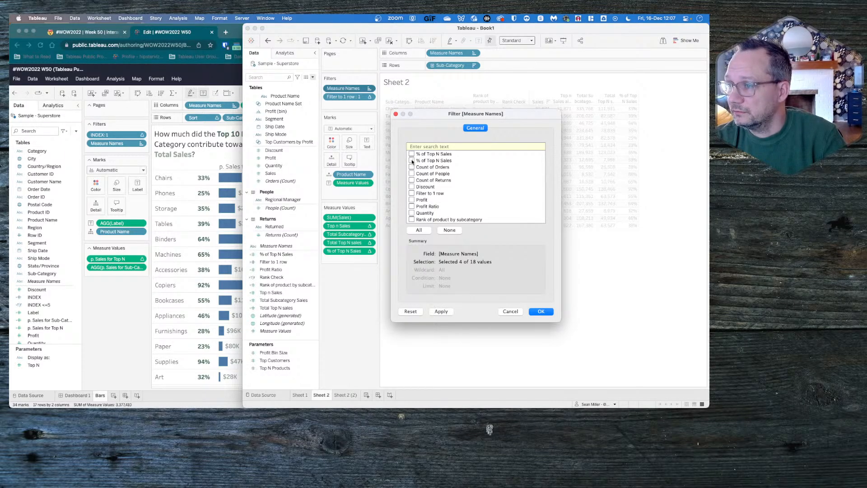
scroll(415, 181, "down", 3)
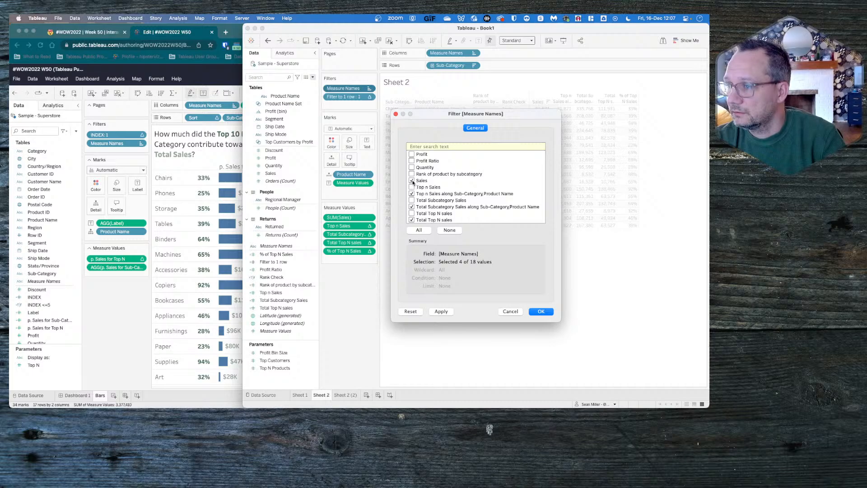
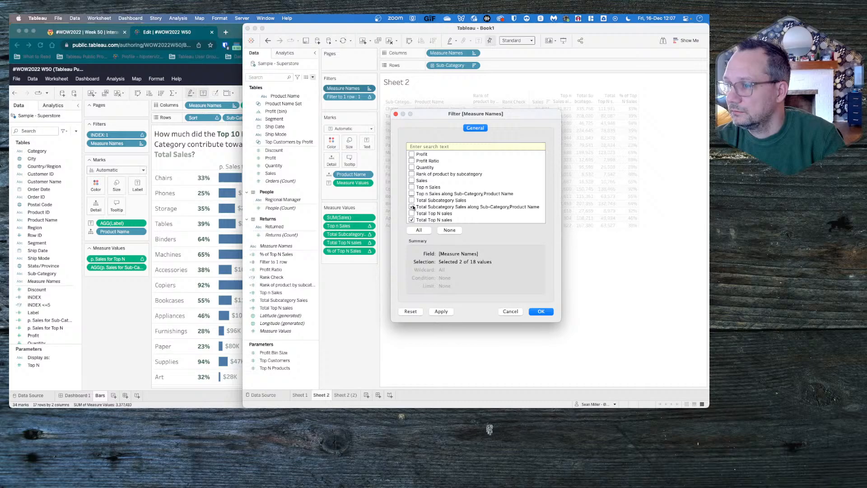
- Put Measure Values on Columns and Measure Names on Color on Sheet 2, resuming auto updates to draw the bars
left_click(541, 312)
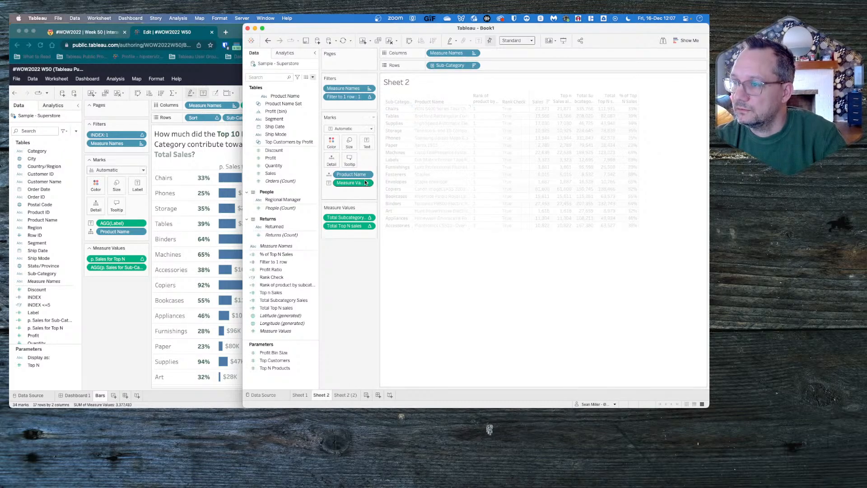
left_click_drag(357, 185, 519, 68)
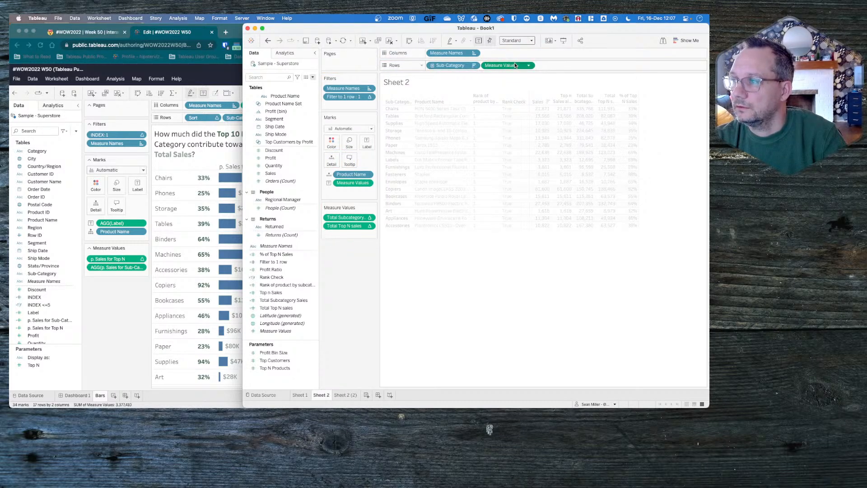
left_click_drag(515, 65, 480, 53)
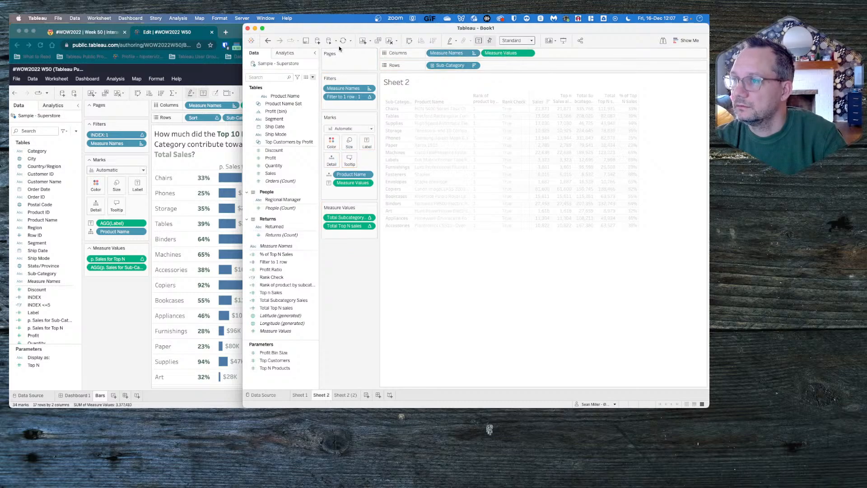
left_click(328, 42)
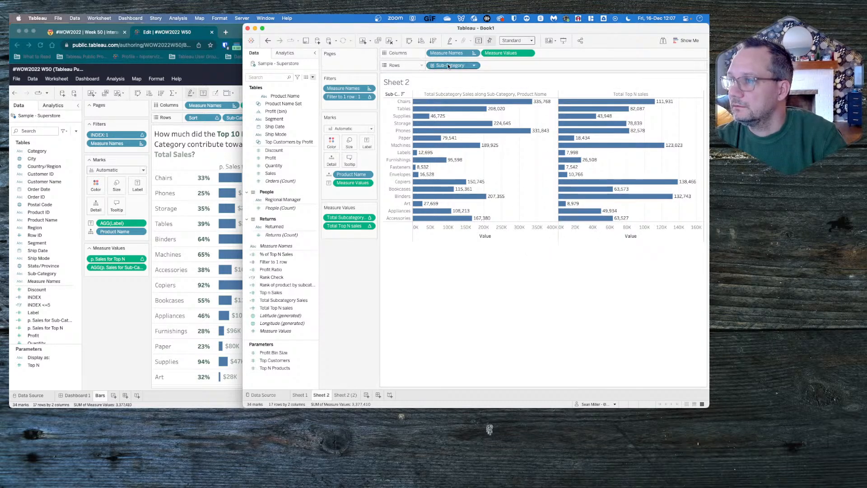
left_click_drag(446, 53, 331, 142)
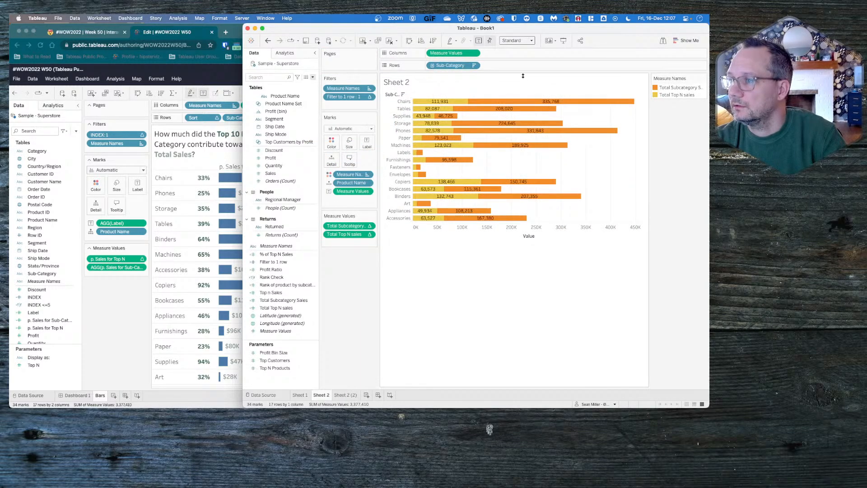
- Add Total Subcategory Sales to Rows after Sub-Category and make it discrete
mouse_move(537, 150)
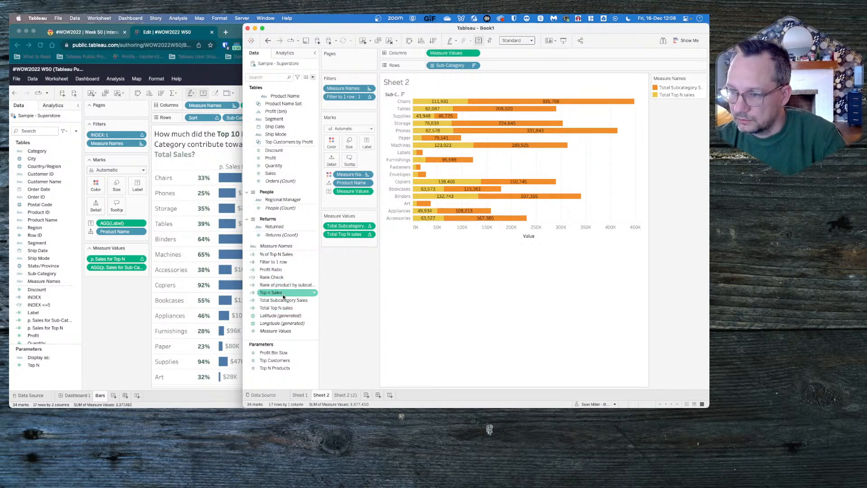
left_click_drag(283, 300, 537, 64)
left_click(529, 65)
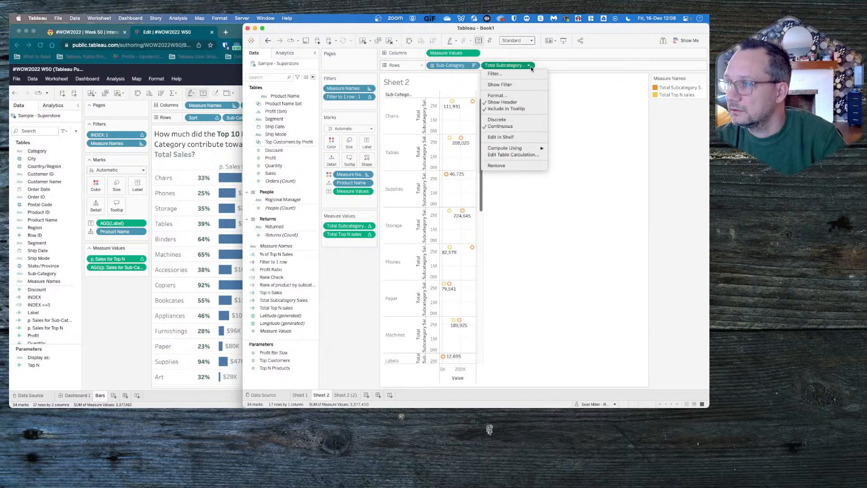
left_click(519, 119)
- Negate Total Subcategory Sales on Rows, make it discrete again and place it before Sub-Category to sort largest first
double_click(504, 66)
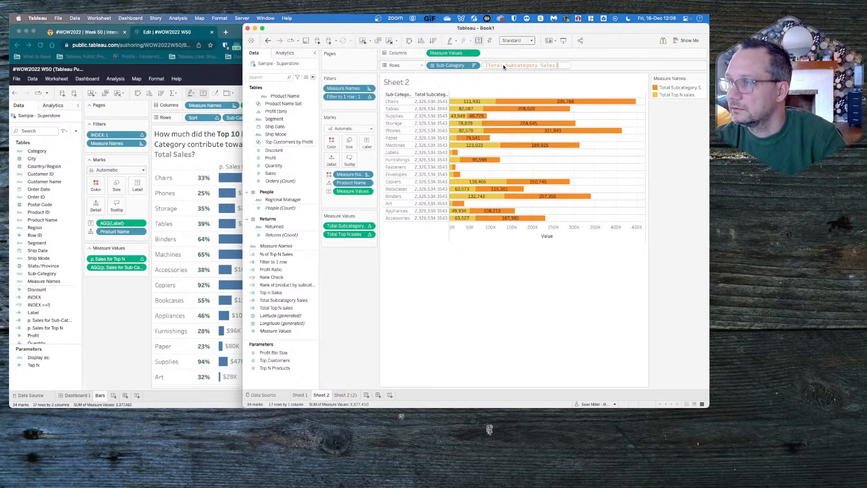
left_click(511, 77)
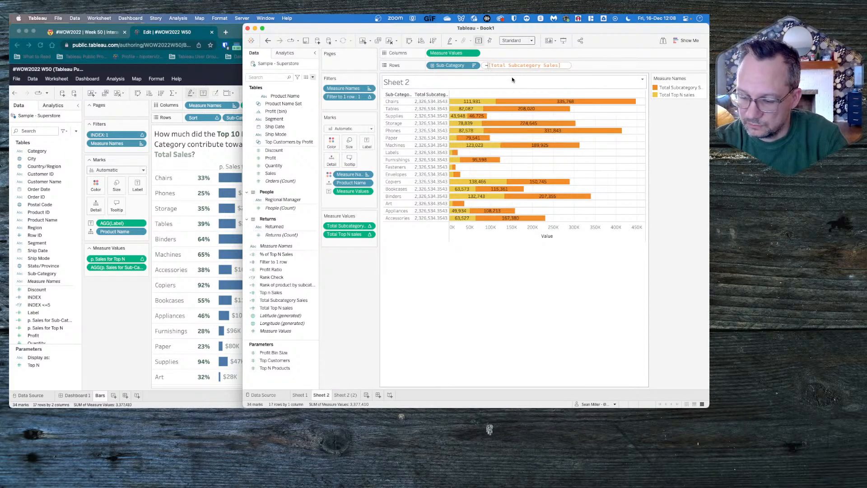
left_click(529, 65)
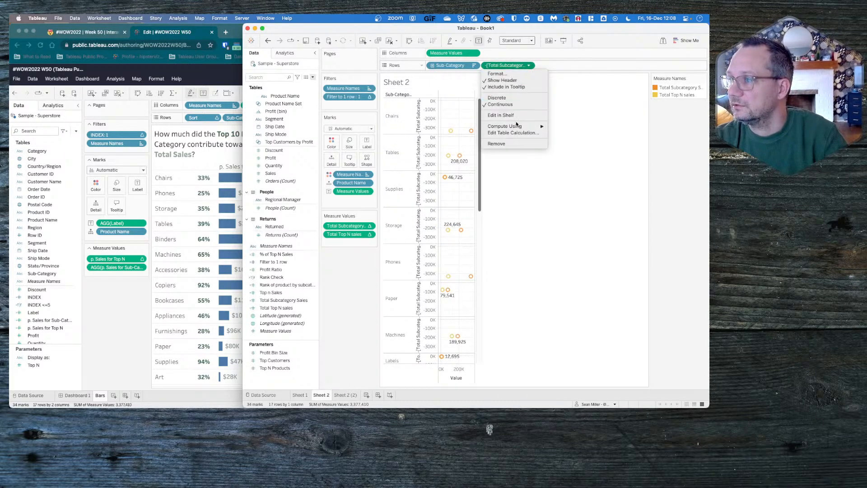
left_click(498, 97)
left_click_drag(508, 65, 432, 64)
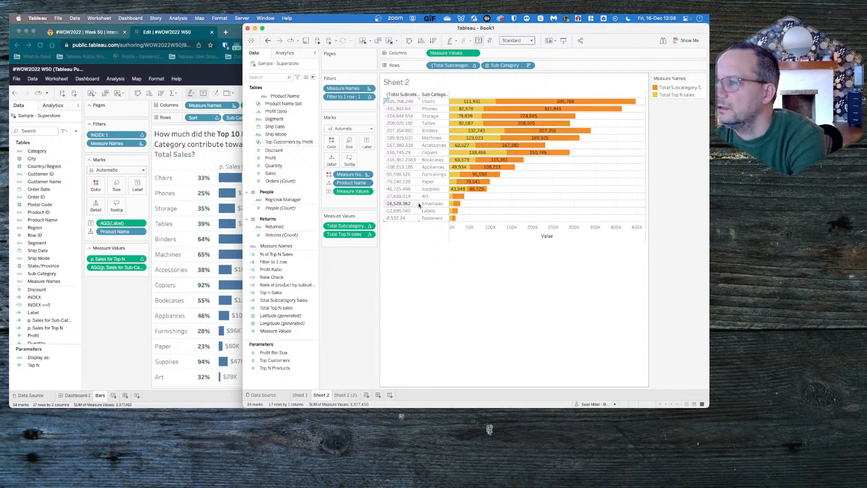
mouse_move(500, 101)
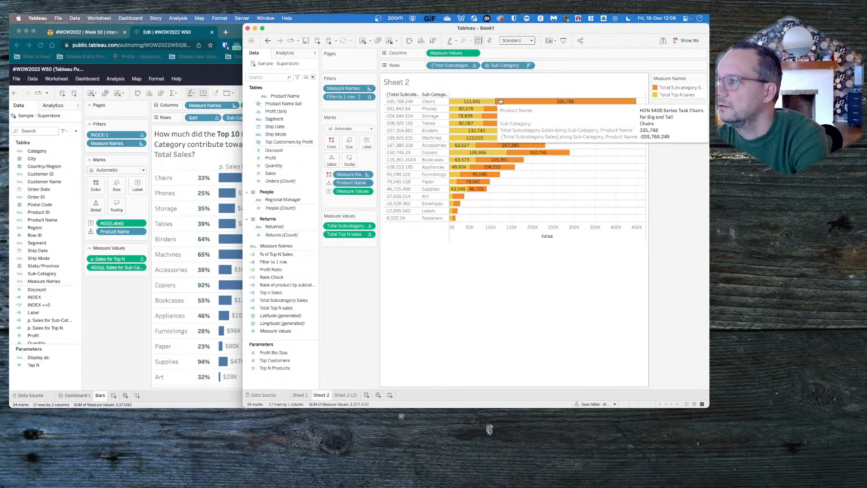
mouse_move(489, 160)
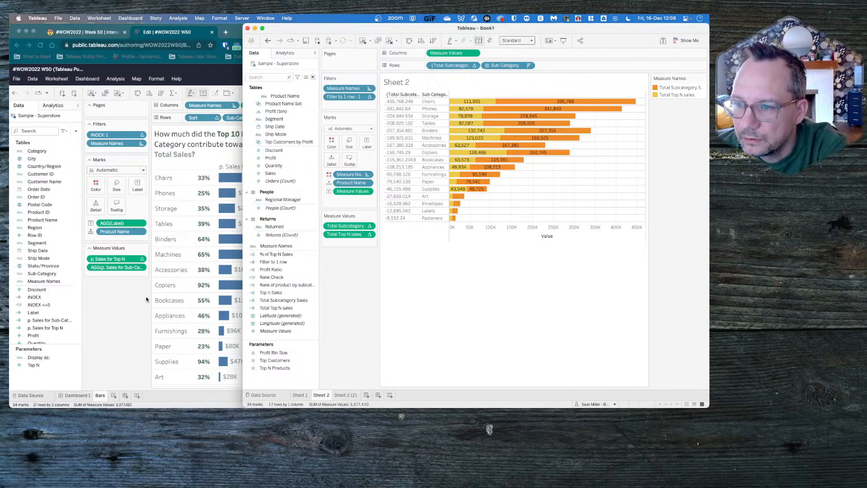
left_click(180, 281)
left_click(445, 257)
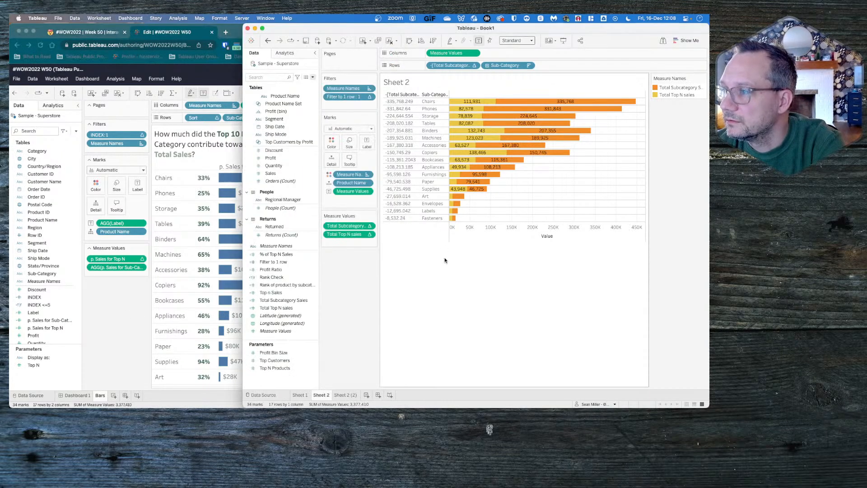
mouse_move(481, 167)
mouse_move(505, 157)
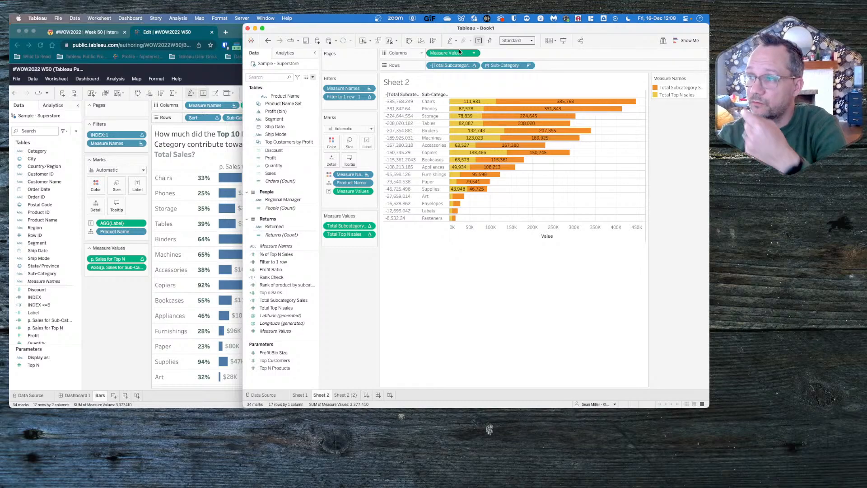
mouse_move(350, 233)
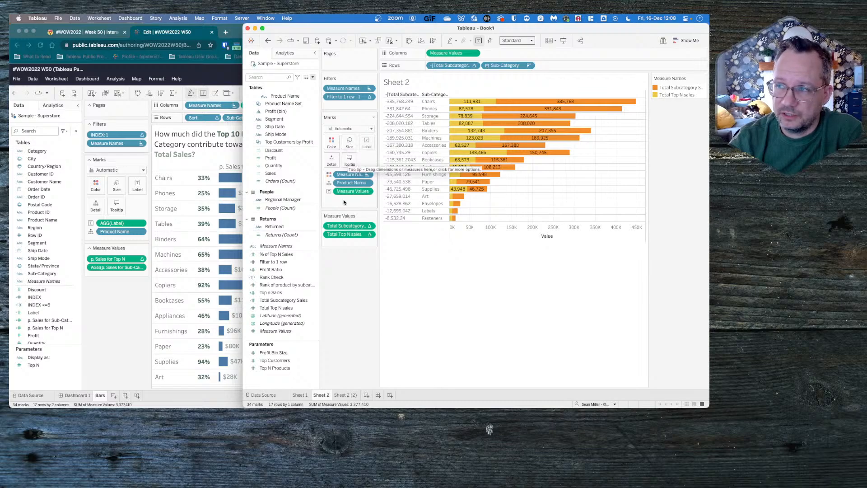
- Turn off mark stacking and move Total Subcategory Sales below Total Top N sales in Measure Values so the bars overlap
left_click(178, 18)
mouse_move(183, 46)
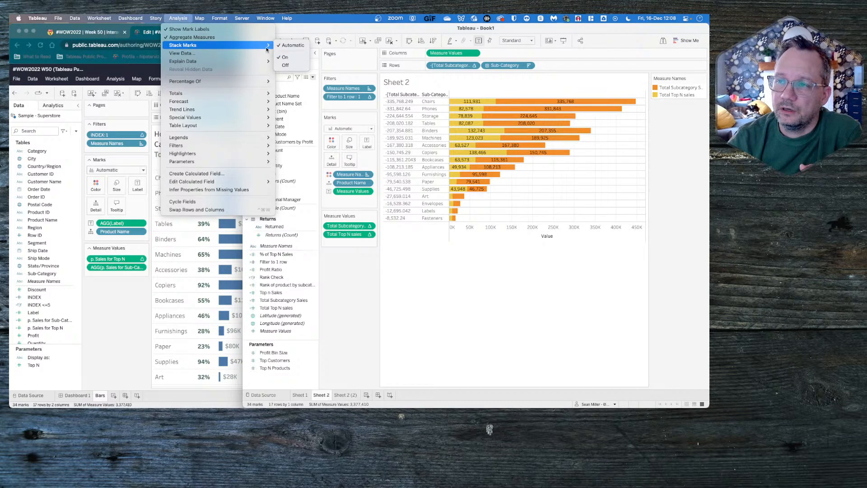
left_click(295, 65)
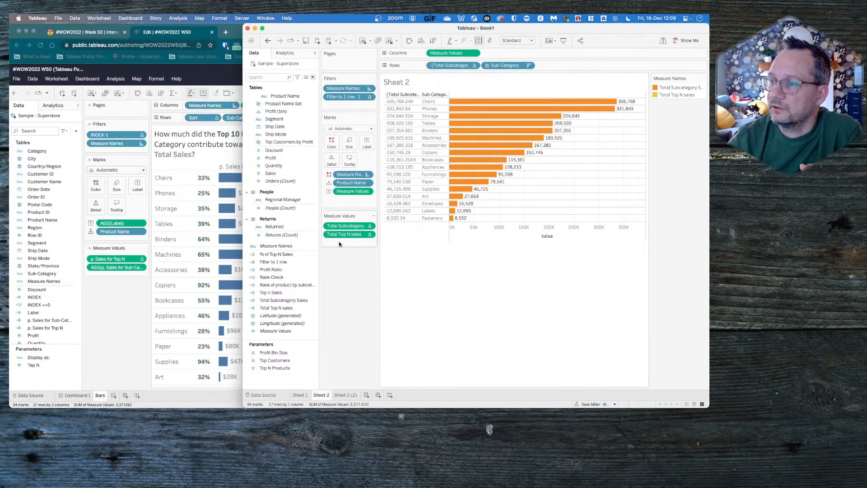
left_click_drag(343, 227, 342, 242)
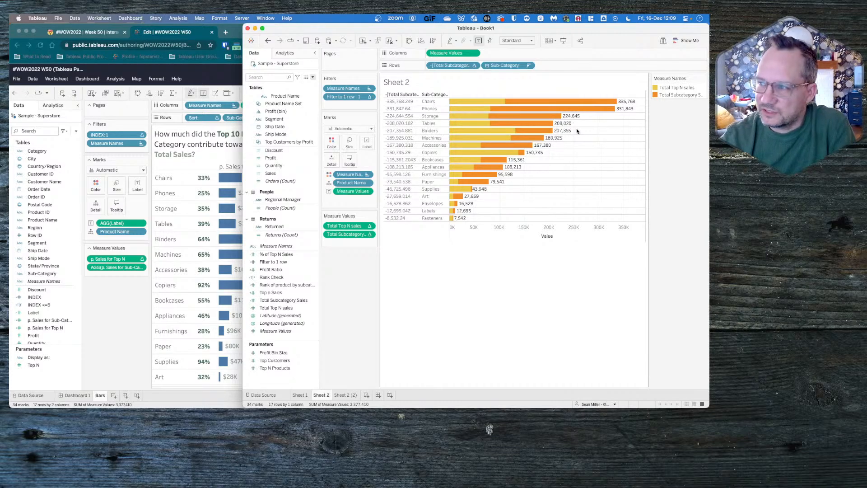
- Color the Total Top N sales bars teal and the Total Subcategory Sales bars green from the Jewel Bright palette
left_click(342, 129)
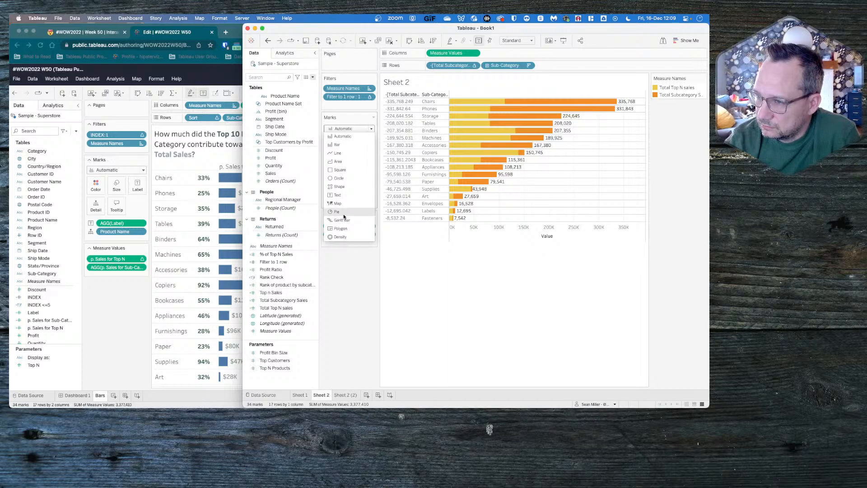
left_click(344, 130)
left_click(332, 143)
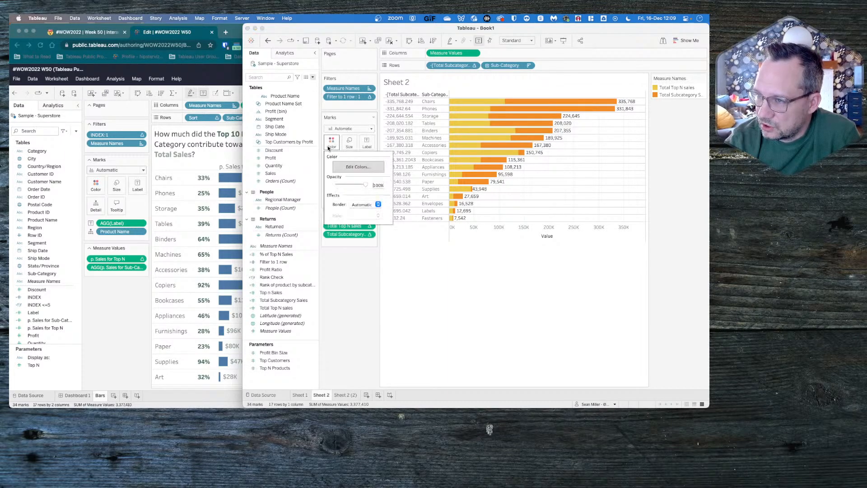
left_click(357, 167)
left_click(518, 164)
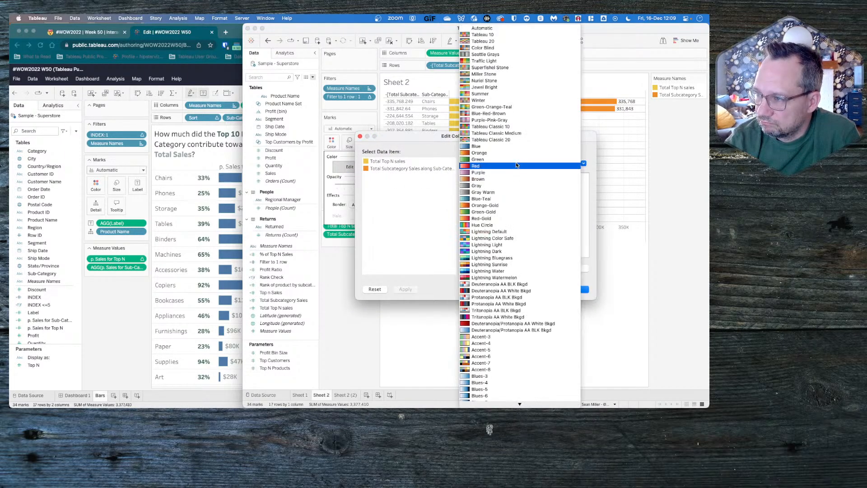
left_click(481, 87)
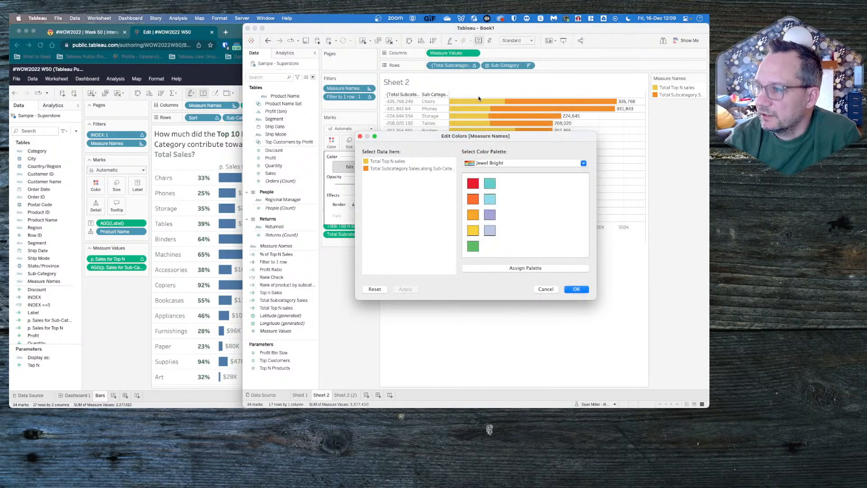
left_click(379, 162)
left_click(473, 245)
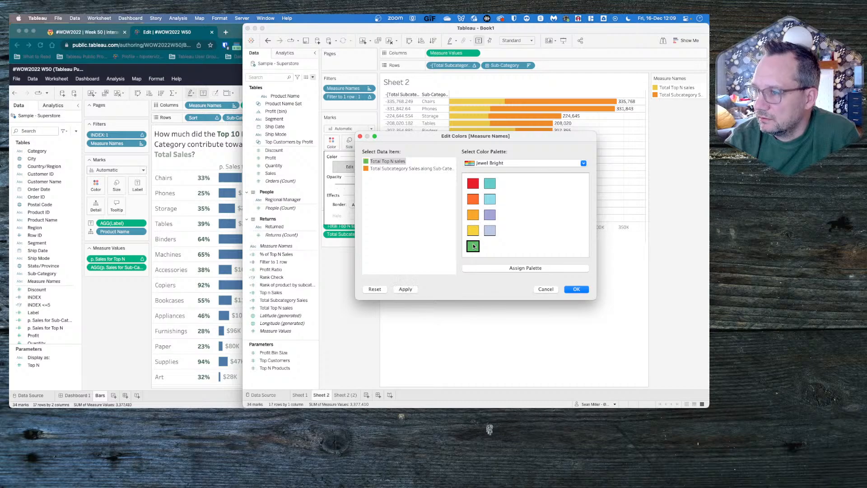
left_click(402, 169)
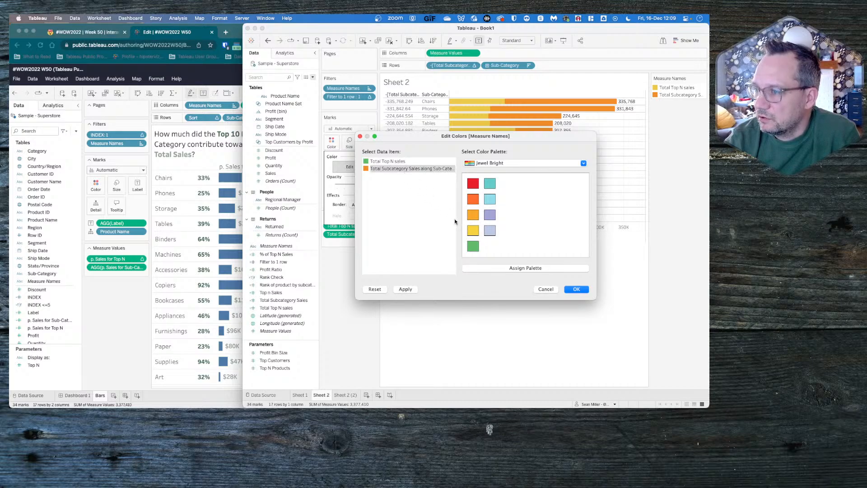
left_click(473, 248)
left_click(398, 161)
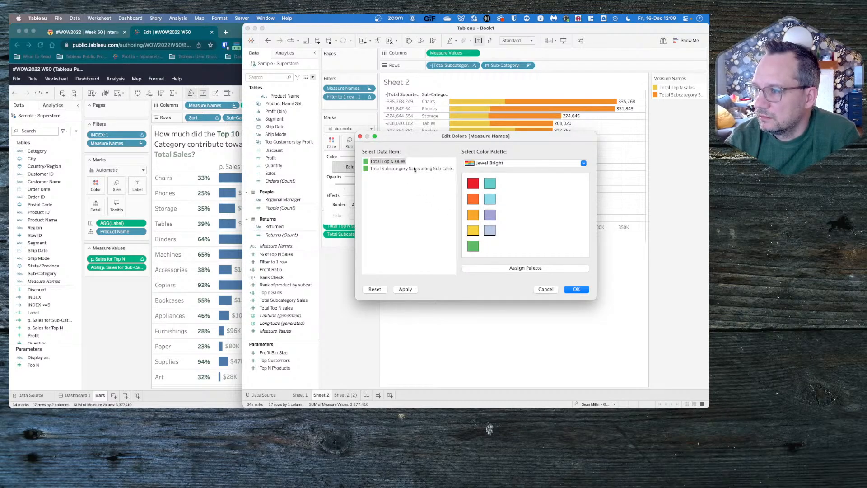
left_click(415, 290)
left_click(547, 289)
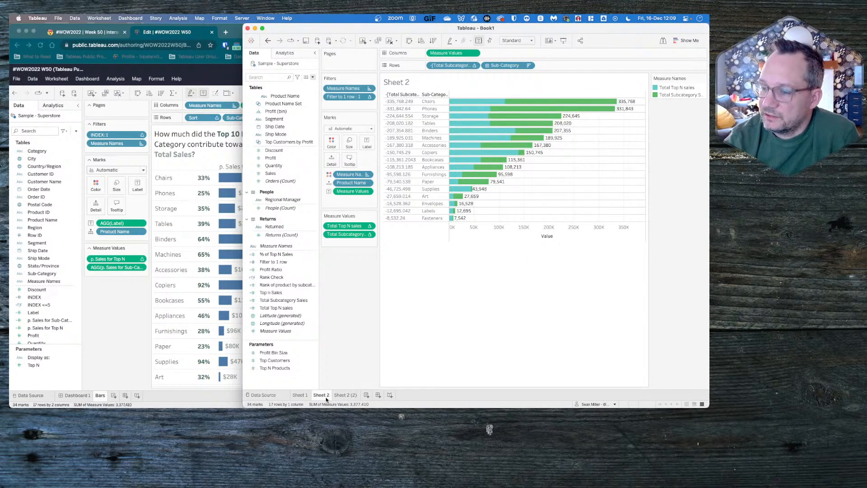
- Add % of Top N Sales to Rows after Sub-Category and make it discrete
mouse_move(324, 394)
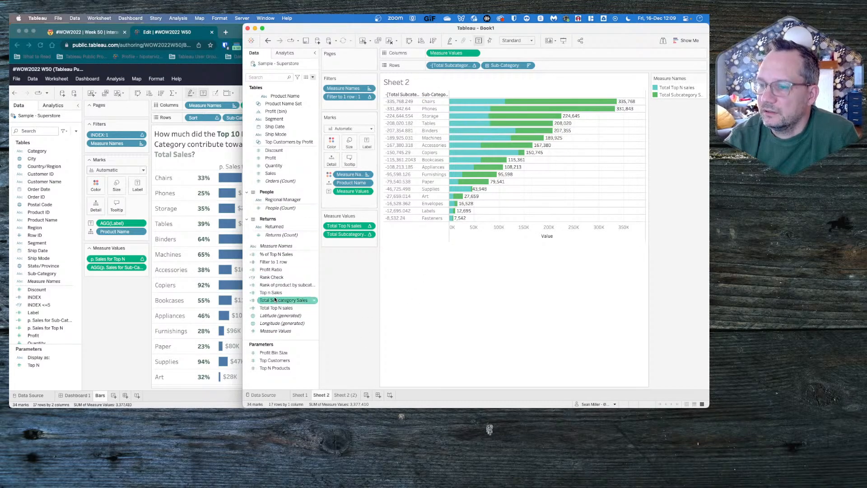
left_click(277, 256)
left_click_drag(279, 256, 588, 66)
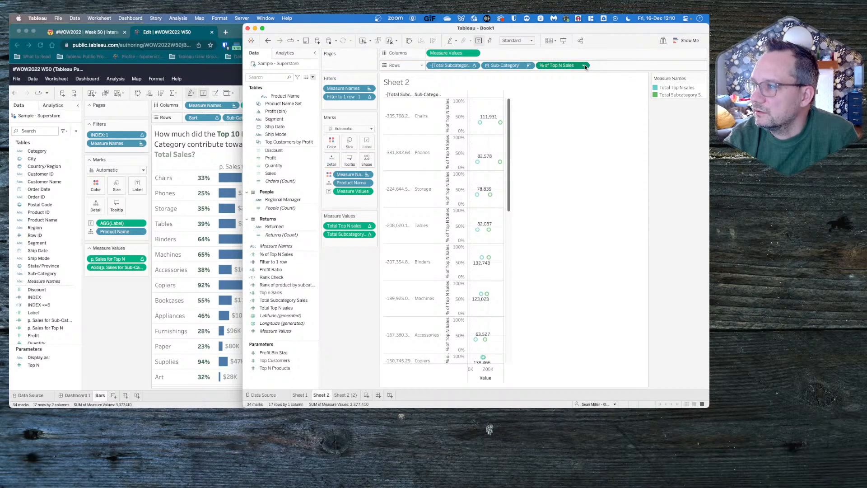
left_click(585, 66)
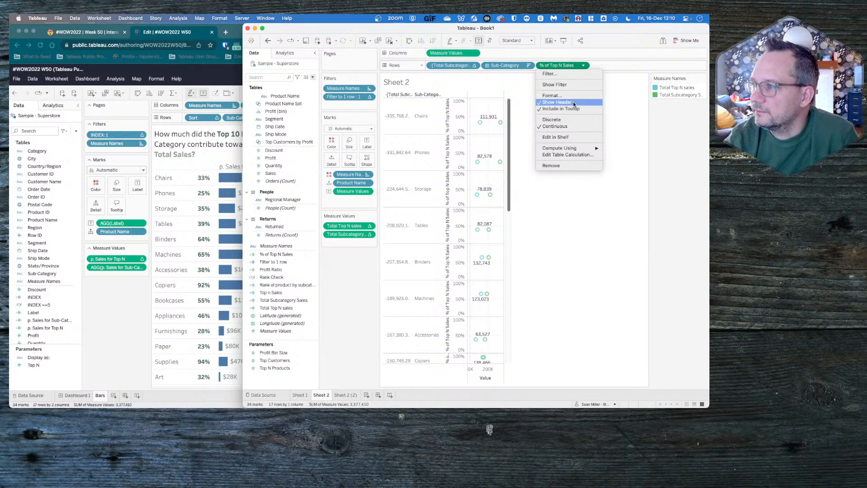
left_click(557, 120)
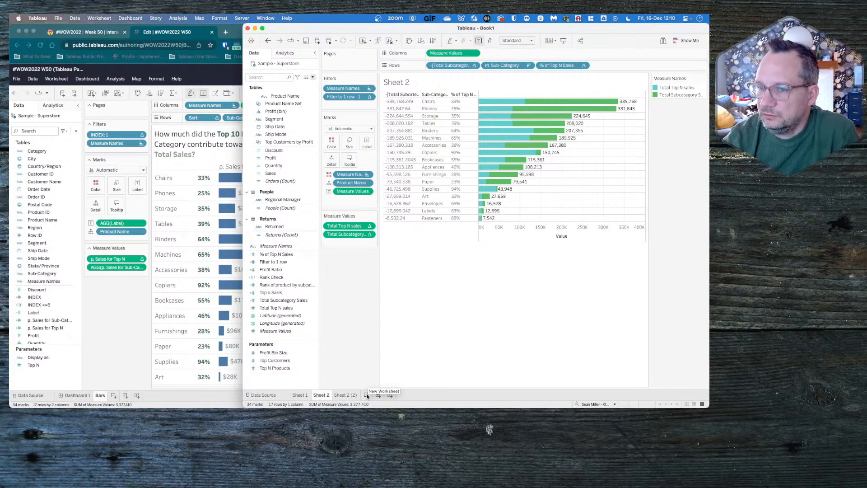
right_click(290, 384)
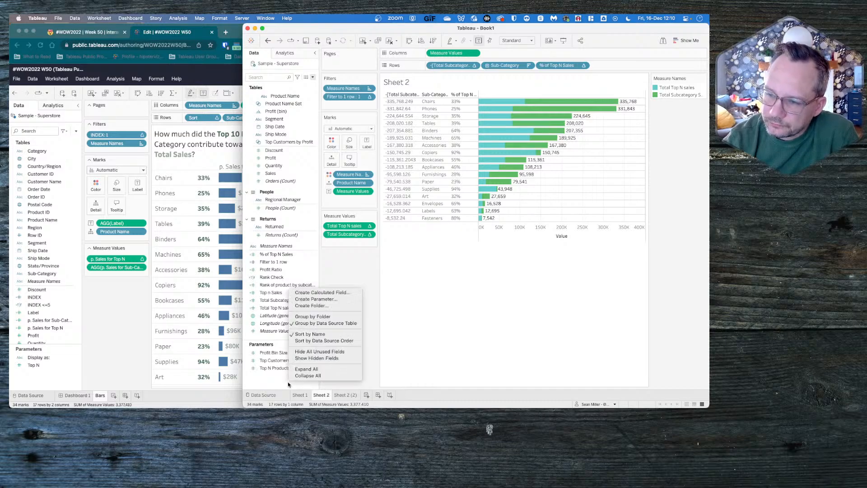
left_click(315, 294)
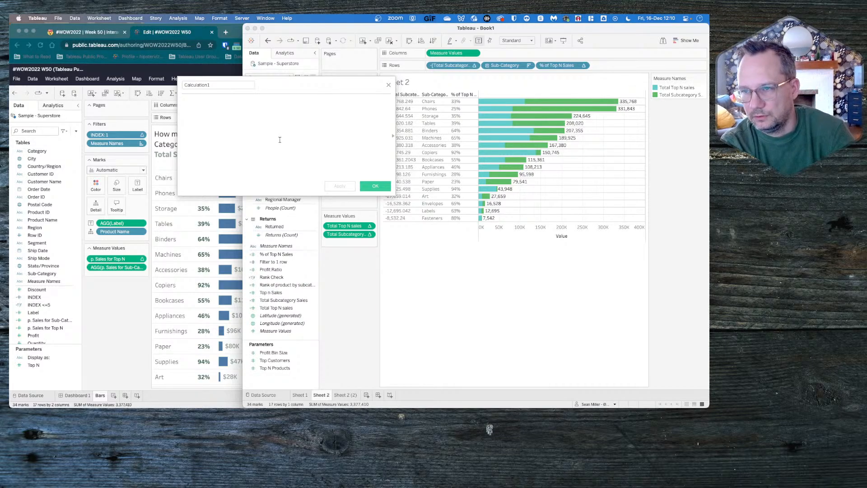
left_click(388, 85)
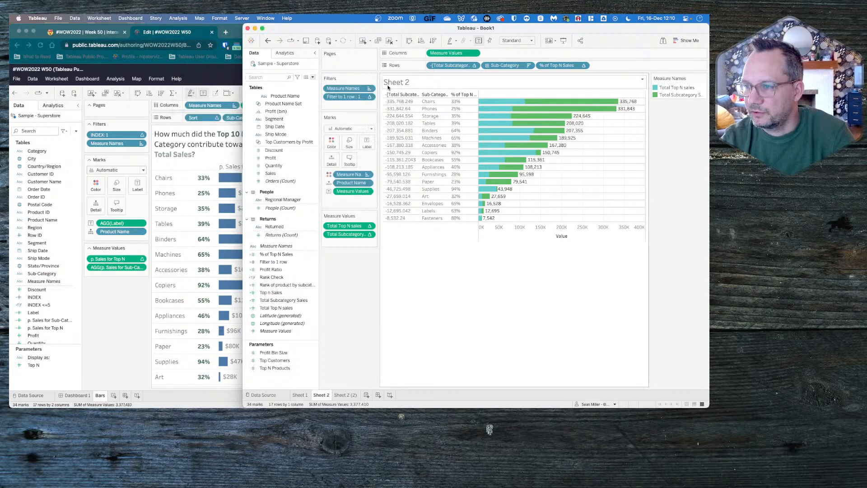
- Start creating a new parameter and clear its default name
right_click(266, 379)
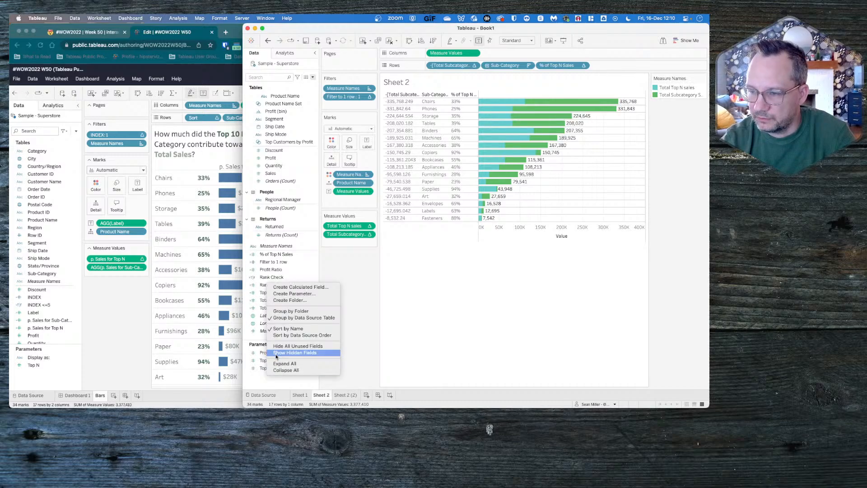
left_click(300, 294)
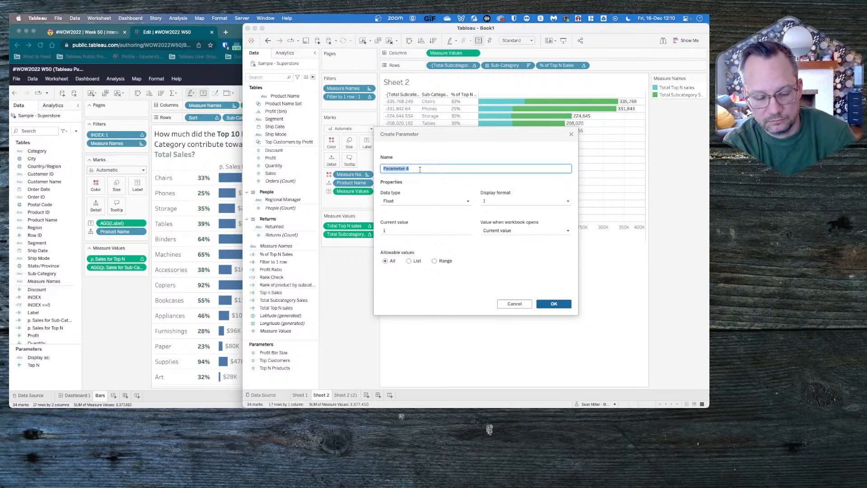
type("S")
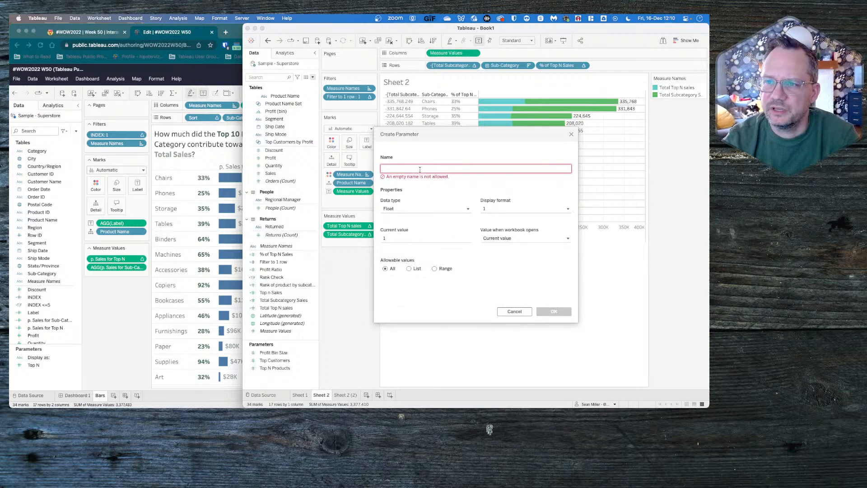
- Switch to Chrome, show Dashboard 1 and leave the Tableau Public editor without publishing to view the reference dashboard
left_click(77, 396)
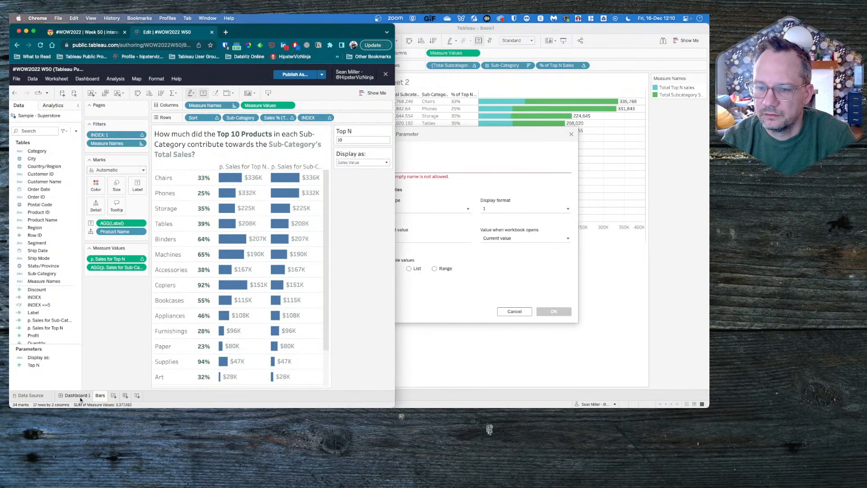
left_click(385, 75)
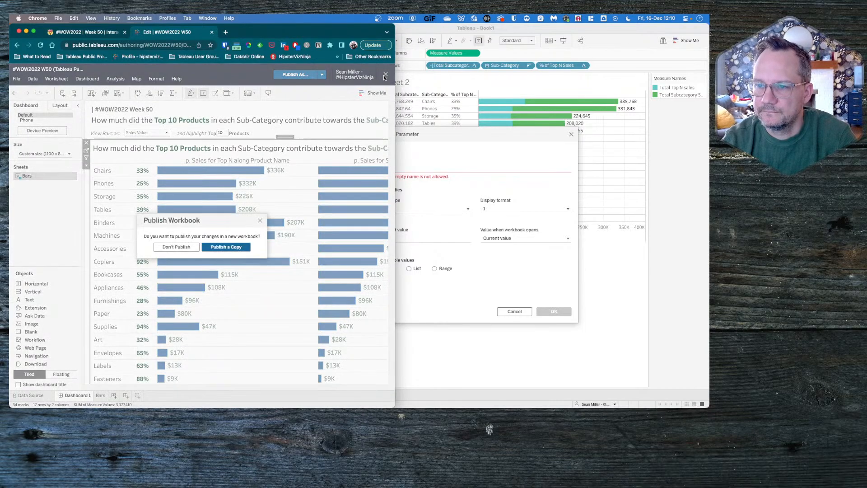
left_click(174, 247)
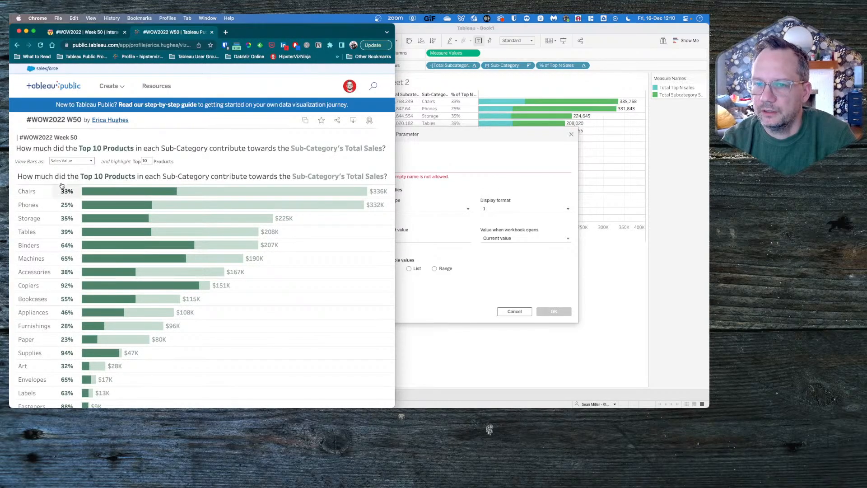
- Return to Tableau, name the new parameter "View Bars as:" and set its data type to Boolean
left_click(477, 168)
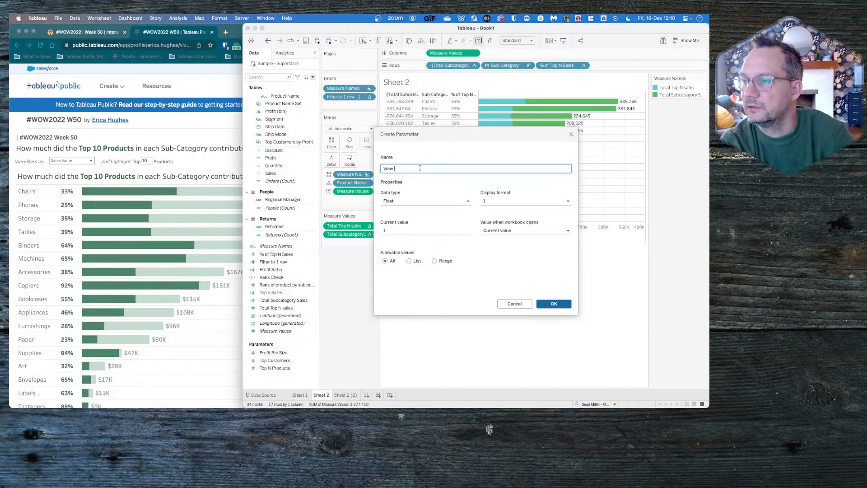
type("s:")
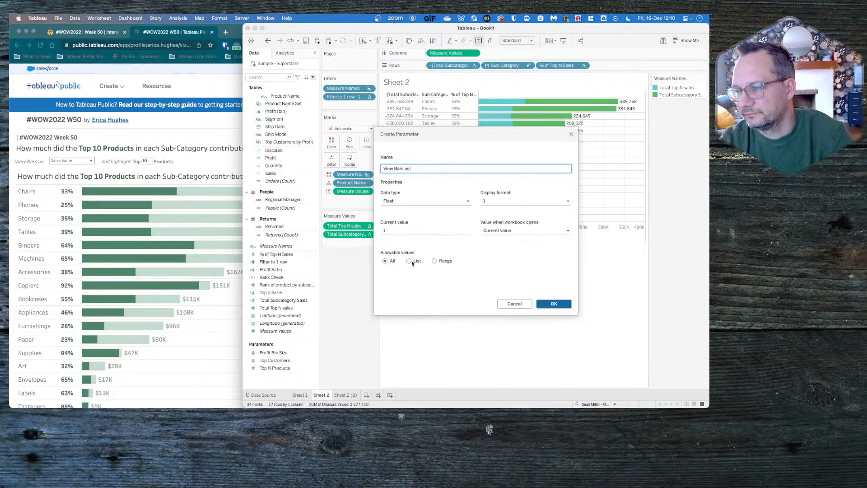
left_click(440, 201)
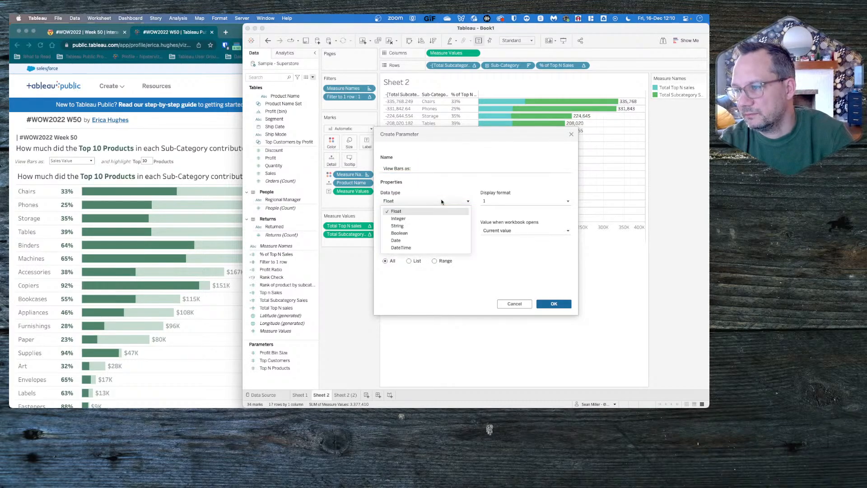
left_click(404, 233)
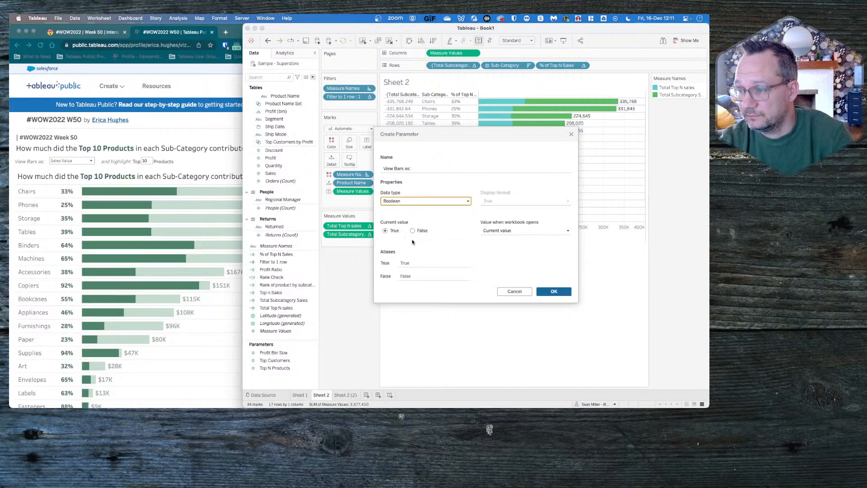
- Set the parameter's True alias to "Sales Value" and its False alias to "% of Total Sales"
left_click(415, 262)
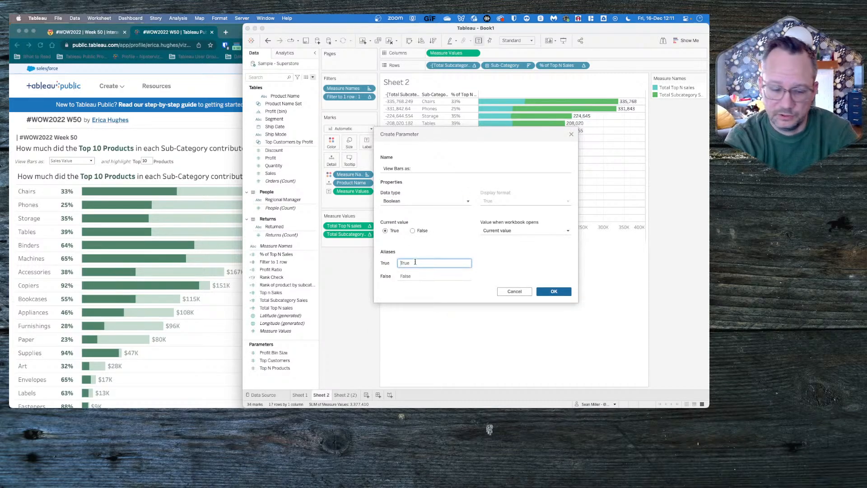
type("Sales")
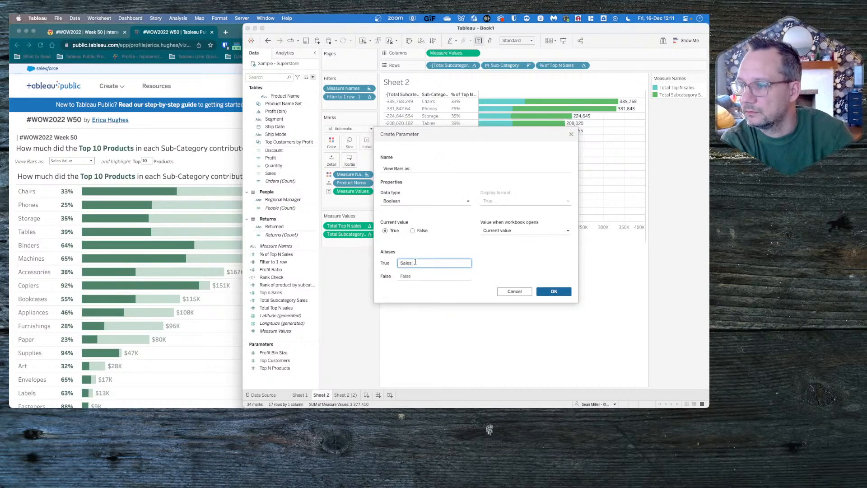
type(" Value")
left_click(407, 274)
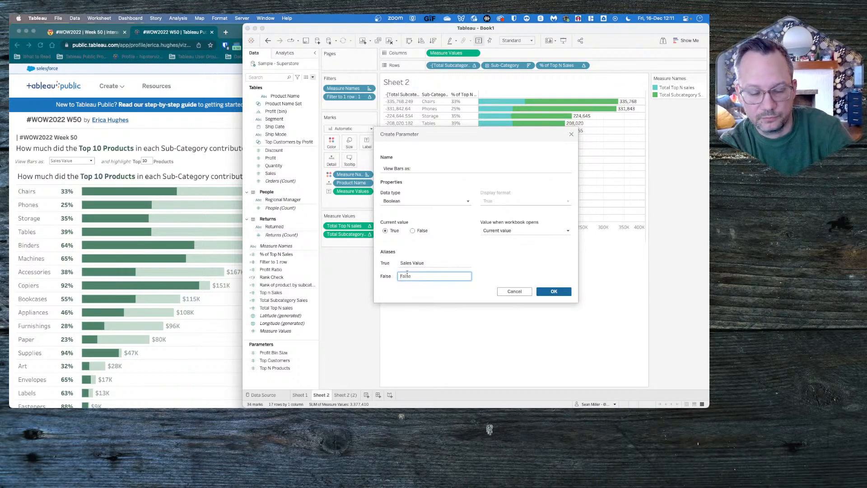
type("% of Total Sale")
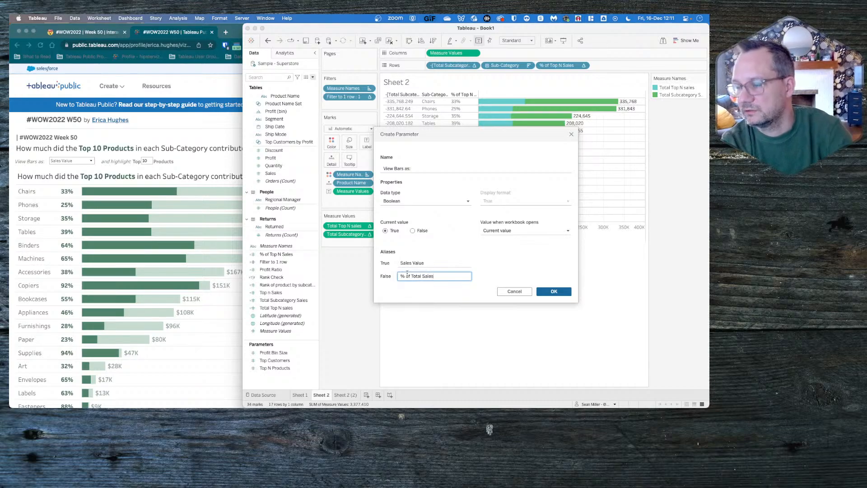
type("s")
- Check the View Bars as options on the reference dashboard in Chrome, and finish creating the parameter in Tableau
left_click(93, 160)
left_click(92, 161)
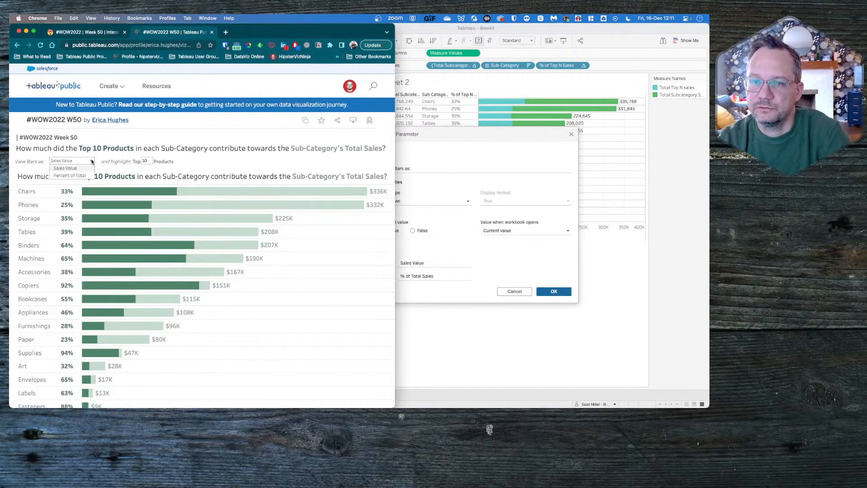
left_click(92, 162)
left_click(474, 266)
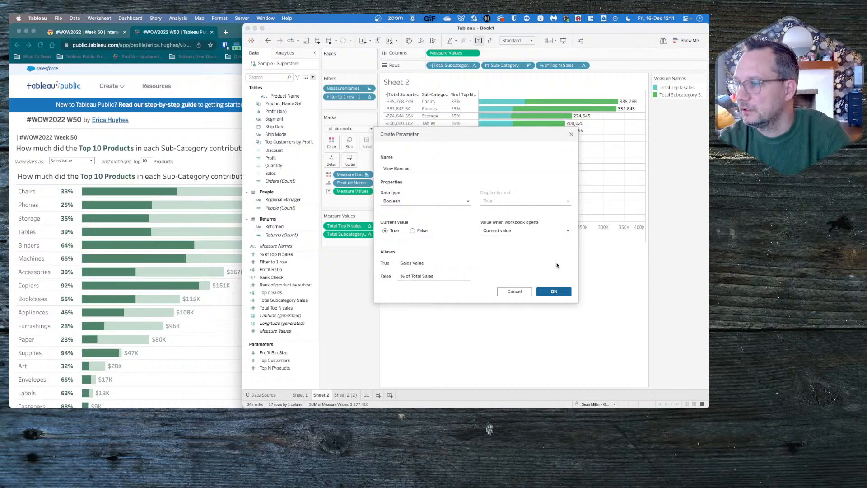
left_click(548, 291)
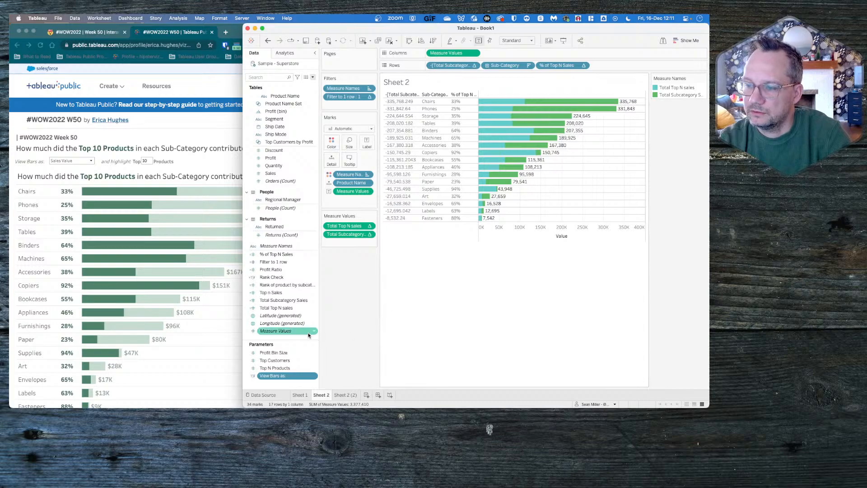
- Create a calculated field from the View Bars as: parameter and name it "Total N Value"
right_click(279, 375)
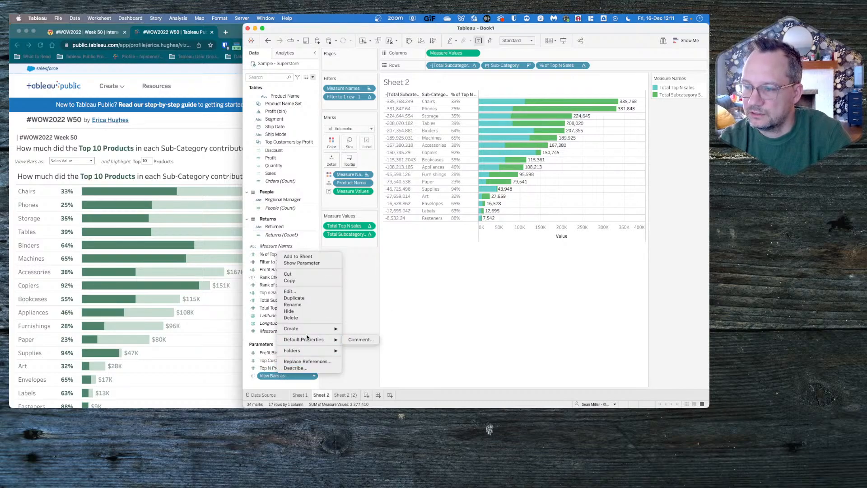
mouse_move(316, 328)
left_click(349, 330)
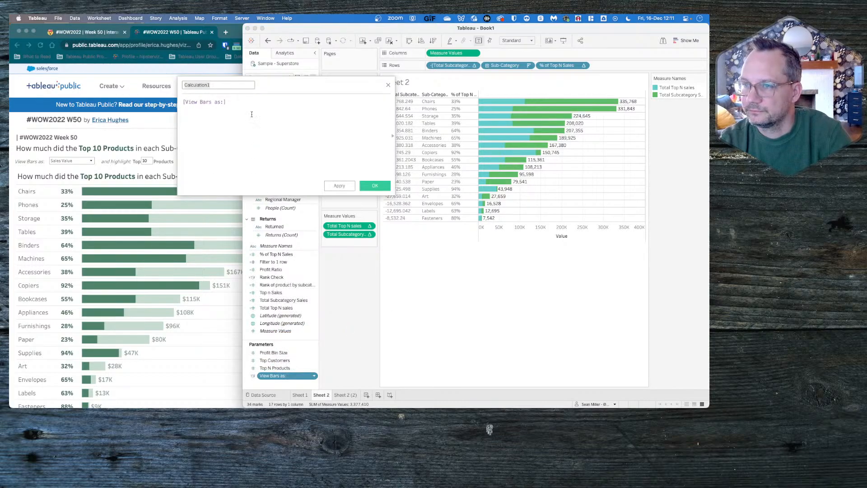
left_click_drag(281, 85, 299, 91)
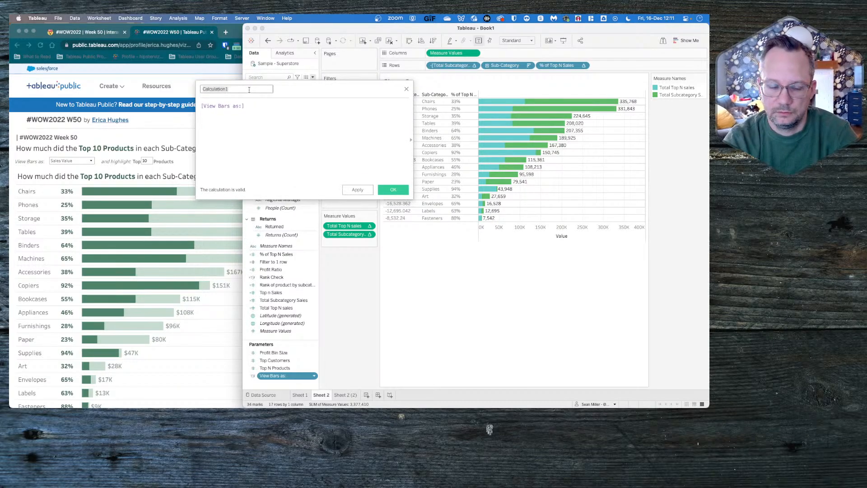
type("Total N")
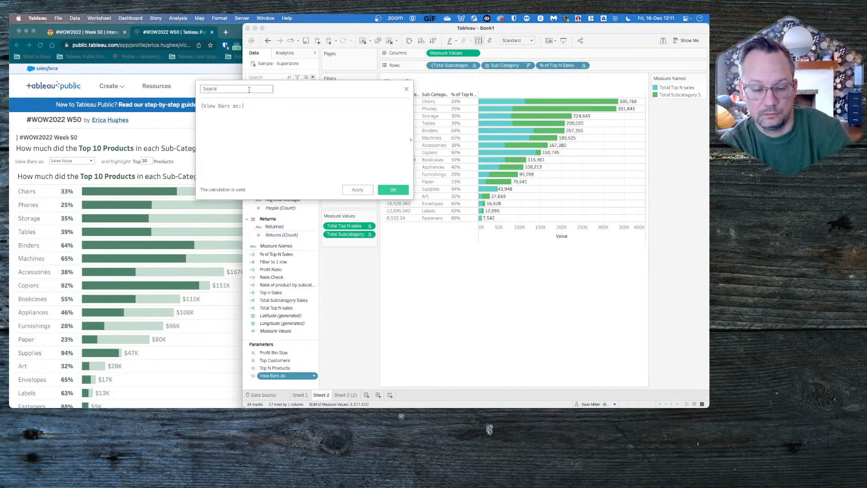
type(" Value")
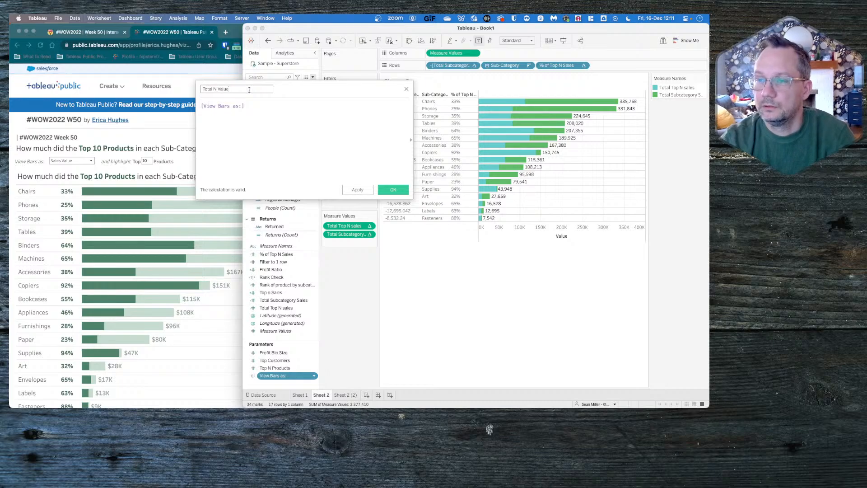
- Start the formula as a case on [View Bars as:] that returns [Total Top N sales] when 1
left_click(200, 106)
type("ca")
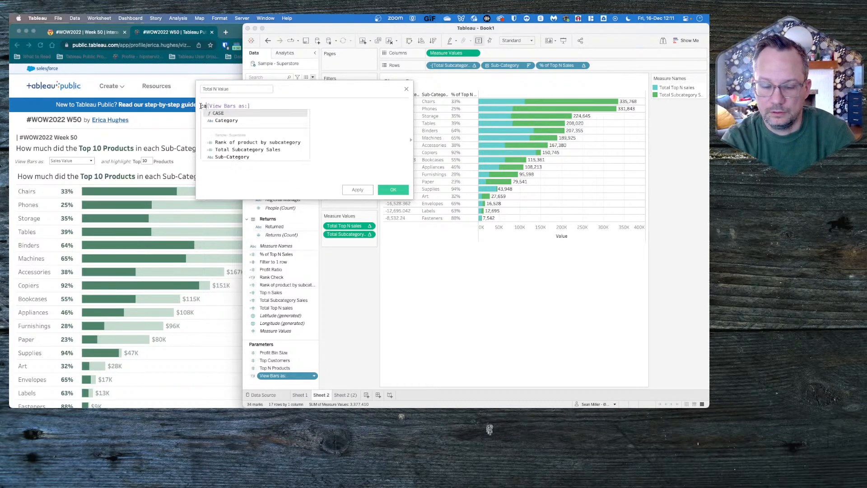
type("se")
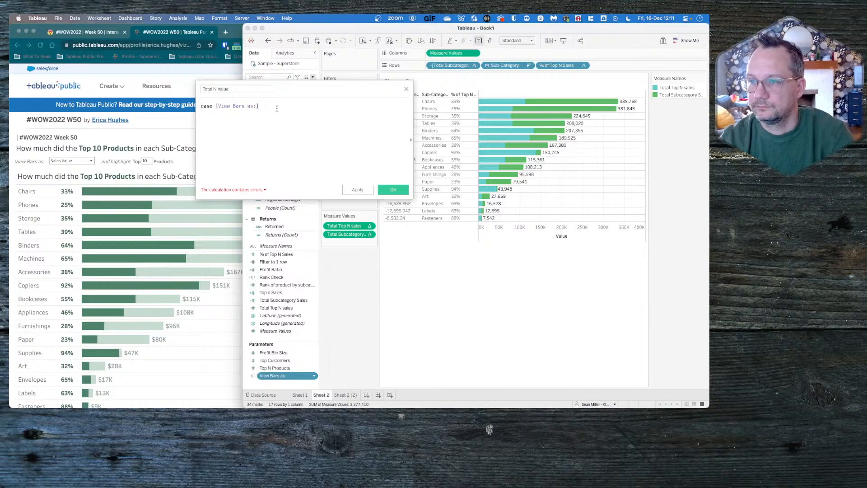
key("Return")
type("when 2")
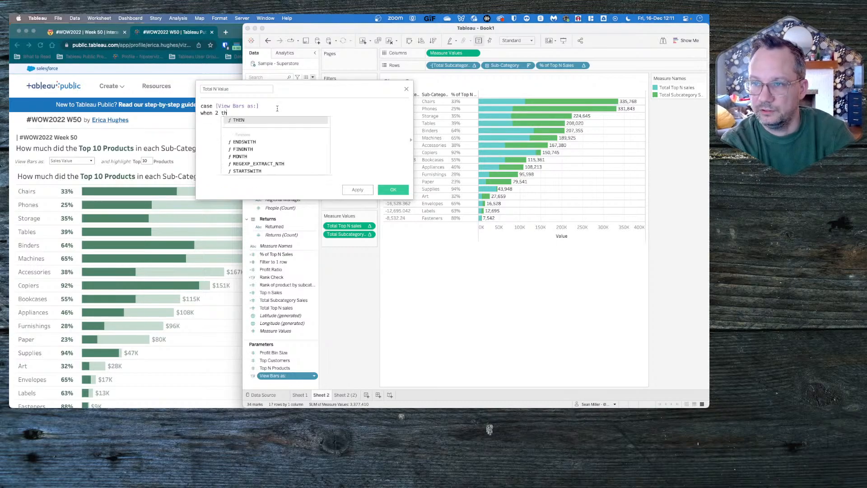
type("then")
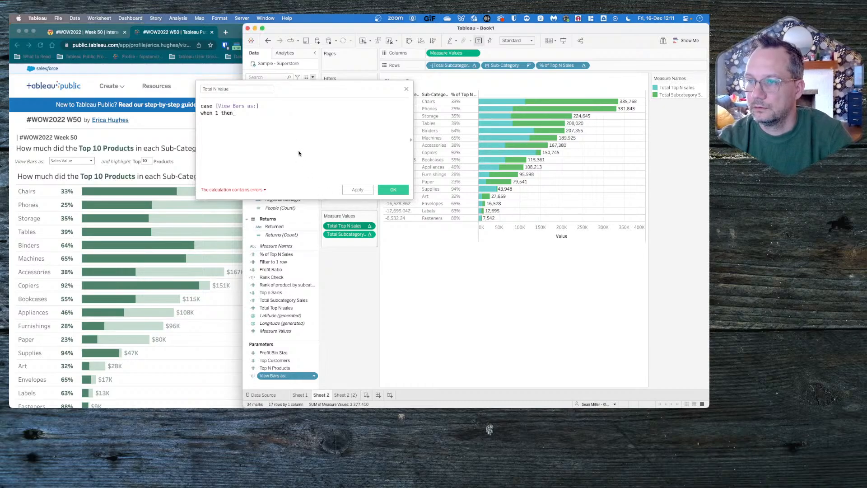
left_click_drag(343, 225, 281, 123)
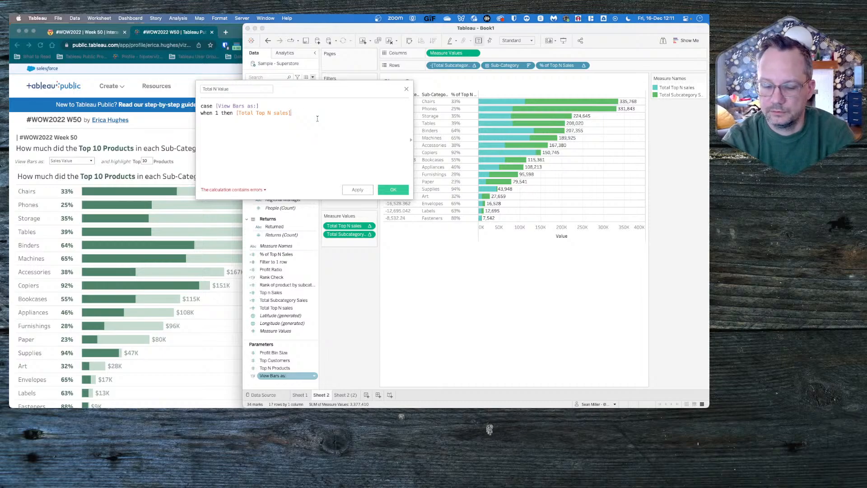
- Complete the case formula with else [% of Top N Sales] and END
key("Return")
type("else")
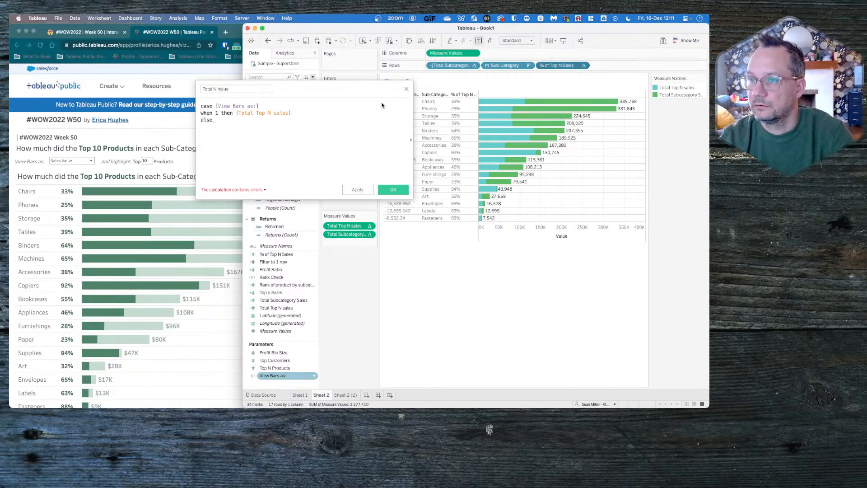
left_click_drag(569, 65, 307, 130)
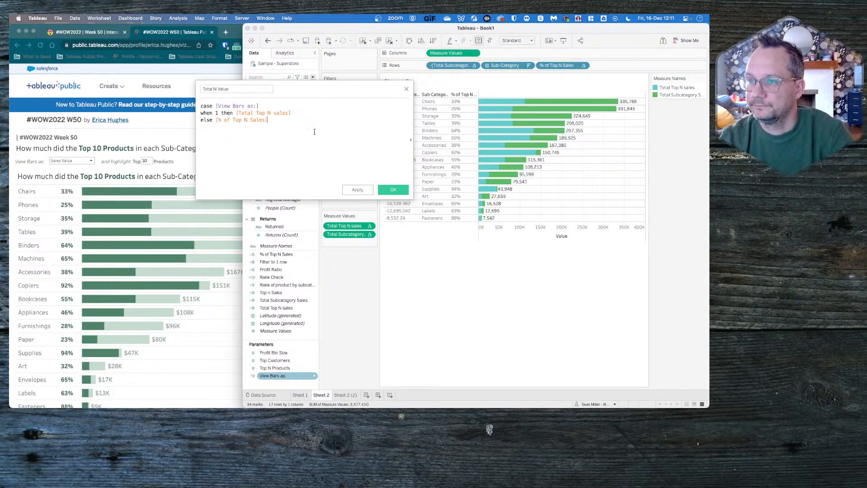
key("Return")
type("END")
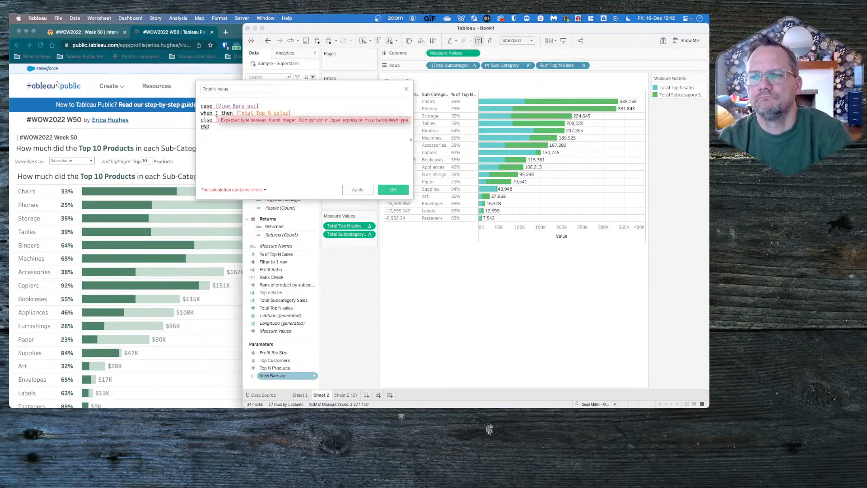
- Check the Total N Value calculation's error and remove the 1 from its when condition
left_click(228, 191)
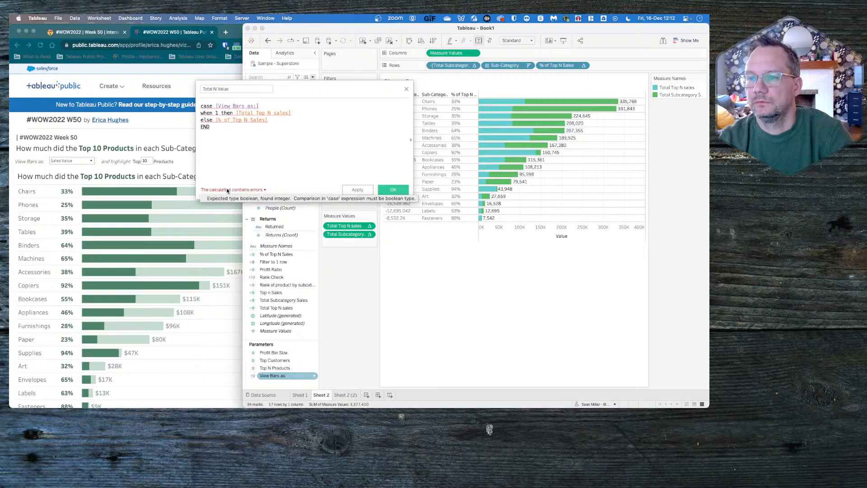
left_click(213, 108)
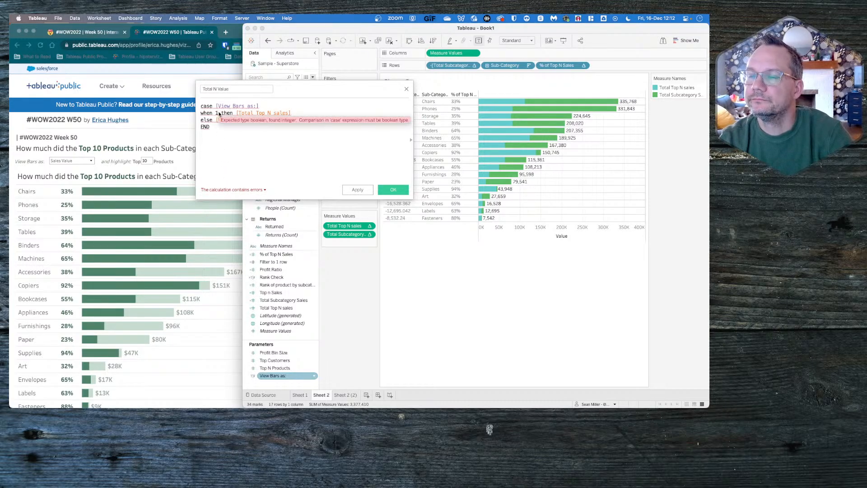
key("BackSpace")
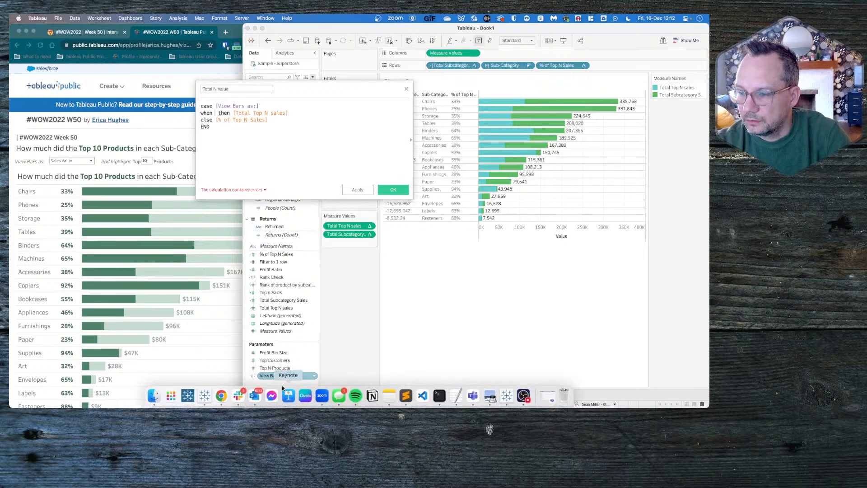
- Check the View Bars as: parameter's definition, then make the Total N Value formula's when condition True and save the calculation
right_click(277, 375)
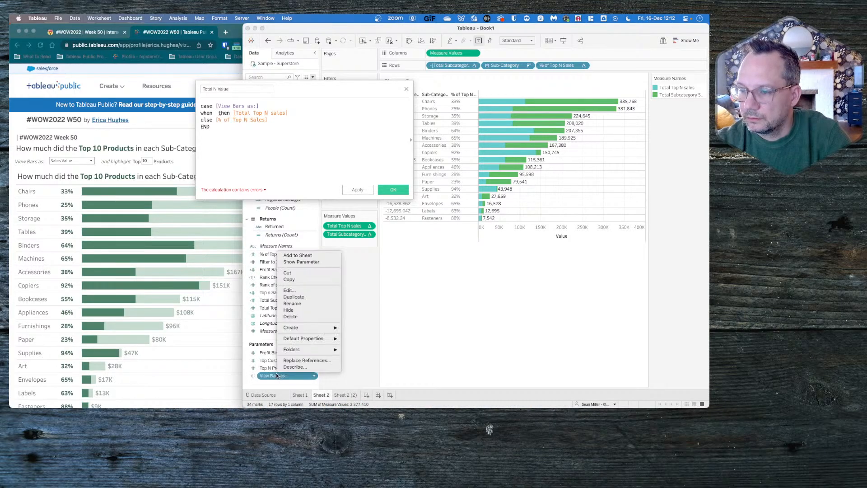
left_click(300, 291)
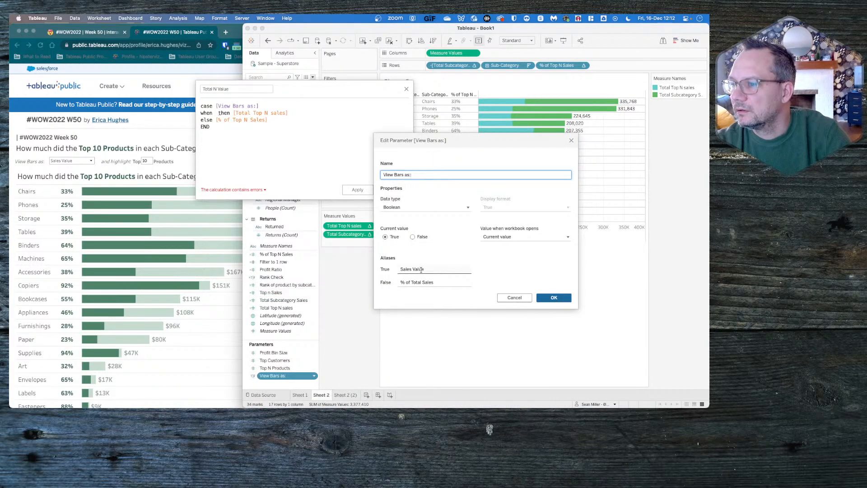
left_click(572, 141)
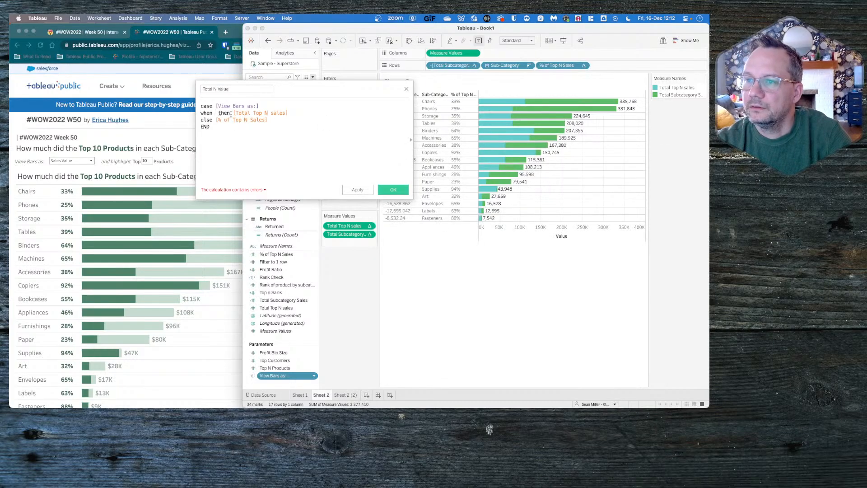
left_click(215, 113)
type("True")
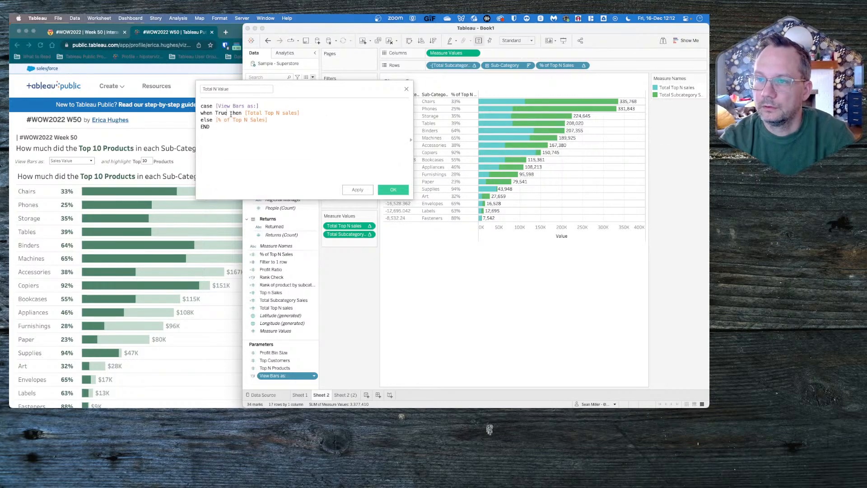
left_click(391, 190)
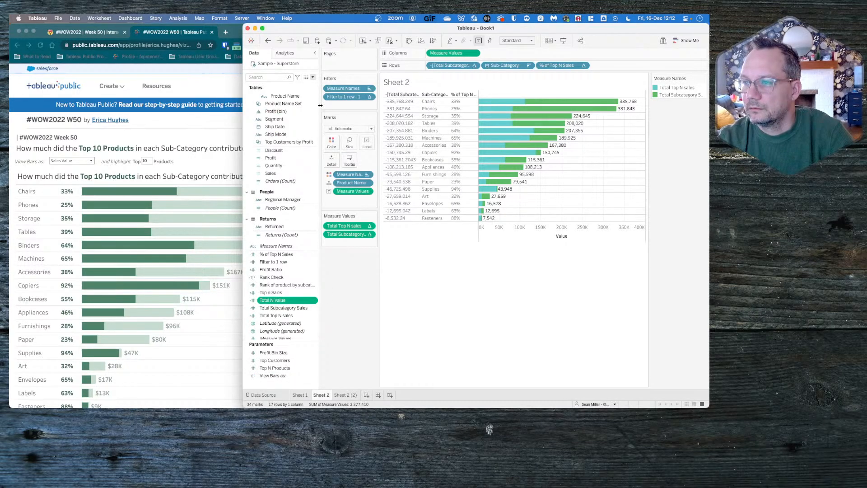
left_click(312, 77)
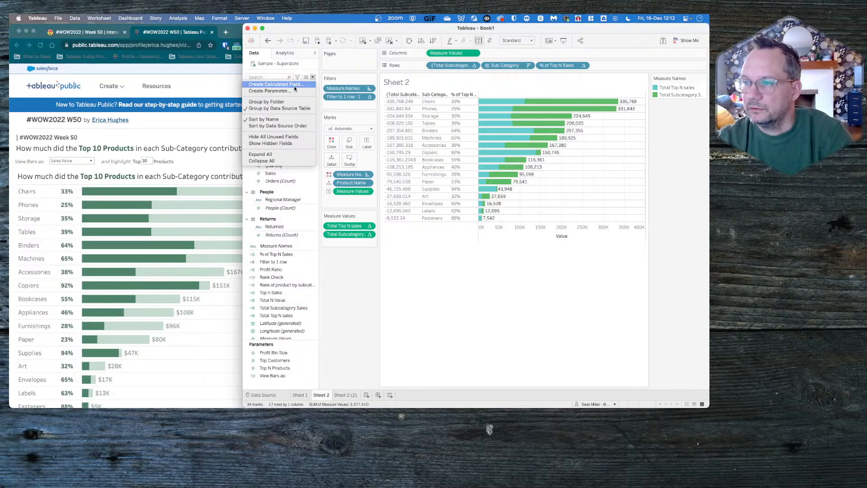
left_click(272, 375)
right_click(272, 375)
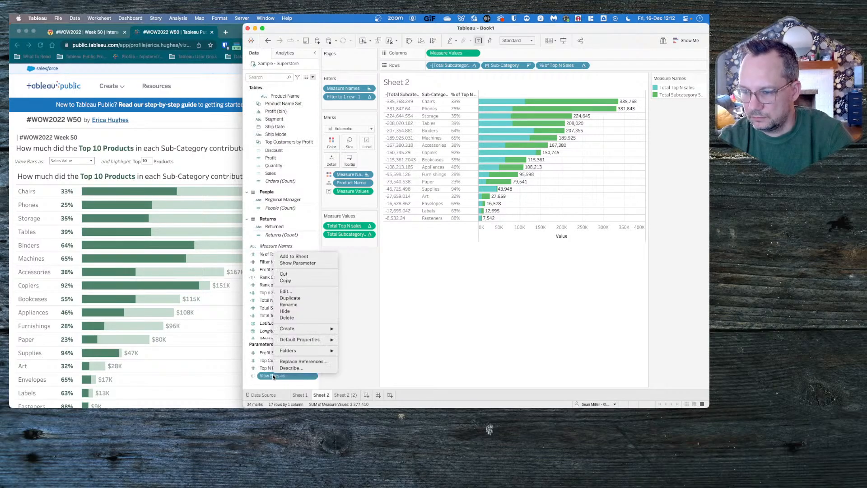
left_click(399, 309)
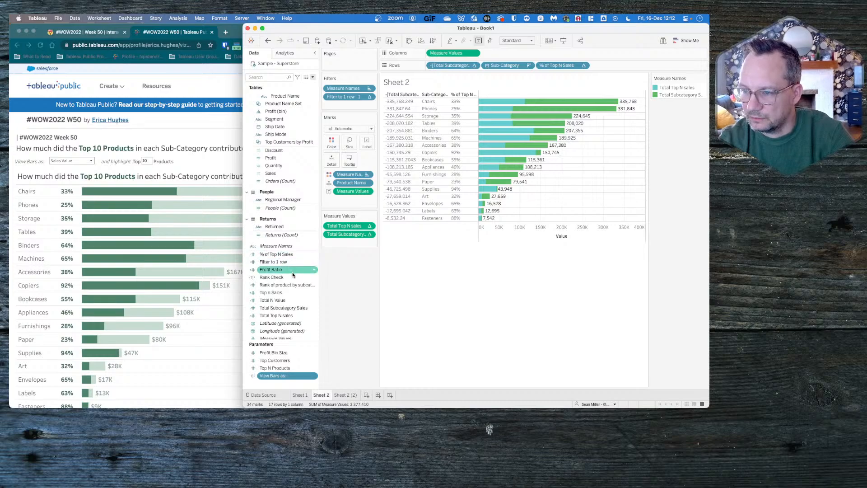
- Duplicate the Total N Value calculation and rename the copy "Total Sub Value"
right_click(280, 300)
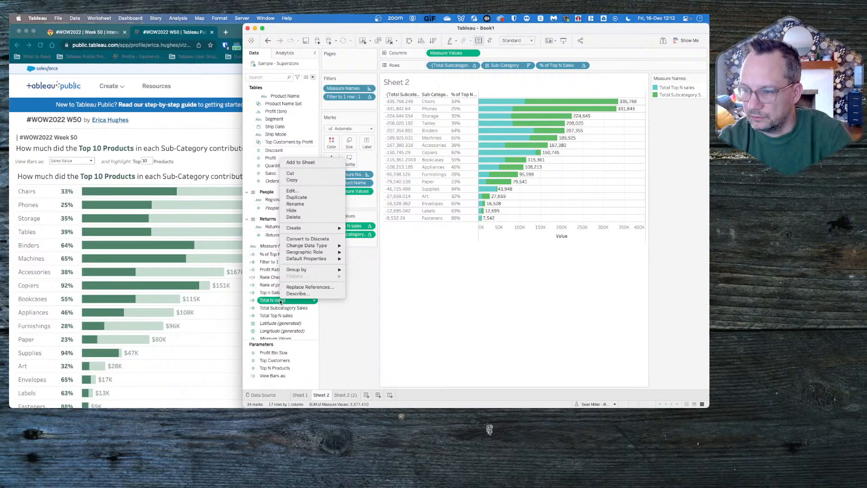
left_click(312, 200)
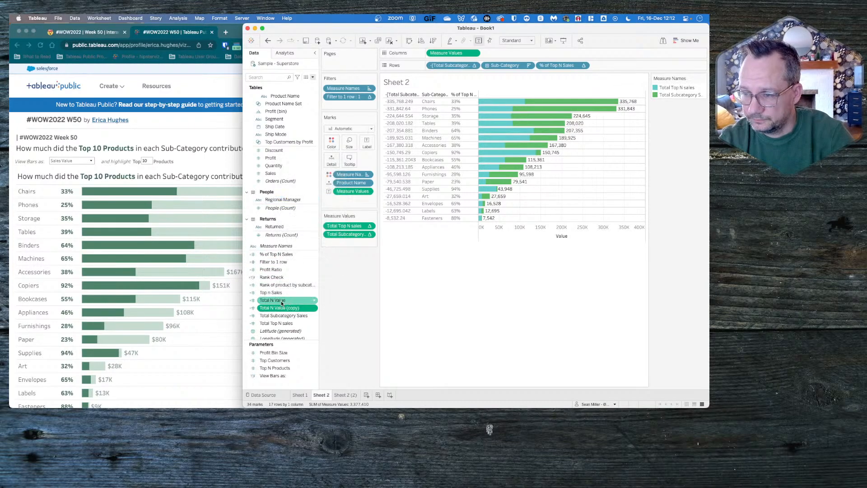
right_click(281, 307)
left_click(293, 198)
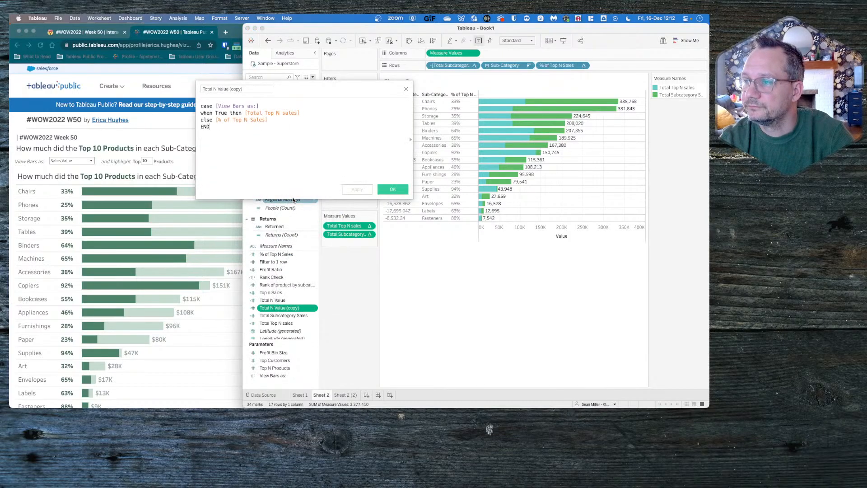
left_click(246, 89)
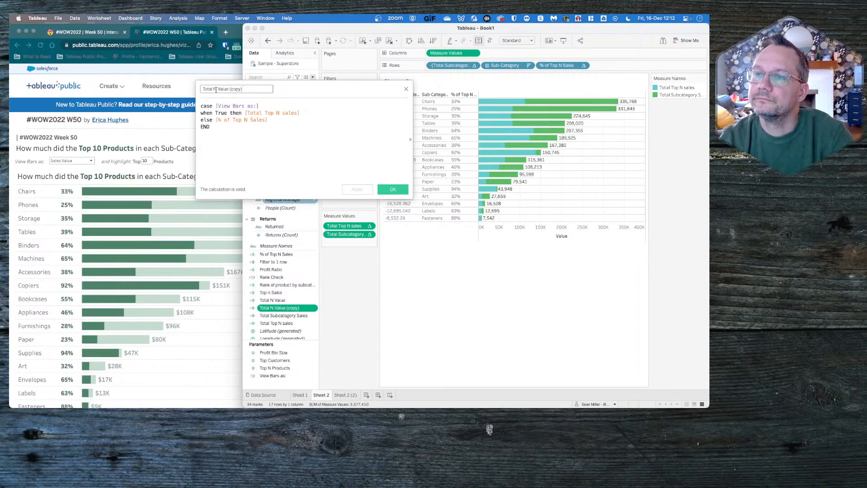
double_click(216, 89)
type("Sub")
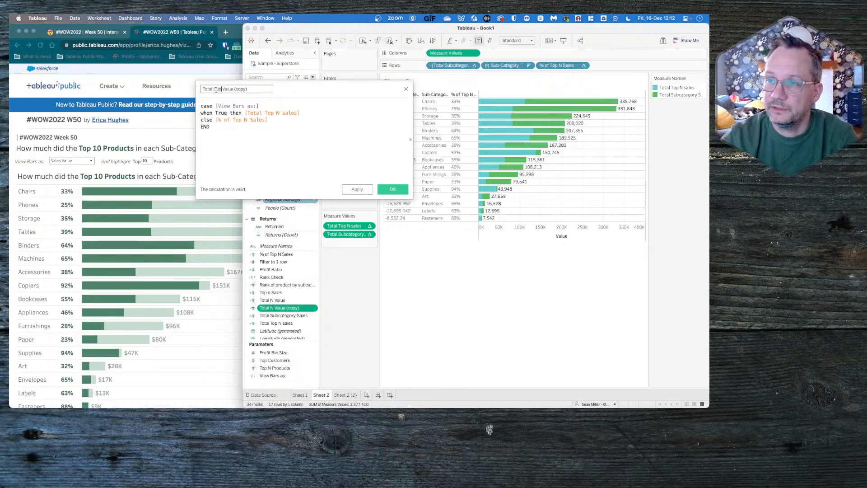
left_click_drag(233, 89, 338, 90)
key("BackSpace")
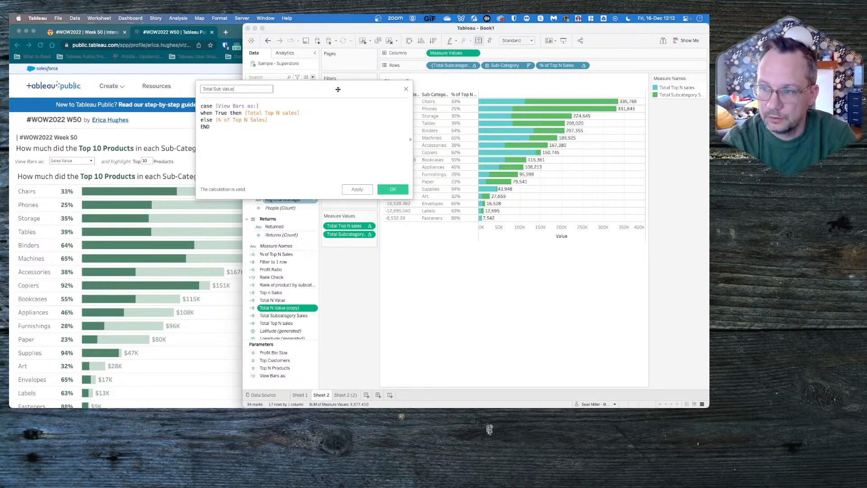
- Make the Total Sub Value formula return [Total Subcategory Sales] when True and else 1, and save it
left_click_drag(300, 113, 247, 113)
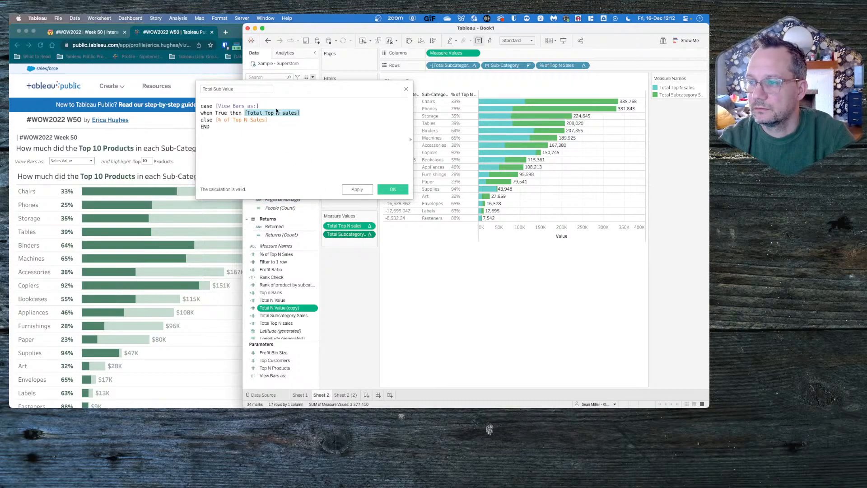
left_click_drag(347, 234, 215, 121)
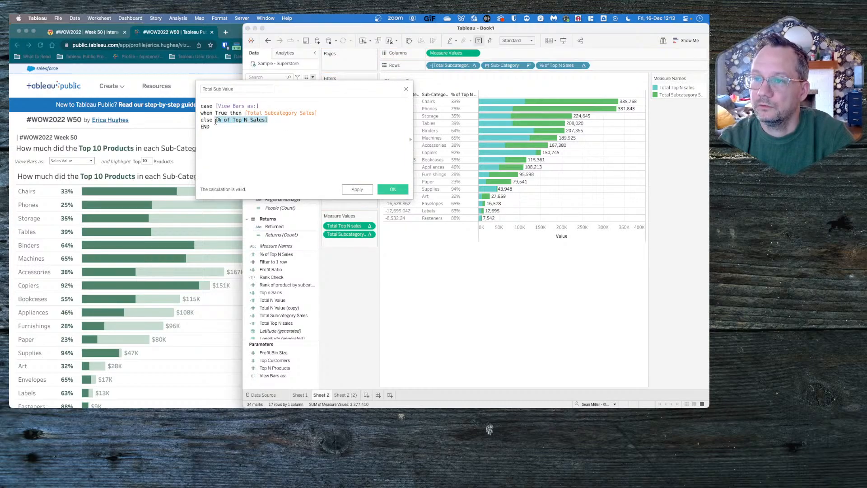
key("BackSpace")
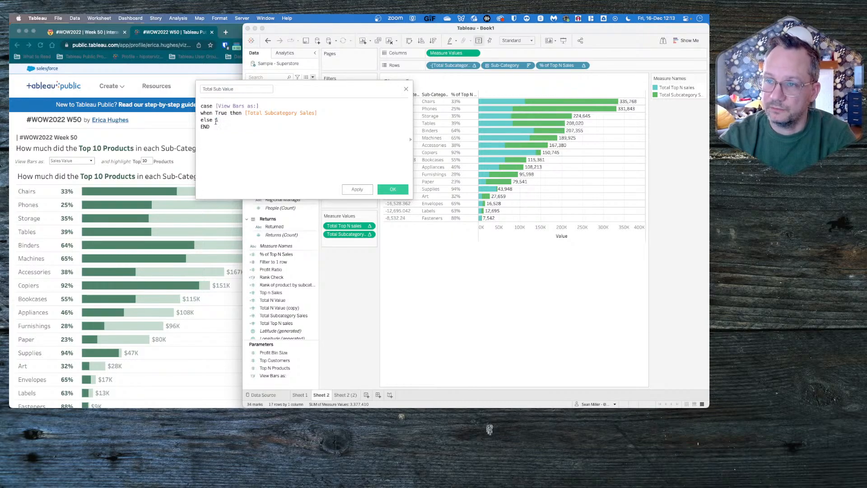
type("1")
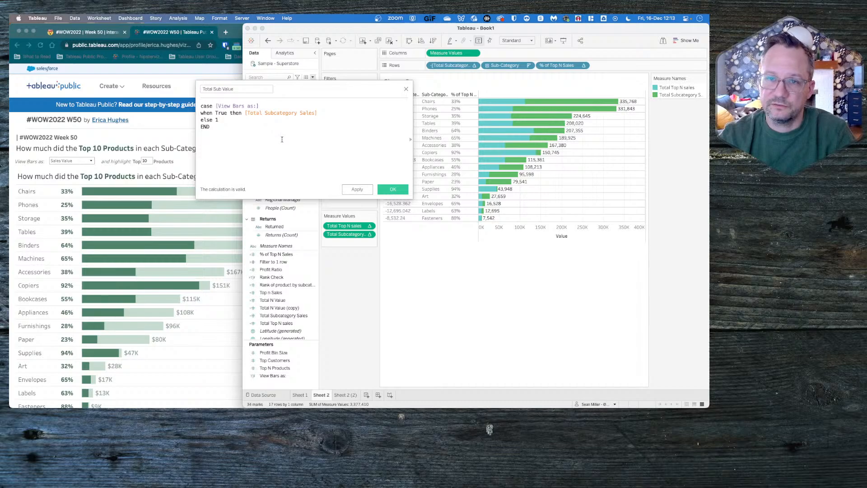
left_click(382, 189)
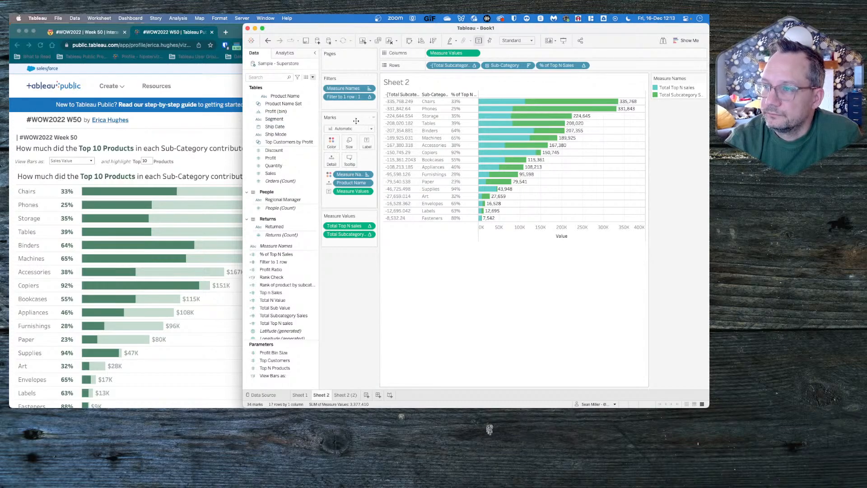
- Filter Measure Names to only Total N Value and Total Sub Value, and place Total Sub Value first among the measure values
left_click(369, 88)
left_click(360, 96)
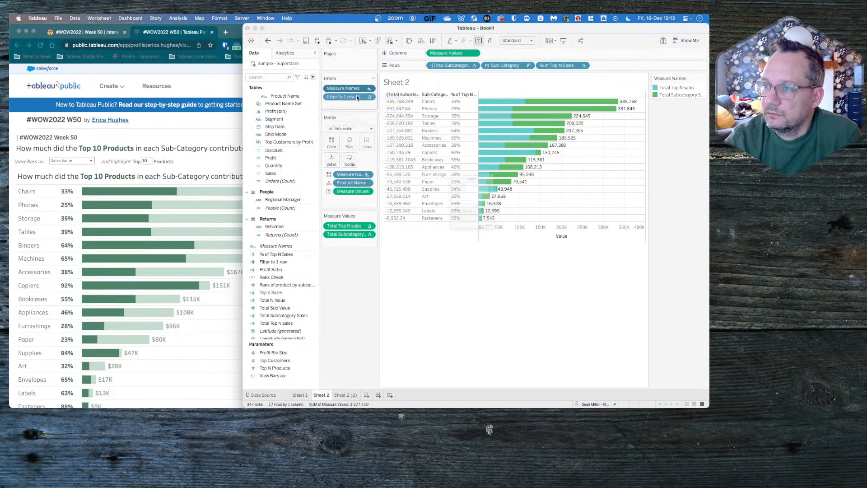
scroll(441, 195, "down", 5)
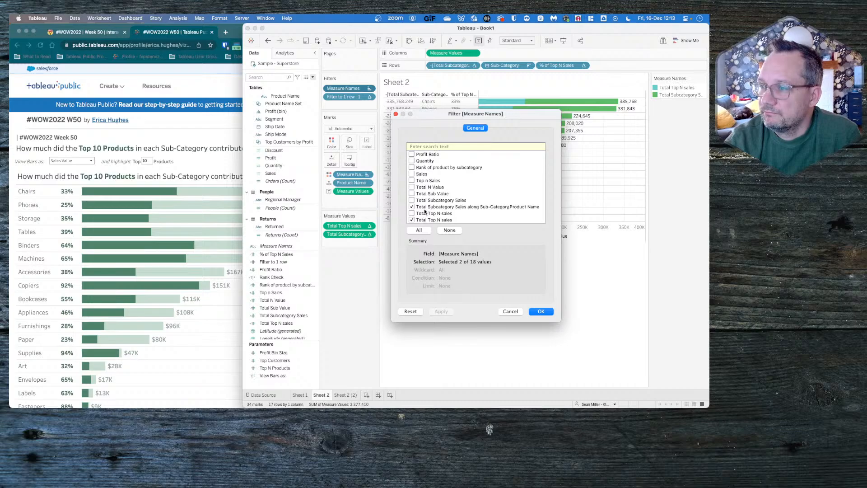
left_click(412, 186)
left_click(412, 194)
left_click(412, 206)
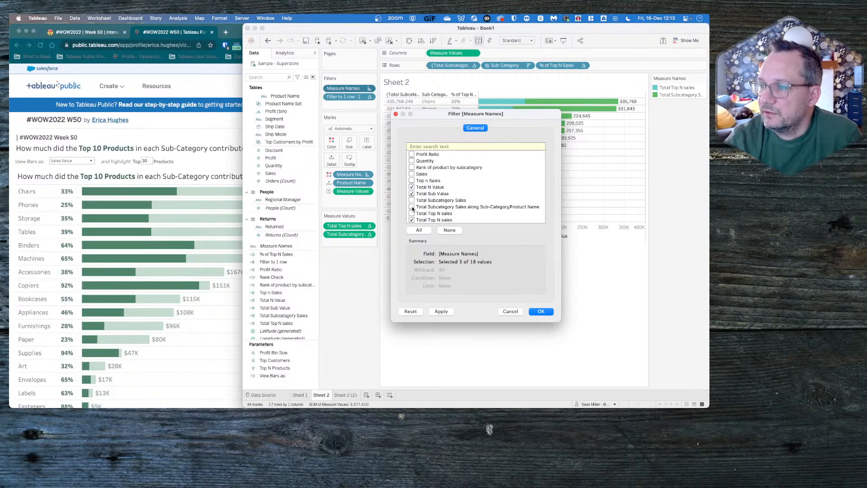
left_click(412, 219)
left_click(441, 311)
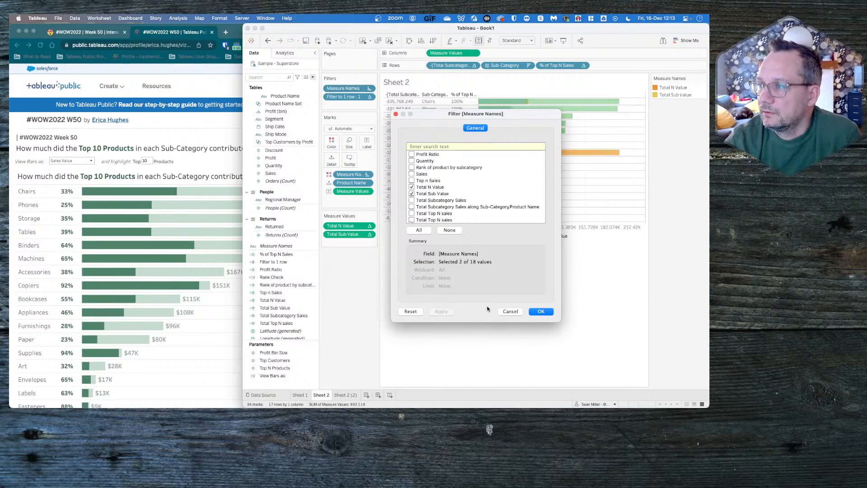
left_click(540, 312)
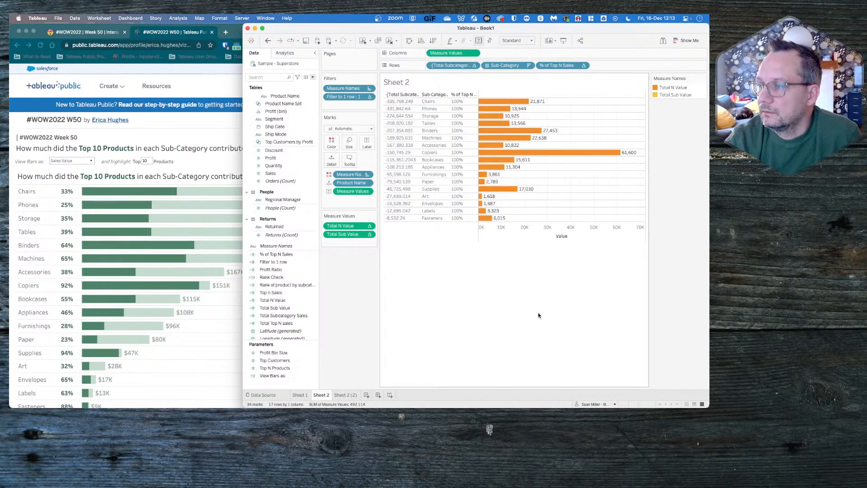
left_click_drag(353, 233, 352, 221)
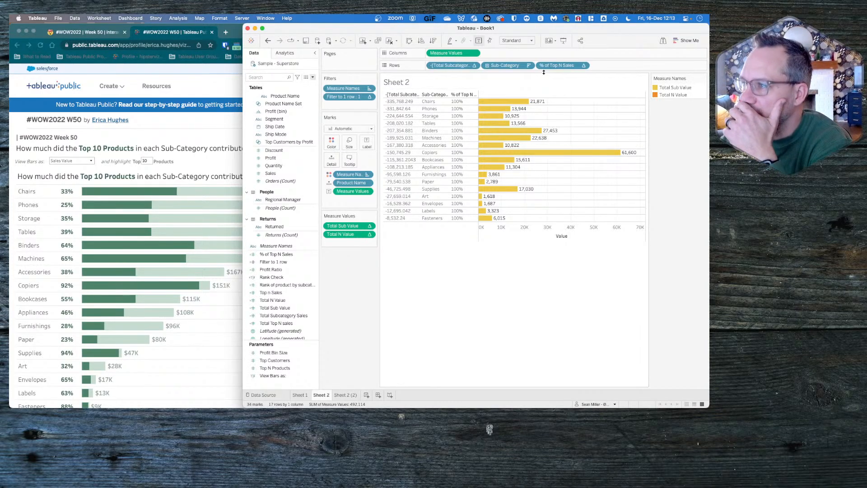
- In the % of Top N Sales table calculation, compute Rank of product by subcategory over Sub-Category and Product Name, restarting every Sub-Category
left_click(584, 65)
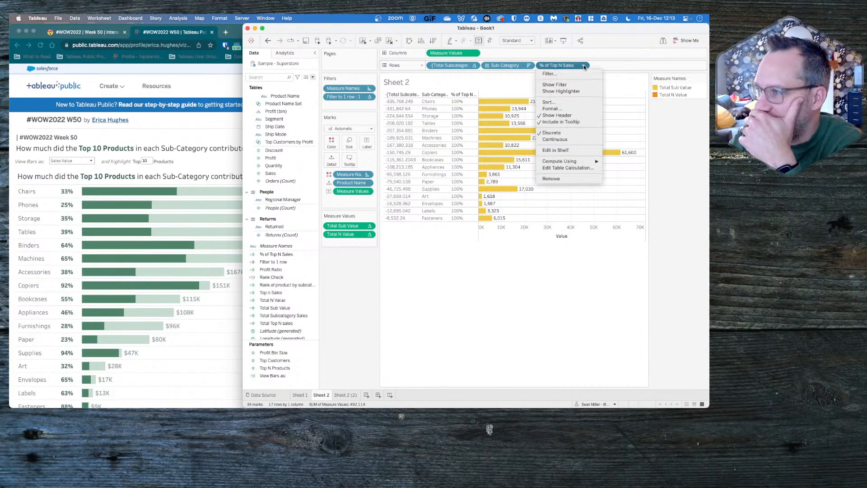
left_click(567, 168)
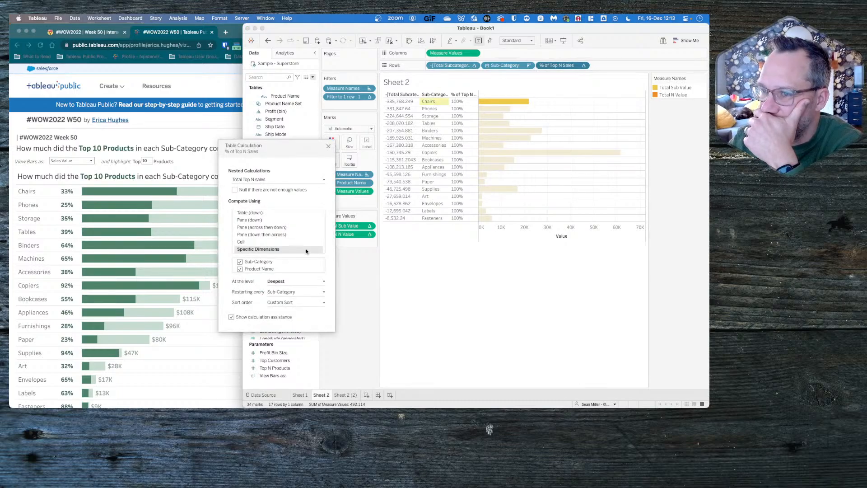
left_click(286, 180)
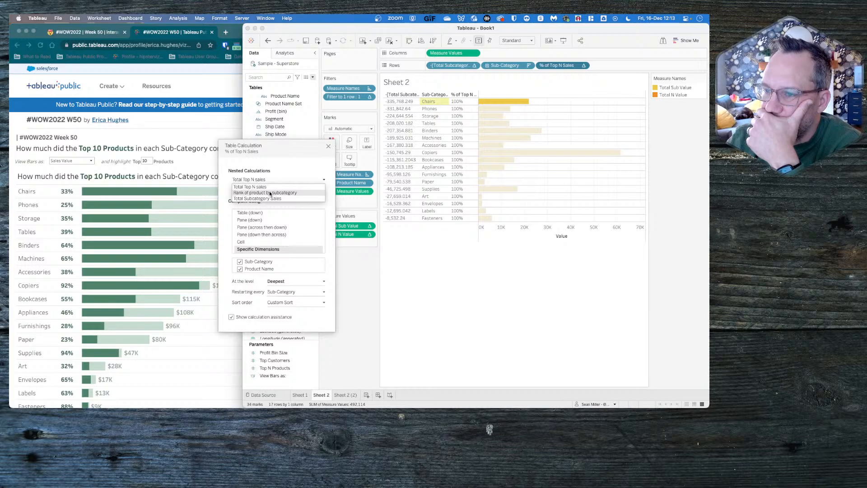
left_click(270, 193)
left_click(248, 239)
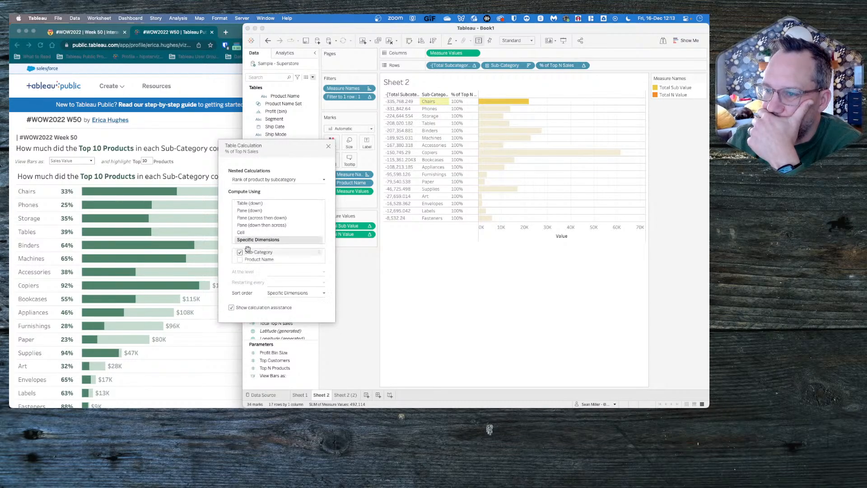
left_click(239, 260)
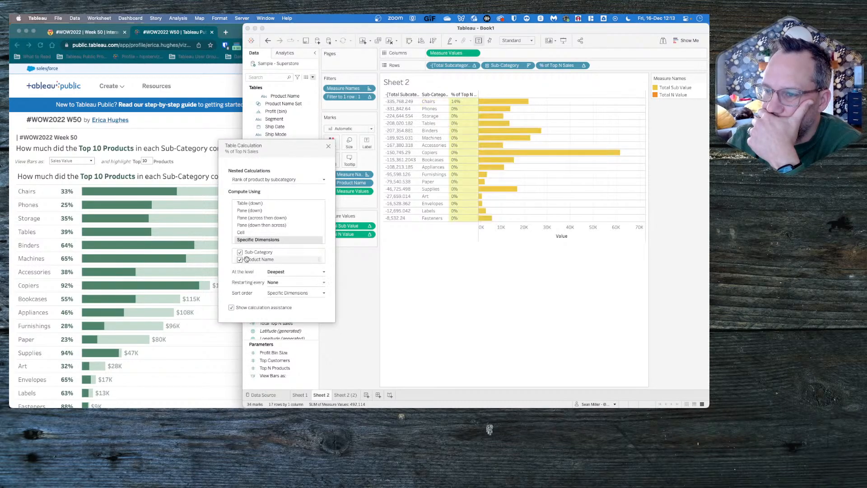
left_click(281, 282)
left_click(283, 295)
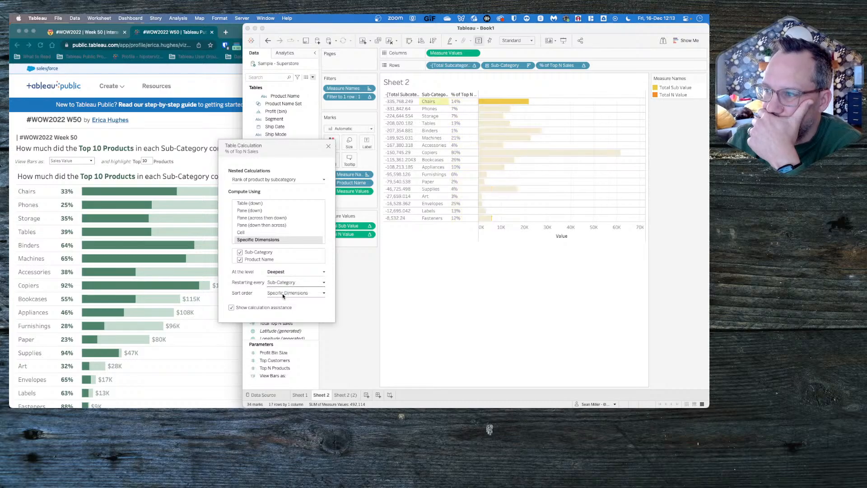
- Set a custom ascending sort by Sum of Sales for Rank of product by subcategory in the % of Top N Sales table calculation
left_click(283, 294)
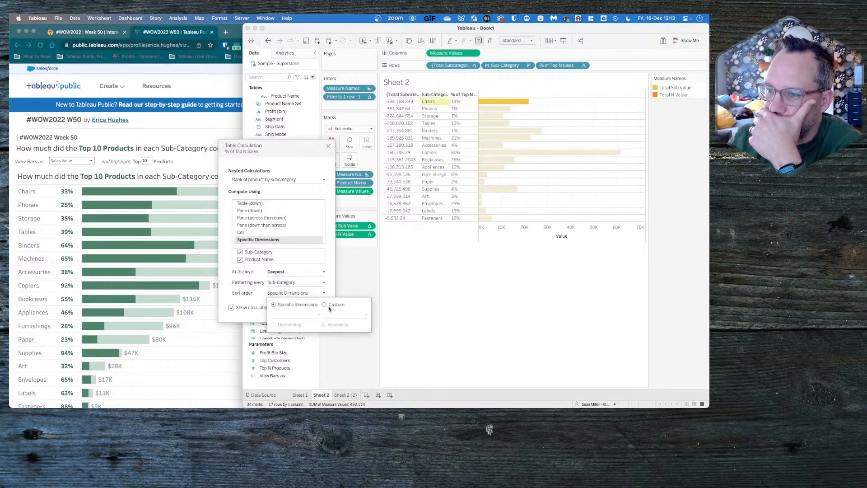
left_click(331, 304)
left_click(299, 314)
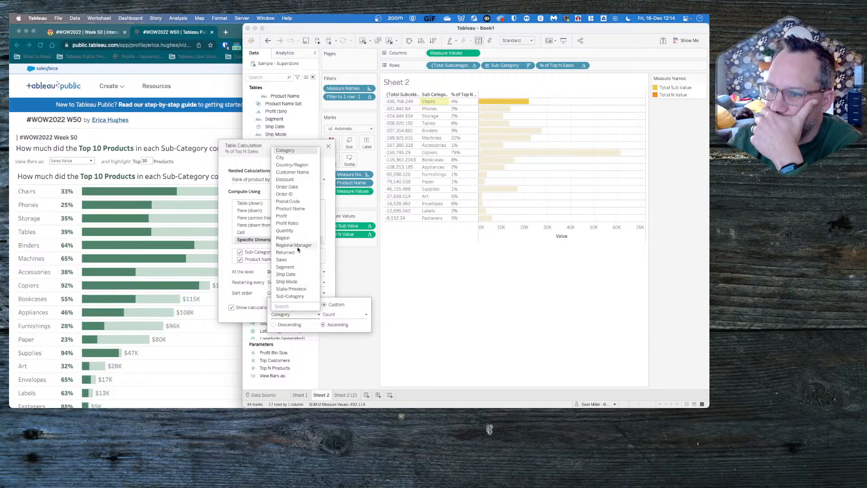
left_click(292, 261)
left_click(334, 314)
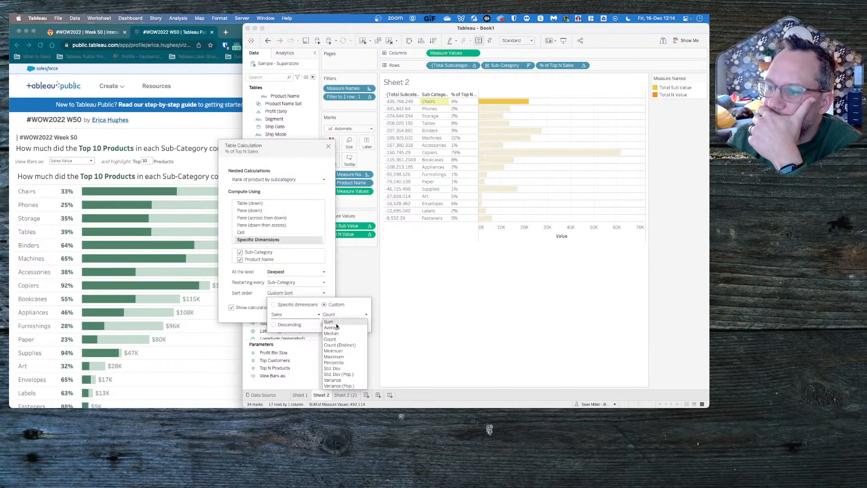
left_click(336, 322)
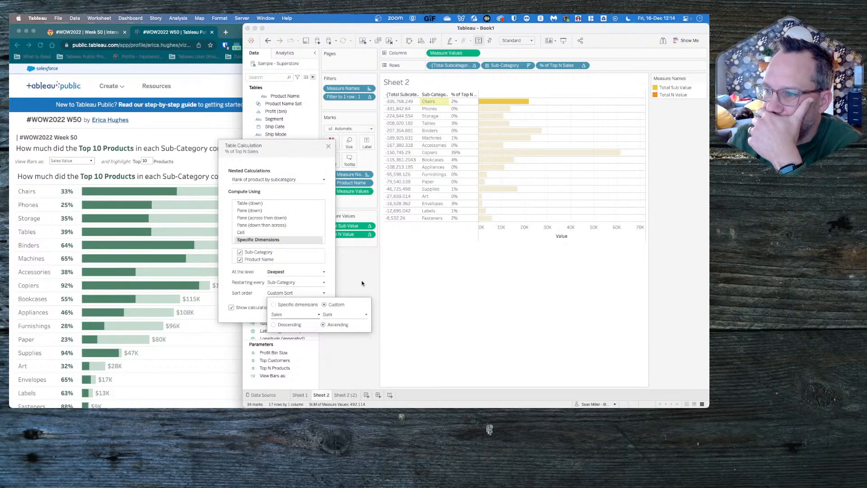
- Review the compute settings of Total Subcategory Sales, Total Top N sales and Rank of product by subcategory within % of Top N Sales
left_click(278, 180)
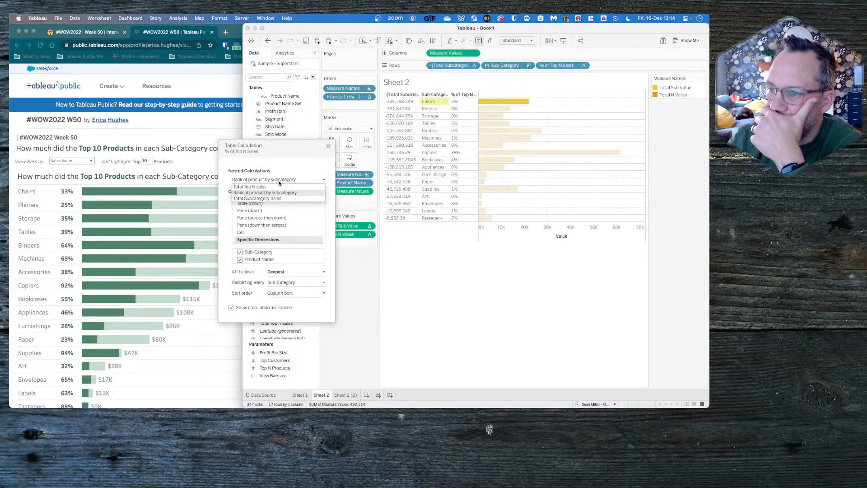
left_click(258, 199)
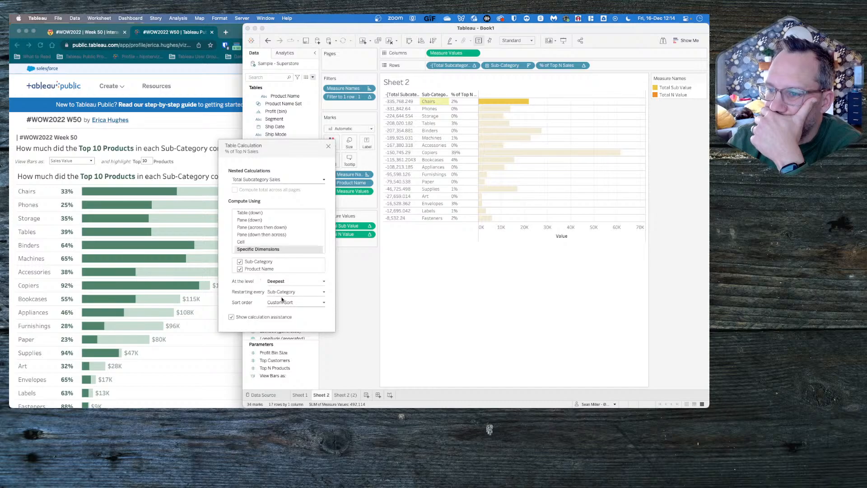
left_click(261, 181)
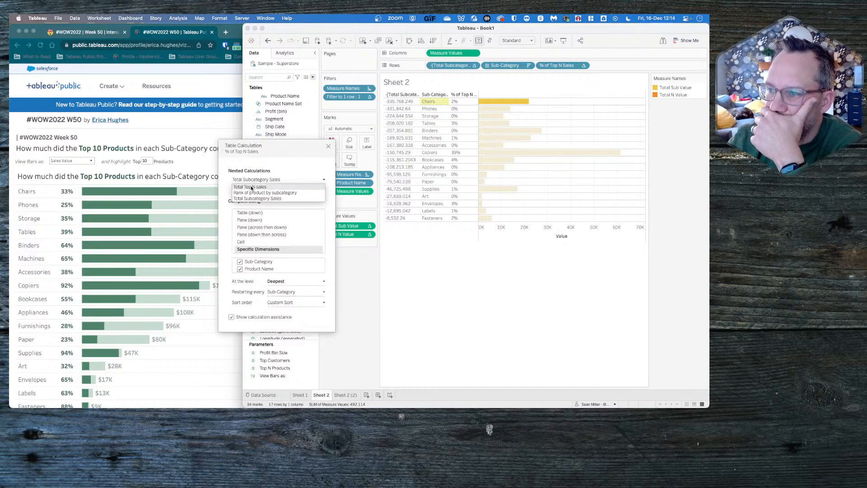
left_click(254, 187)
left_click(261, 181)
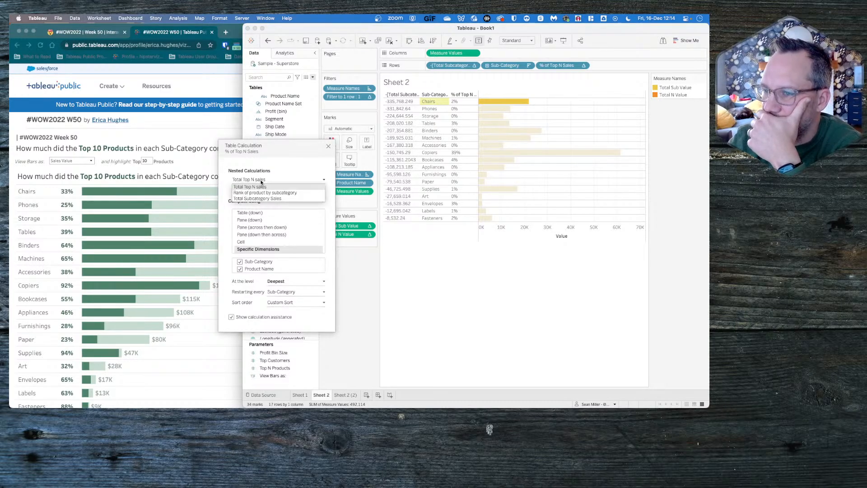
left_click(261, 193)
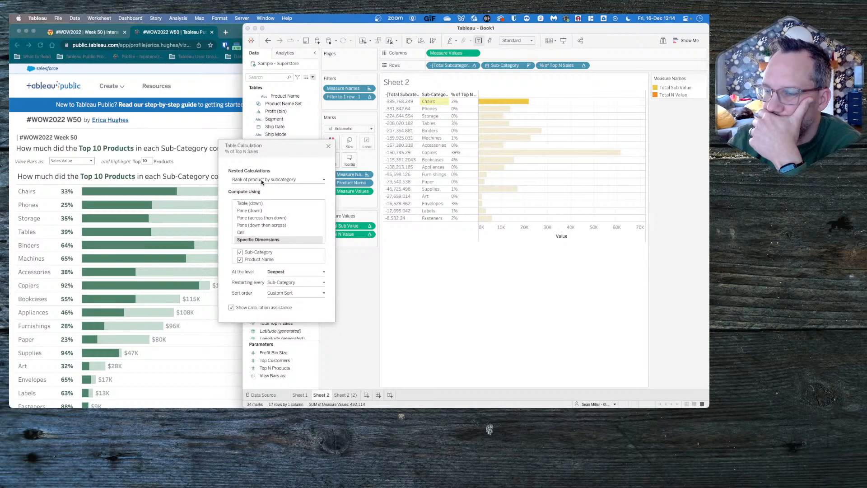
left_click(261, 180)
left_click(261, 199)
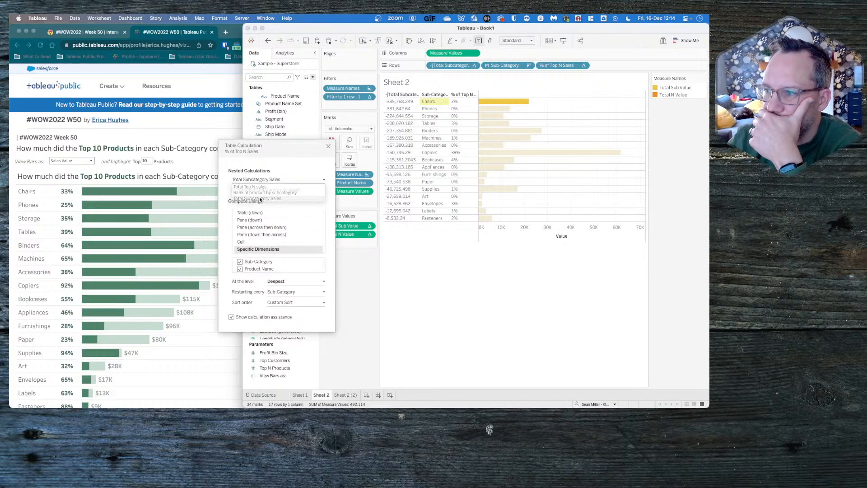
left_click(328, 146)
left_click(369, 227)
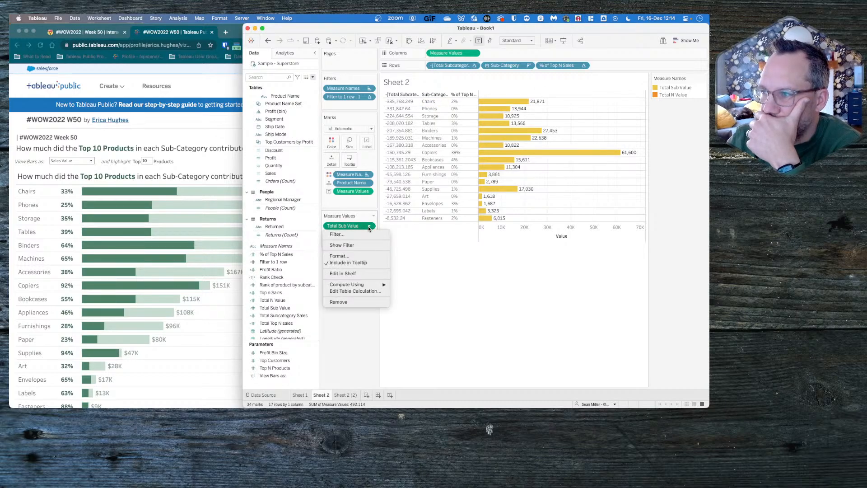
left_click(583, 66)
left_click(583, 66)
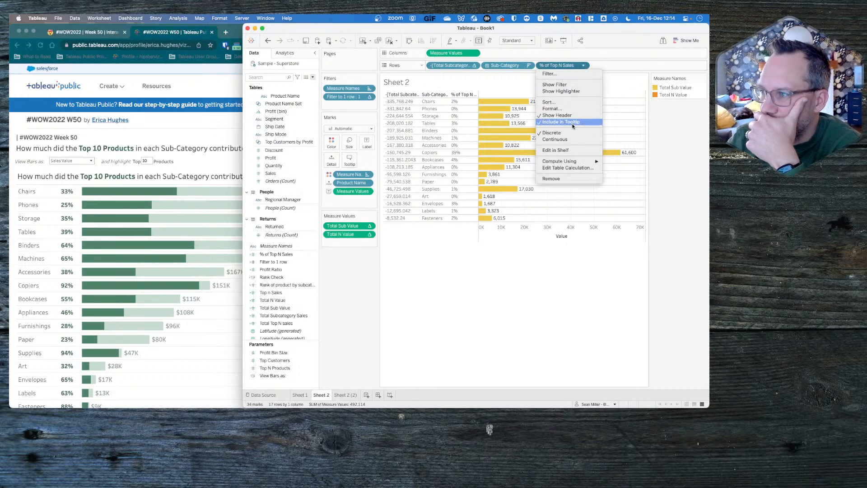
left_click(564, 167)
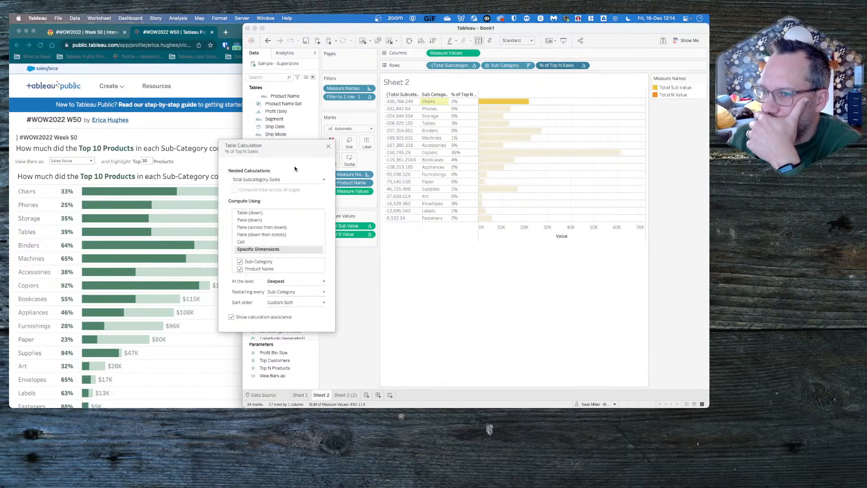
left_click(329, 146)
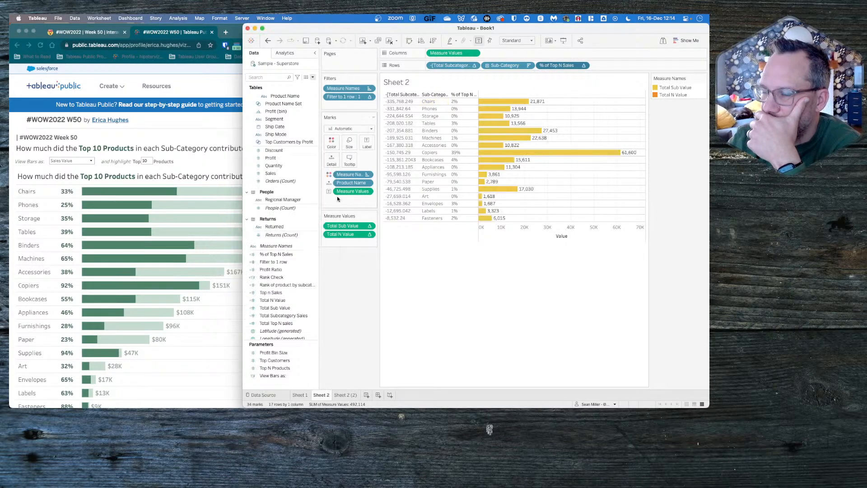
left_click(370, 226)
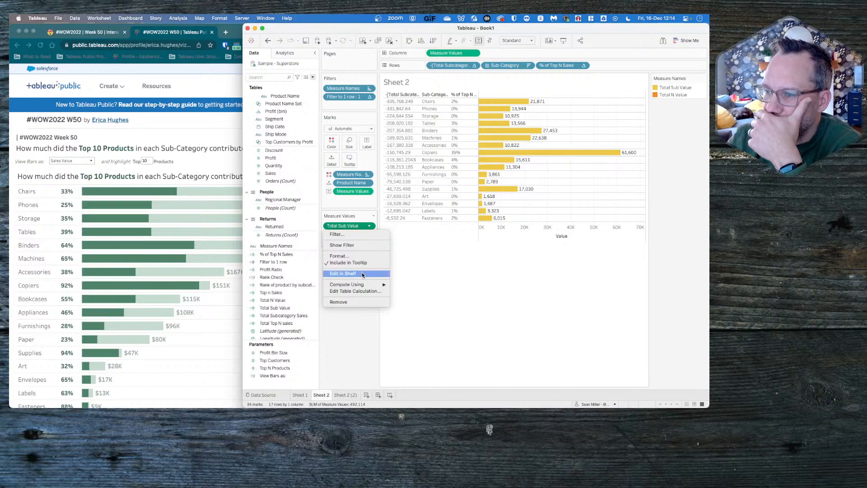
left_click(360, 224)
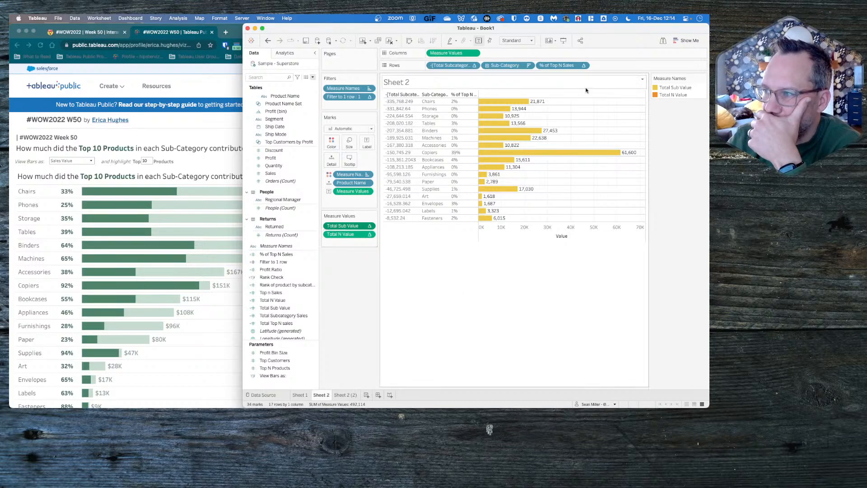
- Compute % of Top N Sales, Total Sub Value and Total N Value using Product Name
left_click(584, 66)
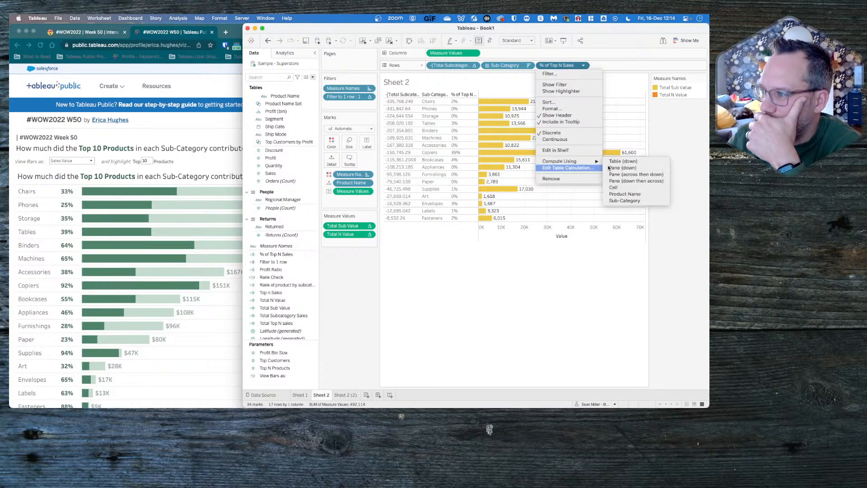
left_click(626, 194)
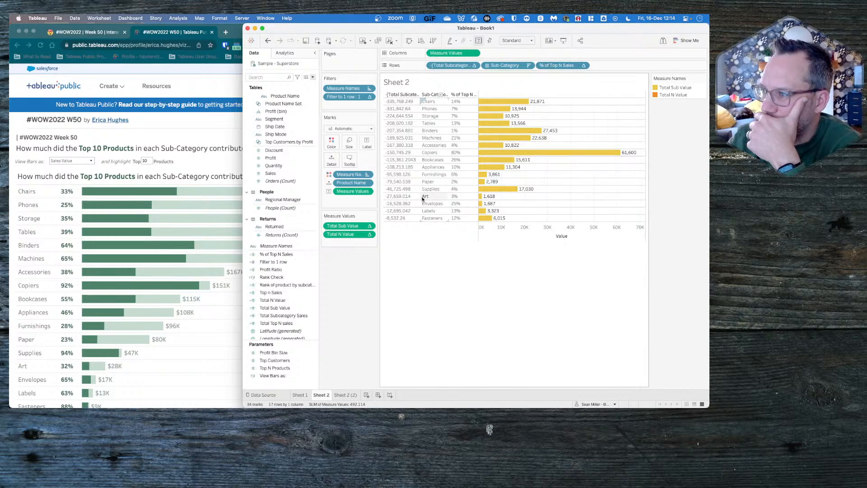
left_click(368, 226)
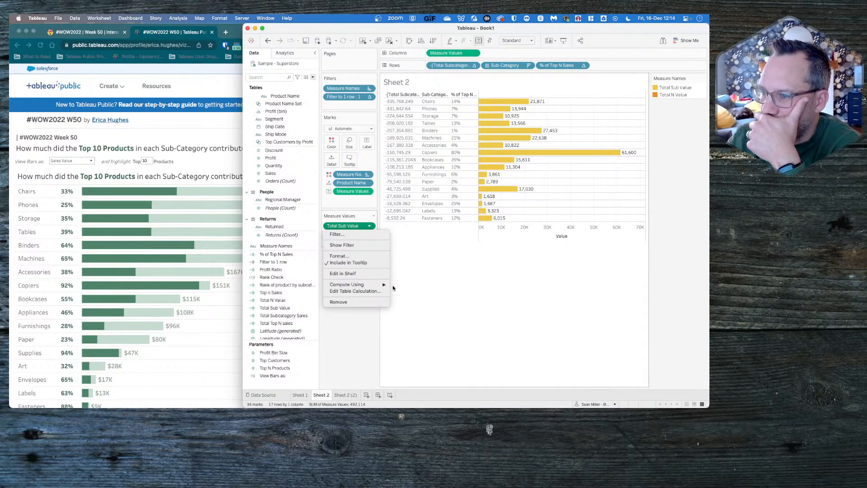
mouse_move(382, 284)
left_click(406, 318)
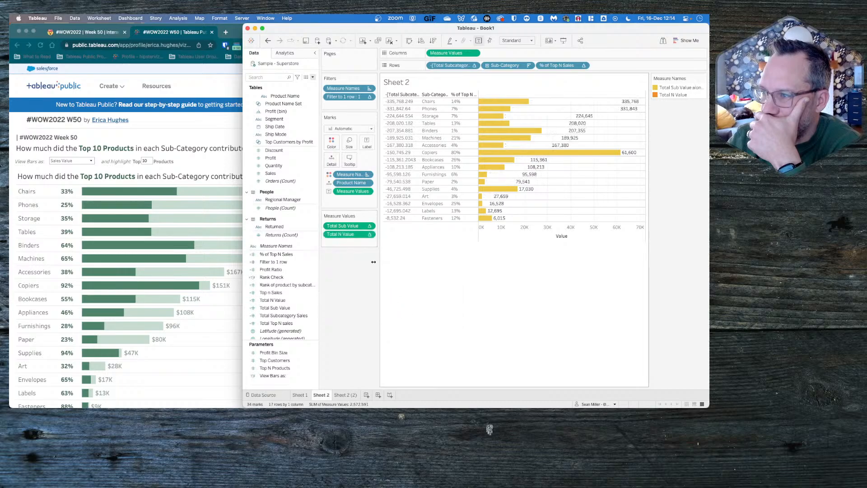
left_click(369, 234)
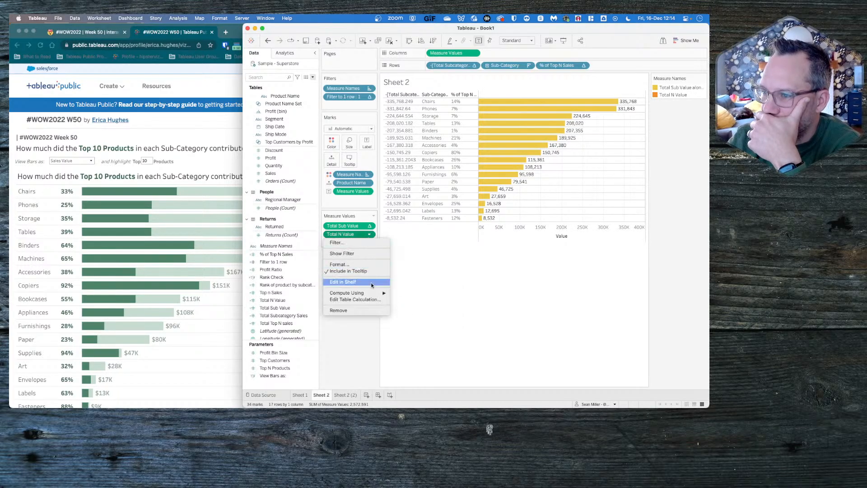
mouse_move(386, 293)
left_click(407, 325)
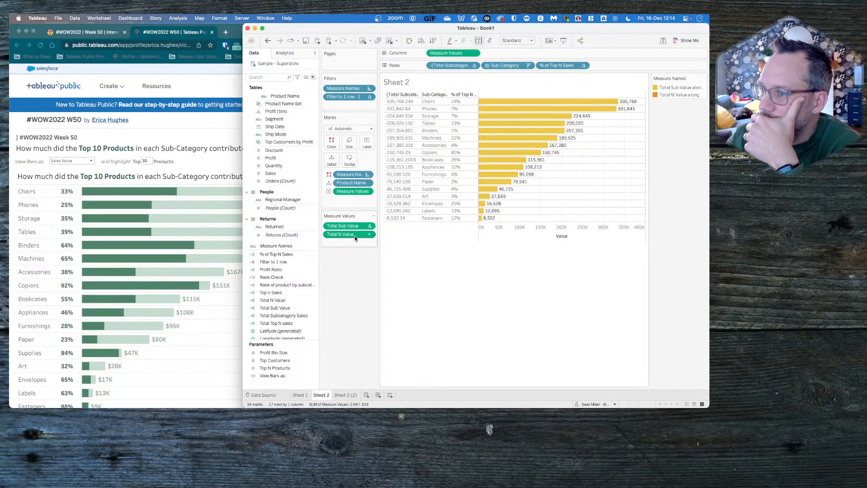
- Place Total N Value first among the measure values and inspect its Chairs bar segment
left_click_drag(354, 235, 352, 224)
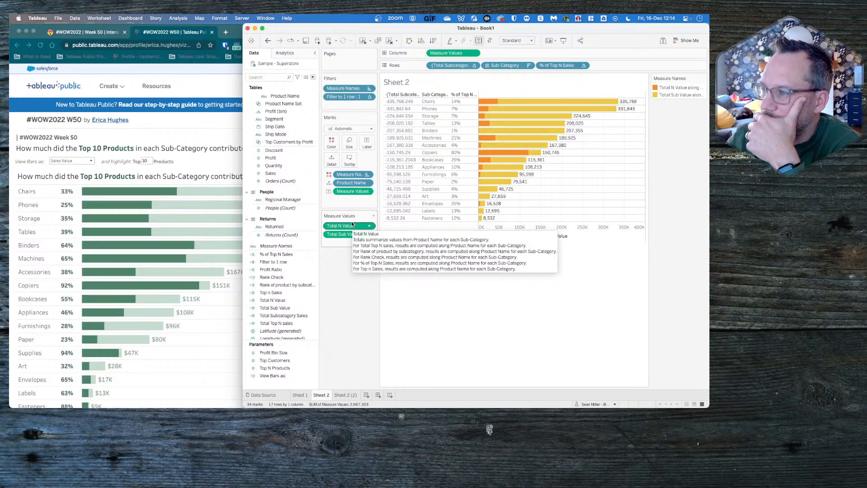
mouse_move(492, 102)
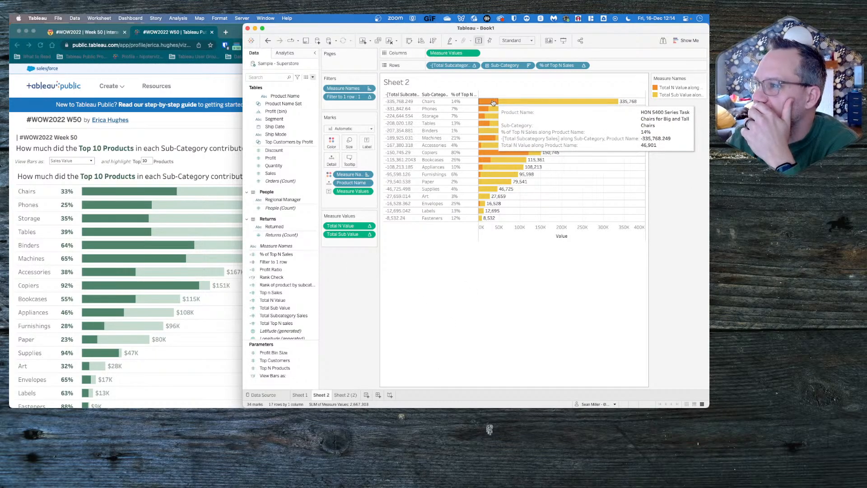
left_click(493, 102)
left_click(493, 103)
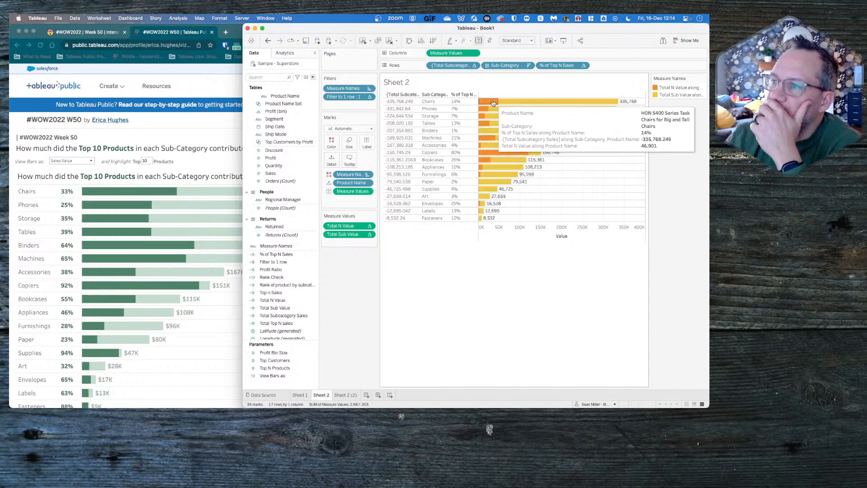
- Custom-sort Total Subcategory Sales by Sum of Sales, descending, in the % of Top N Sales table calculation
left_click(583, 66)
mouse_move(581, 161)
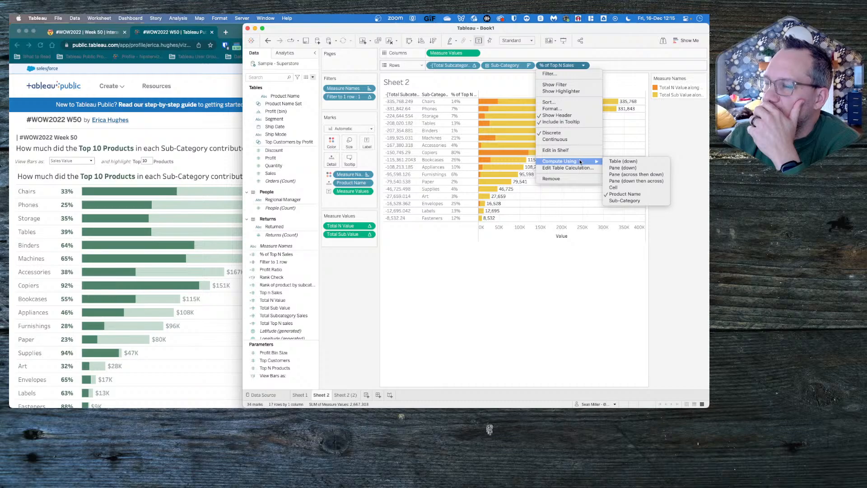
left_click(568, 168)
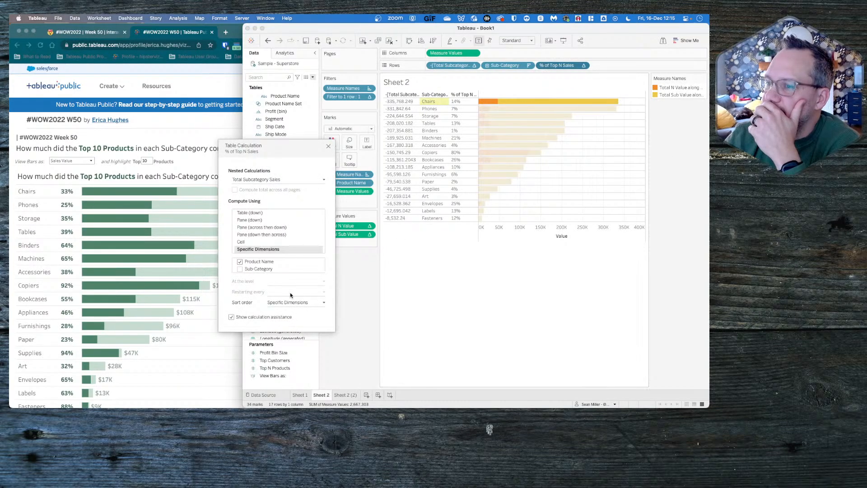
left_click(281, 303)
left_click(330, 313)
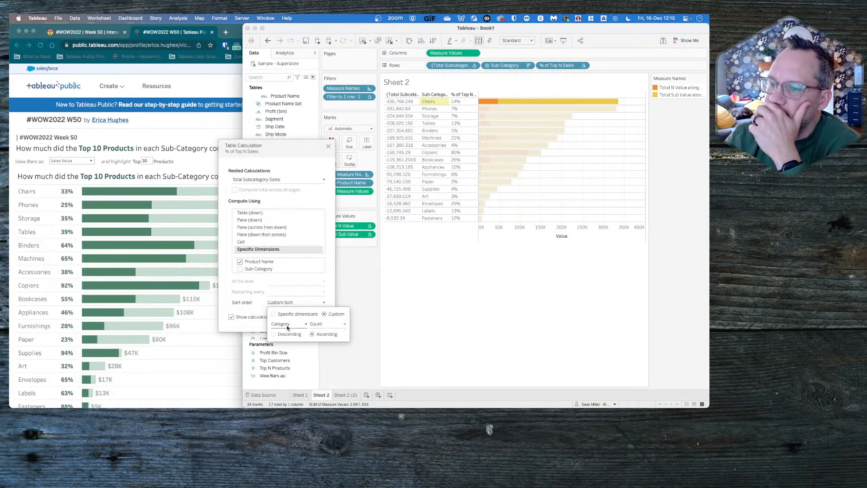
left_click(284, 328)
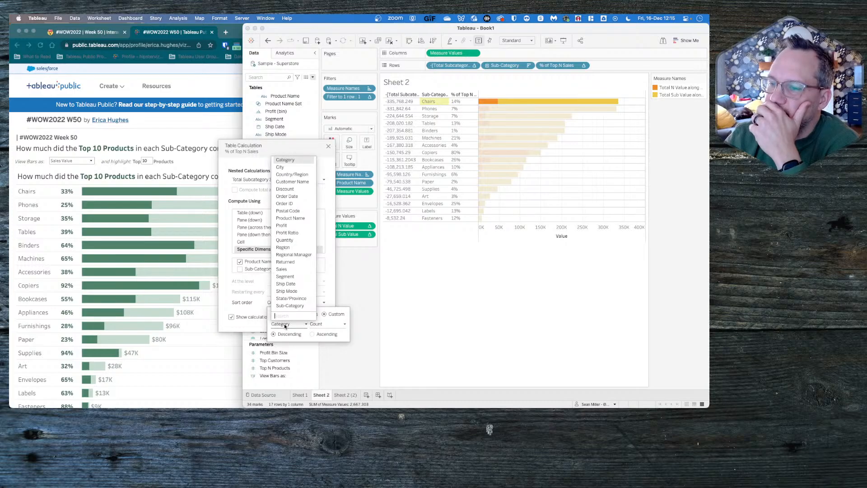
left_click(295, 270)
left_click(327, 324)
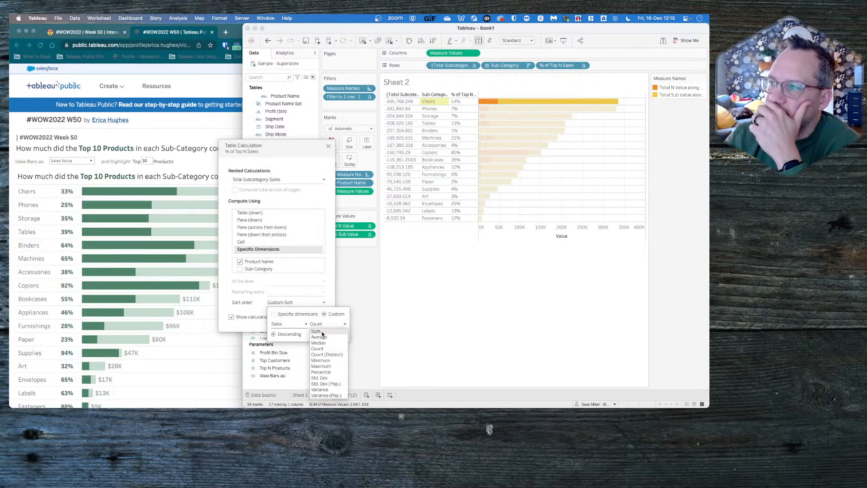
left_click(322, 332)
left_click(383, 273)
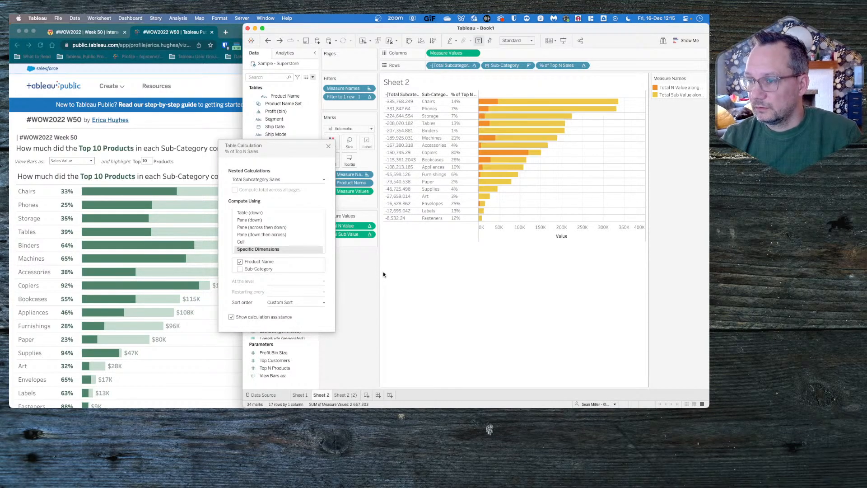
left_click(328, 146)
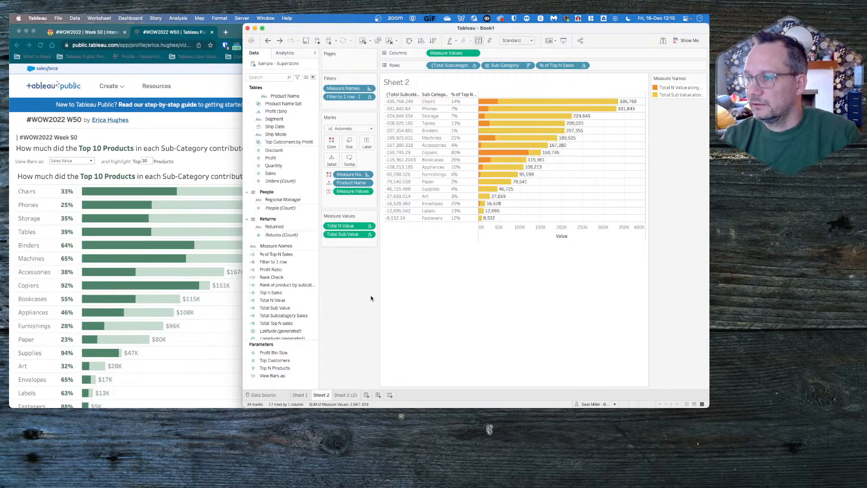
- Undo the measure reordering, the Product Name compute settings and the custom table calculation sorts
key("super+z")
key("super+z")
key("super+z")
key("super+z")
key("super+z")
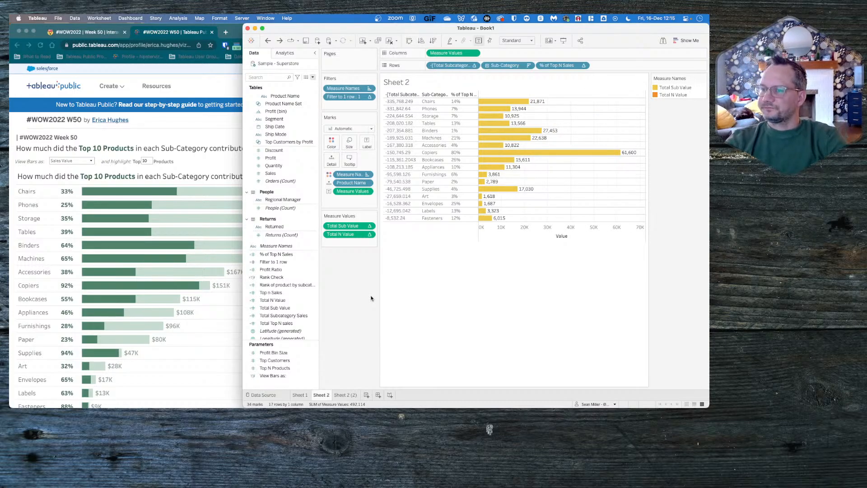
key("super+z")
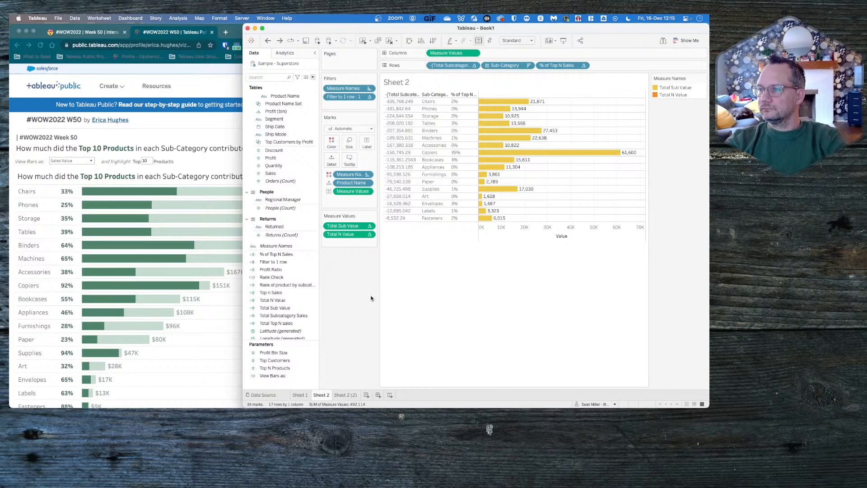
key("super+z")
key("super+z")
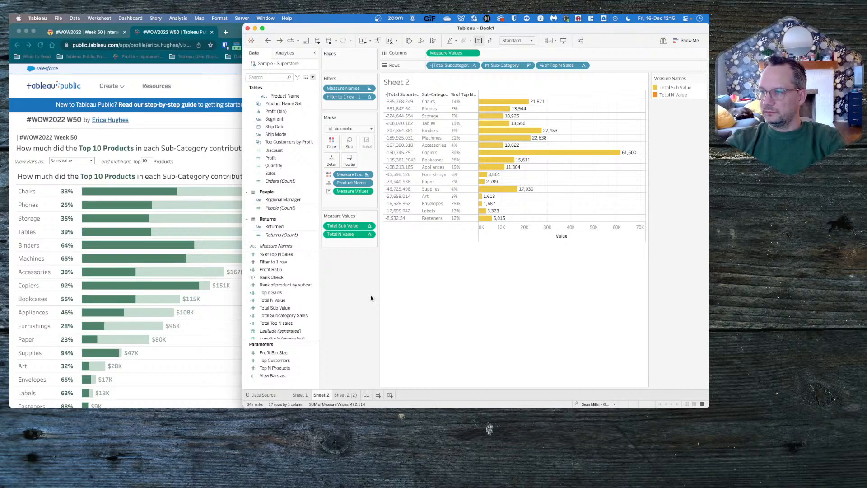
- Undo the remaining changes back to Total Top N sales and Total Subcategory Sales as the measure values
key("super+z")
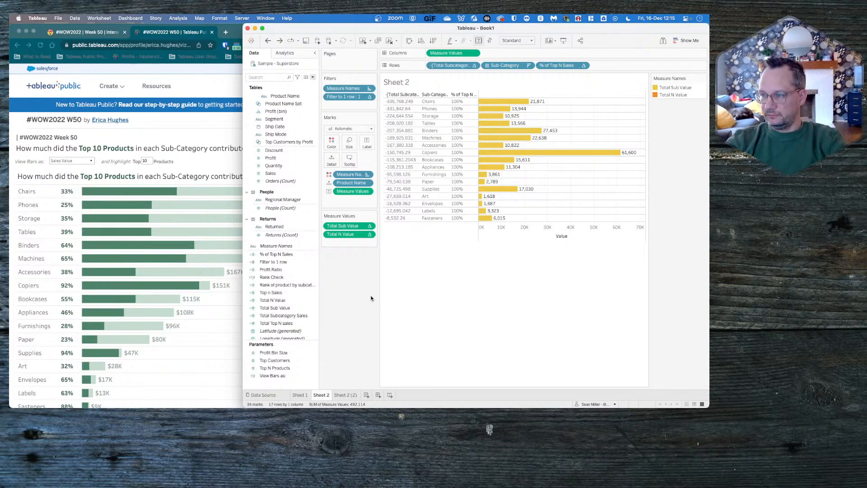
key("super+z")
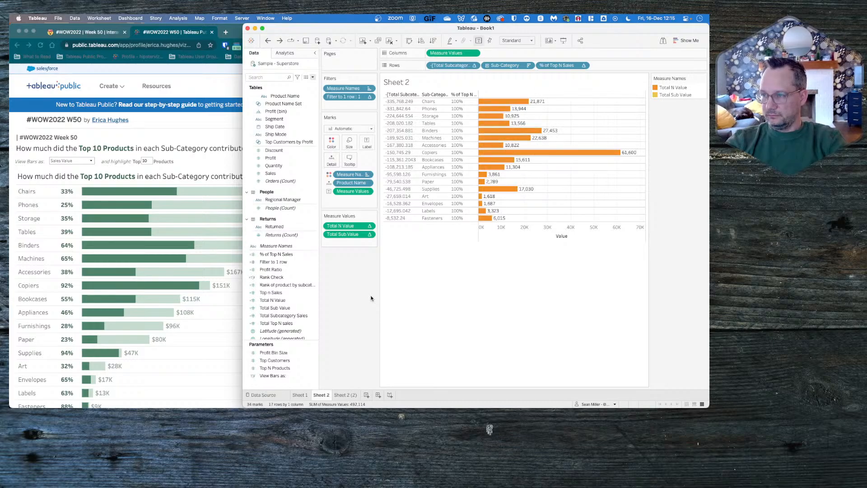
key("super+z")
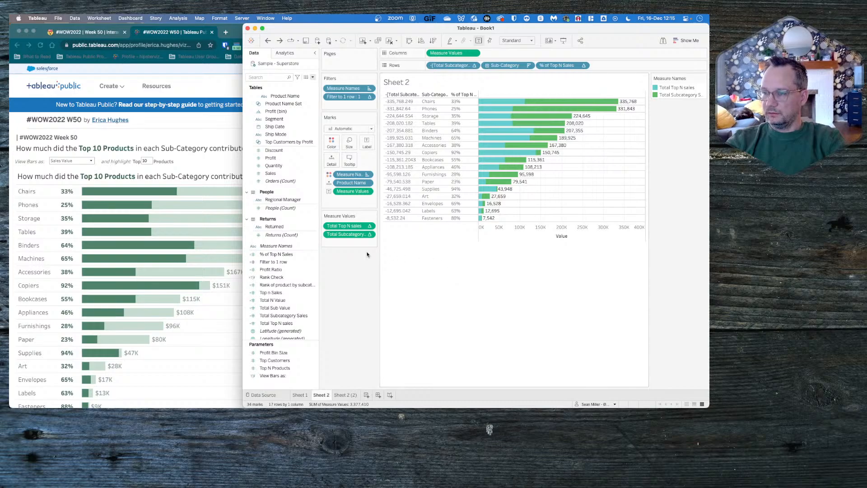
- Review the table calculation settings of Total Top N sales, including its nested product rank, and of Total Subcategory Sales
left_click(369, 225)
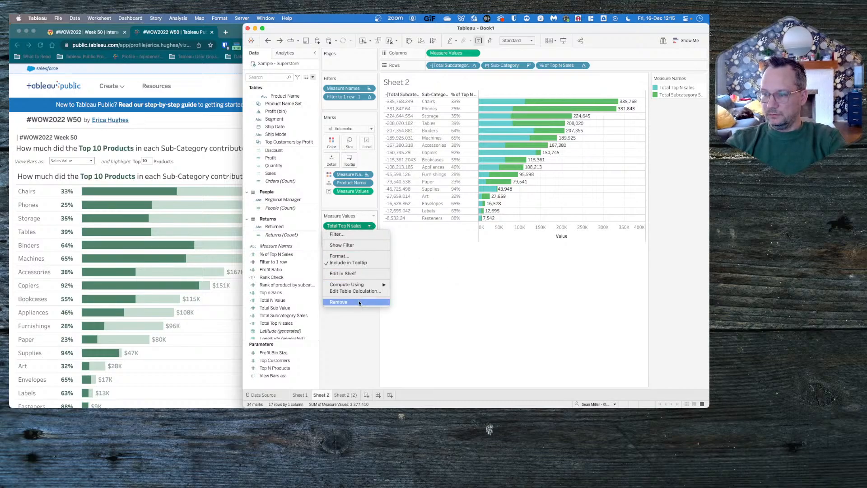
key("Escape")
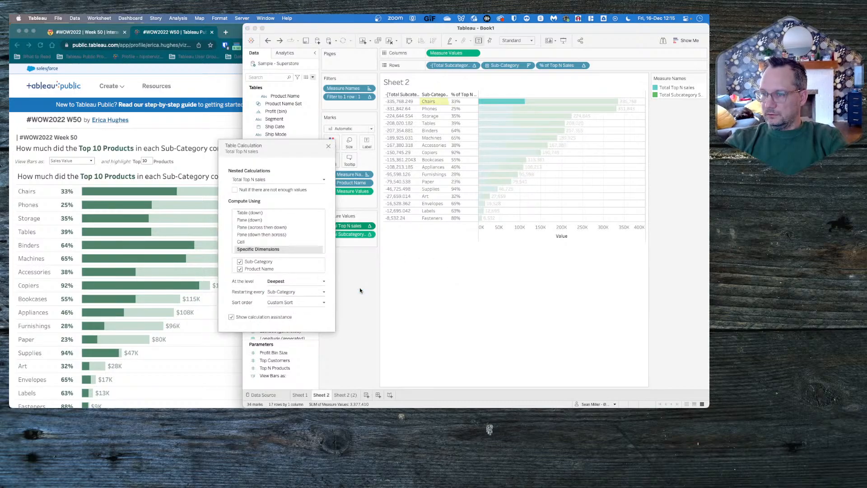
left_click(274, 180)
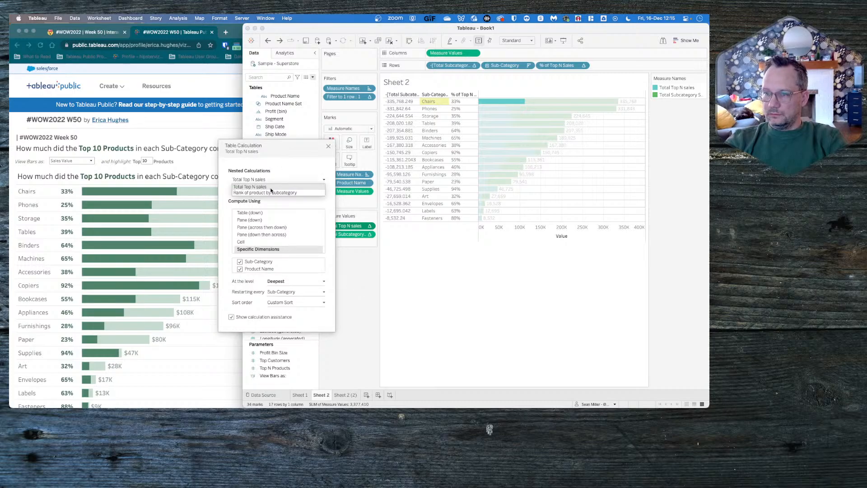
left_click(268, 192)
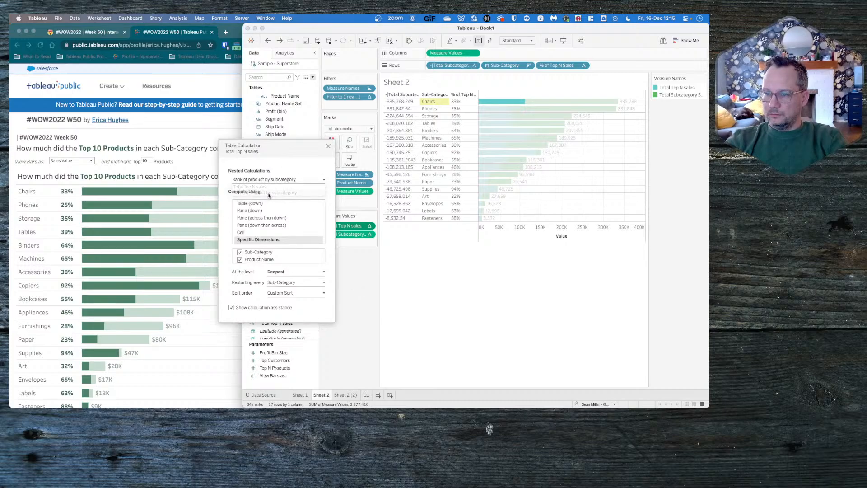
left_click(269, 180)
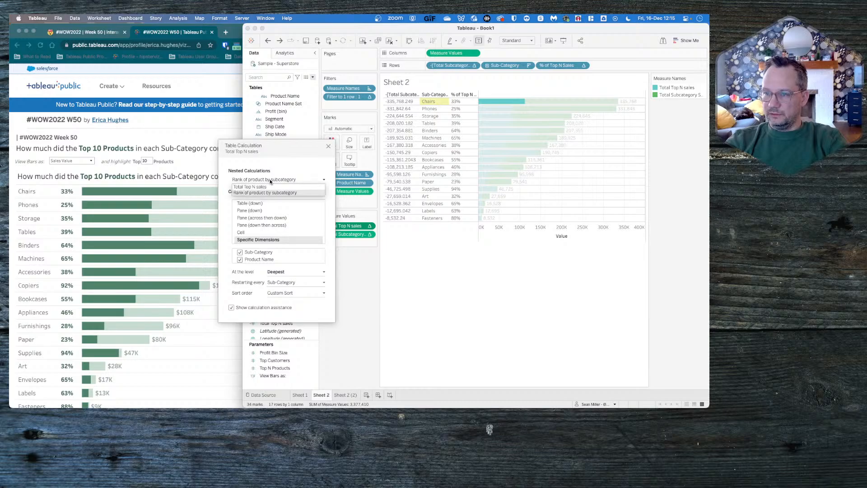
left_click(269, 186)
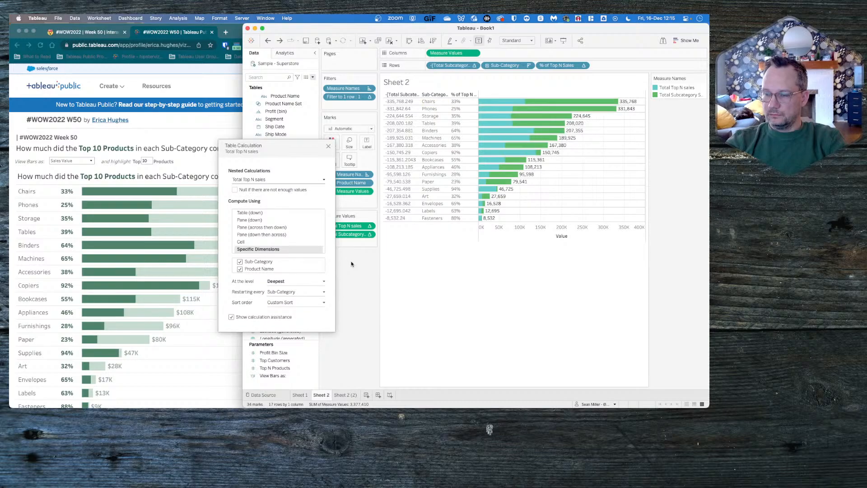
left_click(328, 147)
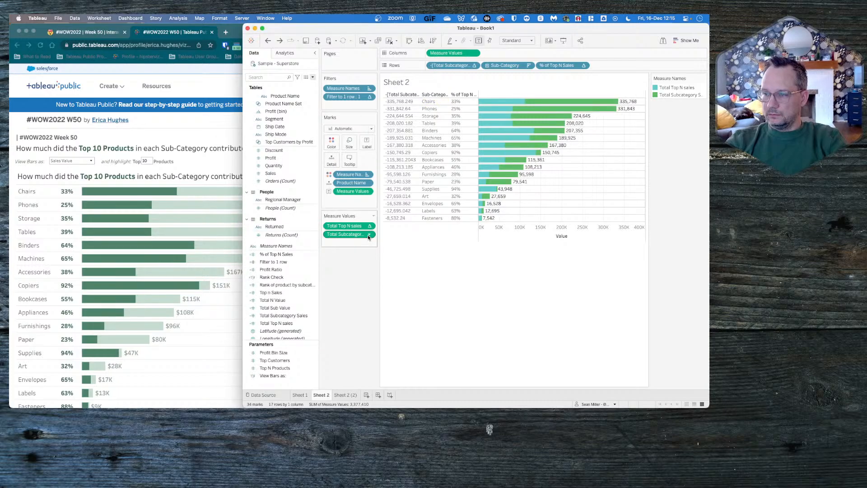
left_click(369, 234)
left_click(356, 299)
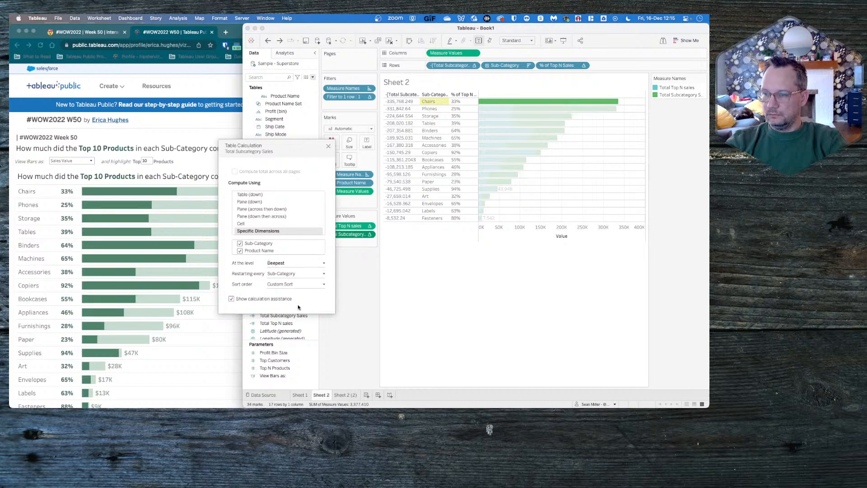
left_click(328, 146)
- In % of Top N Sales, compute the nested Rank of product by subcategory over Sub-Category and Product Name, restarting every Sub-Category
left_click(583, 66)
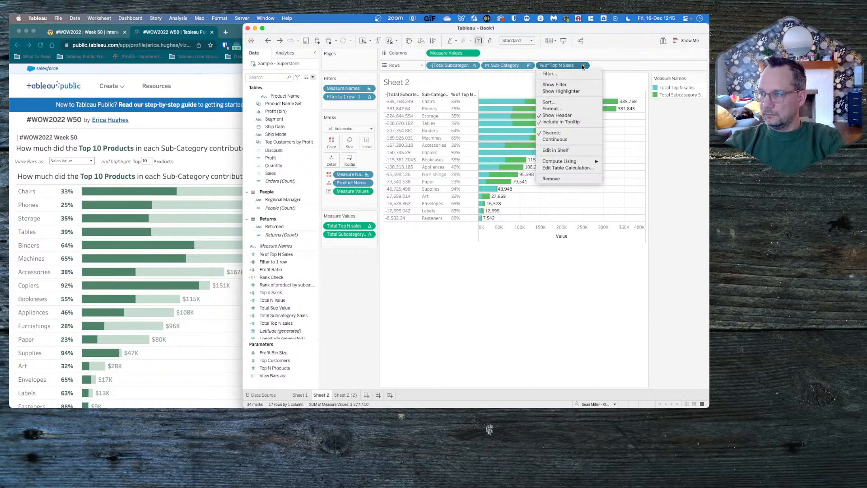
left_click(555, 167)
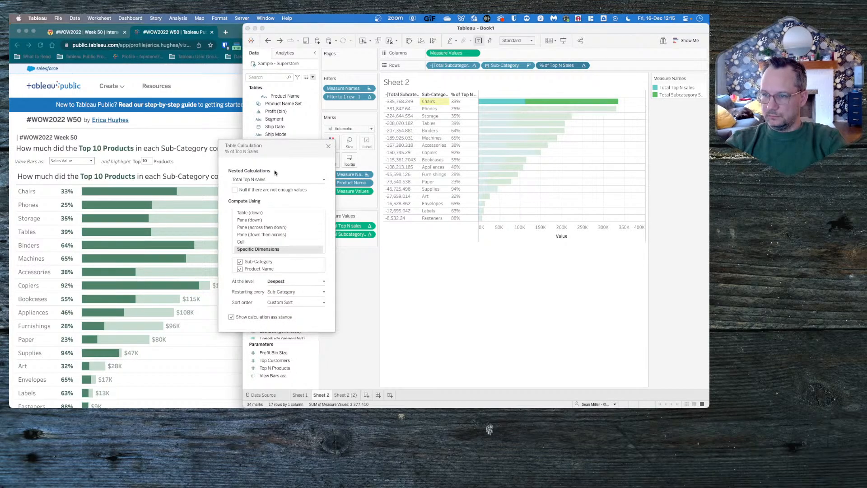
left_click(322, 179)
left_click(266, 192)
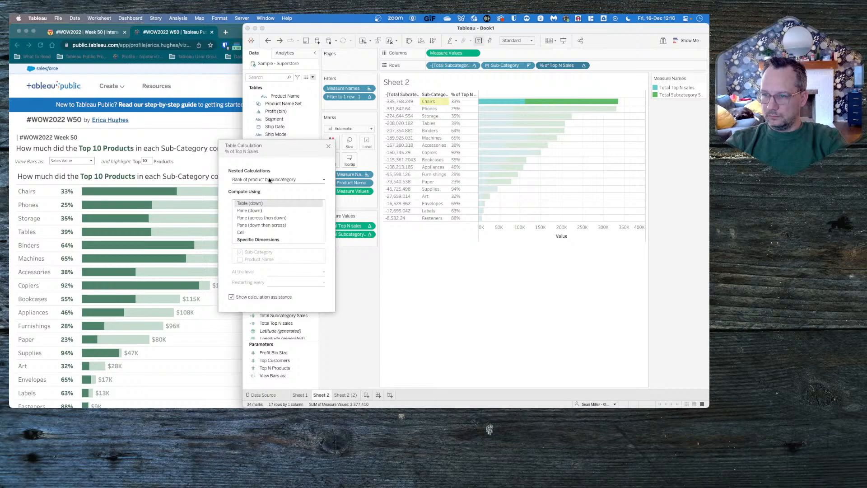
left_click(270, 180)
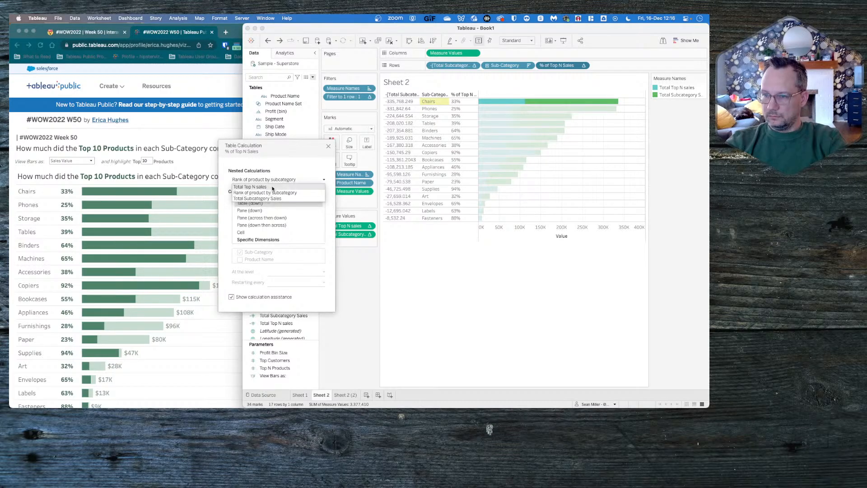
left_click(274, 181)
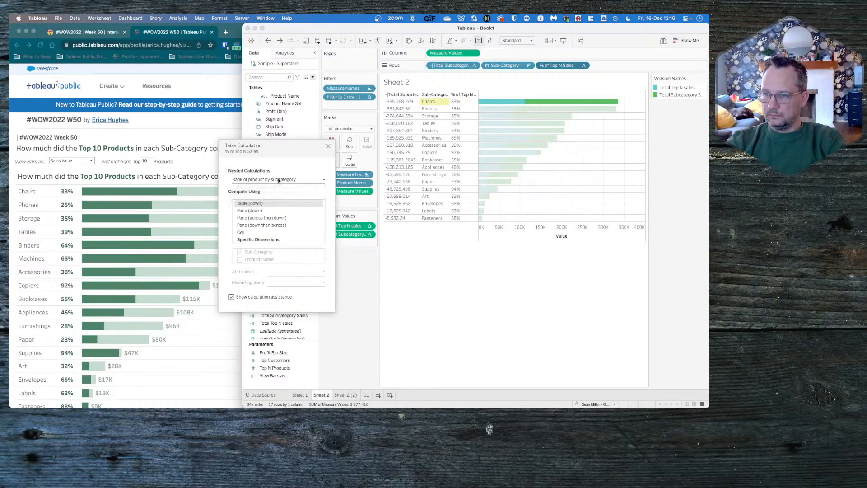
left_click(253, 239)
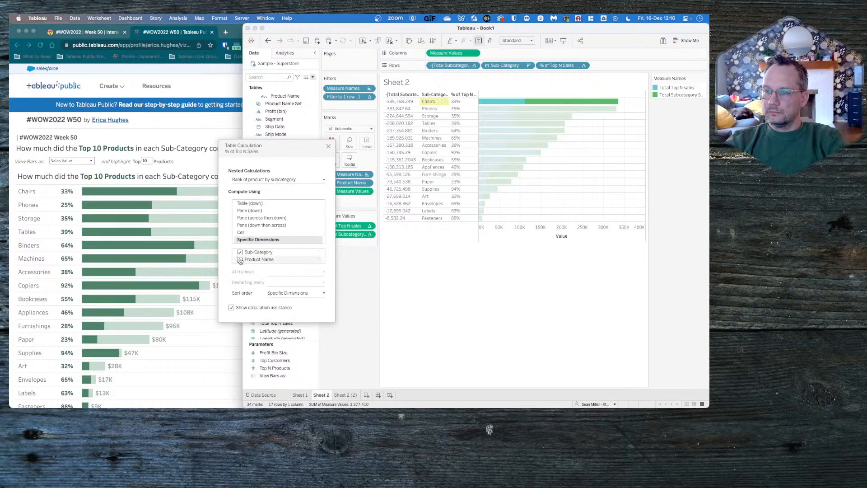
left_click(290, 282)
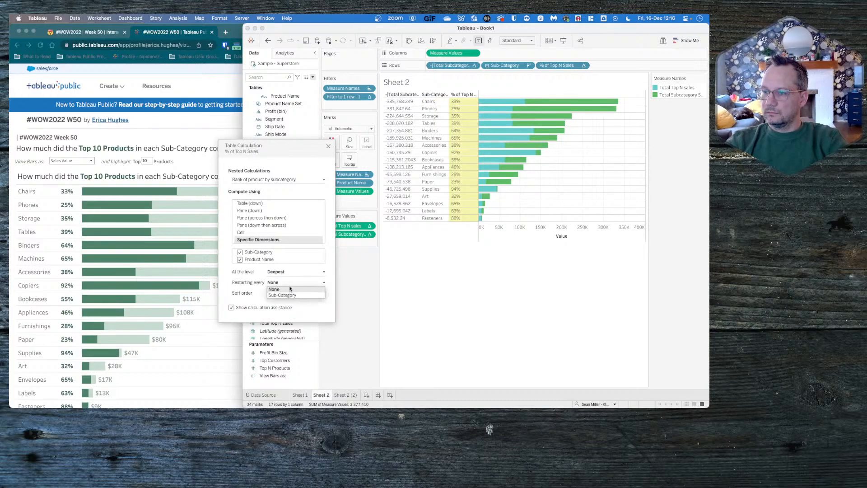
left_click(286, 294)
- Custom-sort the nested Rank of product by subcategory in % of Top N Sales by Sum of Sales
left_click(286, 294)
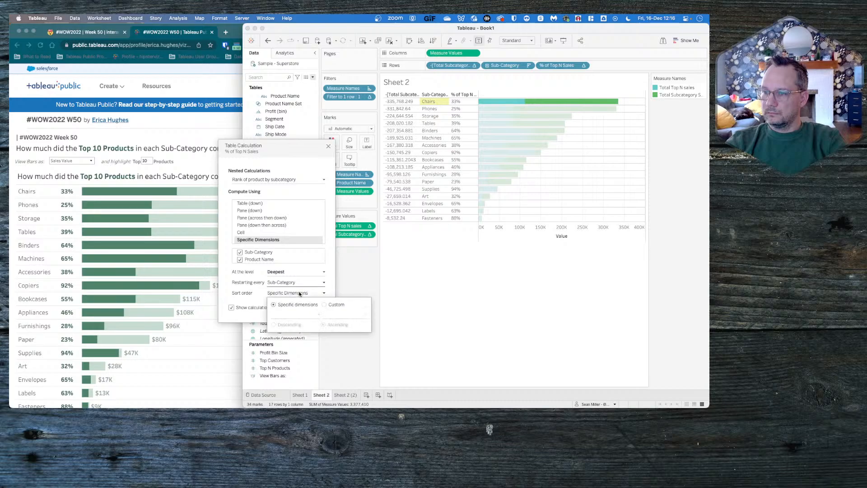
left_click(325, 305)
left_click(291, 314)
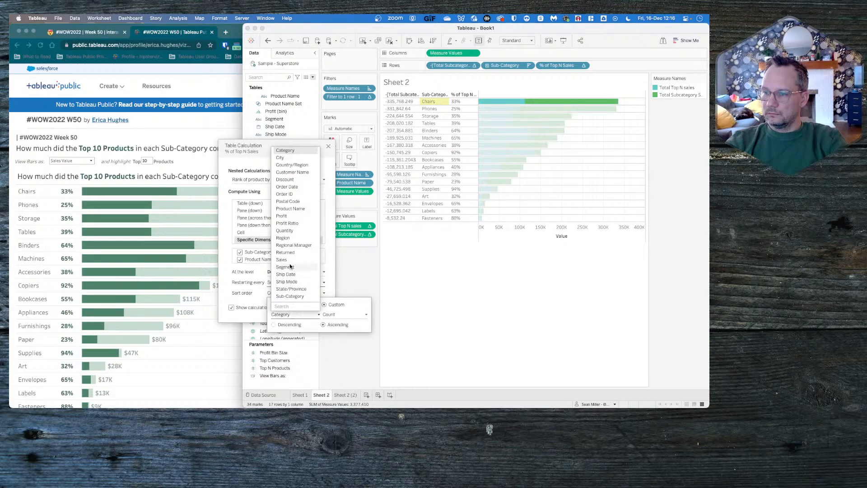
left_click(296, 290)
left_click(339, 314)
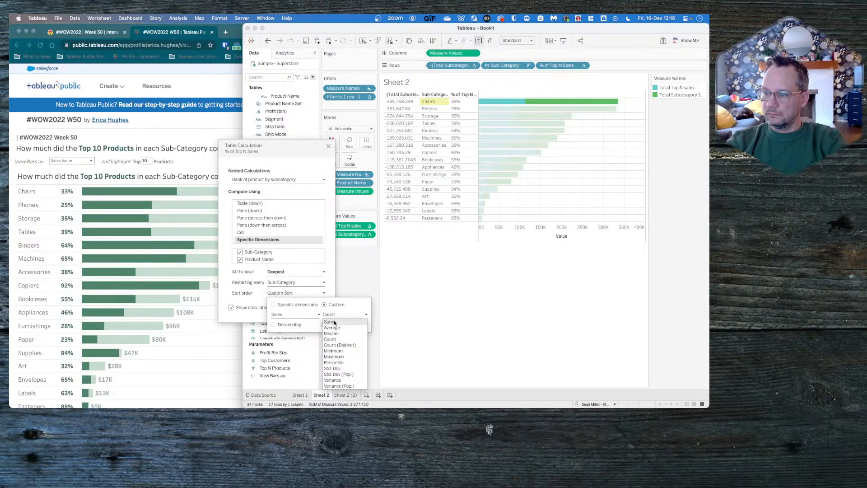
left_click(328, 321)
left_click(375, 281)
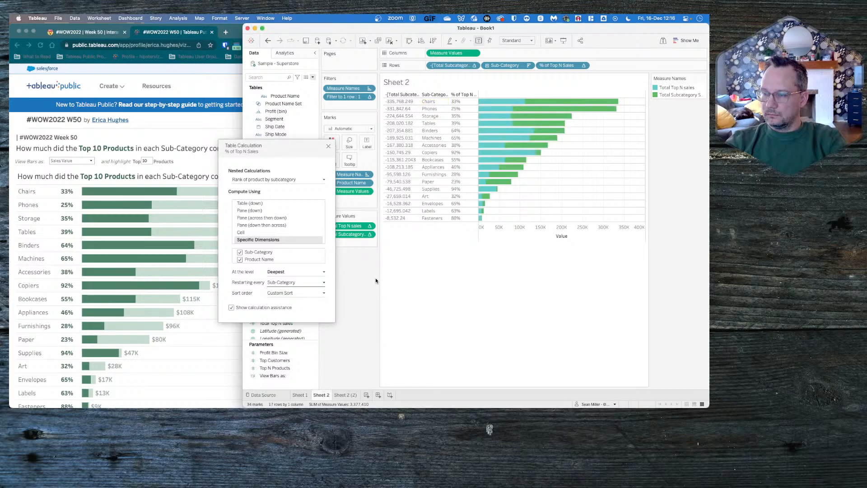
left_click(328, 147)
- Check the nested Rank of product by subcategory and Total Subcategory Sales settings in the % of Top N Sales table calculation
left_click(579, 66)
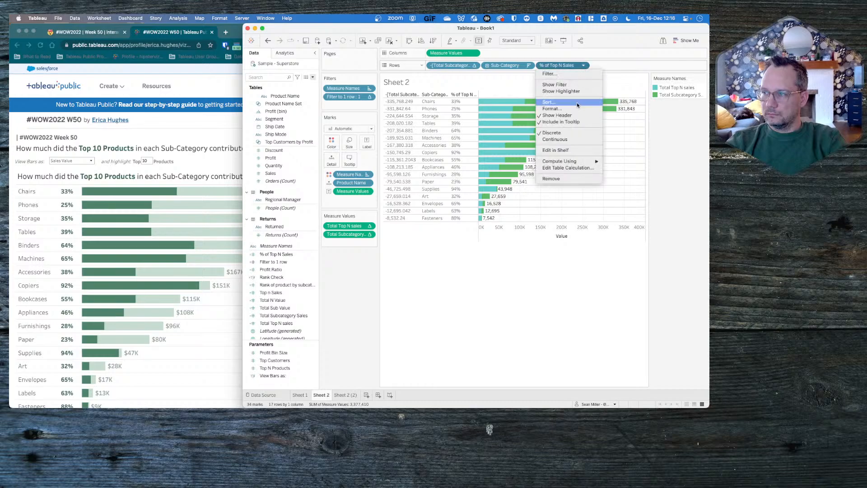
left_click(565, 168)
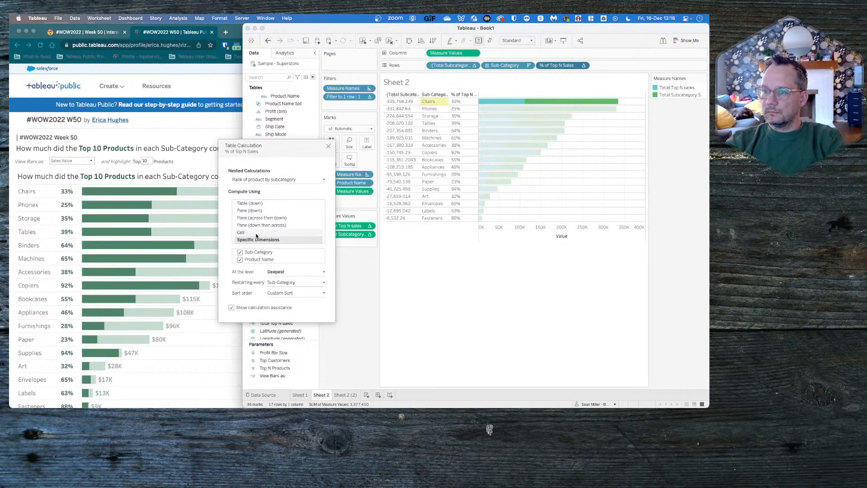
left_click(263, 180)
left_click(256, 199)
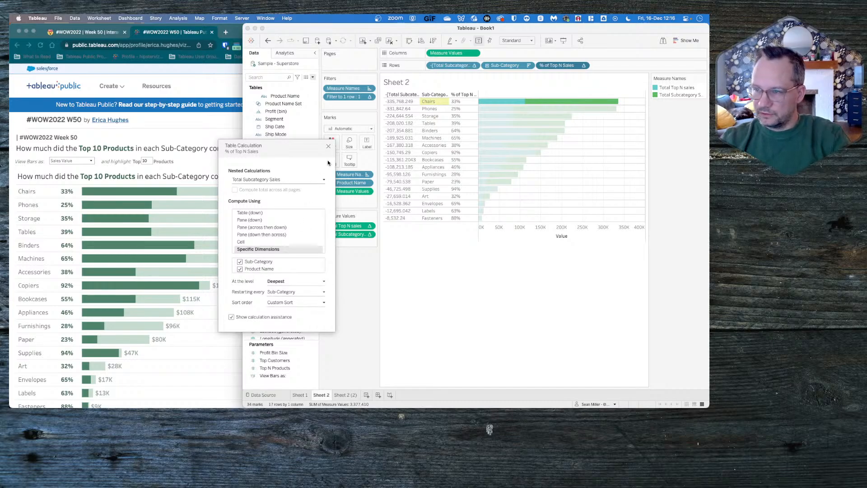
left_click(329, 146)
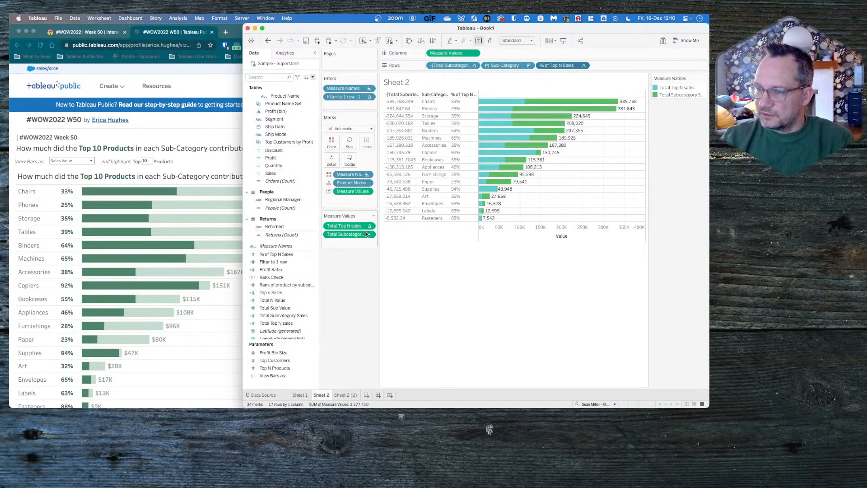
- Review the formulas of the Total N Value and Total Top N sales calculated fields
left_click(286, 262)
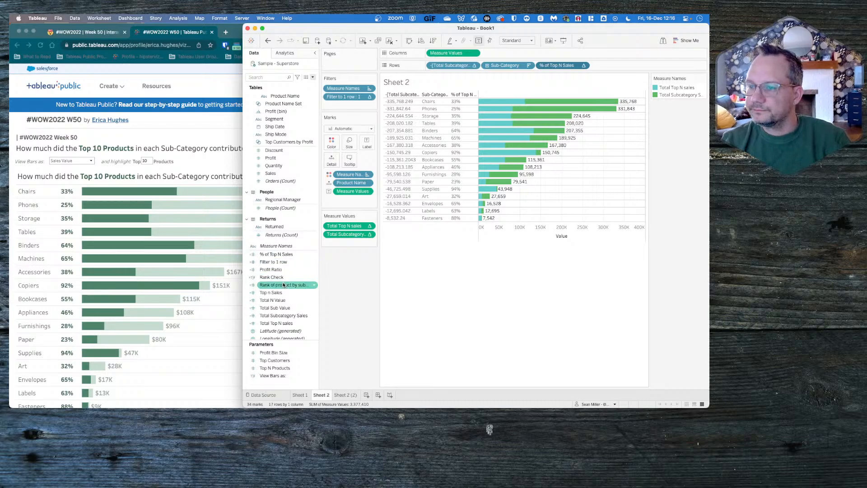
left_click(291, 300)
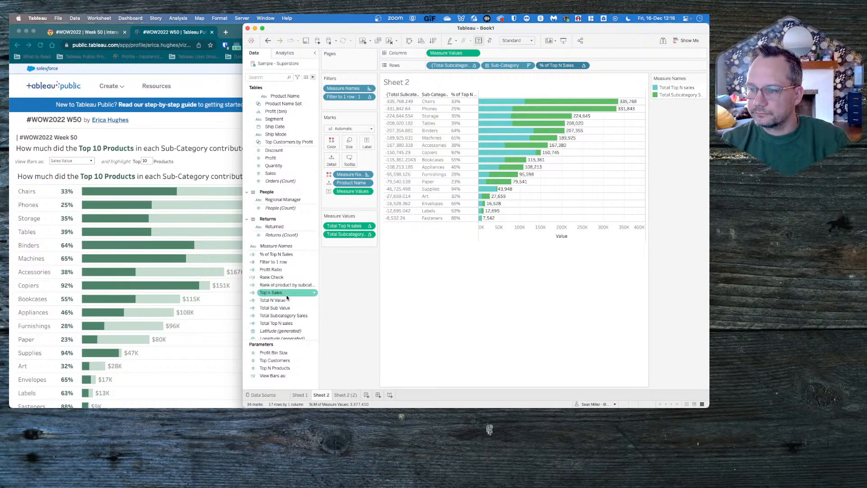
right_click(283, 300)
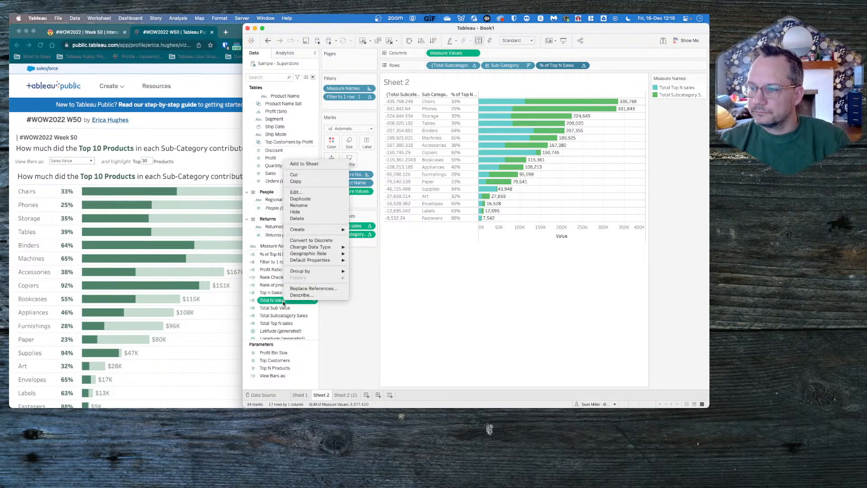
left_click(305, 192)
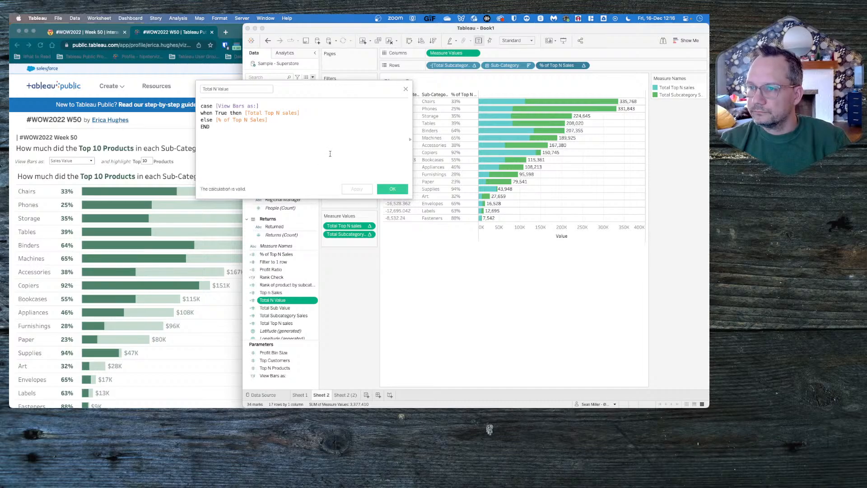
left_click(406, 90)
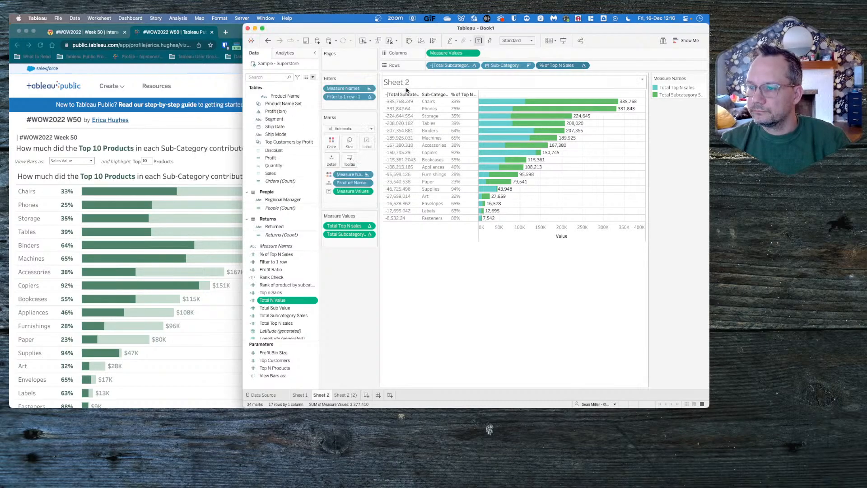
right_click(286, 293)
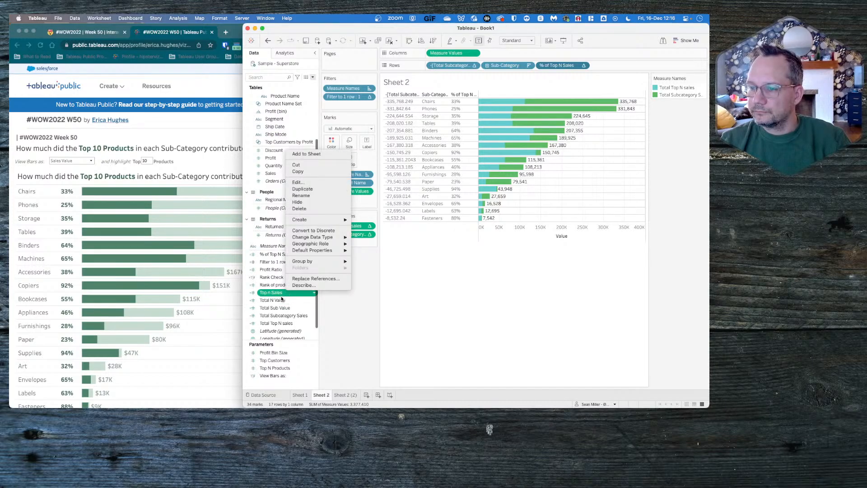
left_click(277, 324)
right_click(277, 323)
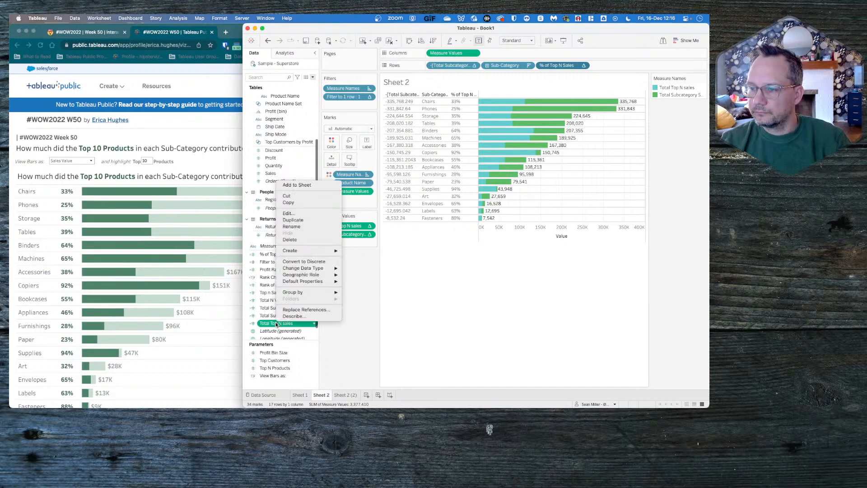
left_click(296, 214)
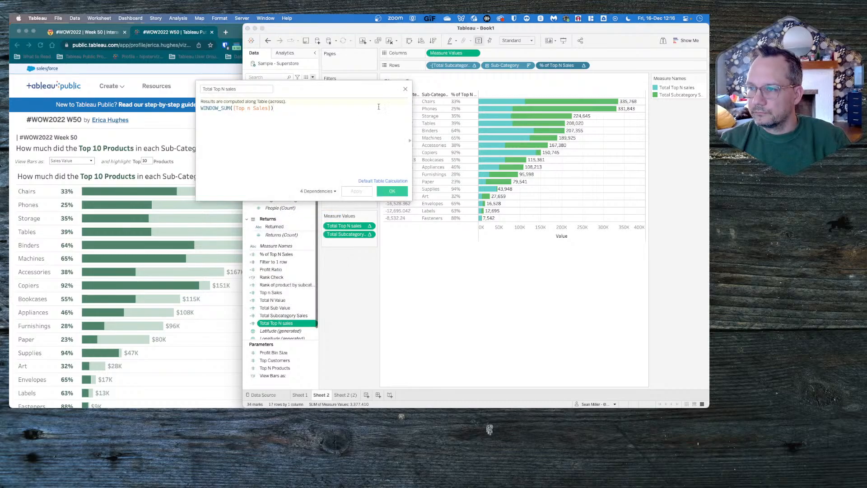
left_click(405, 89)
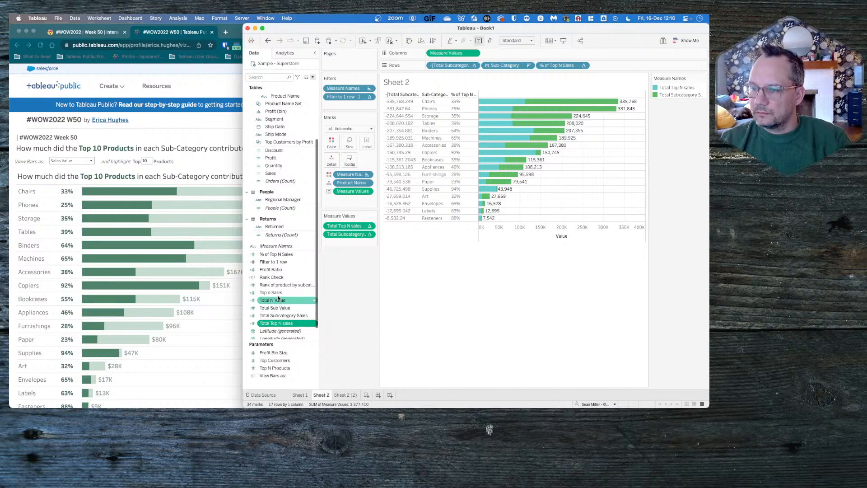
- Add the Total N Value and Total Sub Value calculated fields to the measure values on Sheet 2
left_click_drag(273, 300, 348, 242)
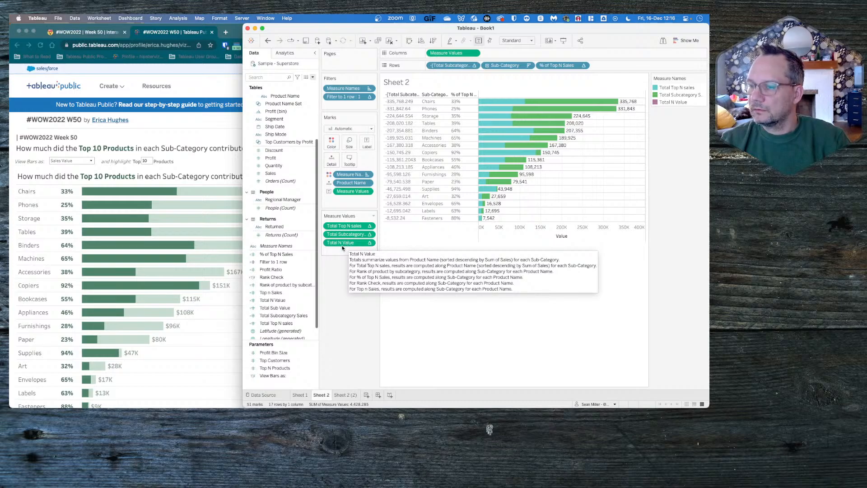
left_click(286, 299)
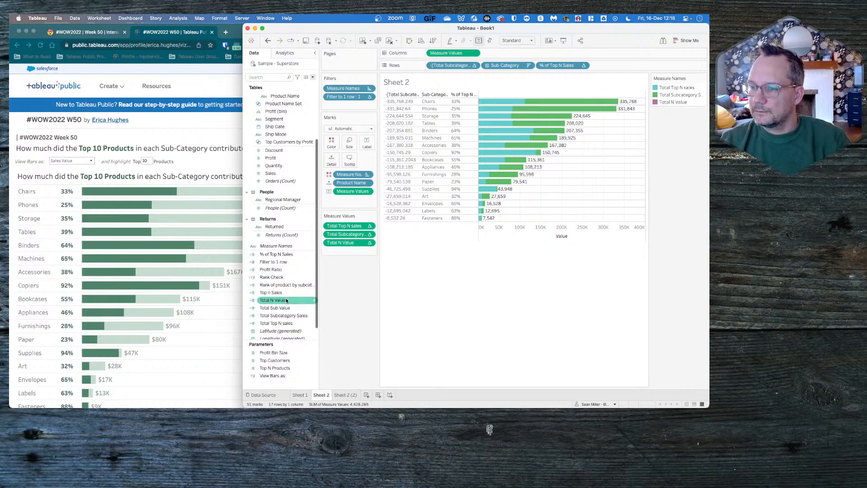
left_click(286, 308)
left_click(296, 293)
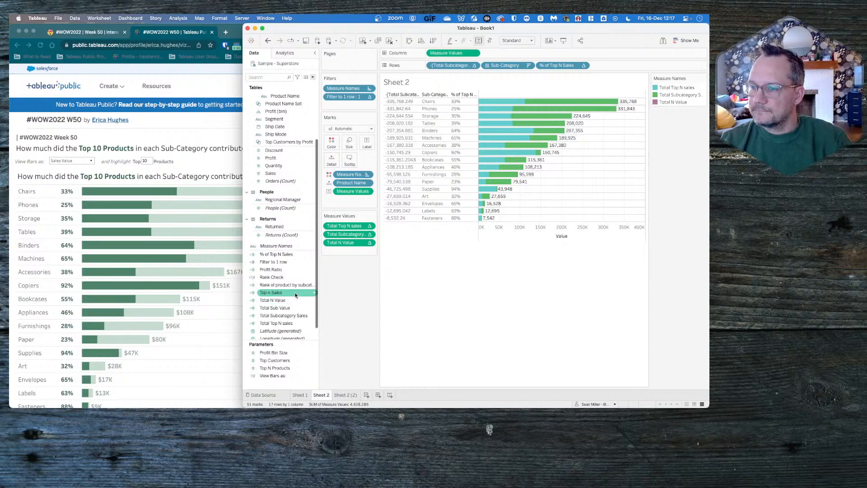
left_click_drag(295, 307, 354, 285)
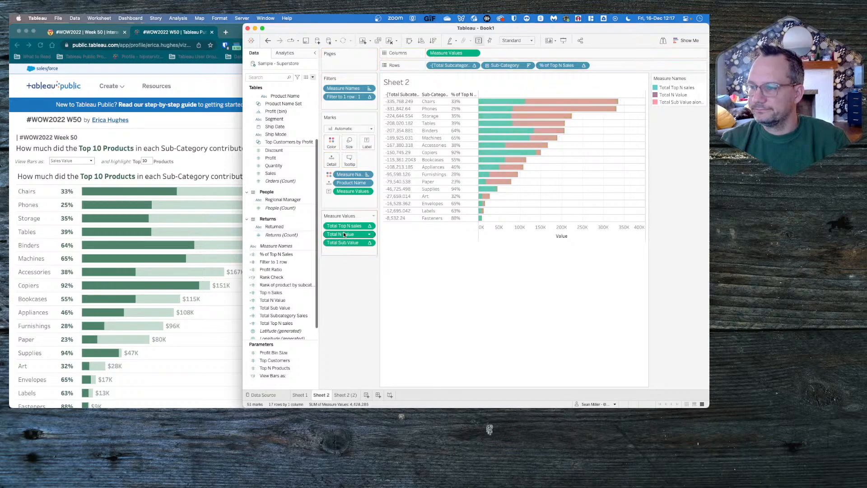
- Try removing Total Subcategory Sales and Total Top N sales from the measure values
left_click_drag(344, 227, 343, 278)
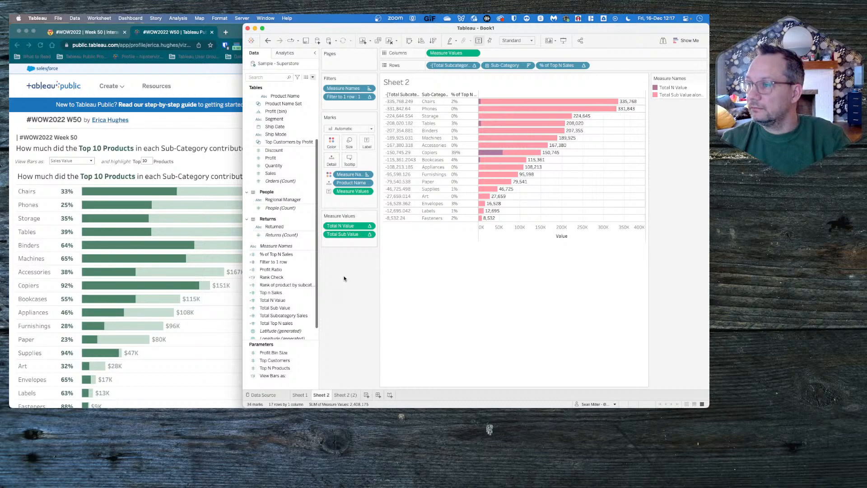
key("super+z")
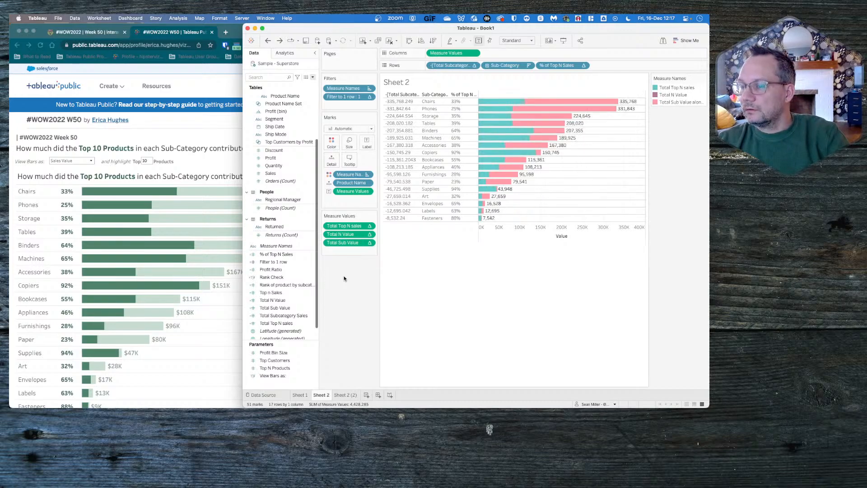
key("super+z")
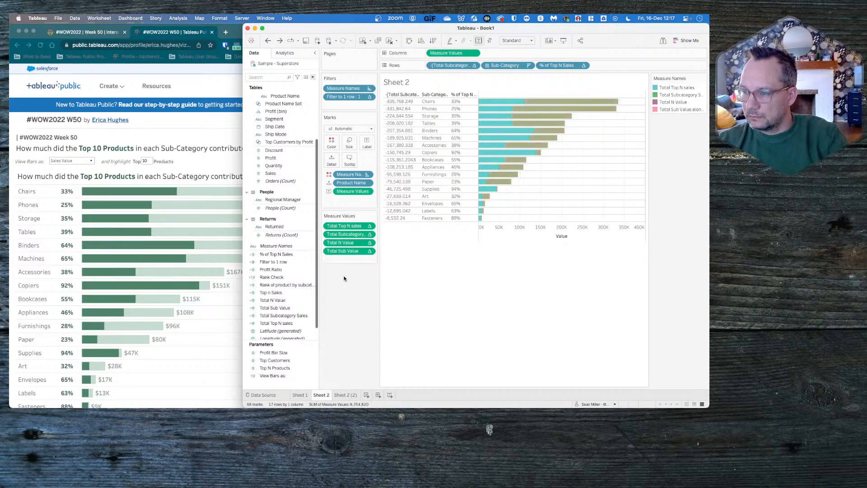
- In Total N Value, compute the nested Rank of product by subcategory over Sub-Category and Product Name, restarting every Sub-Category
left_click(369, 242)
left_click(368, 307)
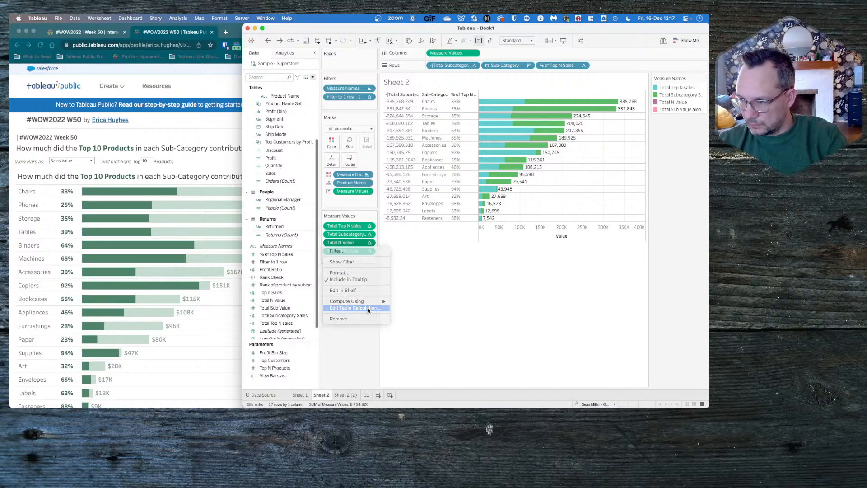
left_click(264, 180)
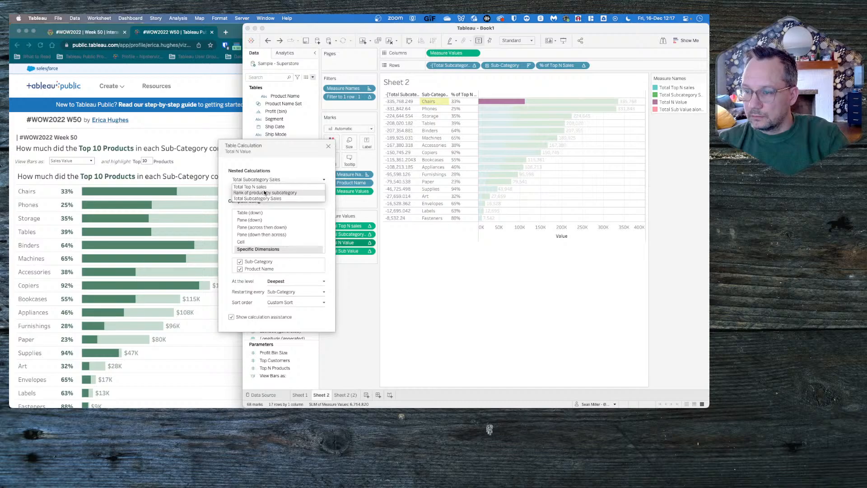
left_click(264, 192)
left_click(259, 259)
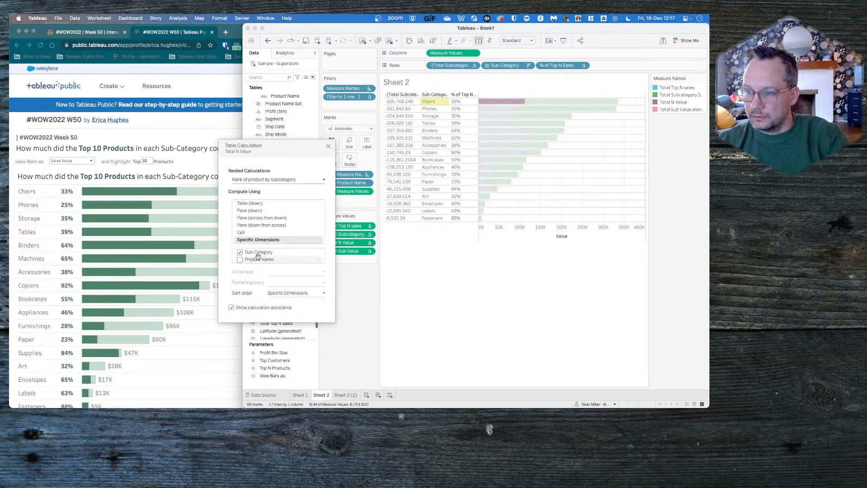
left_click(259, 259)
left_click(282, 282)
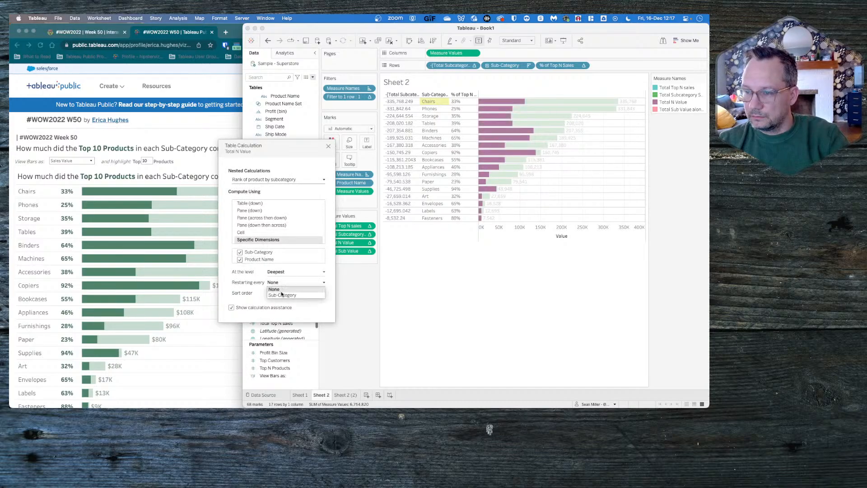
left_click(282, 295)
- Custom-sort the nested Rank of product by subcategory in Total N Value by Sum of Sales
left_click(303, 292)
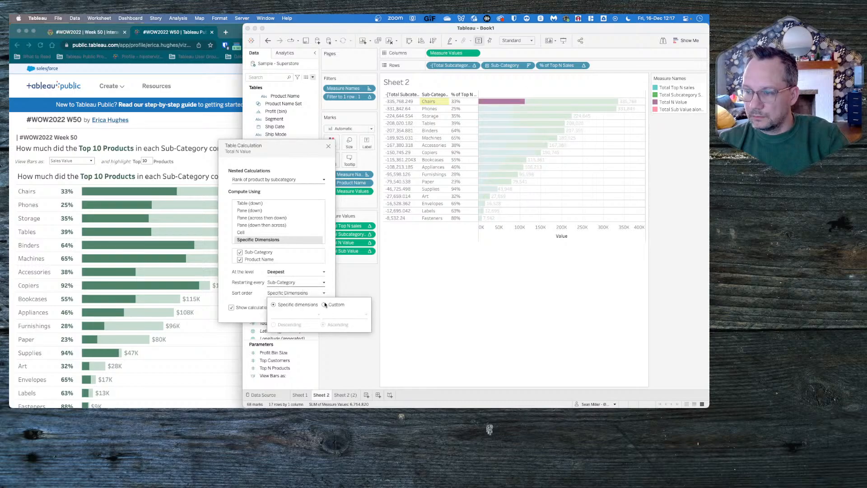
left_click(325, 305)
left_click(294, 315)
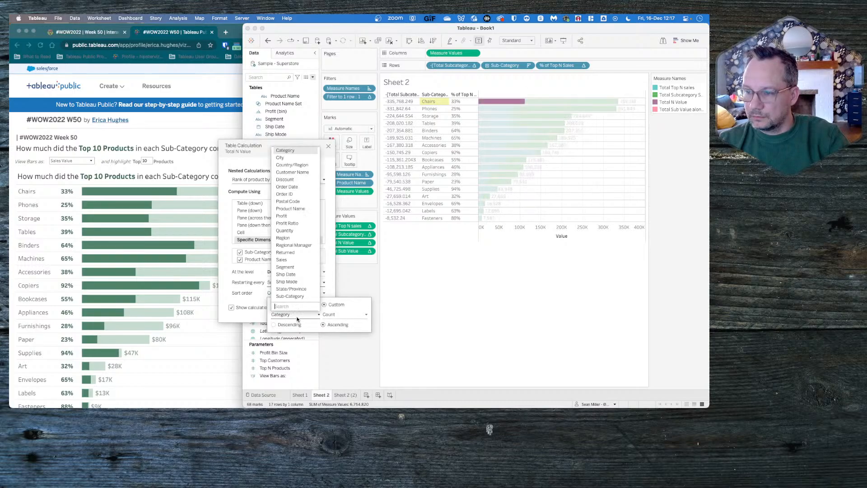
left_click(286, 260)
left_click(334, 314)
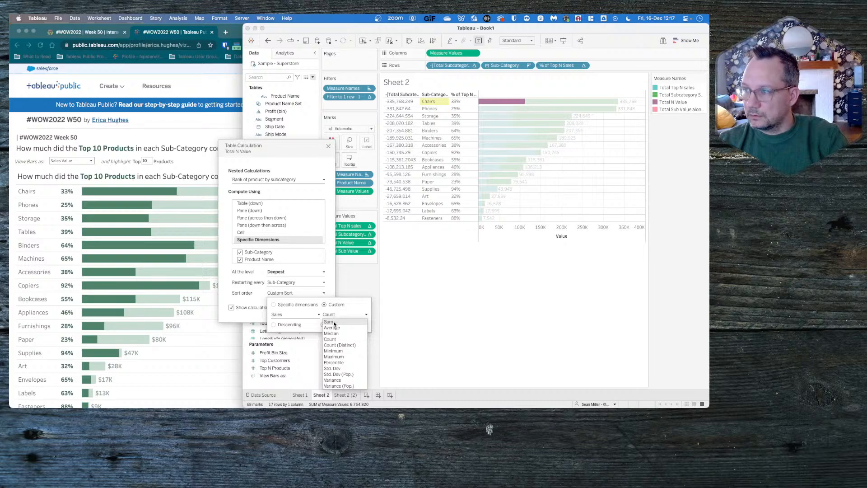
left_click(334, 322)
left_click(447, 295)
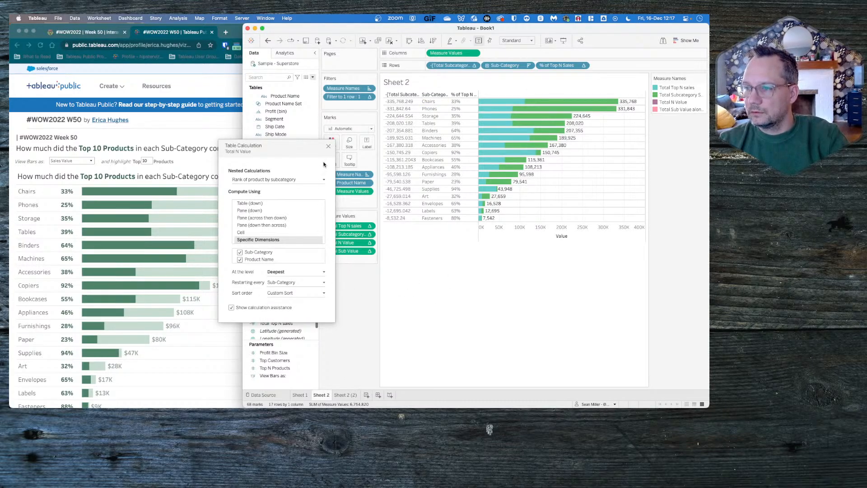
left_click(328, 147)
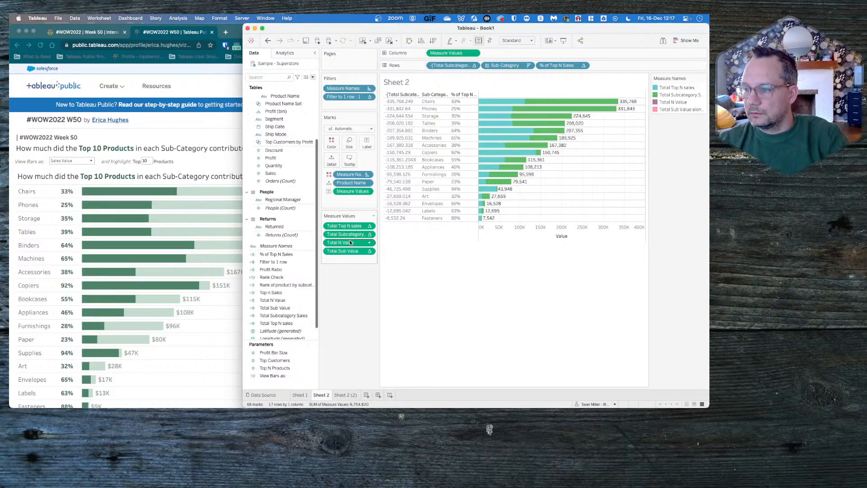
- Remove Total Subcategory Sales from the measure values and check each nested calculation's settings in Total N Value
left_click_drag(344, 235, 348, 301)
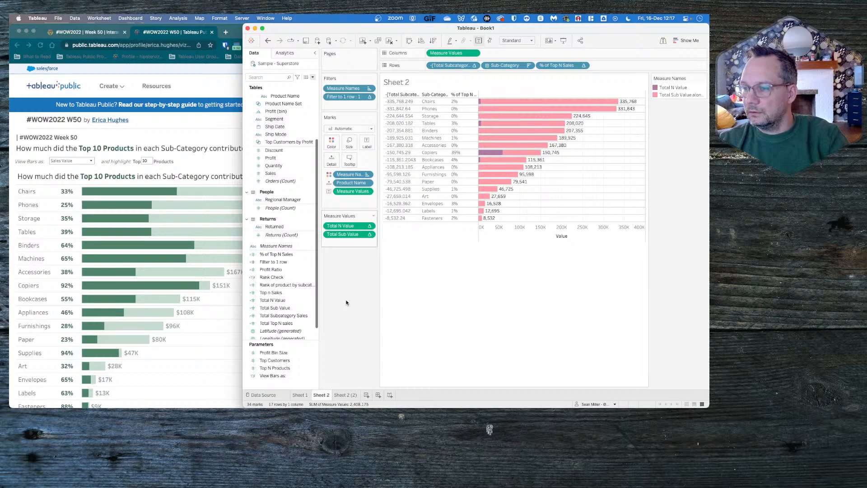
left_click(370, 235)
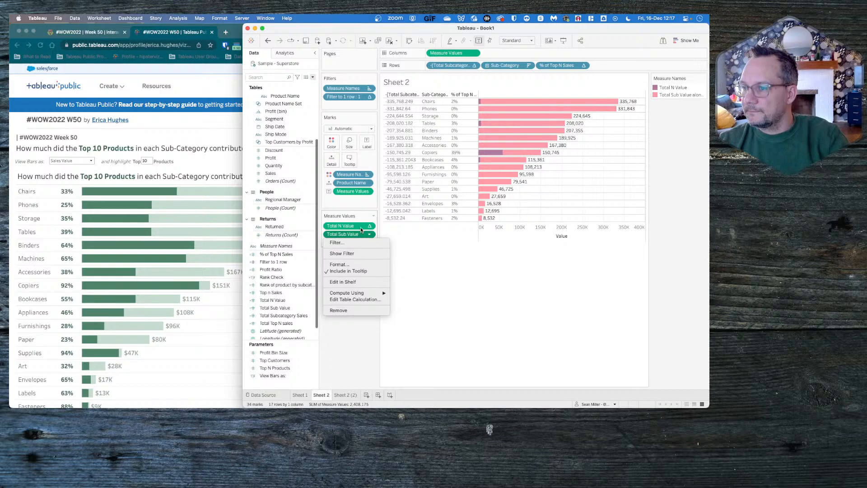
left_click(367, 226)
left_click(367, 227)
left_click(356, 292)
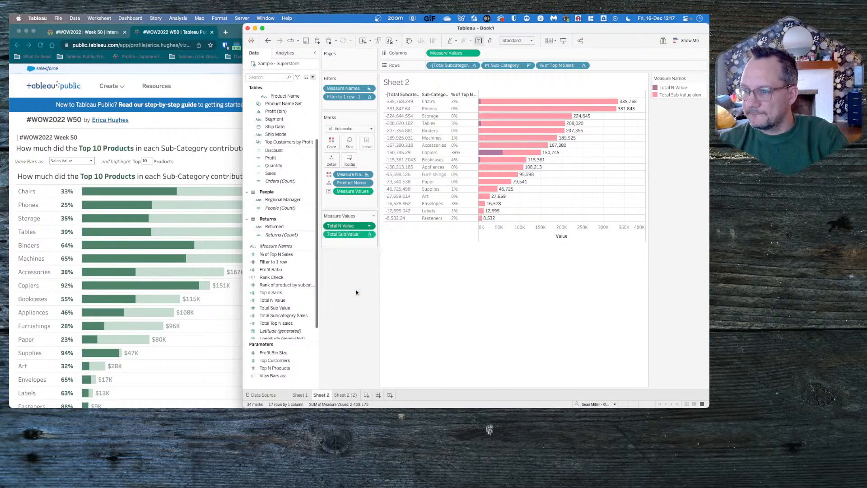
left_click(277, 178)
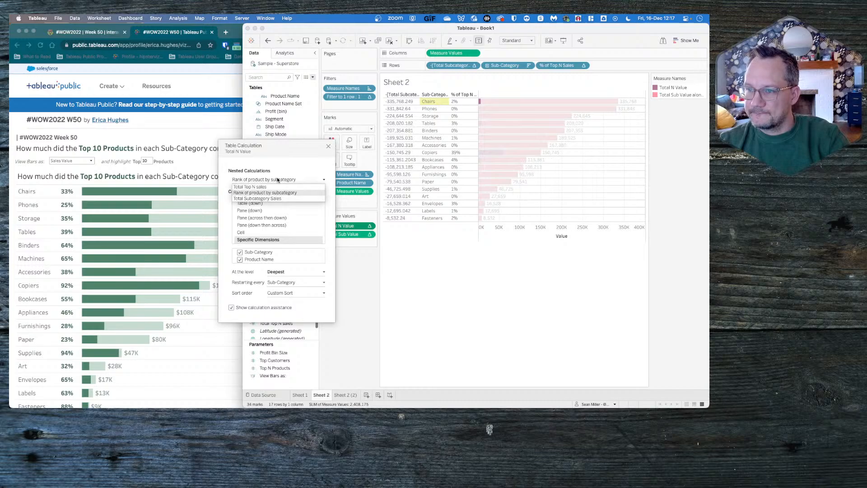
left_click(273, 183)
left_click(276, 181)
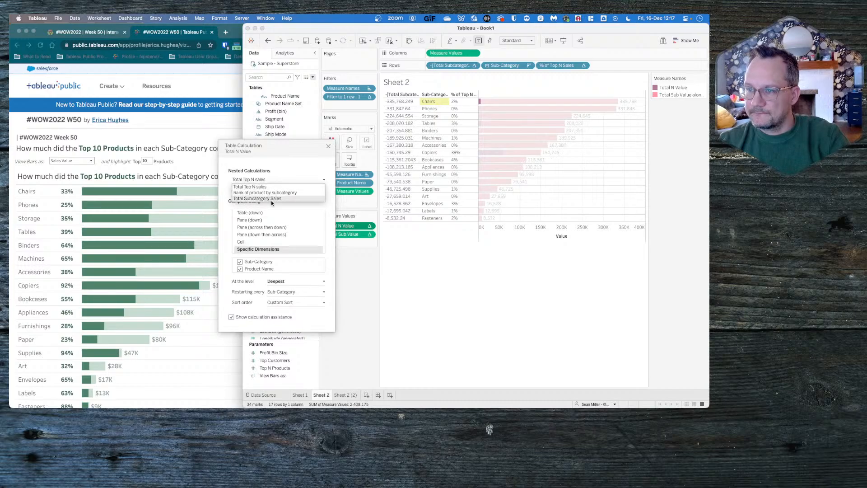
left_click(272, 202)
left_click(355, 292)
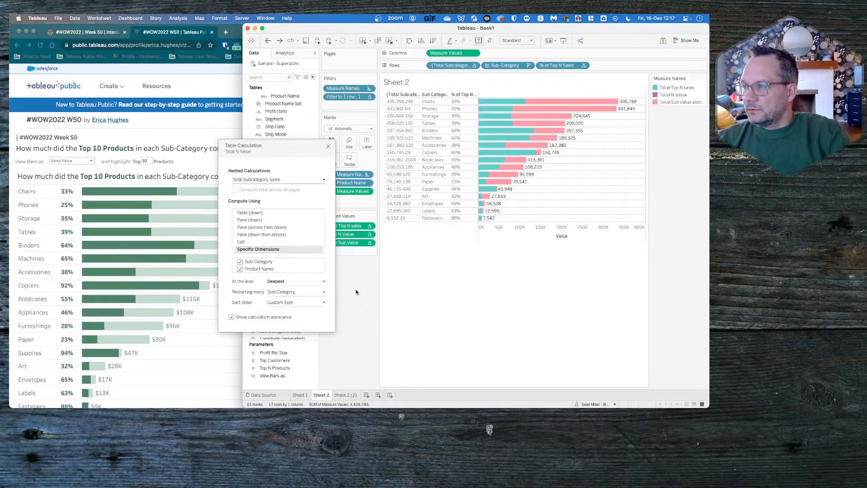
left_click(328, 146)
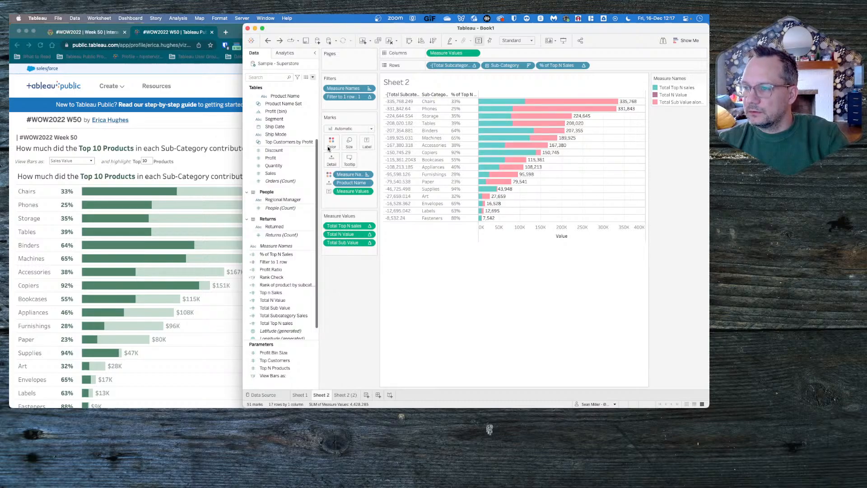
- Compare the nested table calculation settings of Total Top N sales with those of Total N Value
left_click(368, 227)
left_click(362, 292)
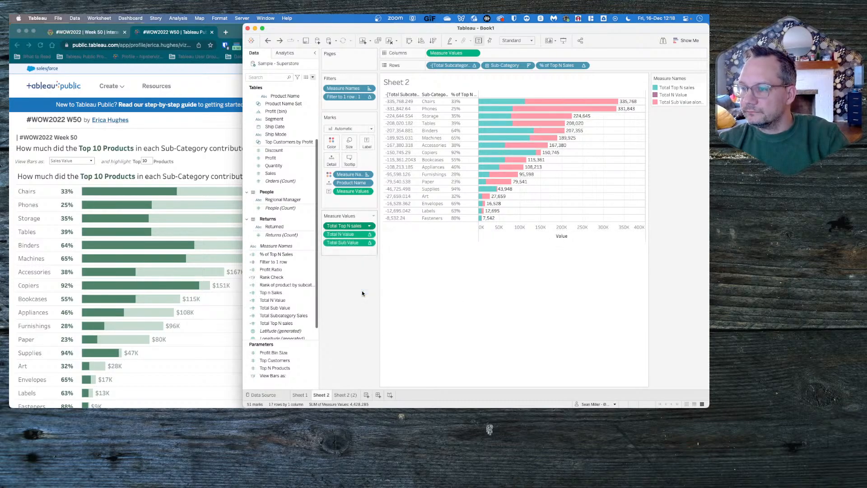
left_click(283, 180)
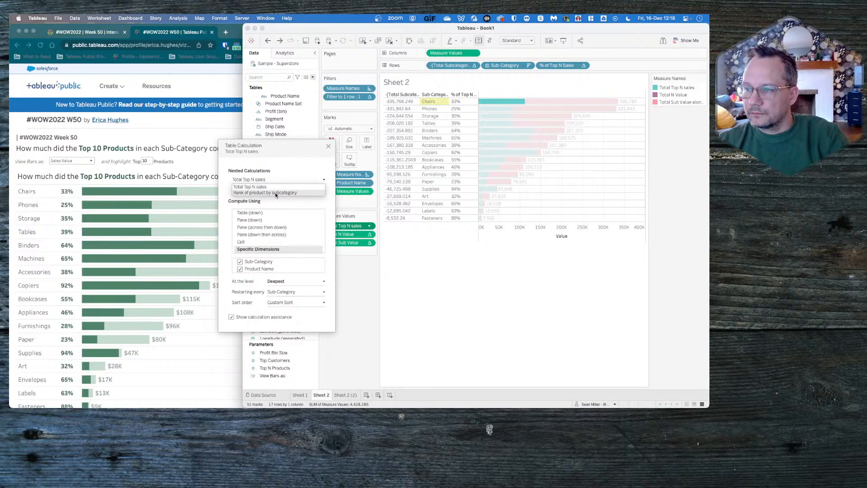
left_click(275, 192)
left_click(276, 180)
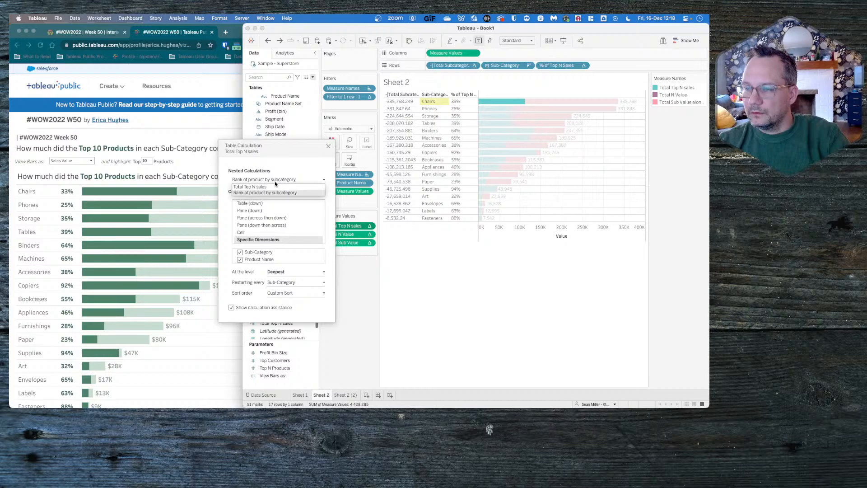
left_click(277, 186)
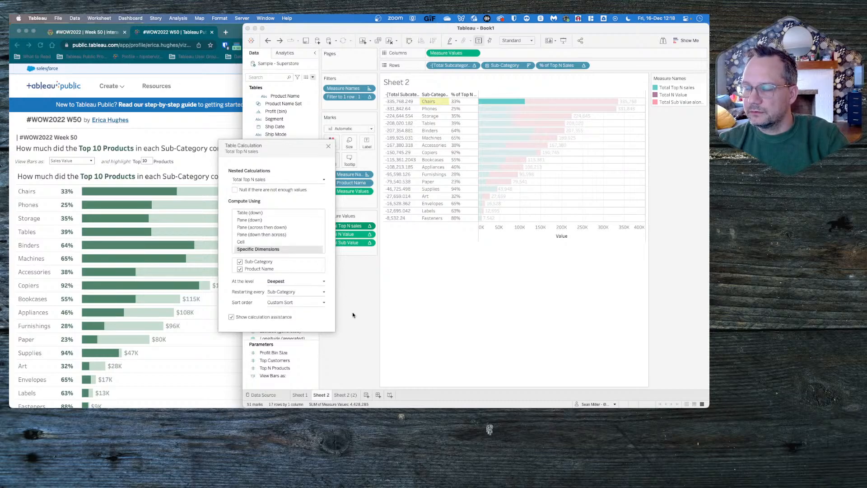
left_click(370, 234)
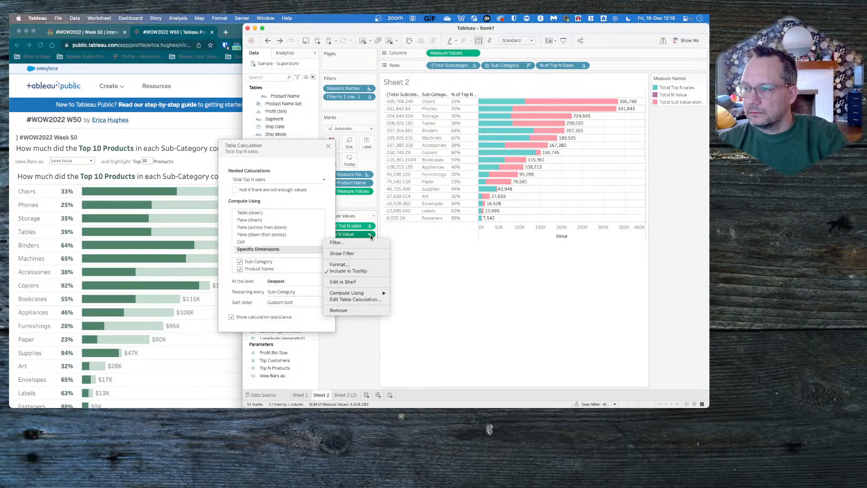
left_click(360, 300)
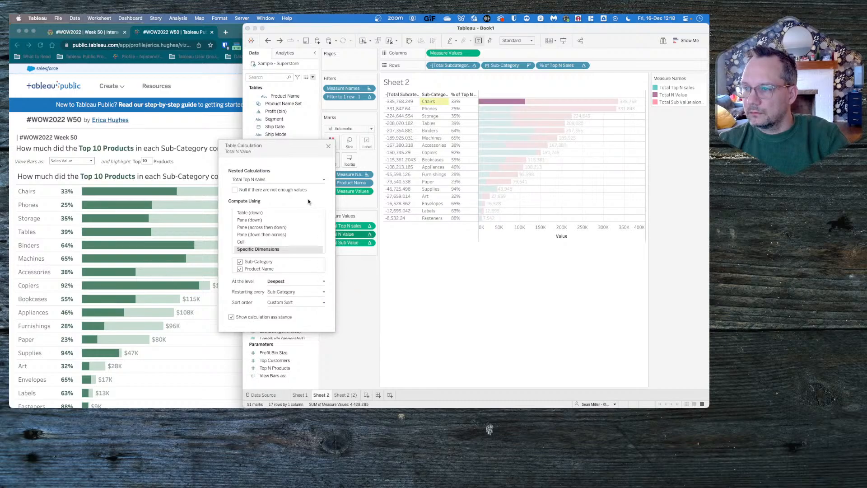
left_click(309, 179)
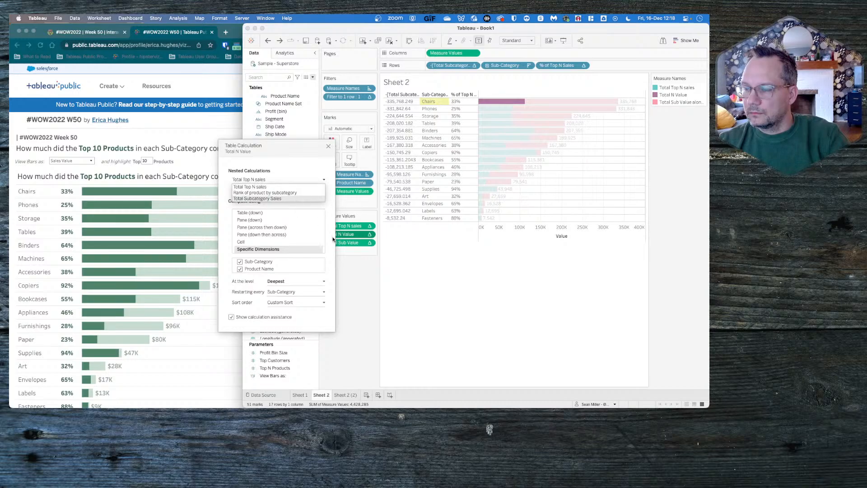
left_click(362, 289)
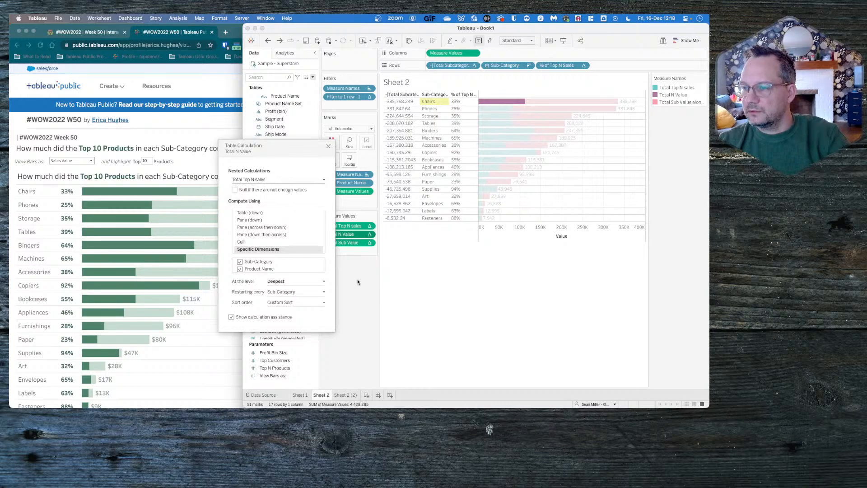
left_click(328, 146)
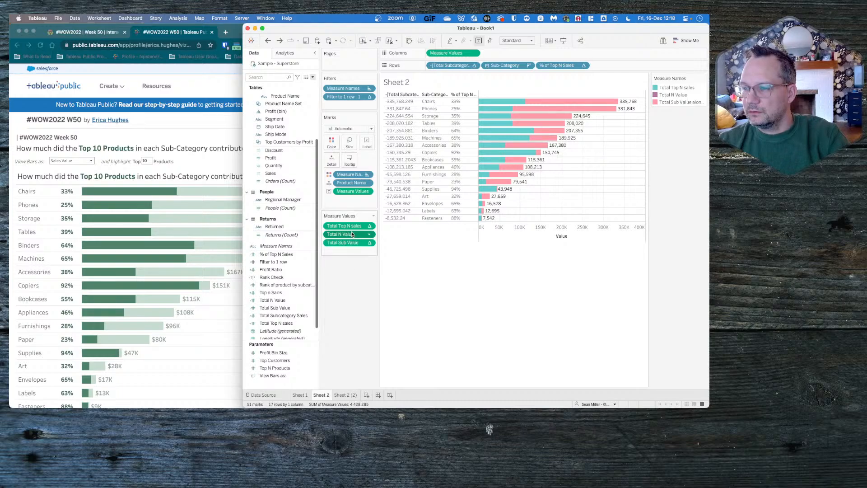
- Open the Total N Value calculated field to review its formula
left_click(304, 301)
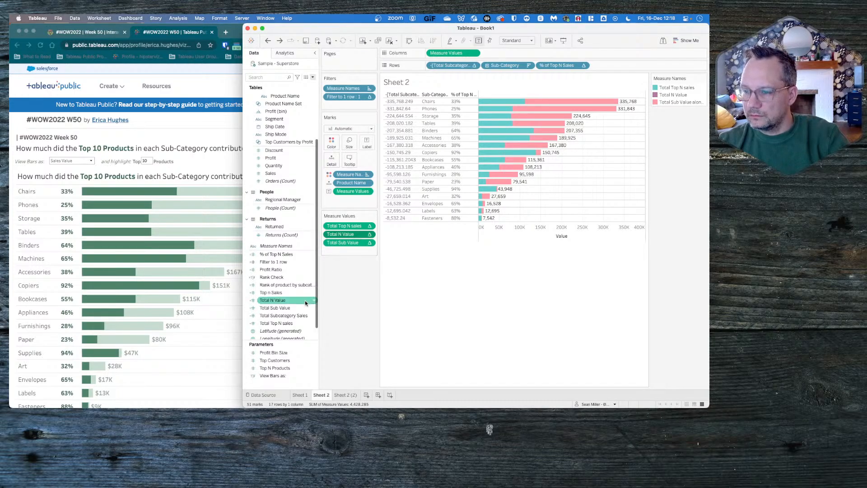
right_click(285, 304)
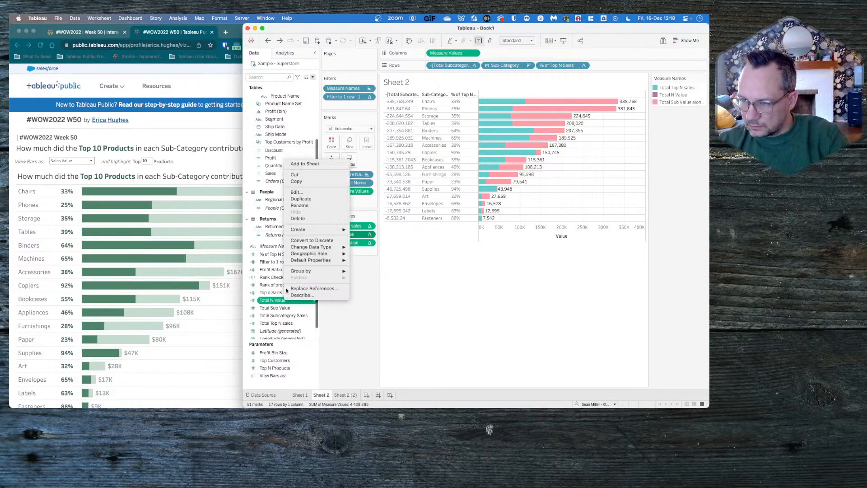
left_click(304, 193)
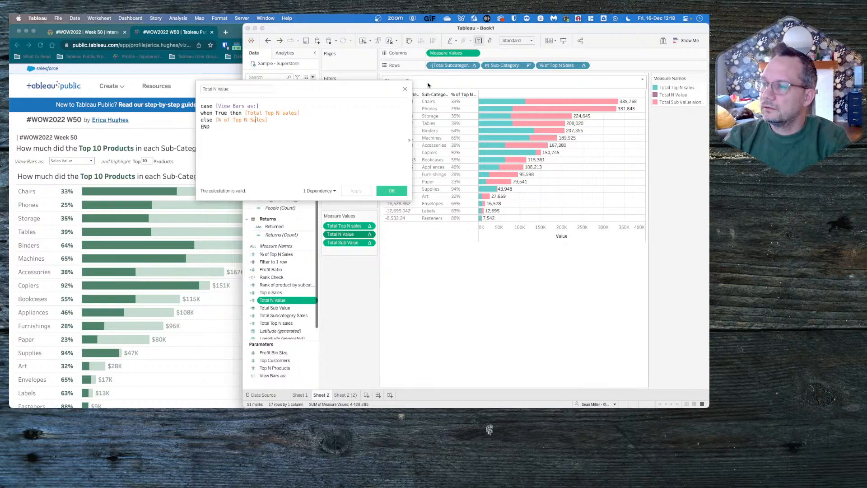
- Try computing Total N Value's nested Total Subcategory Sales by Table (down) and removing Total Top N sales from the measure values
left_click(404, 88)
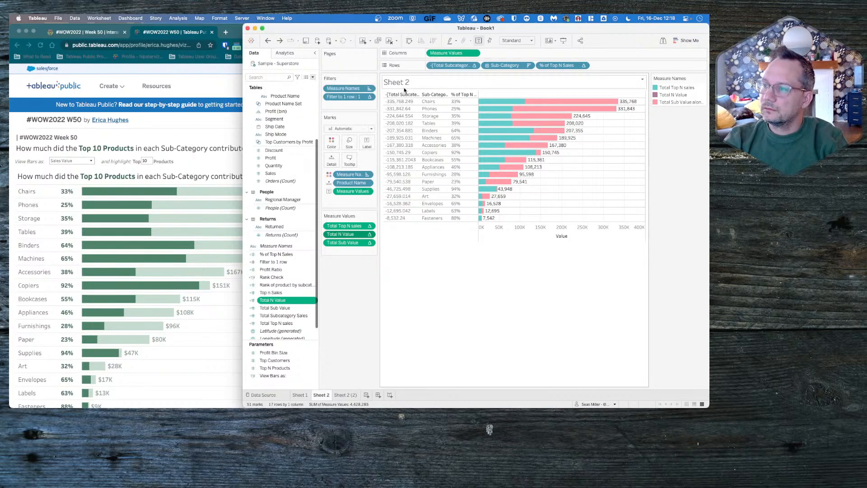
left_click(368, 234)
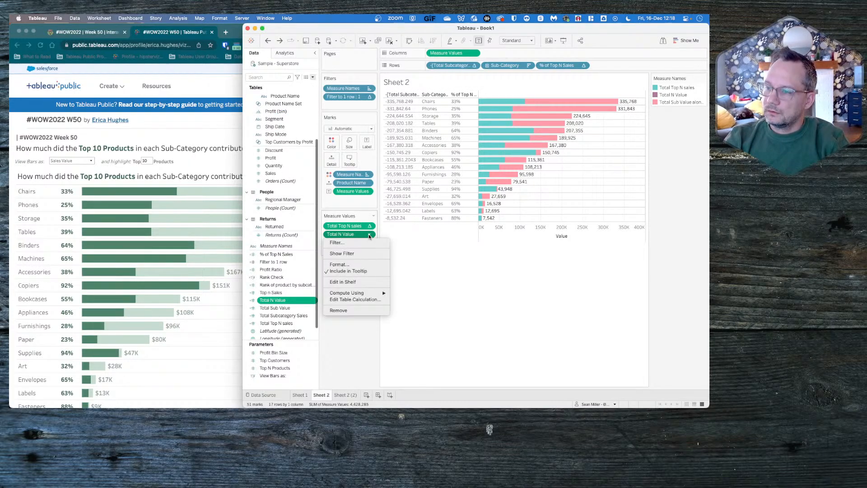
left_click(364, 298)
left_click(268, 180)
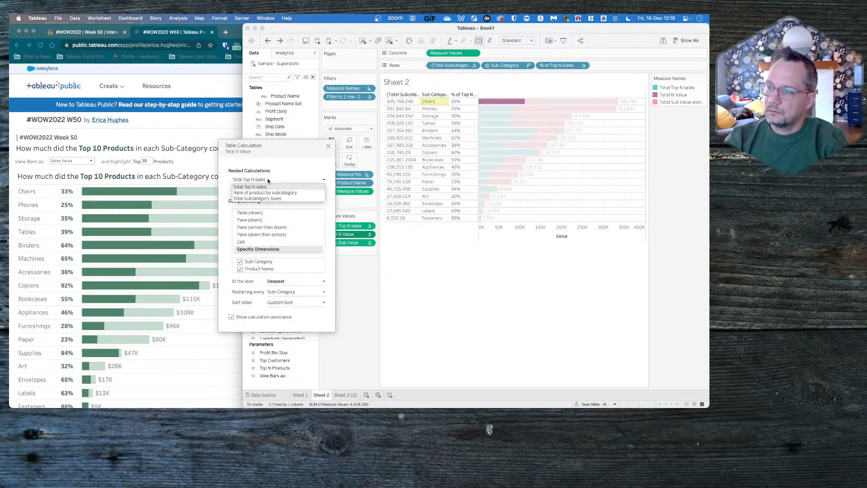
left_click(288, 198)
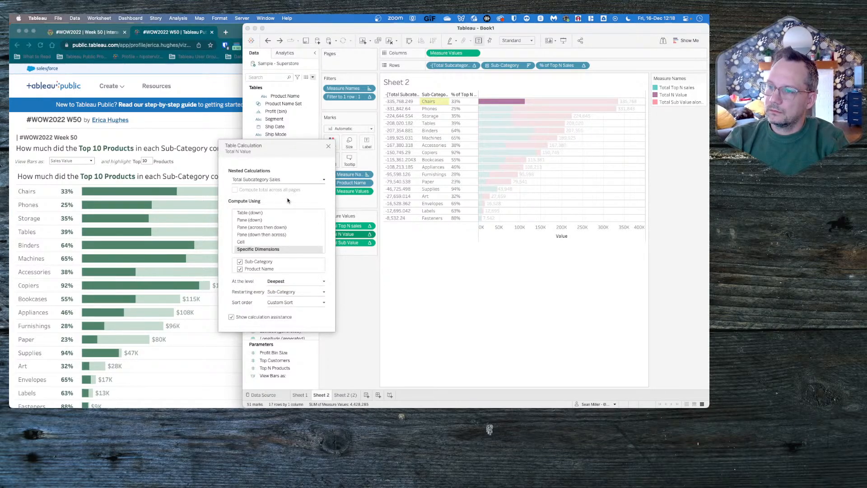
left_click(252, 212)
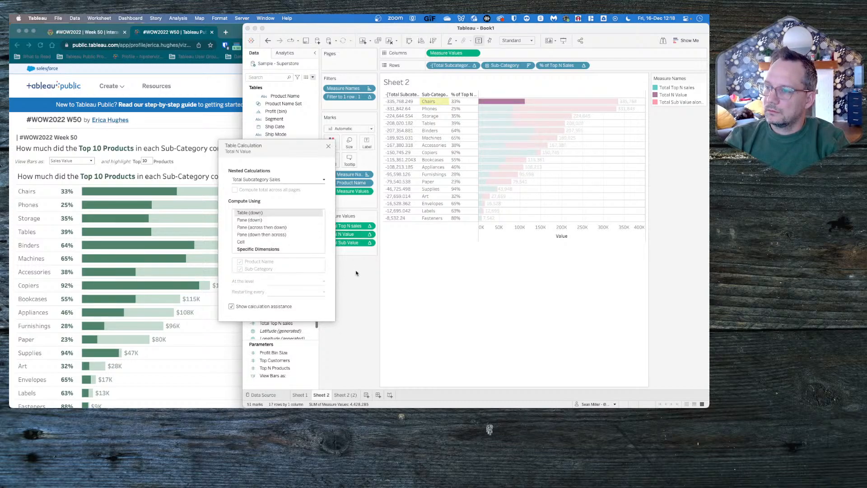
left_click_drag(352, 224, 355, 270)
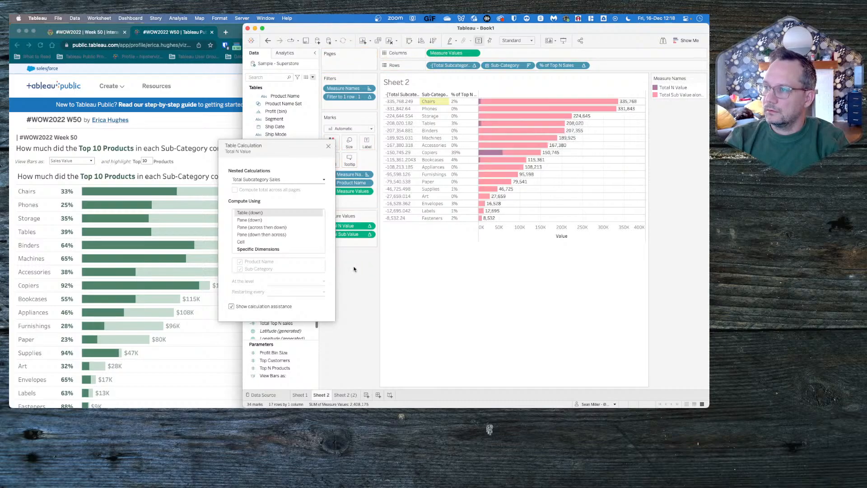
key("super+z")
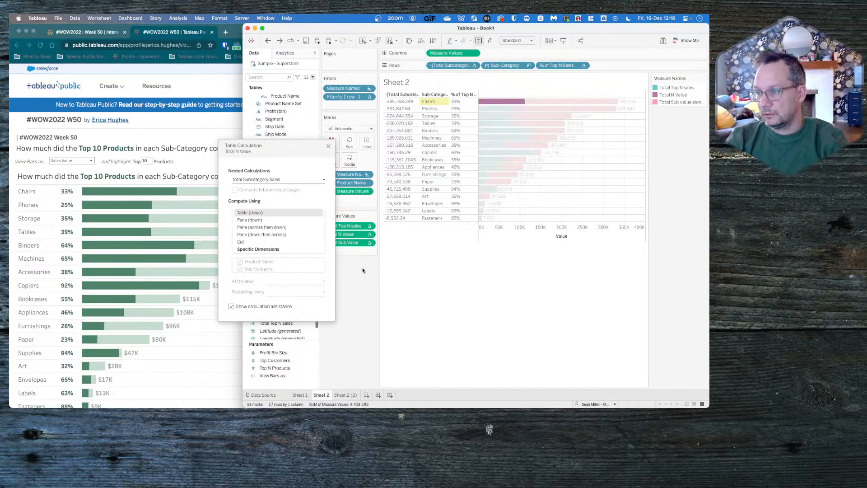
key("super+z")
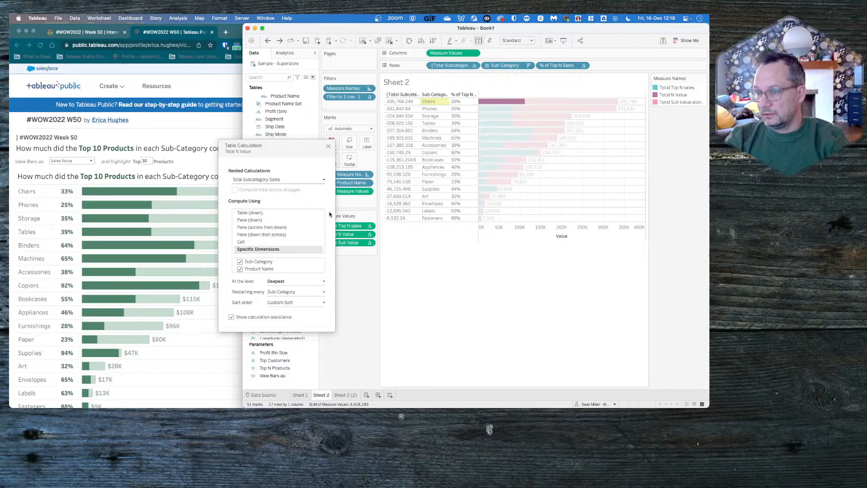
left_click(329, 147)
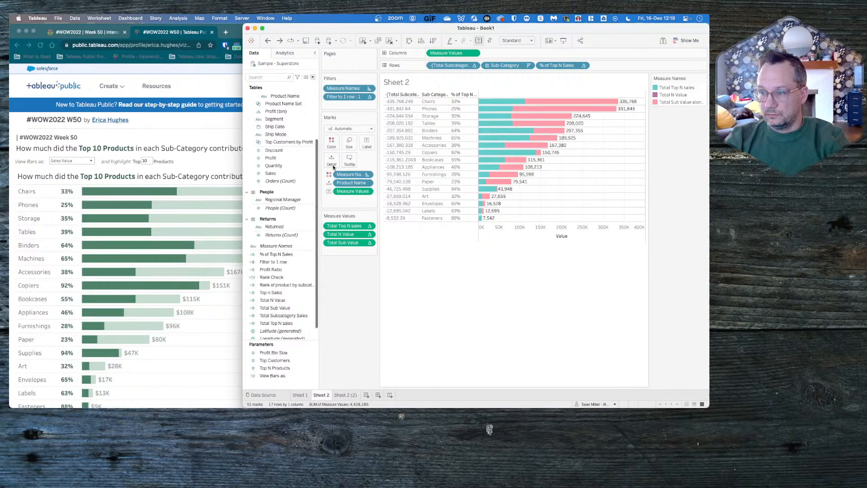
- Switch to Chrome and review the Week 50 challenge requirements on the Workout Wednesday page
left_click(98, 34)
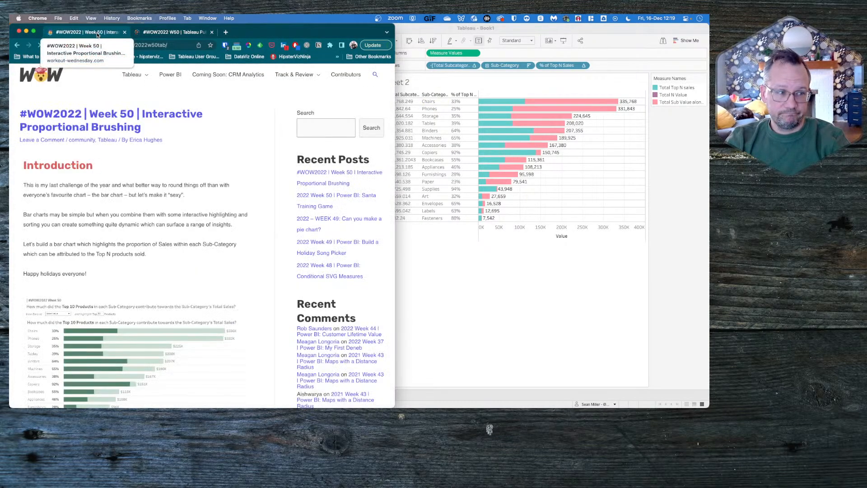
scroll(138, 243, "down", 10)
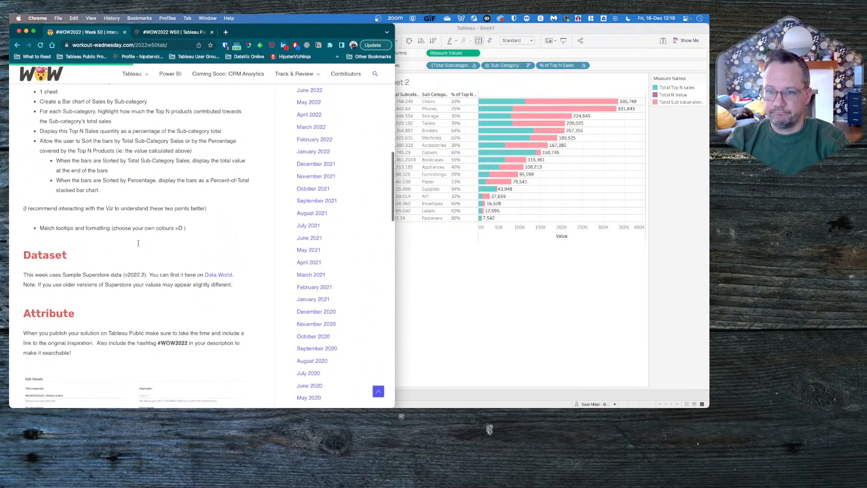
scroll(138, 243, "up", 2)
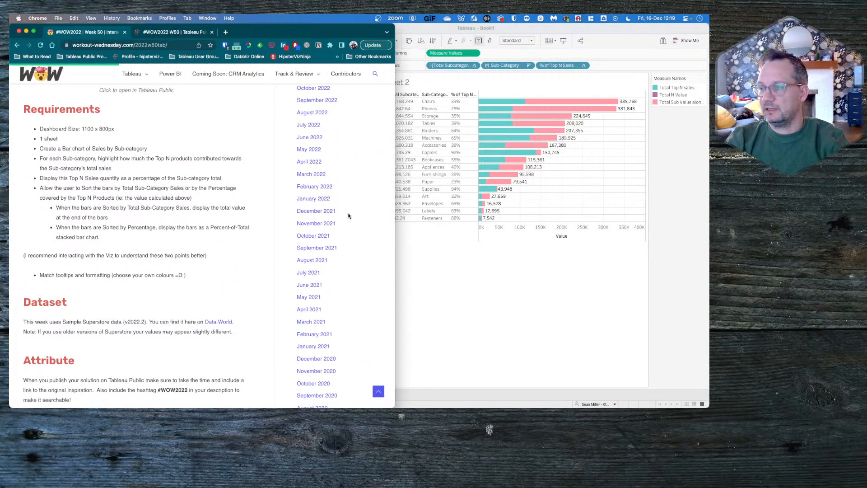
key("super+Tab")
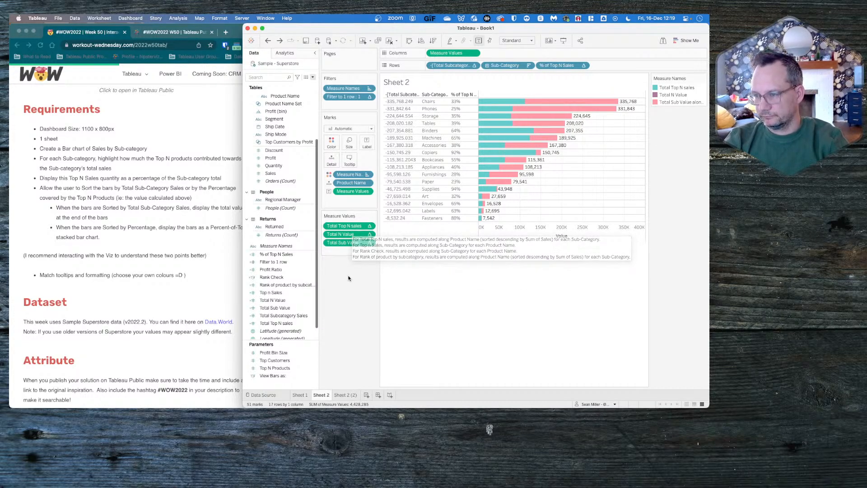
- Try placing Total Top N sales below the other measure values and removing it, and undo these changes
left_click_drag(347, 225, 348, 251)
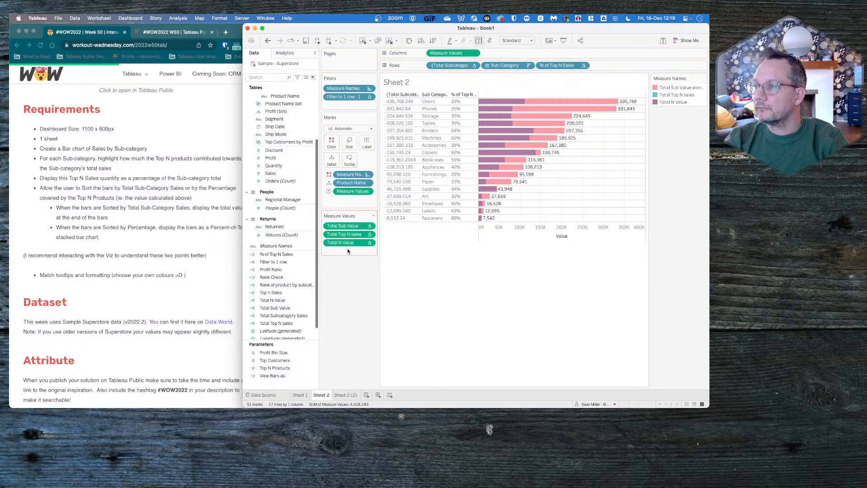
key("super+z")
key("super+z")
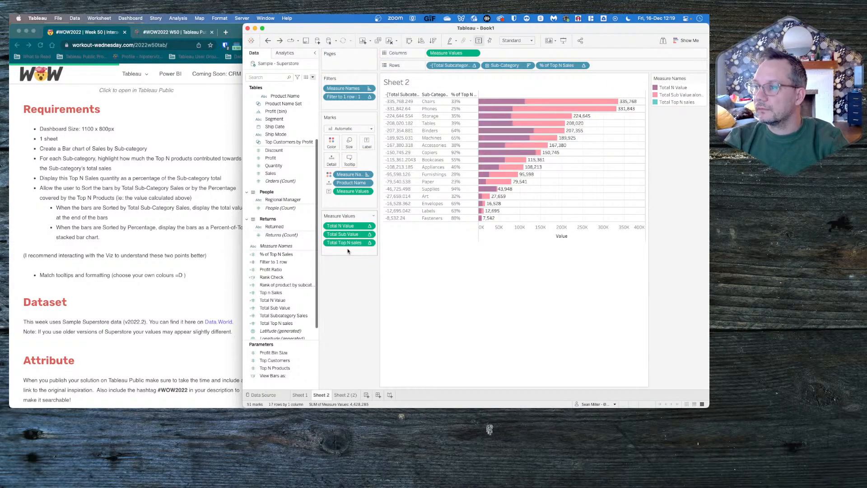
left_click_drag(348, 227, 349, 286)
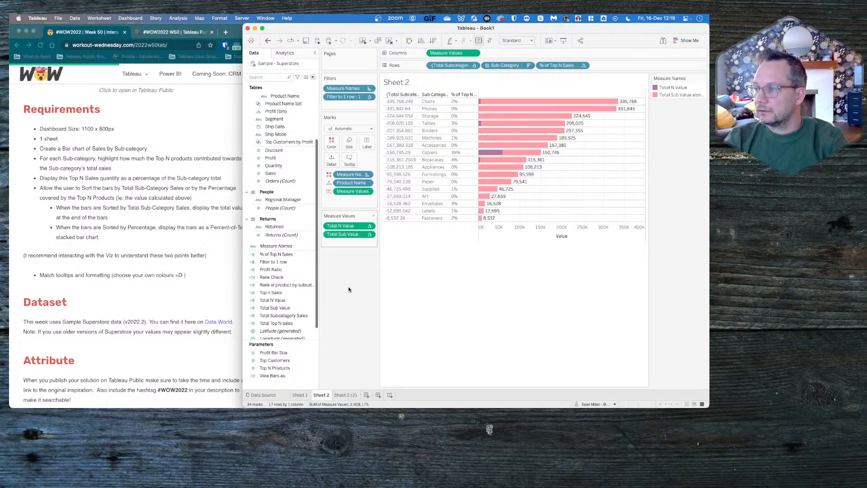
key("super+z")
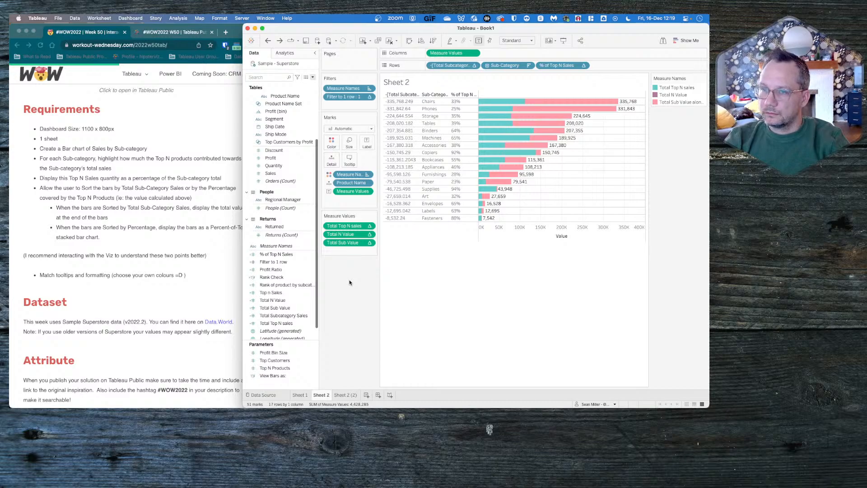
- Switch to Chrome, open the published #WOW2022 W50 workbook for web editing, and go to its Bars sheet
left_click(172, 32)
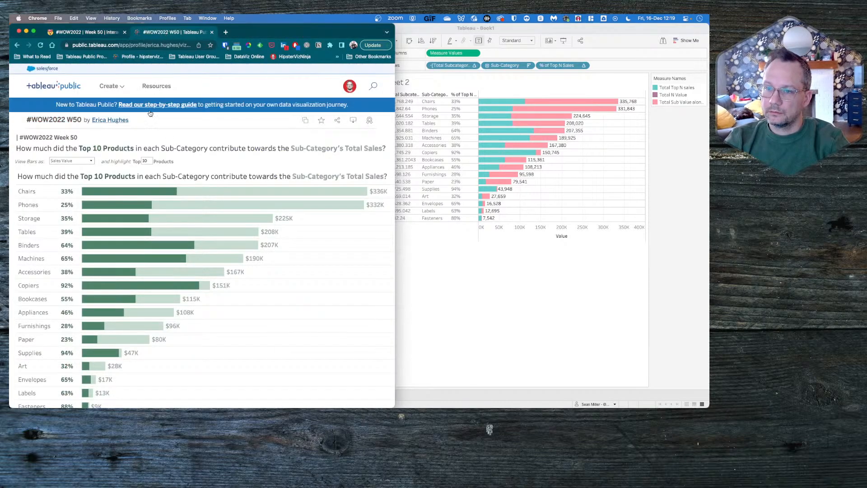
left_click(302, 123)
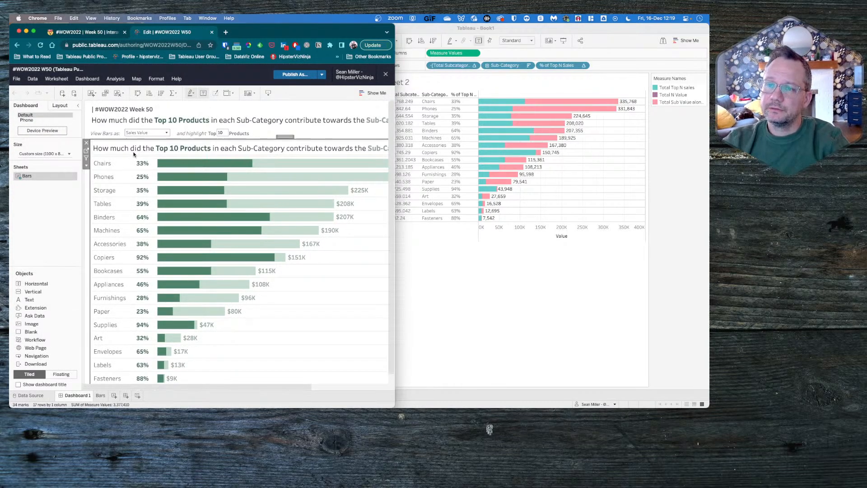
left_click(86, 151)
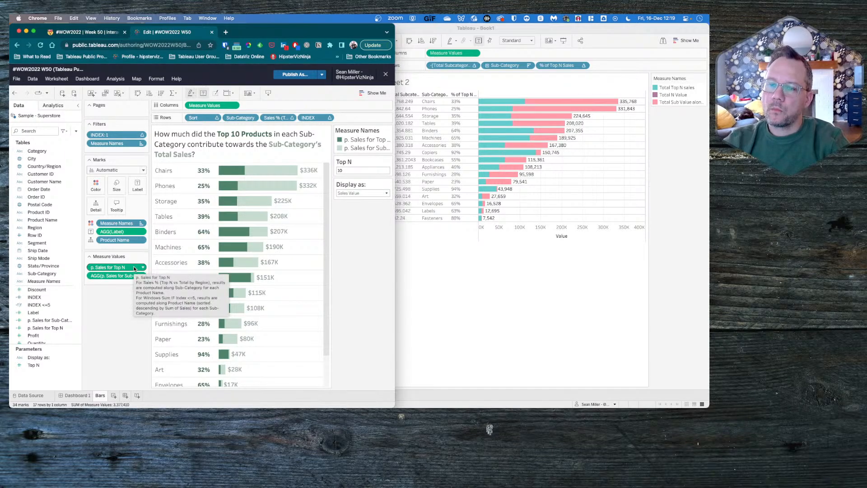
- Inspect the formula of the p. Sales for Top N calculated field in the published workbook
right_click(51, 320)
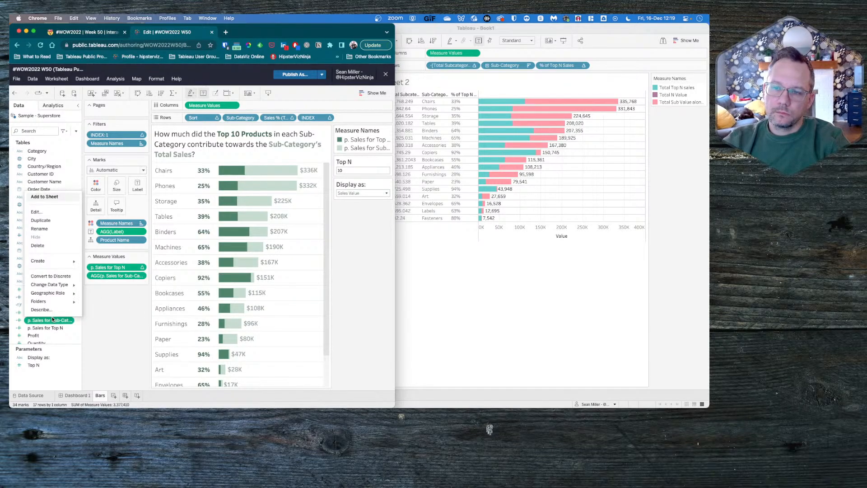
left_click(47, 327)
left_click(45, 328)
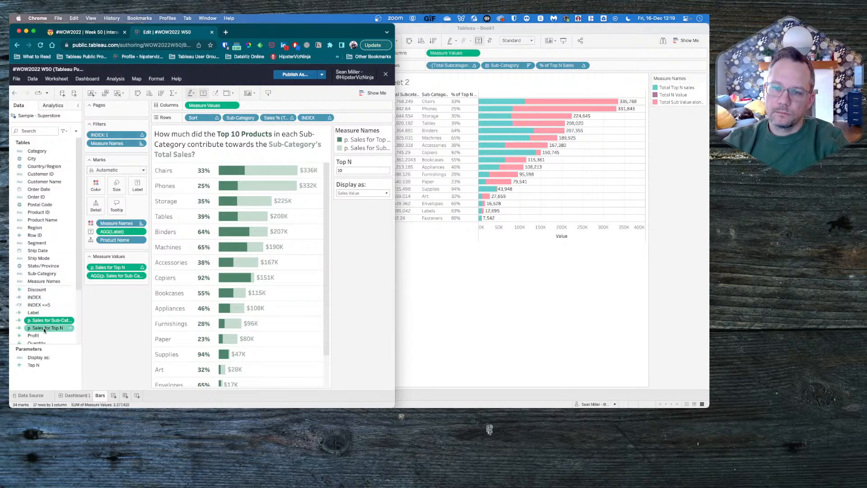
right_click(44, 329)
left_click(36, 219)
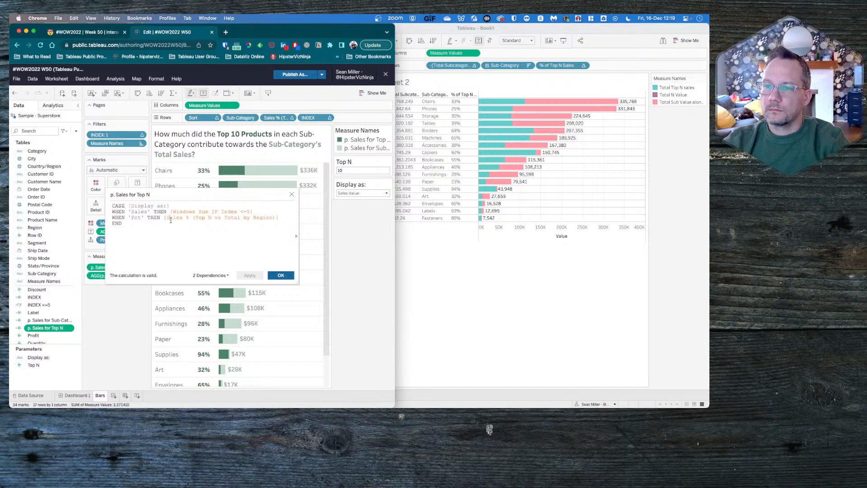
left_click(292, 196)
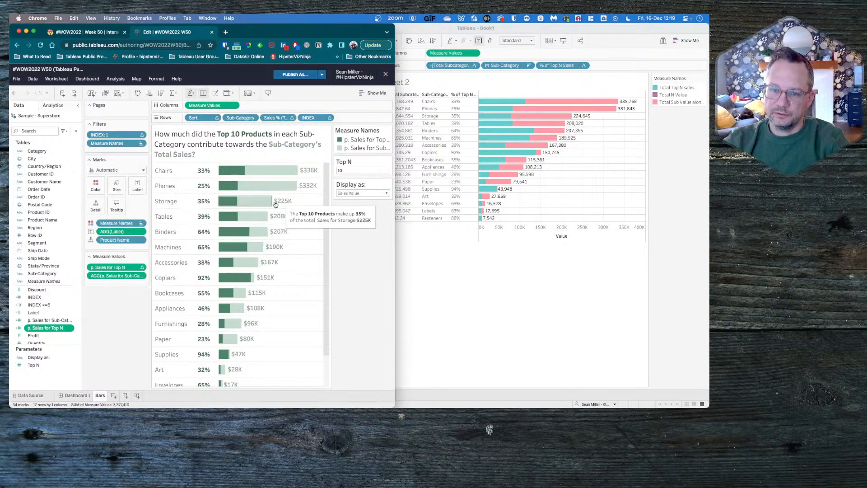
- Examine the formula of Sales % (Top N vs Total by Region) and return to the Bars sheet
scroll(50, 307, "down", 5)
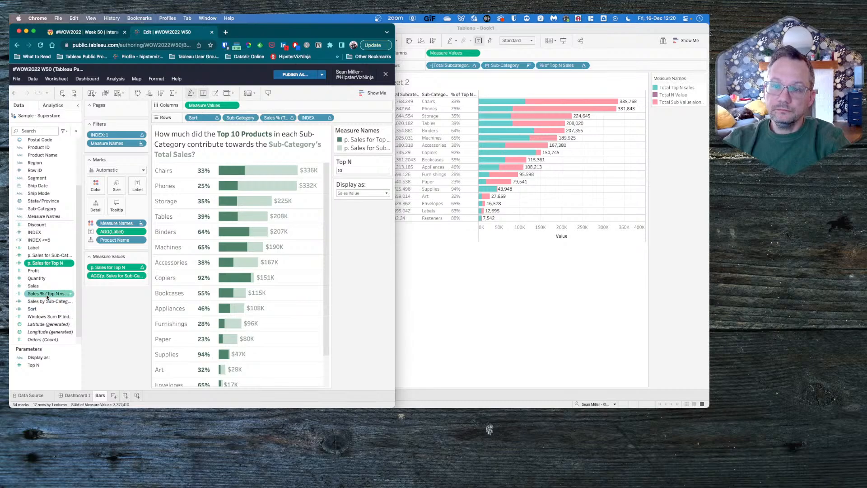
right_click(50, 294)
left_click(55, 186)
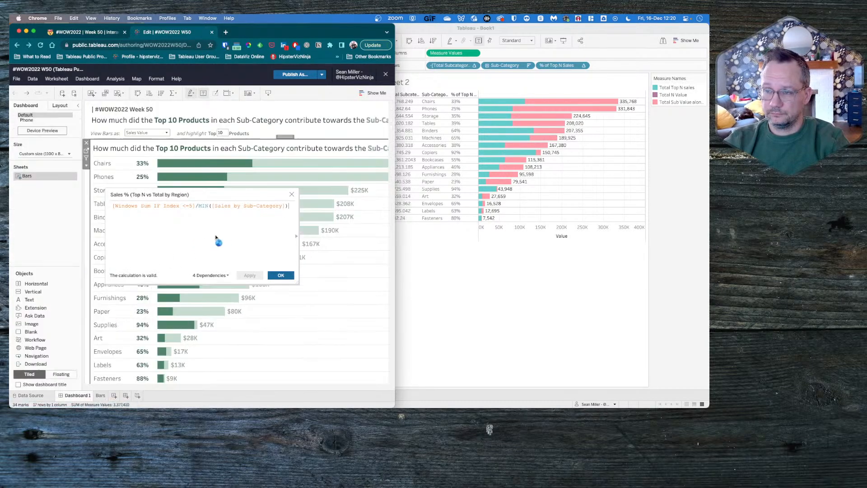
scroll(228, 236, "right", 5)
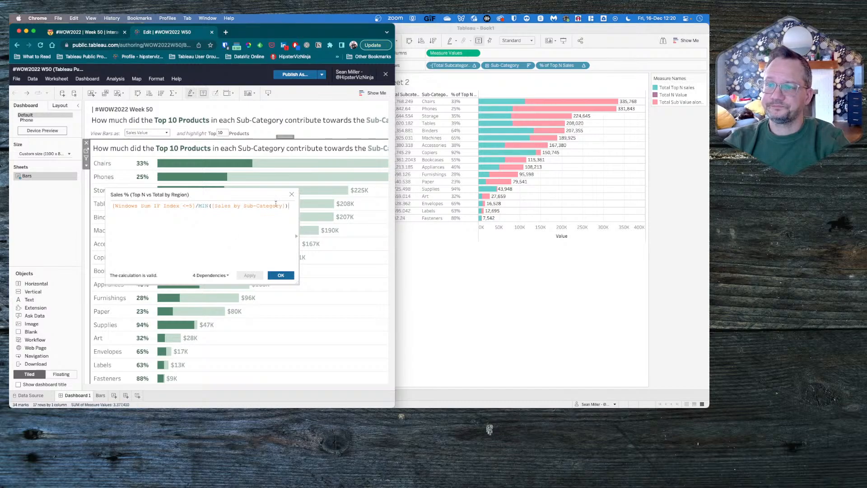
left_click(233, 207)
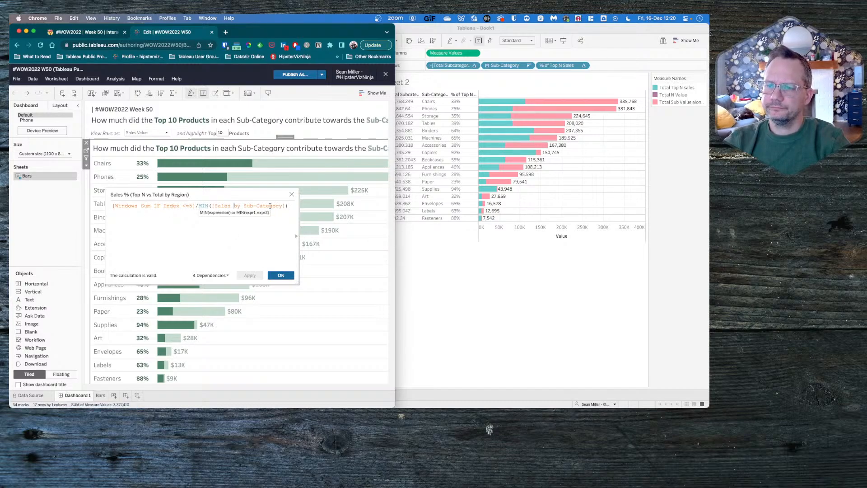
left_click(291, 195)
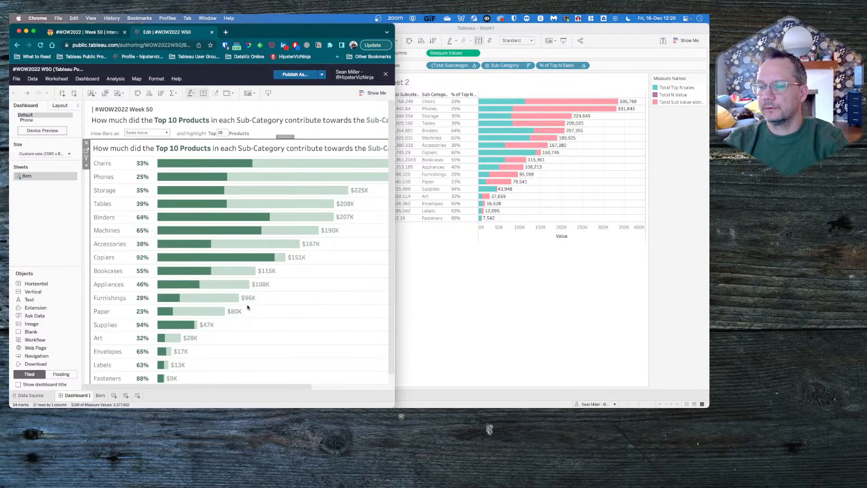
left_click(86, 151)
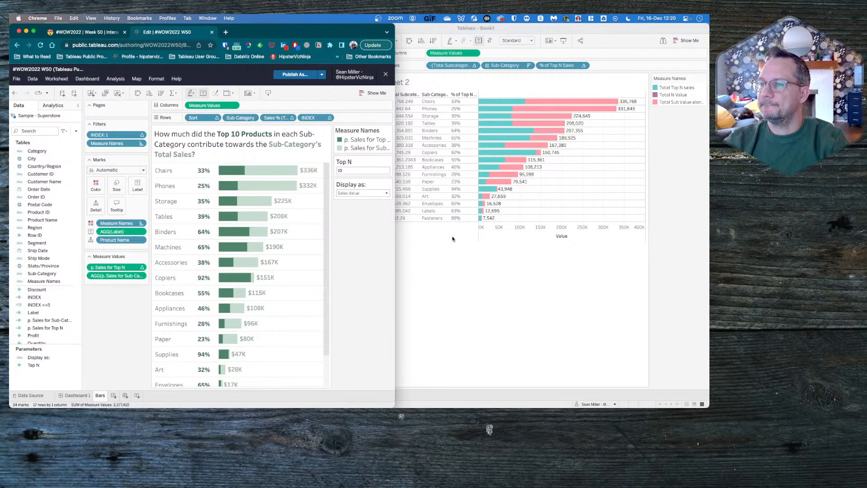
- Switch back to Tableau Desktop and compare the Total Top N sales setup with Sheet 1 and Sheet 2 (2)
left_click(396, 240)
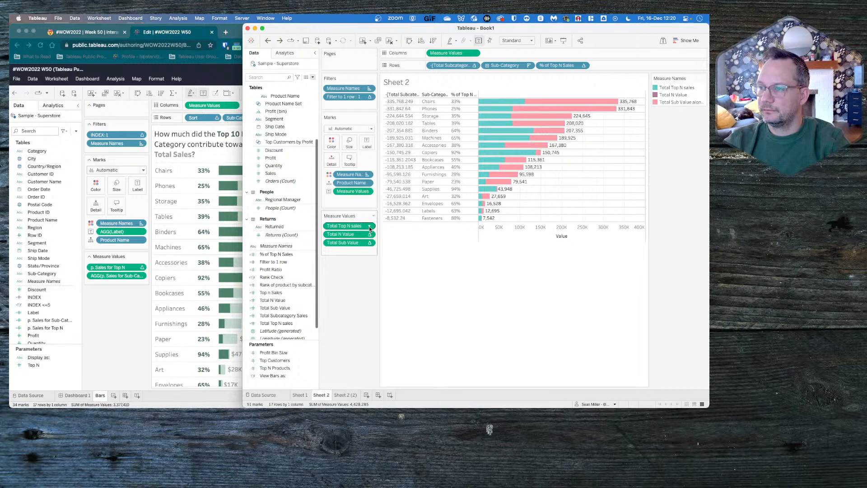
mouse_move(370, 228)
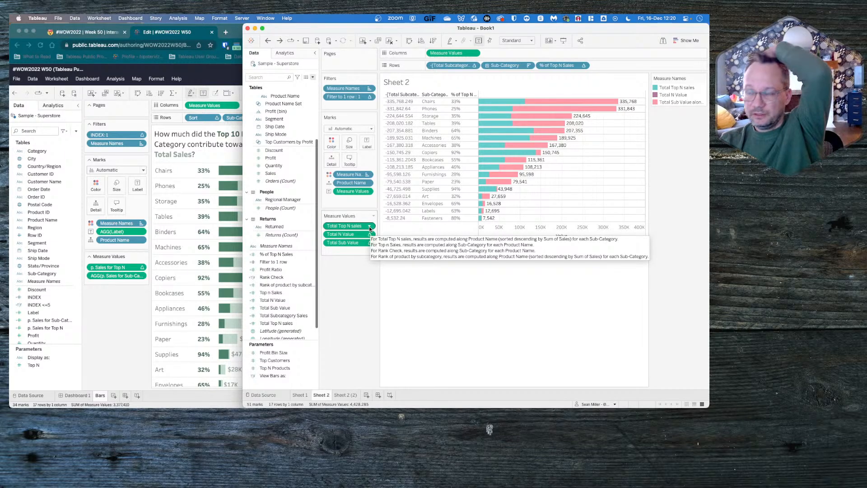
left_click(300, 395)
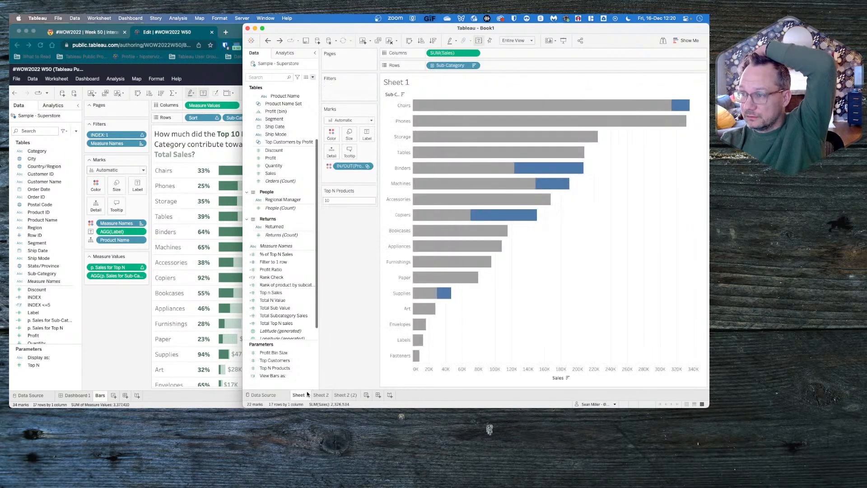
left_click(320, 396)
left_click(341, 395)
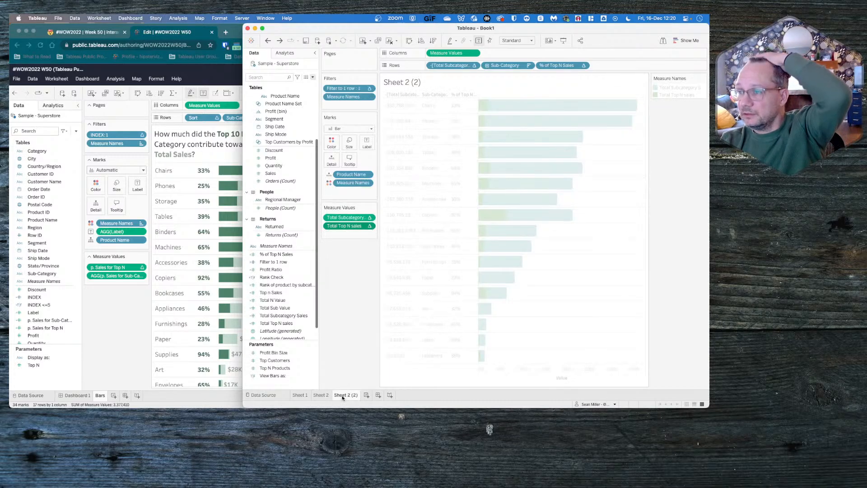
mouse_move(342, 398)
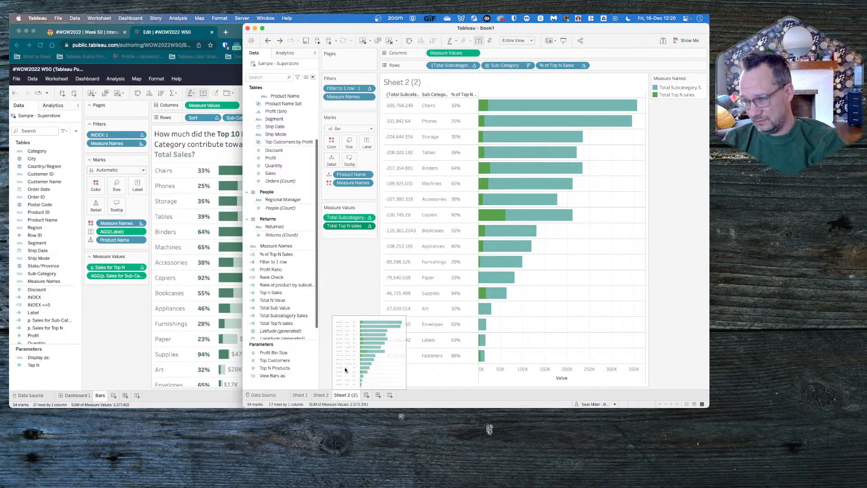
- Remove Total Top N sales from the measure values on Sheet 2
left_click(320, 395)
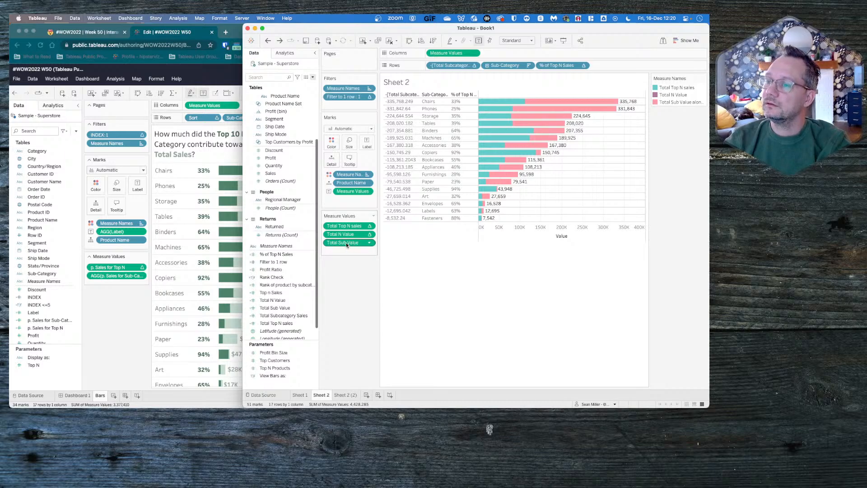
left_click_drag(350, 227, 348, 271)
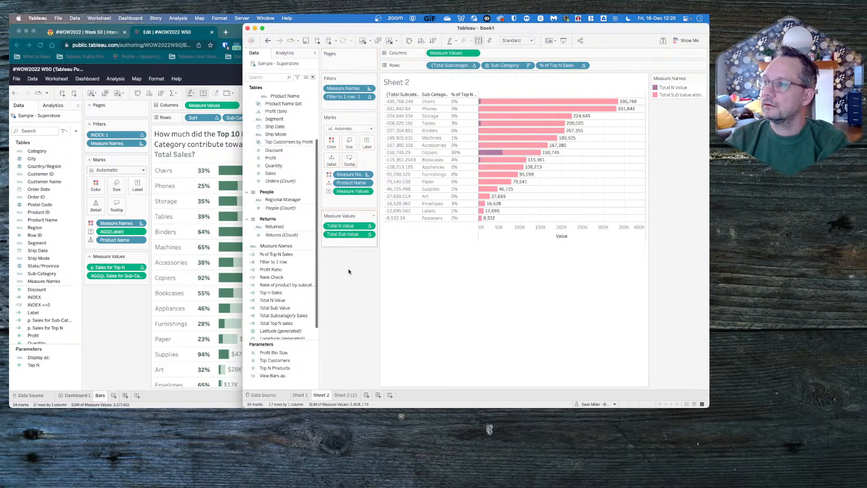
- Set the nested Total Subcategory Sales calculation of Total N Value to compute using Table (down)
left_click(369, 226)
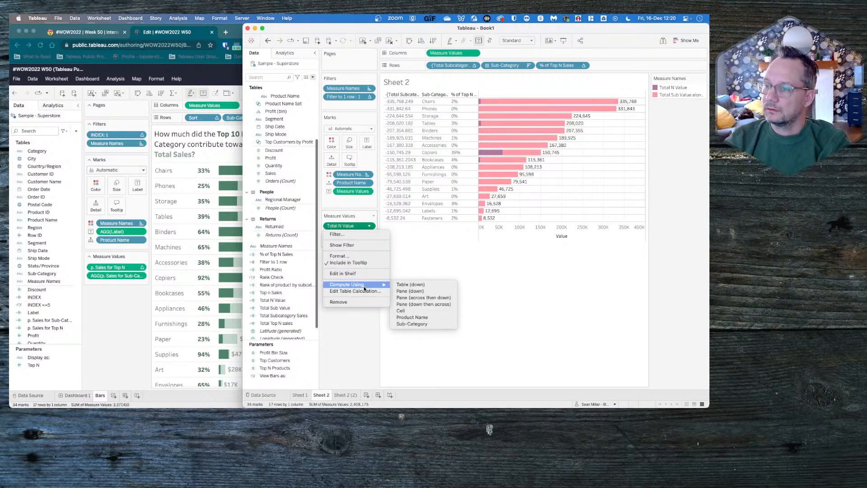
left_click(363, 291)
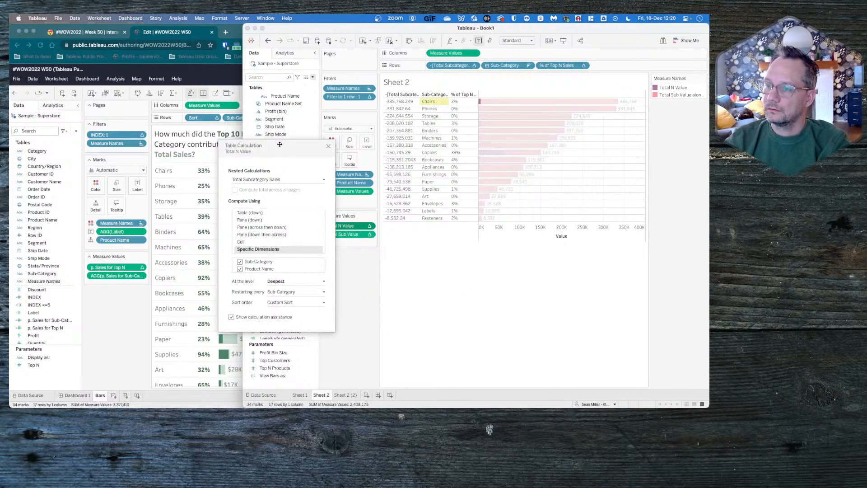
left_click(273, 180)
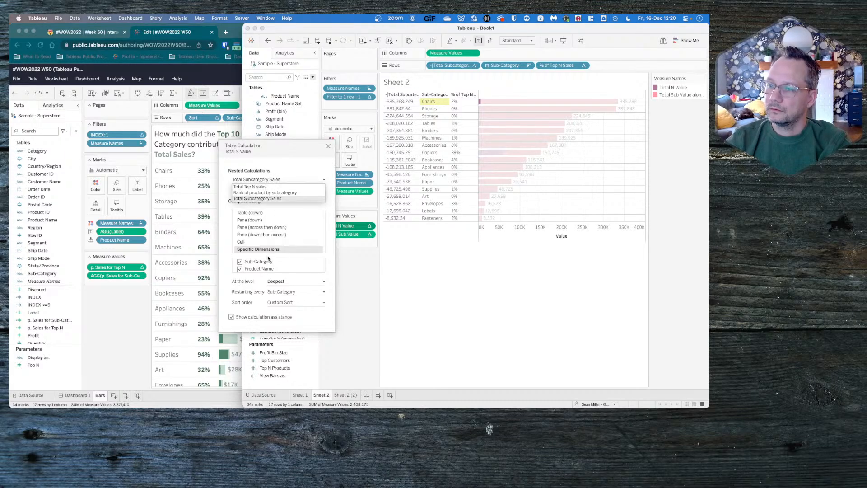
left_click(259, 223)
left_click(259, 220)
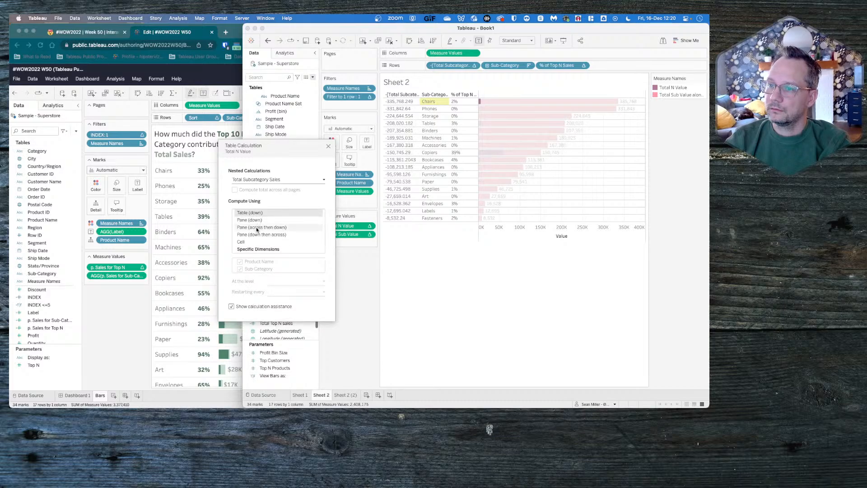
left_click(256, 227)
left_click(255, 234)
left_click(256, 219)
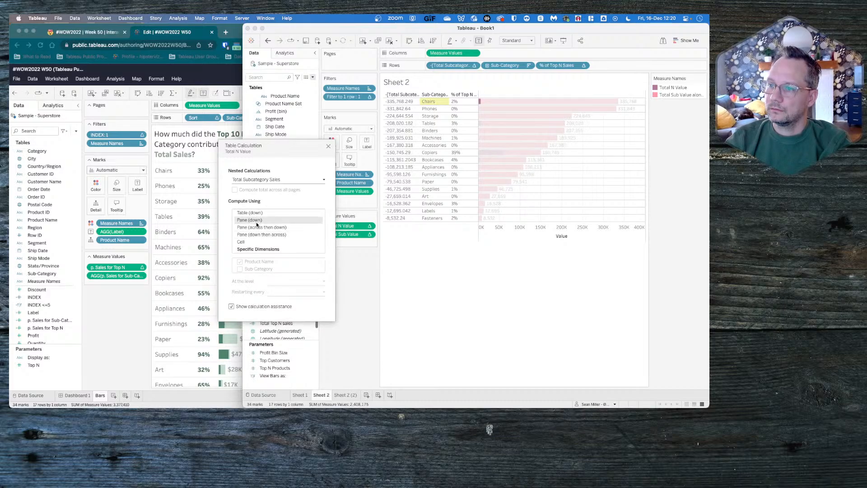
left_click(256, 213)
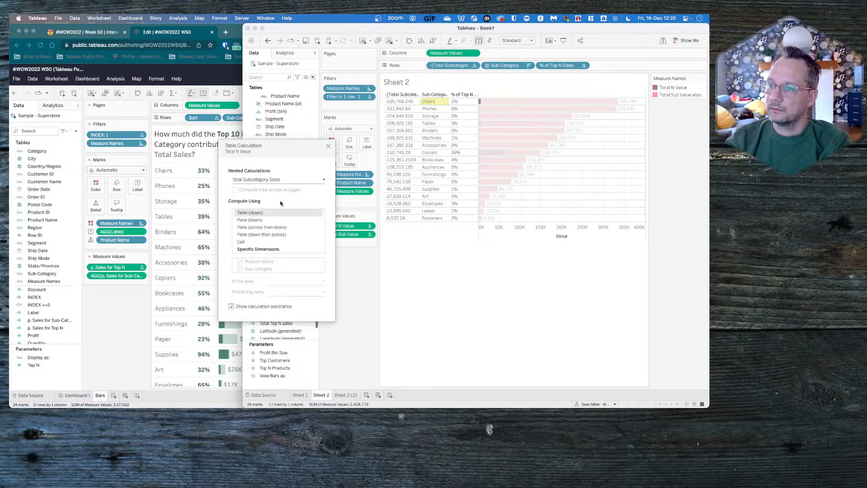
- Examine the nested table calculation settings of % of Top N Sales, including the level and the product rank
left_click(583, 66)
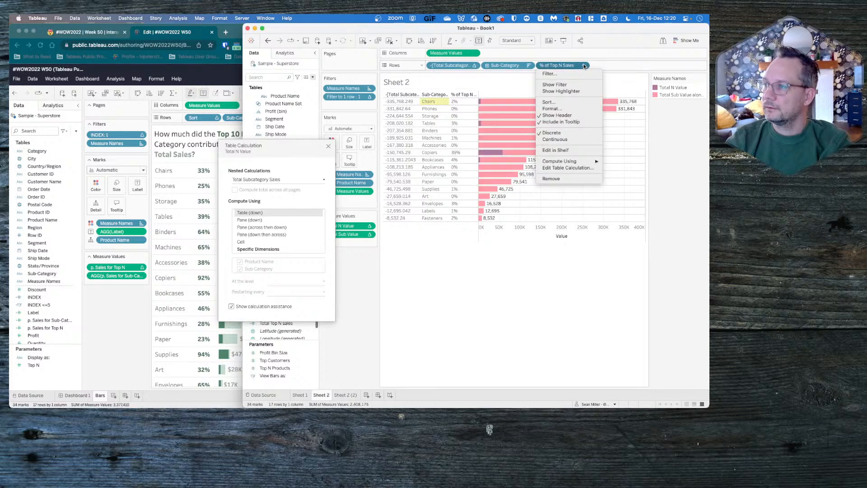
left_click(568, 168)
left_click(254, 179)
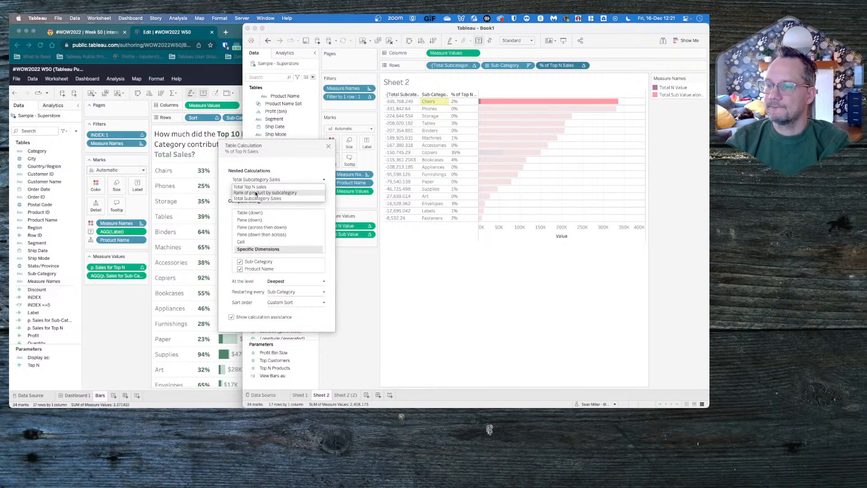
left_click(274, 277)
left_click(275, 281)
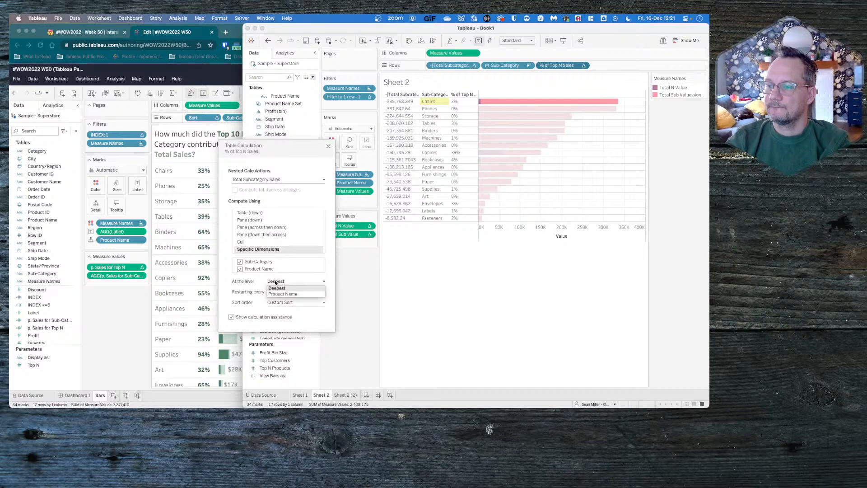
left_click(276, 288)
left_click(271, 180)
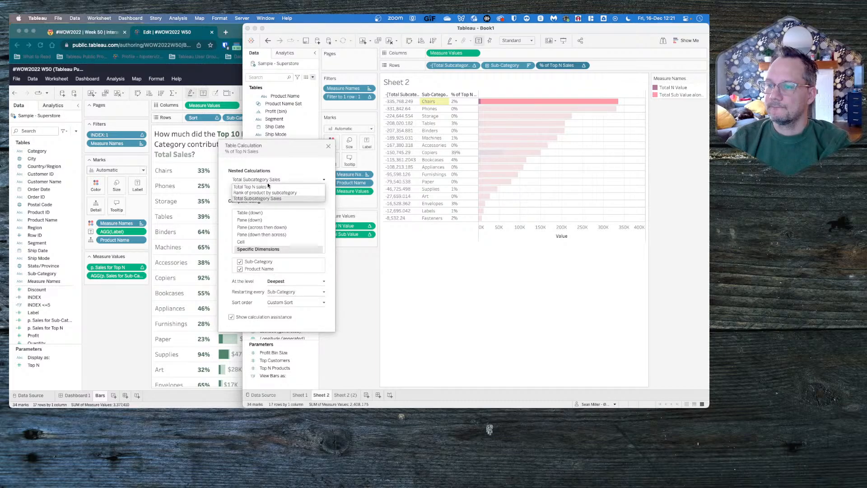
left_click(263, 193)
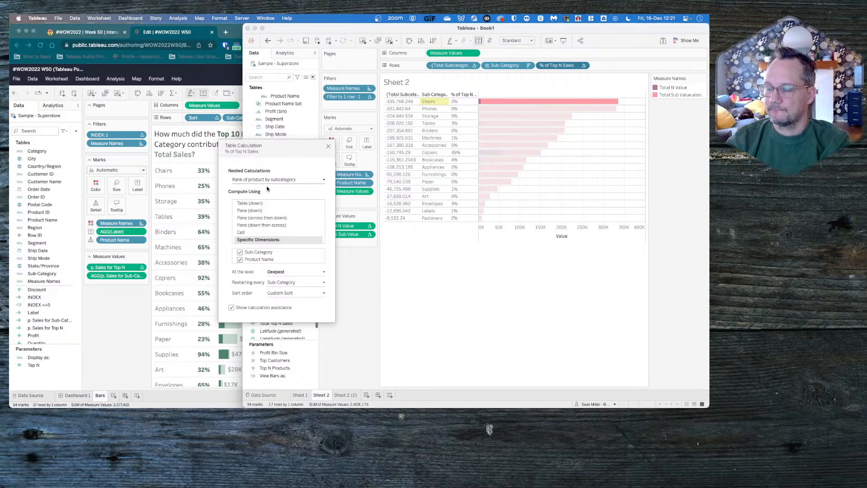
left_click(271, 180)
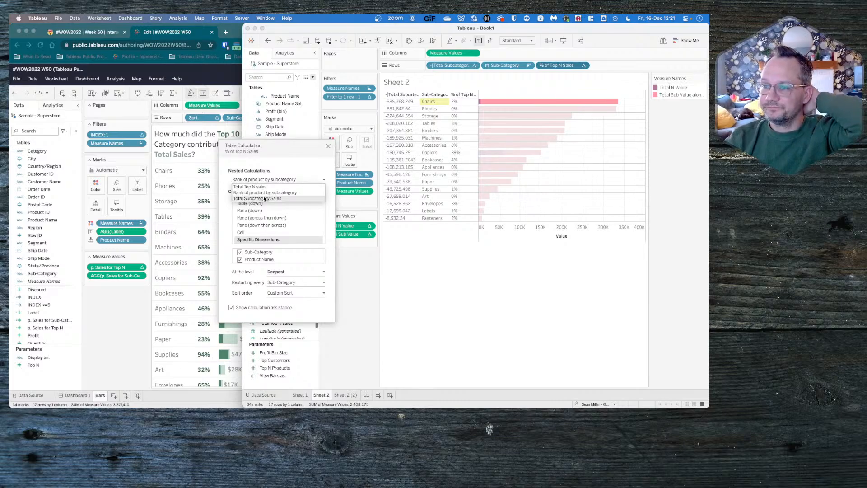
left_click(264, 199)
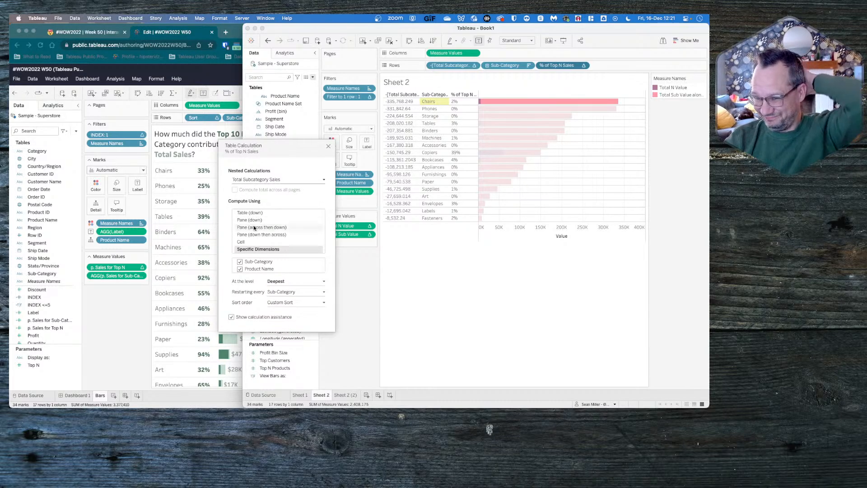
- Limit % of Top N Sales' nested calculations Total Subcategory Sales, Total Top N sales and Rank of product by subcategory to Product Name only
left_click(240, 262)
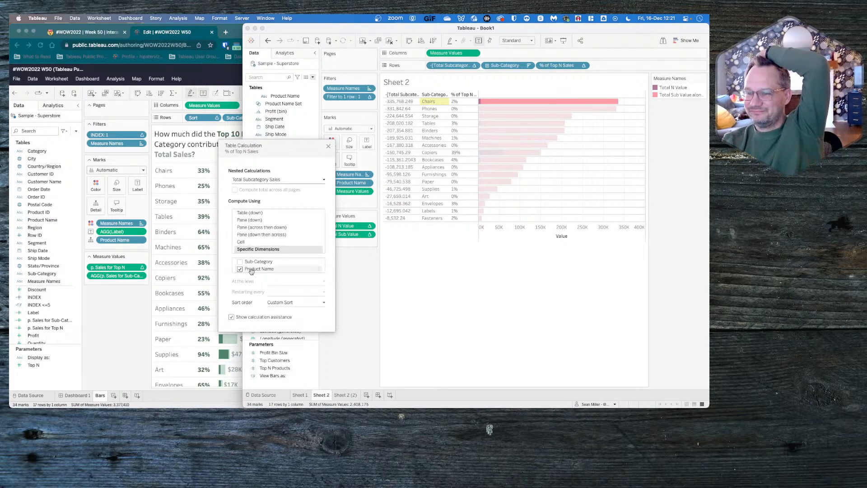
left_click(290, 178)
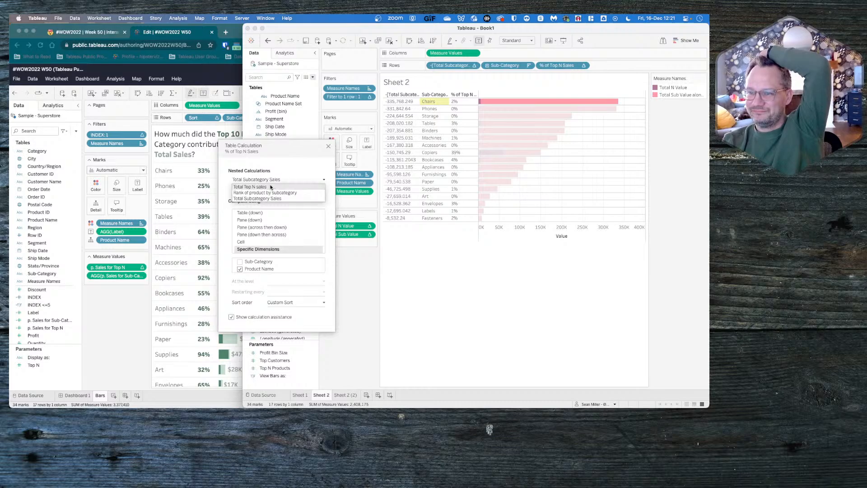
left_click(271, 188)
left_click(240, 262)
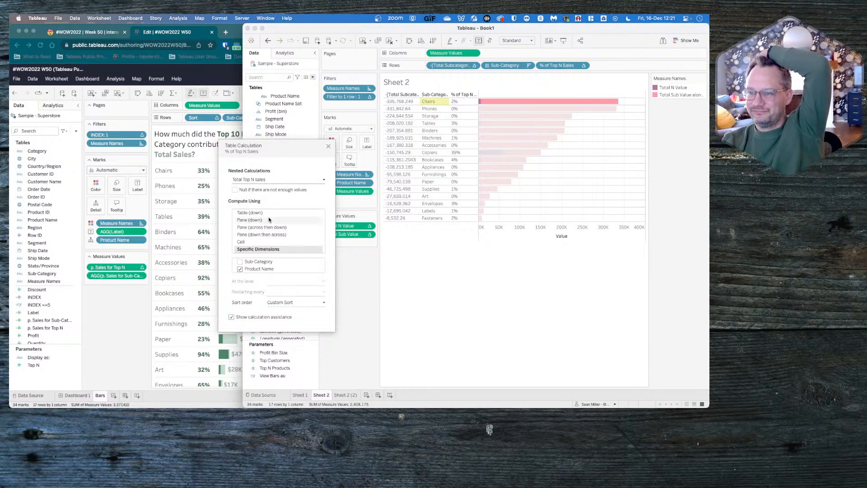
left_click(278, 179)
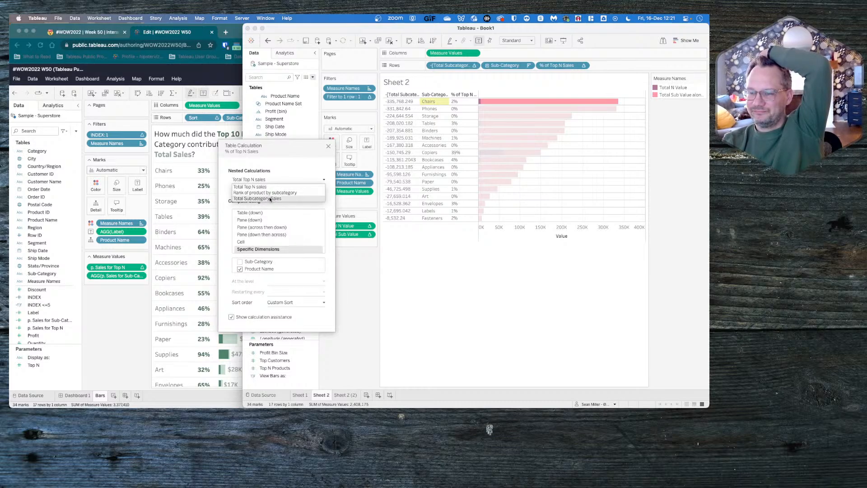
left_click(269, 199)
left_click(277, 179)
left_click(266, 192)
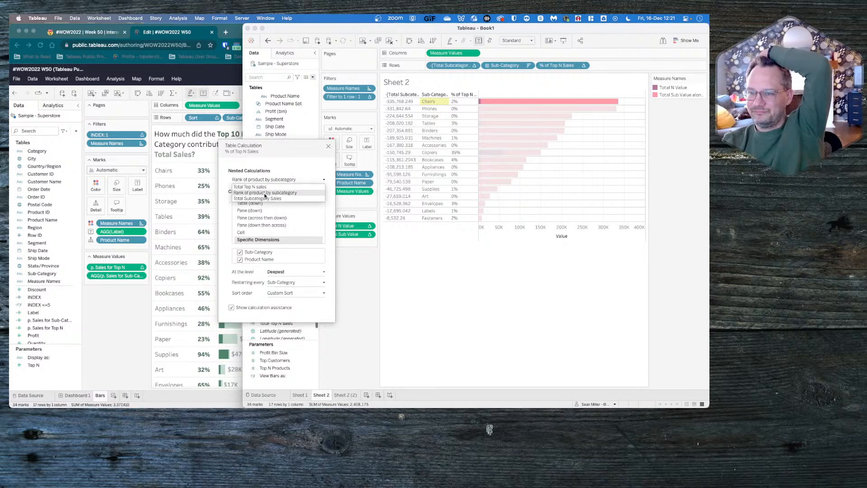
left_click(240, 253)
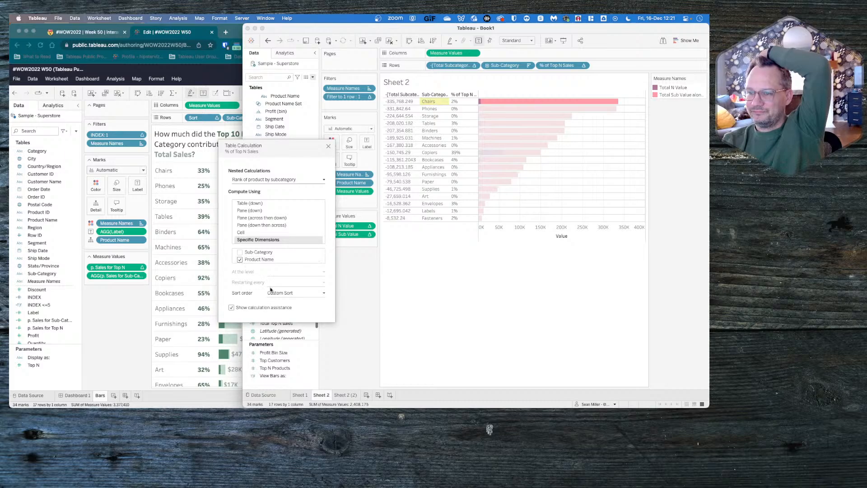
left_click(329, 145)
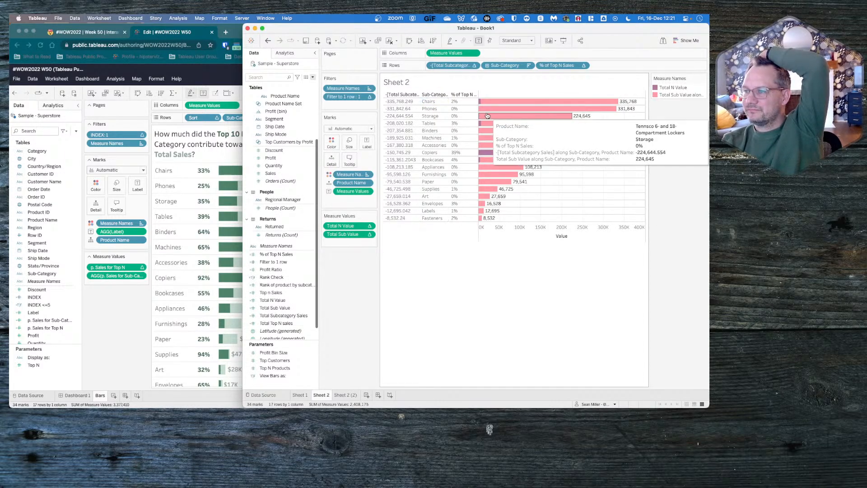
- Set % of Top N Sales to compute using Product Name and close its table calculation settings
mouse_move(480, 104)
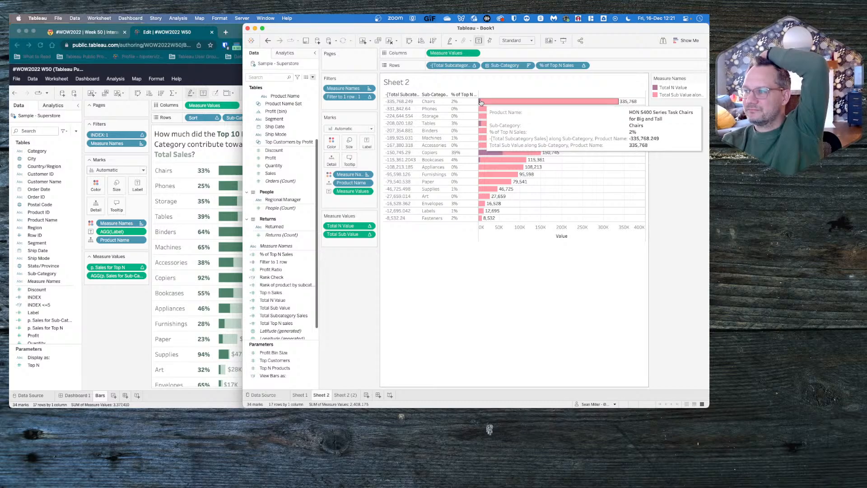
left_click(585, 65)
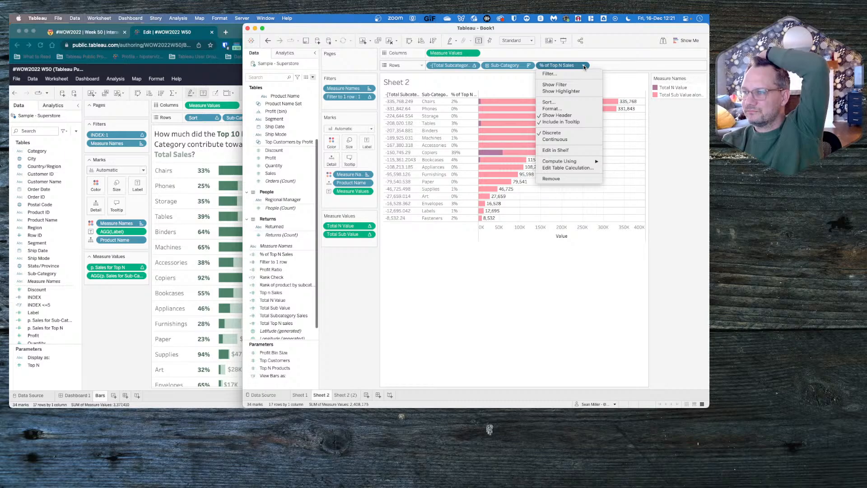
left_click(584, 66)
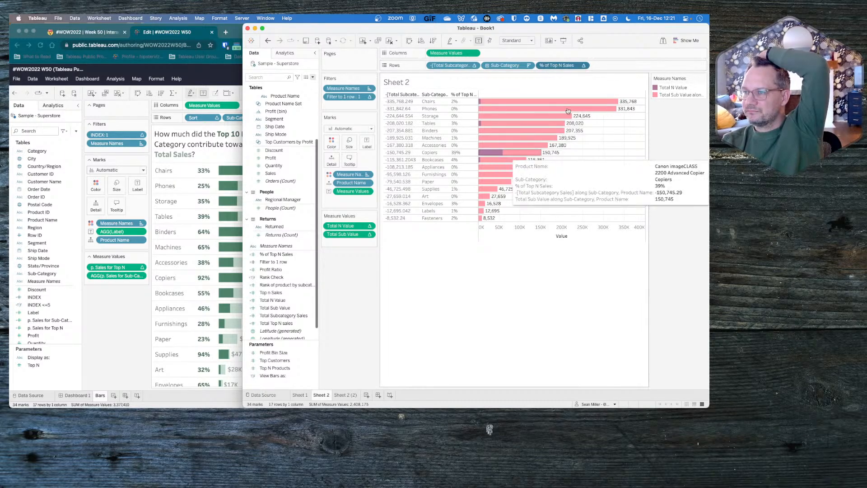
left_click(585, 67)
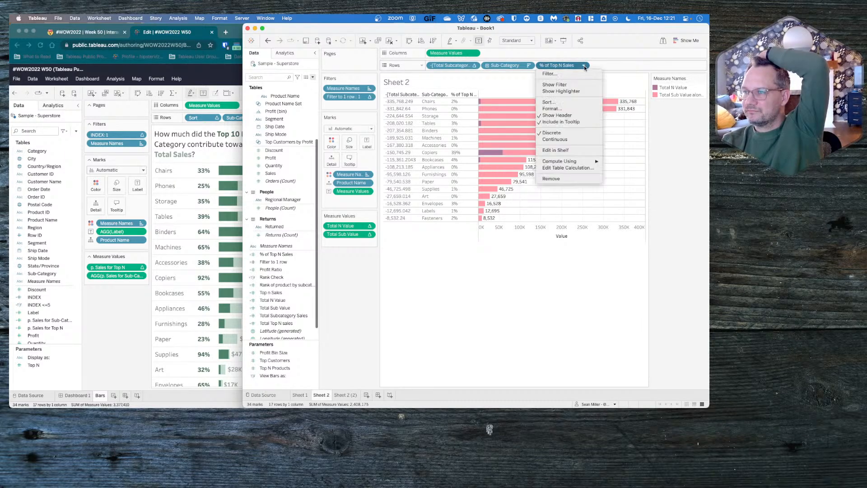
left_click(570, 168)
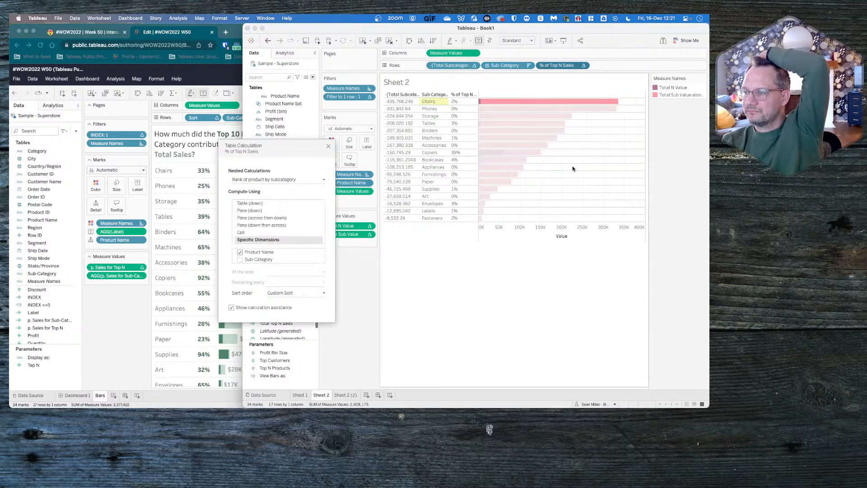
left_click(583, 66)
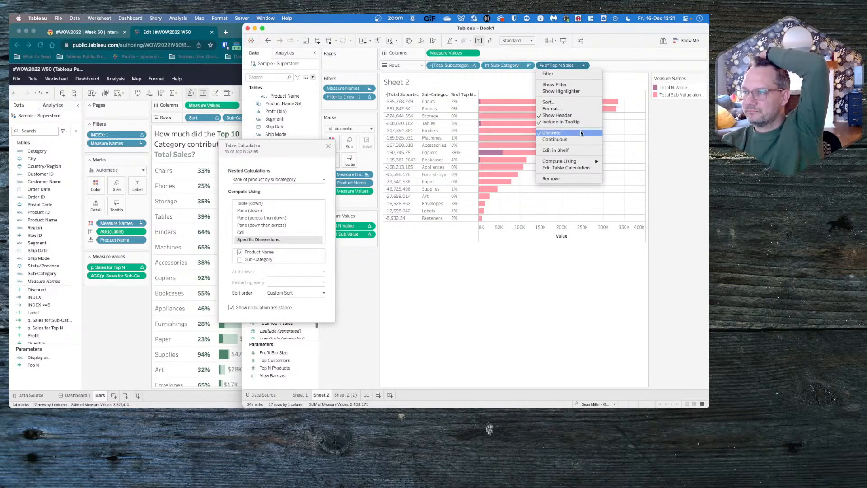
mouse_move(569, 161)
left_click(619, 194)
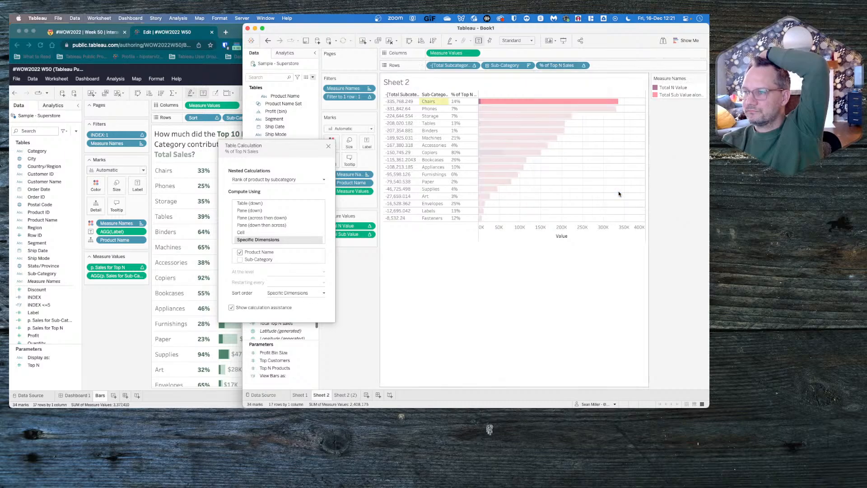
left_click(328, 147)
- Create a calculated field with the formula { FIXED [Sub-Category]:SUM([Sales])}
left_click(312, 77)
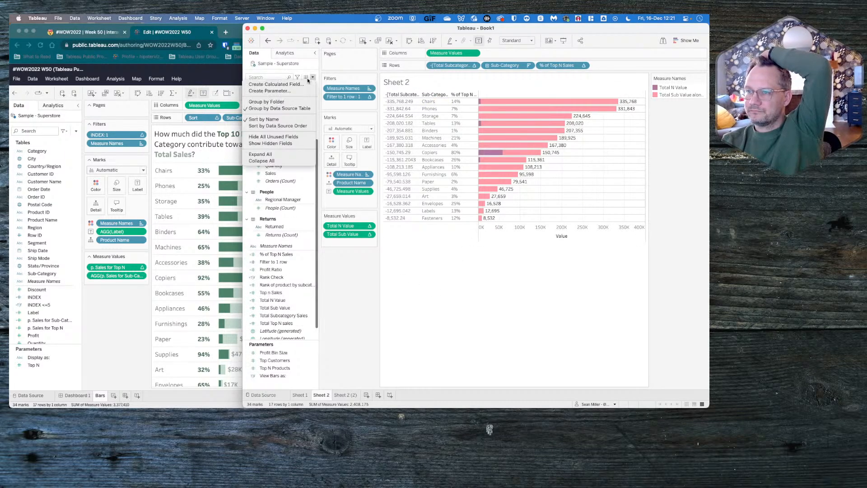
left_click(299, 84)
left_click(258, 107)
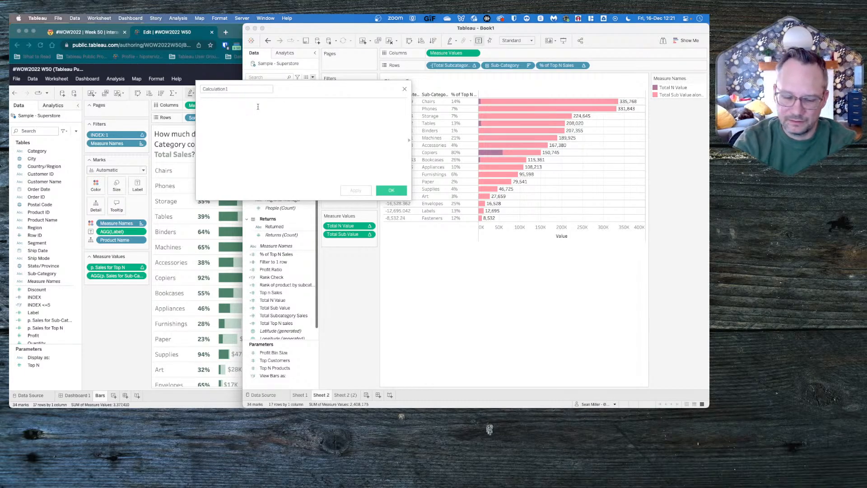
type("{ FIXED")
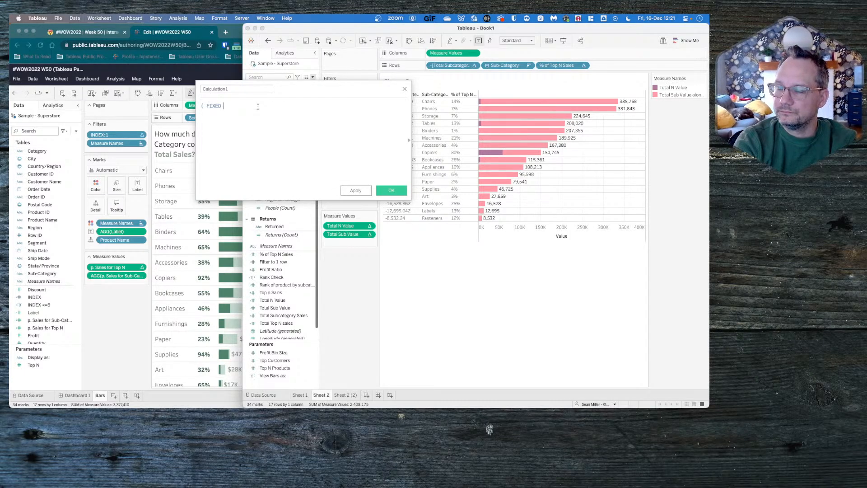
type(" sub")
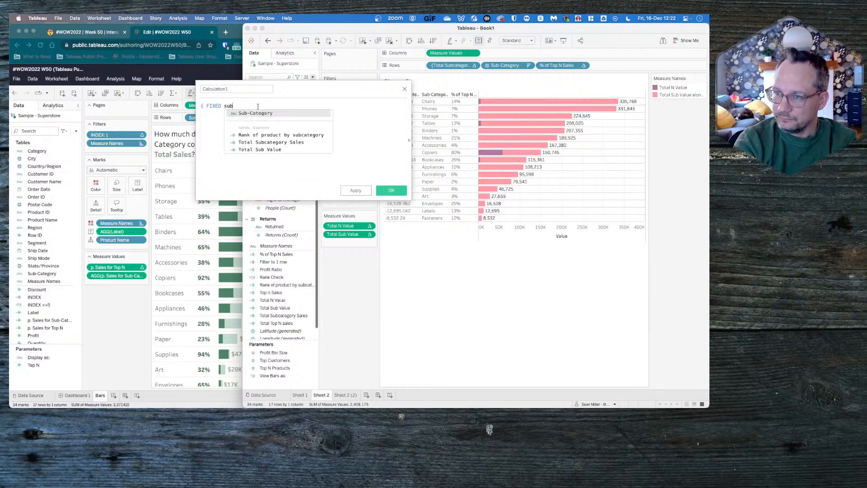
key("Return")
type(":SUM([Sales])")
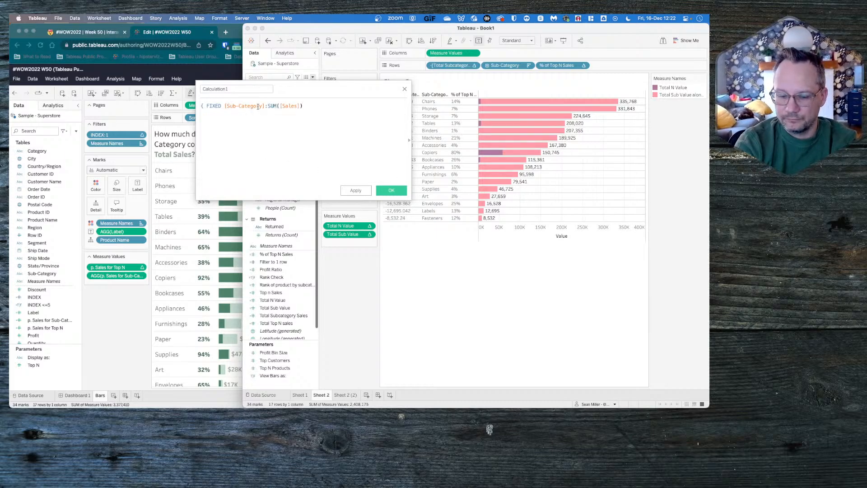
type("}")
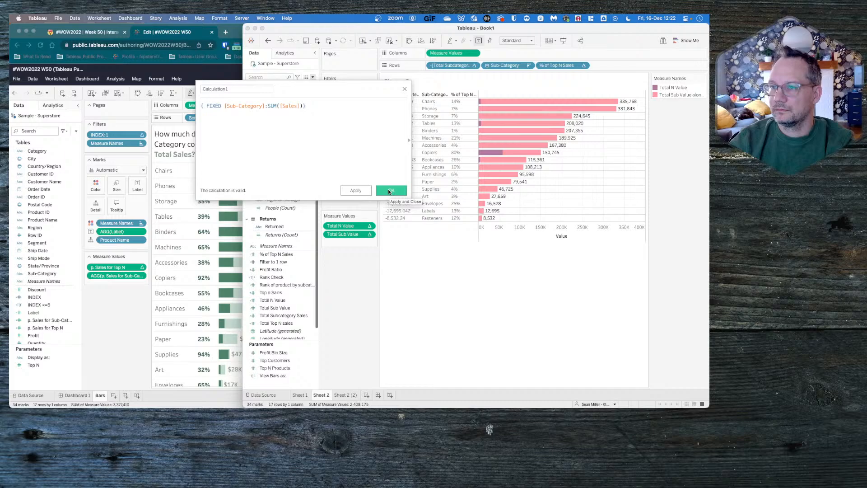
left_click(389, 190)
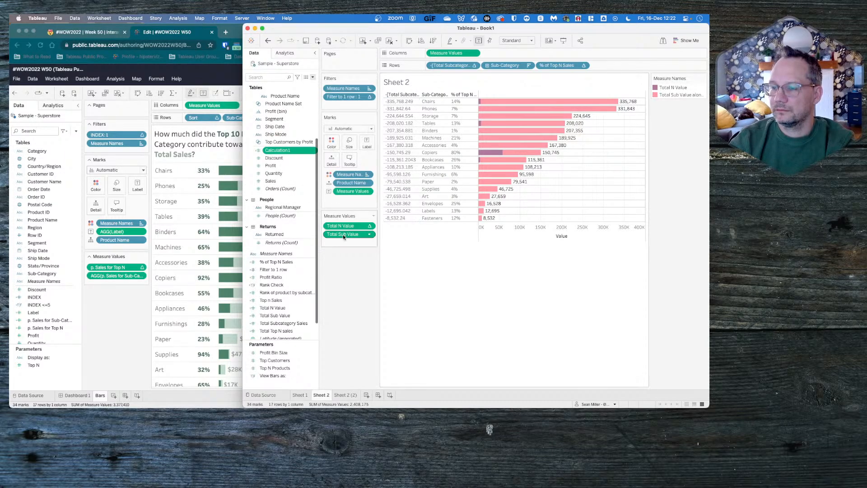
- Replace the denominator [Total Subcategory Sales] in the % of Top N Sales formula with [Calculation1]
right_click(291, 263)
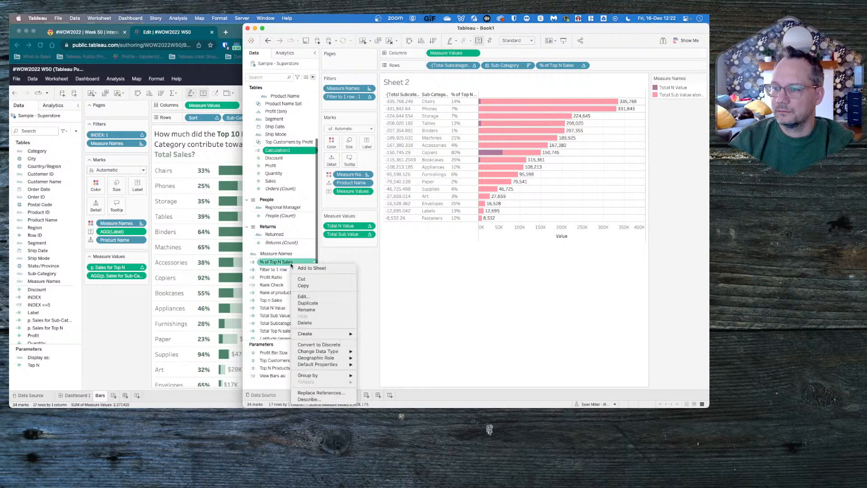
left_click(305, 297)
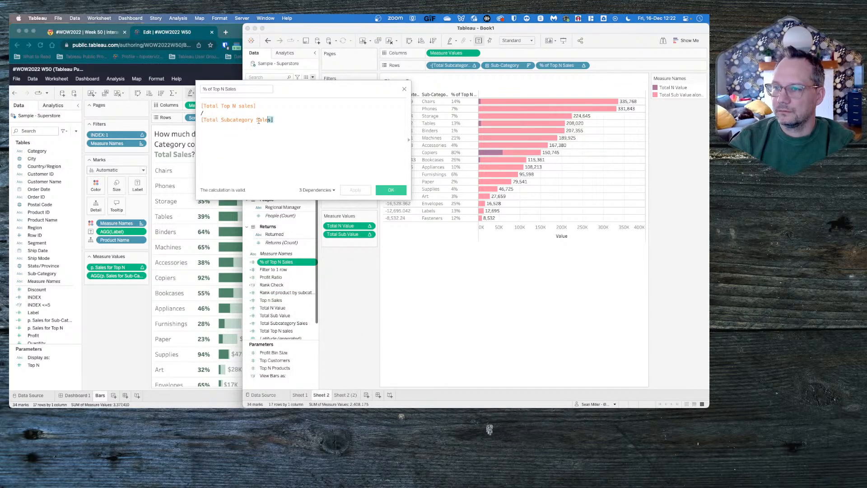
left_click_drag(259, 121, 201, 120)
type("[Calculation1]")
left_click(219, 127)
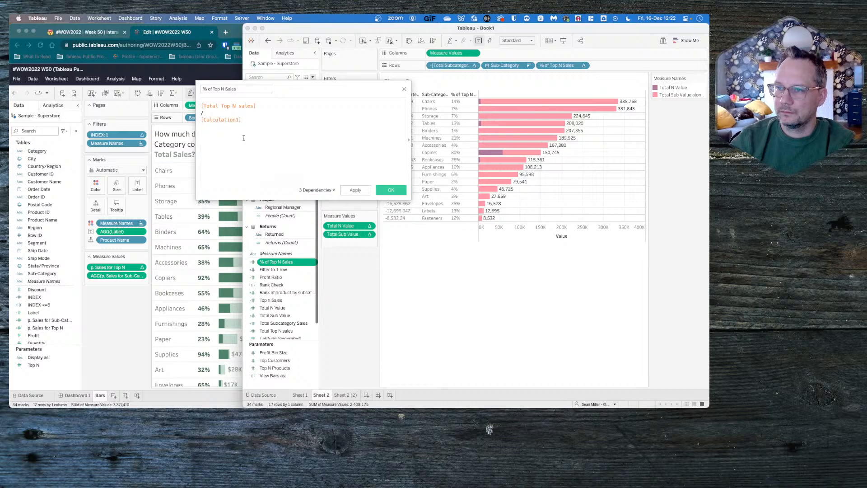
left_click(351, 189)
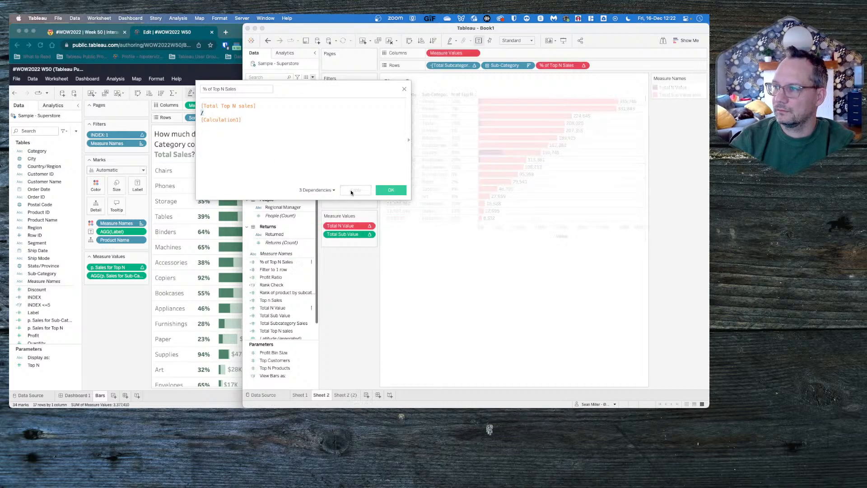
left_click(390, 190)
- Examine the Compute Using options and table calculation settings of % of Top N Sales on Rows
left_click(583, 66)
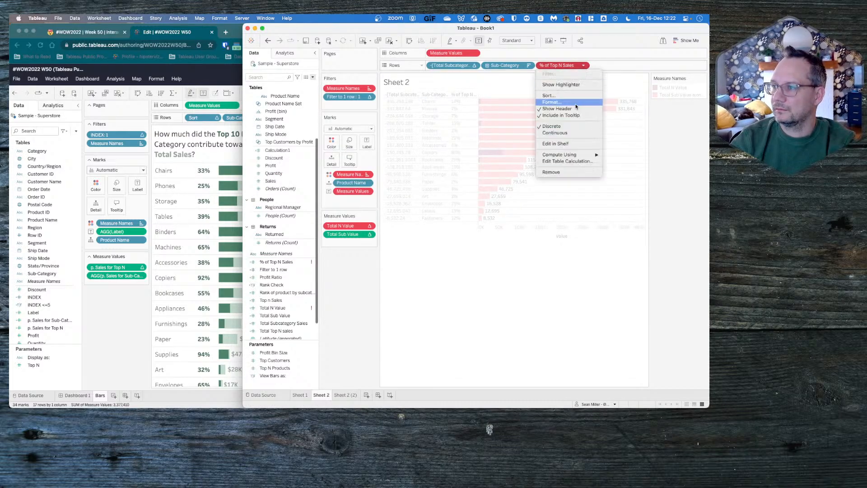
mouse_move(573, 155)
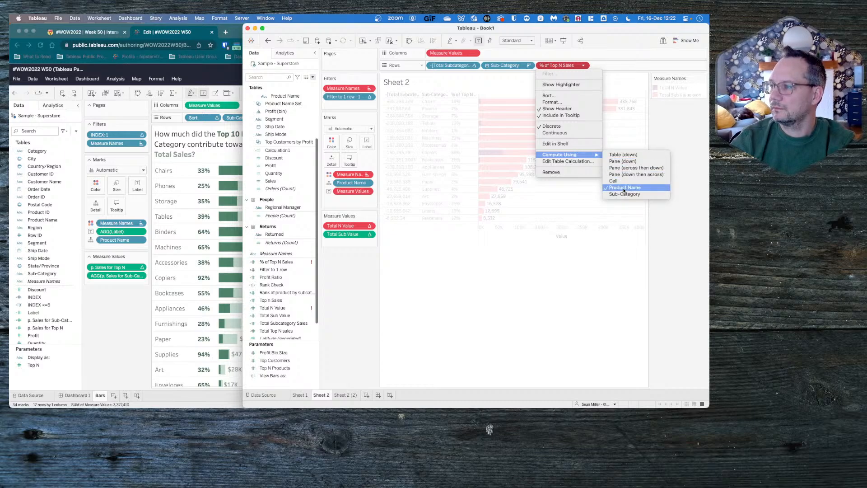
left_click(568, 161)
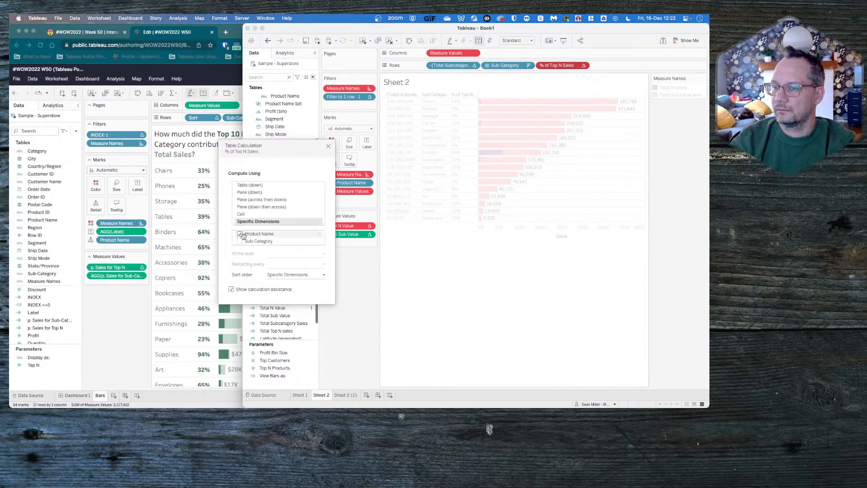
left_click(329, 146)
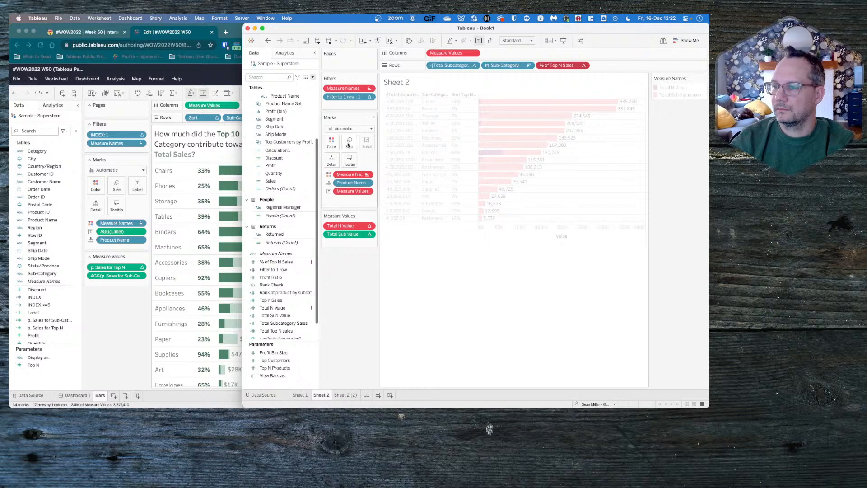
- Aggregate the denominator of % of Top N Sales by wrapping it as min([Calculation1]), and save the formula
right_click(281, 262)
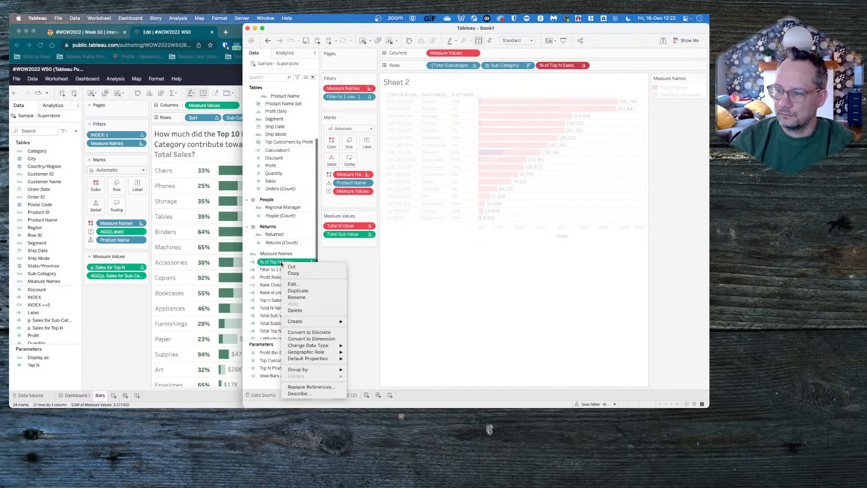
left_click(292, 285)
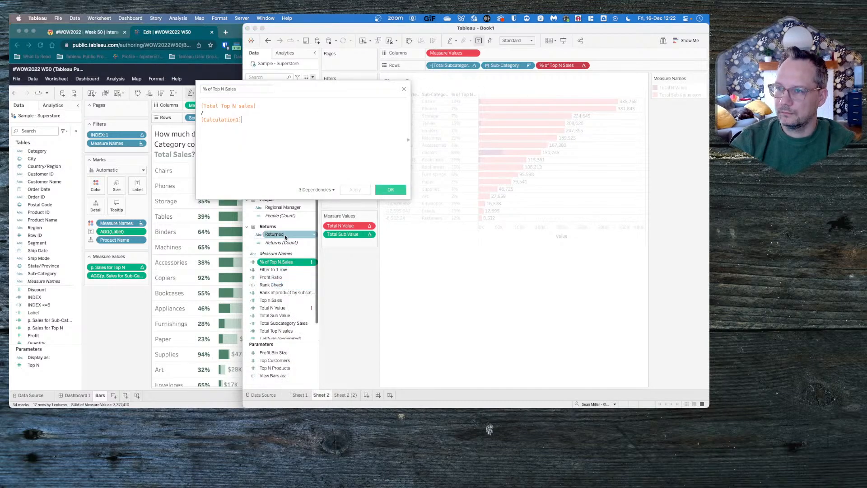
left_click(200, 120)
type("min(")
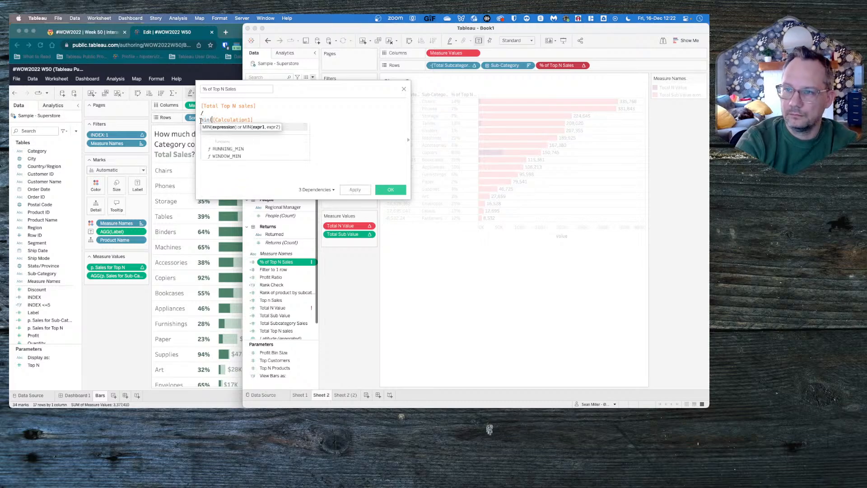
left_click(264, 120)
type(")")
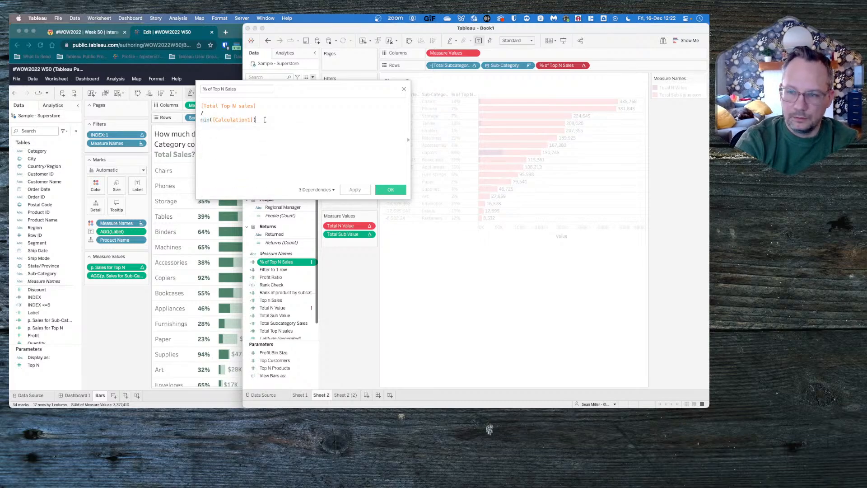
left_click(362, 190)
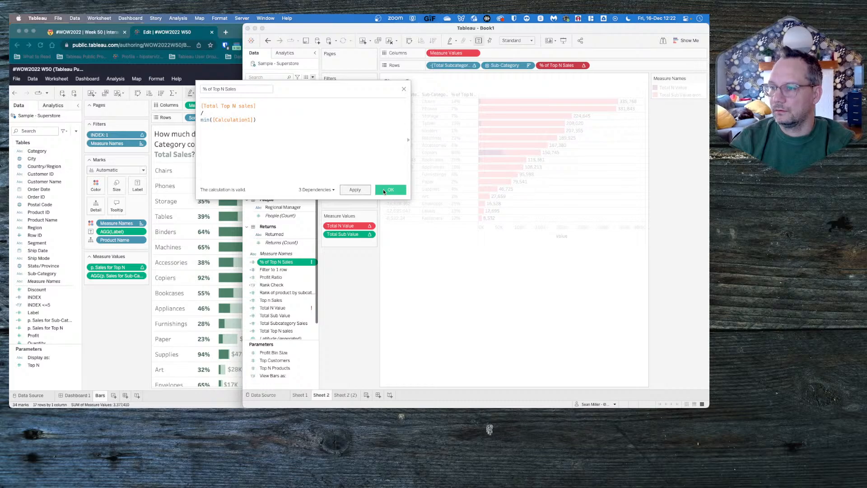
left_click(391, 191)
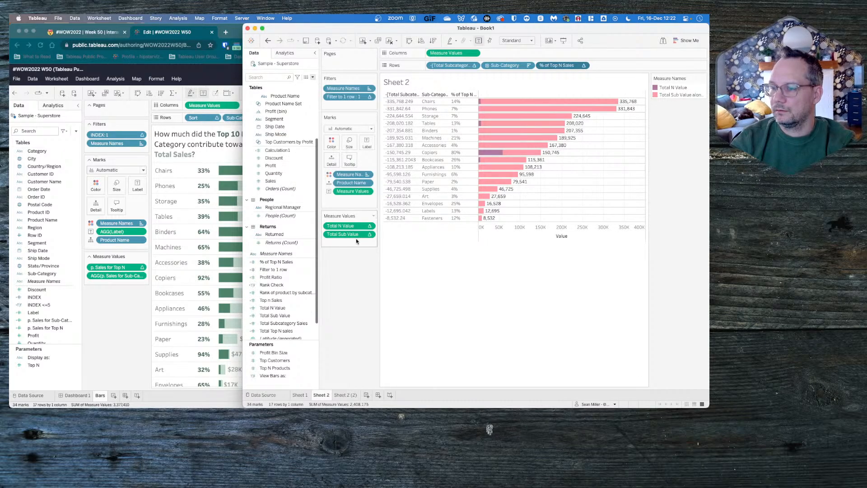
- Set the % of Top N Sales field on Rows to compute using Product Name
left_click(584, 65)
mouse_move(570, 161)
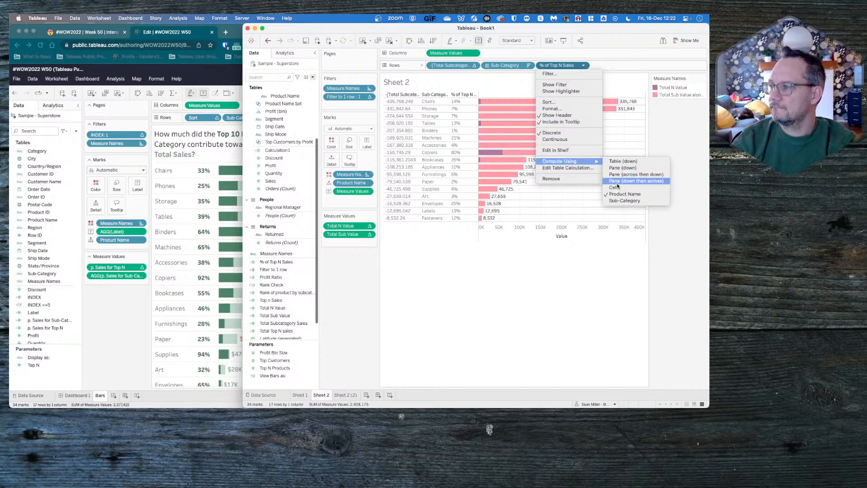
left_click(625, 193)
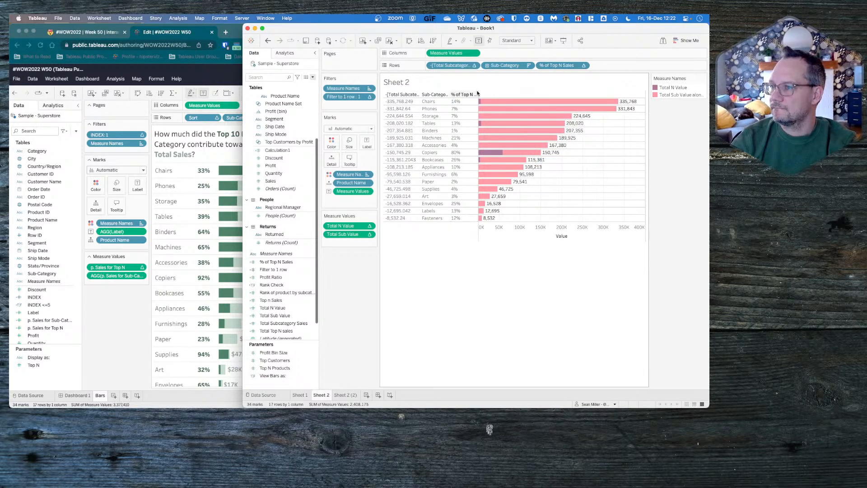
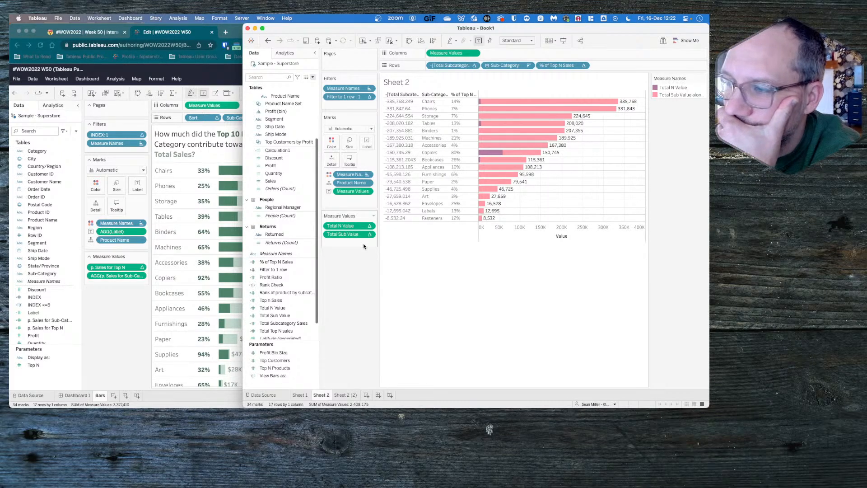
- Check the formula of the % of Top N Sales calculated field without changing it
right_click(285, 262)
left_click(300, 294)
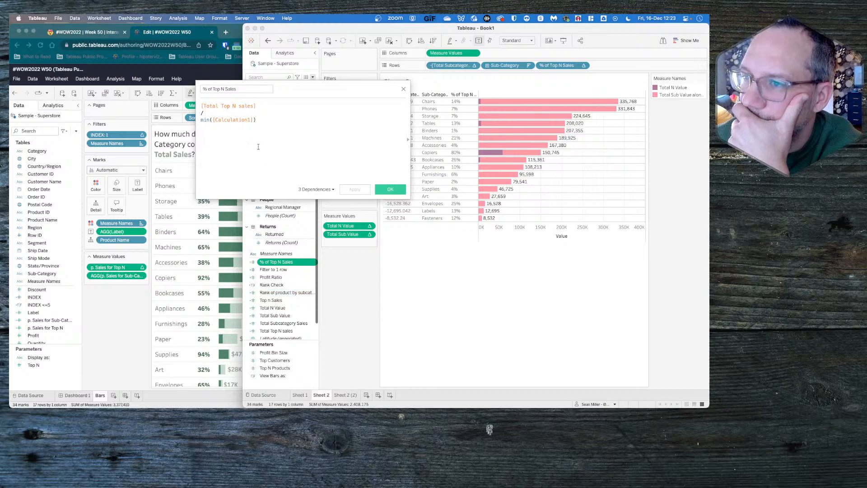
left_click(403, 89)
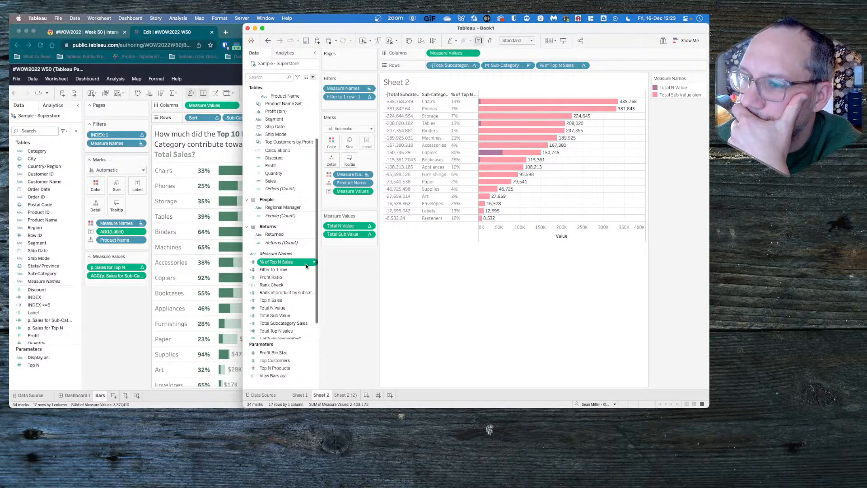
- Try replacing all references to Total Sub Value with Calculation1
right_click(284, 318)
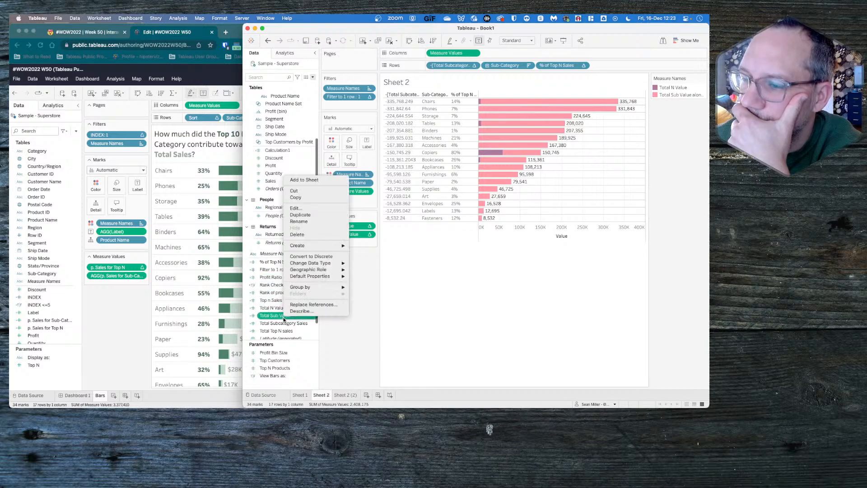
left_click(309, 305)
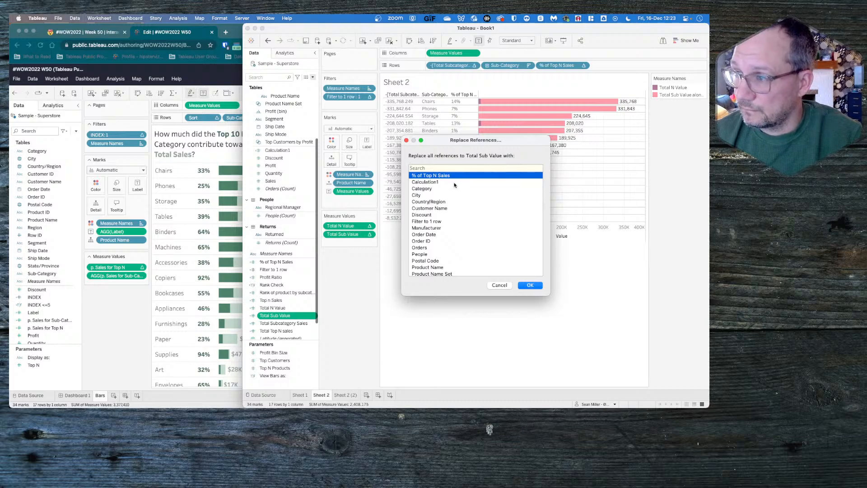
left_click(527, 286)
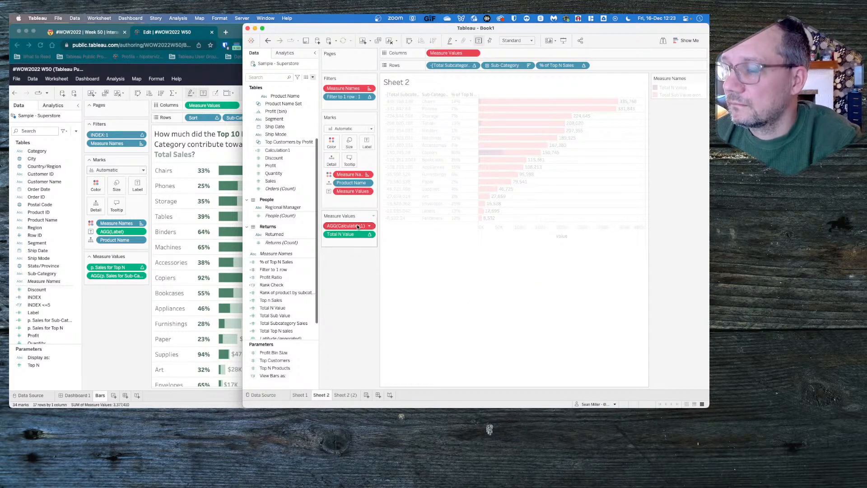
left_click(283, 276)
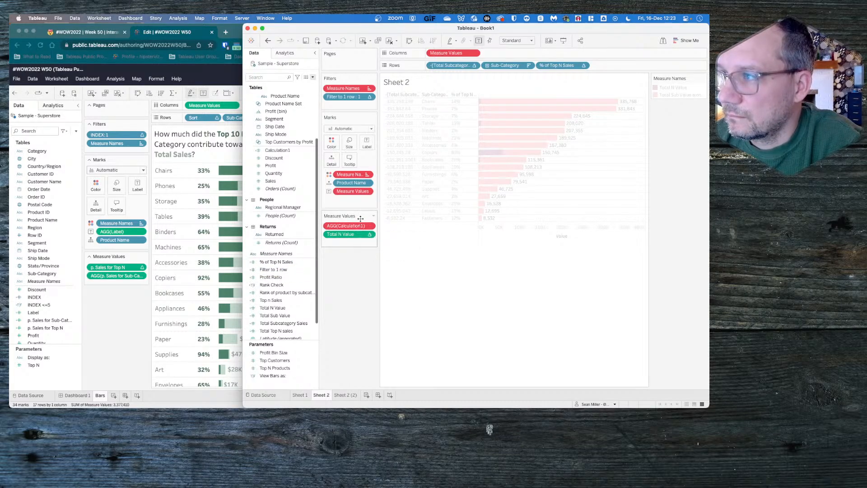
- Set the aggregation of Calculation1 in the measure values to Minimum
mouse_move(355, 228)
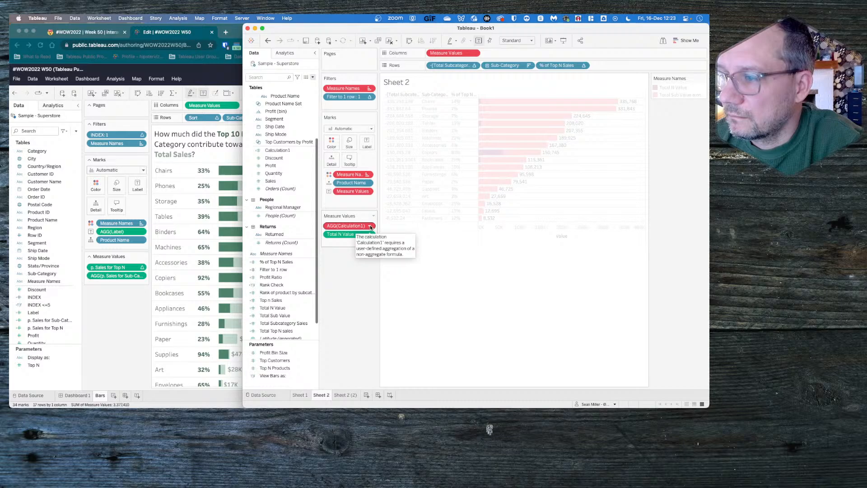
left_click(371, 226)
mouse_move(385, 280)
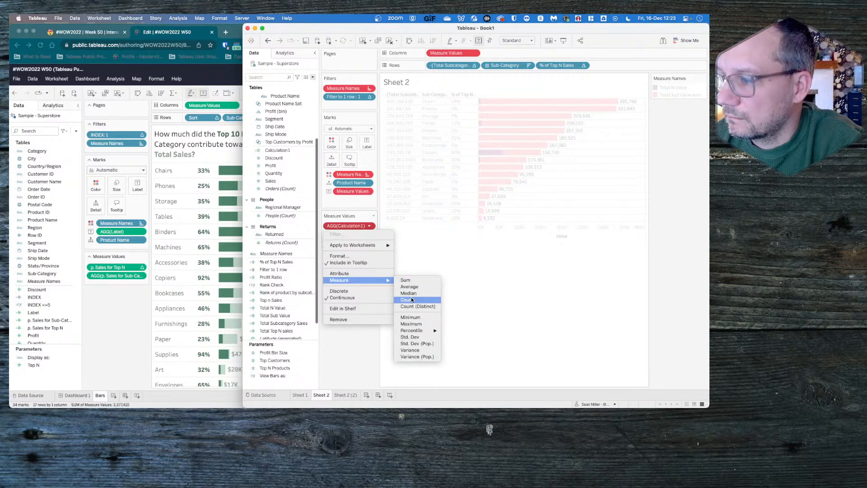
left_click(411, 317)
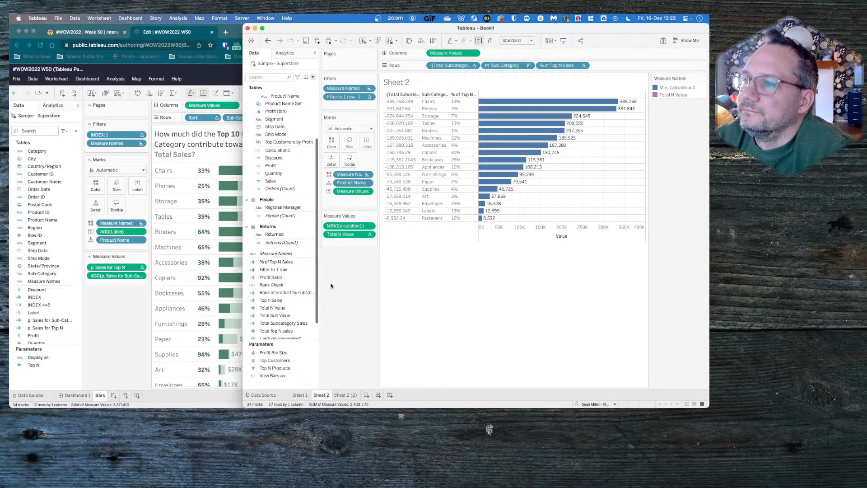
- Undo the recent changes back to the chart with only Total Top N sales and Total Subcategory Sales as measure values
left_click(268, 41)
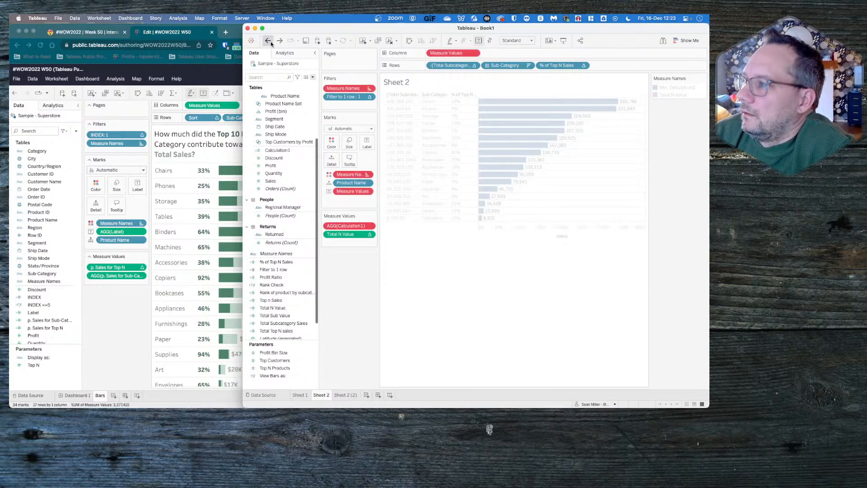
left_click(269, 41)
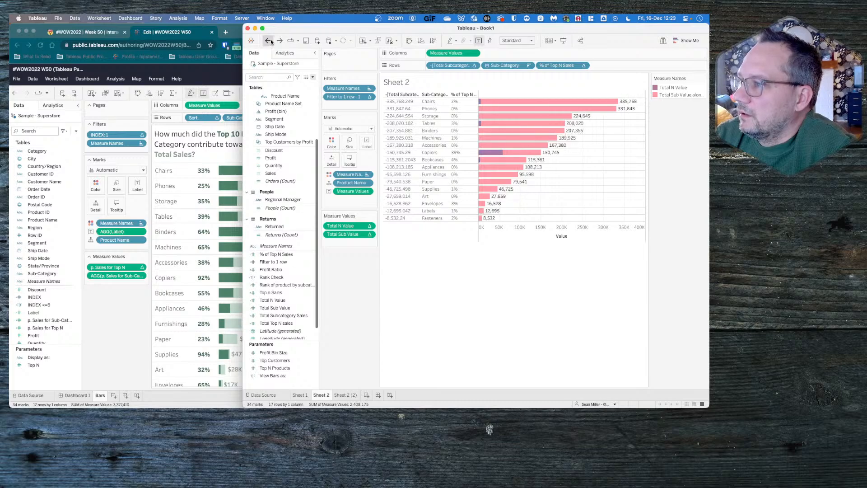
left_click(269, 41)
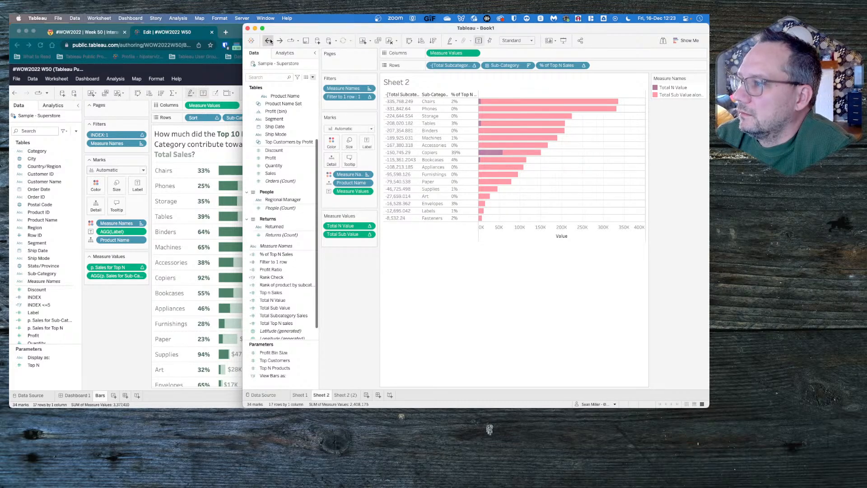
left_click(270, 41)
left_click(271, 41)
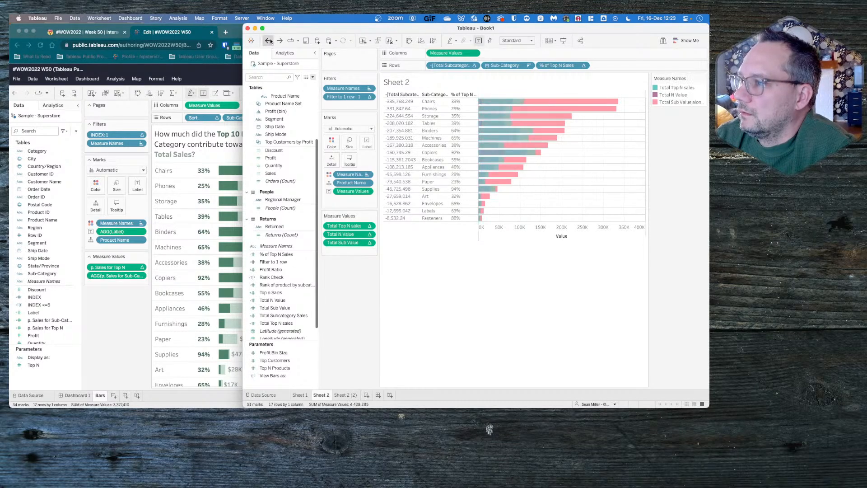
left_click(279, 41)
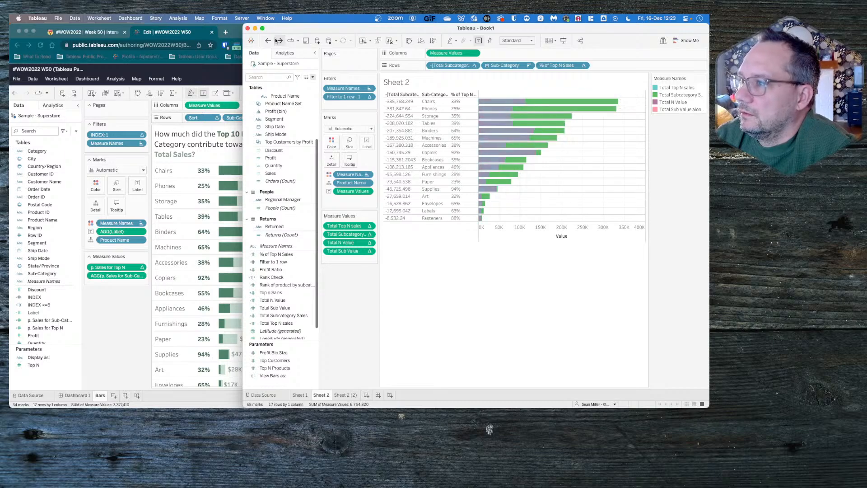
left_click(268, 41)
left_click(268, 41)
left_click(268, 41)
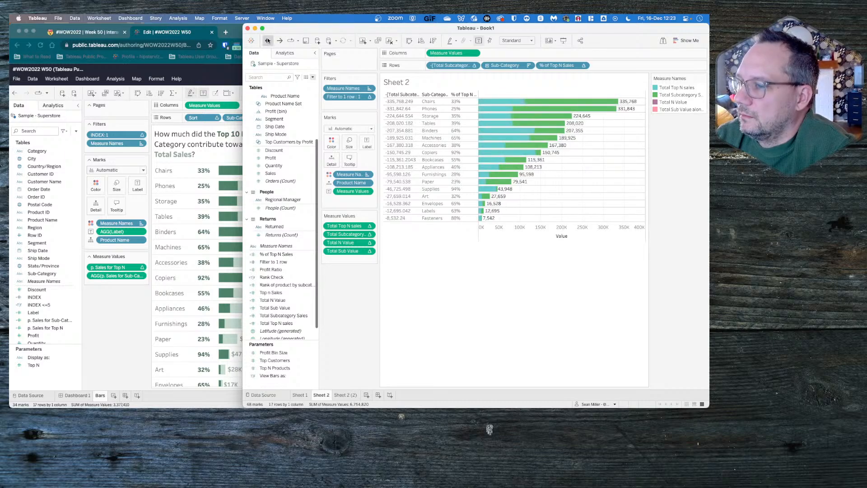
left_click(267, 40)
left_click(268, 41)
left_click(267, 41)
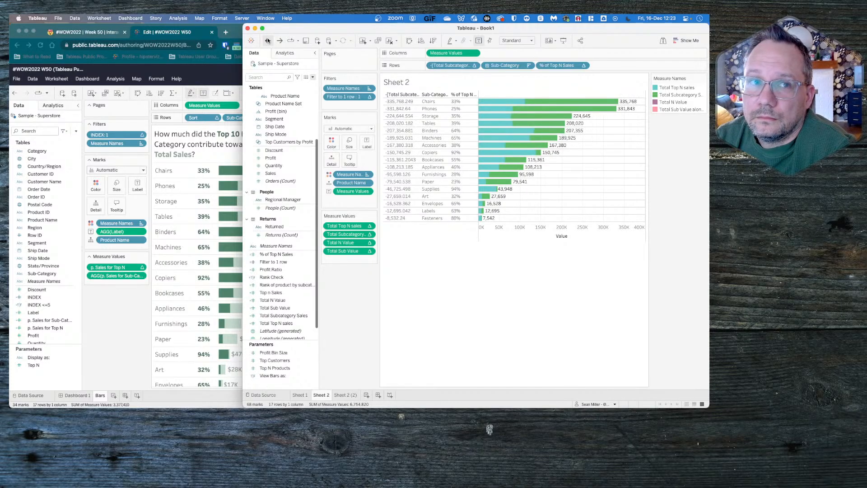
left_click(268, 40)
left_click(267, 41)
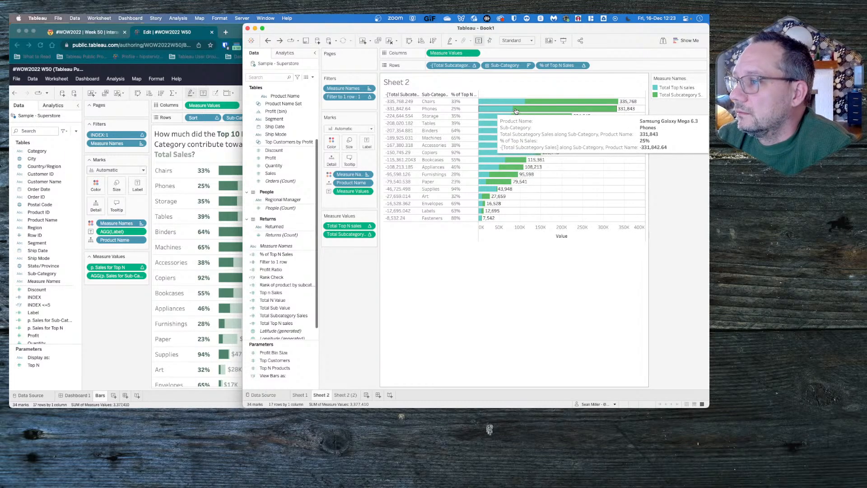
- Compare the bars and their labels in Sheet 2 with the reference Bars chart in Tableau Public
mouse_move(527, 104)
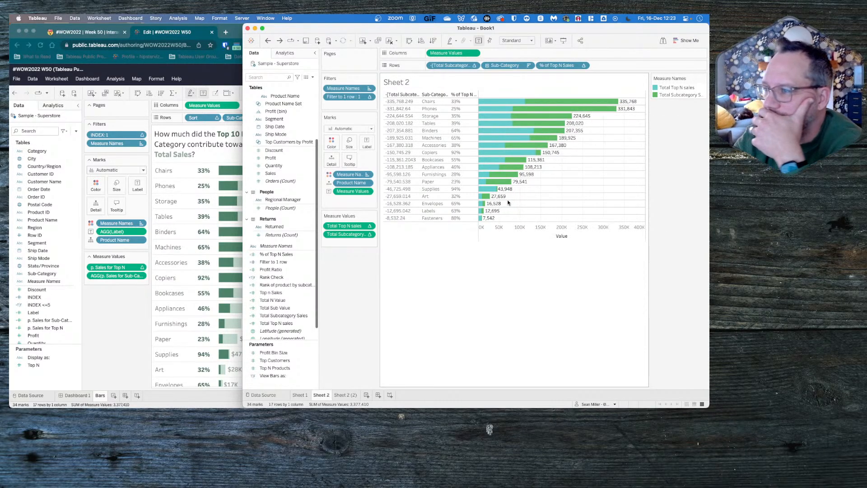
mouse_move(499, 192)
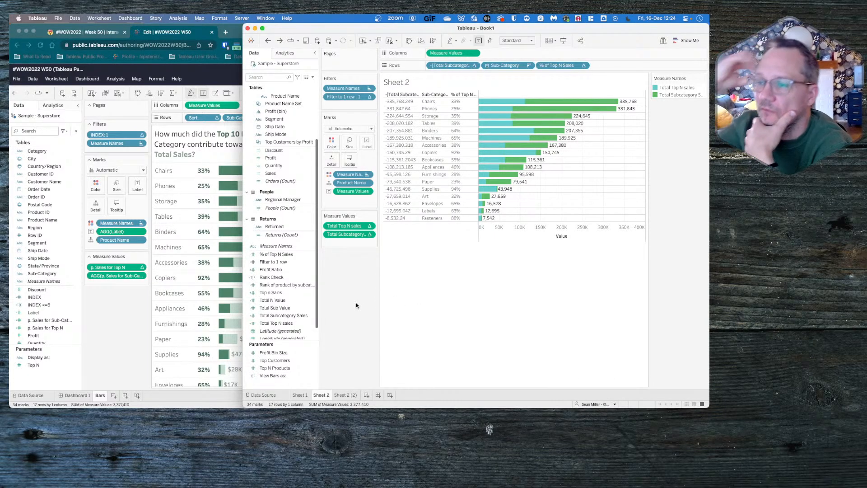
left_click(112, 343)
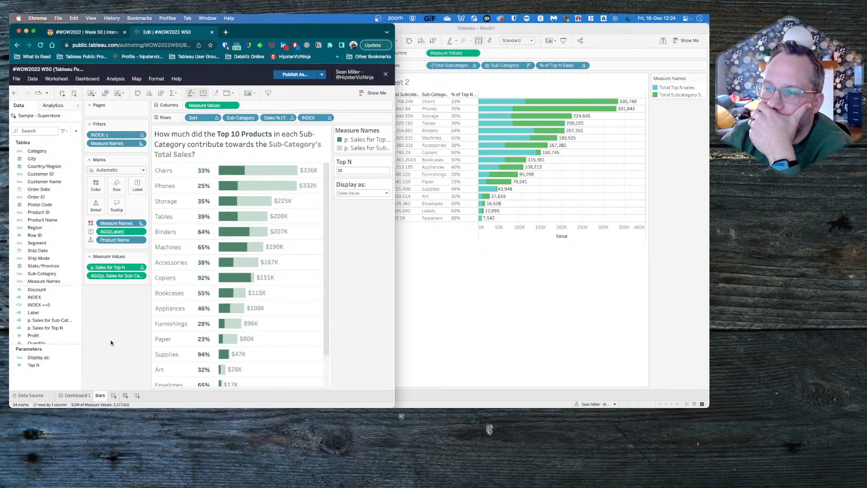
left_click(473, 281)
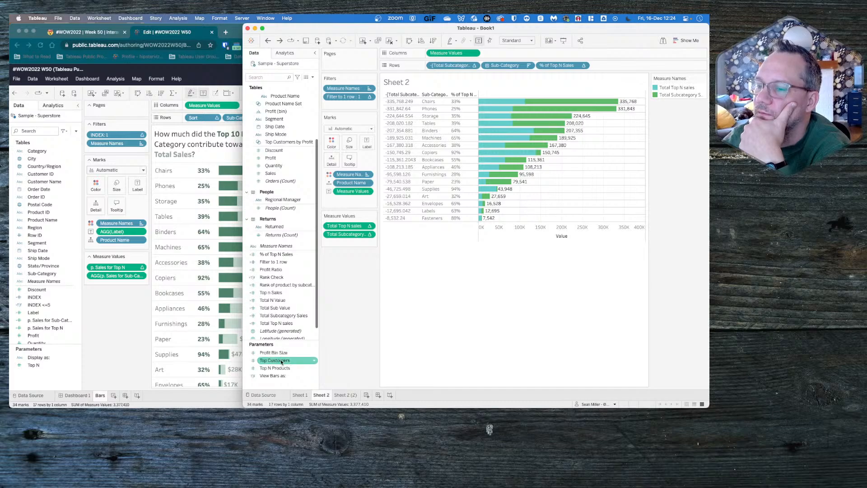